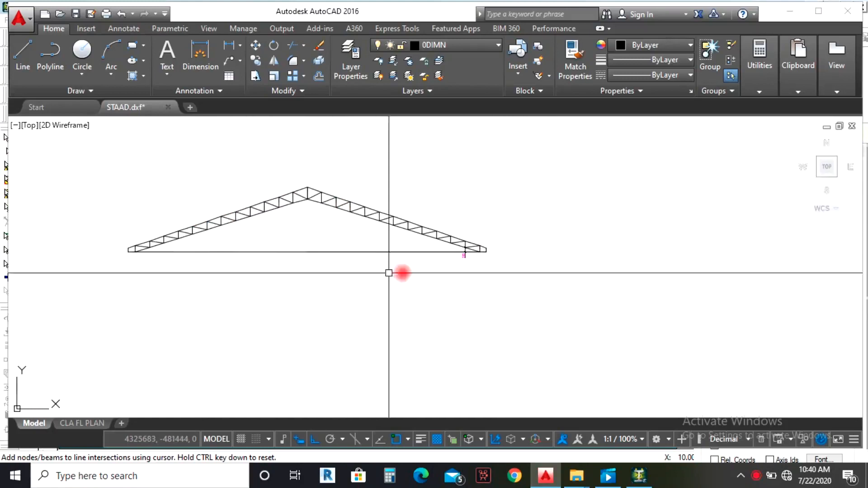
# Look over the roof truss drawing and switch to the STAAD.Pro model.
pyautogui.scroll(4, 312, 195)
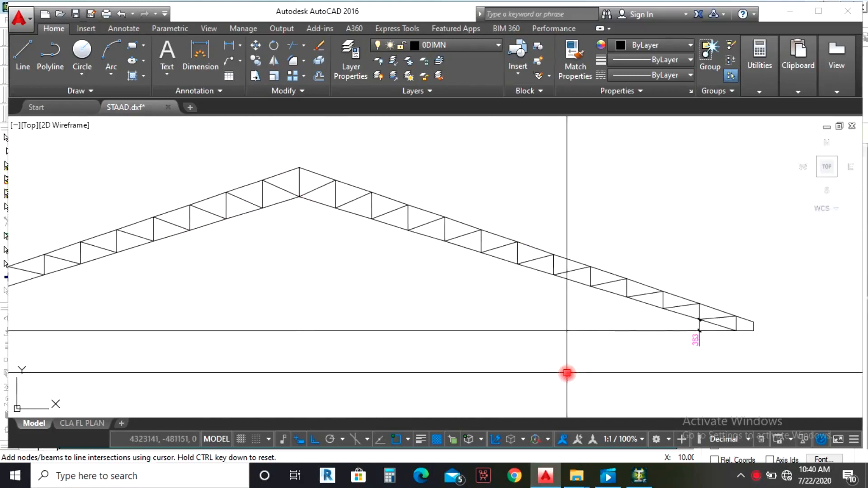
pyautogui.moveTo(641, 481)
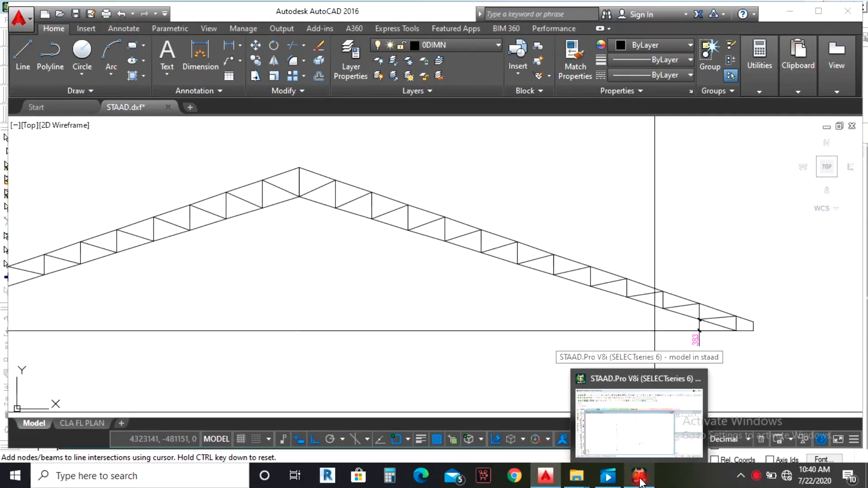
pyautogui.click(641, 481)
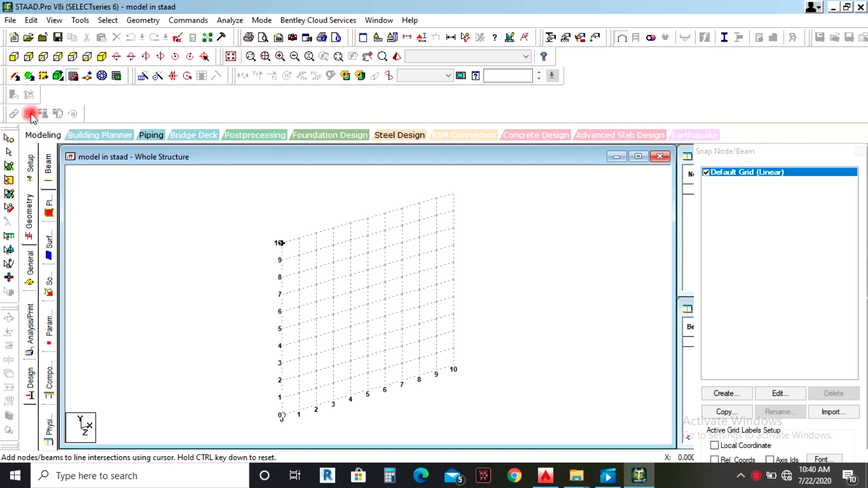
# Review the Job Info fields in the model setup, from job and client to engineer, checker and approver names.
pyautogui.click(29, 167)
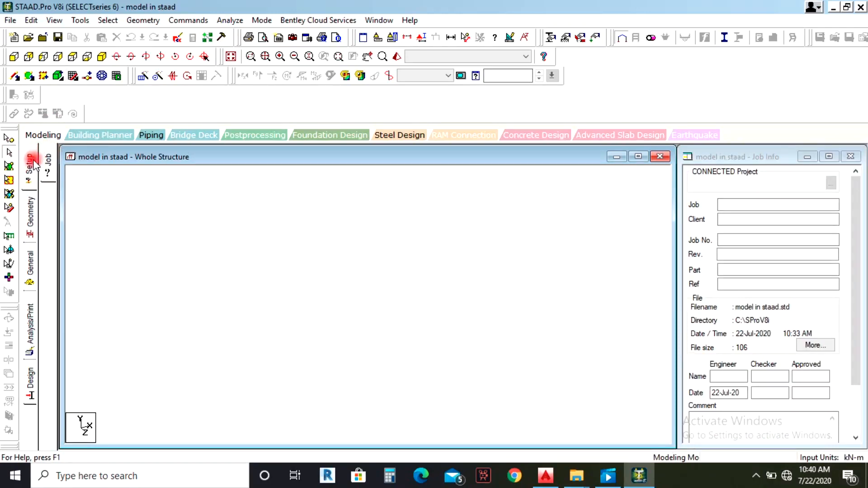
pyautogui.click(723, 204)
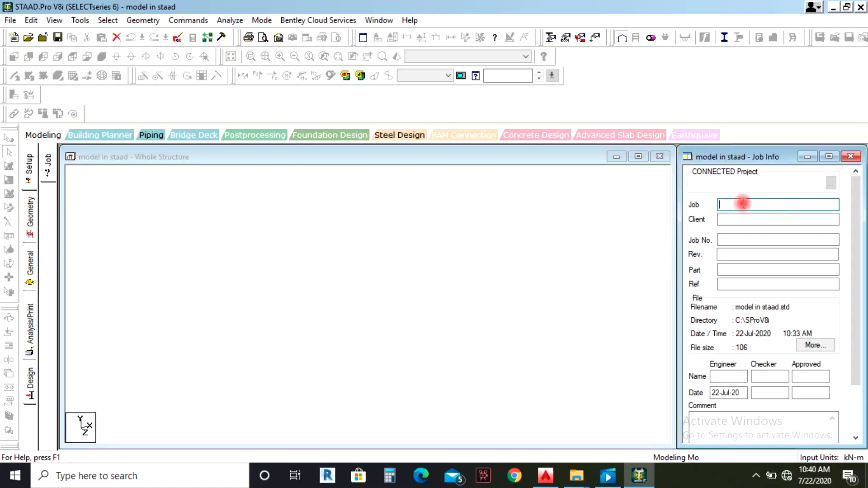
pyautogui.click(723, 219)
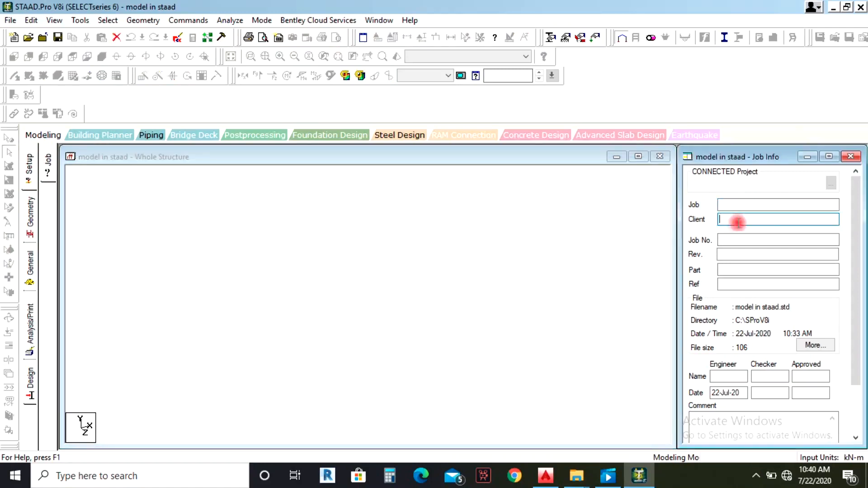
pyautogui.click(720, 239)
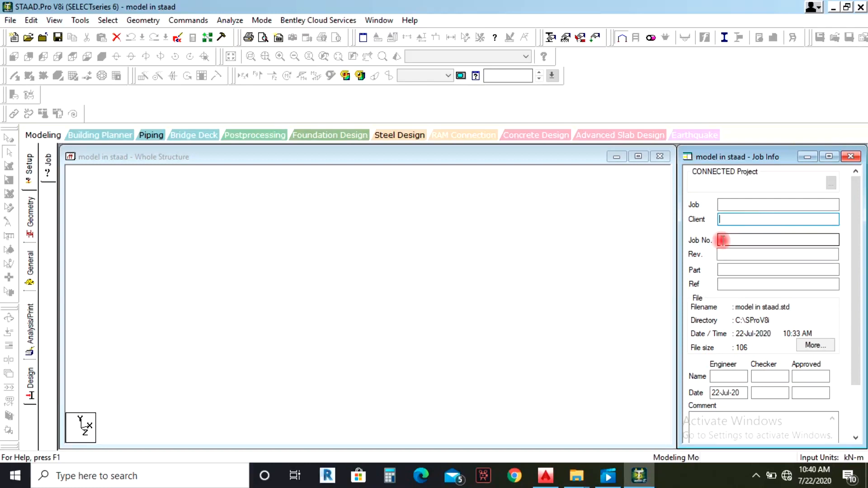
pyautogui.click(724, 254)
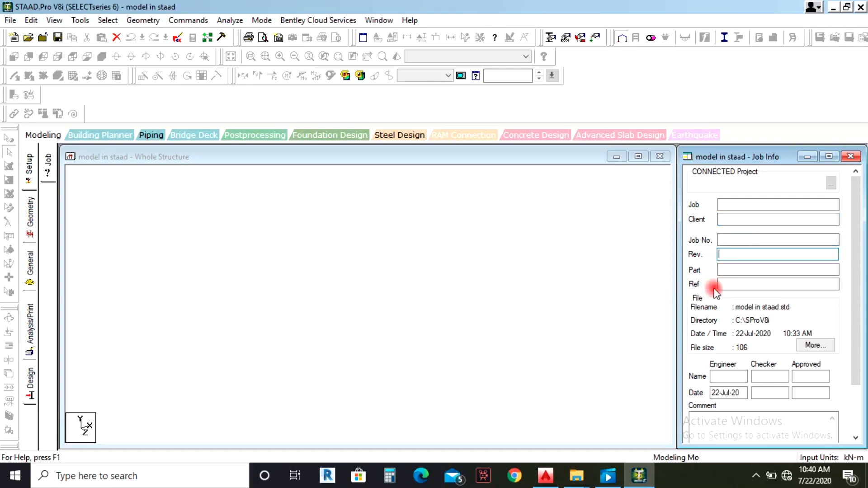
pyautogui.click(729, 270)
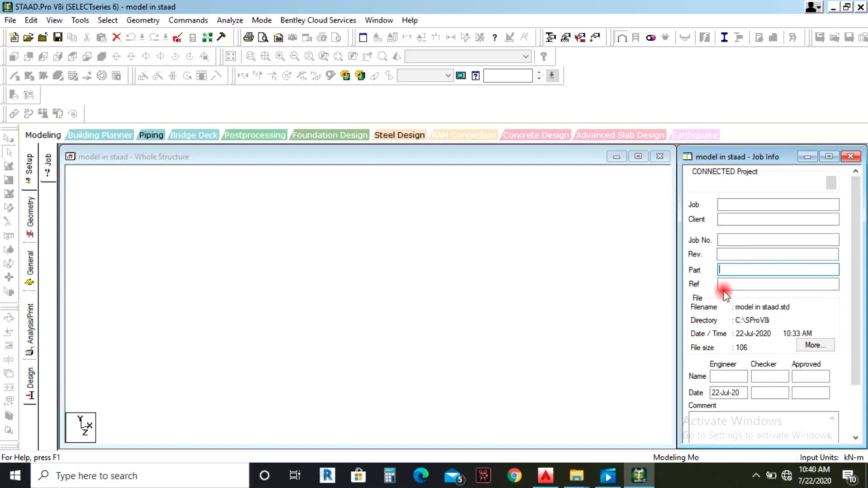
pyautogui.click(726, 376)
pyautogui.click(769, 376)
pyautogui.click(810, 377)
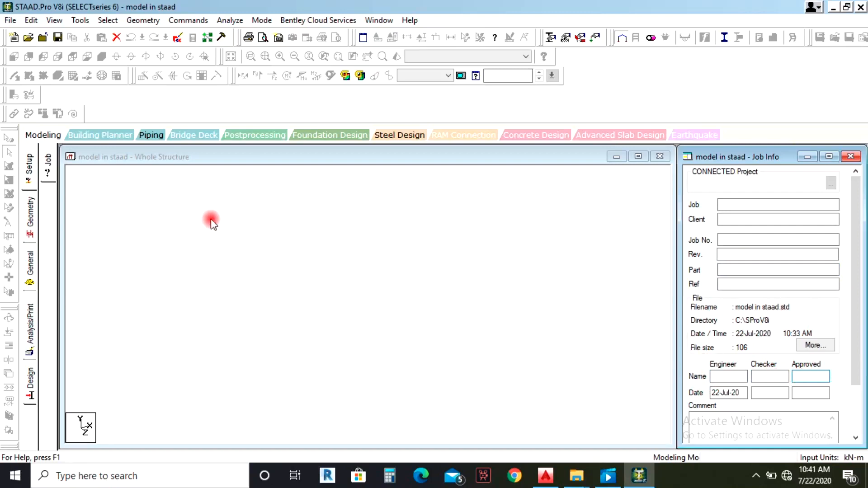
# Go to the beam geometry tables, dismiss the snap grid, and create node 1 at X 0, Y 0, Z 0.
pyautogui.click(32, 212)
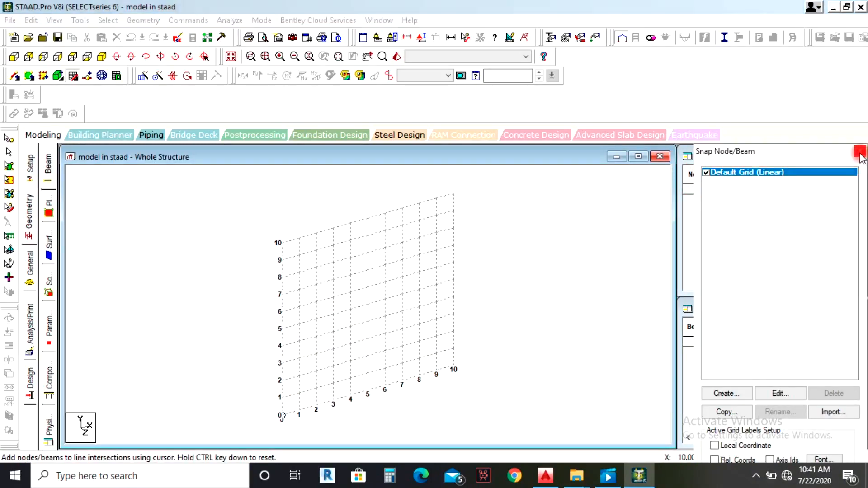
pyautogui.click(861, 152)
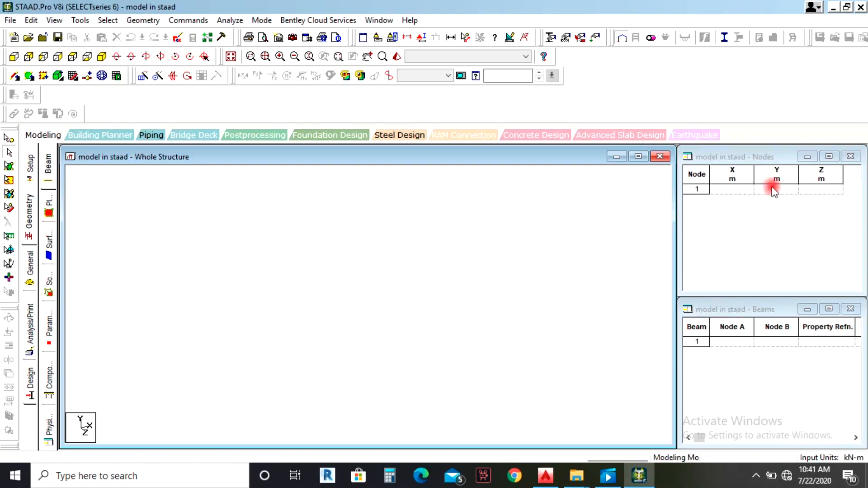
pyautogui.click(740, 190)
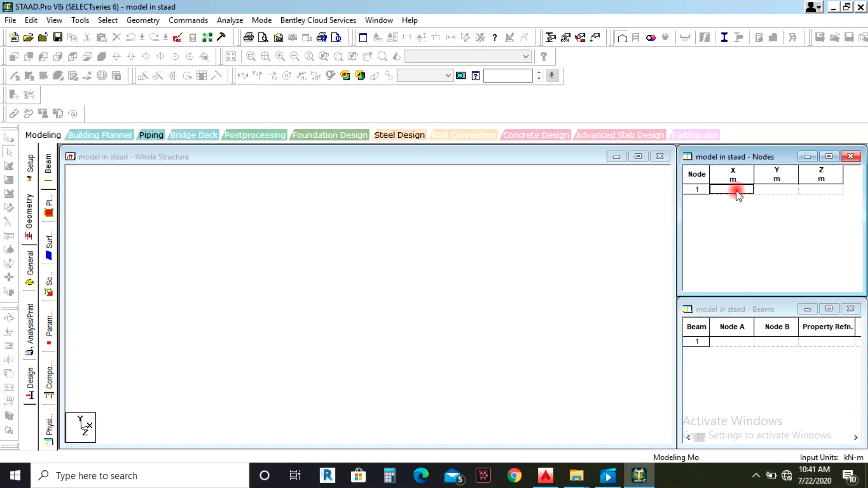
pyautogui.write('90')
pyautogui.press('Tab')
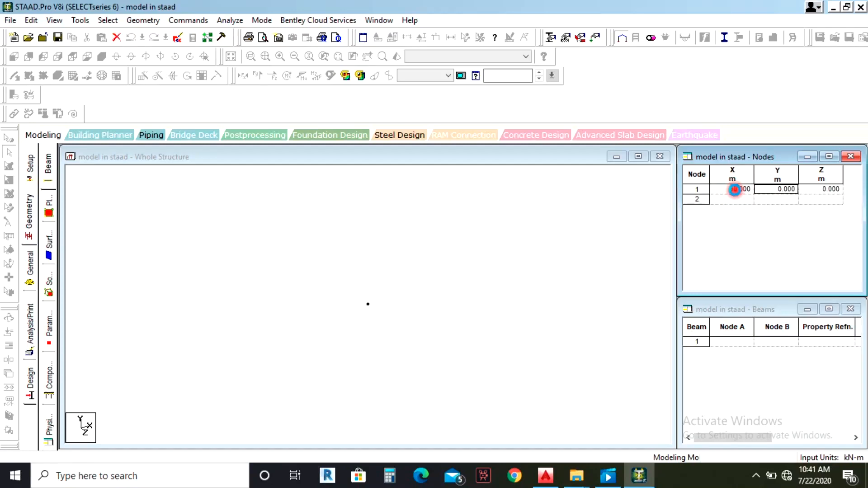
pyautogui.doubleClick(742, 190)
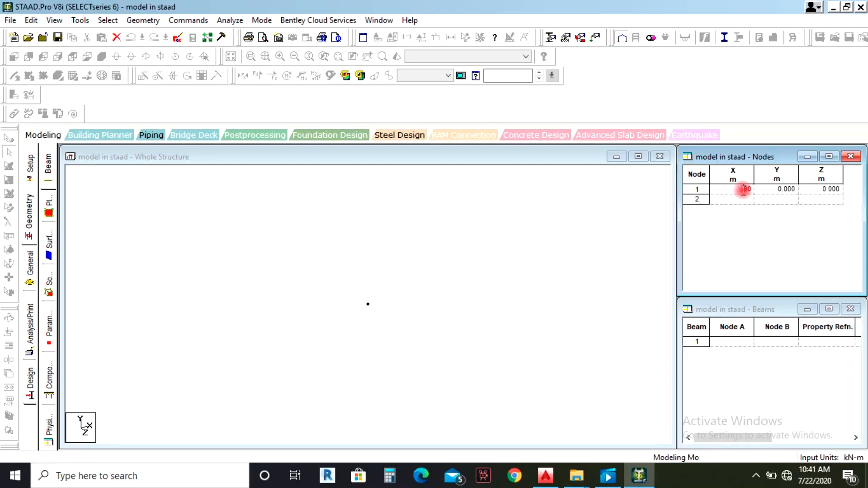
pyautogui.doubleClick(756, 188)
pyautogui.write('0')
pyautogui.press('Tab')
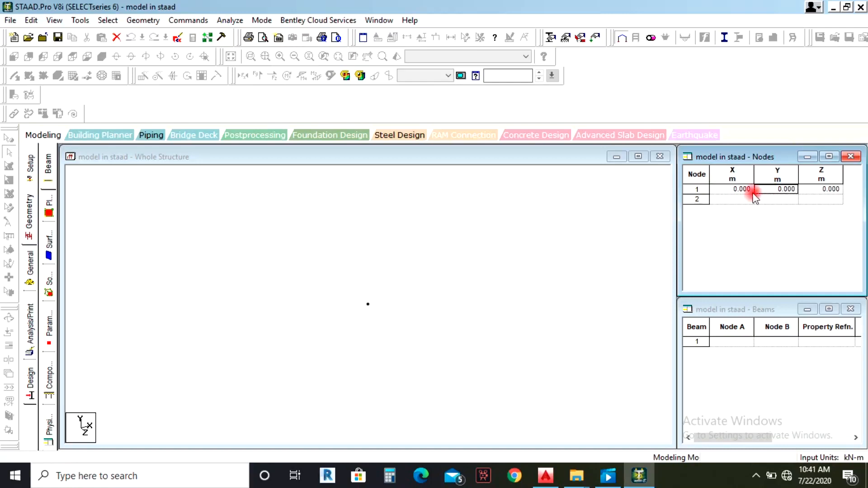
# Select the origin node with the Nodes Cursor and copy it.
pyautogui.click(362, 308)
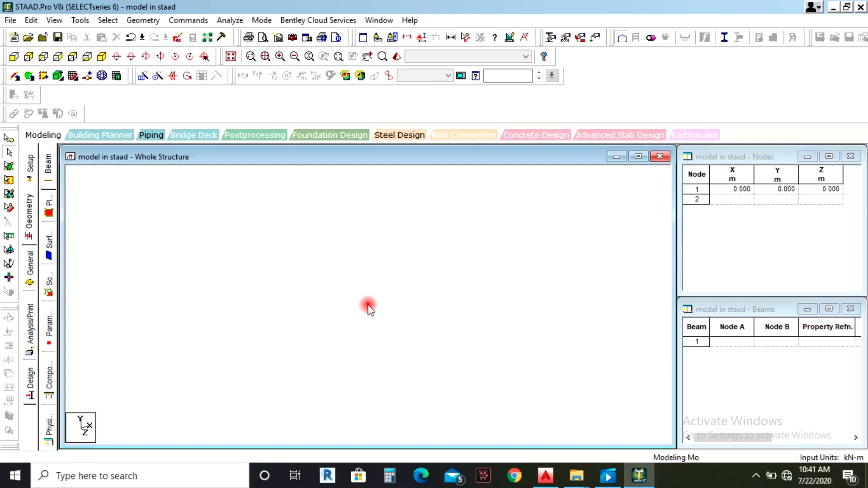
pyautogui.moveTo(324, 247); pyautogui.dragTo(401, 328)
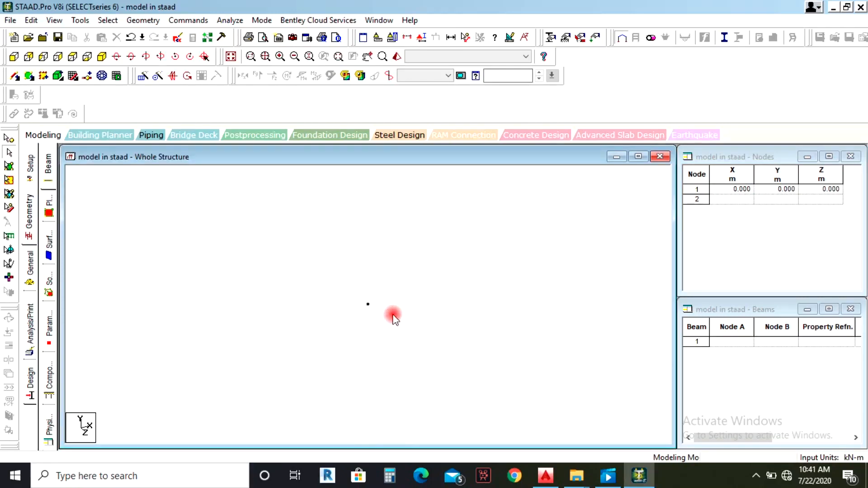
pyautogui.click(10, 142)
pyautogui.moveTo(290, 268); pyautogui.dragTo(414, 339)
pyautogui.rightClick(366, 307)
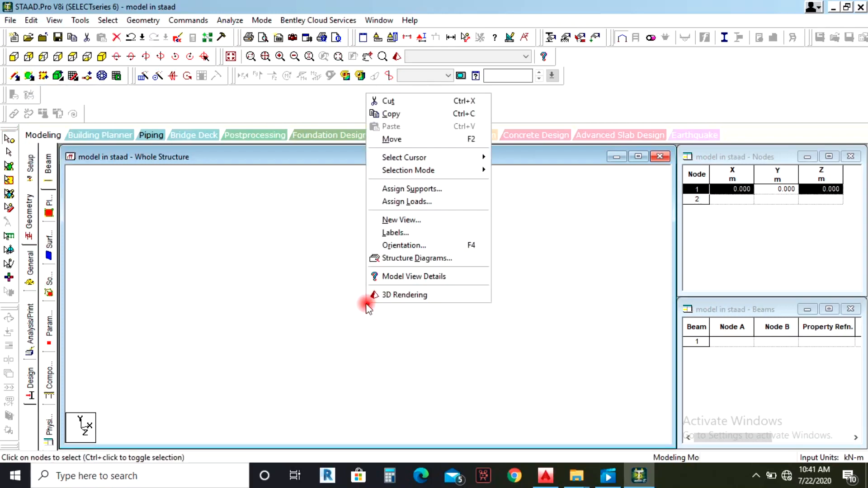
pyautogui.click(392, 114)
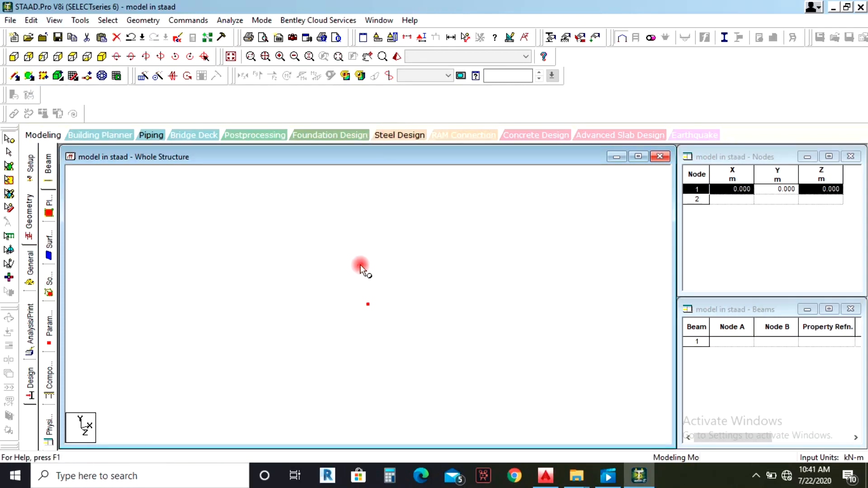
# Set the front view and paste the copied node at an offset of 30 m along X.
pyautogui.rightClick(301, 261)
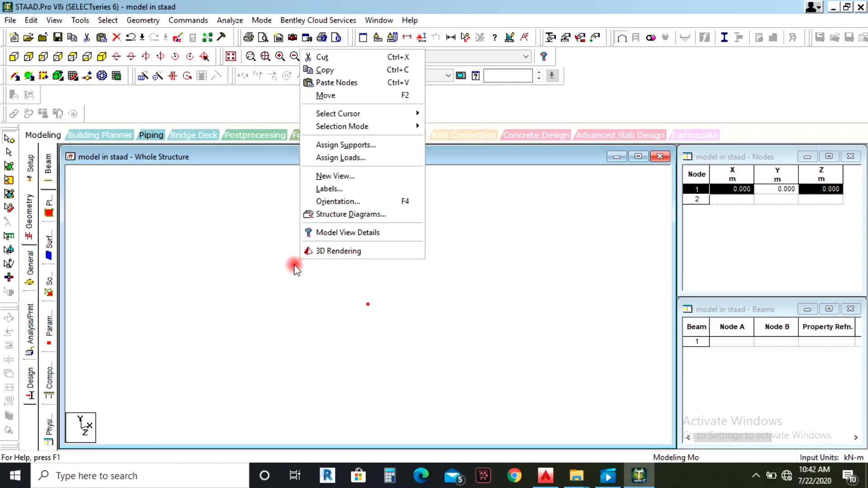
pyautogui.click(245, 253)
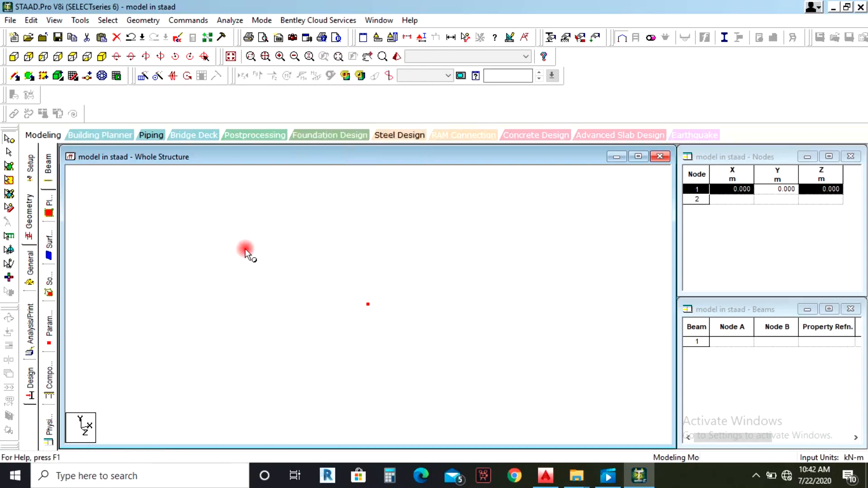
pyautogui.click(15, 58)
pyautogui.rightClick(368, 302)
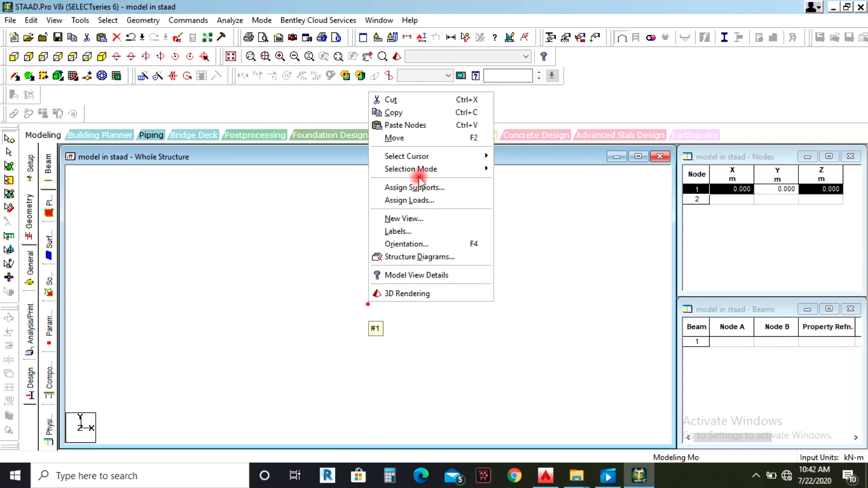
pyautogui.click(395, 126)
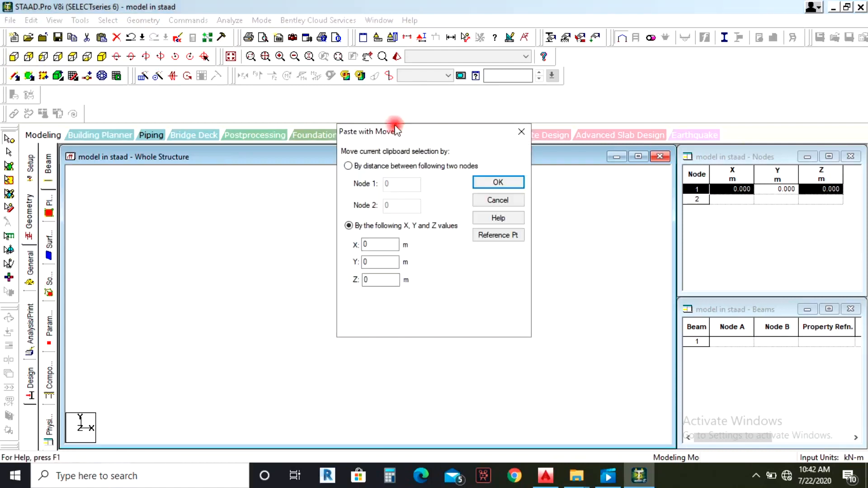
pyautogui.moveTo(367, 250); pyautogui.dragTo(356, 248)
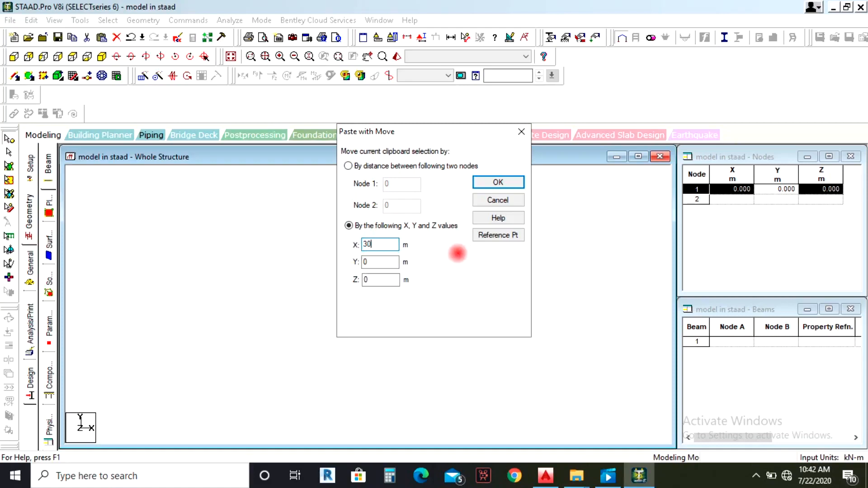
pyautogui.click(492, 183)
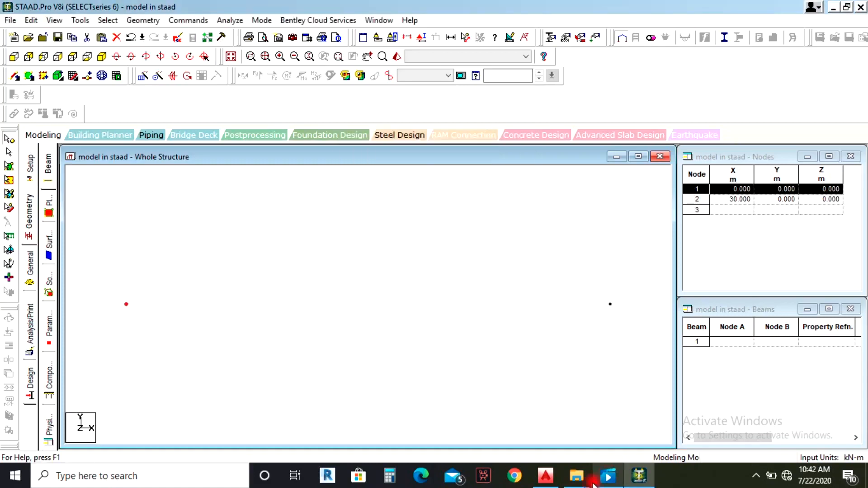
# Switch to AutoCAD and check the length of the truss's horizontal base line between its end points.
pyautogui.click(546, 476)
pyautogui.scroll(-5, 612, 349)
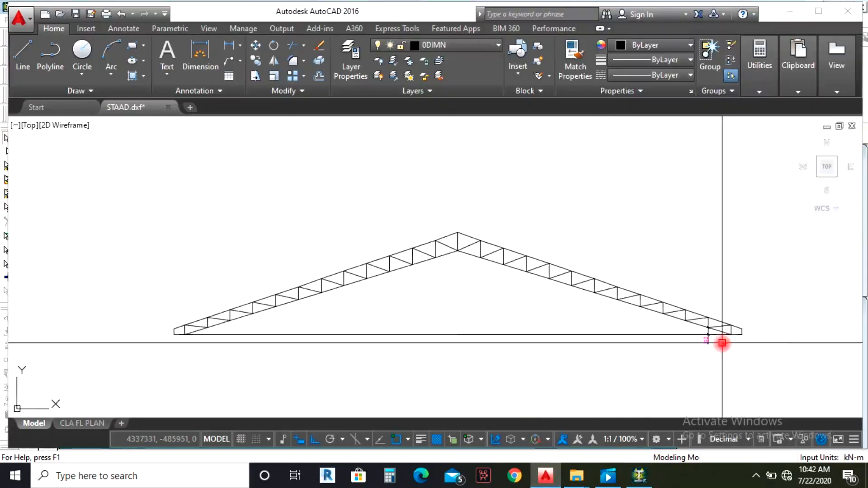
pyautogui.scroll(5, 385, 335)
pyautogui.click(405, 327)
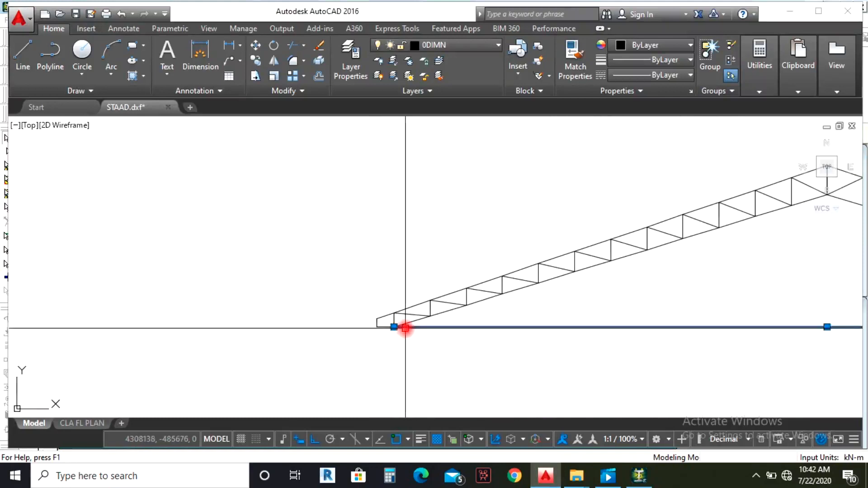
pyautogui.scroll(-2, 382, 324)
pyautogui.scroll(-5, 565, 319)
pyautogui.scroll(7, 670, 309)
pyautogui.moveTo(665, 314)
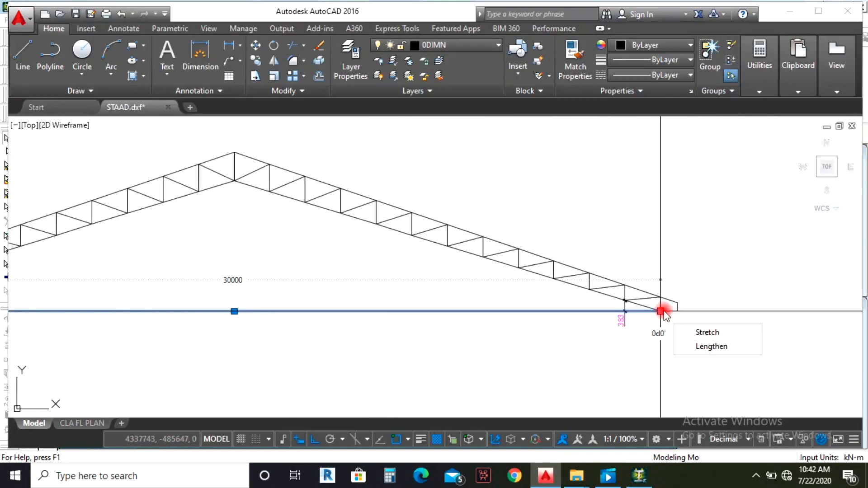
pyautogui.scroll(-4, 667, 315)
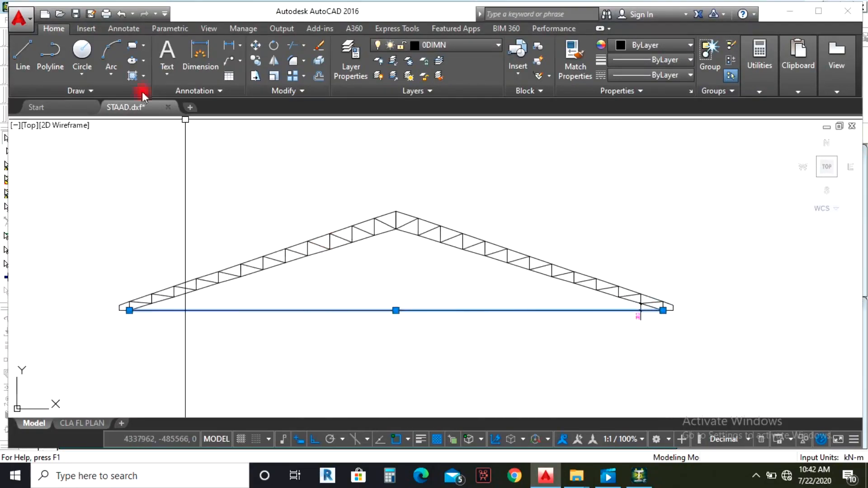
# Dimension the vertical distance from the lower joint below the truss apex down to the base line.
pyautogui.click(199, 55)
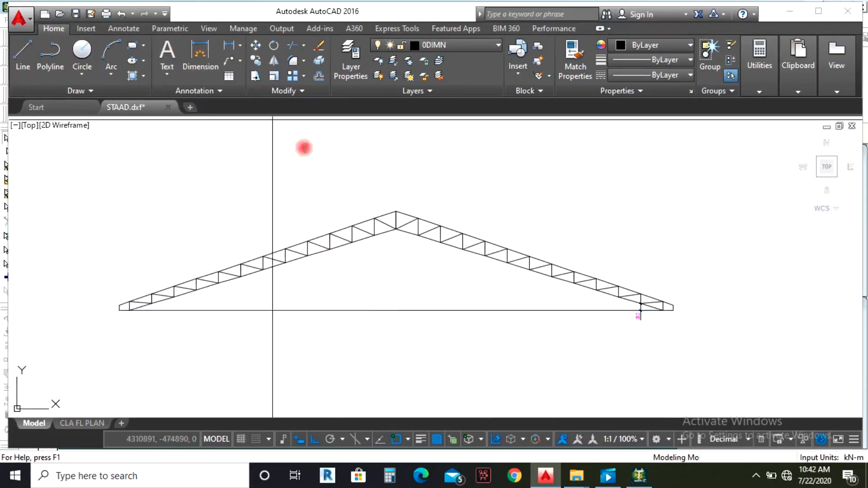
pyautogui.click(395, 231)
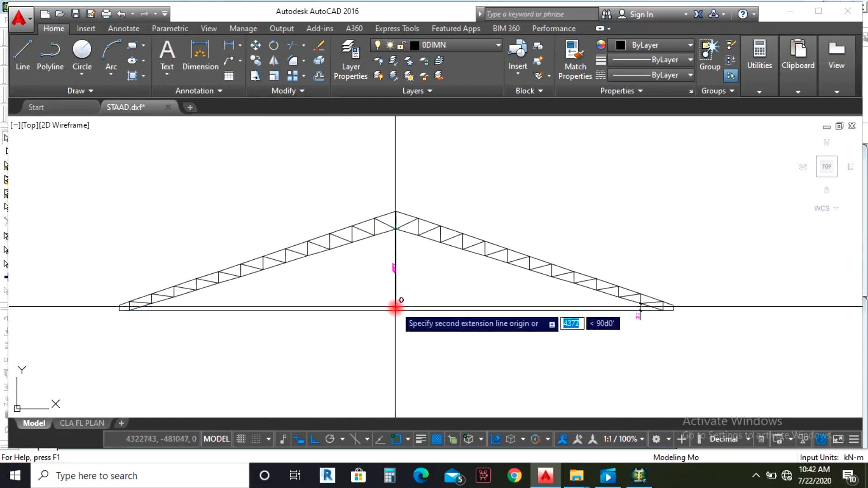
pyautogui.click(394, 310)
pyautogui.scroll(3, 394, 285)
pyautogui.click(395, 280)
pyautogui.scroll(-3, 424, 257)
# Switch to STAAD.Pro and paste the copied origin node at an offset of 15 m along X.
pyautogui.click(639, 476)
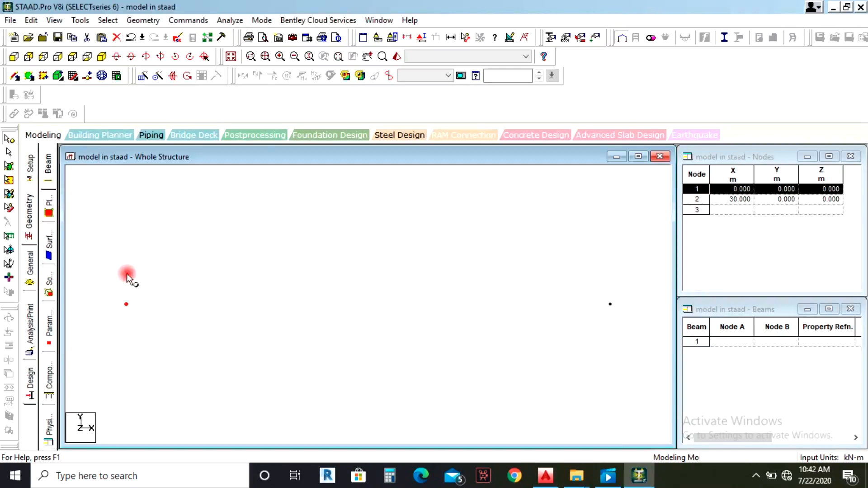
pyautogui.rightClick(143, 286)
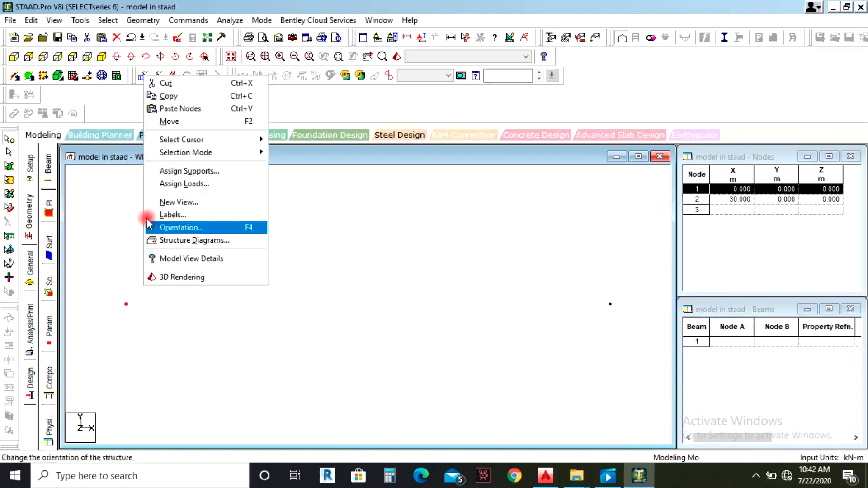
pyautogui.click(174, 110)
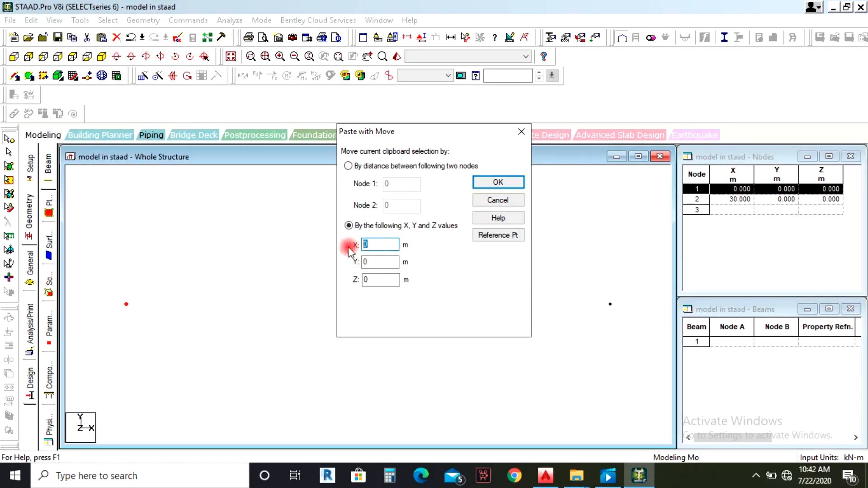
pyautogui.write('15')
pyautogui.click(497, 183)
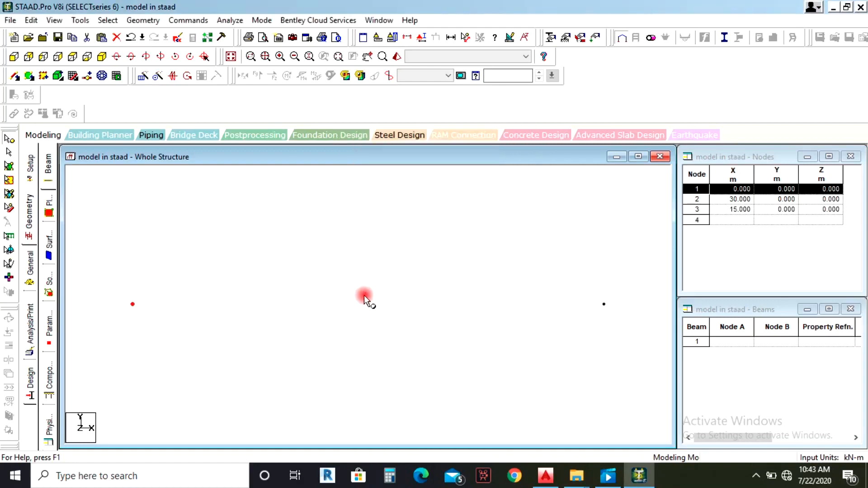
# Select and copy the midspan base node, start pasting it, and open the Y offset for editing.
pyautogui.moveTo(335, 281); pyautogui.dragTo(395, 321)
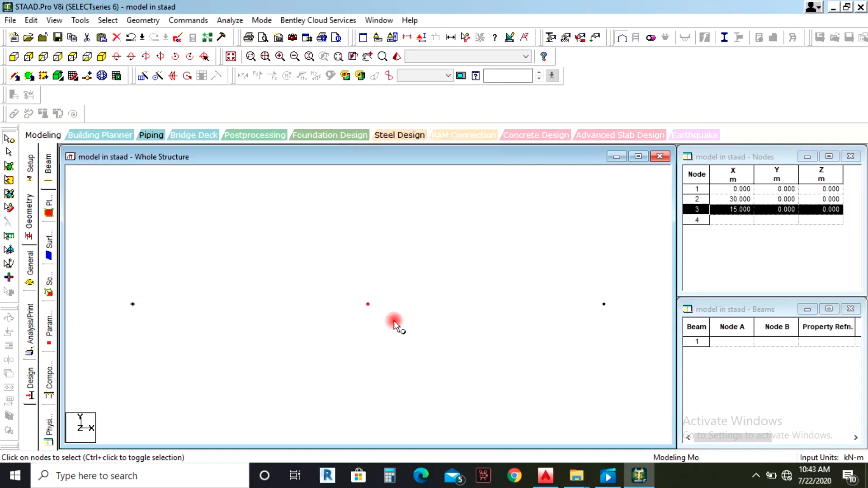
pyautogui.rightClick(370, 305)
pyautogui.click(389, 117)
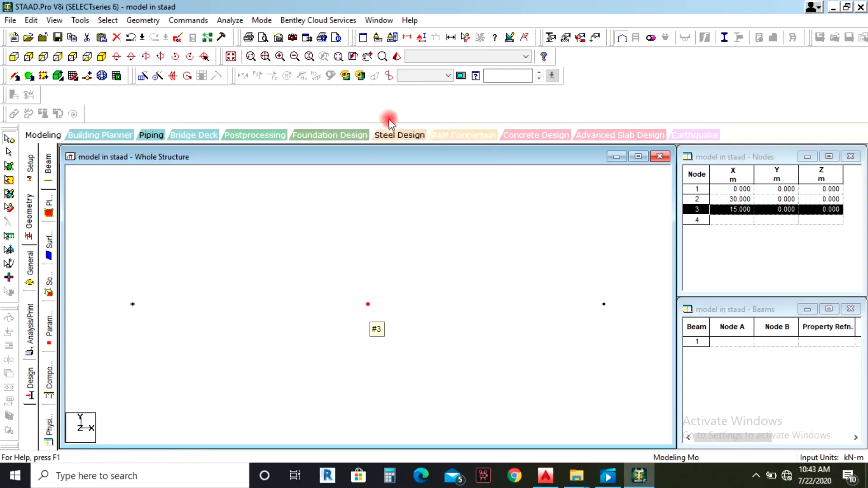
pyautogui.rightClick(344, 256)
pyautogui.click(397, 77)
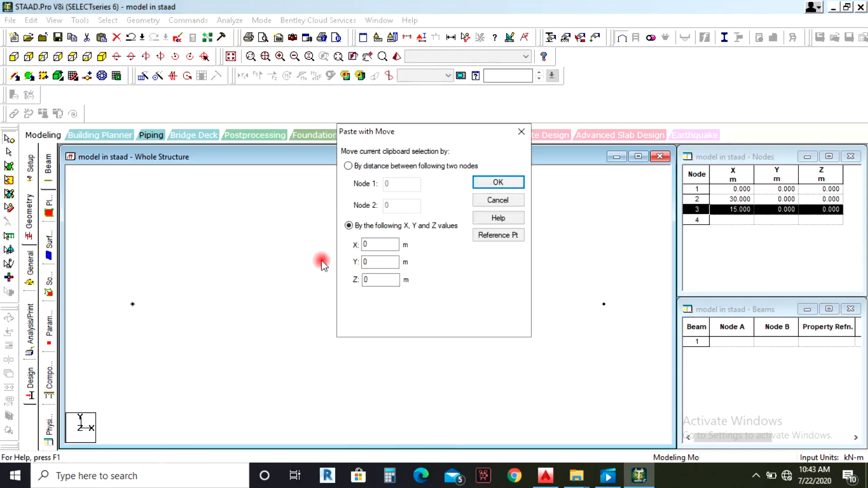
pyautogui.moveTo(397, 272); pyautogui.dragTo(365, 261)
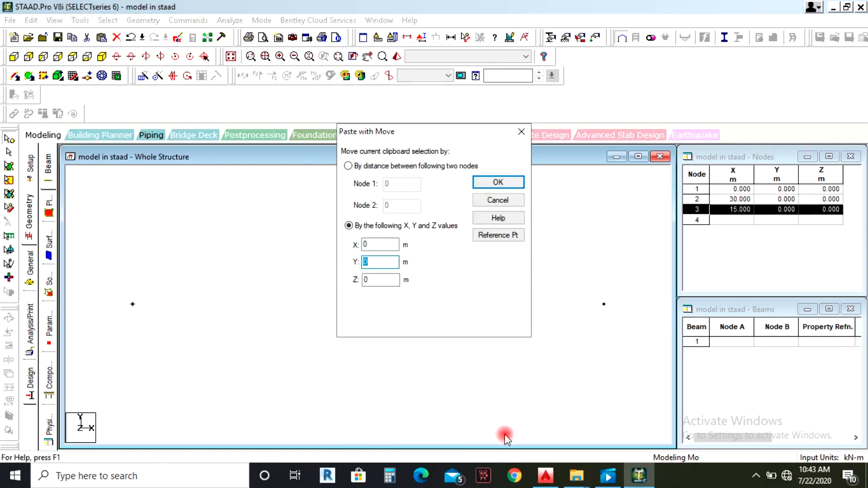
# Switch to AutoCAD and examine the vertical dimension between the base line and the lower joint beneath the apex.
pyautogui.click(546, 476)
pyautogui.scroll(5, 411, 275)
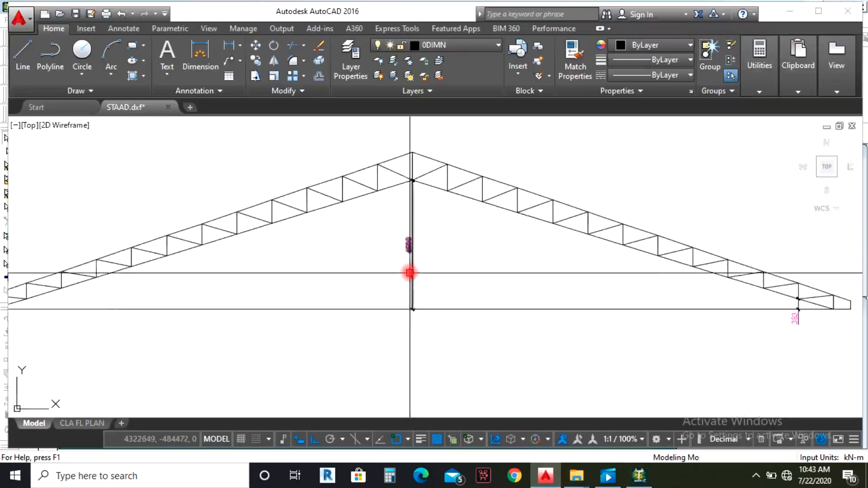
pyautogui.scroll(-2, 422, 221)
pyautogui.scroll(2, 396, 162)
pyautogui.scroll(-1, 477, 266)
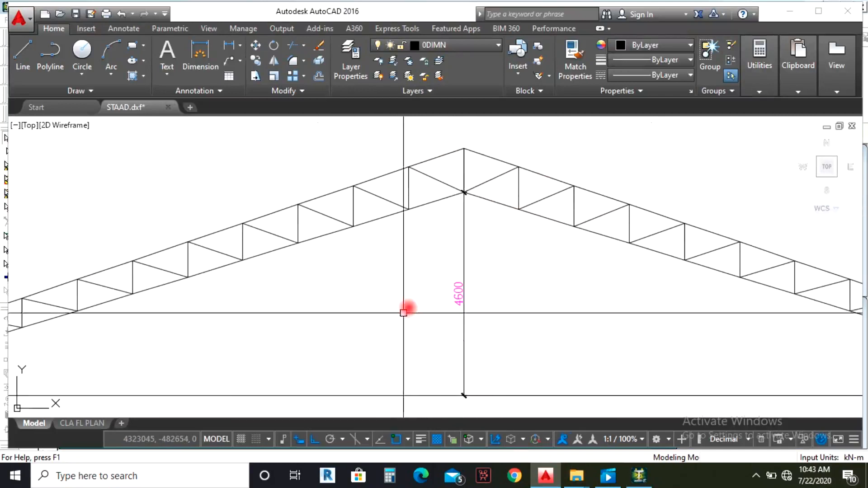
pyautogui.scroll(-1, 471, 213)
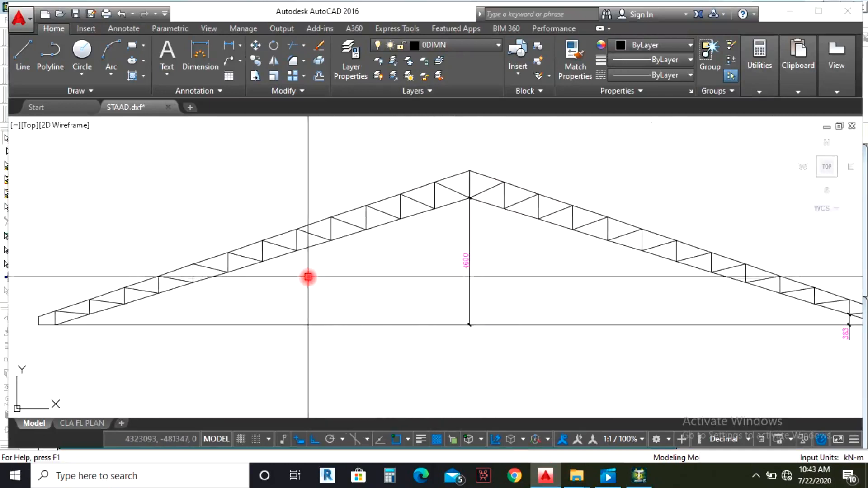
pyautogui.scroll(4, 472, 212)
pyautogui.scroll(-4, 448, 240)
pyautogui.scroll(2, 452, 190)
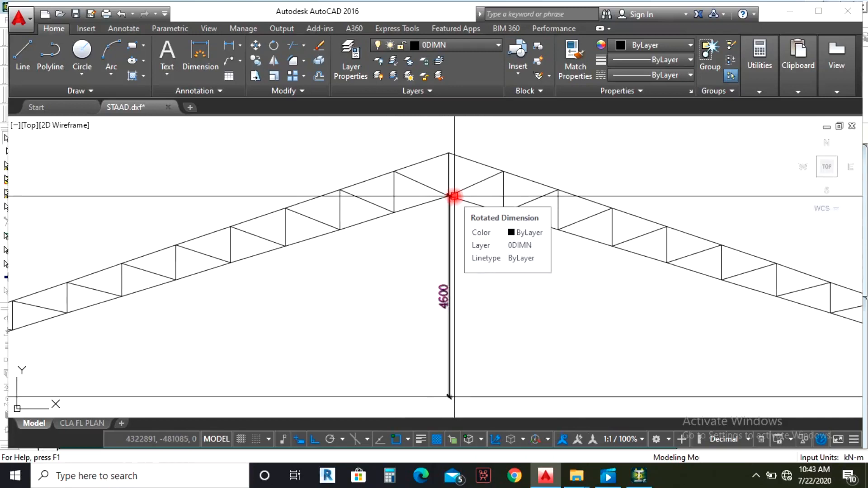
# Switch to STAAD.Pro and paste the copied midspan node at an offset of 4.6 m along Y.
pyautogui.click(639, 475)
pyautogui.click(364, 263)
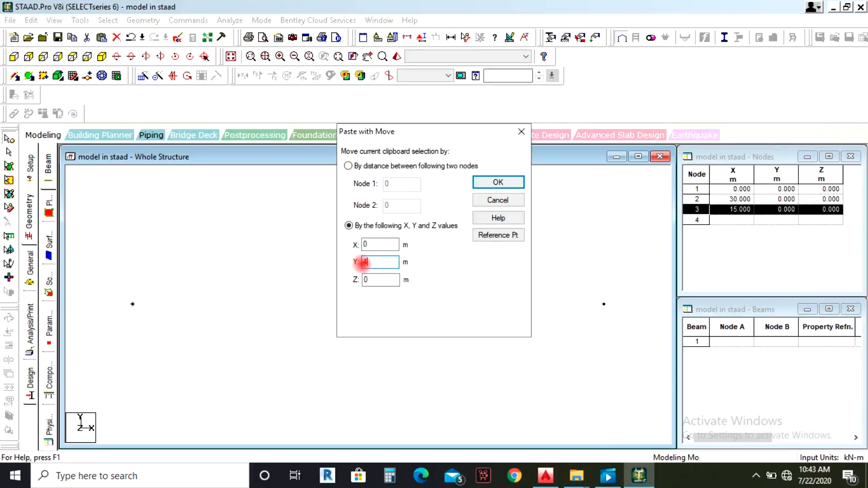
pyautogui.write('4.6')
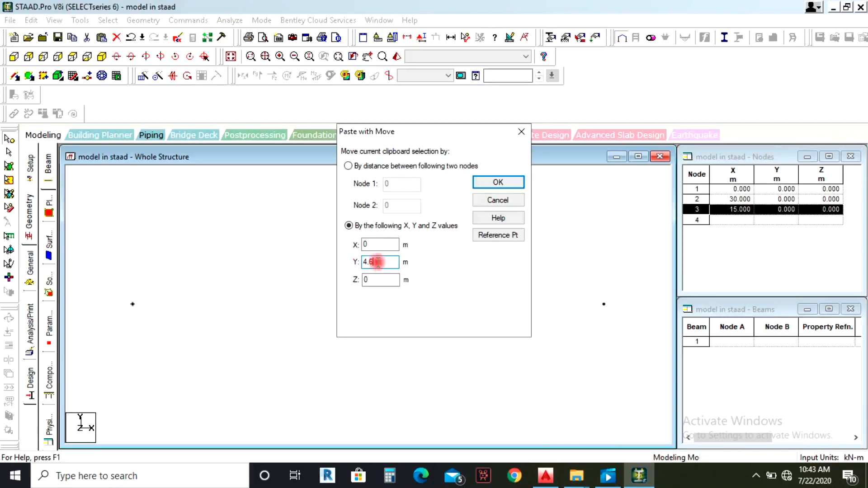
pyautogui.click(499, 183)
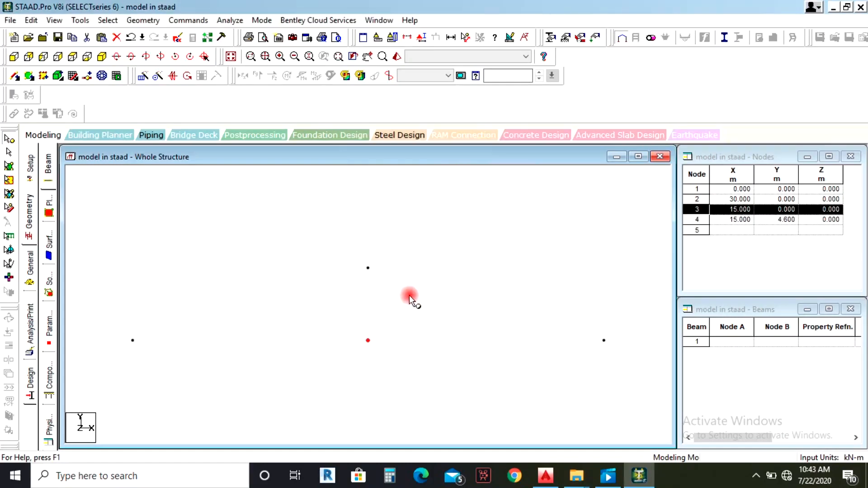
# Select the node above midspan and copy it.
pyautogui.moveTo(346, 243); pyautogui.dragTo(393, 281)
pyautogui.rightClick(370, 268)
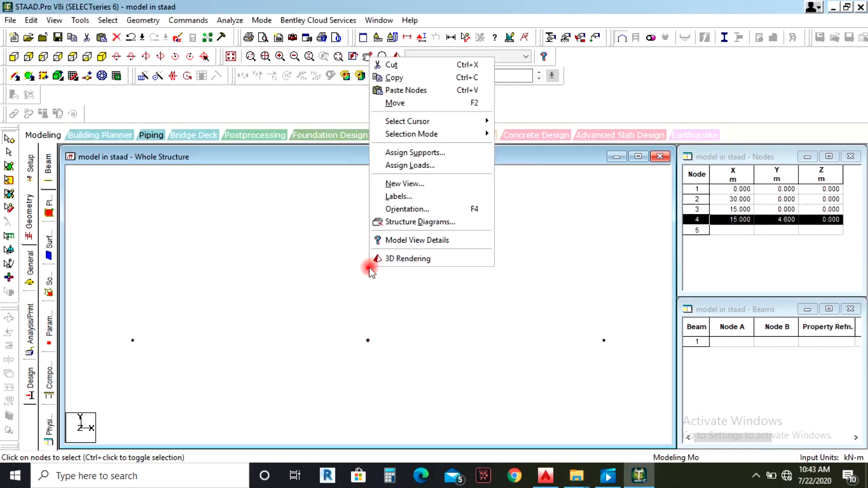
pyautogui.click(384, 77)
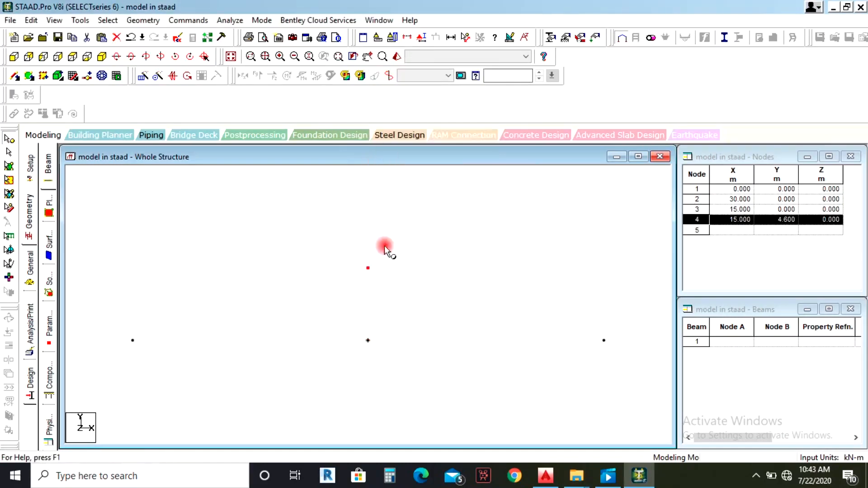
# Save the modified structure as "model in staad" and open the paste offsets for the copied node.
pyautogui.rightClick(365, 267)
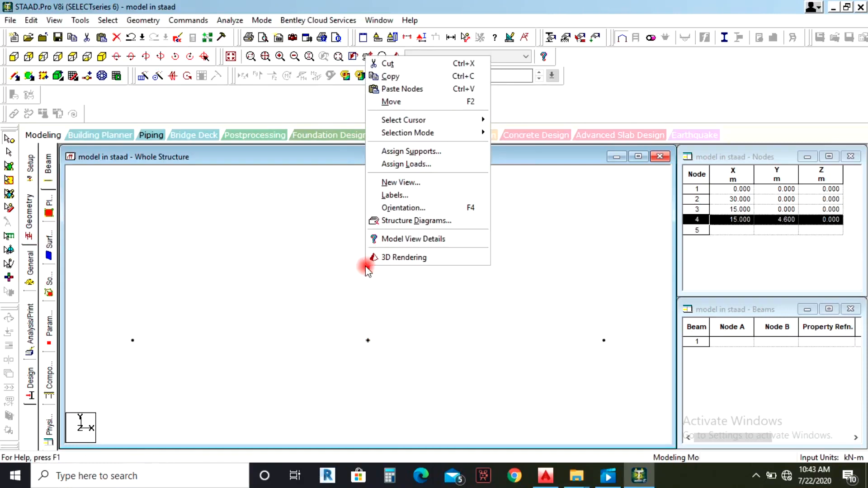
pyautogui.click(399, 88)
pyautogui.click(433, 264)
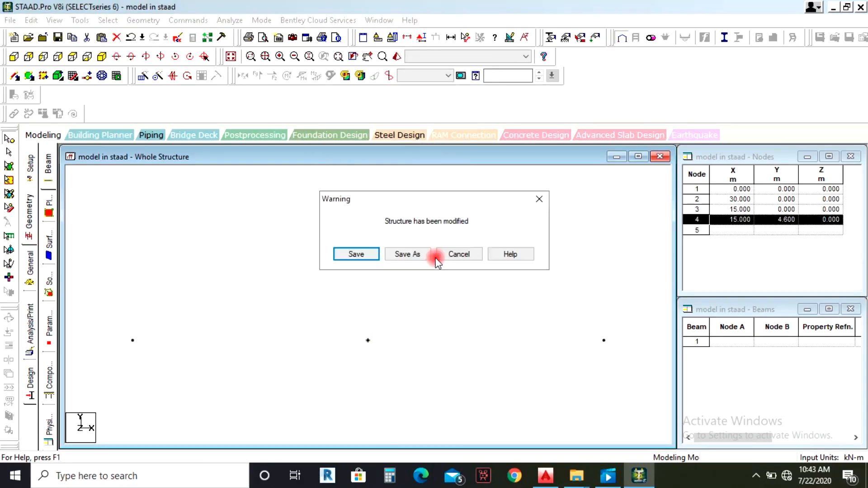
pyautogui.click(392, 257)
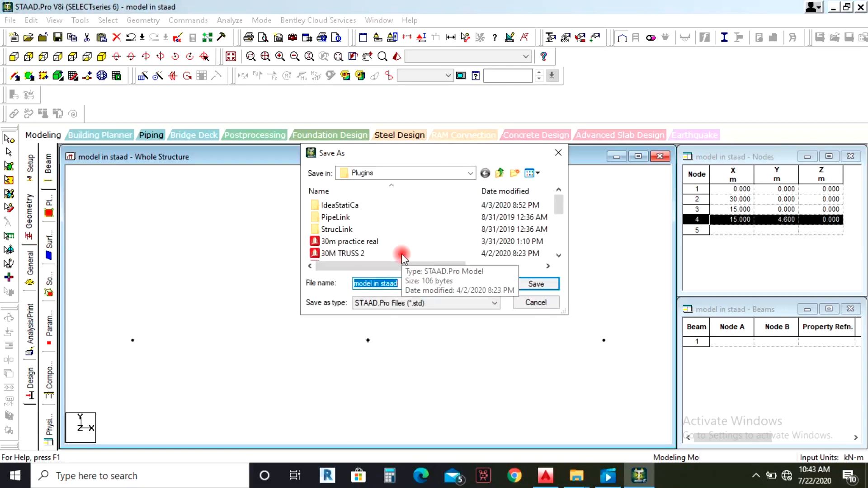
pyautogui.click(536, 284)
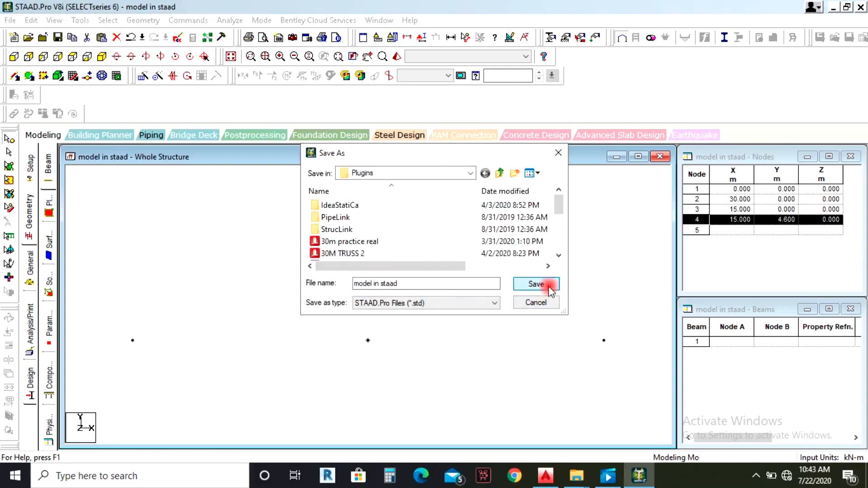
pyautogui.click(466, 238)
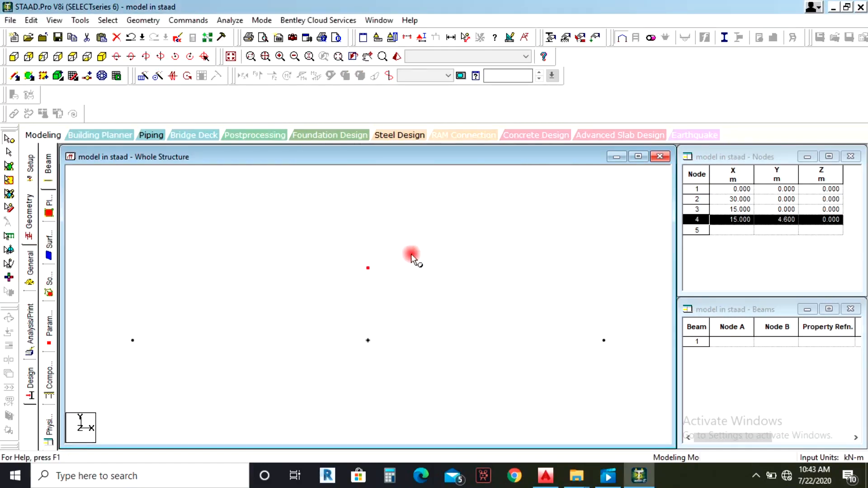
pyautogui.rightClick(369, 269)
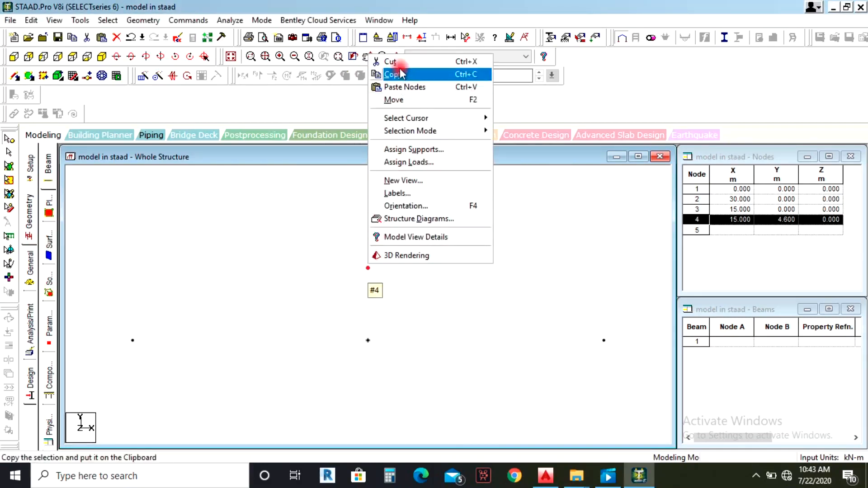
pyautogui.click(402, 88)
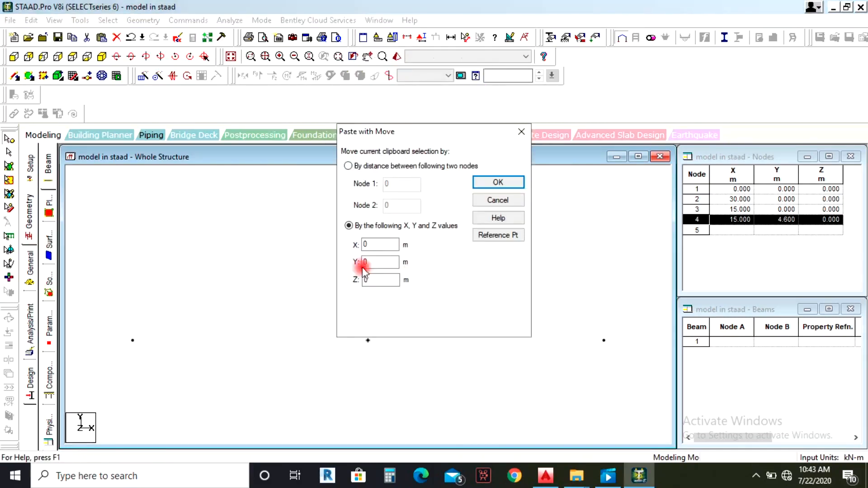
# Switch to AutoCAD and dimension the vertical member at the apex, placing the dimension to the left of the member.
pyautogui.click(546, 479)
pyautogui.click(200, 53)
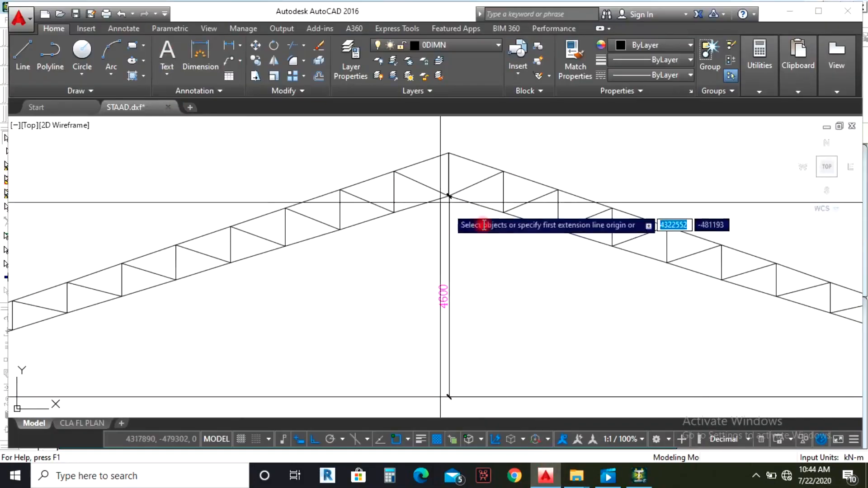
pyautogui.scroll(5, 448, 194)
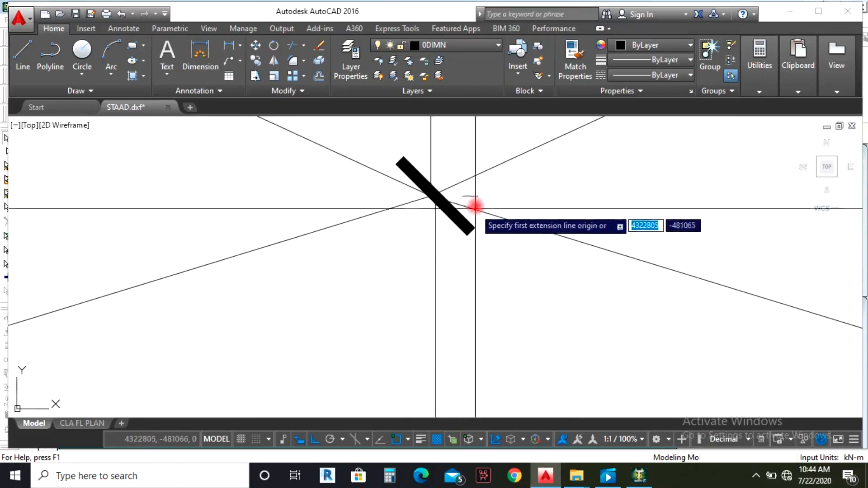
pyautogui.click(431, 196)
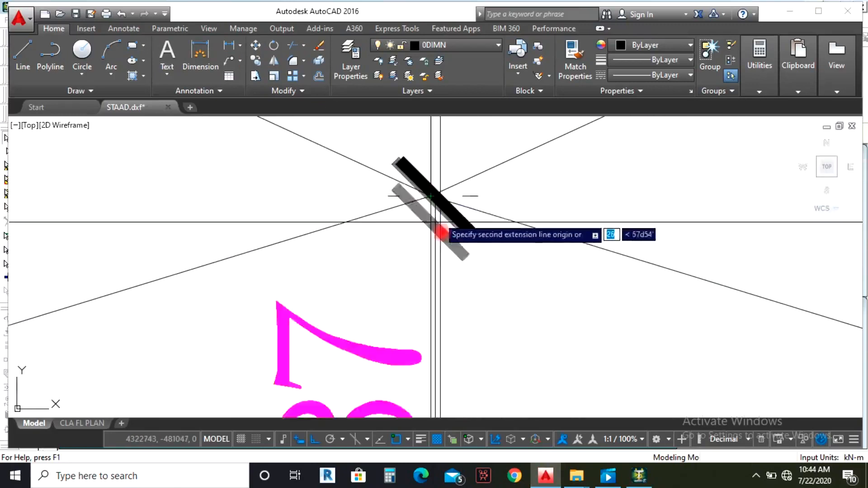
pyautogui.scroll(-5, 437, 223)
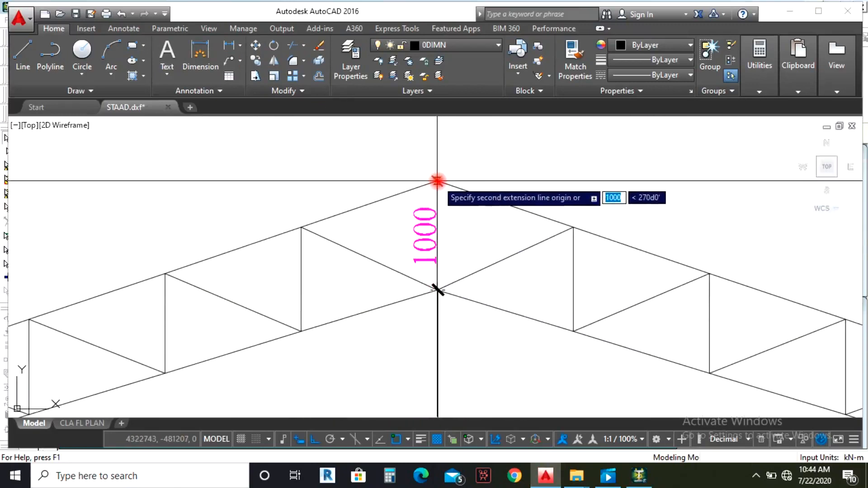
pyautogui.click(438, 182)
pyautogui.click(285, 174)
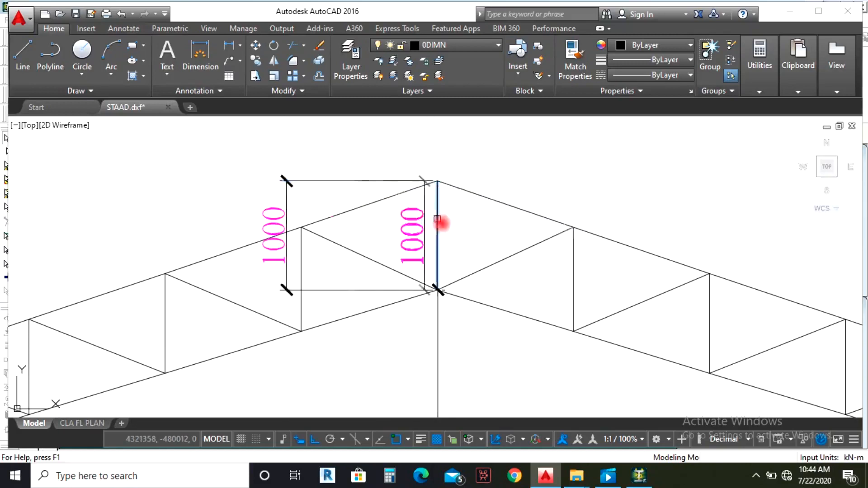
pyautogui.scroll(-6, 442, 223)
# Switch to STAAD.Pro and paste the copied node at an offset of 1 m along Y for the apex.
pyautogui.click(625, 474)
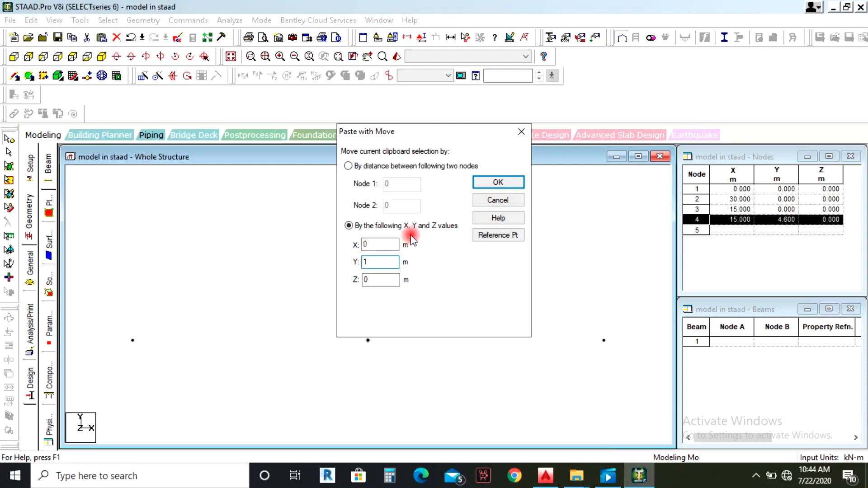
pyautogui.click(493, 183)
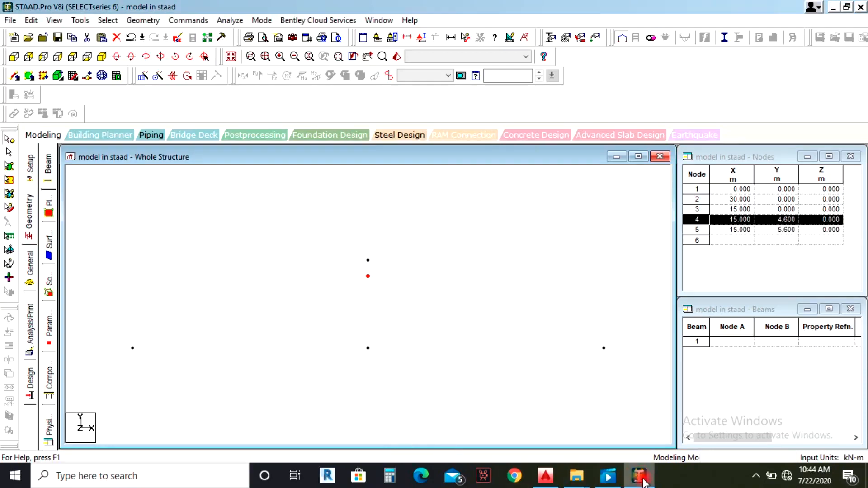
# Switch to AutoCAD and draw a vertical line from the first lower-chord joint inside the left support down to the base line.
pyautogui.click(546, 476)
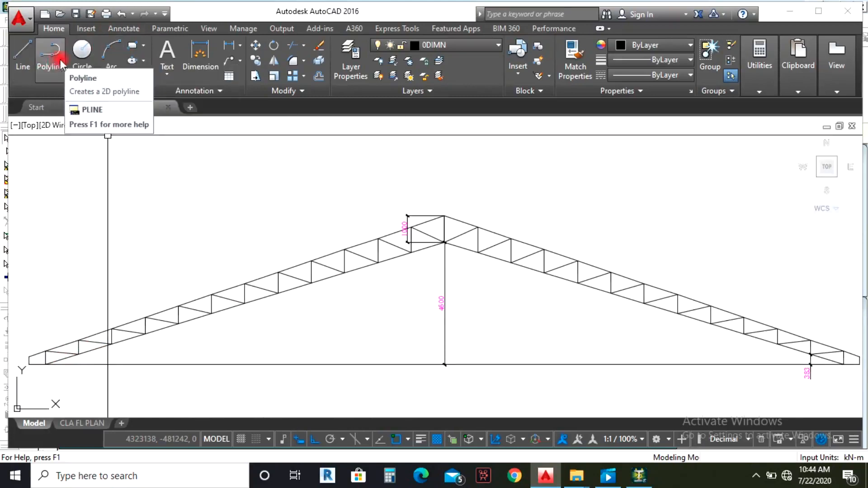
pyautogui.click(22, 52)
pyautogui.moveTo(60, 330); pyautogui.dragTo(186, 284, button='middle')
pyautogui.scroll(2, 185, 284)
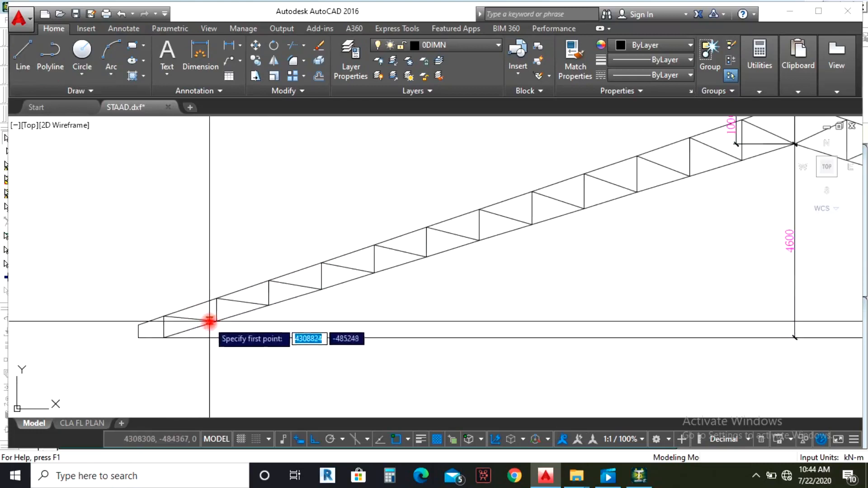
pyautogui.click(217, 321)
pyautogui.click(215, 339)
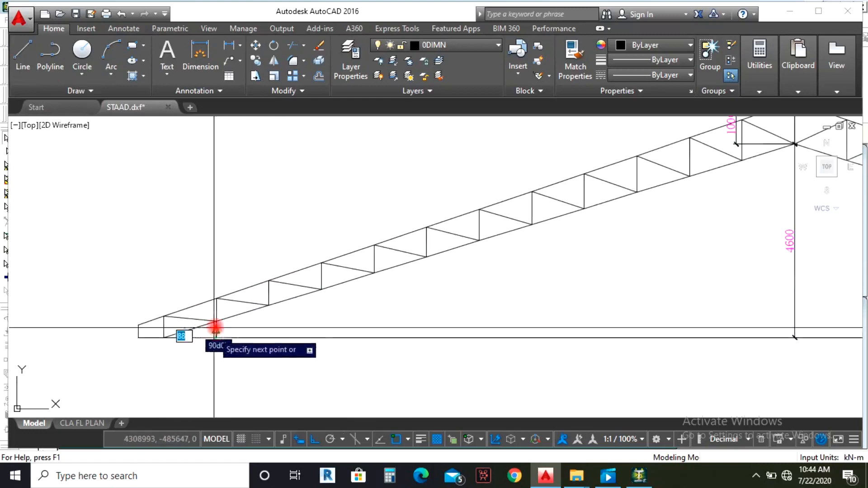
pyautogui.press('Return')
# Draw a second vertical line from the next lower-chord joint down to the base line.
pyautogui.press('Return')
pyautogui.click(267, 308)
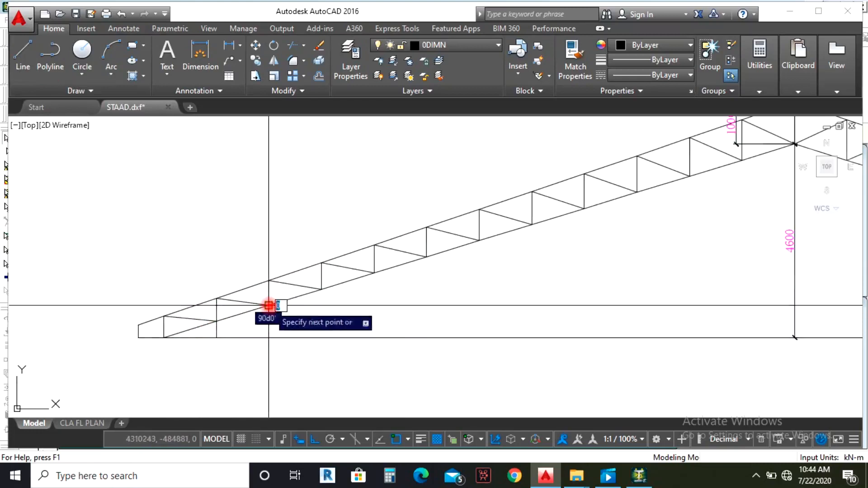
pyautogui.click(268, 338)
pyautogui.press('Return')
# Stretch both ends of the second vertical line well beyond the truss, below the base line and above the top chord.
pyautogui.click(269, 325)
pyautogui.click(268, 337)
pyautogui.scroll(-4, 262, 343)
pyautogui.click(267, 370)
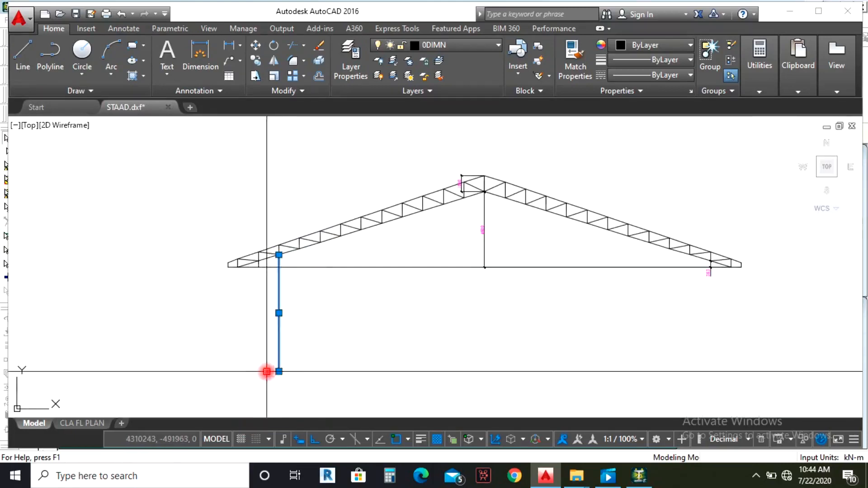
pyautogui.click(278, 255)
pyautogui.click(279, 167)
pyautogui.press('Escape')
# Turn off orthogonal restriction and start copying the long vertical line, using its lower-chord joint as the base point.
pyautogui.scroll(2, 283, 253)
pyautogui.click(281, 276)
pyautogui.scroll(10, 271, 264)
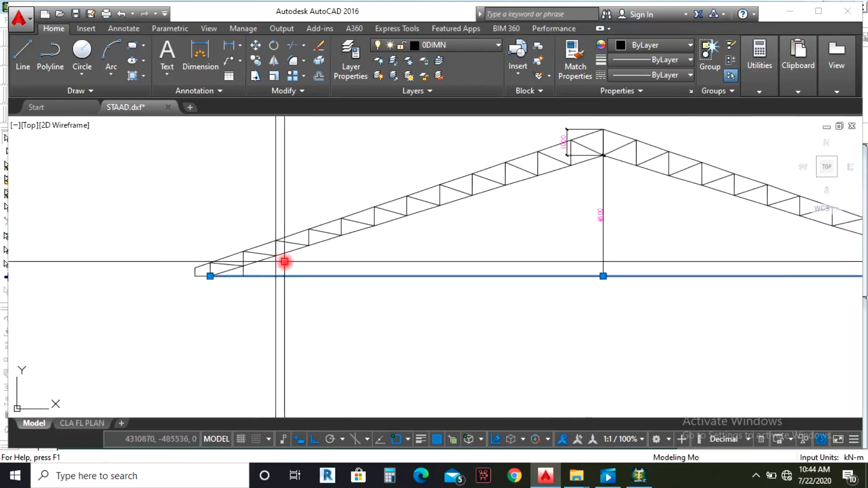
pyautogui.scroll(-3, 271, 253)
pyautogui.scroll(4, 278, 267)
pyautogui.scroll(-6, 290, 256)
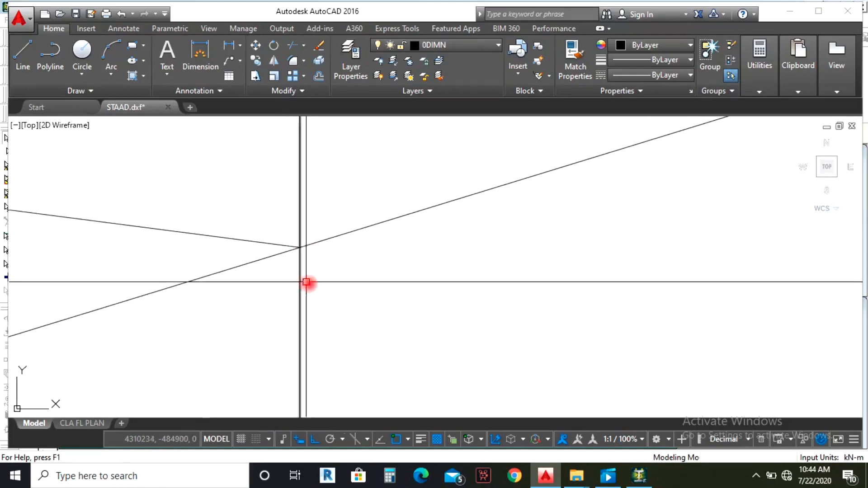
pyautogui.click(328, 269)
pyautogui.rightClick(294, 244)
pyautogui.click(340, 256)
pyautogui.click(330, 259)
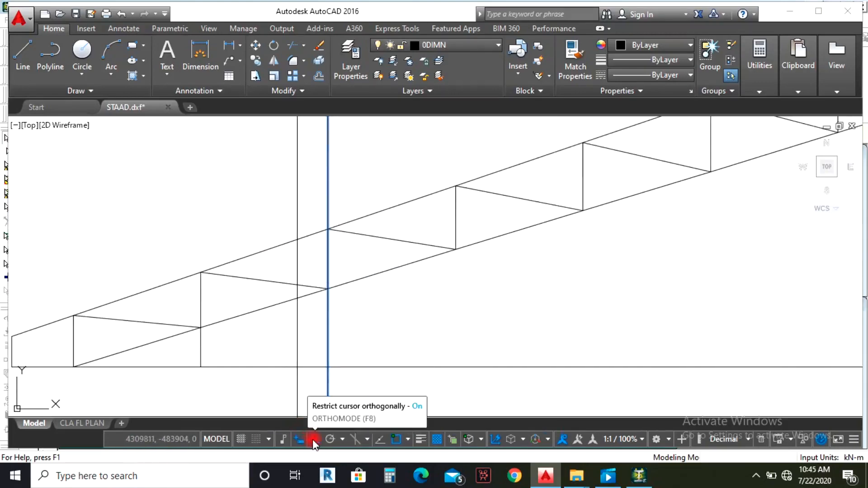
pyautogui.click(324, 289)
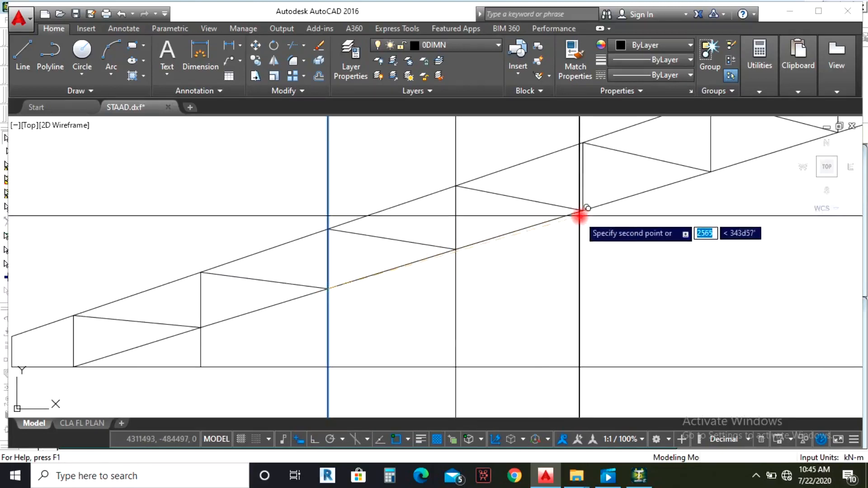
# Place copies of the long vertical line at the successive lower-chord joints along the left half of the truss.
pyautogui.scroll(-6, 497, 233)
pyautogui.scroll(4, 473, 247)
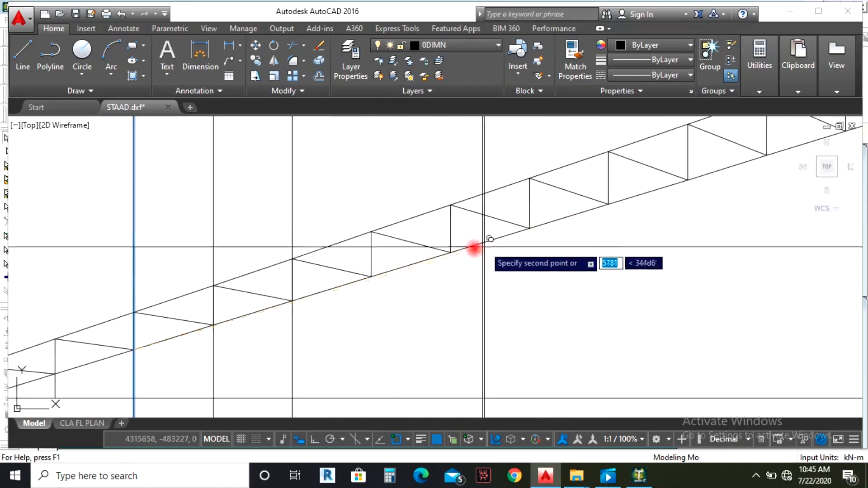
pyautogui.click(451, 252)
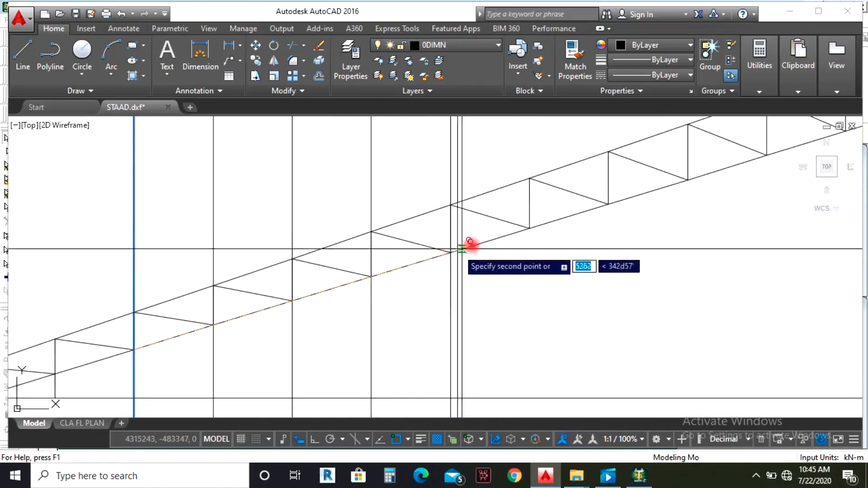
pyautogui.click(530, 228)
pyautogui.click(610, 207)
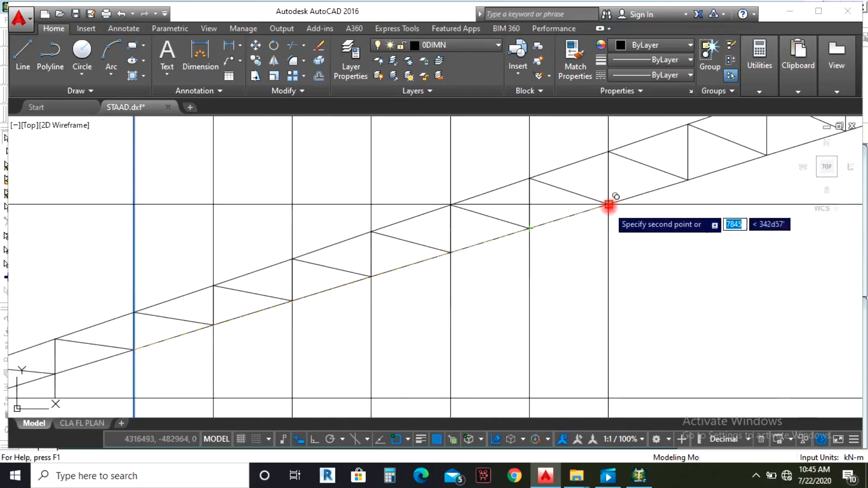
pyautogui.scroll(-4, 588, 199)
pyautogui.scroll(4, 500, 194)
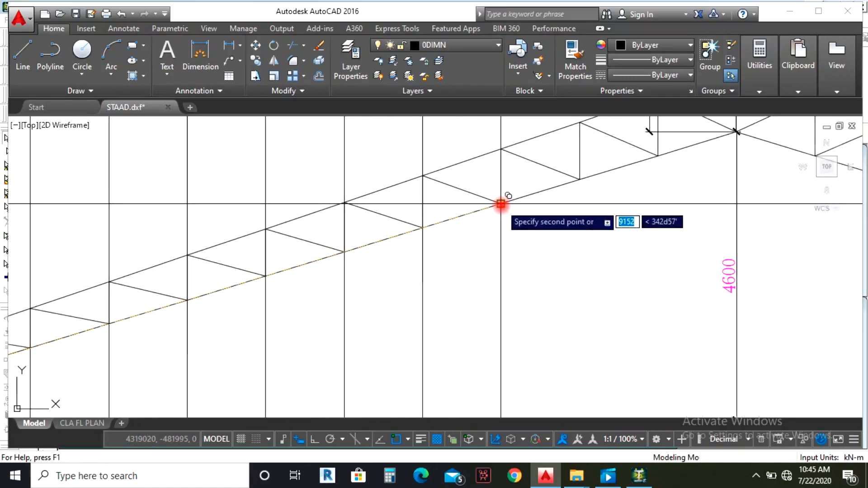
pyautogui.click(502, 199)
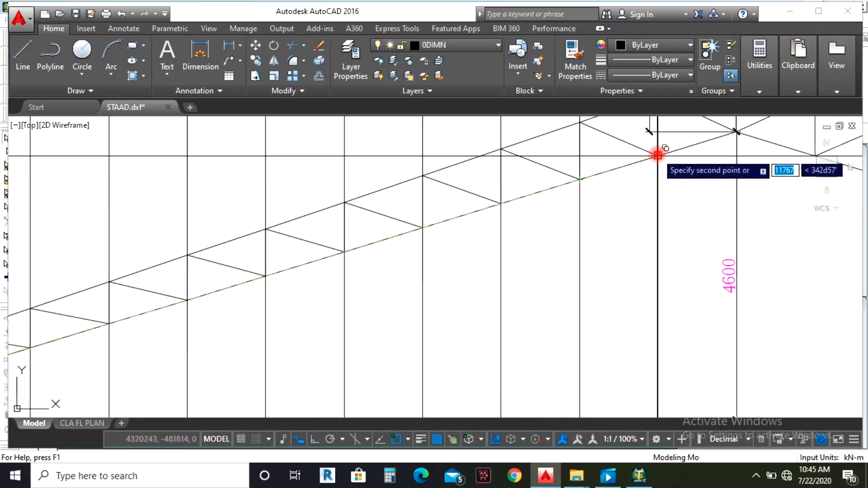
# Continue placing line copies past the apex at the lower-chord joints of the right half, ending one joint before the 383 dimension.
pyautogui.scroll(-5, 466, 163)
pyautogui.scroll(3, 516, 192)
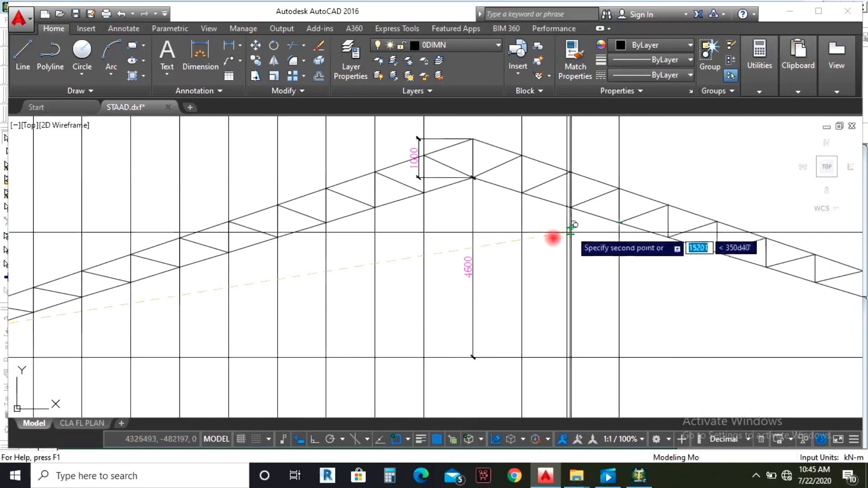
pyautogui.scroll(2, 556, 238)
pyautogui.scroll(-2, 634, 235)
pyautogui.scroll(4, 552, 238)
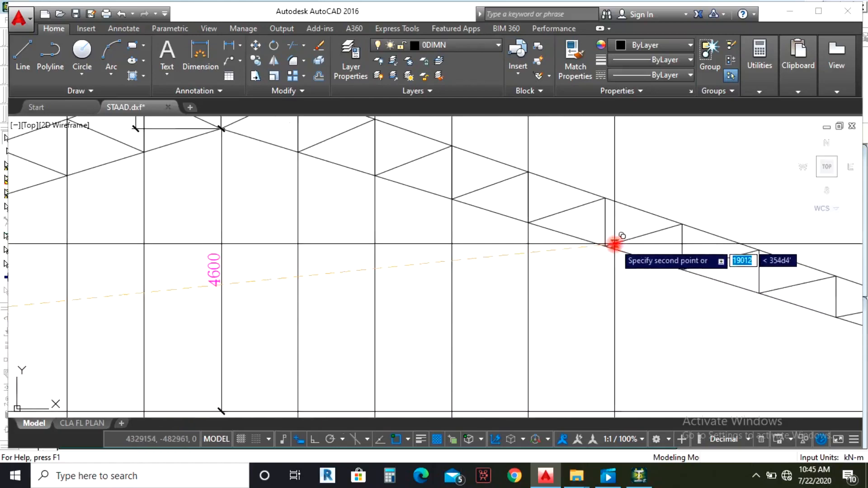
pyautogui.scroll(-7, 604, 246)
pyautogui.scroll(5, 581, 257)
pyautogui.scroll(-2, 567, 261)
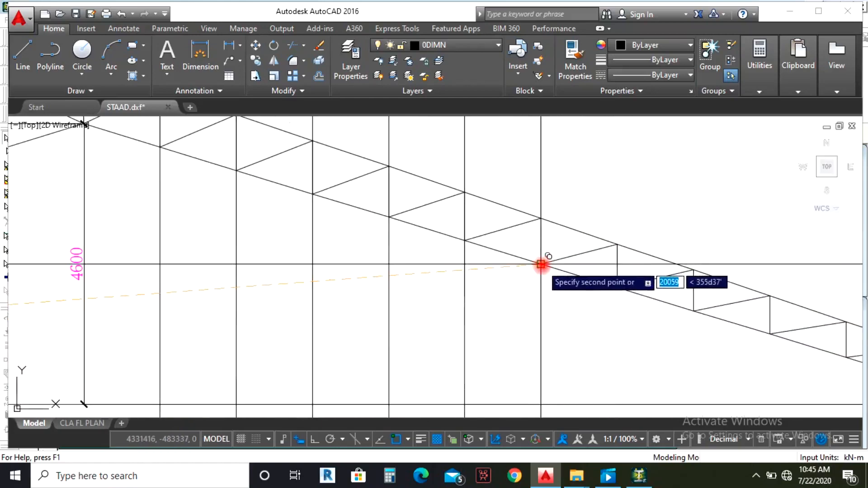
pyautogui.scroll(-3, 620, 291)
pyautogui.scroll(4, 598, 306)
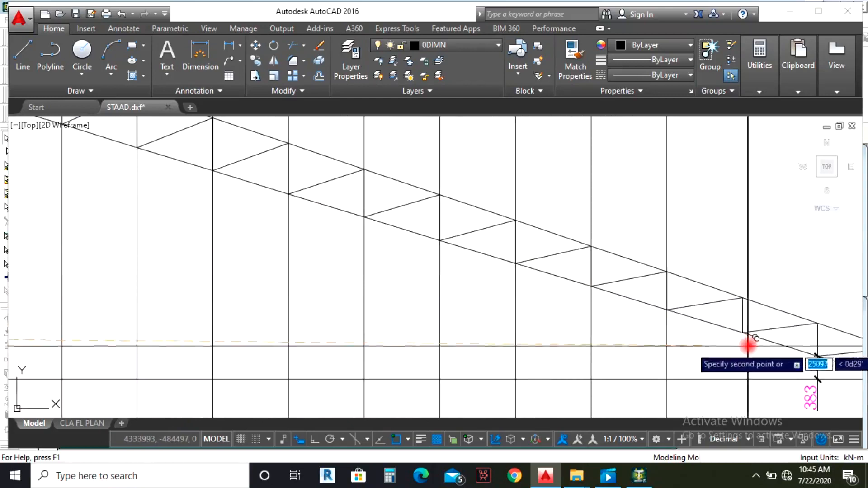
pyautogui.scroll(-2, 678, 309)
pyautogui.scroll(-2, 677, 310)
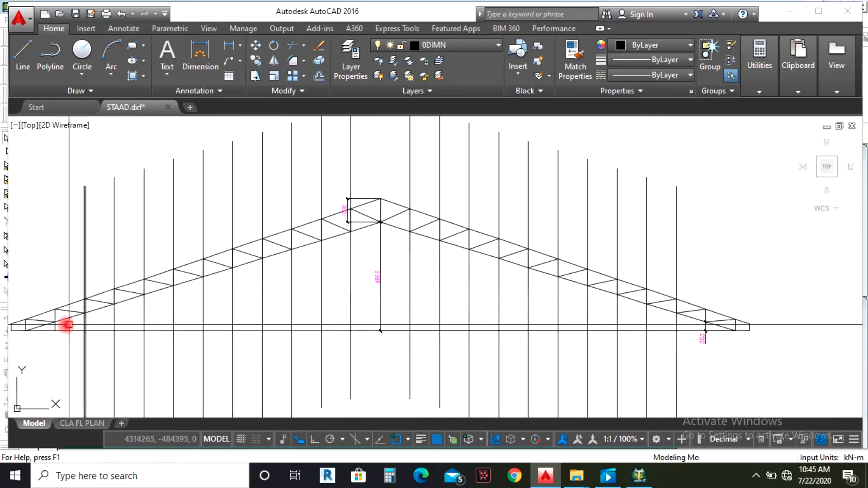
# Dimension the horizontal spacing between the first two vertical lines near the left support, placing the dimension below the base line.
pyautogui.click(196, 59)
pyautogui.click(55, 331)
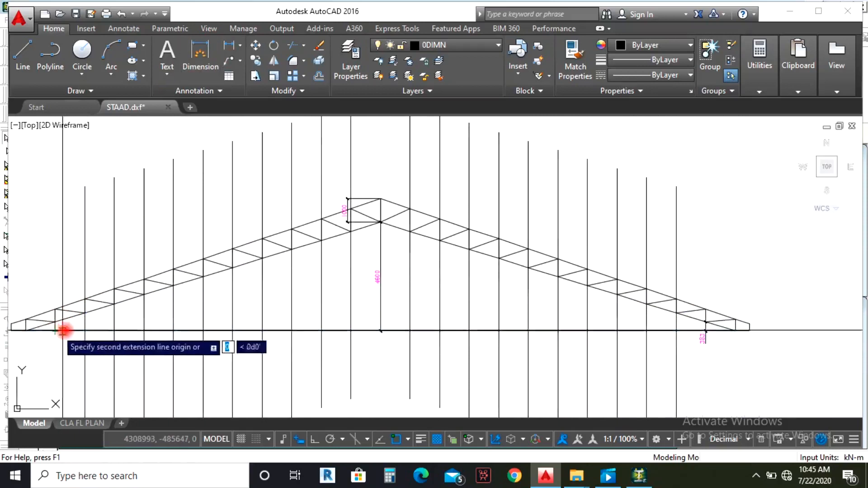
pyautogui.scroll(3, 82, 331)
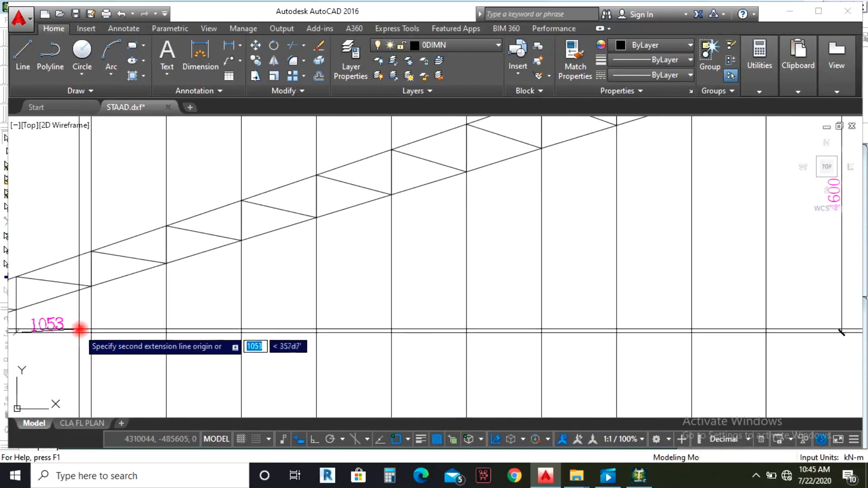
pyautogui.click(91, 331)
pyautogui.scroll(-3, 91, 331)
pyautogui.scroll(4, 97, 336)
pyautogui.click(83, 328)
pyautogui.scroll(-2, 204, 232)
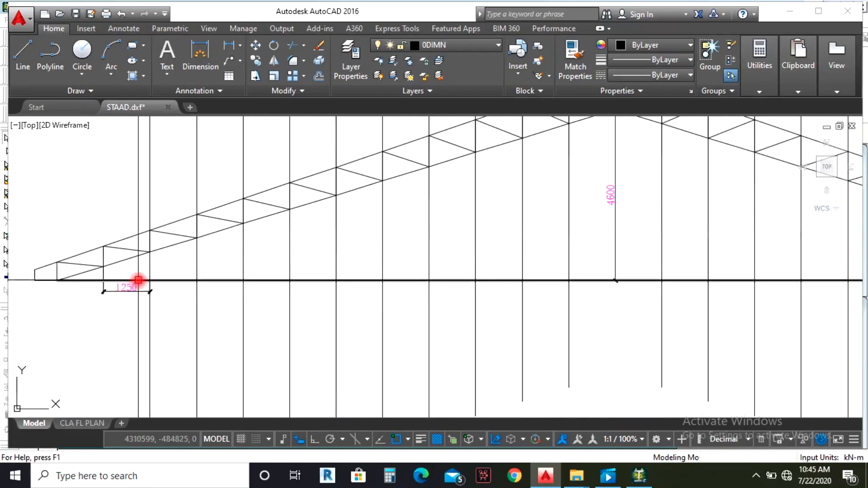
# Switch to STAAD.Pro, copy the left support node and paste it at an offset of 1.25 m along X.
pyautogui.click(631, 482)
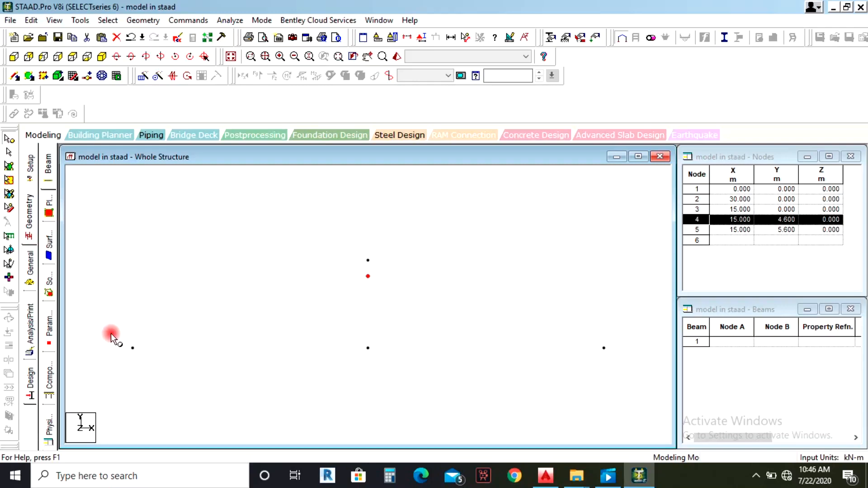
pyautogui.moveTo(113, 333); pyautogui.dragTo(156, 363)
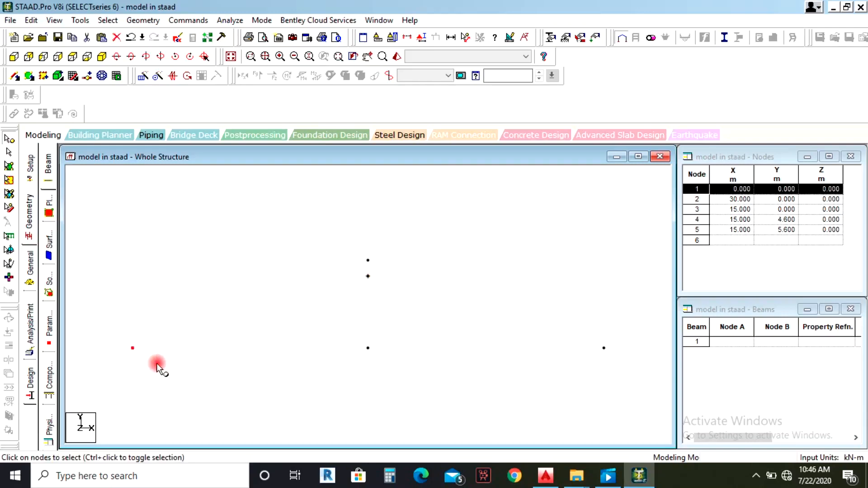
pyautogui.rightClick(133, 346)
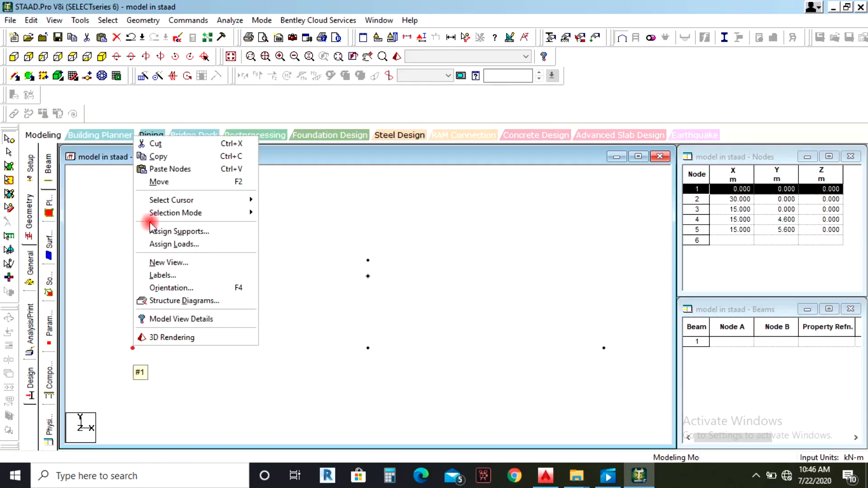
pyautogui.click(167, 159)
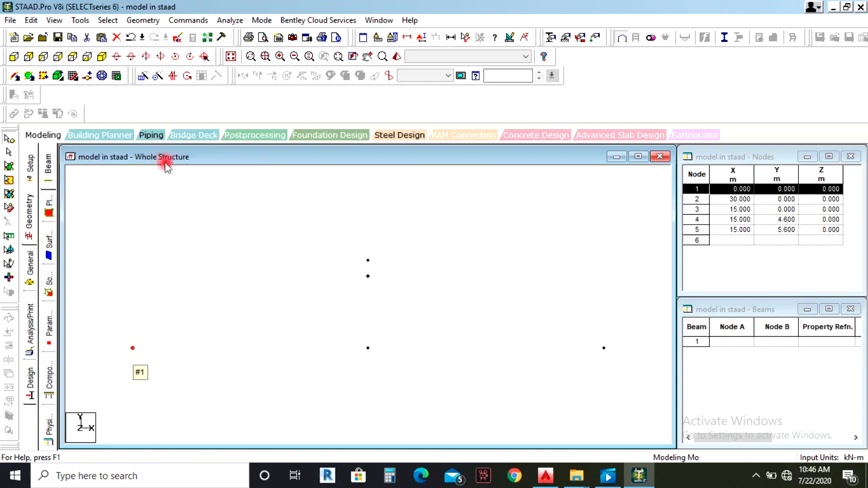
pyautogui.rightClick(163, 301)
pyautogui.click(229, 119)
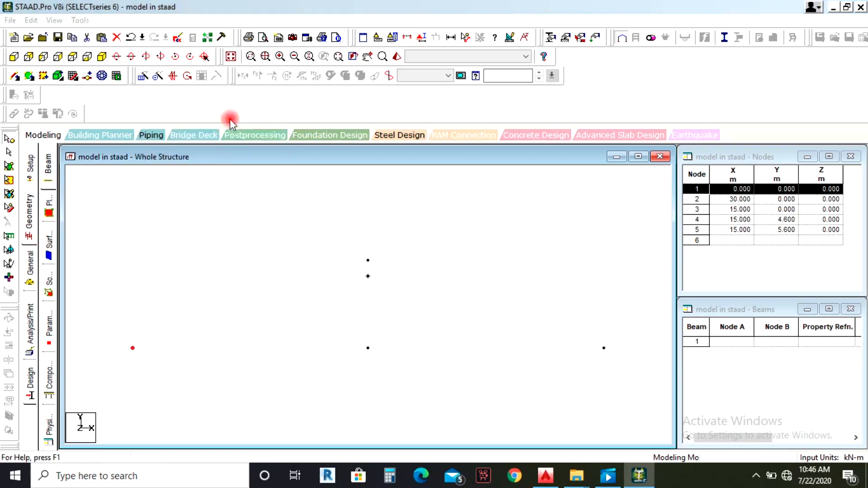
pyautogui.click(386, 243)
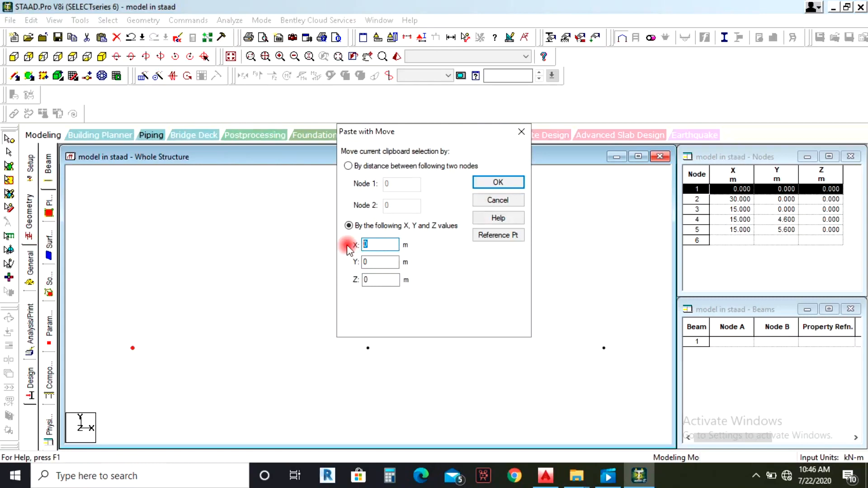
pyautogui.click(498, 183)
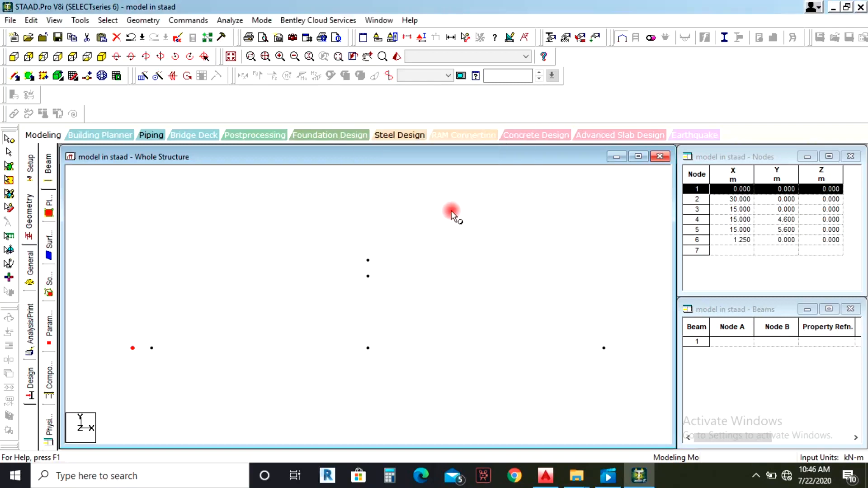
# Switch to AutoCAD and measure the height from the base line to the first lower-chord joint near the left support.
pyautogui.click(546, 475)
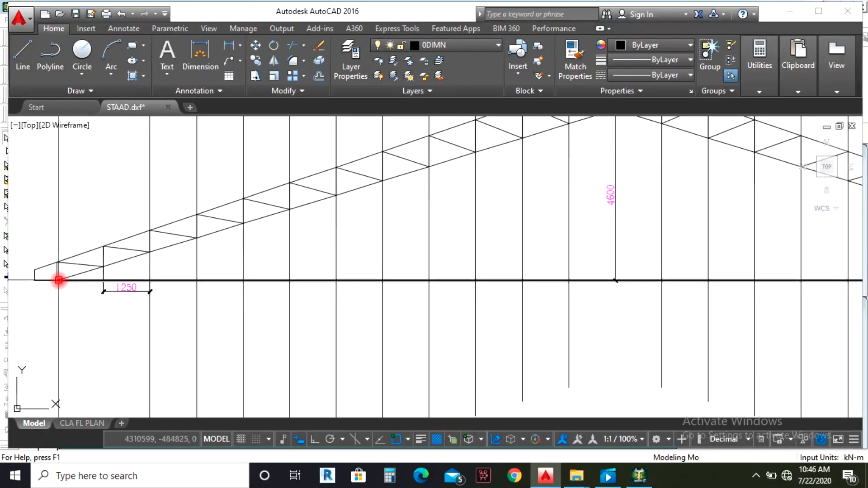
pyautogui.click(201, 54)
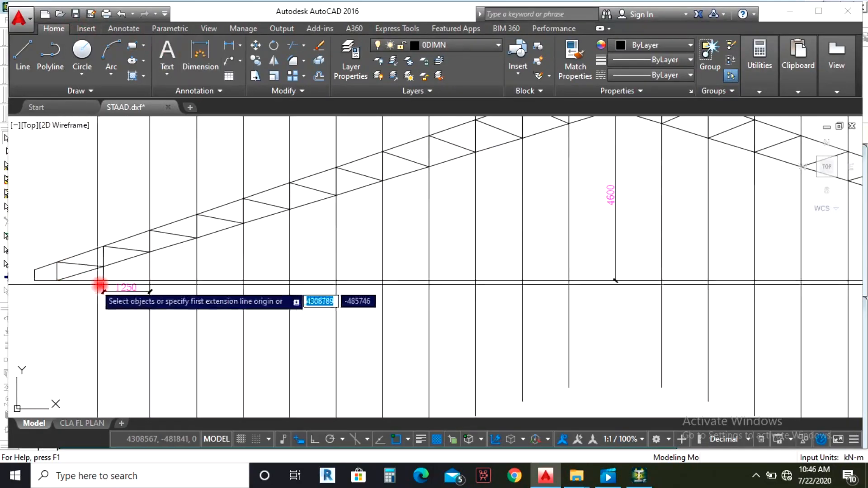
pyautogui.scroll(2, 103, 287)
pyautogui.click(104, 276)
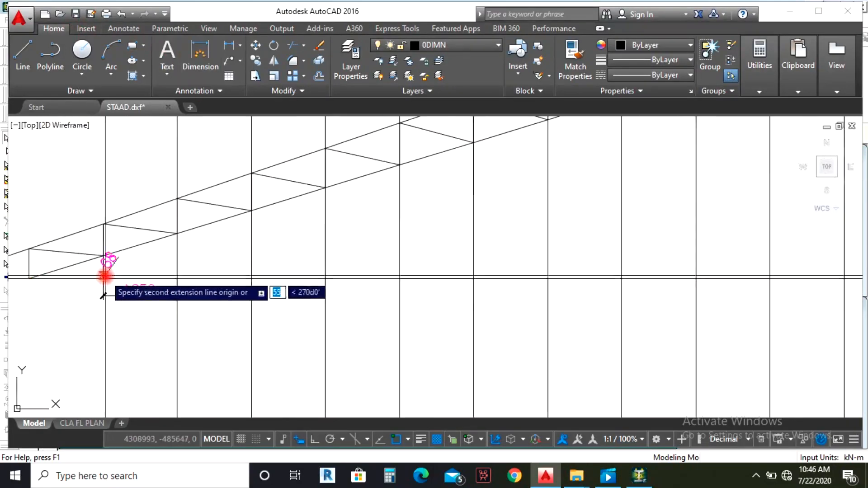
pyautogui.scroll(5, 103, 255)
pyautogui.click(99, 254)
pyautogui.scroll(-6, 99, 252)
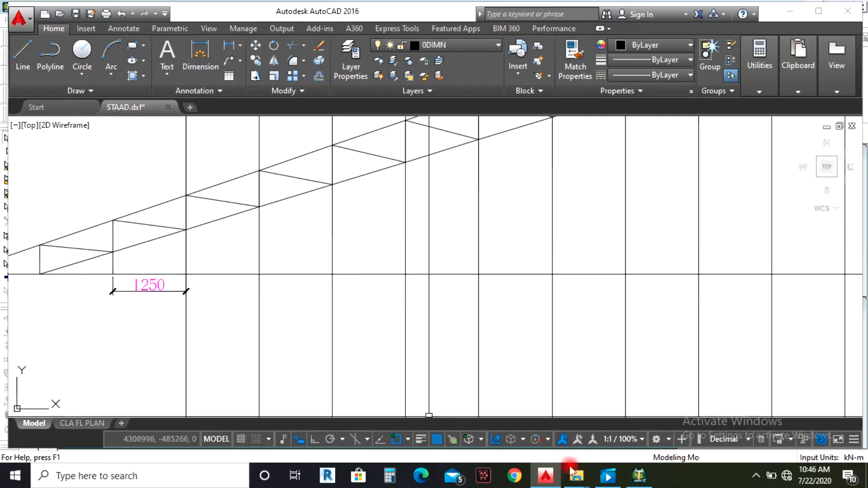
# Switch to STAAD.Pro, copy the base node 1.25 m from the left support and paste it at a 0.383 m Y offset.
pyautogui.click(639, 478)
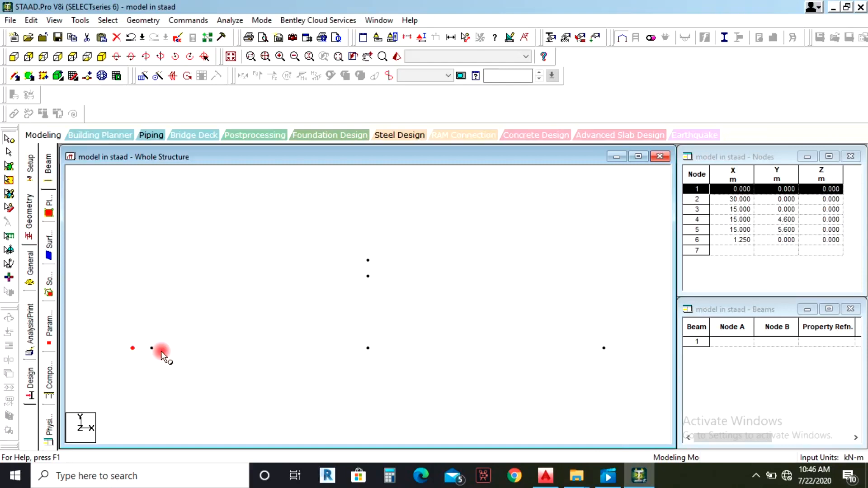
pyautogui.moveTo(143, 340); pyautogui.dragTo(175, 361)
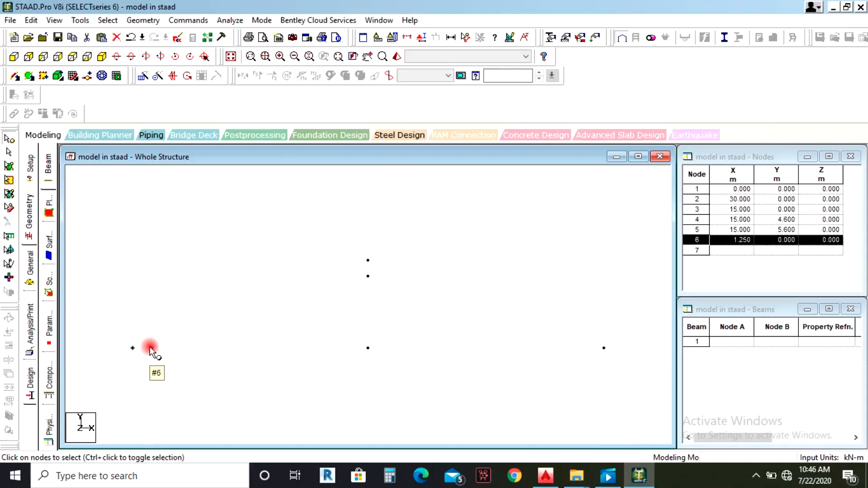
pyautogui.rightClick(150, 348)
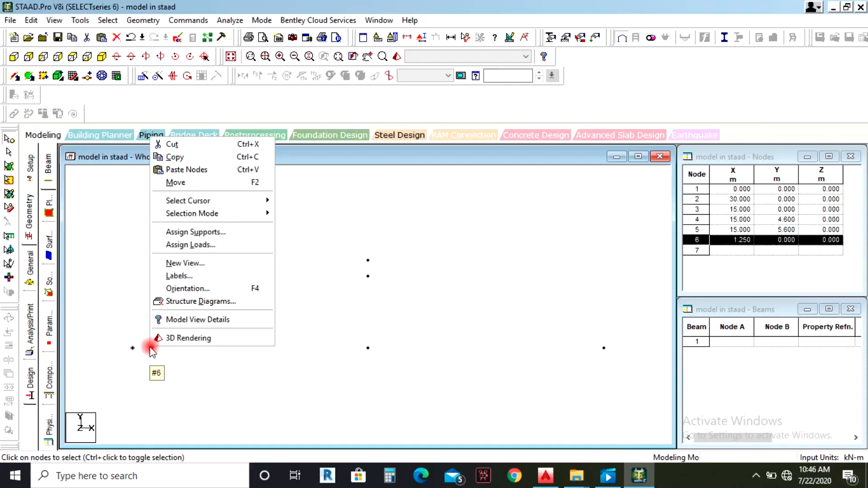
pyautogui.click(199, 157)
pyautogui.rightClick(155, 350)
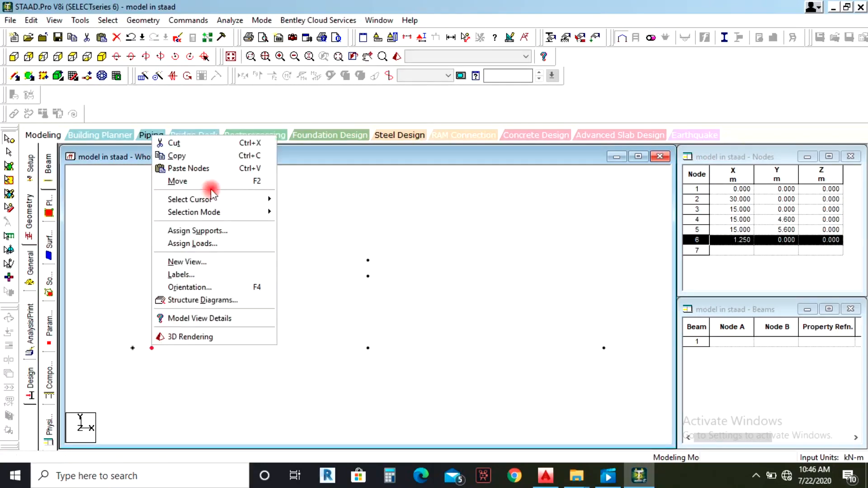
pyautogui.click(199, 169)
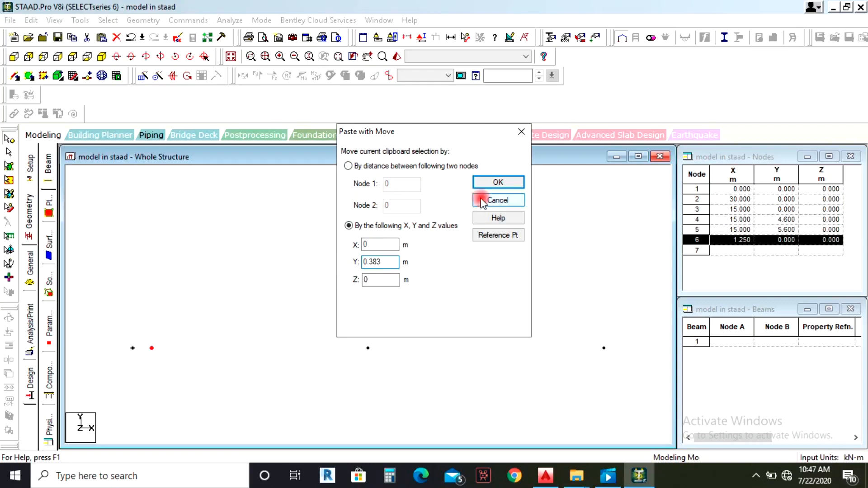
pyautogui.click(493, 180)
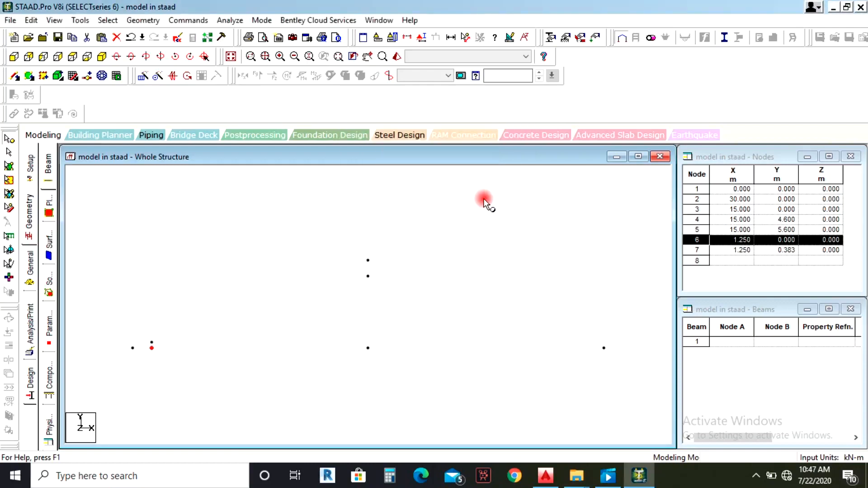
# Switch to AutoCAD and measure the vertical distance between the lower and upper chord joints at the first joint line near the left support.
pyautogui.click(544, 477)
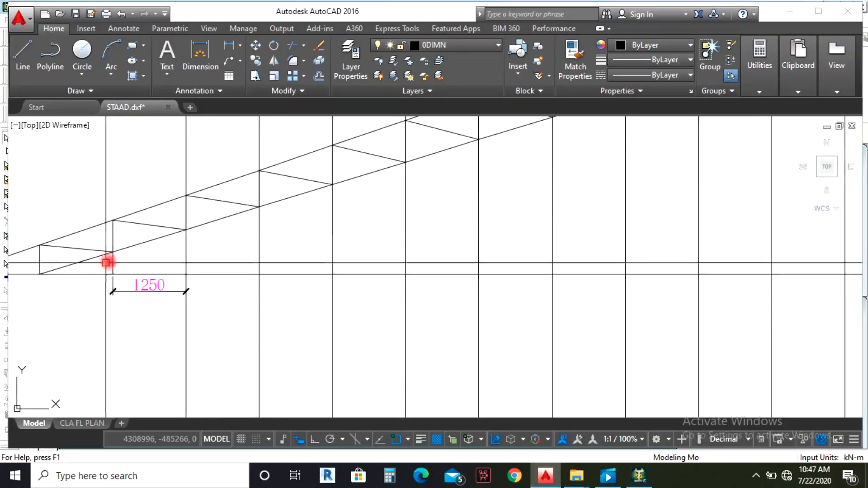
pyautogui.scroll(-2, 128, 281)
pyautogui.click(200, 56)
pyautogui.click(118, 257)
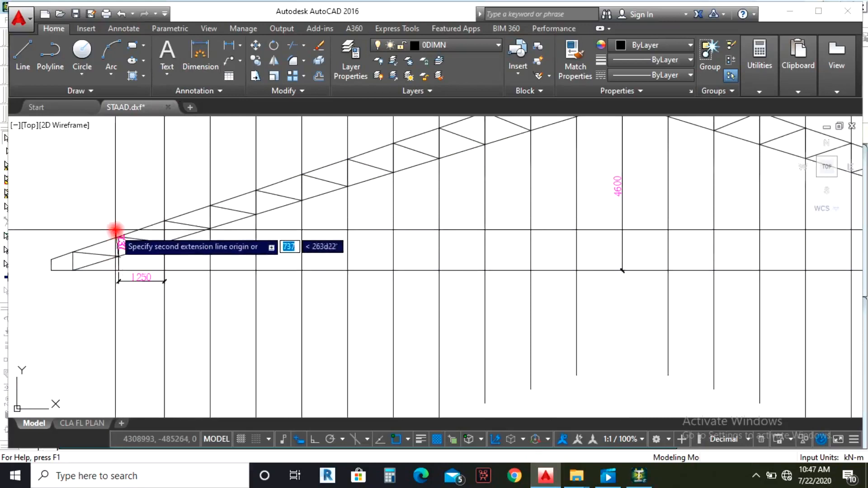
pyautogui.scroll(4, 117, 233)
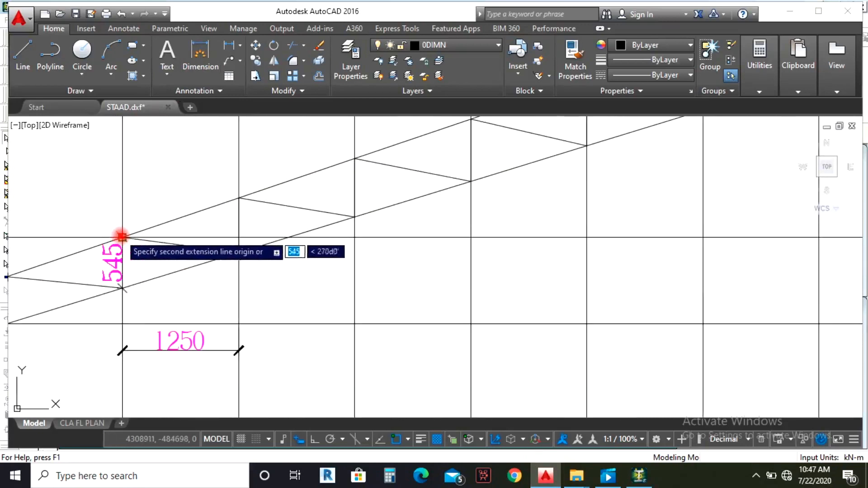
pyautogui.click(121, 235)
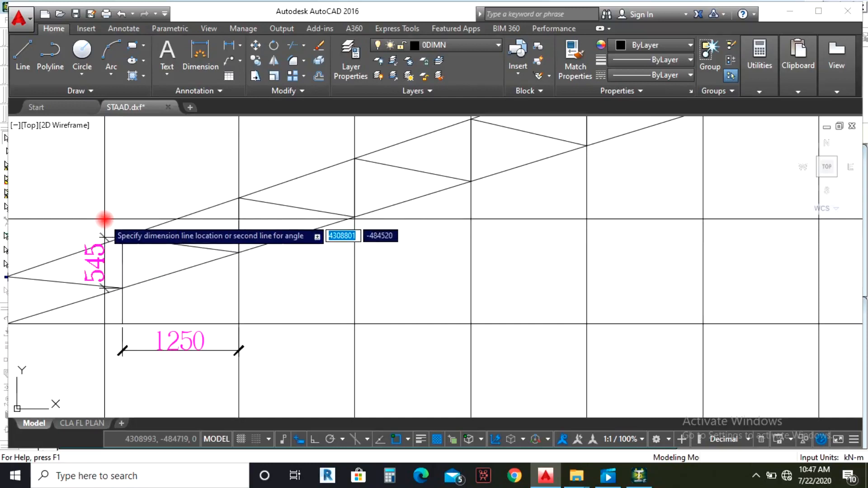
pyautogui.scroll(-2, 104, 220)
pyautogui.press('Escape')
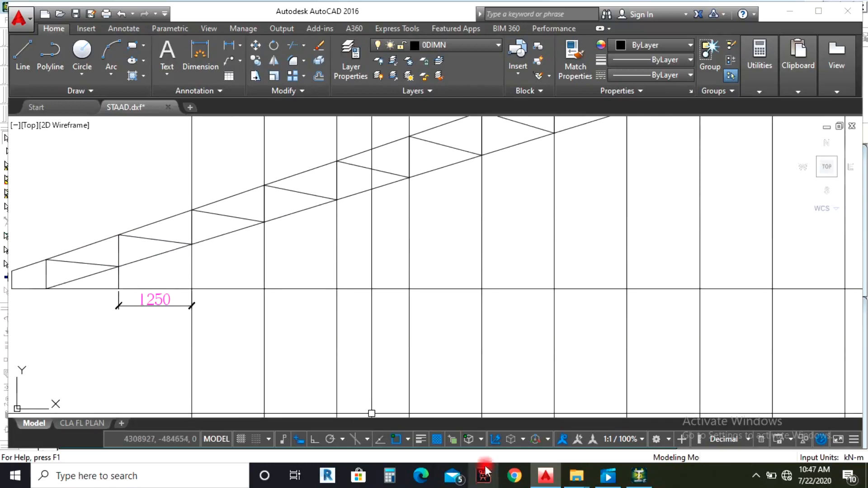
# Switch to STAAD.Pro, copy the lower-chord node above the 1.25 m base node and paste it at a 0.545 m Y offset.
pyautogui.click(636, 479)
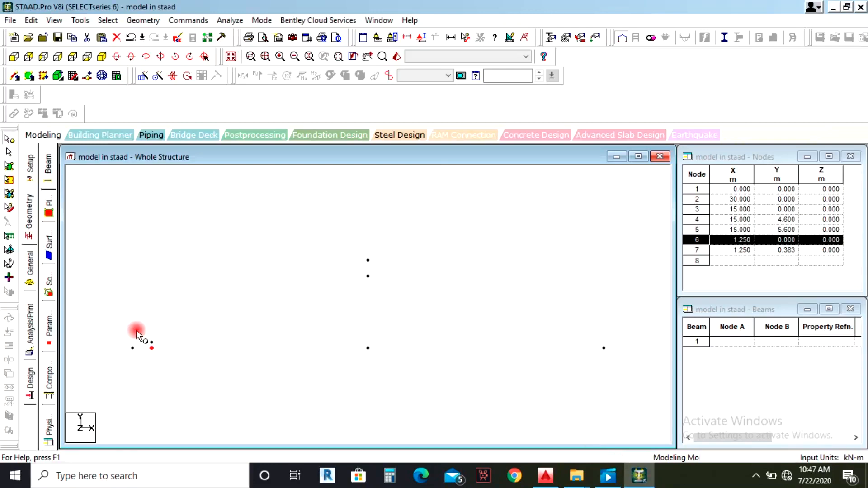
pyautogui.moveTo(123, 331); pyautogui.dragTo(158, 349)
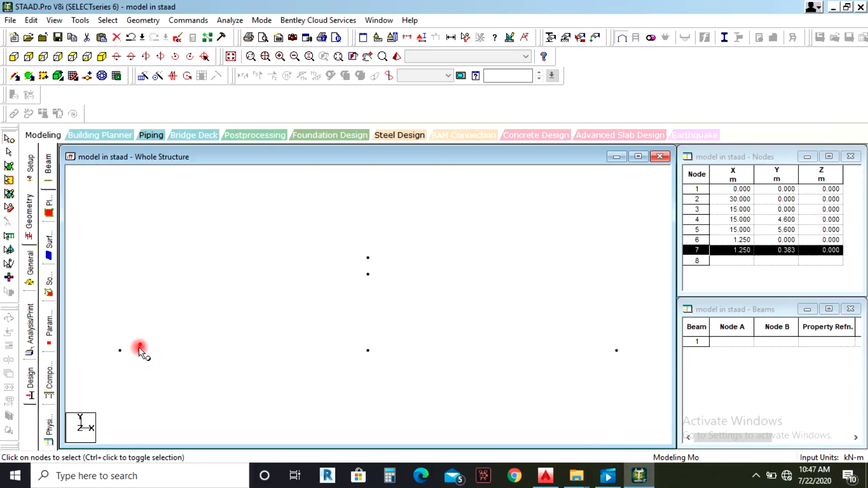
pyautogui.rightClick(140, 343)
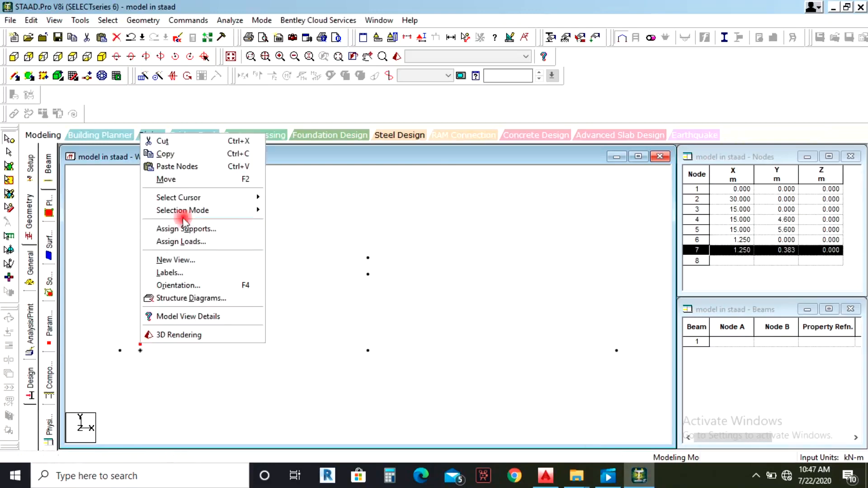
pyautogui.click(177, 154)
pyautogui.rightClick(120, 263)
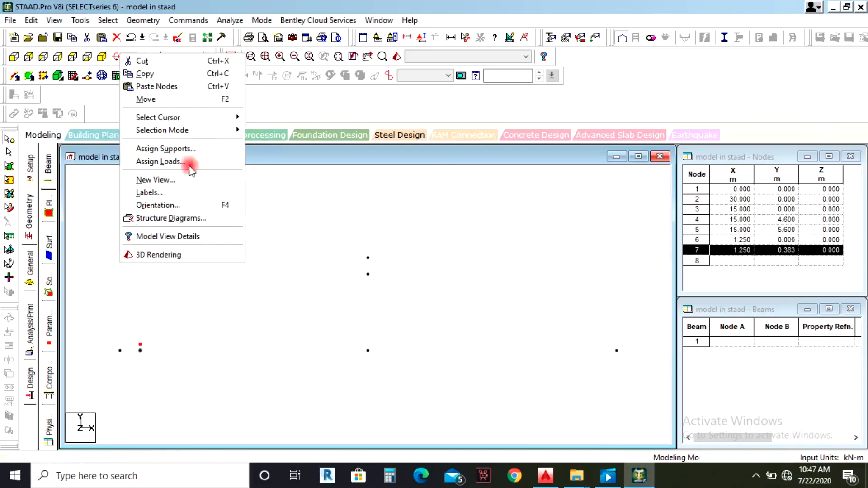
pyautogui.click(191, 88)
pyautogui.moveTo(382, 260); pyautogui.dragTo(344, 265)
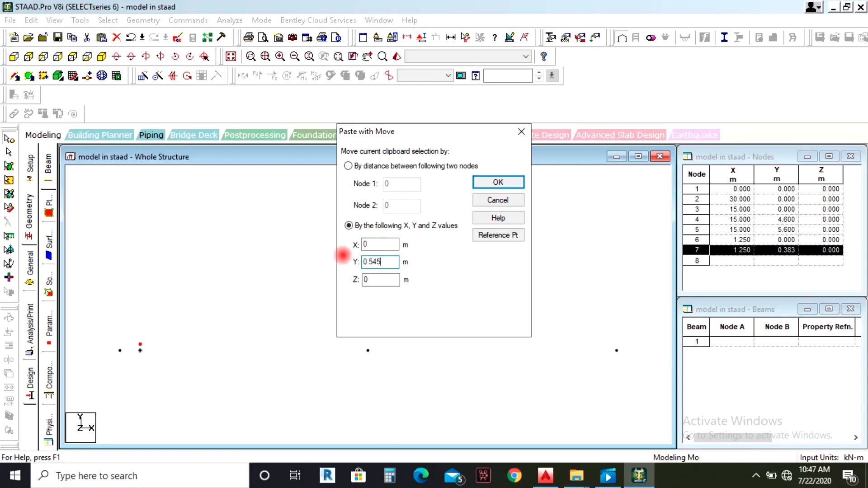
pyautogui.click(487, 182)
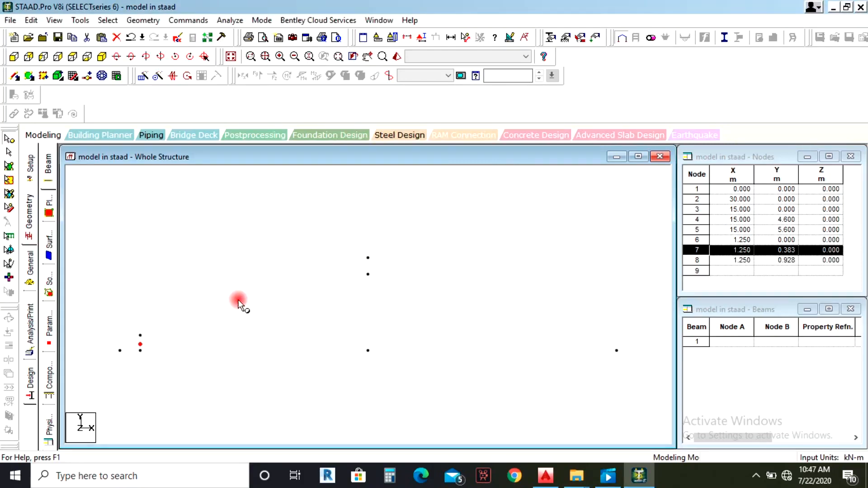
pyautogui.click(546, 476)
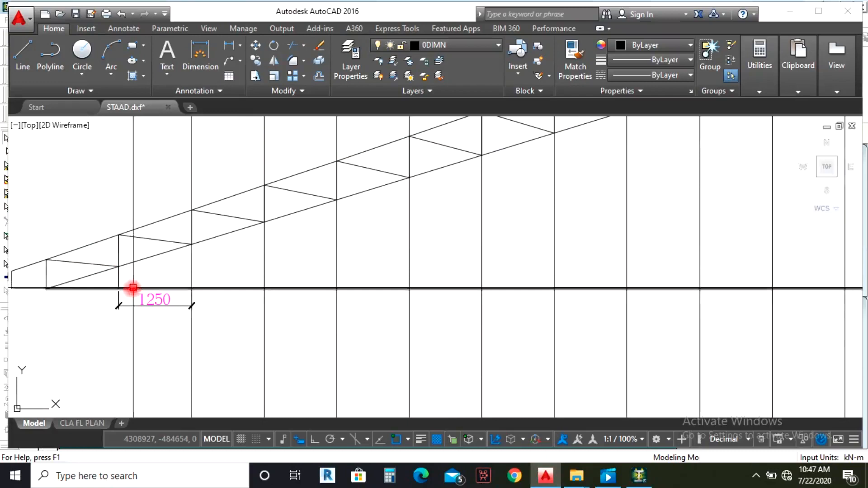
pyautogui.scroll(-2, 194, 300)
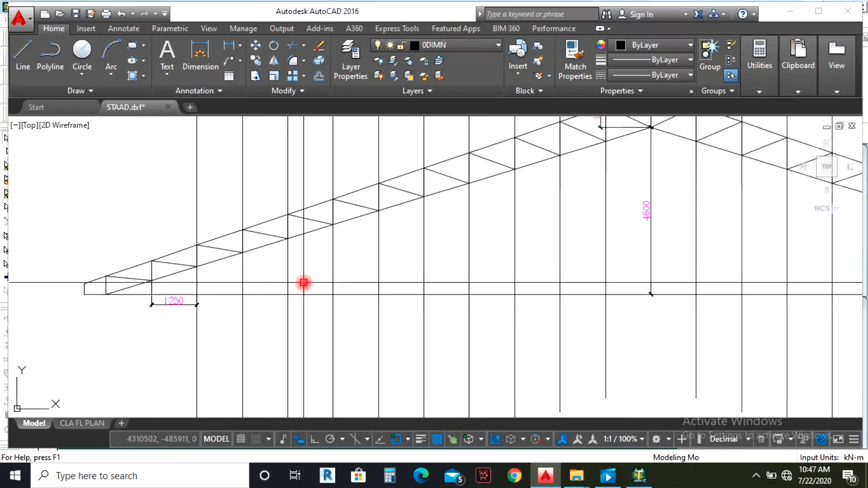
pyautogui.click(640, 475)
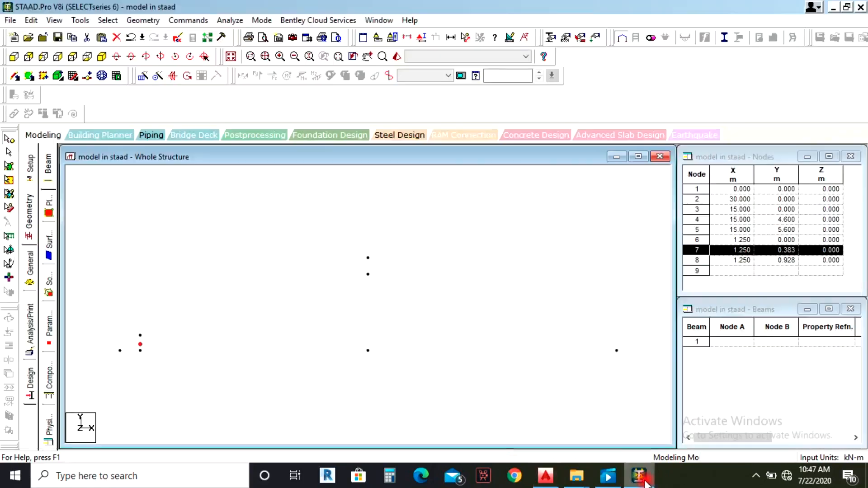
pyautogui.click(639, 479)
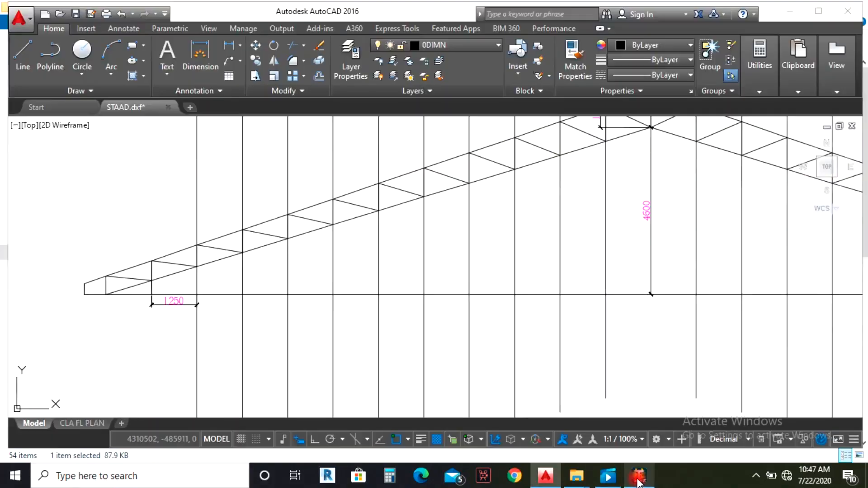
pyautogui.click(639, 479)
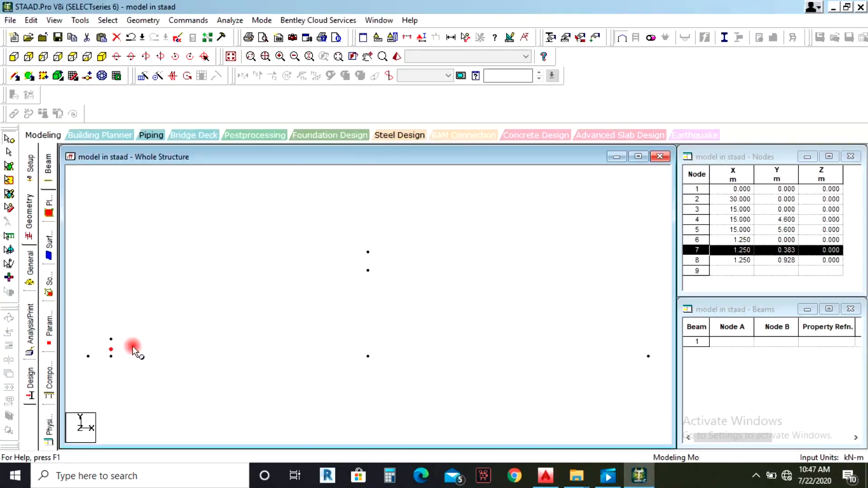
# Add vertical beams joining the lower and upper chord nodes near the left support and the two nodes at the apex.
pyautogui.click(15, 77)
pyautogui.moveTo(113, 347); pyautogui.dragTo(111, 340)
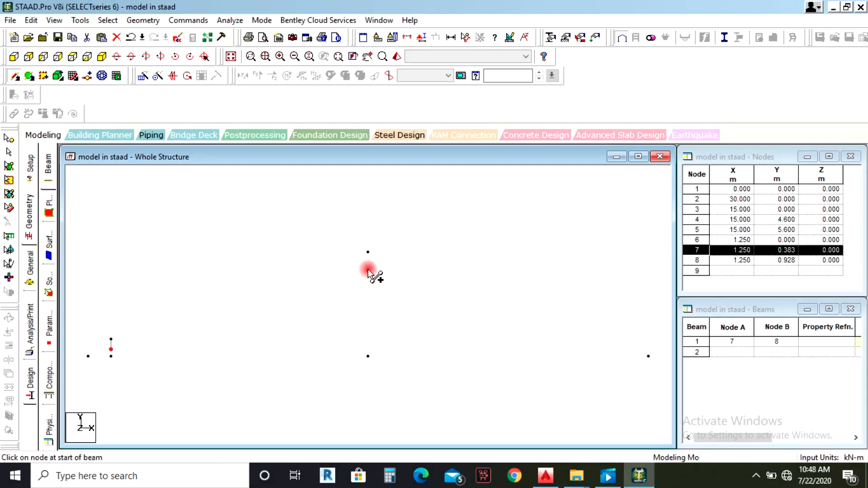
pyautogui.moveTo(368, 270); pyautogui.dragTo(368, 267)
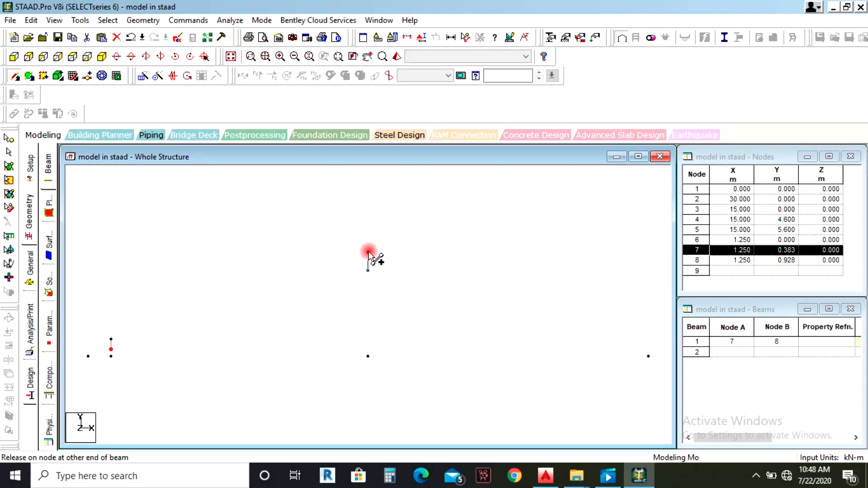
pyautogui.moveTo(368, 253); pyautogui.dragTo(368, 253)
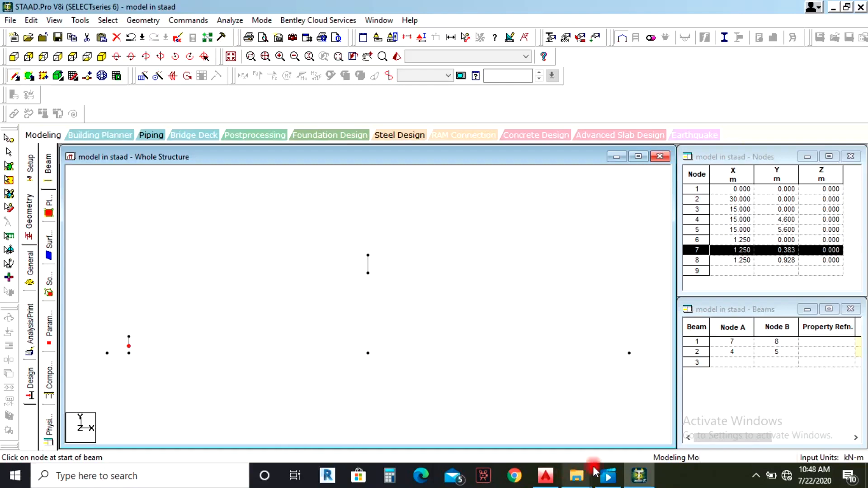
# Switch to AutoCAD and add an aligned dimension above the upper chord between the joints spanning the 1250 spacing.
pyautogui.moveTo(619, 478)
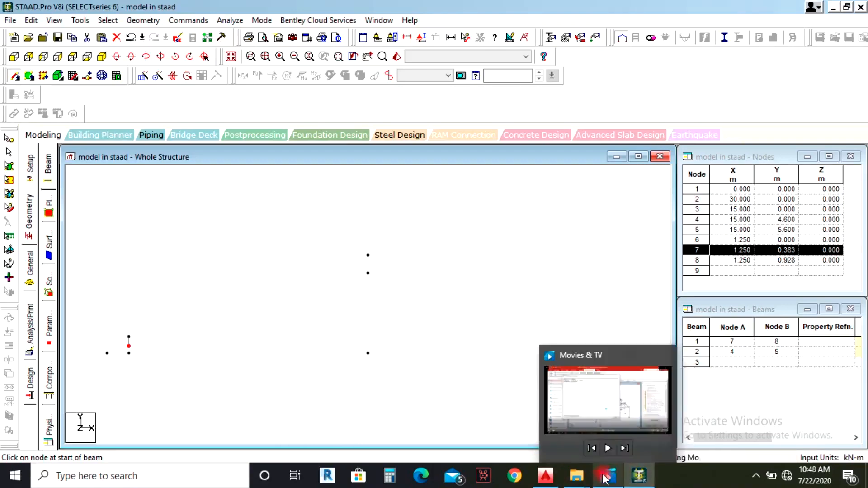
pyautogui.click(637, 478)
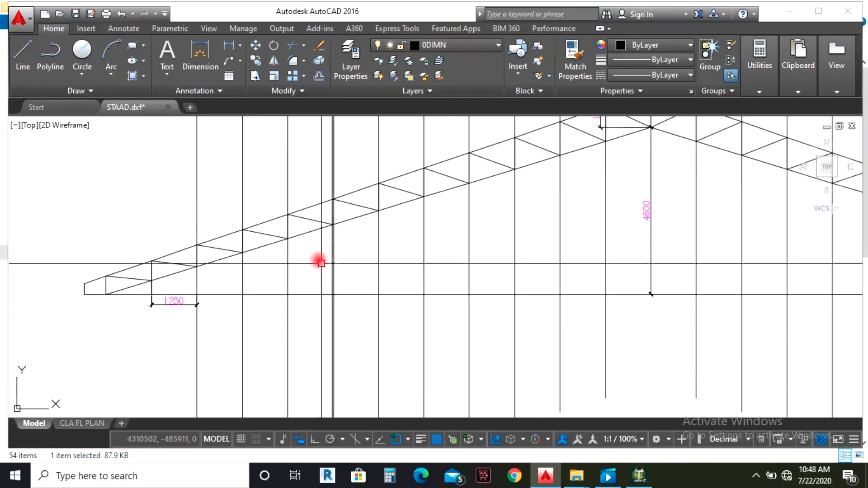
pyautogui.click(206, 53)
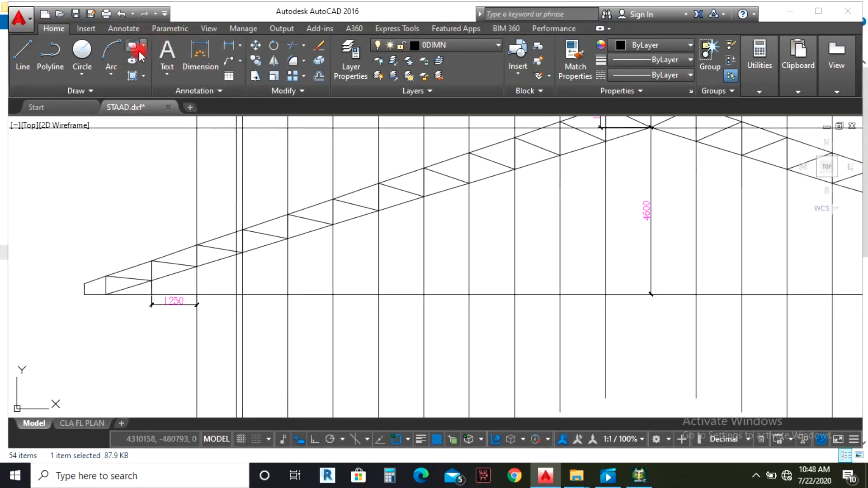
pyautogui.click(237, 45)
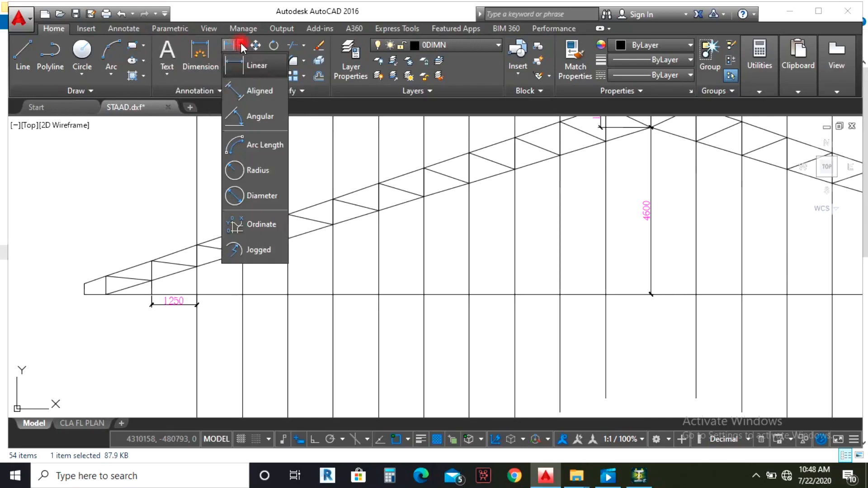
pyautogui.click(240, 90)
pyautogui.scroll(-2, 160, 288)
pyautogui.scroll(3, 163, 275)
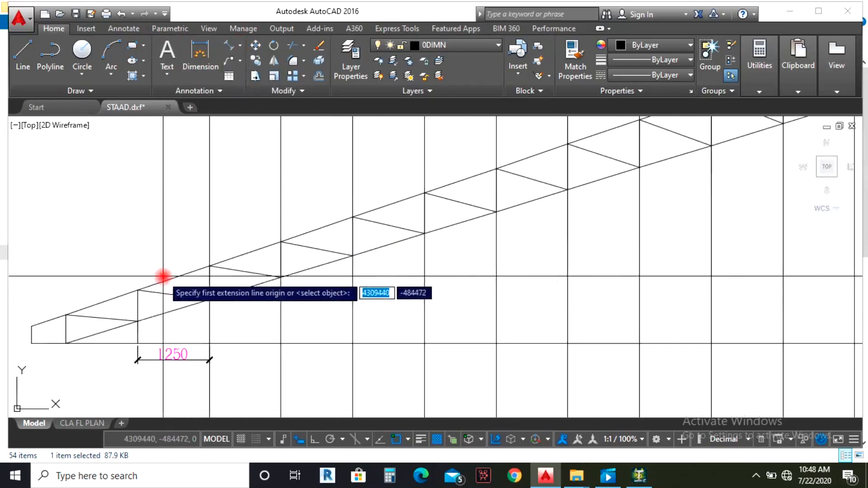
pyautogui.click(138, 290)
pyautogui.click(209, 265)
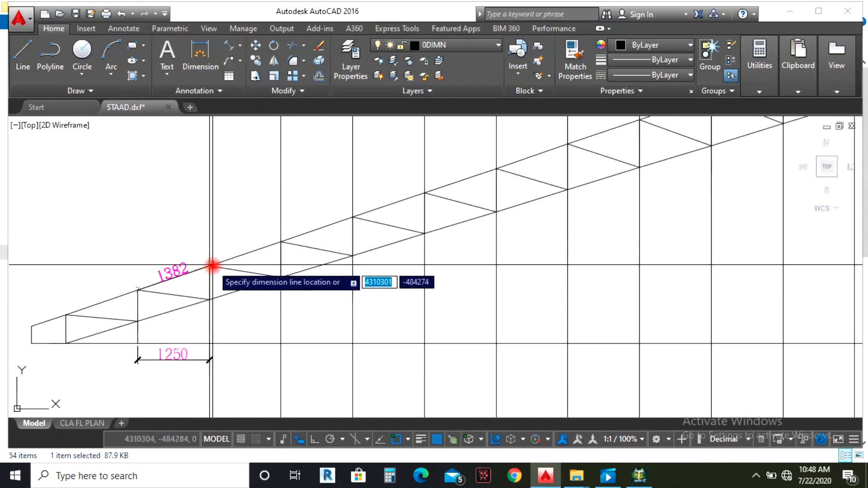
pyautogui.press('Escape')
pyautogui.press('Return')
pyautogui.click(137, 290)
pyautogui.click(209, 266)
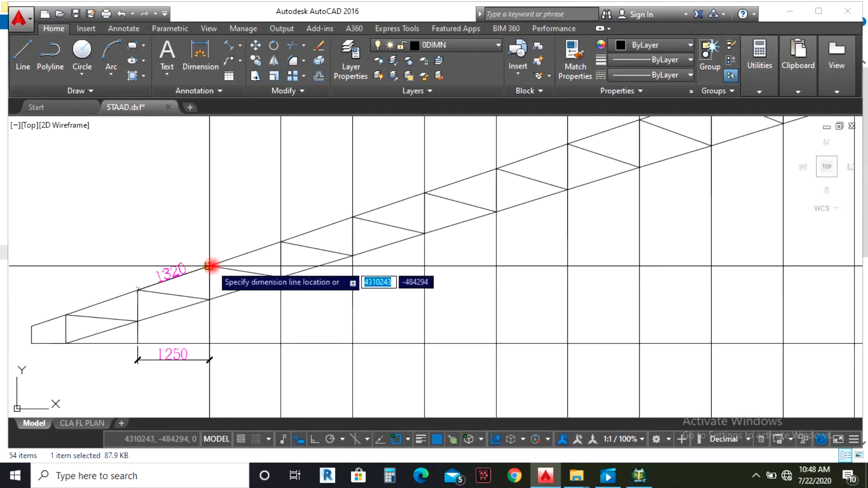
pyautogui.click(202, 249)
pyautogui.press('Return')
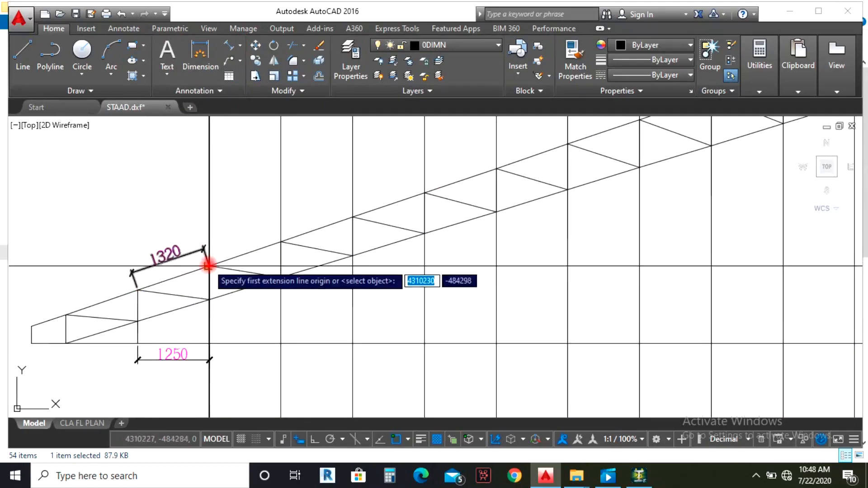
pyautogui.click(209, 266)
pyautogui.click(280, 243)
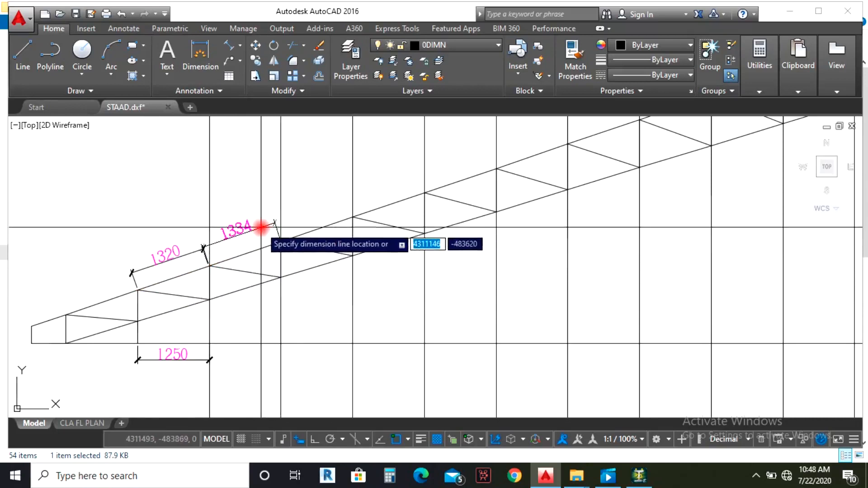
pyautogui.press('Escape')
# Add aligned dimensions above two consecutive upper-chord panels, leaving one panel undimensioned after the existing dimension near the left support.
pyautogui.press('Return')
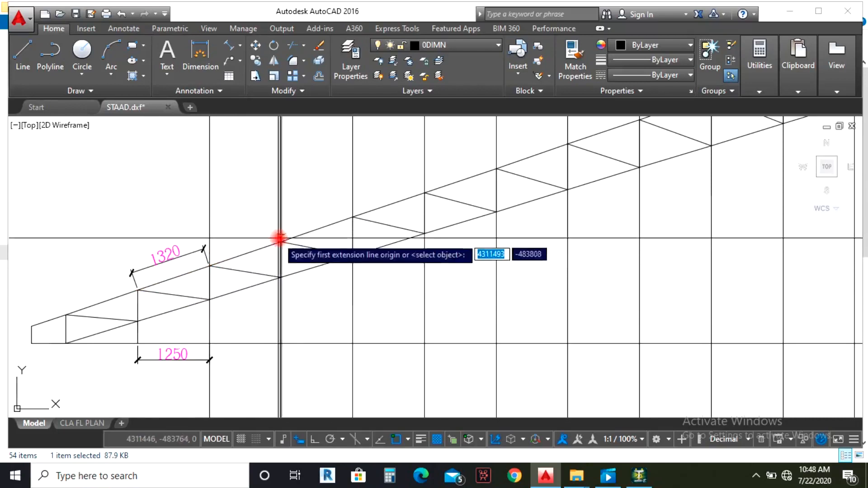
pyautogui.click(281, 242)
pyautogui.click(352, 217)
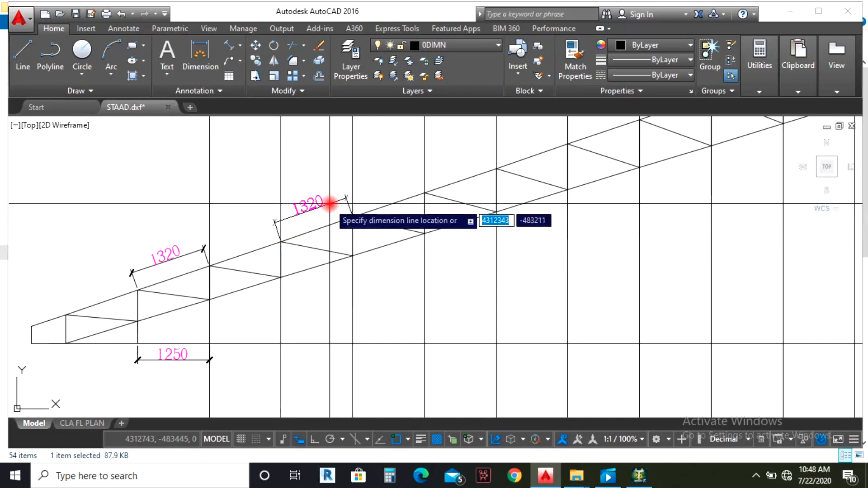
pyautogui.click(332, 202)
pyautogui.scroll(4, 352, 206)
pyautogui.press('Return')
pyautogui.click(352, 216)
pyautogui.click(518, 176)
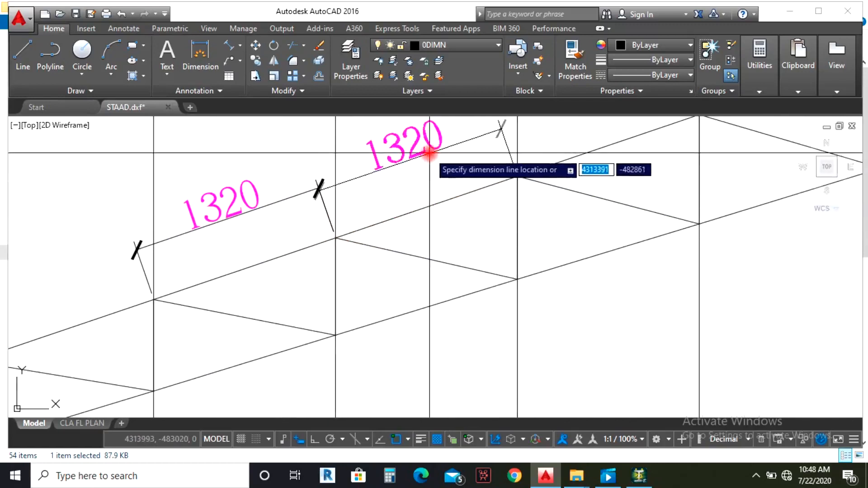
pyautogui.click(422, 144)
pyautogui.scroll(-6, 396, 184)
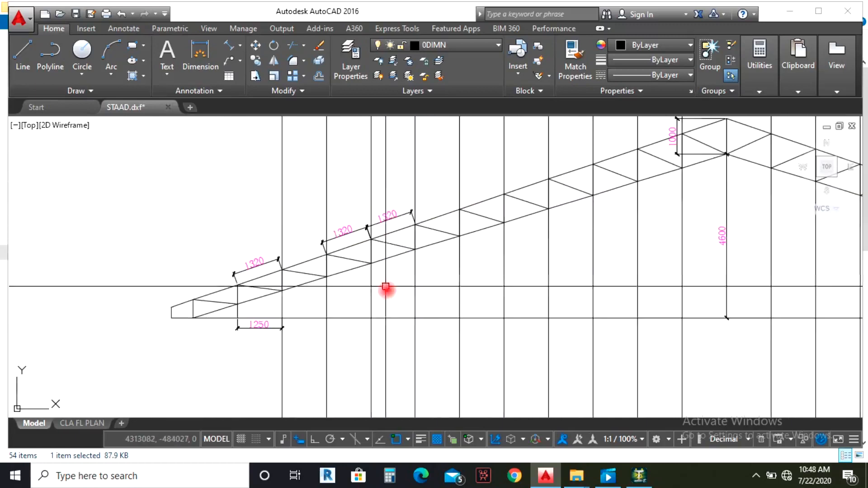
pyautogui.click(757, 477)
pyautogui.click(769, 425)
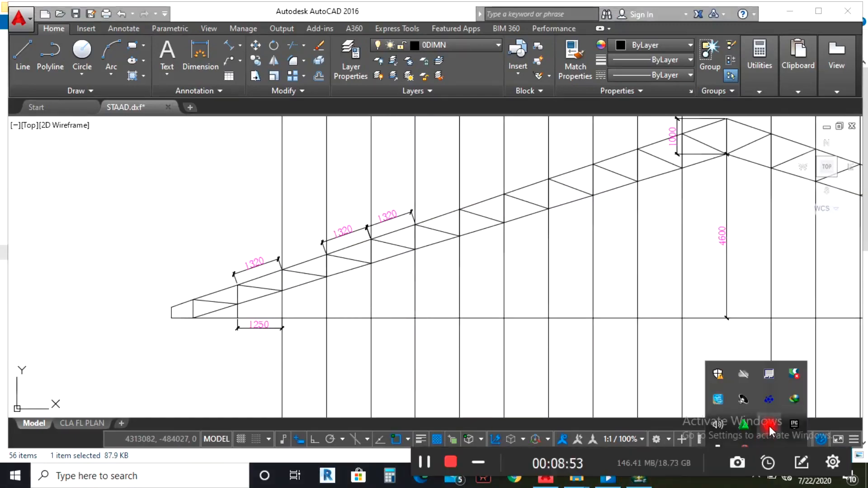
pyautogui.click(230, 334)
# Measure the vertical distance between the lower and upper chord joints at the left support.
pyautogui.click(193, 51)
pyautogui.scroll(2, 184, 324)
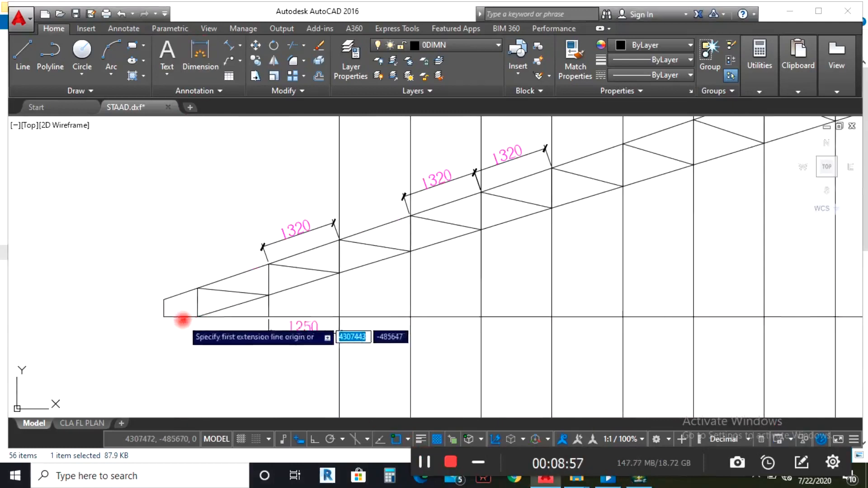
pyautogui.click(198, 316)
pyautogui.click(197, 288)
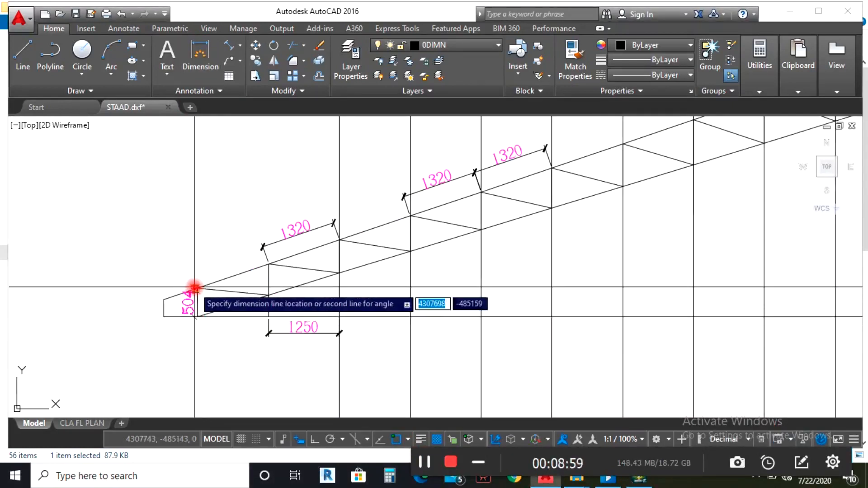
pyautogui.scroll(4, 197, 288)
pyautogui.click(204, 292)
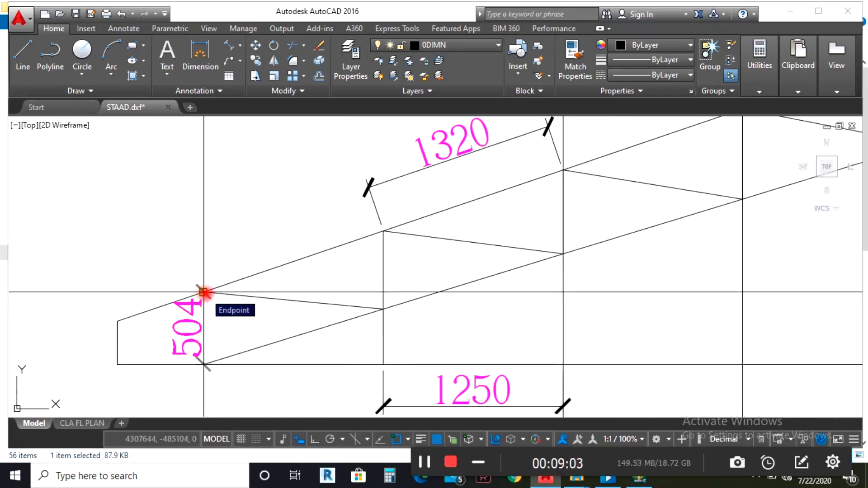
pyautogui.press('Escape')
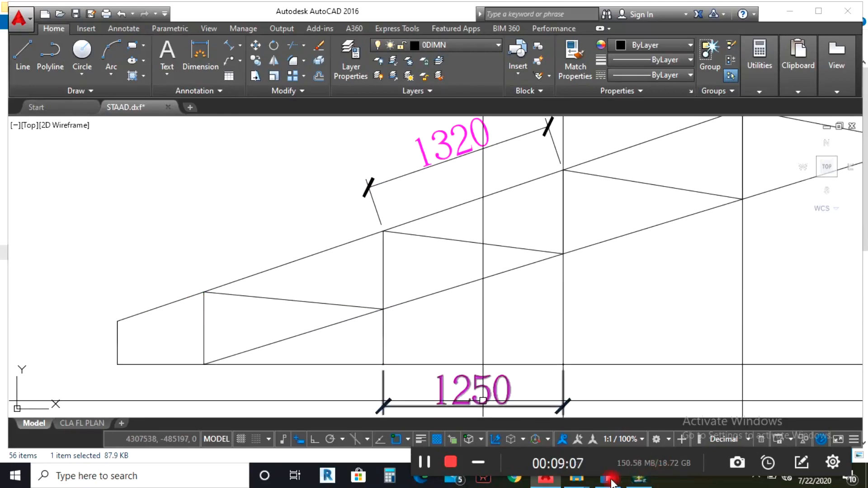
# Switch to STAAD.Pro, copy the node at the origin and paste it at a 0.504 m Y offset.
pyautogui.click(640, 482)
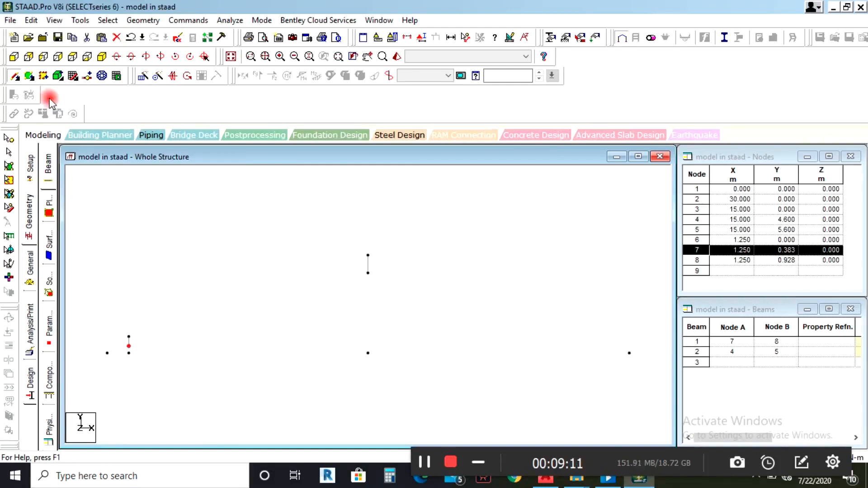
pyautogui.click(9, 138)
pyautogui.click(108, 354)
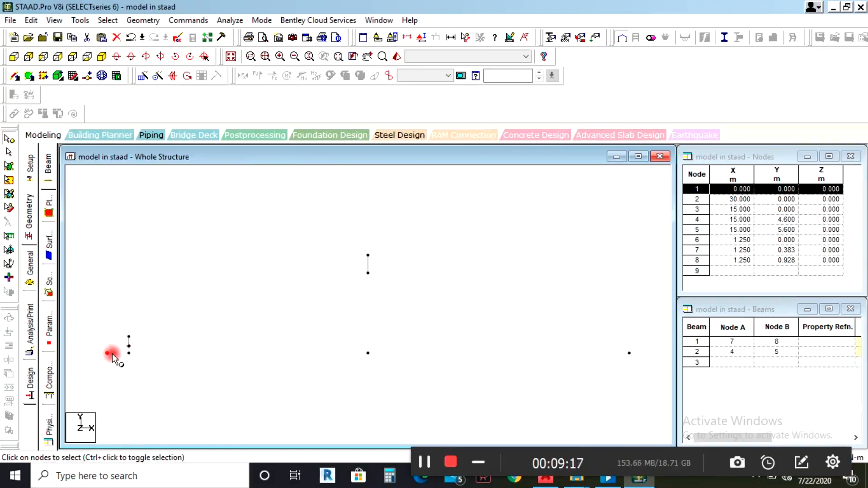
pyautogui.hotkey('ctrl', 'v')
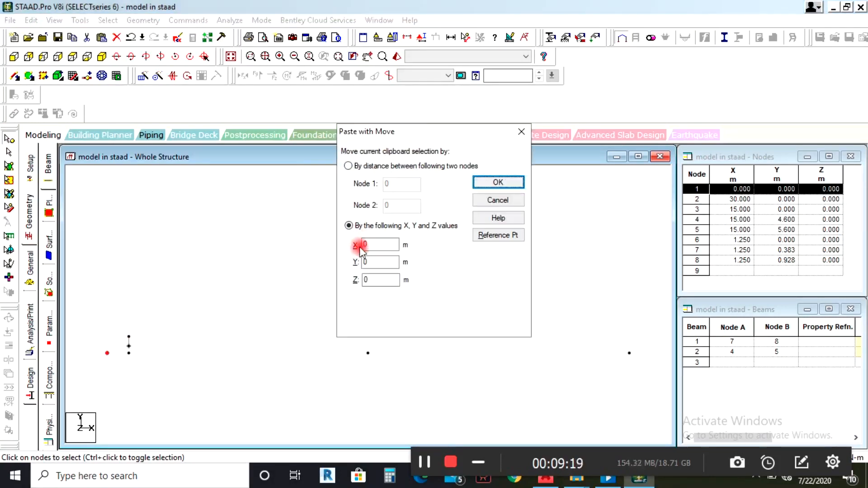
pyautogui.click(374, 263)
pyautogui.doubleClick(374, 263)
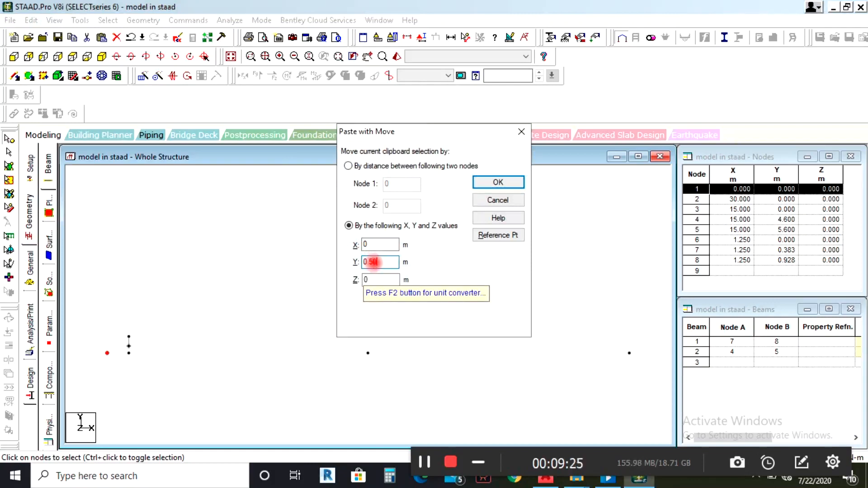
pyautogui.write('0.504')
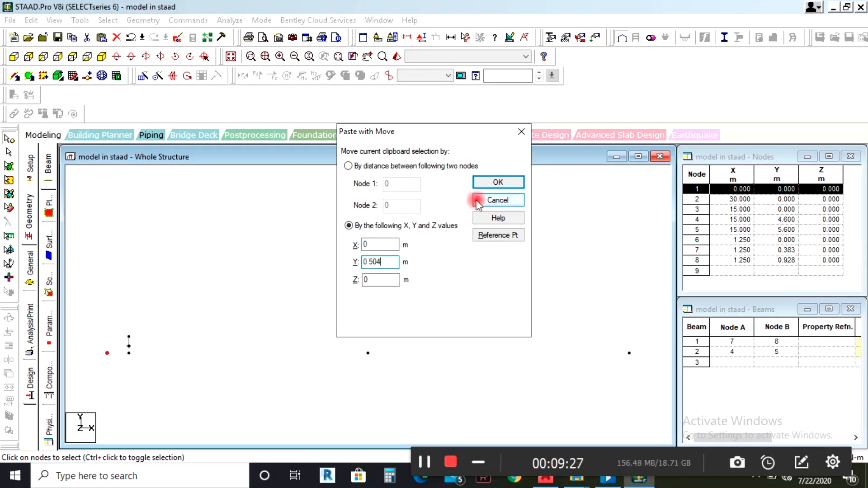
pyautogui.click(499, 182)
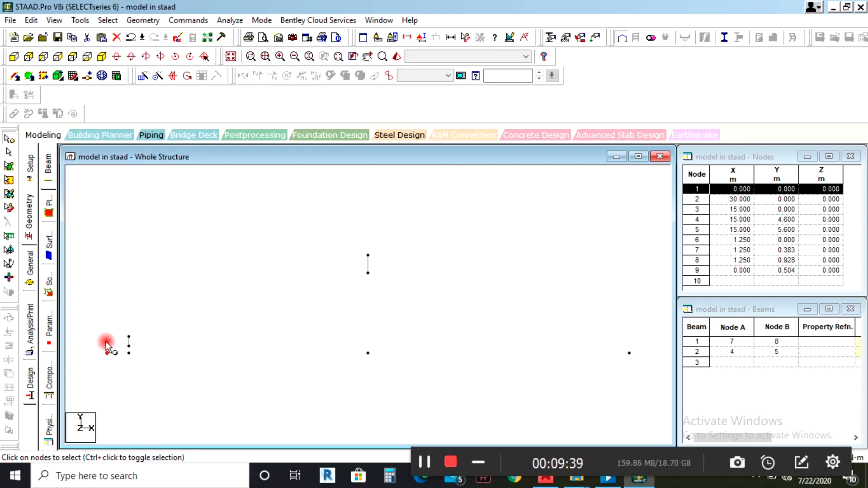
pyautogui.click(428, 460)
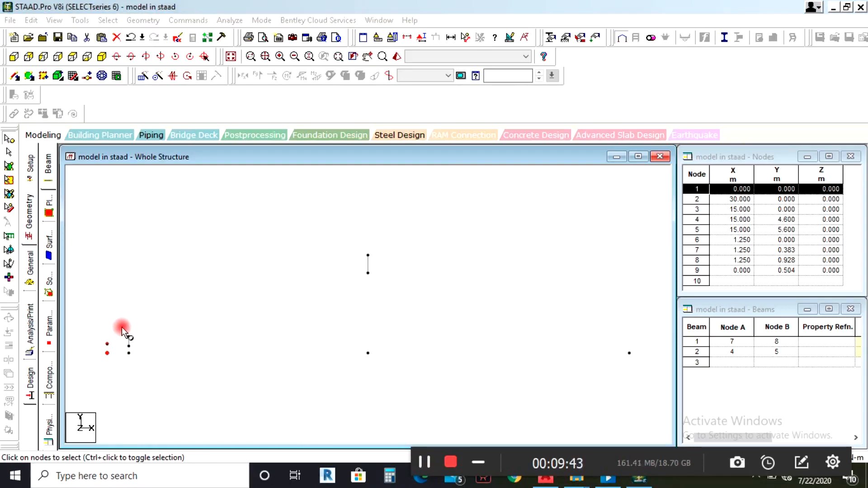
# Delete the two nodes above the 1.25 m base node together with their connecting beam.
pyautogui.click(82, 207)
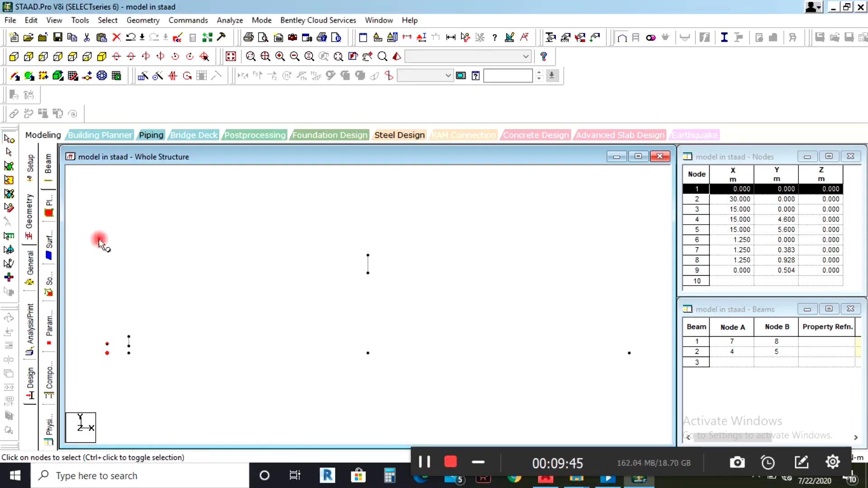
pyautogui.moveTo(118, 325); pyautogui.dragTo(148, 351)
pyautogui.press('Delete')
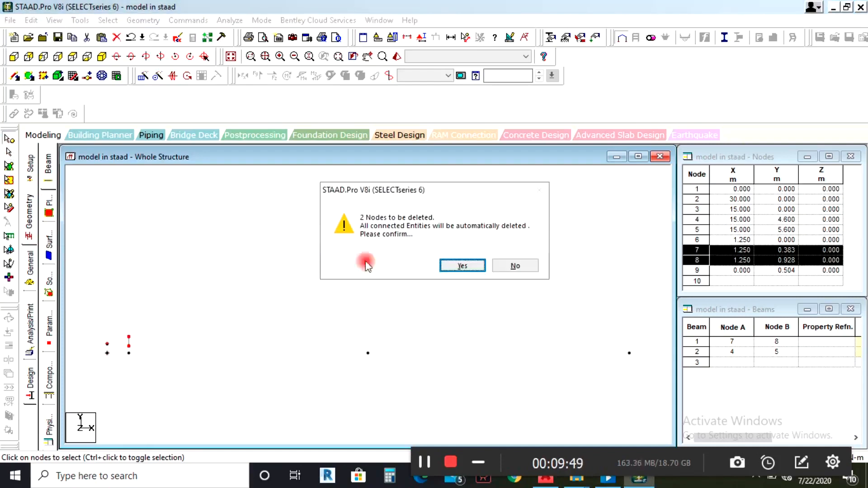
pyautogui.click(458, 266)
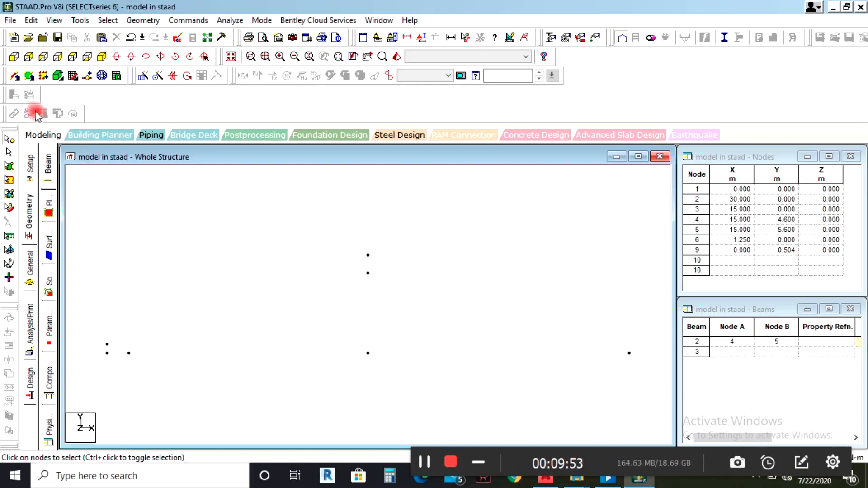
# Add sloping lower and upper chord beams from the two left support nodes to the matching apex nodes.
pyautogui.click(15, 76)
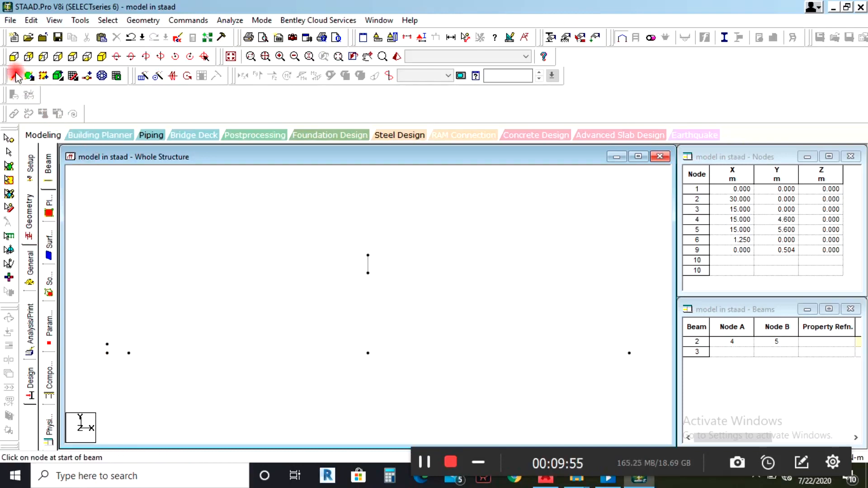
pyautogui.moveTo(107, 352); pyautogui.dragTo(369, 273)
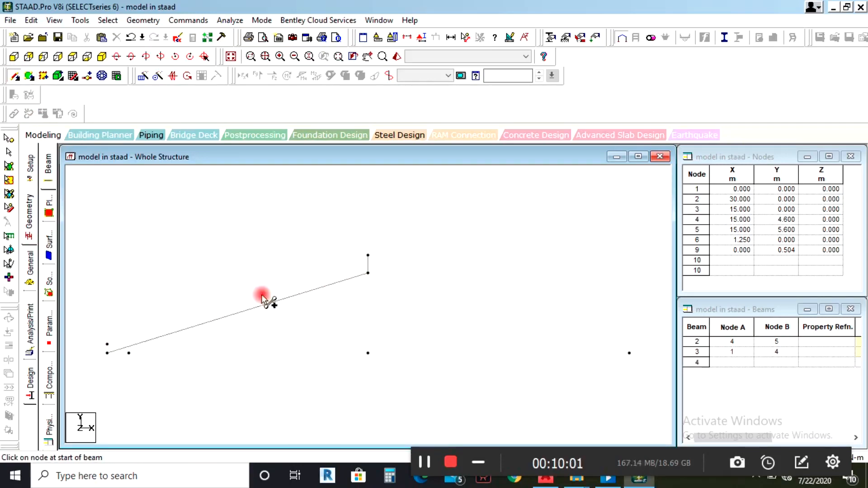
pyautogui.moveTo(108, 346); pyautogui.dragTo(368, 256)
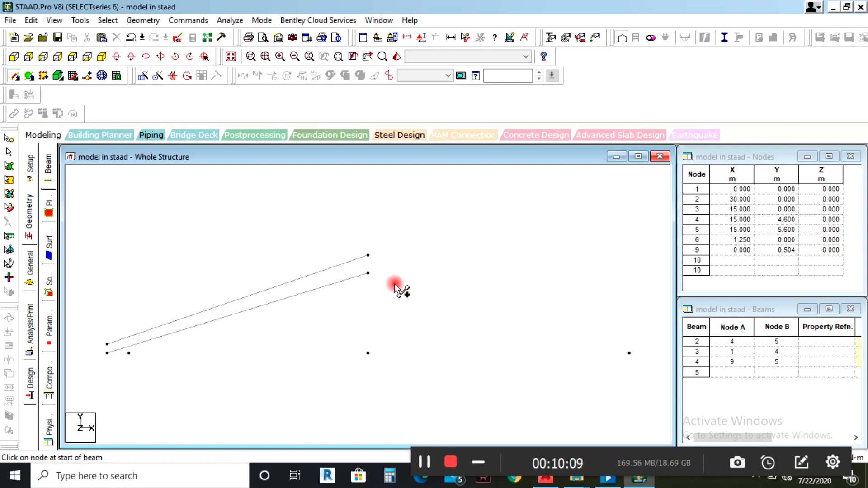
pyautogui.click(420, 265)
pyautogui.click(355, 252)
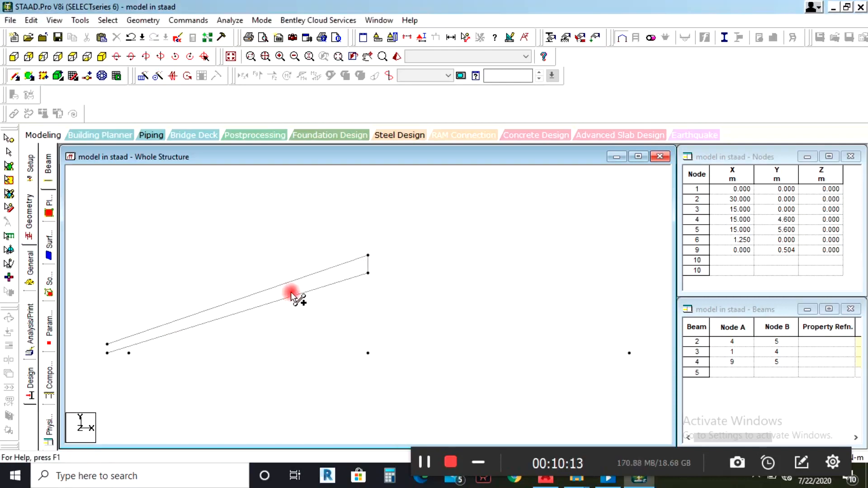
# Switch to AutoCAD and delete the 1250 dimension below the truss near the left support.
pyautogui.click(546, 480)
pyautogui.scroll(-5, 235, 344)
pyautogui.scroll(2, 253, 350)
pyautogui.scroll(2, 272, 351)
pyautogui.click(255, 348)
pyautogui.scroll(-4, 228, 354)
pyautogui.click(215, 365)
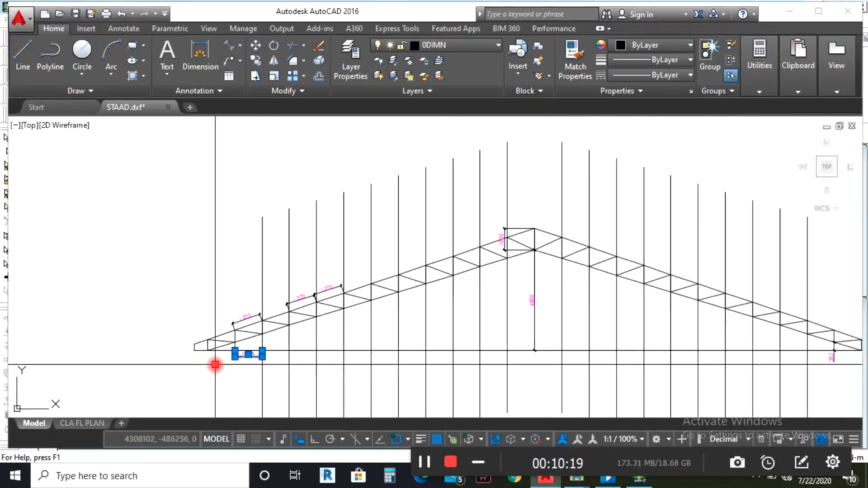
pyautogui.scroll(2, 257, 321)
pyautogui.scroll(2, 201, 364)
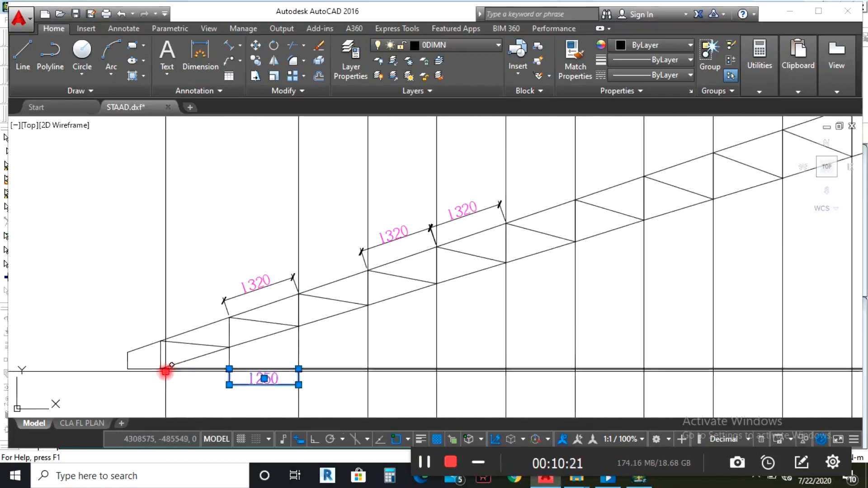
pyautogui.press('Delete')
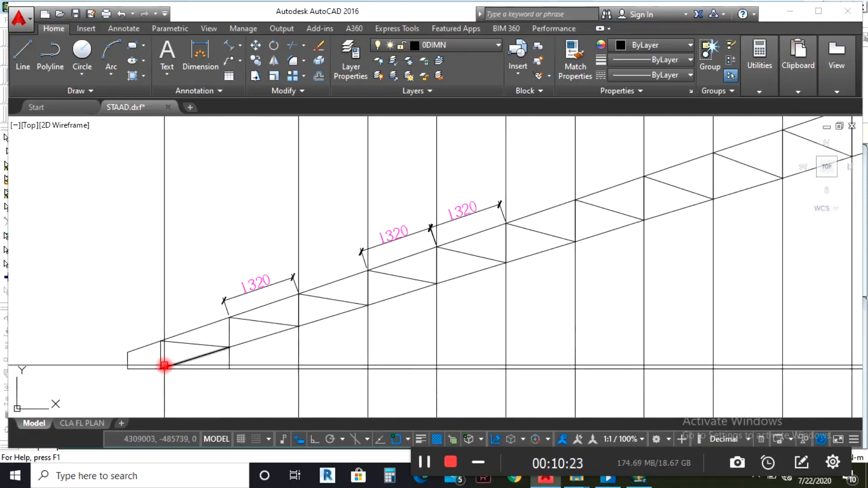
pyautogui.scroll(-2, 214, 349)
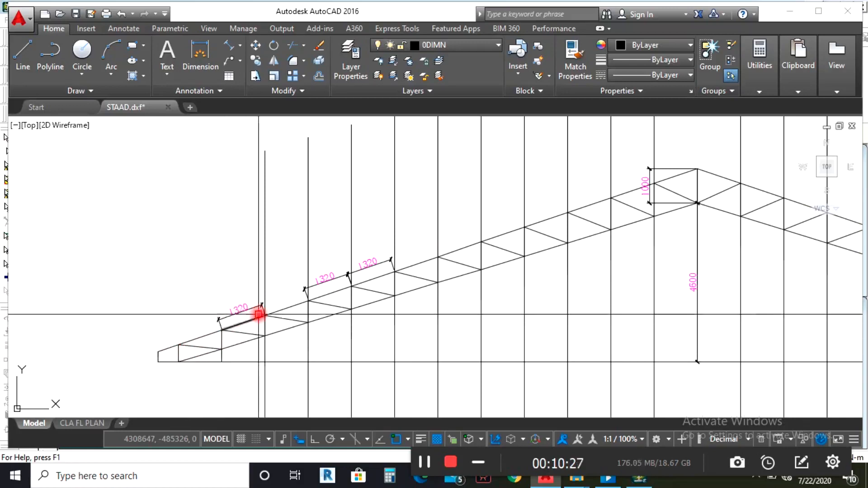
pyautogui.scroll(-2, 267, 314)
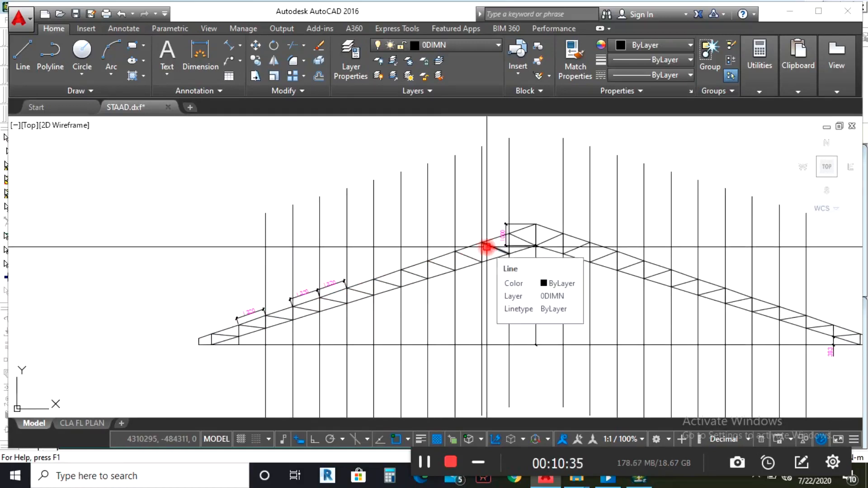
pyautogui.scroll(3, 486, 246)
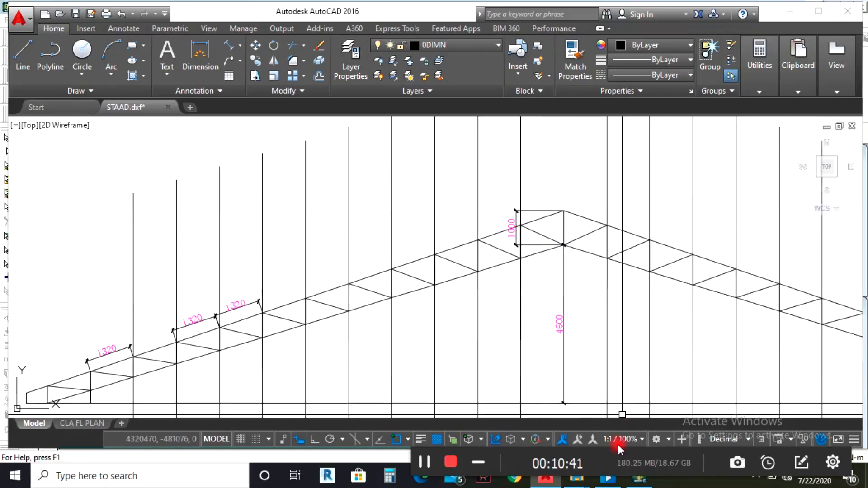
# Switch to STAAD.Pro and insert 11 equally spaced nodes into both the lower and upper chord beams of the left half.
pyautogui.click(639, 476)
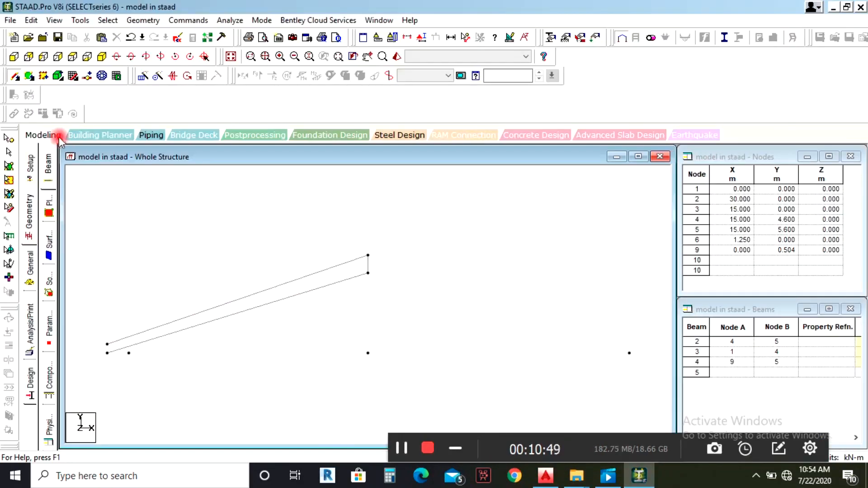
pyautogui.click(221, 320)
pyautogui.keyDown('ctrl'); pyautogui.click(228, 307); pyautogui.keyUp('ctrl')
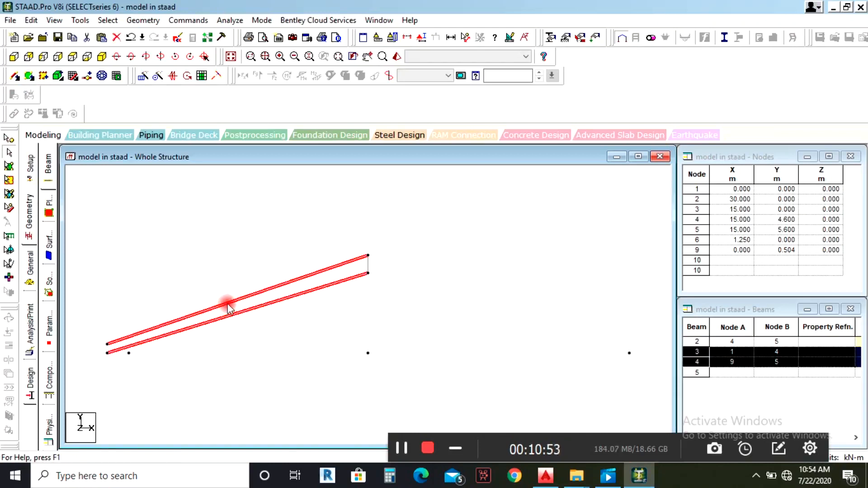
pyautogui.rightClick(228, 306)
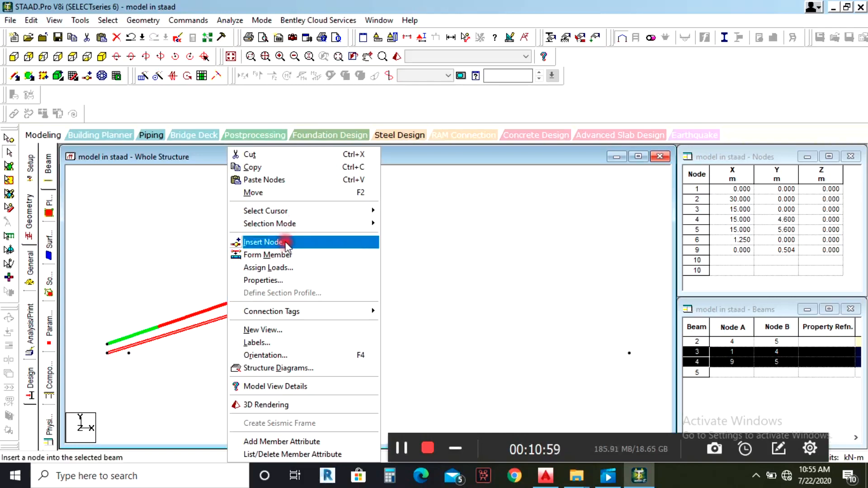
pyautogui.click(264, 243)
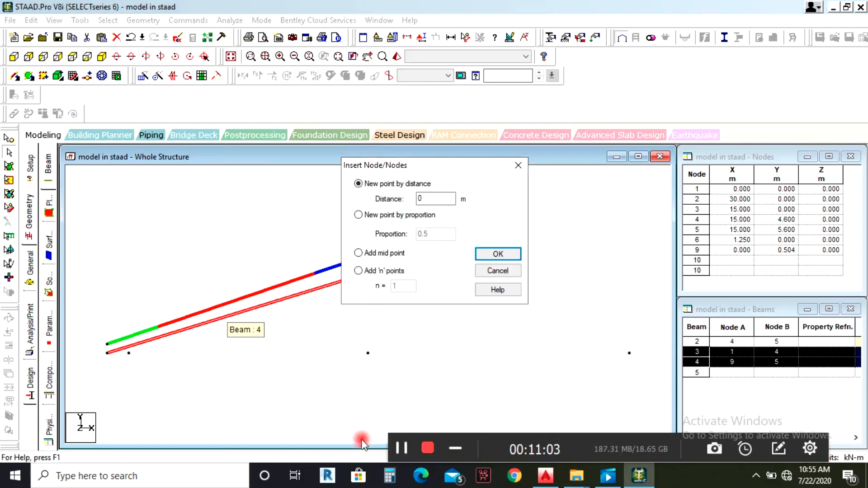
pyautogui.click(396, 449)
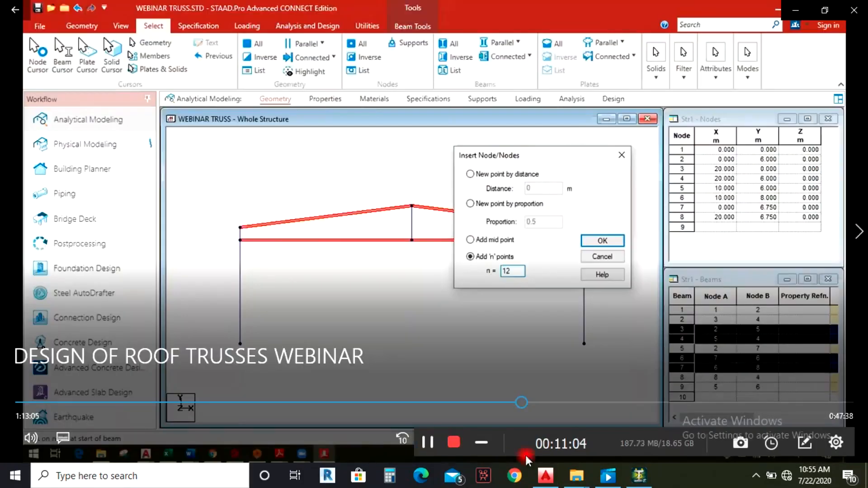
pyautogui.click(603, 479)
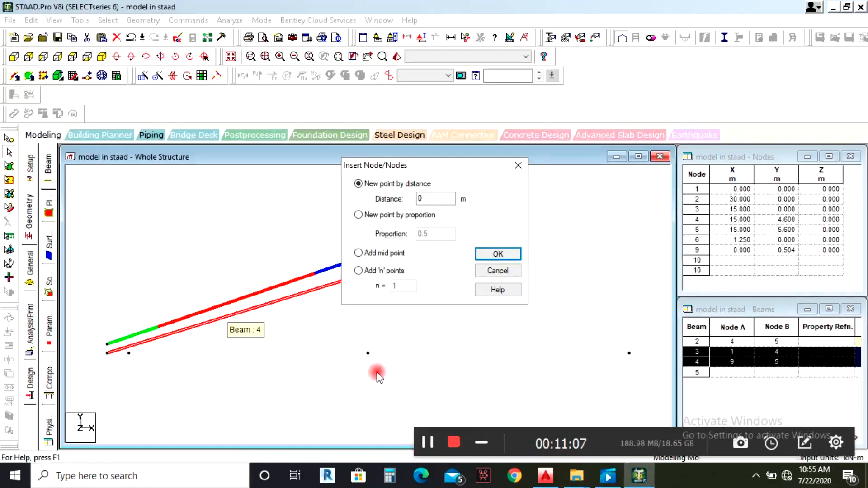
pyautogui.click(358, 271)
pyautogui.moveTo(410, 286); pyautogui.dragTo(388, 286)
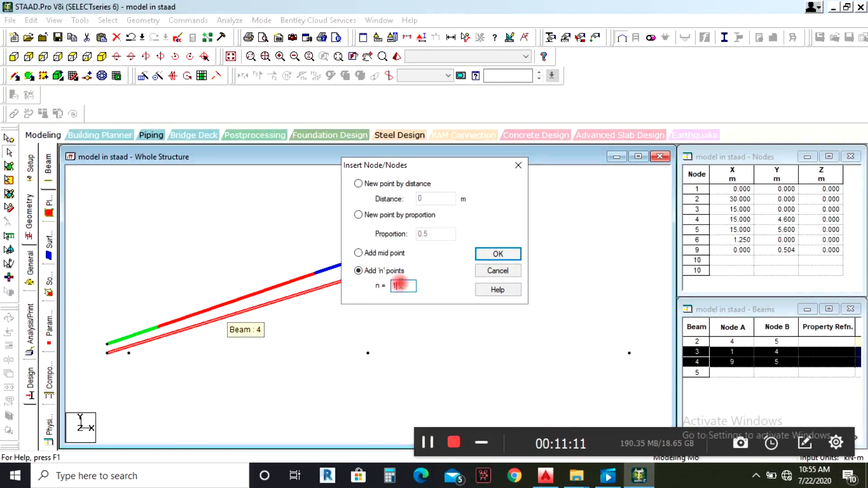
pyautogui.write('11')
pyautogui.click(498, 255)
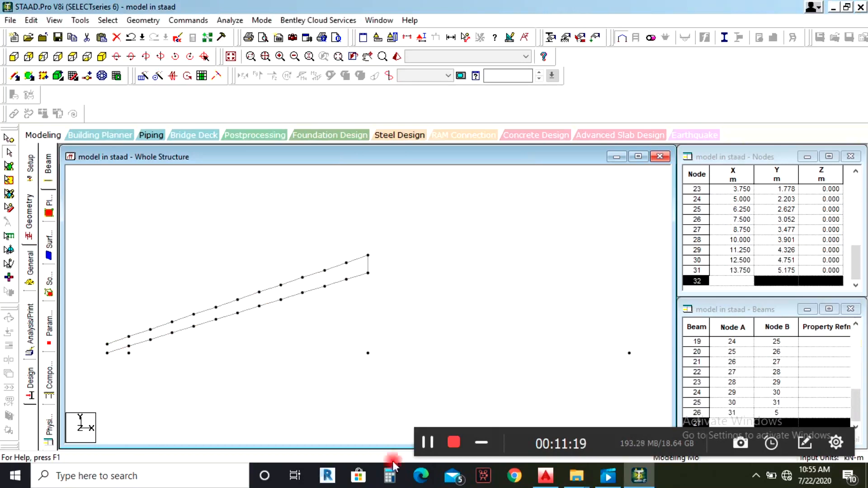
# Switch to AutoCAD and delete all the vertical construction lines crossing the left half of the truss.
pyautogui.click(546, 476)
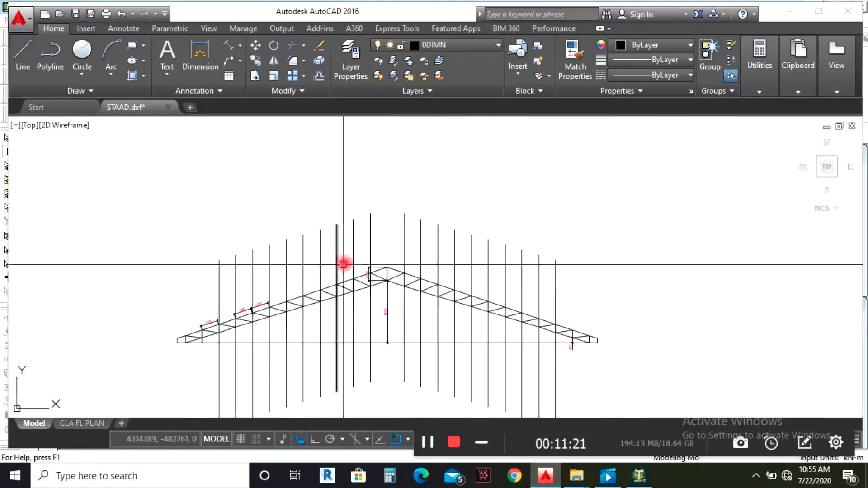
pyautogui.click(379, 245)
pyautogui.click(165, 226)
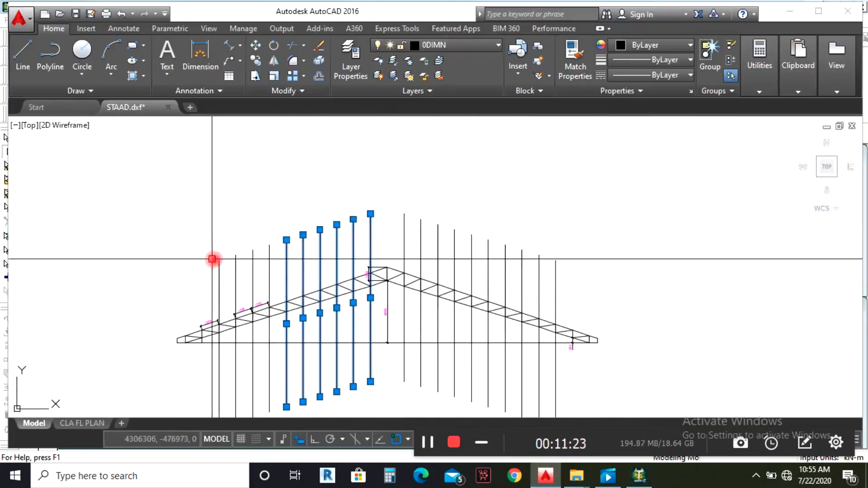
pyautogui.click(273, 273)
pyautogui.click(198, 258)
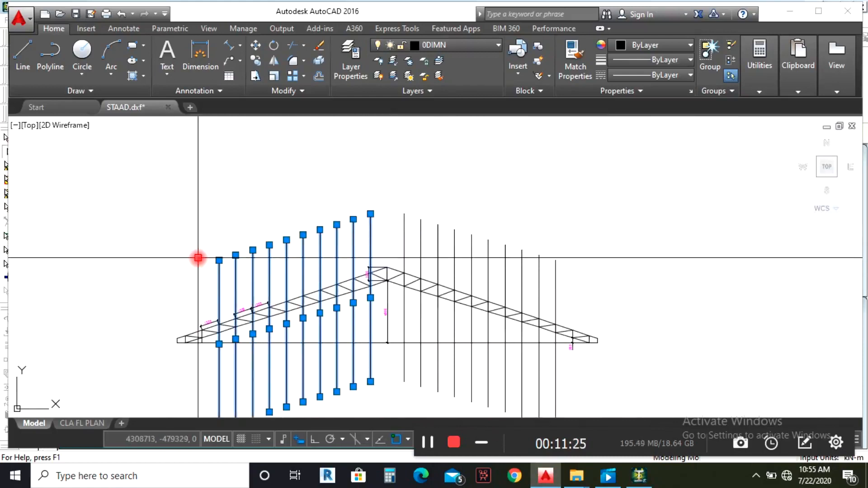
pyautogui.press('Delete')
pyautogui.scroll(2, 226, 307)
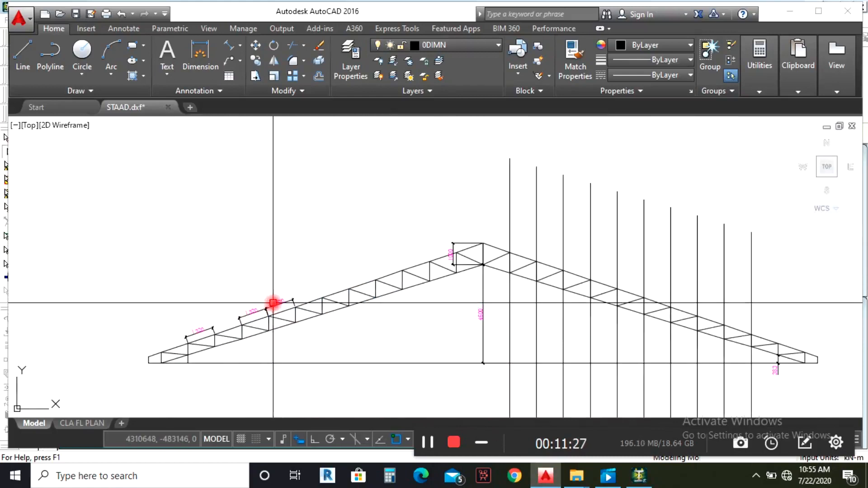
pyautogui.scroll(-3, 354, 251)
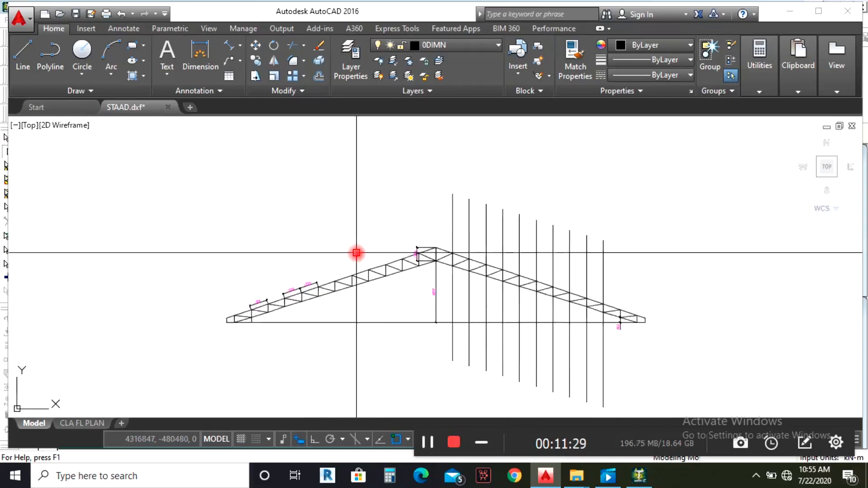
pyautogui.scroll(2, 326, 297)
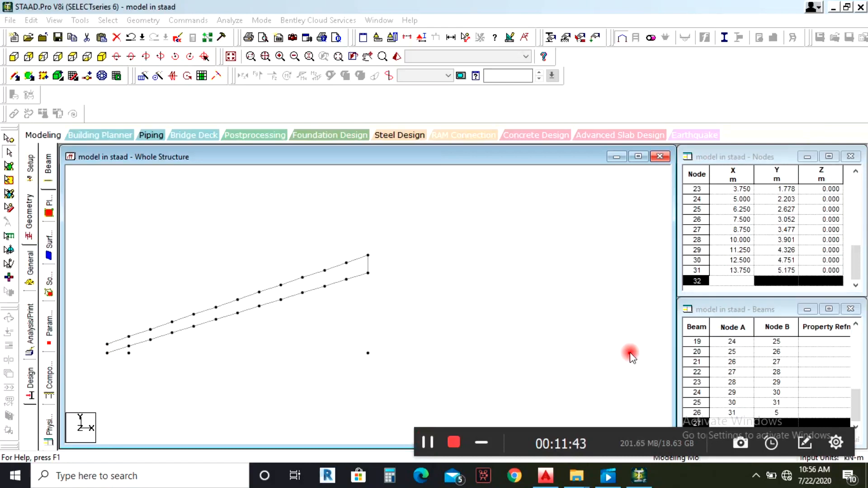
# In AutoCAD, dimension the height of the last full vertical member near the right support, placing the dimension outside the truss end.
pyautogui.click(638, 477)
pyautogui.scroll(5, 520, 280)
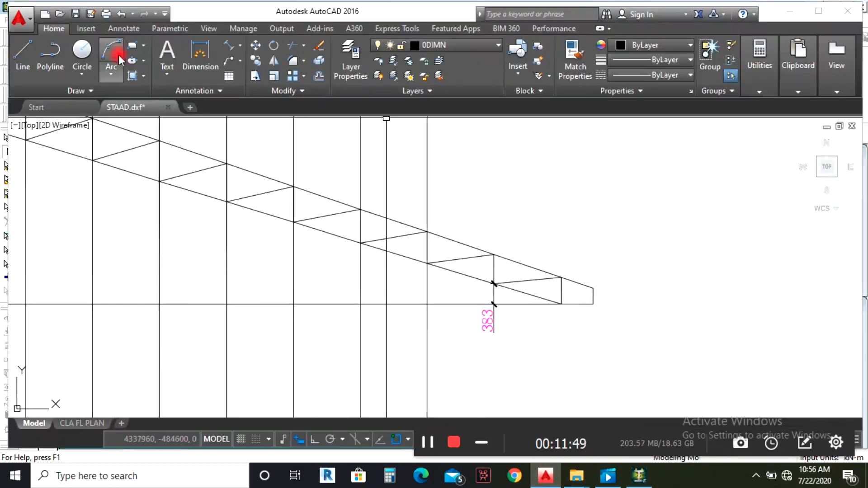
pyautogui.click(200, 53)
pyautogui.click(561, 304)
pyautogui.click(561, 277)
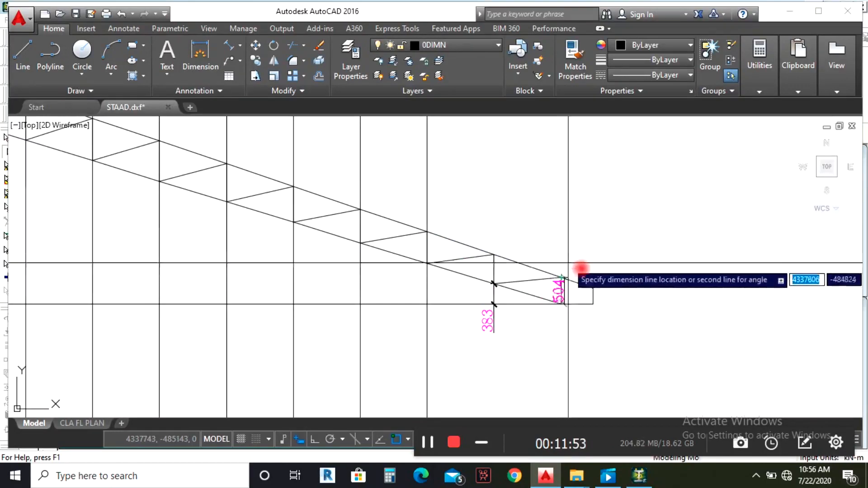
pyautogui.click(633, 277)
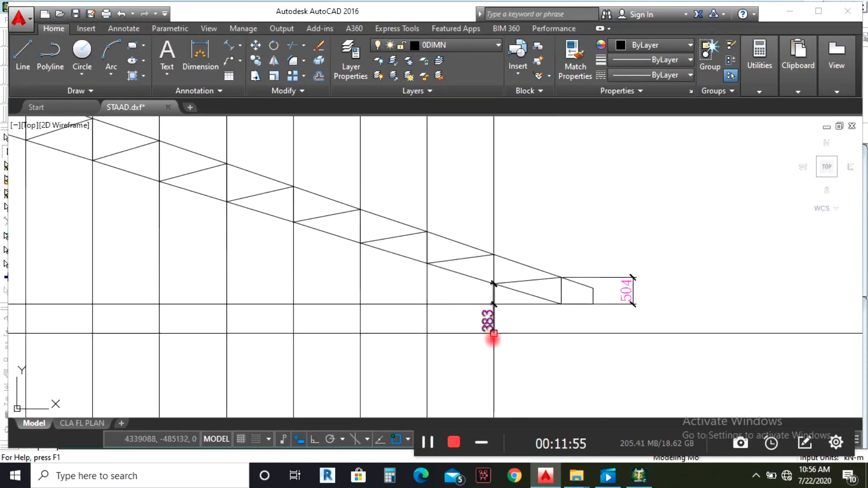
# Switch to STAAD.Pro, copy the base node at X 30 m and paste it at a 0.504 m Y offset.
pyautogui.click(639, 475)
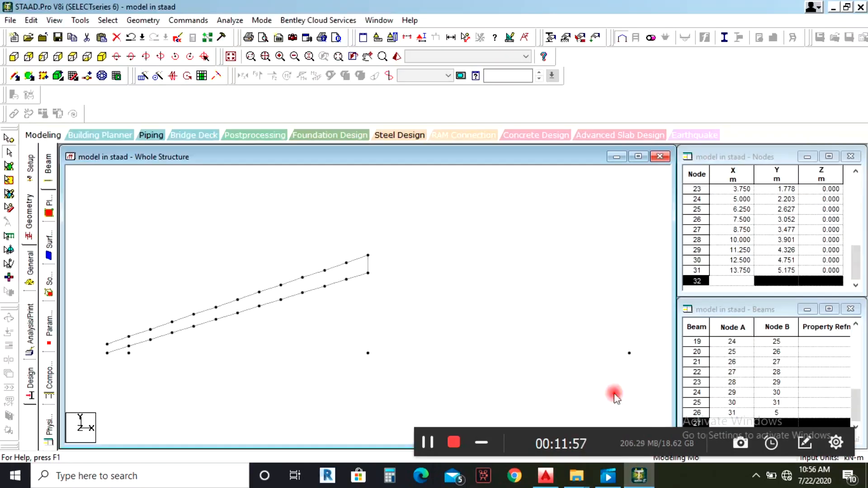
pyautogui.moveTo(611, 334); pyautogui.dragTo(651, 373)
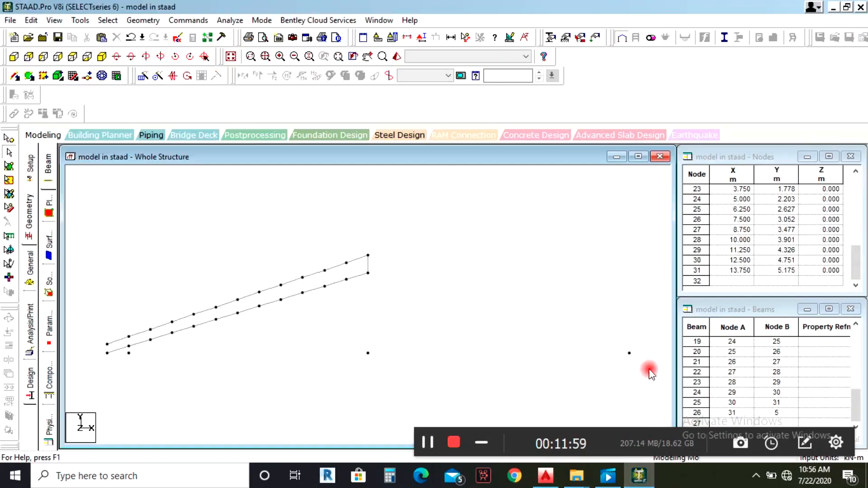
pyautogui.click(10, 138)
pyautogui.moveTo(616, 311); pyautogui.dragTo(650, 379)
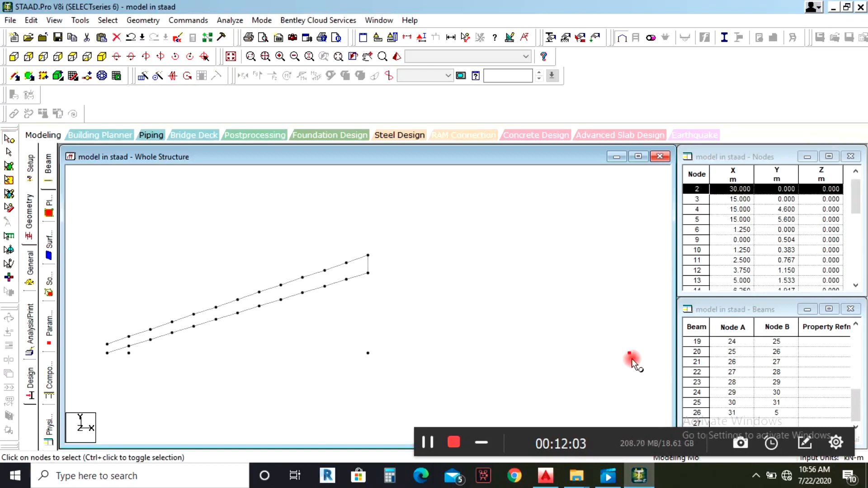
pyautogui.rightClick(628, 351)
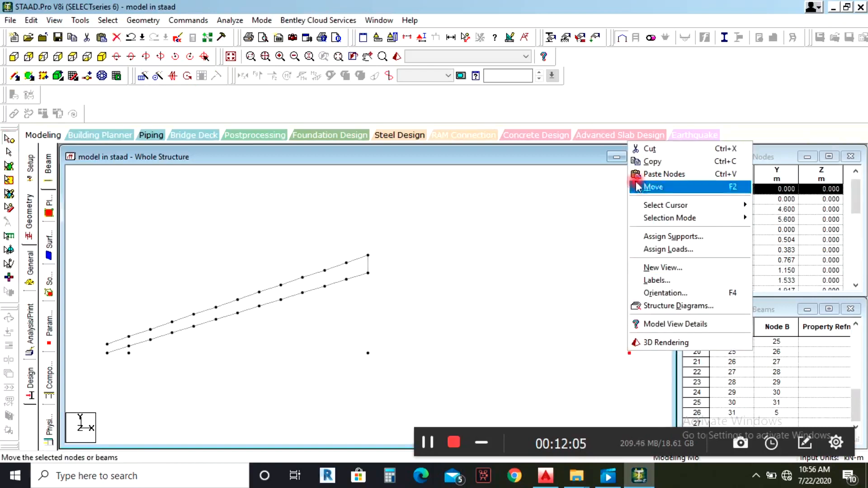
pyautogui.click(640, 162)
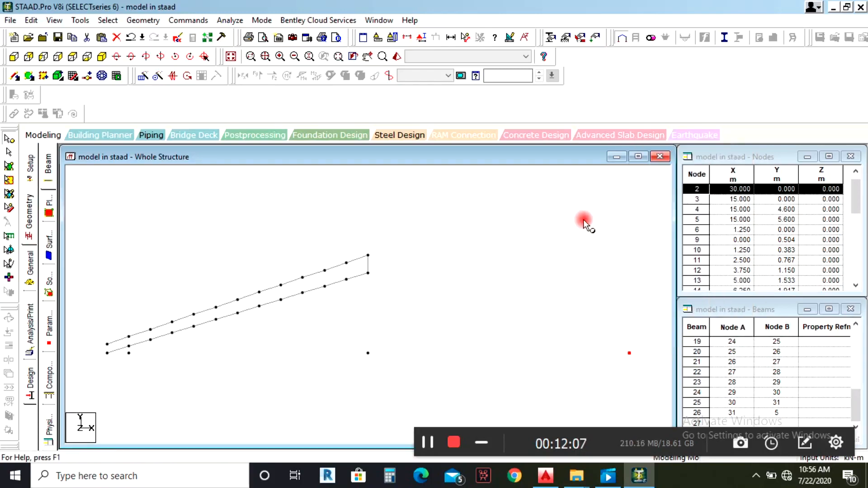
pyautogui.hotkey('ctrl', 'v')
pyautogui.click(367, 262)
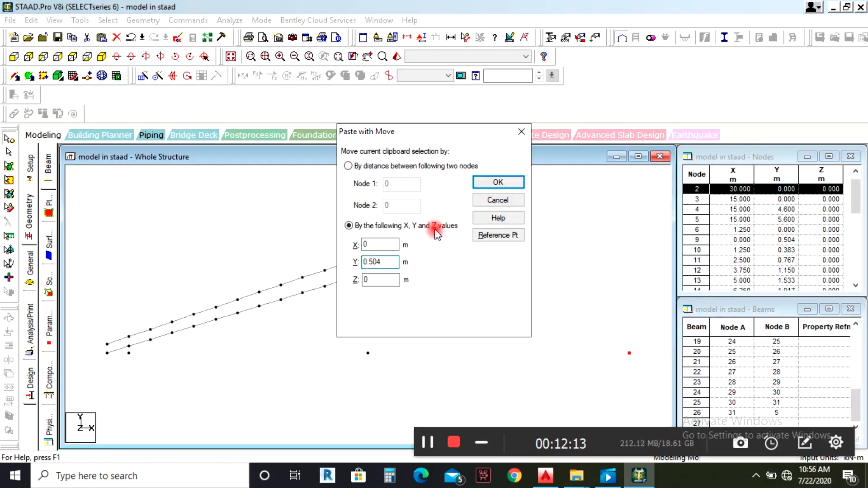
pyautogui.click(480, 182)
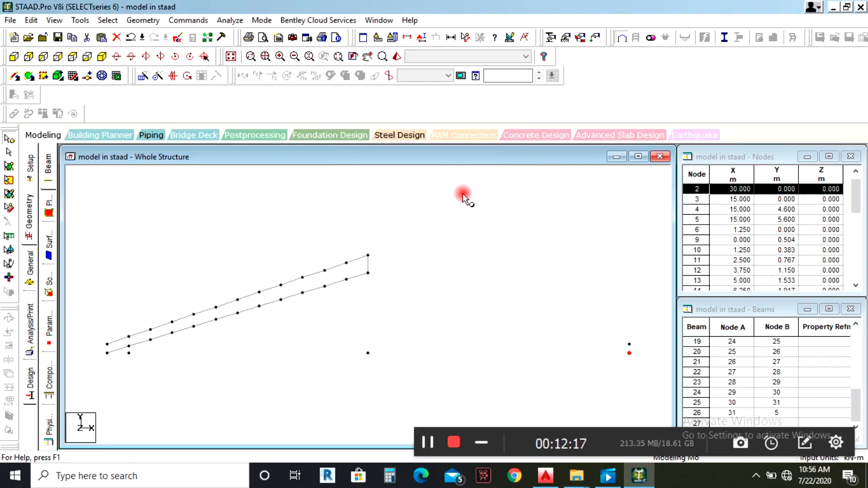
# Add sloping lower and upper chord beams from the two right support nodes to the matching apex nodes.
pyautogui.click(13, 75)
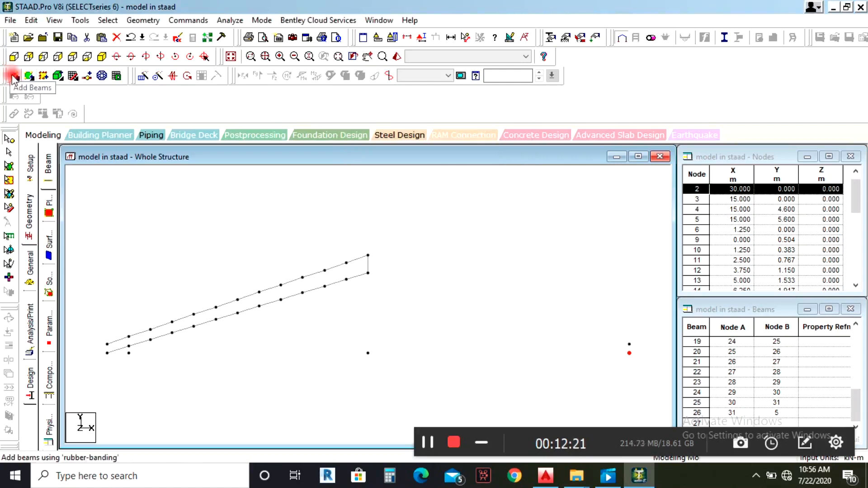
pyautogui.click(636, 356)
pyautogui.moveTo(630, 354); pyautogui.dragTo(368, 273)
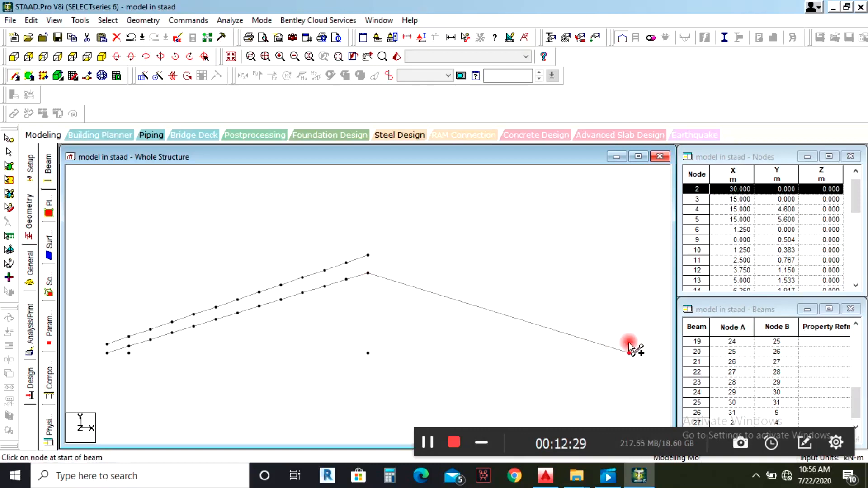
pyautogui.moveTo(631, 347); pyautogui.dragTo(368, 256)
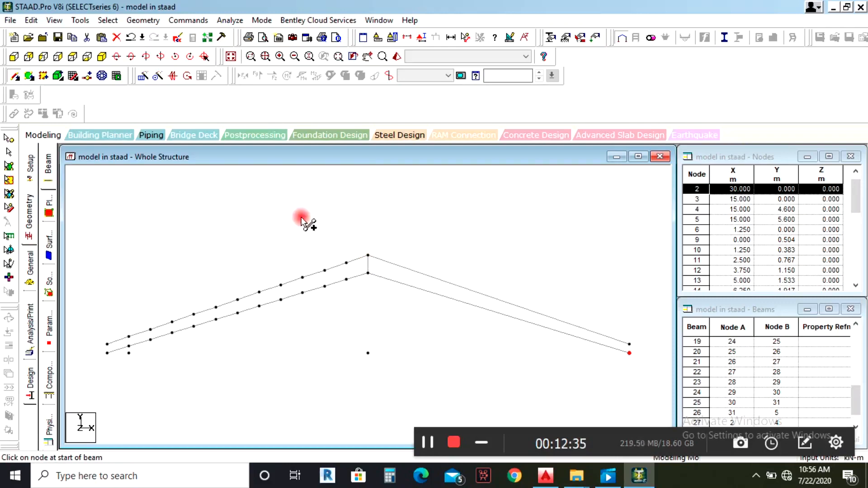
# Delete the unconnected base nodes at X 15 m and X 1.25 m.
pyautogui.click(9, 138)
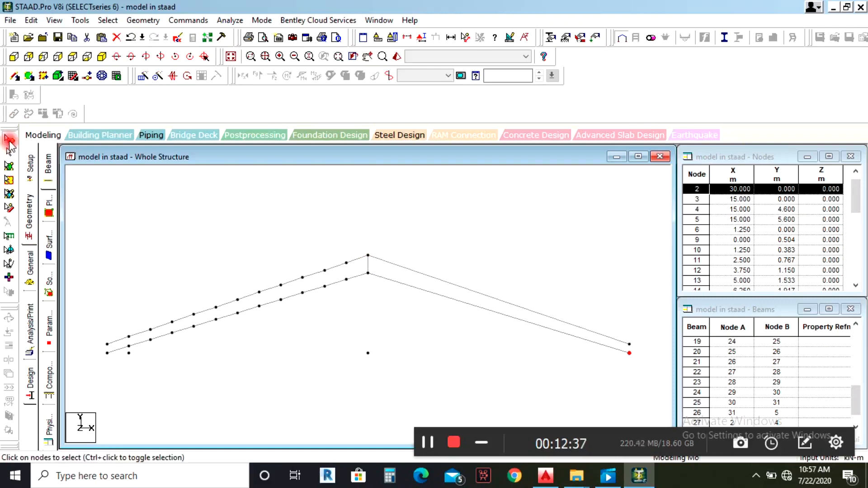
pyautogui.click(350, 344)
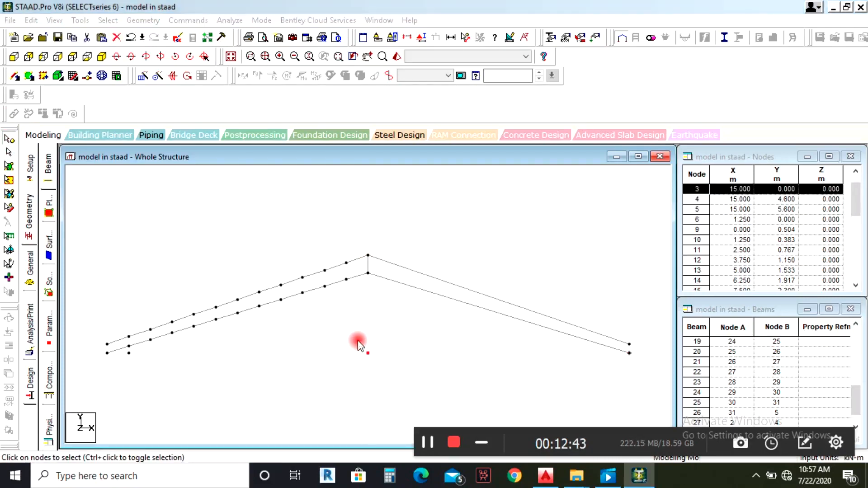
pyautogui.press('Delete')
pyautogui.click(458, 269)
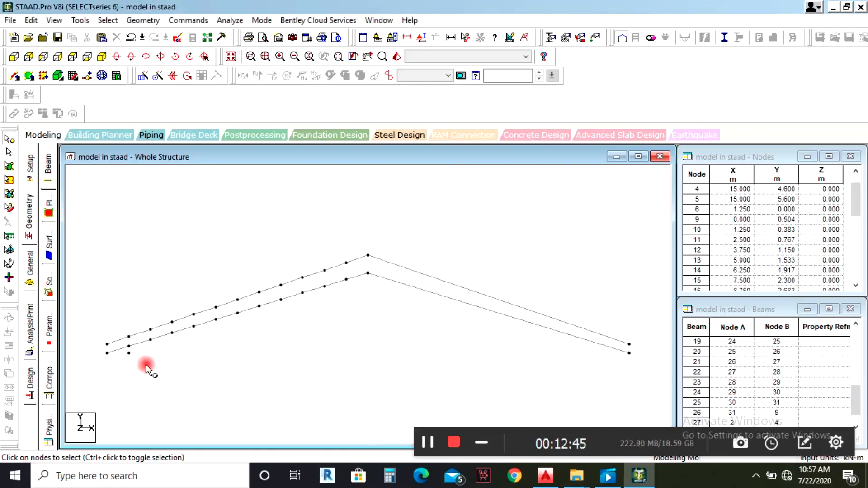
pyautogui.click(129, 353)
pyautogui.press('Delete')
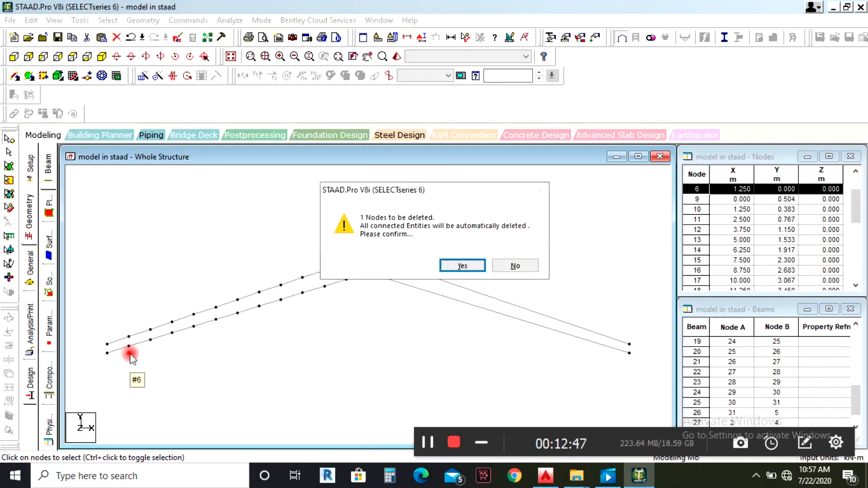
pyautogui.click(461, 266)
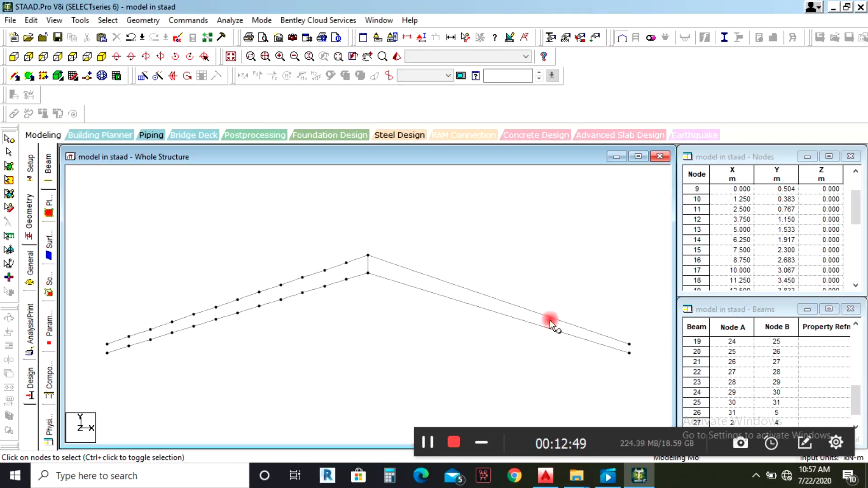
# Select the right half's lower and upper chord beams and insert 11 equally spaced points in each.
pyautogui.click(7, 138)
pyautogui.click(461, 309)
pyautogui.click(473, 309)
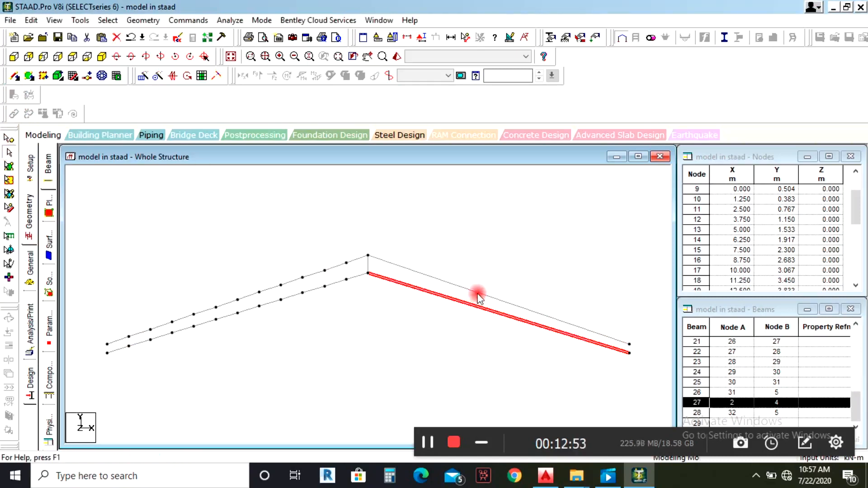
pyautogui.keyDown('ctrl'); pyautogui.click(479, 293); pyautogui.keyUp('ctrl')
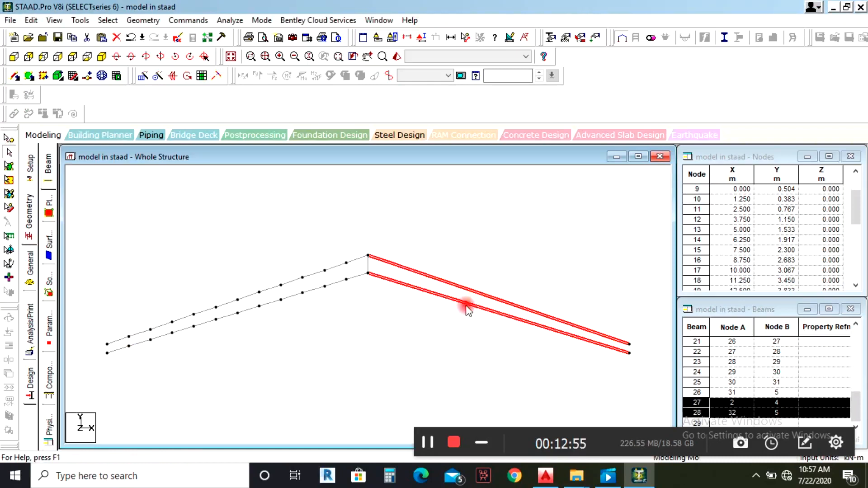
pyautogui.click(469, 308)
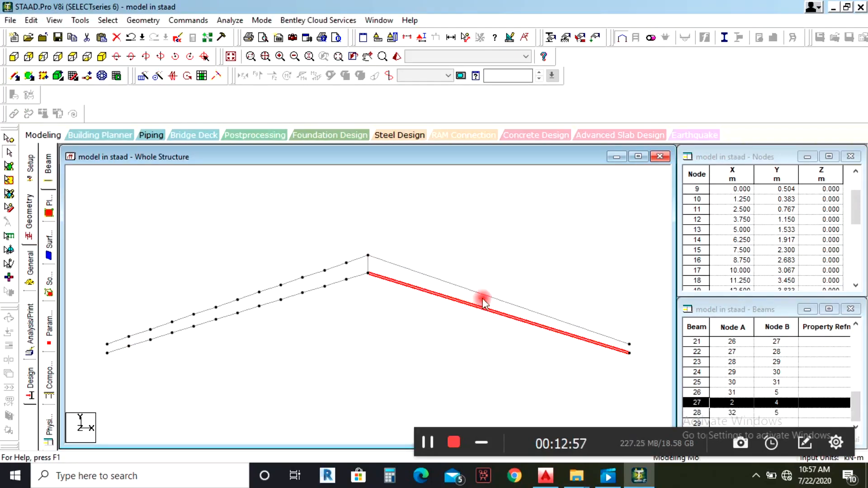
pyautogui.keyDown('ctrl'); pyautogui.click(484, 303); pyautogui.keyUp('ctrl')
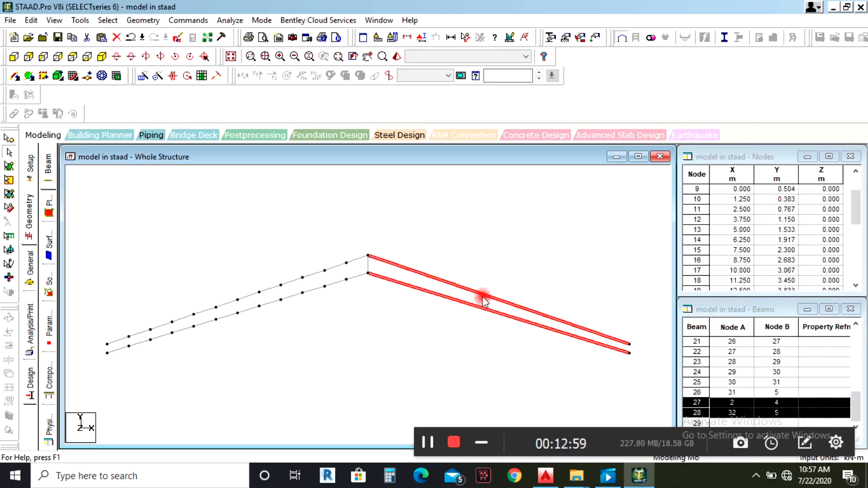
pyautogui.rightClick(484, 302)
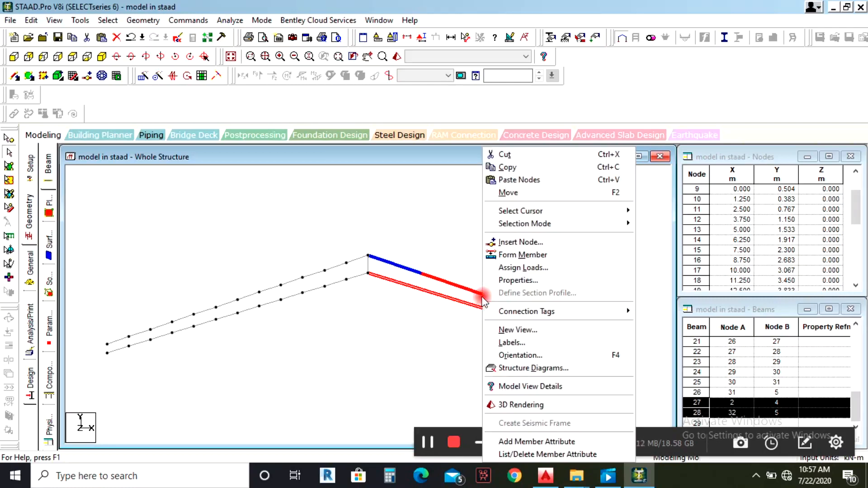
pyautogui.click(520, 242)
pyautogui.click(360, 271)
pyautogui.click(396, 285)
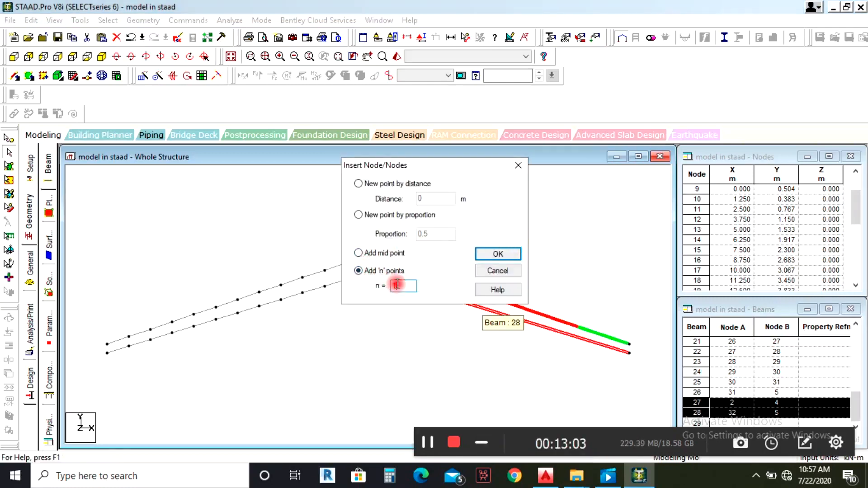
pyautogui.click(489, 254)
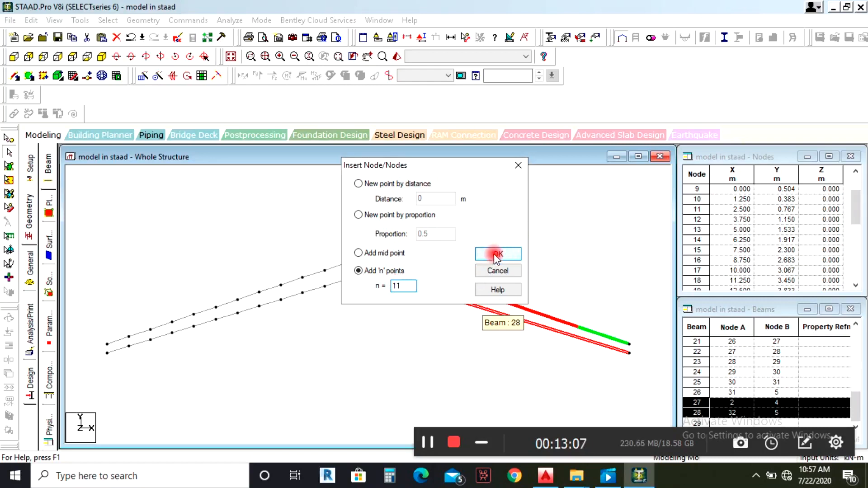
pyautogui.click(495, 255)
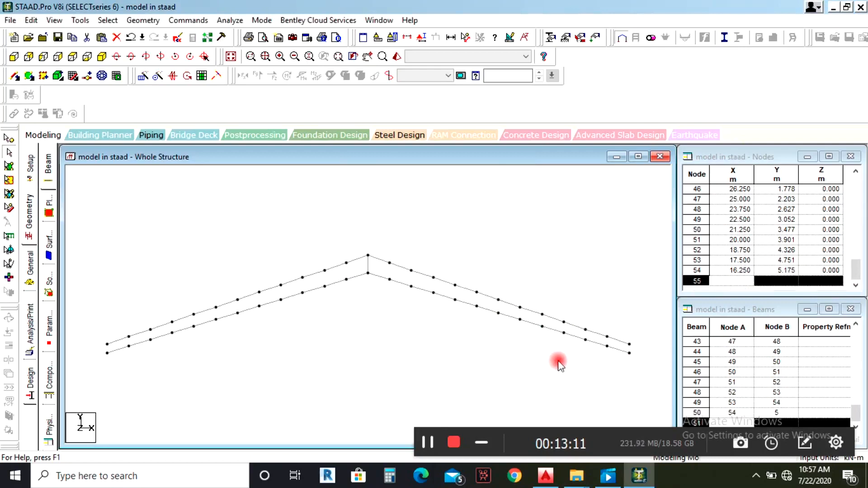
# Switch to AutoCAD and delete the 383 and 504 dimensions at the right end of the truss.
pyautogui.click(546, 476)
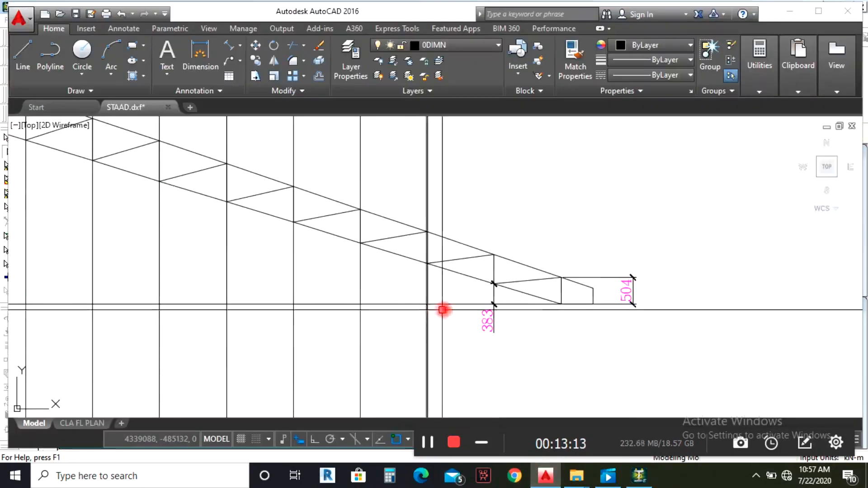
pyautogui.click(493, 316)
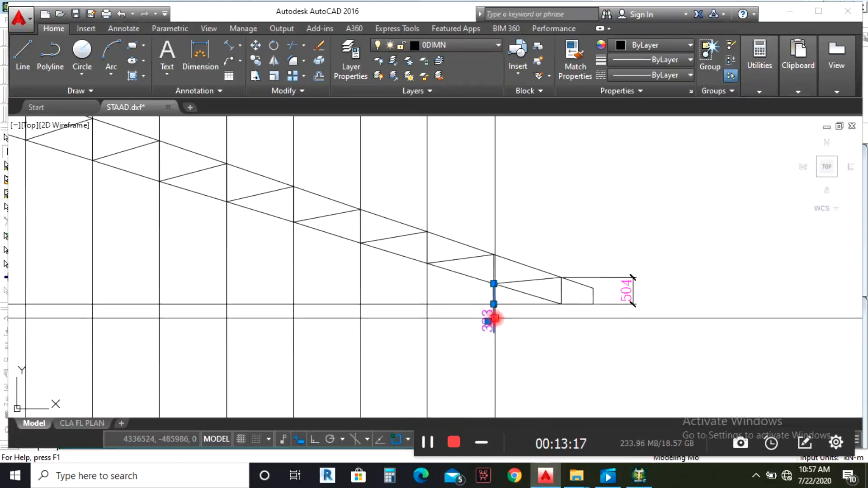
pyautogui.press('Delete')
pyautogui.click(628, 304)
pyautogui.press('Delete')
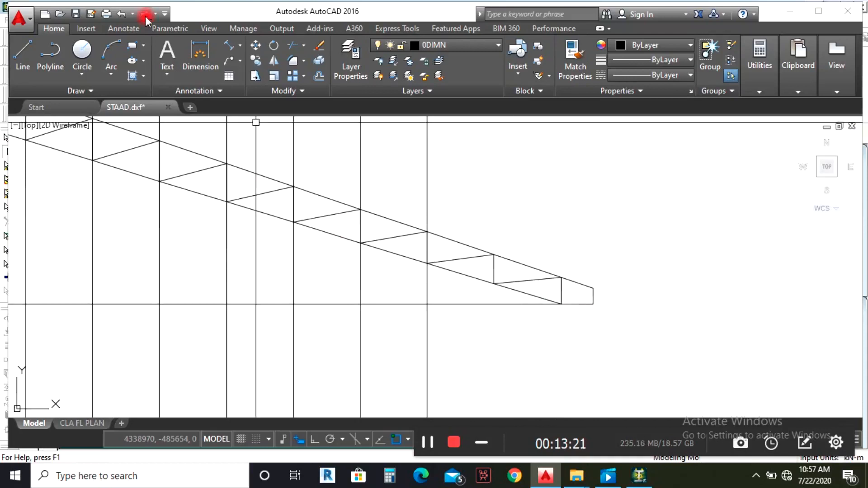
# Dimension the horizontal length of the right overhang below the truss and its end height outside the tip.
pyautogui.click(210, 56)
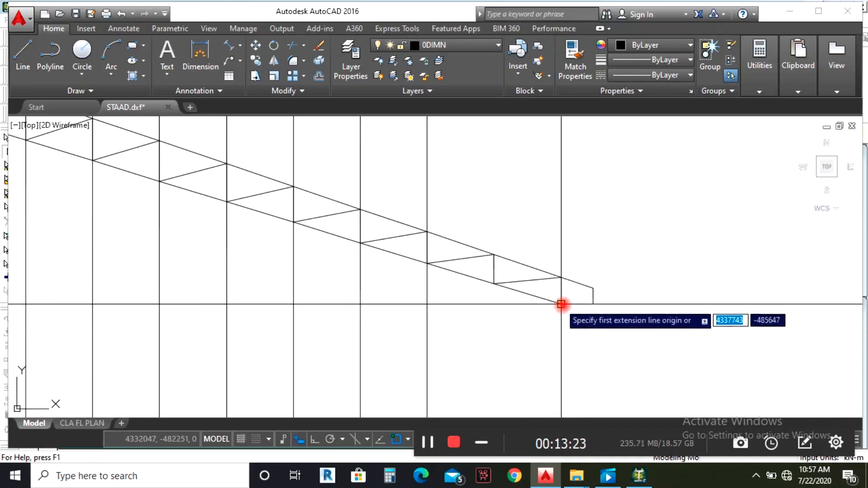
pyautogui.click(562, 304)
pyautogui.click(593, 304)
pyautogui.click(592, 339)
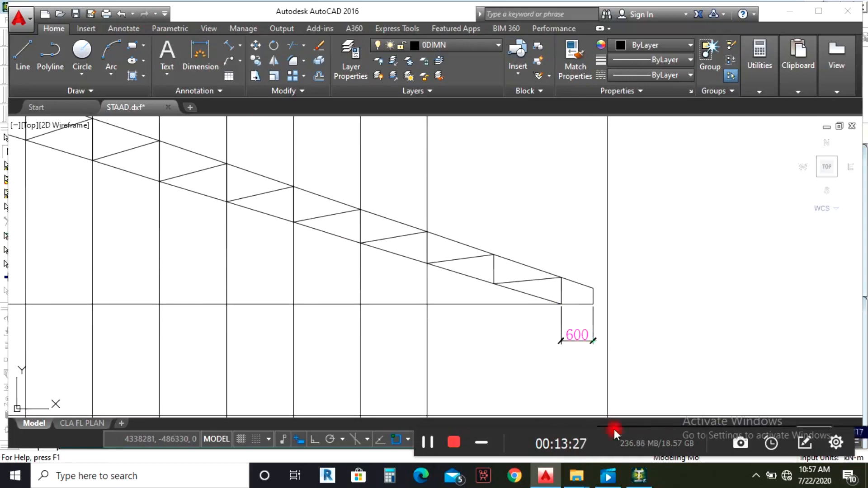
pyautogui.click(593, 304)
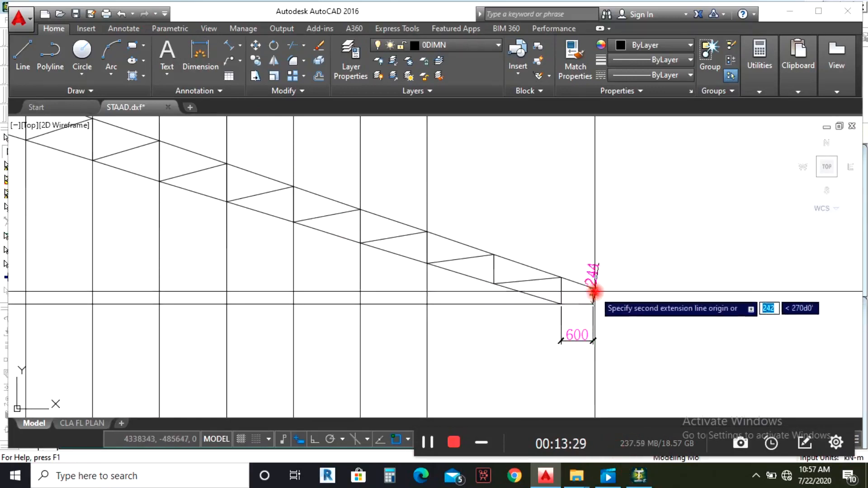
pyautogui.click(593, 288)
pyautogui.click(639, 291)
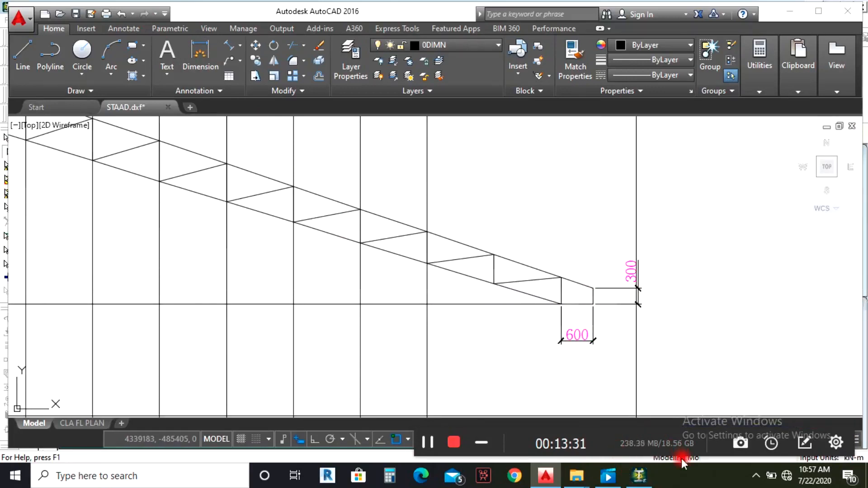
# Switch to STAAD.Pro, copy the base node at X 30 m and paste it at a 0.6 m X offset.
pyautogui.click(639, 475)
pyautogui.scroll(-1, 607, 352)
pyautogui.scroll(2, 626, 355)
pyautogui.scroll(-3, 626, 355)
pyautogui.scroll(1, 620, 351)
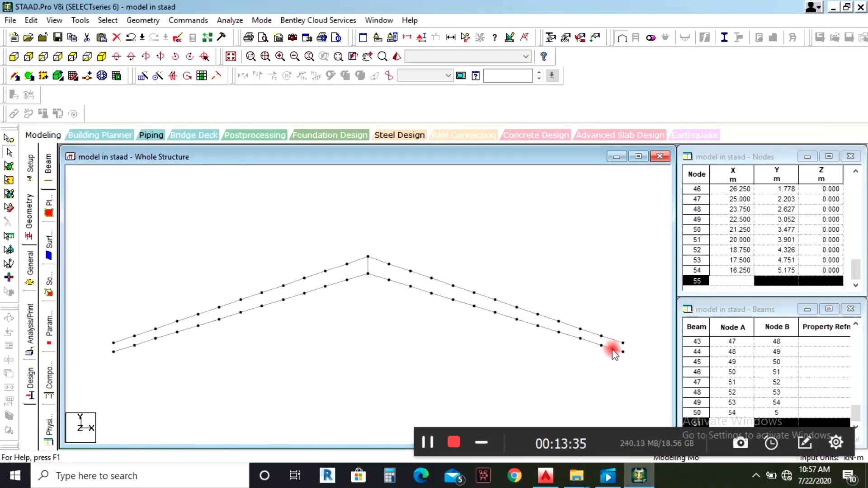
pyautogui.click(624, 352)
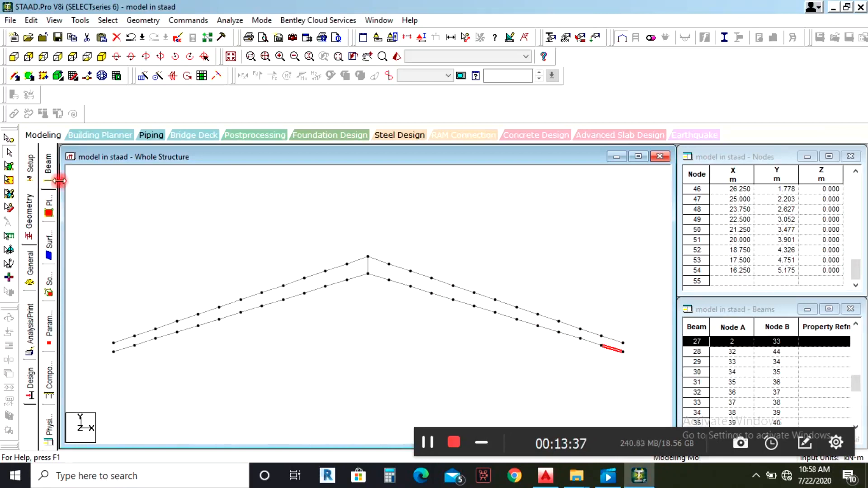
pyautogui.click(9, 138)
pyautogui.click(623, 342)
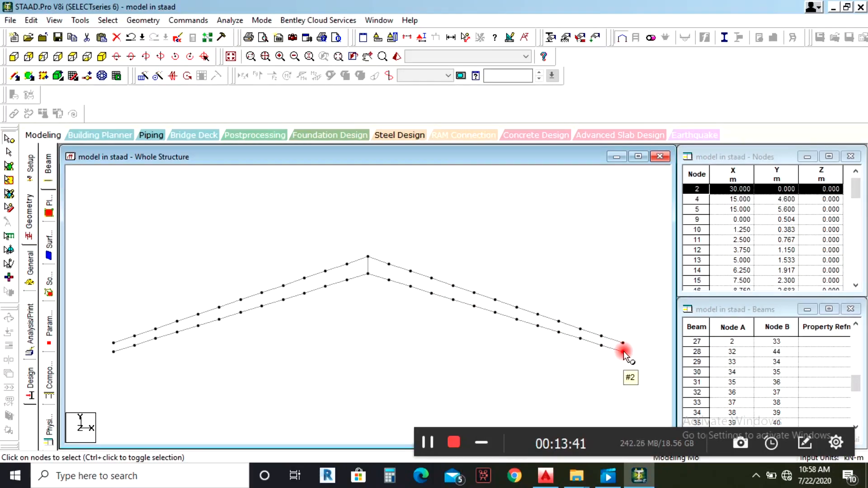
pyautogui.hotkey('ctrl', 'v')
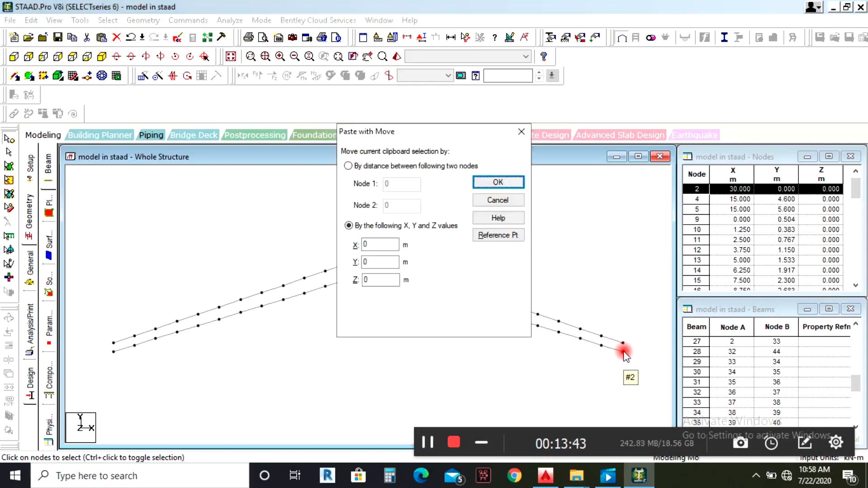
pyautogui.doubleClick(368, 244)
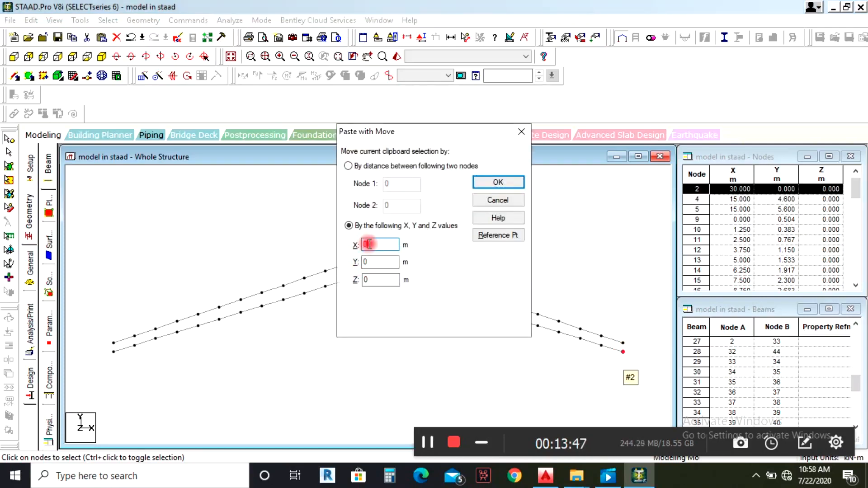
pyautogui.write('15')
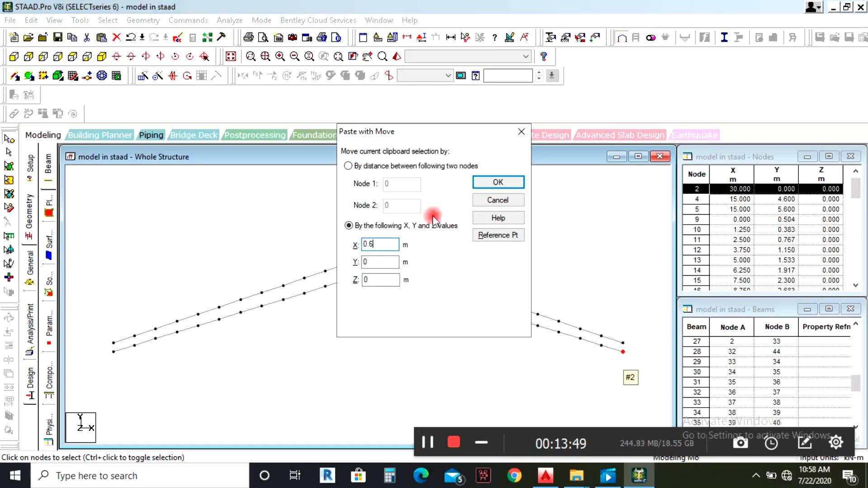
pyautogui.click(498, 182)
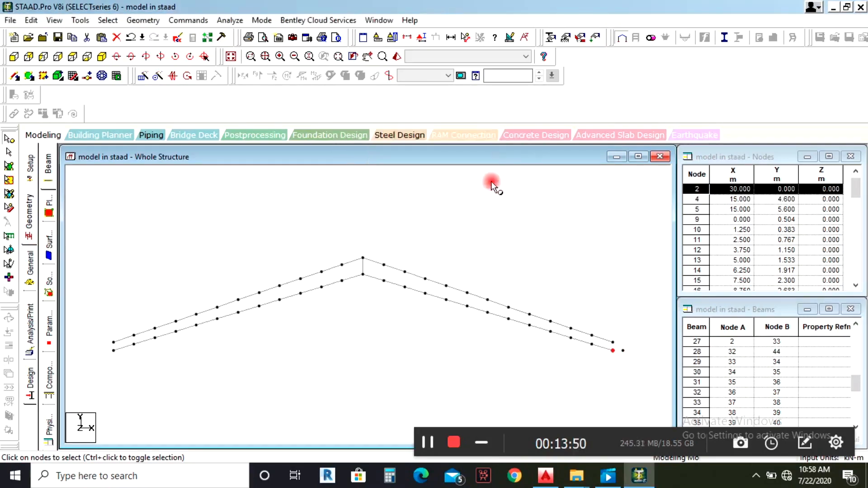
# Copy the right overhang's base node at X 30.6 m and paste it at a 0.3 m Y offset.
pyautogui.click(623, 340)
pyautogui.click(624, 351)
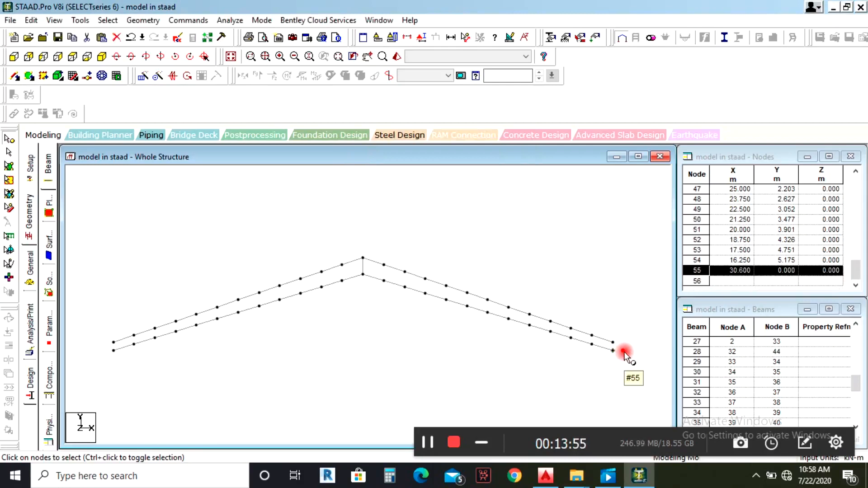
pyautogui.hotkey('ctrl', 'v')
pyautogui.doubleClick(371, 262)
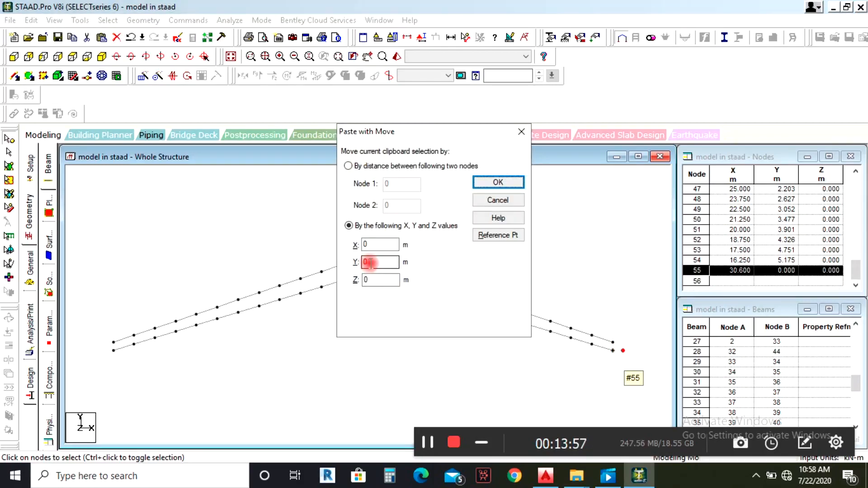
pyautogui.write('.3')
pyautogui.click(498, 182)
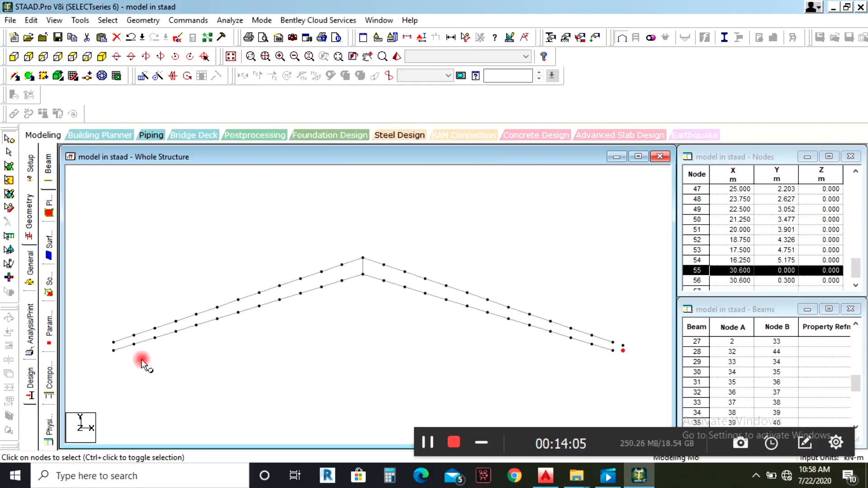
# Copy the left base node at X 0 m and paste it at a -0.6 m X offset.
pyautogui.click(91, 341)
pyautogui.moveTo(96, 342); pyautogui.dragTo(120, 369)
pyautogui.click(105, 350)
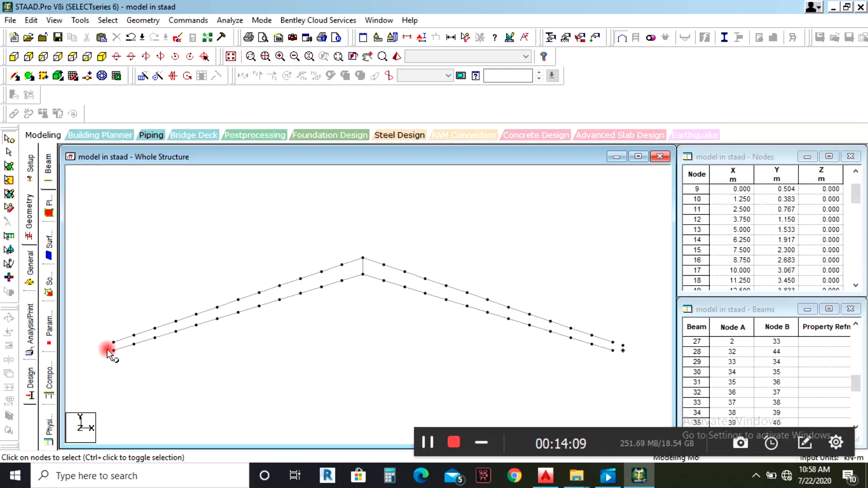
pyautogui.click(112, 350)
pyautogui.rightClick(113, 349)
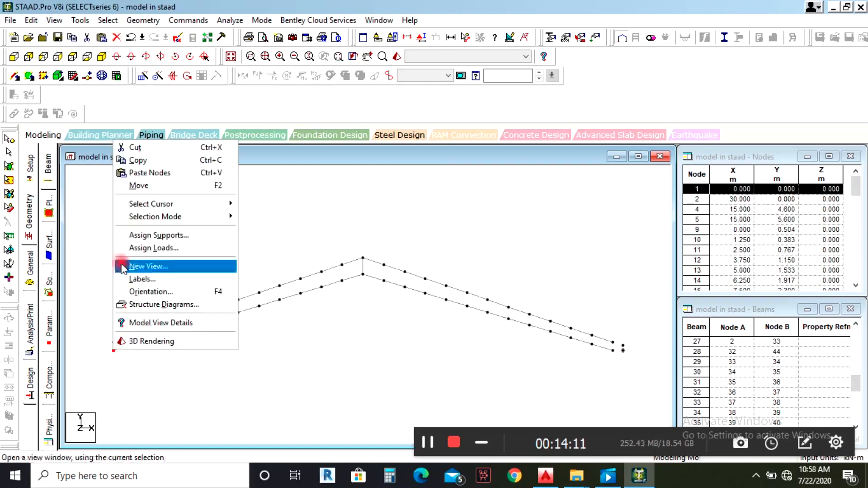
pyautogui.click(145, 172)
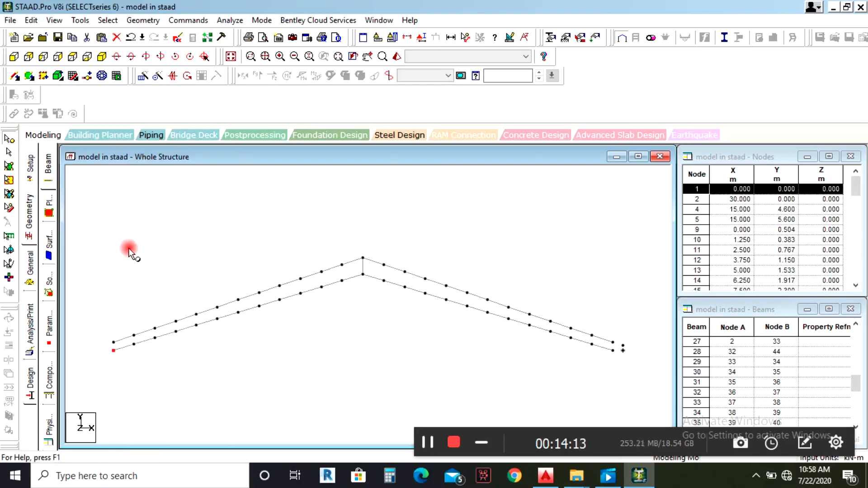
pyautogui.click(366, 245)
pyautogui.press('BackSpace')
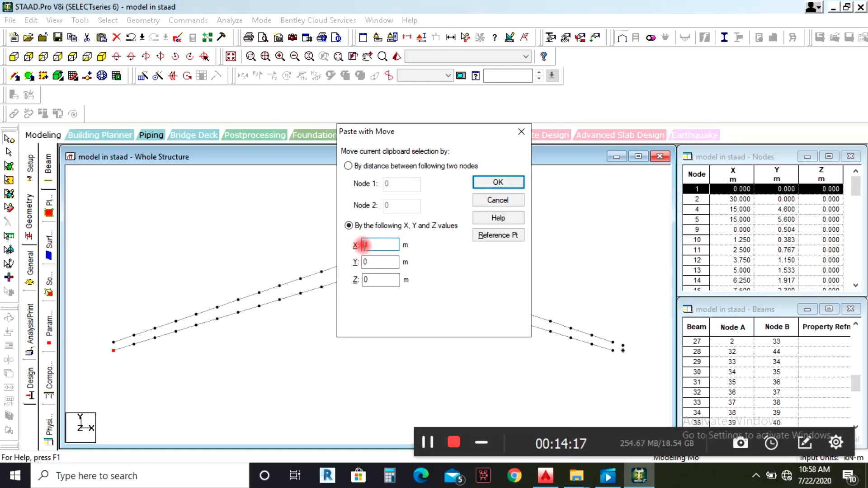
pyautogui.write('-0.6')
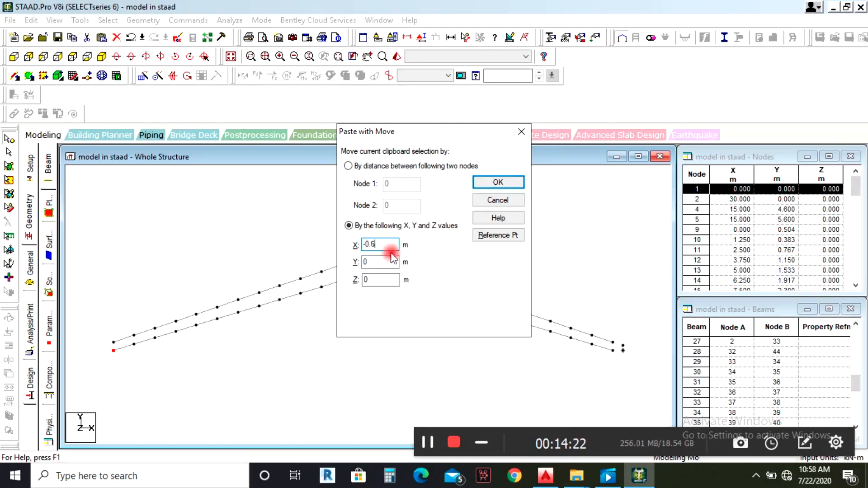
pyautogui.click(497, 182)
pyautogui.click(102, 337)
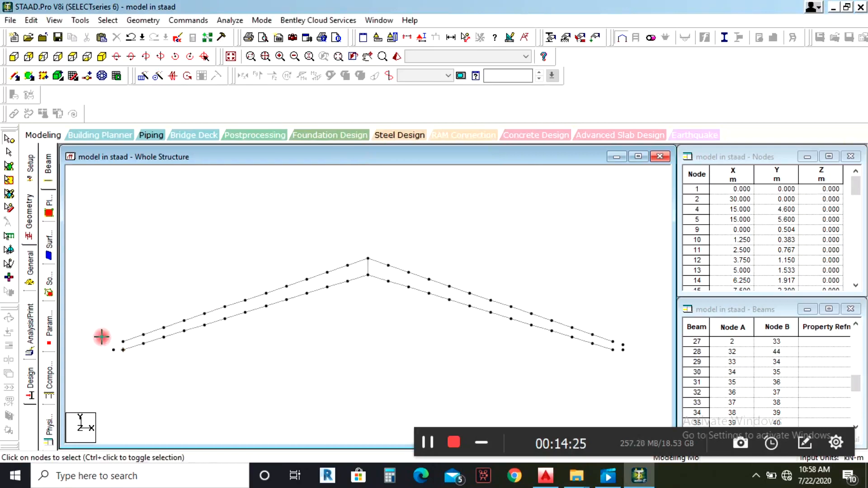
pyautogui.click(114, 349)
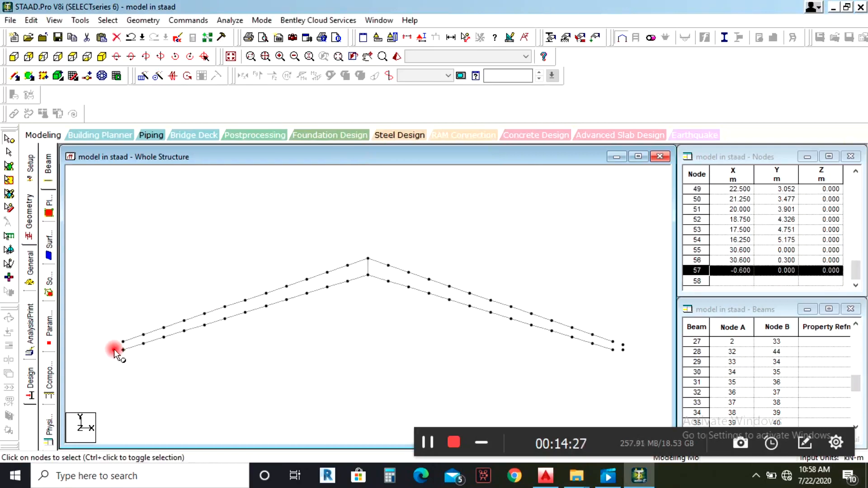
pyautogui.hotkey('ctrl', 'v')
pyautogui.click(366, 242)
pyautogui.click(374, 261)
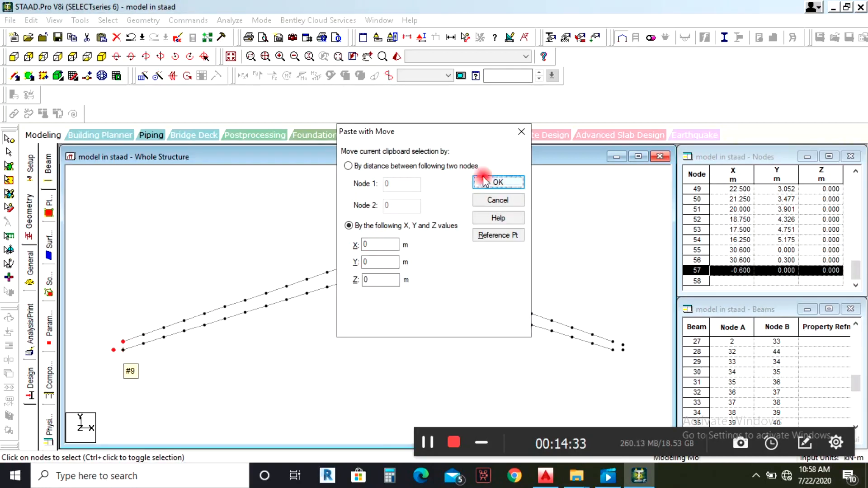
pyautogui.click(498, 200)
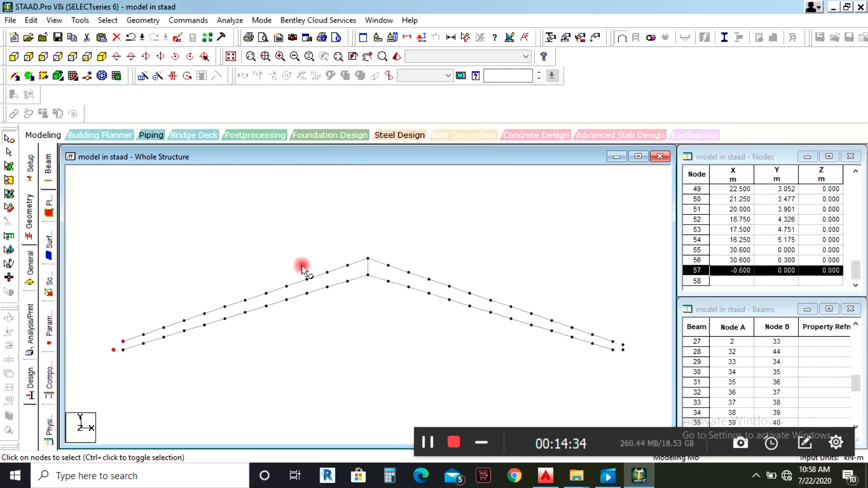
# Copy the left overhang's base node at X -0.6 m and paste it at a 0.3 m Y offset.
pyautogui.click(120, 354)
pyautogui.scroll(2, 113, 356)
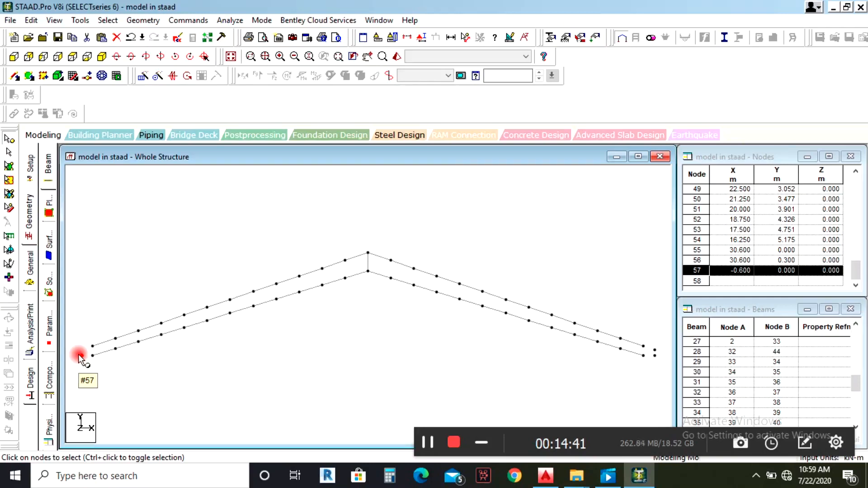
pyautogui.hotkey('ctrl', 'v')
pyautogui.click(378, 261)
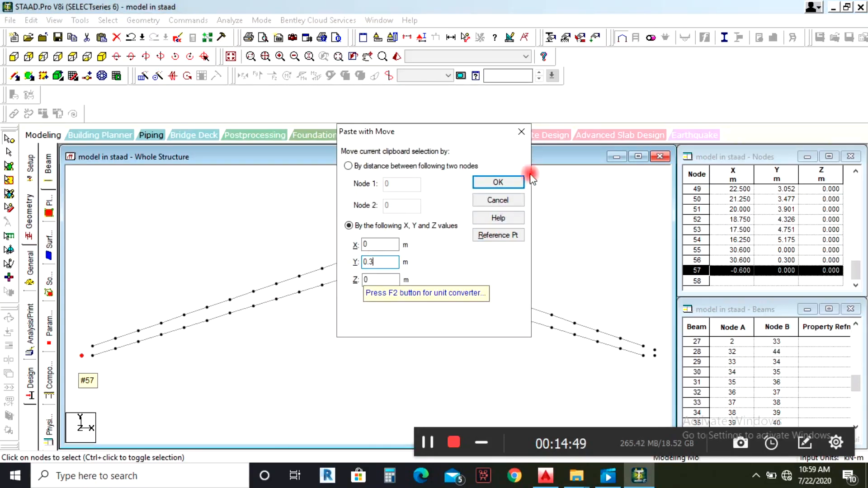
pyautogui.click(506, 182)
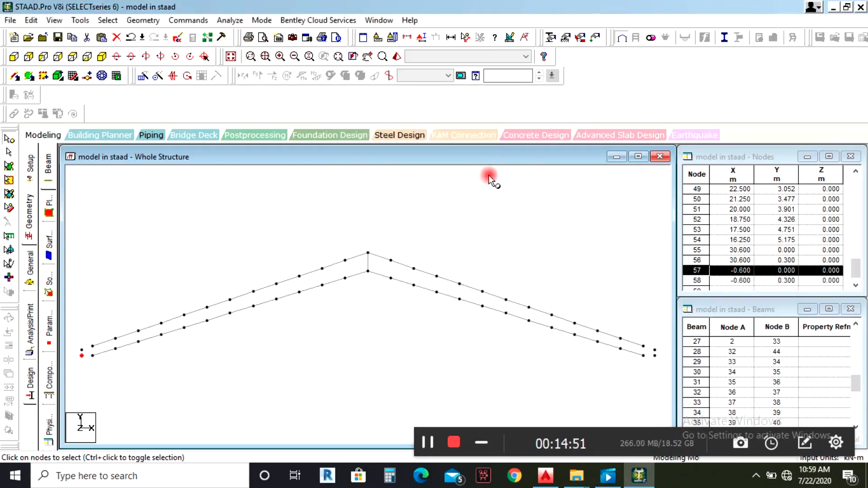
# Draw the left overhang's end, base and upper chord beams, joining the new tip nodes to the truss end.
pyautogui.click(14, 76)
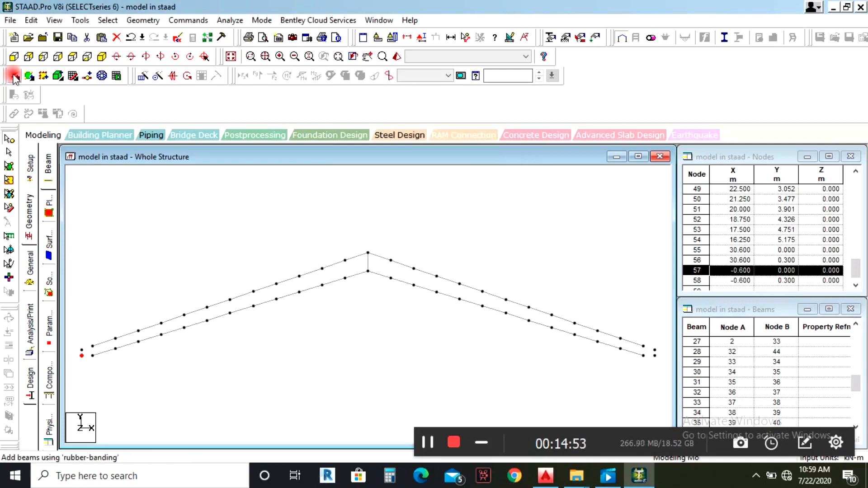
pyautogui.click(15, 76)
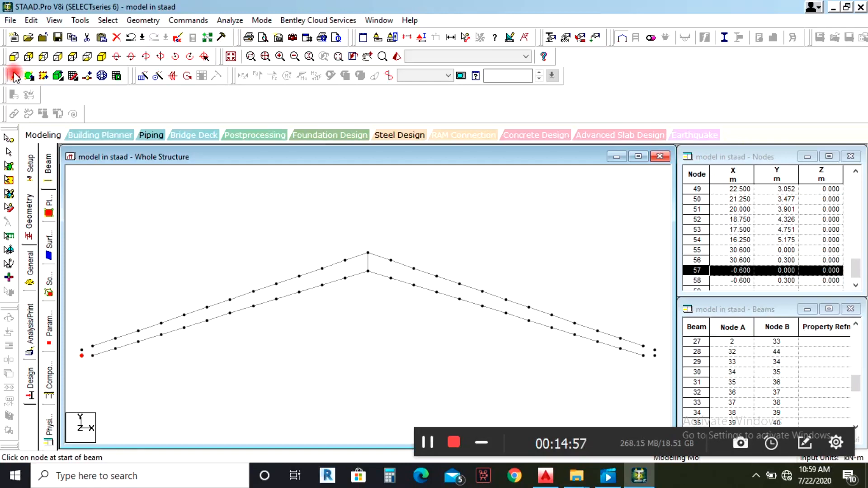
pyautogui.moveTo(82, 355); pyautogui.dragTo(95, 349)
pyautogui.scroll(-3, 113, 305)
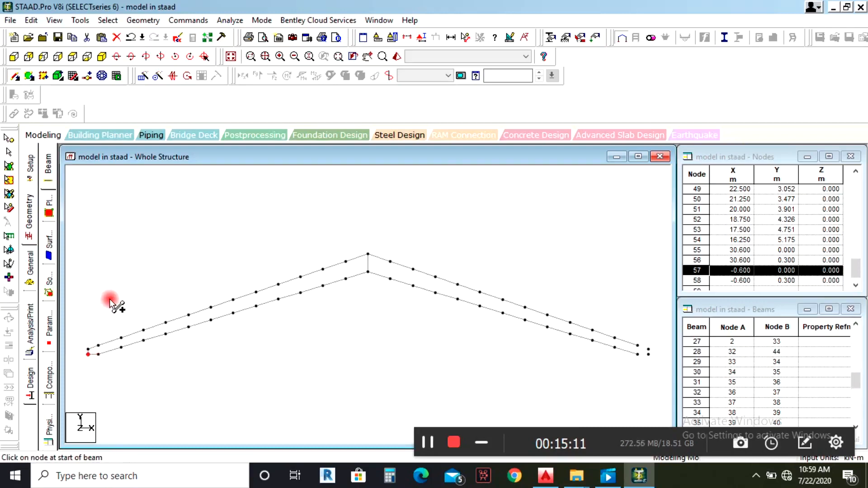
# Draw the right overhang's end, base and upper chord beams between the tip nodes and the truss end.
pyautogui.scroll(-1, 254, 328)
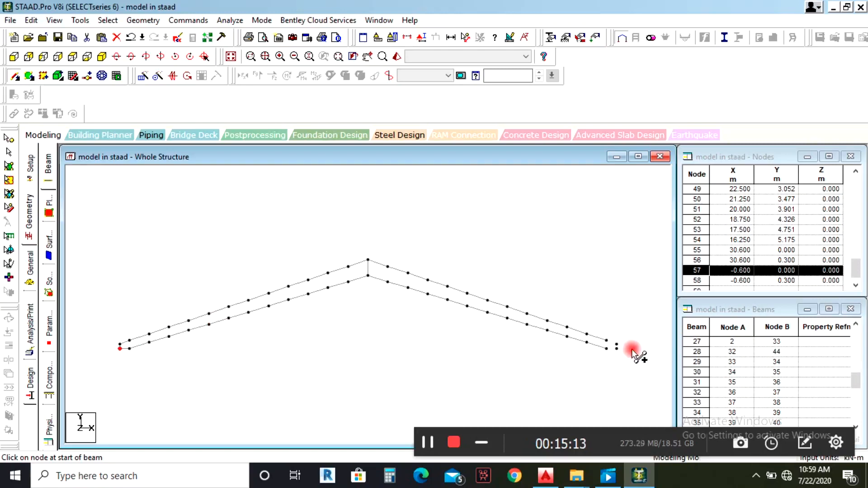
pyautogui.scroll(1, 631, 355)
pyautogui.moveTo(625, 352)
pyautogui.mouseDown()
pyautogui.moveTo(636, 353)
pyautogui.moveTo(626, 346)
pyautogui.mouseUp()
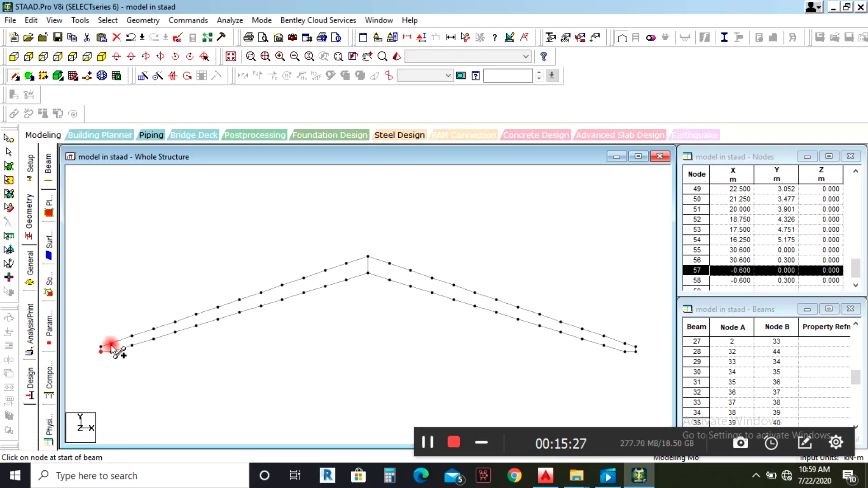
# Draw vertical web beams between the matching upper and lower chord nodes along both halves of the truss.
pyautogui.moveTo(111, 346); pyautogui.dragTo(112, 351)
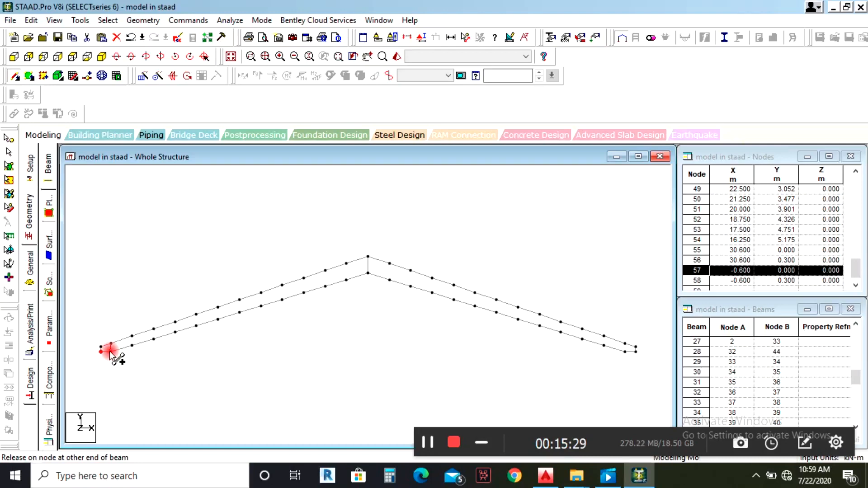
pyautogui.moveTo(112, 352); pyautogui.dragTo(304, 293)
pyautogui.moveTo(325, 270); pyautogui.dragTo(627, 352)
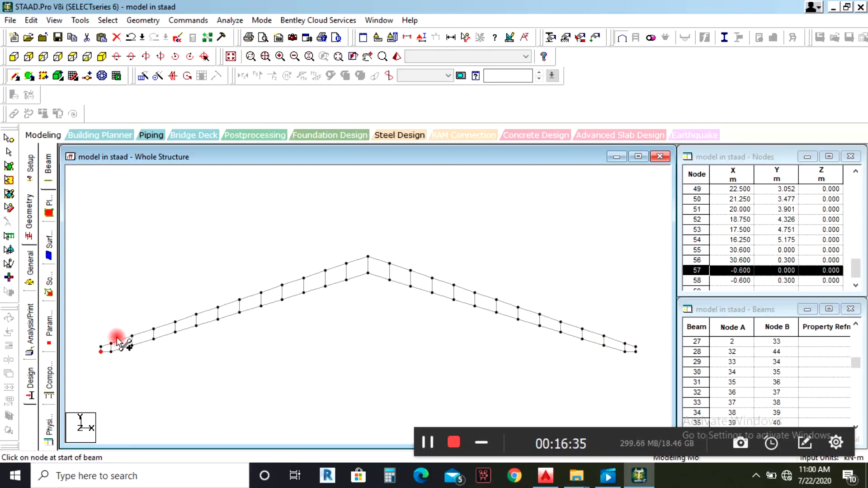
# Switch to AutoCAD and draw a diagonal line across the left overhang panel from the tip's upper corner to the truss's base corner.
pyautogui.click(547, 477)
pyautogui.scroll(-3, 568, 316)
pyautogui.scroll(8, 334, 316)
pyautogui.click(407, 332)
pyautogui.click(377, 324)
pyautogui.press('Escape')
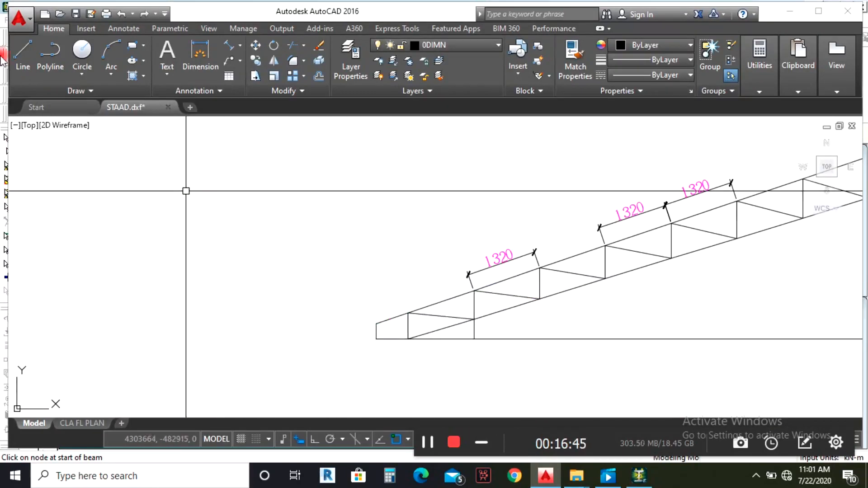
pyautogui.click(23, 54)
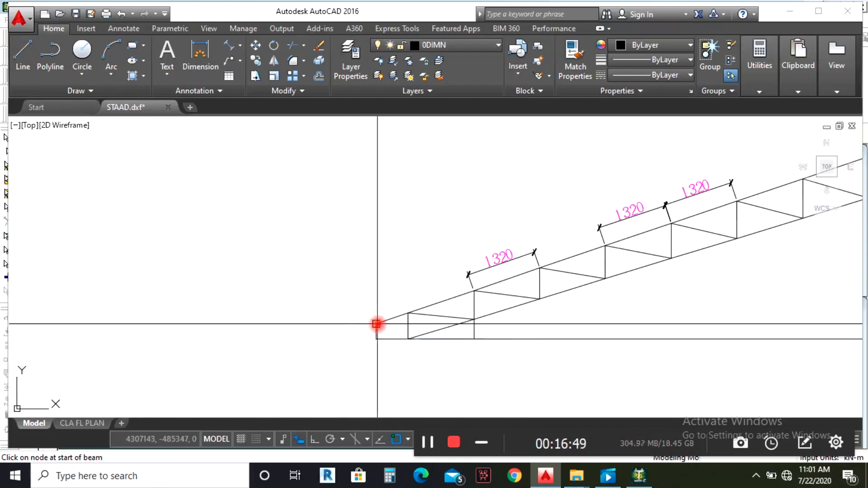
pyautogui.click(380, 323)
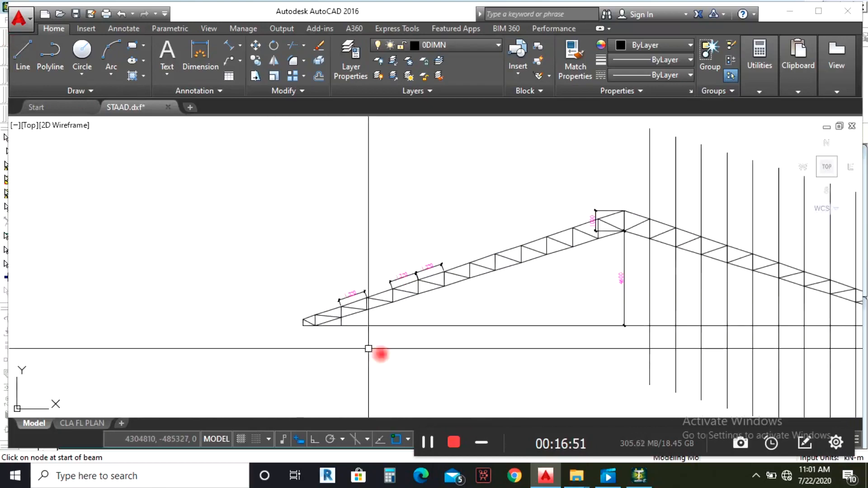
# Switch to STAAD.Pro and draw diagonal web beams across the truss panels from the left overhang over the ridge to the right overhang.
pyautogui.click(638, 477)
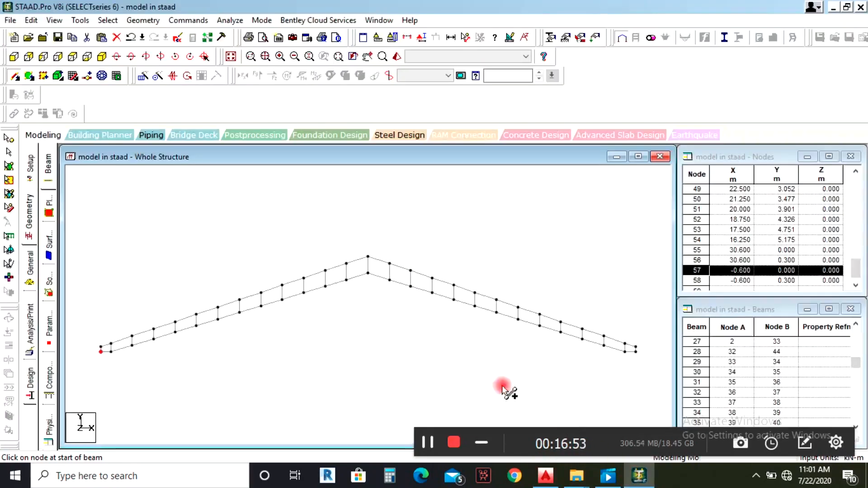
pyautogui.moveTo(82, 351)
pyautogui.mouseDown()
pyautogui.moveTo(185, 334)
pyautogui.moveTo(192, 320)
pyautogui.moveTo(207, 321)
pyautogui.moveTo(209, 308)
pyautogui.moveTo(230, 313)
pyautogui.moveTo(232, 302)
pyautogui.moveTo(254, 306)
pyautogui.mouseUp()
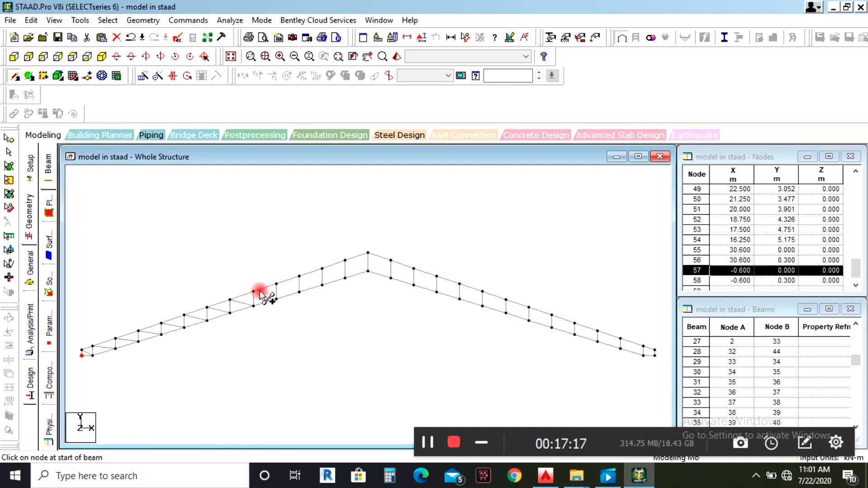
pyautogui.moveTo(254, 292); pyautogui.dragTo(643, 348)
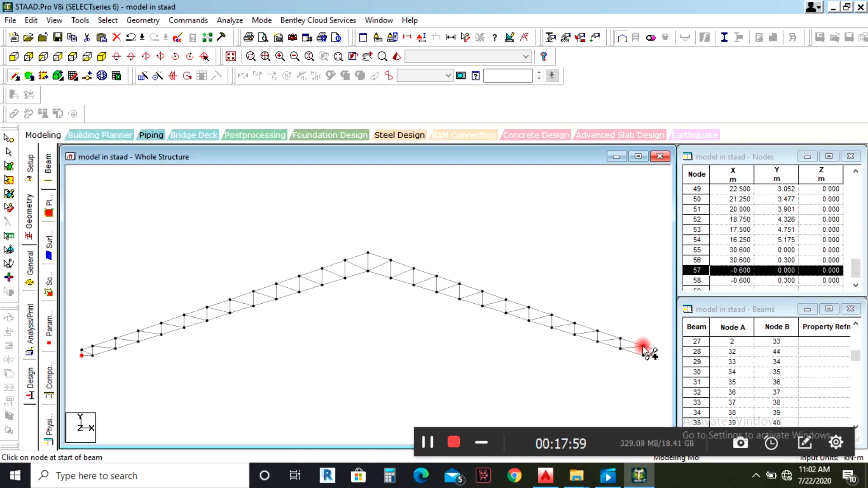
# Check the finished truss geometry in the isometric view and return to the front view.
pyautogui.scroll(-1, 517, 251)
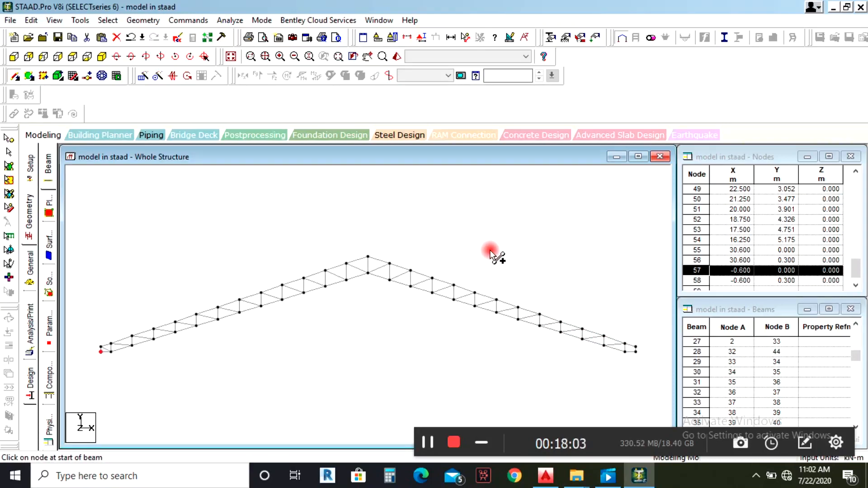
pyautogui.click(102, 56)
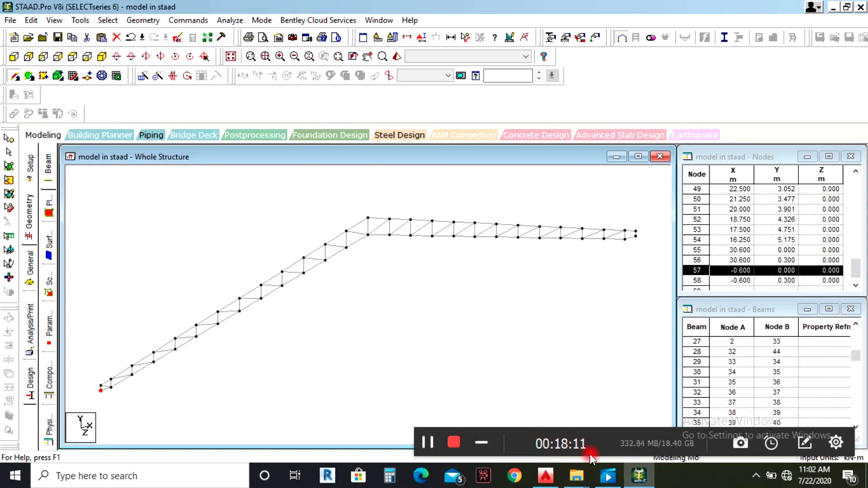
pyautogui.click(14, 58)
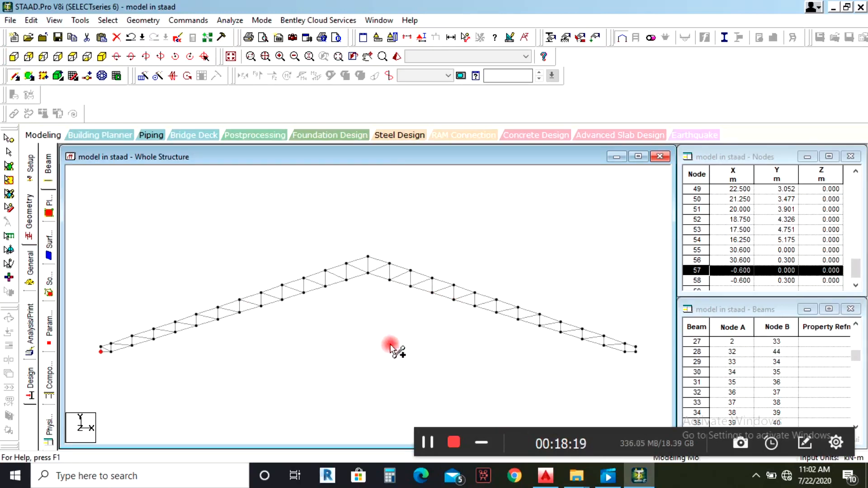
pyautogui.moveTo(424, 442); pyautogui.dragTo(406, 457)
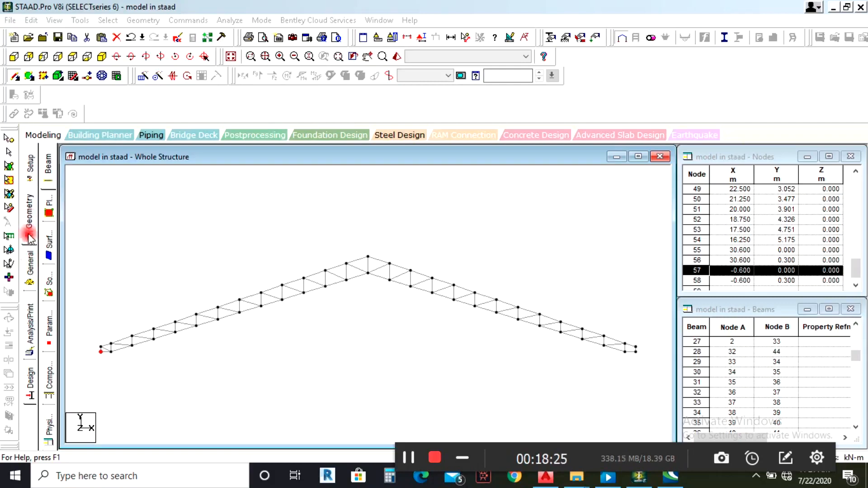
# Create a pinned support definition for the structure.
pyautogui.click(31, 264)
pyautogui.click(49, 265)
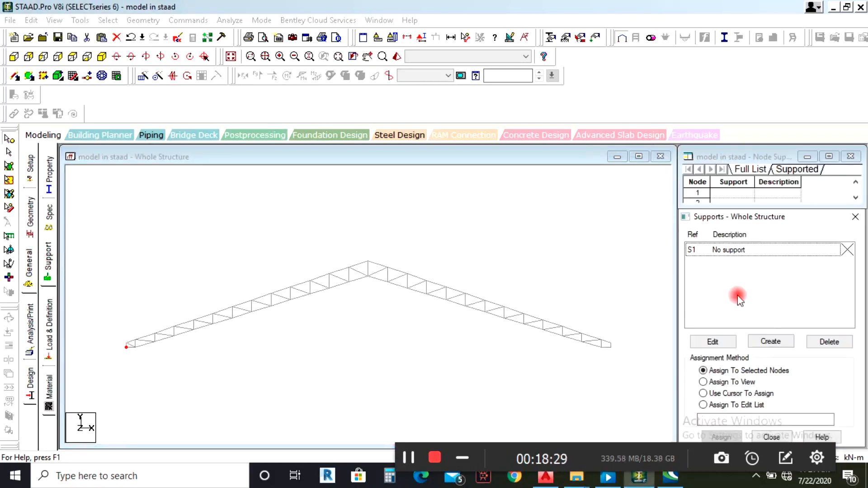
pyautogui.click(771, 342)
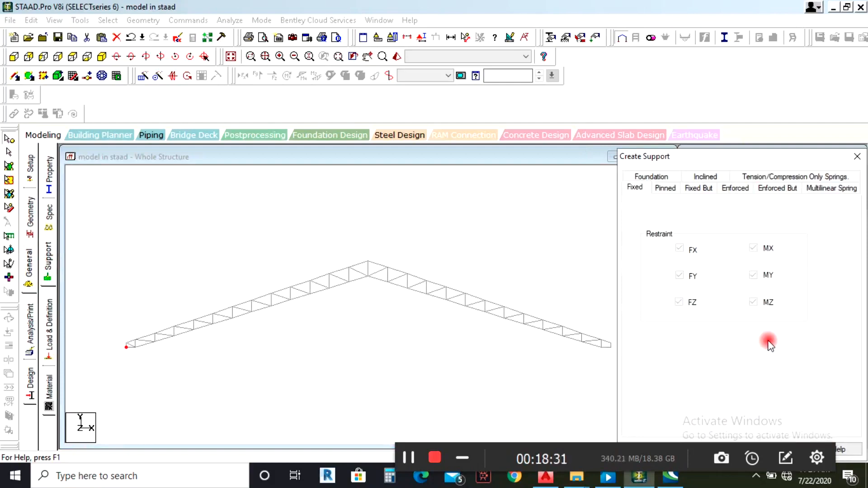
pyautogui.click(665, 188)
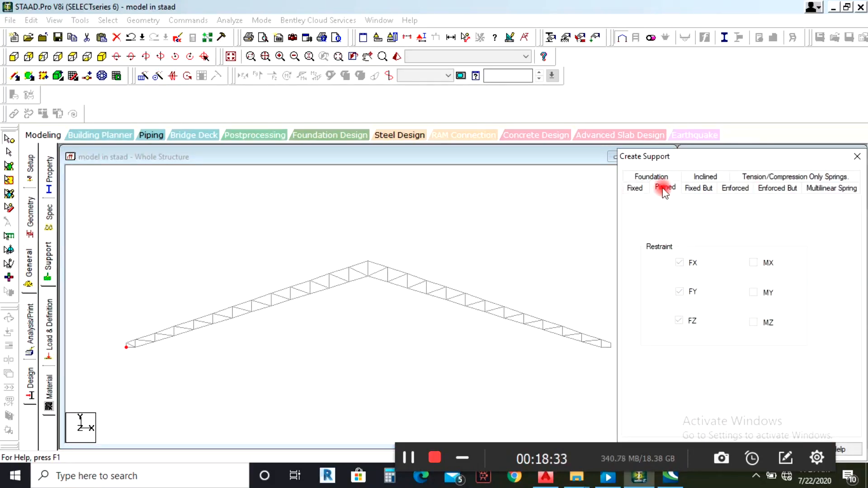
pyautogui.moveTo(719, 161); pyautogui.dragTo(719, 119)
pyautogui.click(691, 410)
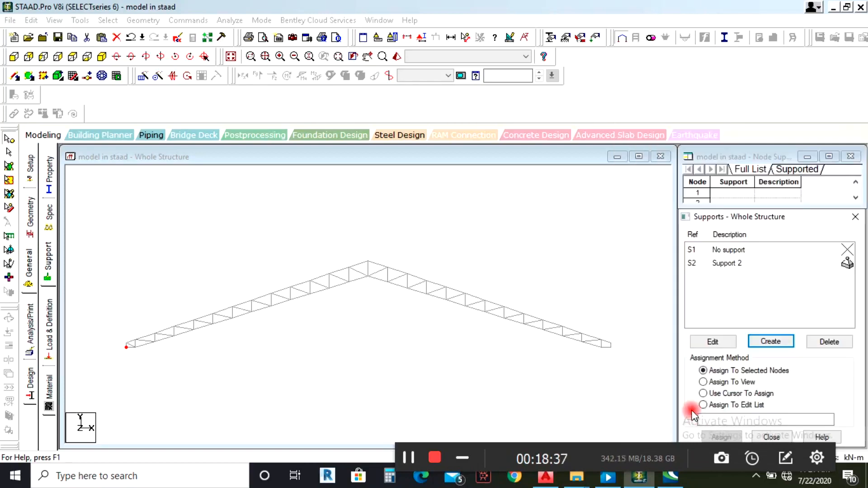
# Assign the pinned support S2 to the truss's right base node, inside the overhang.
pyautogui.click(733, 263)
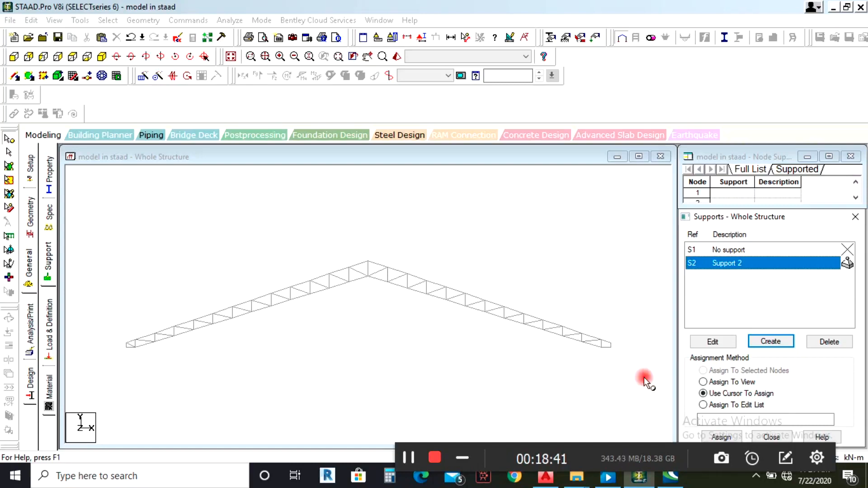
pyautogui.click(722, 437)
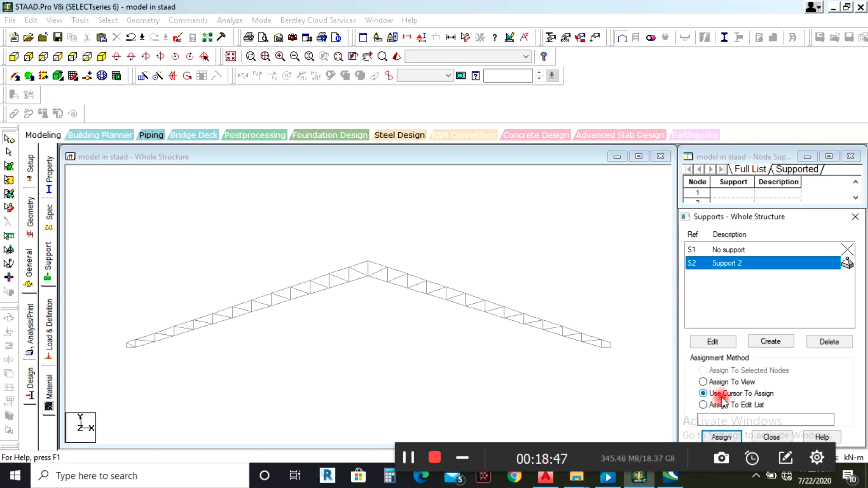
pyautogui.click(602, 348)
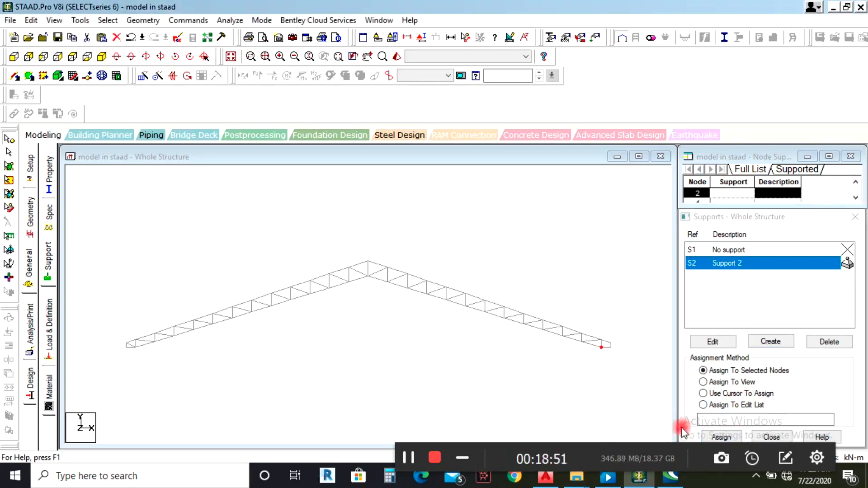
pyautogui.click(716, 437)
pyautogui.click(776, 363)
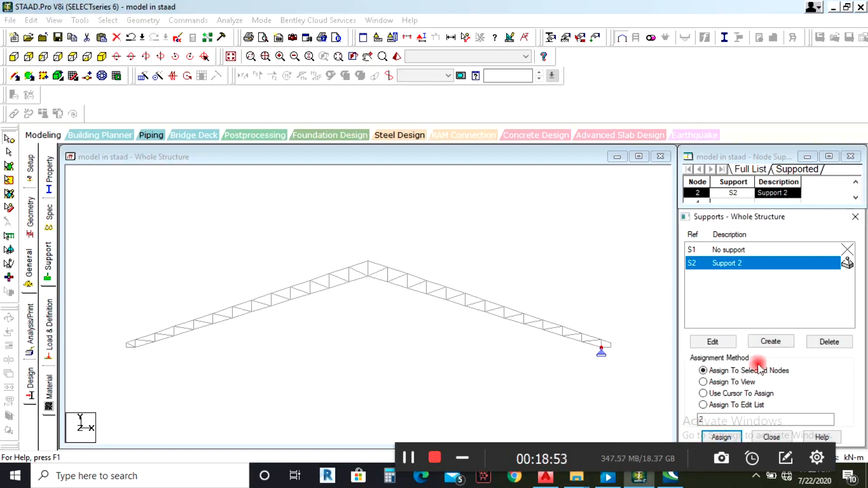
# Assign the pinned support S2 to the truss's left base node and save the modified structure.
pyautogui.click(136, 347)
pyautogui.click(723, 437)
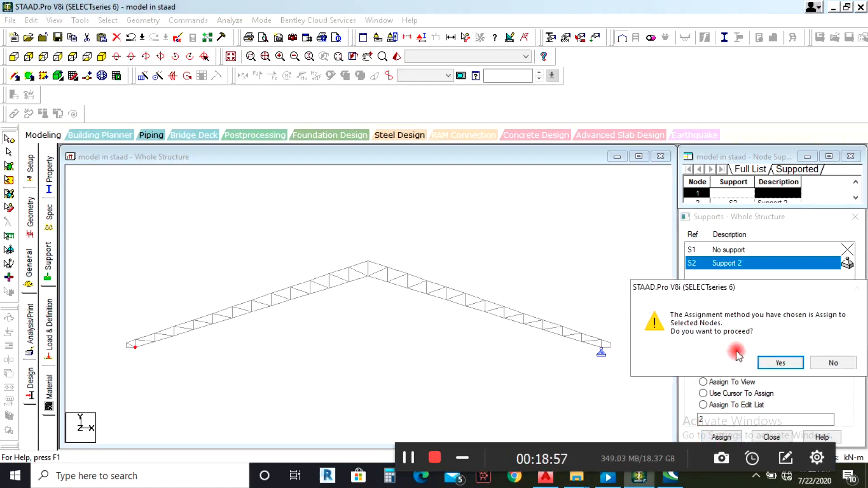
pyautogui.click(777, 362)
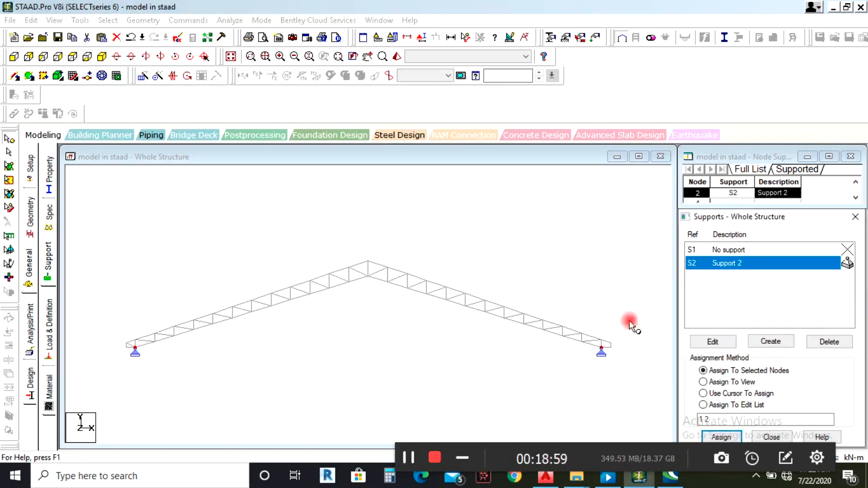
pyautogui.scroll(3, 132, 340)
pyautogui.scroll(-2, 132, 328)
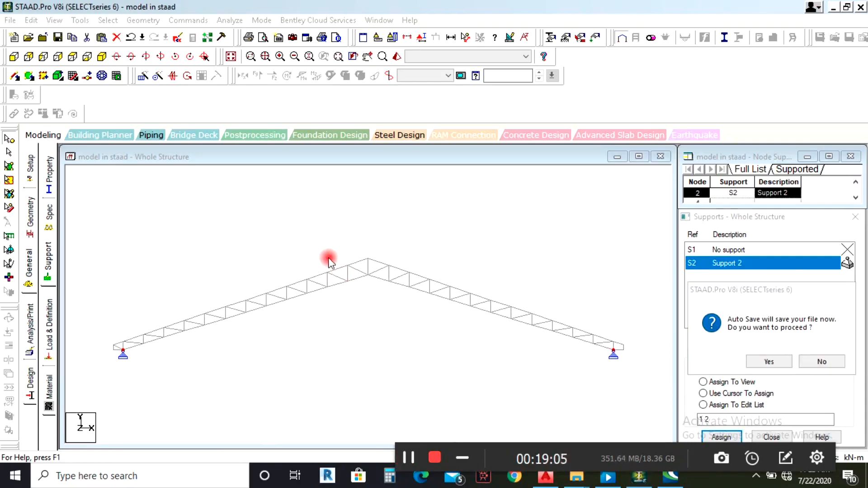
pyautogui.click(765, 359)
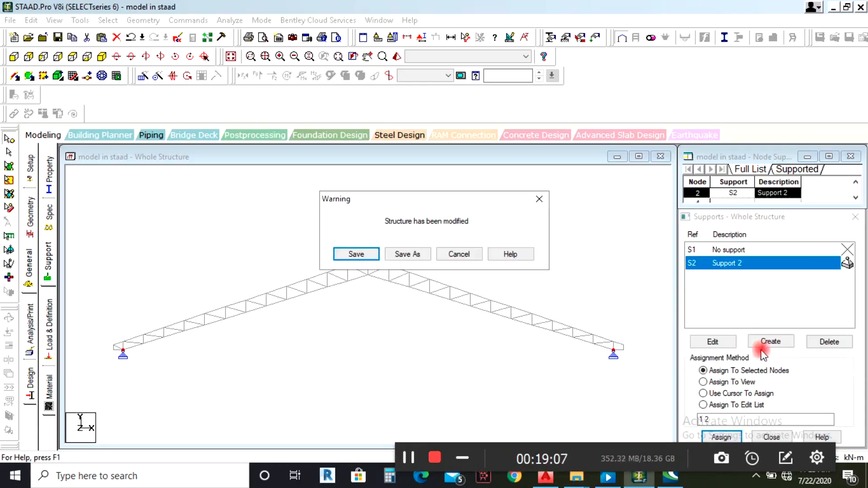
pyautogui.click(356, 254)
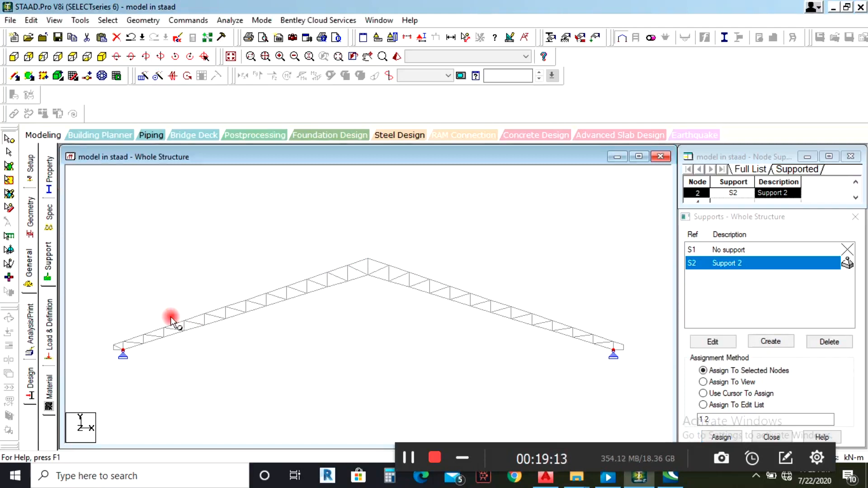
pyautogui.click(49, 181)
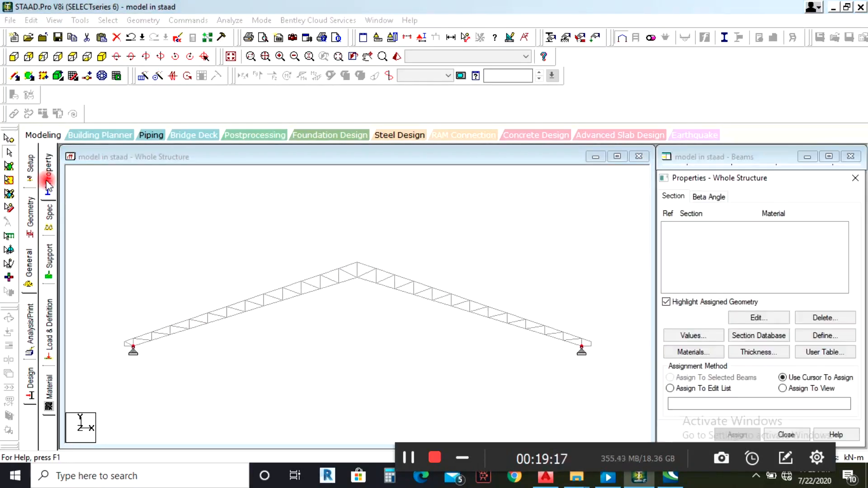
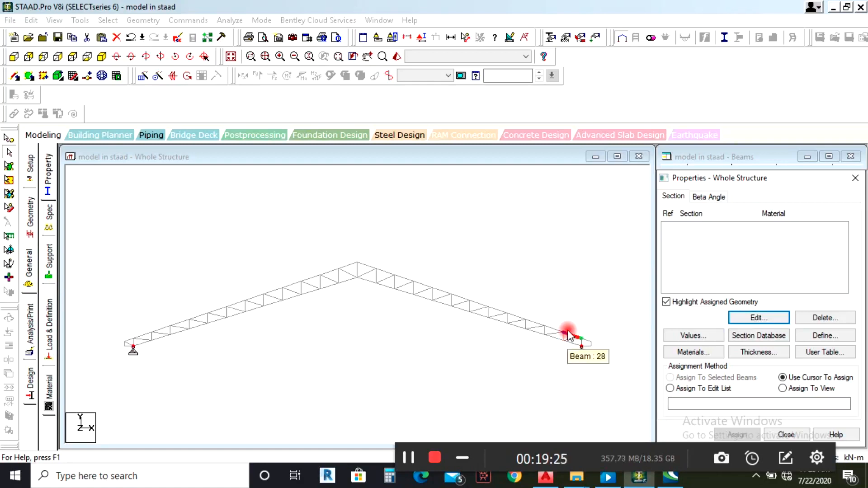
pyautogui.click(760, 316)
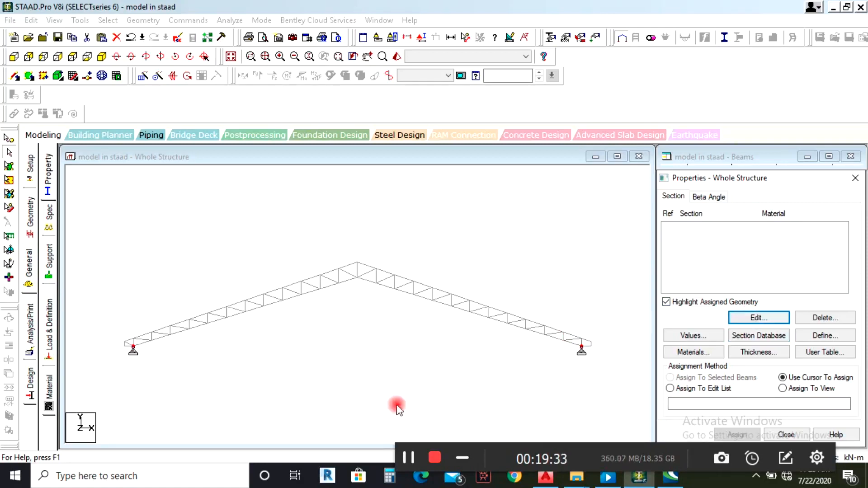
pyautogui.click(405, 460)
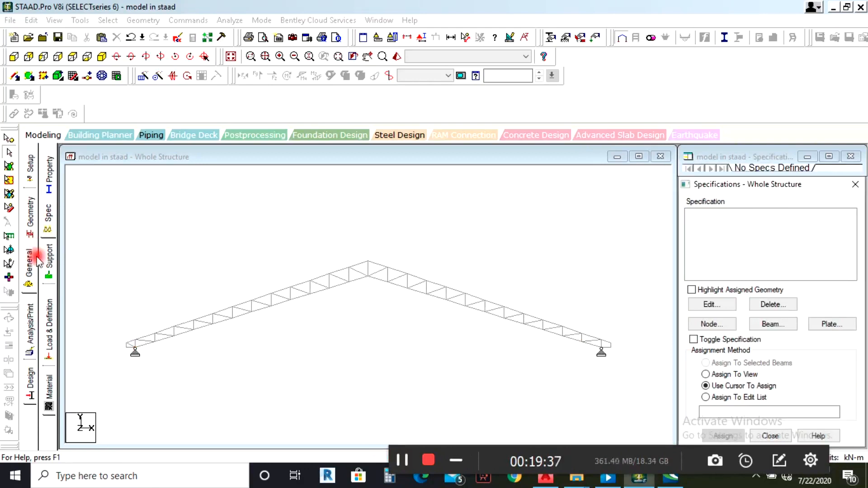
pyautogui.click(29, 222)
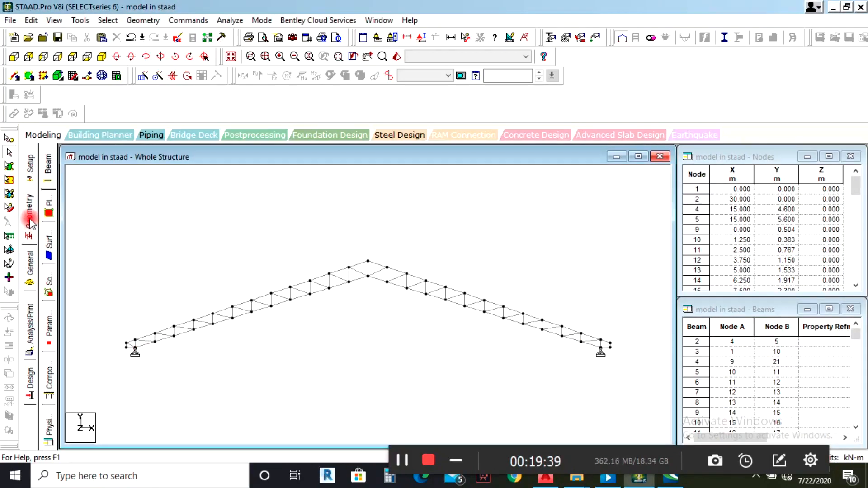
pyautogui.click(30, 269)
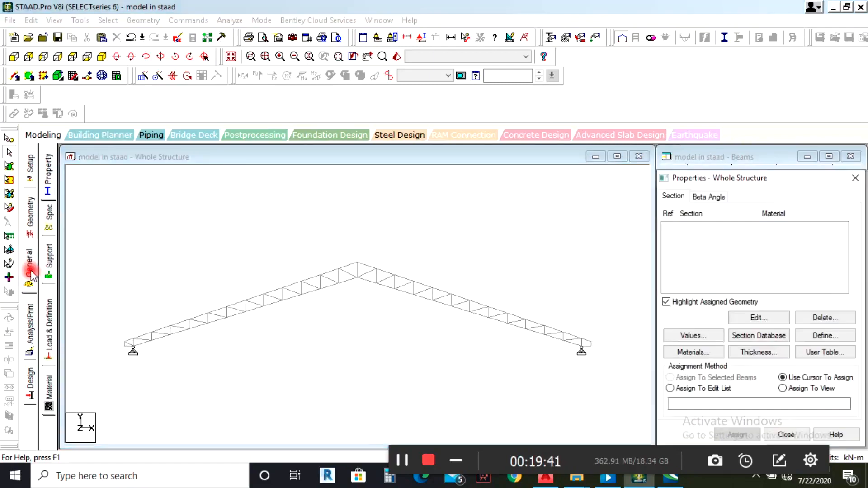
pyautogui.click(744, 337)
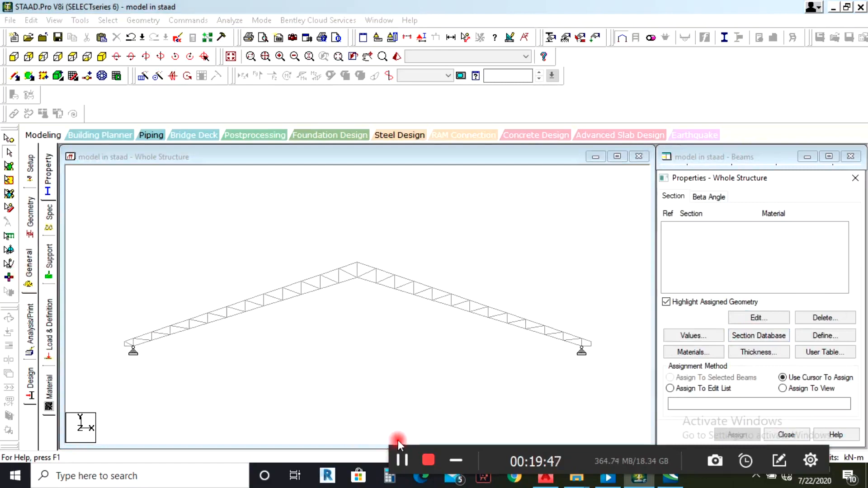
pyautogui.click(402, 458)
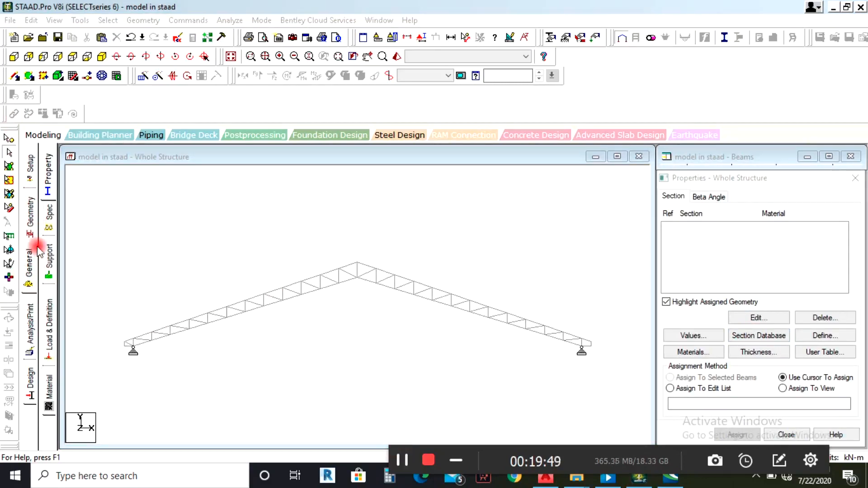
pyautogui.click(851, 156)
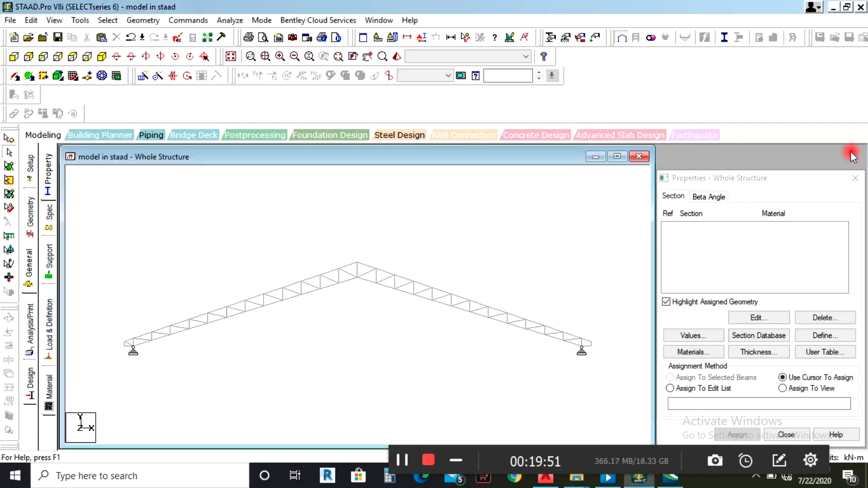
pyautogui.click(857, 180)
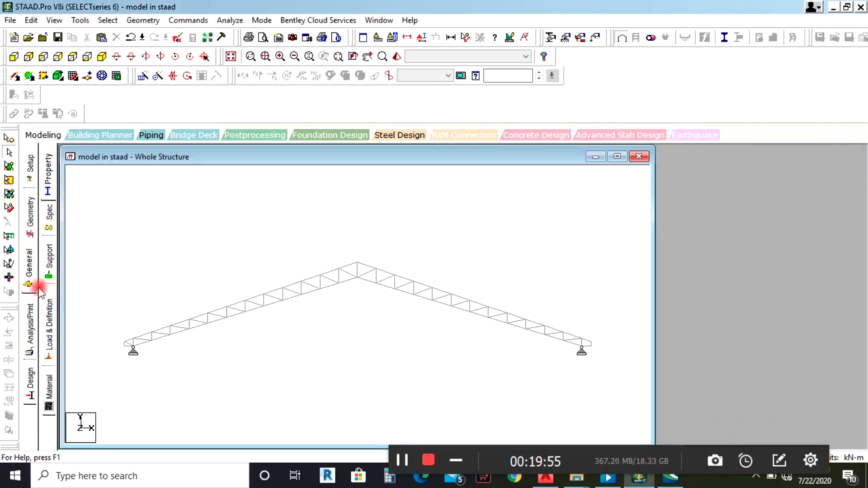
pyautogui.click(30, 216)
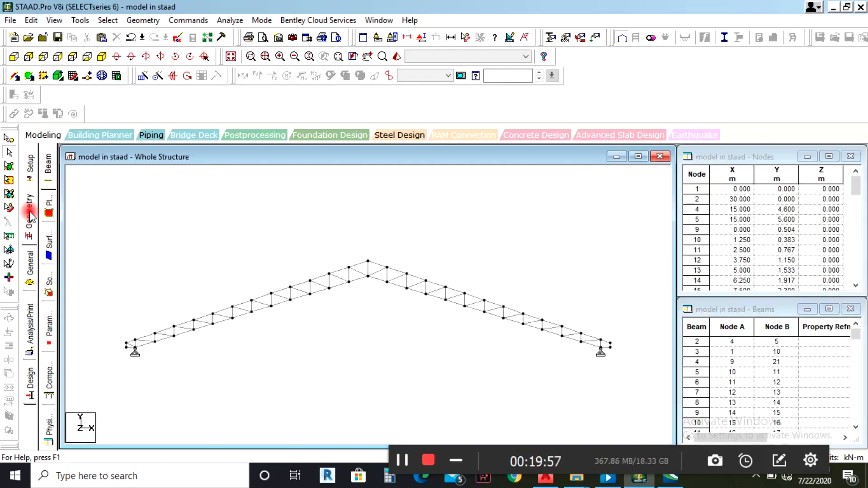
# Add the British single angle section UA100x75x10 in steel from the section database to the structure's properties.
pyautogui.click(30, 271)
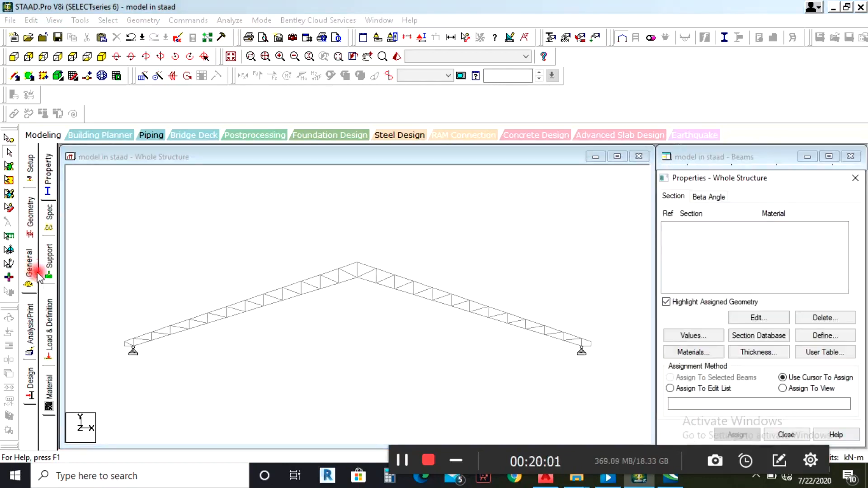
pyautogui.click(77, 225)
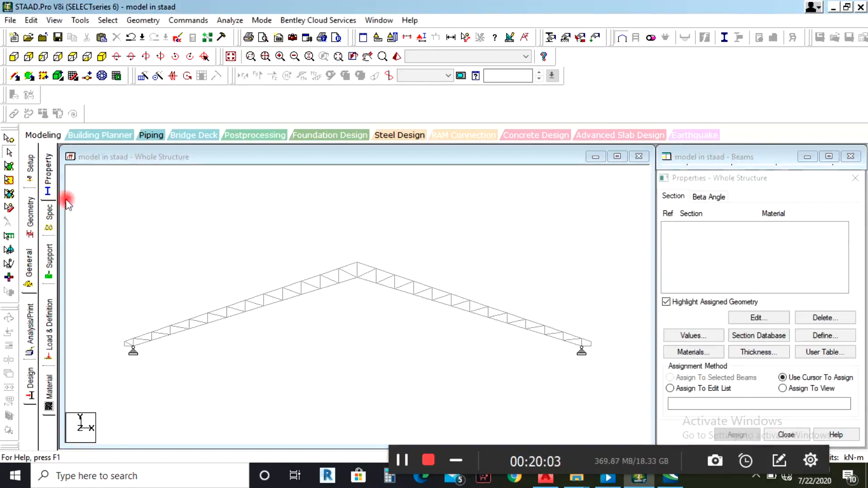
pyautogui.click(753, 339)
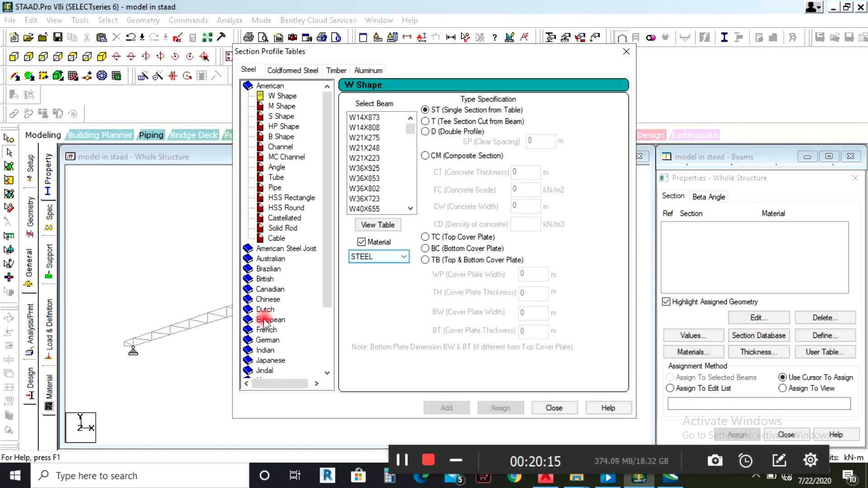
pyautogui.click(258, 279)
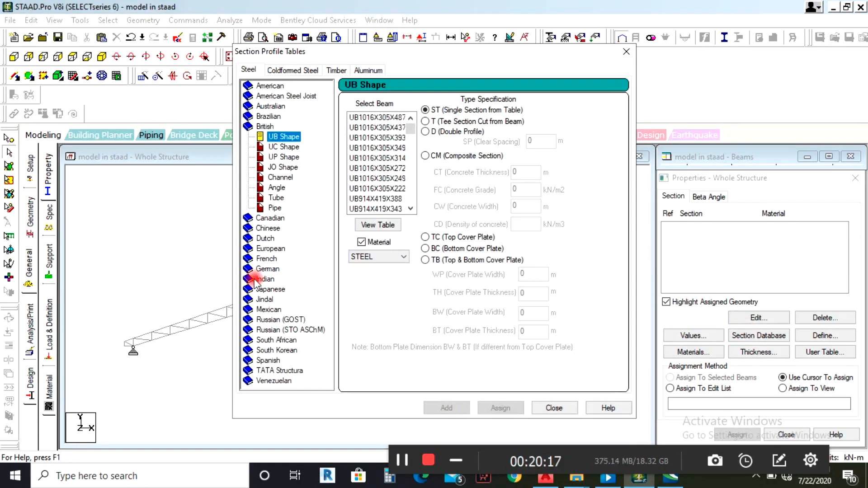
pyautogui.click(276, 187)
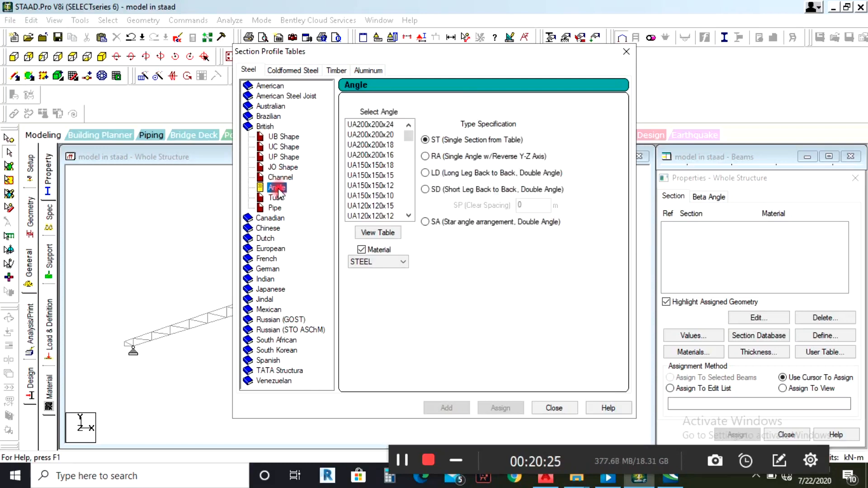
pyautogui.moveTo(412, 144); pyautogui.dragTo(412, 192)
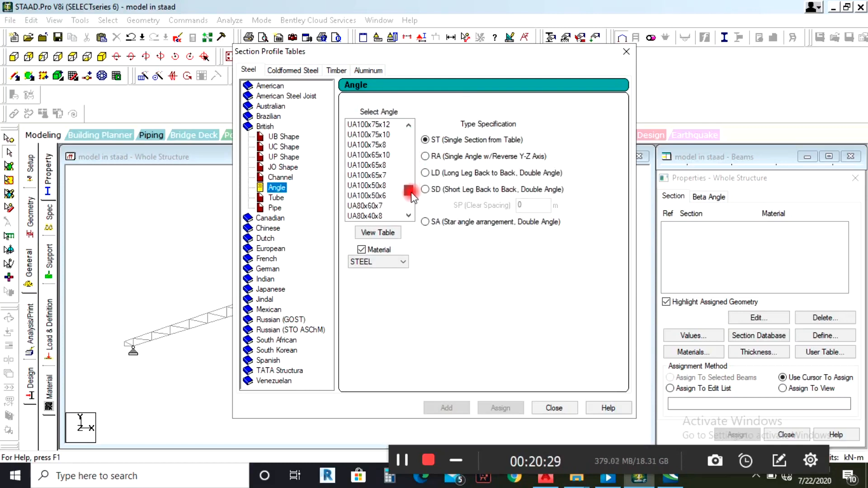
pyautogui.click(362, 156)
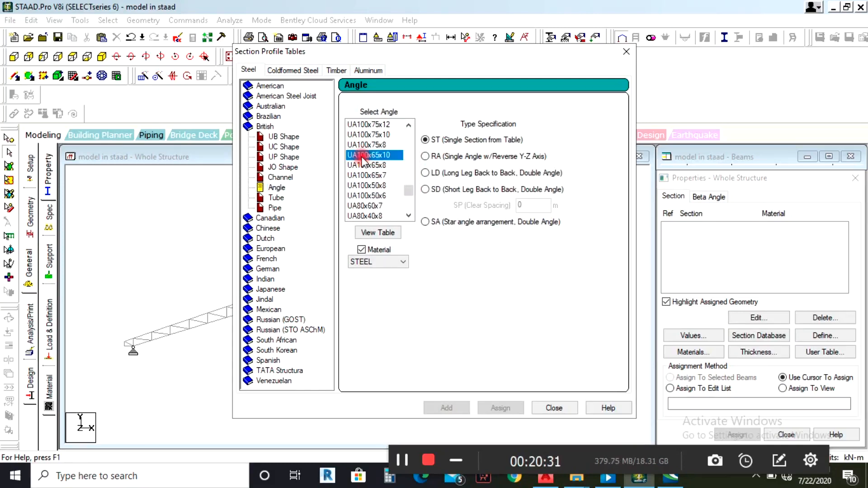
pyautogui.click(365, 146)
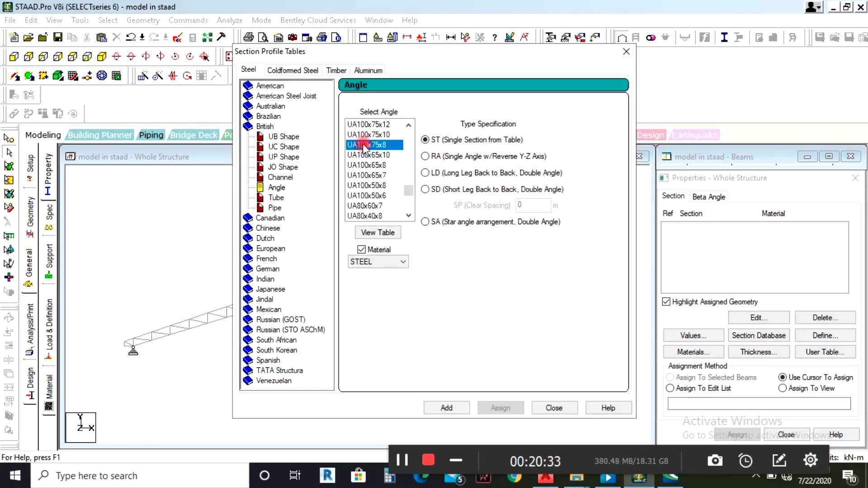
pyautogui.click(364, 135)
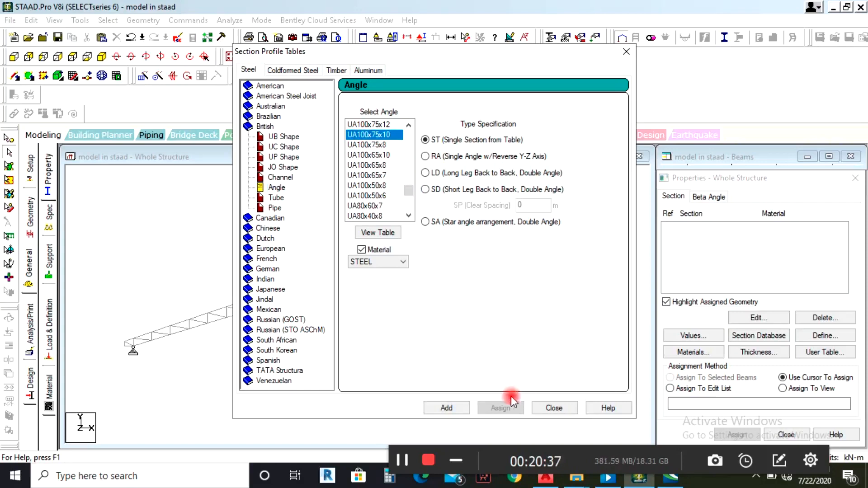
pyautogui.click(446, 408)
# Add the British equal angle UA100x100x10 in steel as another single-section member property.
pyautogui.moveTo(418, 189)
pyautogui.mouseDown()
pyautogui.moveTo(413, 173)
pyautogui.moveTo(417, 196)
pyautogui.mouseUp()
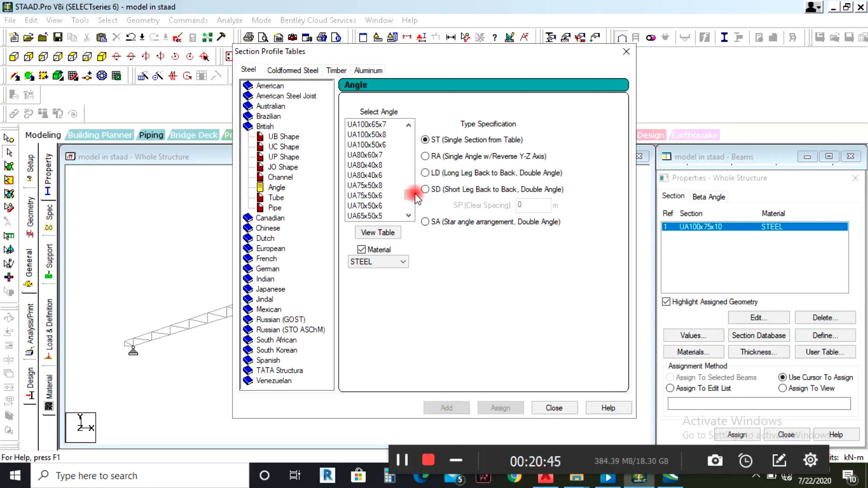
pyautogui.moveTo(410, 192); pyautogui.dragTo(420, 144)
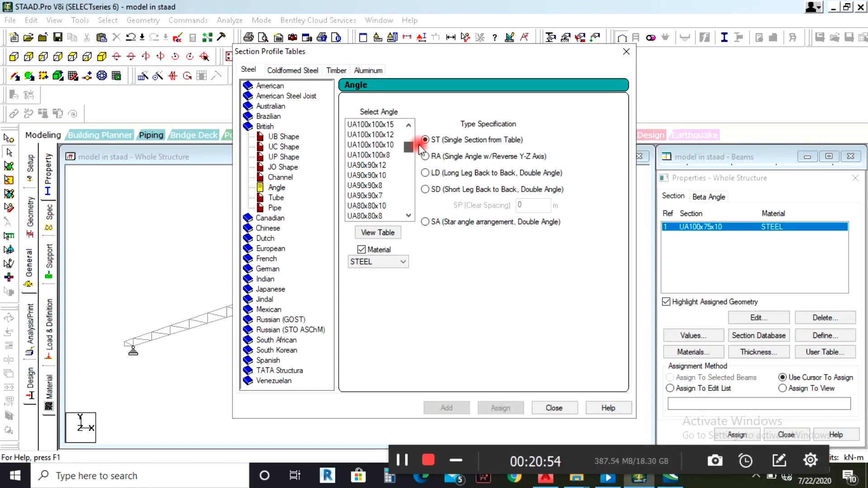
pyautogui.click(376, 145)
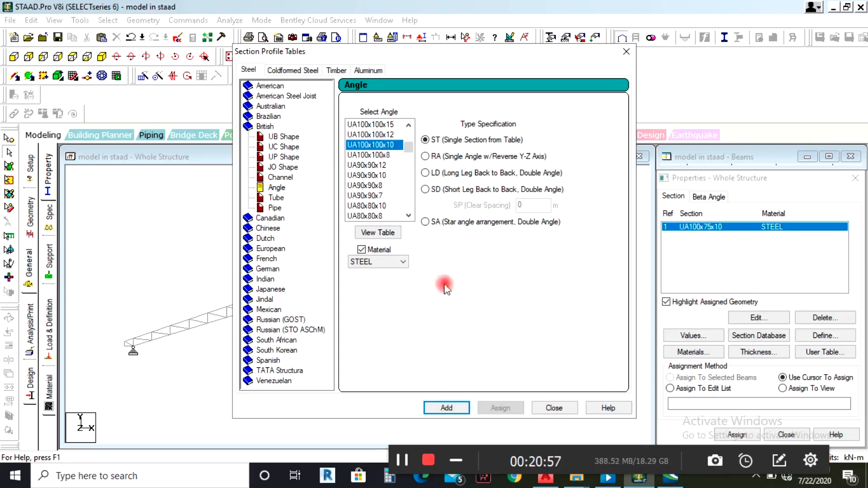
pyautogui.click(445, 407)
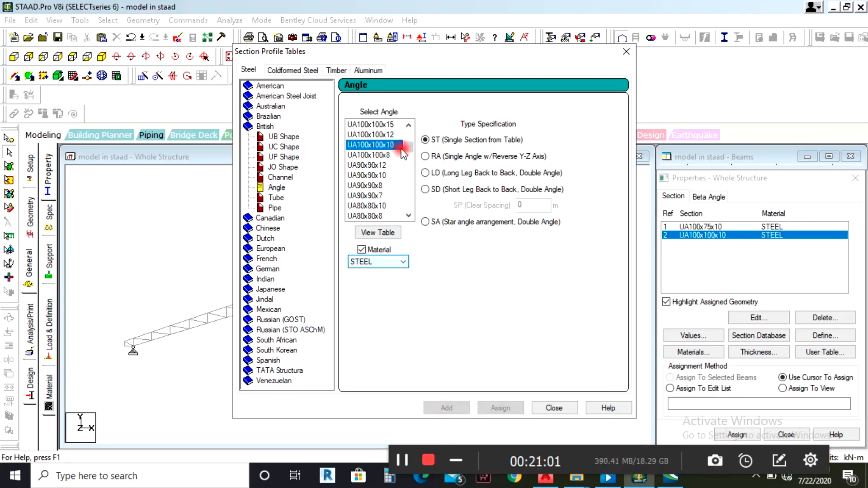
# Add the smaller British equal angle UA75x75x8 in steel as a single-section member property.
pyautogui.scroll(-2, 409, 152)
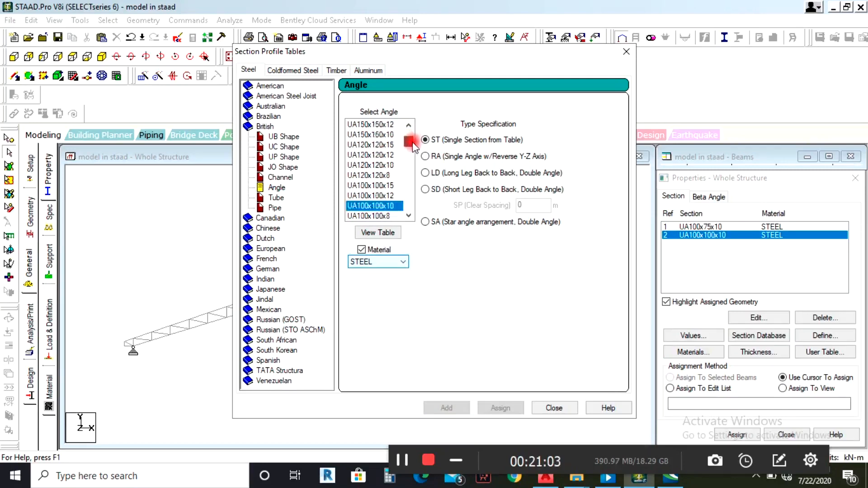
pyautogui.scroll(-1, 416, 159)
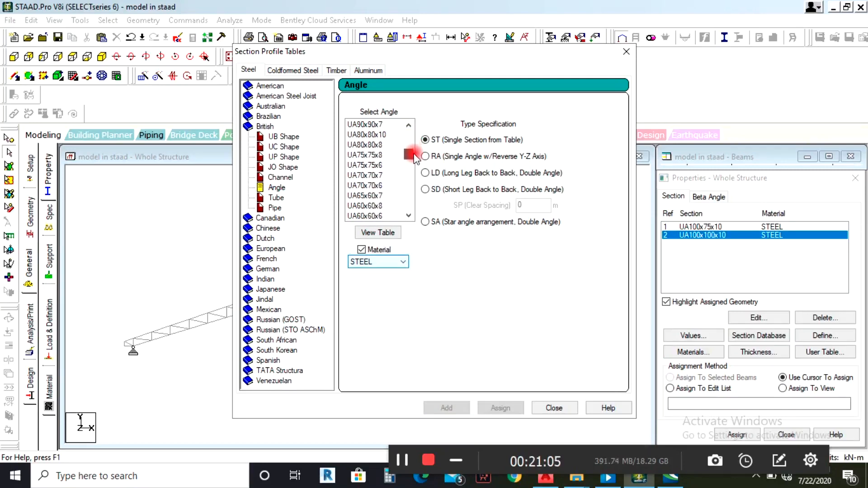
pyautogui.click(375, 155)
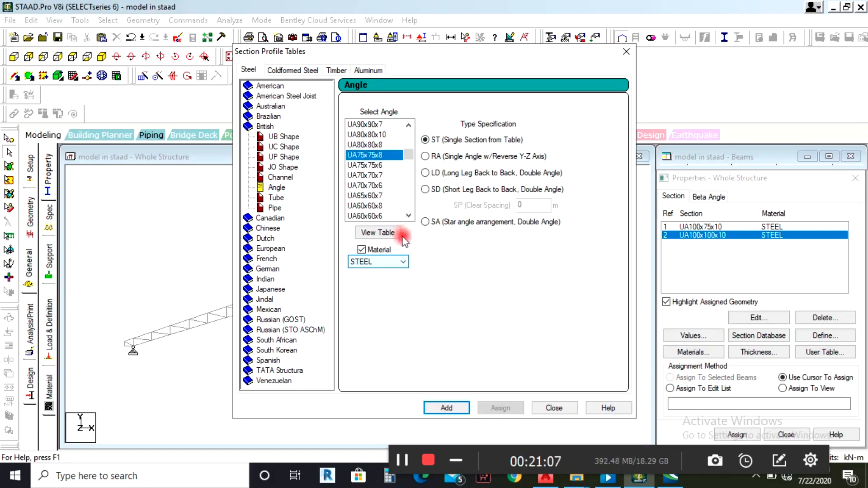
pyautogui.click(452, 408)
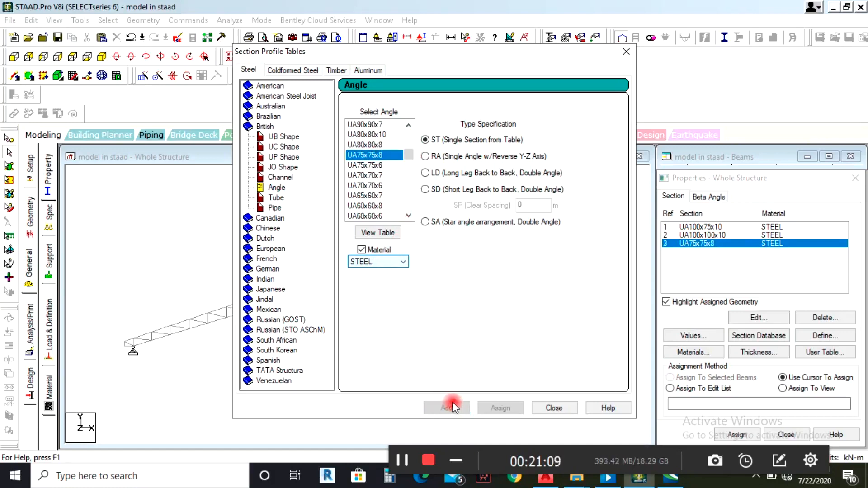
pyautogui.click(286, 69)
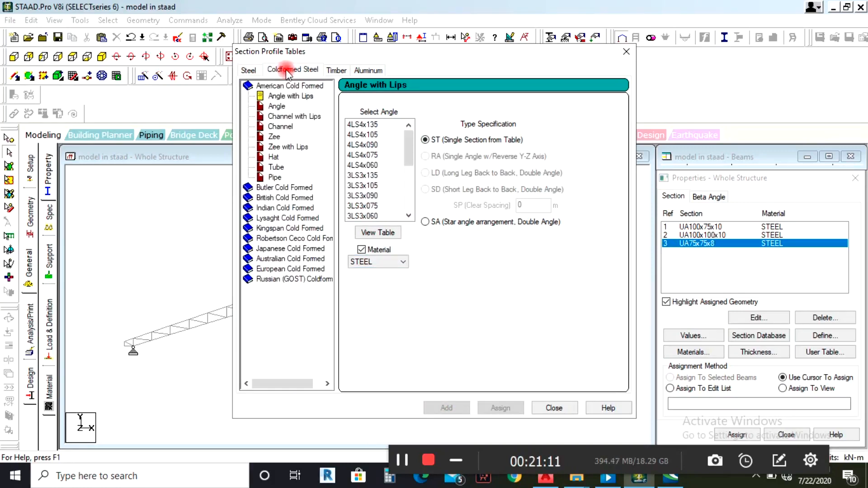
pyautogui.click(259, 71)
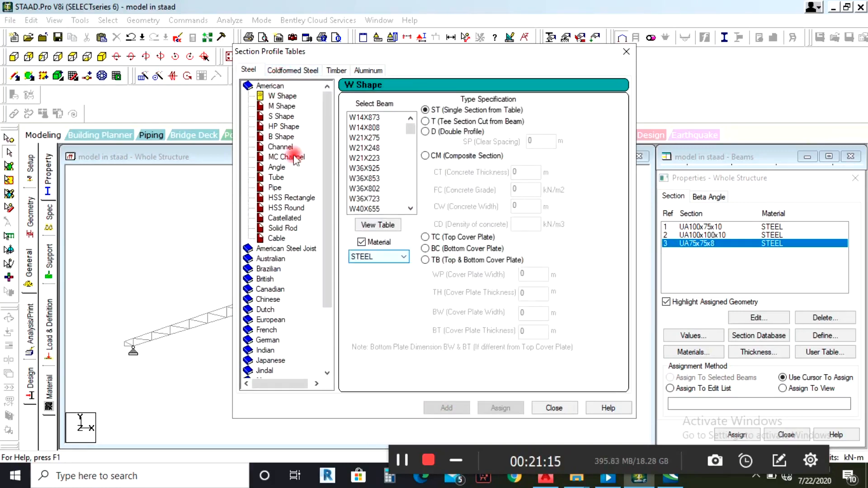
pyautogui.click(401, 459)
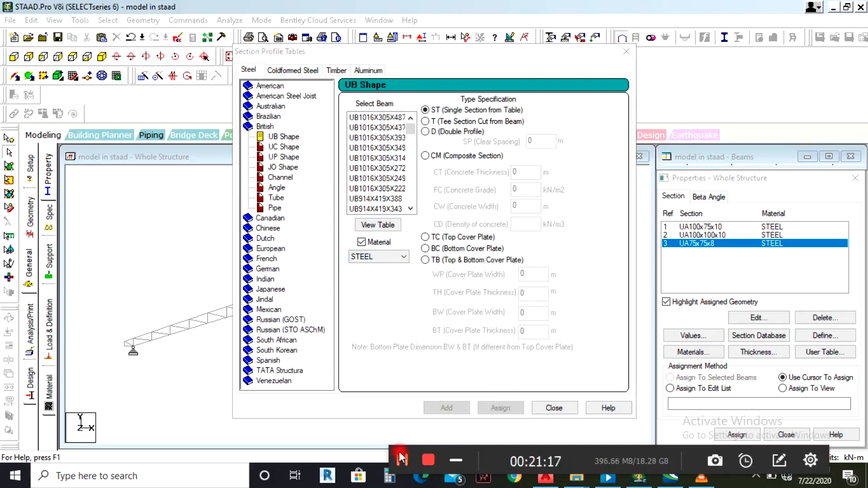
# Add the British single channel section CH100X50X10 in steel to the properties and close the section profile tables.
pyautogui.click(272, 179)
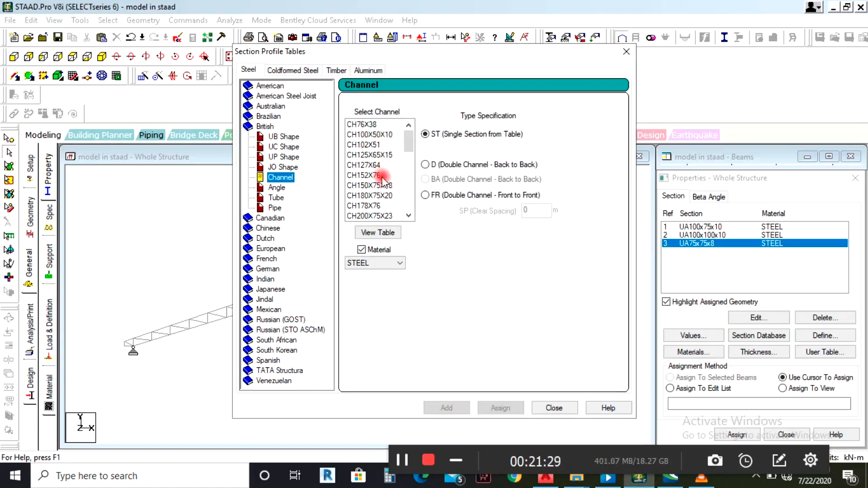
pyautogui.click(359, 186)
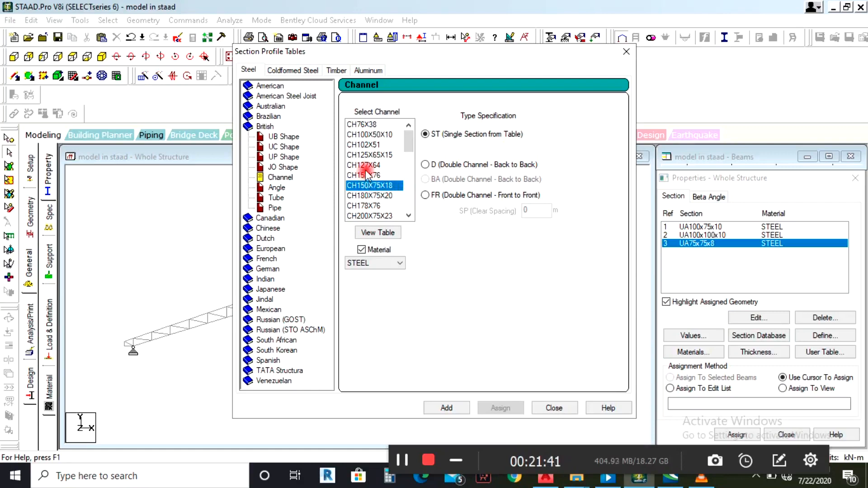
pyautogui.click(363, 135)
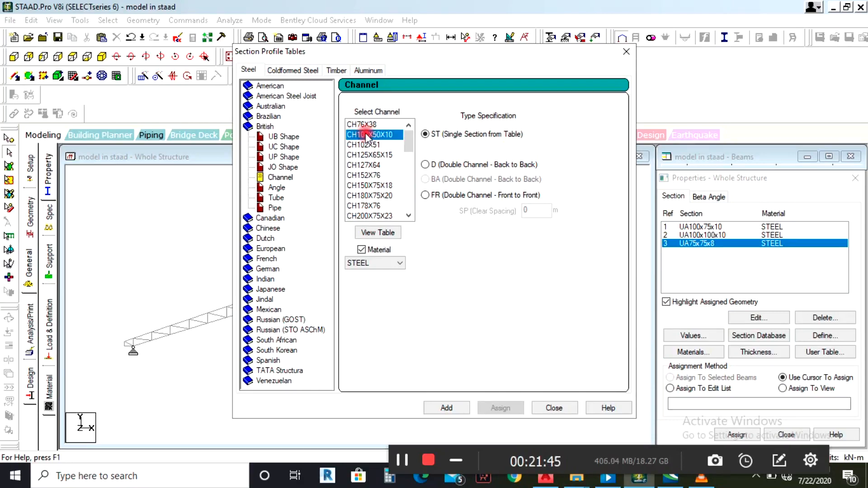
pyautogui.click(445, 408)
pyautogui.click(558, 408)
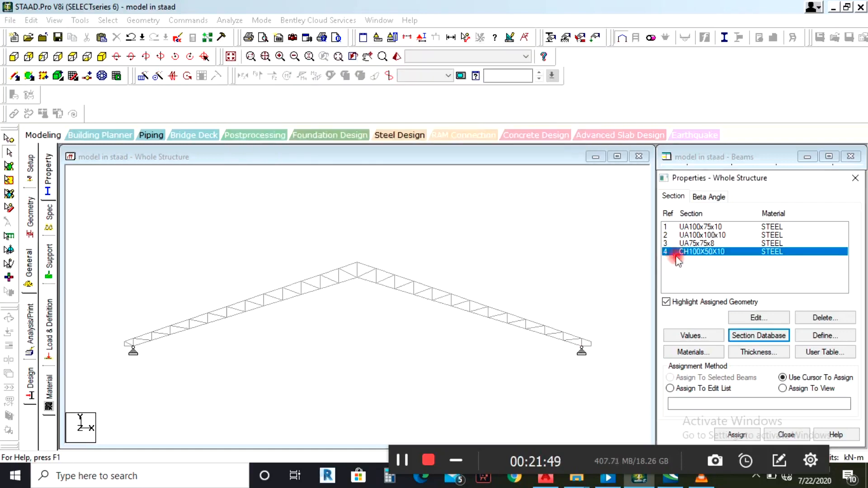
# Delete the UA100x75x10 section from the structure's properties and accept the auto save of the file.
pyautogui.click(701, 227)
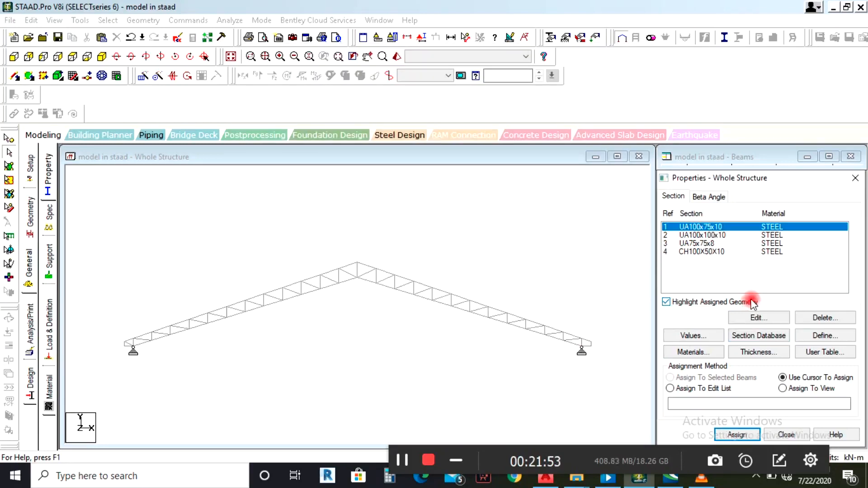
pyautogui.click(811, 318)
pyautogui.click(772, 346)
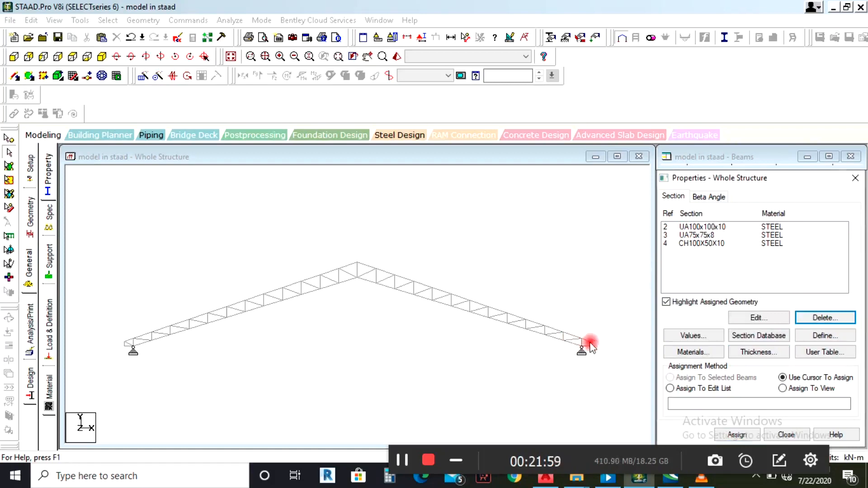
pyautogui.scroll(1, 584, 346)
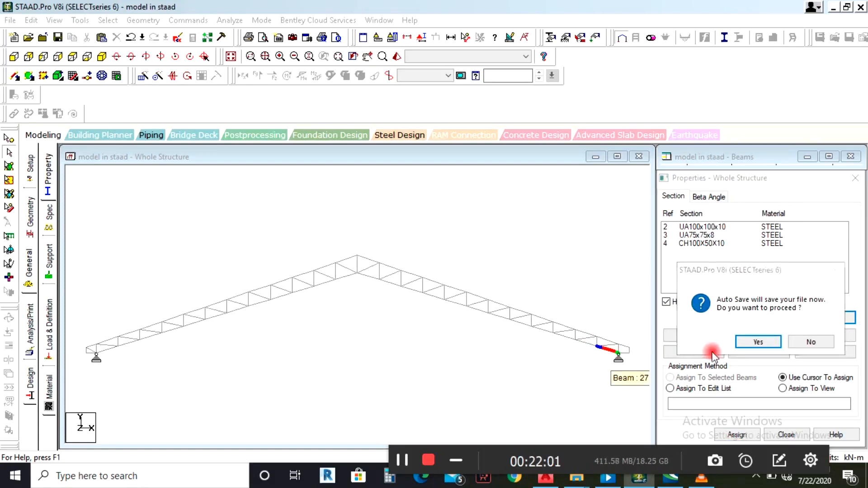
pyautogui.click(754, 342)
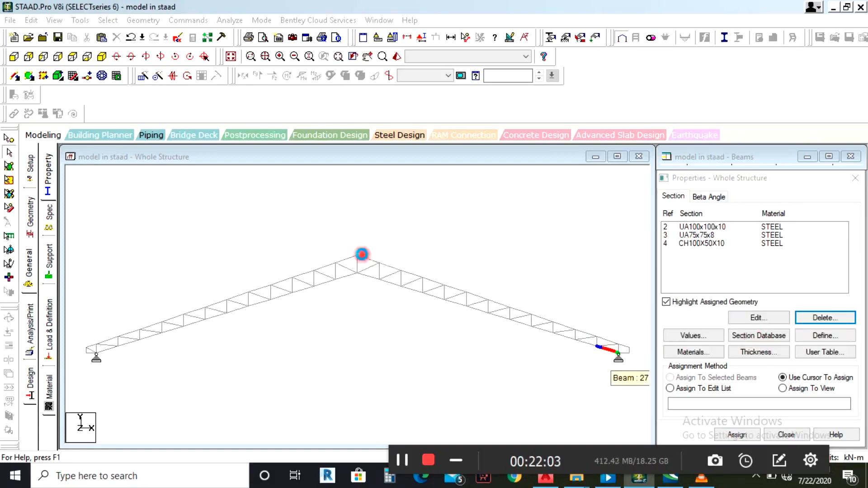
pyautogui.click(357, 254)
pyautogui.click(609, 350)
pyautogui.click(624, 343)
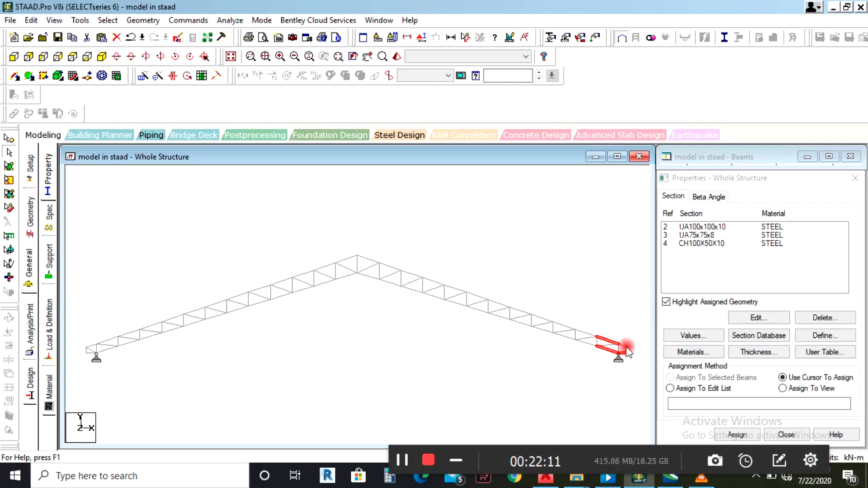
pyautogui.click(586, 333)
pyautogui.click(562, 326)
pyautogui.click(548, 332)
pyautogui.click(538, 317)
pyautogui.click(517, 309)
pyautogui.click(503, 318)
pyautogui.click(496, 302)
pyautogui.click(476, 296)
pyautogui.click(462, 306)
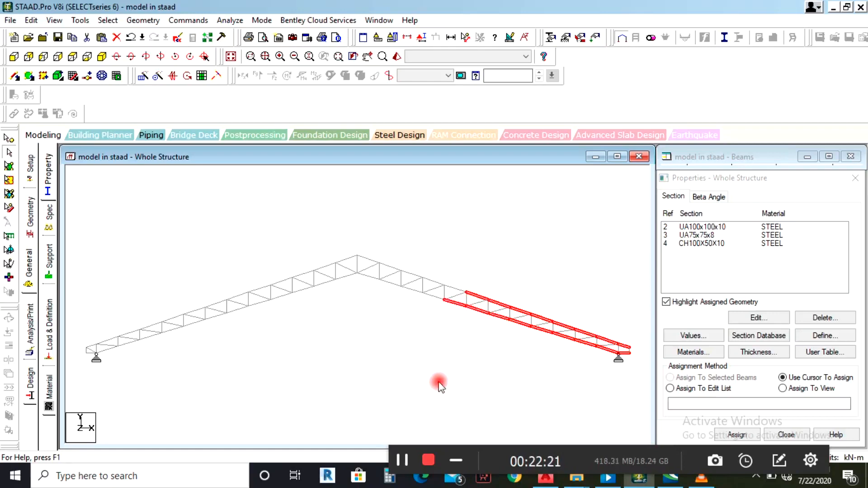
pyautogui.click(429, 296)
pyautogui.click(453, 285)
pyautogui.click(418, 280)
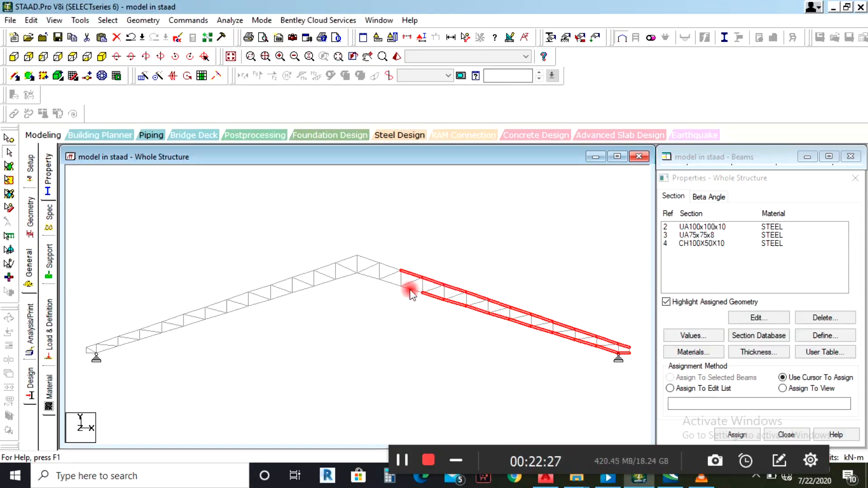
pyautogui.click(387, 269)
pyautogui.click(364, 275)
pyautogui.click(369, 259)
pyautogui.click(326, 266)
pyautogui.click(322, 284)
pyautogui.click(299, 291)
pyautogui.click(300, 274)
pyautogui.click(281, 282)
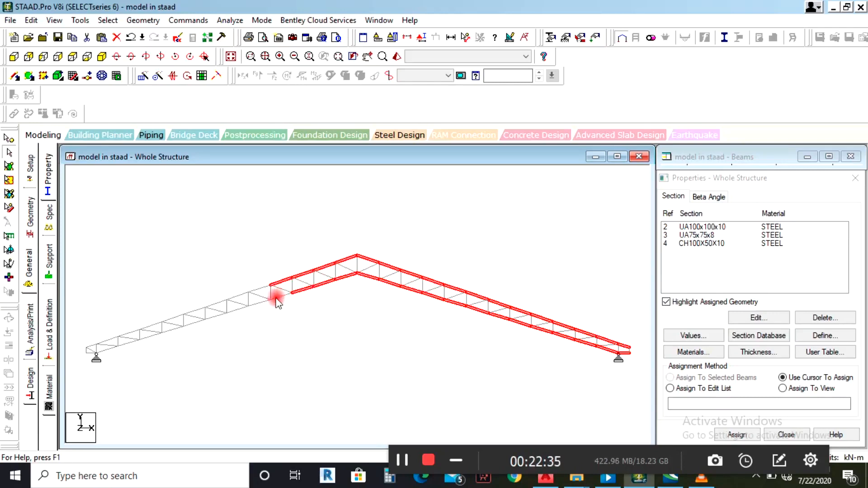
pyautogui.click(259, 300)
pyautogui.click(254, 292)
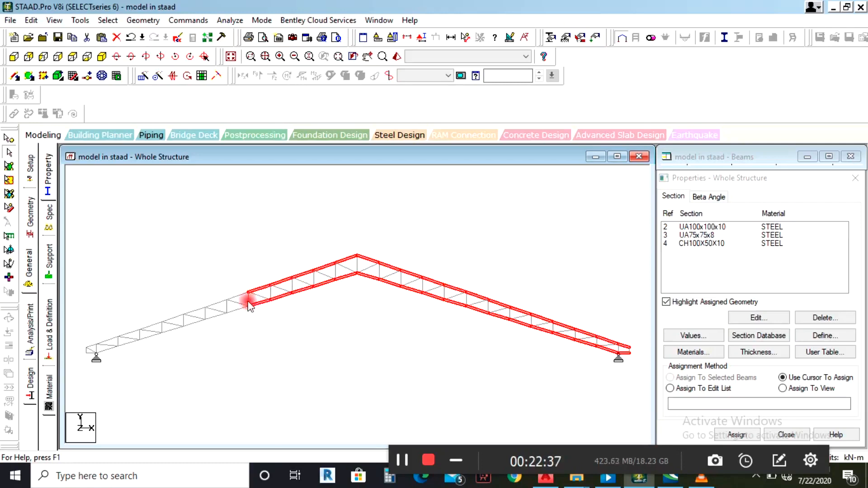
pyautogui.click(239, 308)
pyautogui.click(240, 295)
pyautogui.click(215, 318)
pyautogui.click(194, 311)
pyautogui.click(175, 316)
pyautogui.click(168, 329)
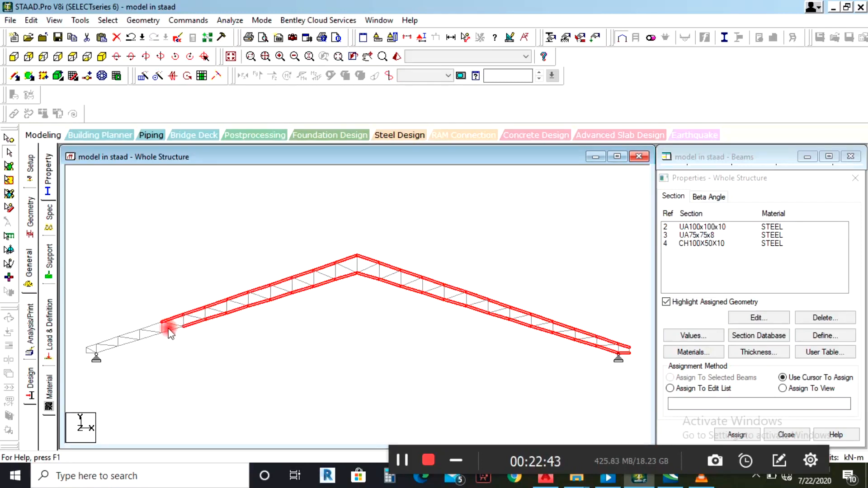
pyautogui.click(151, 329)
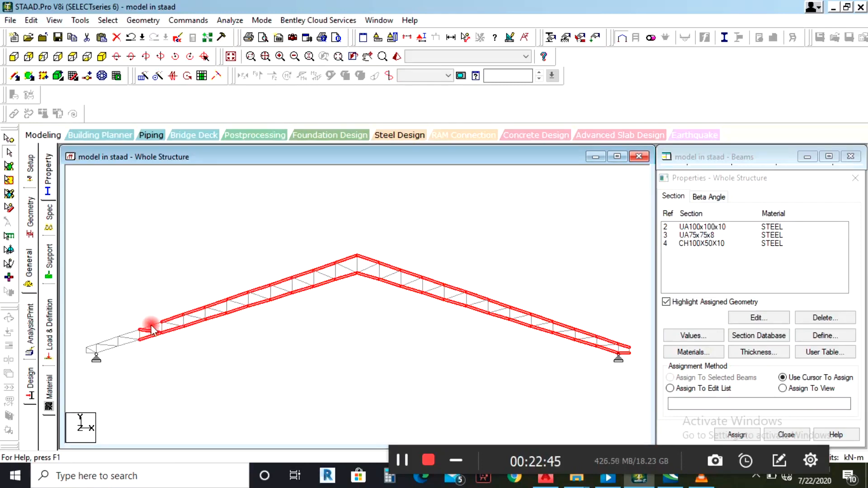
pyautogui.click(131, 340)
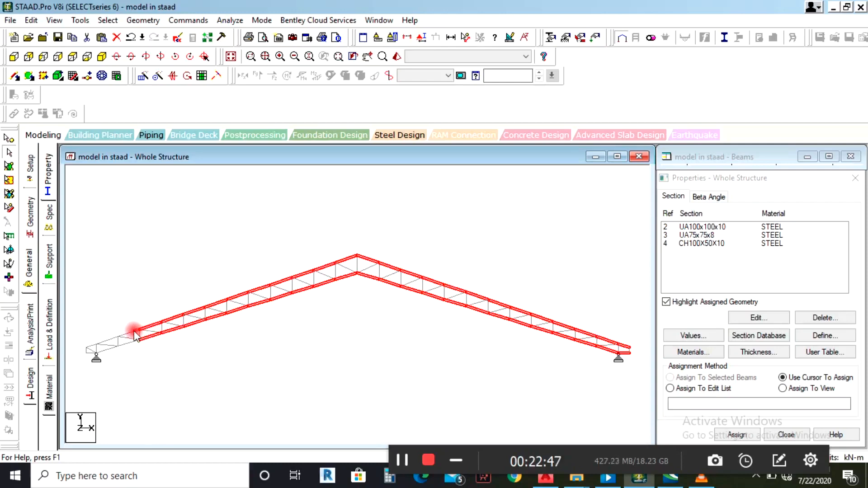
pyautogui.click(107, 338)
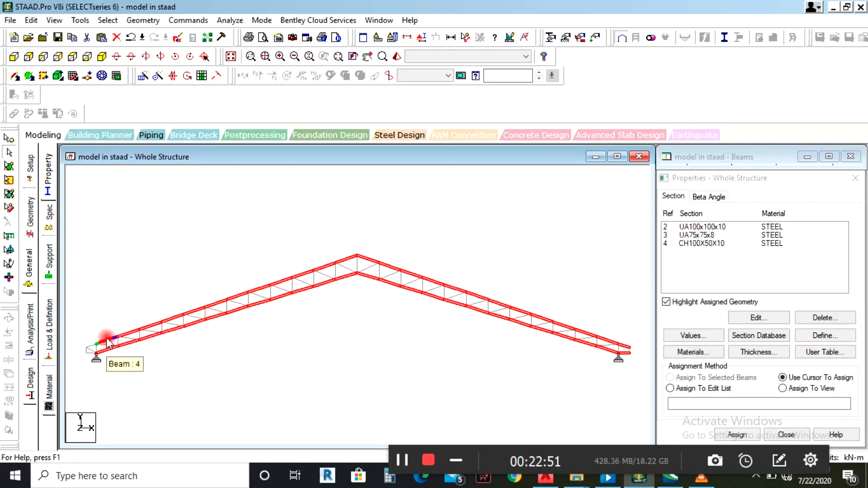
pyautogui.click(90, 351)
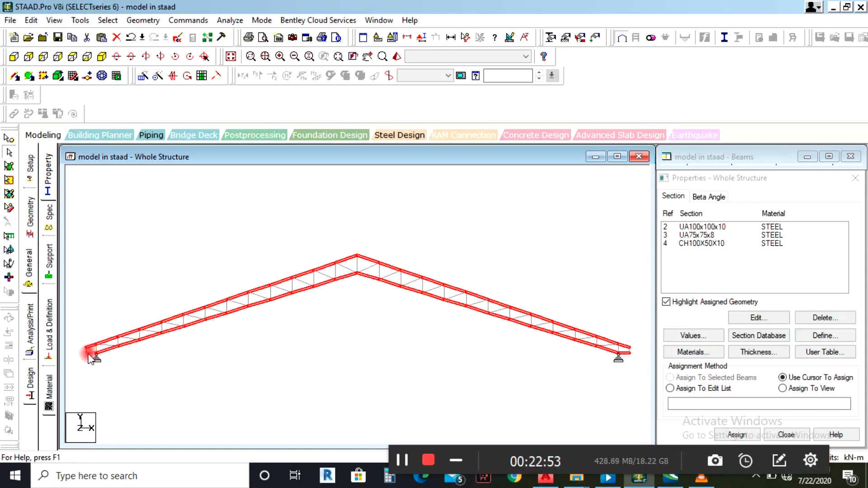
pyautogui.click(107, 348)
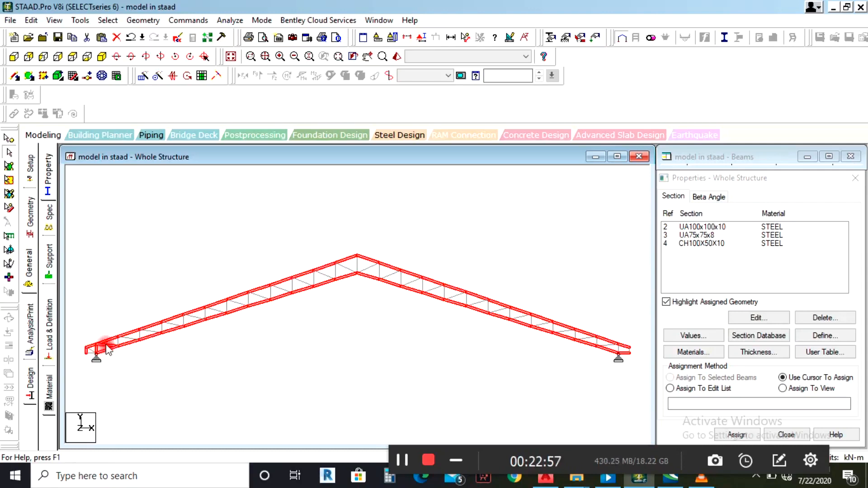
pyautogui.click(111, 343)
pyautogui.click(93, 353)
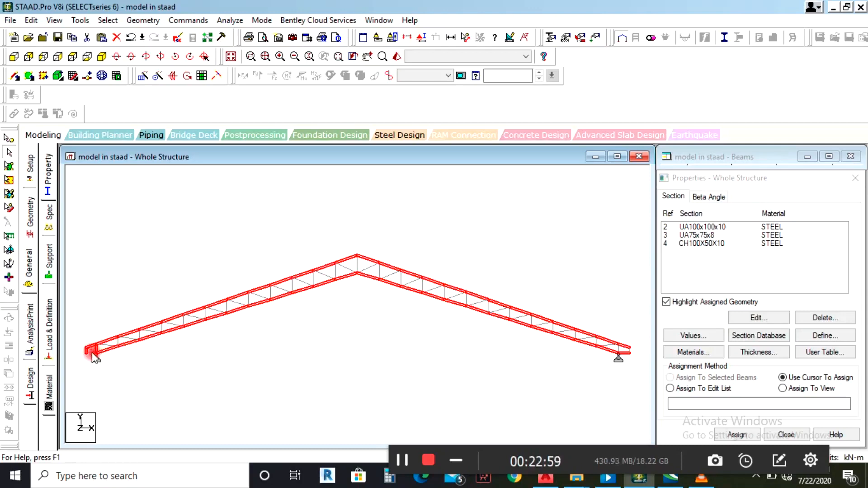
pyautogui.click(93, 351)
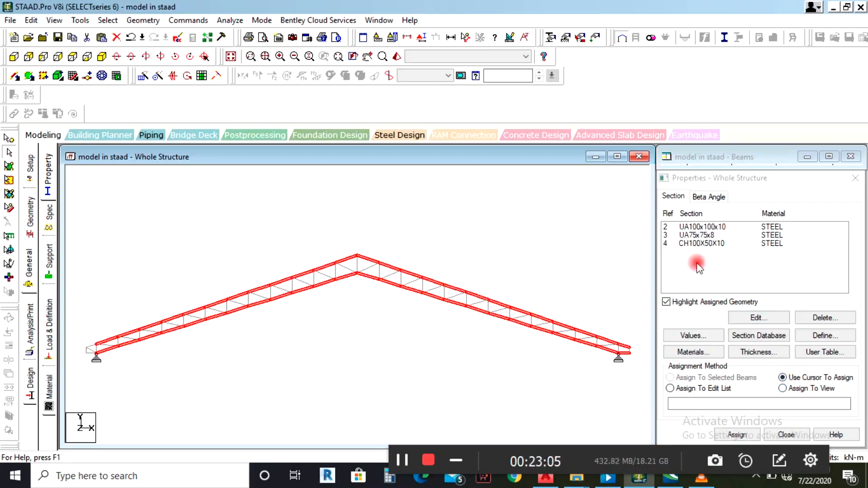
# Assign the UA100x100x10 section to the top and bottom chord members of the right slope and upper left slope, using the selected-beams method.
pyautogui.click(697, 230)
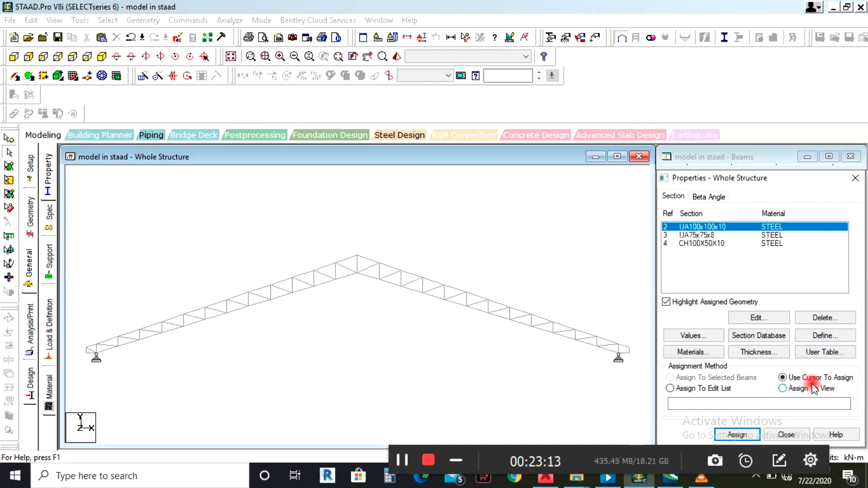
pyautogui.click(610, 352)
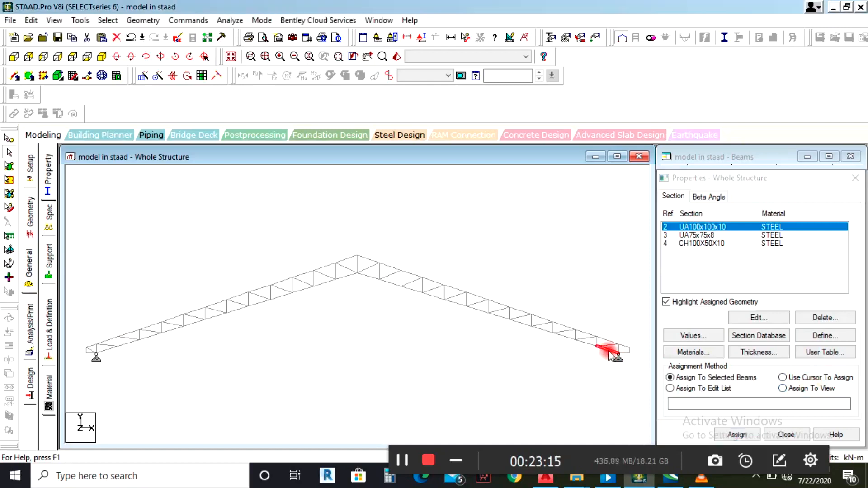
pyautogui.click(611, 344)
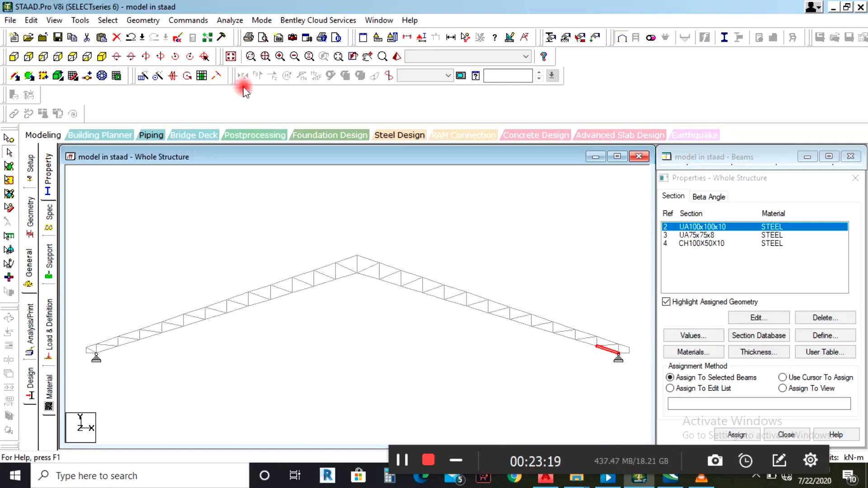
pyautogui.click(250, 56)
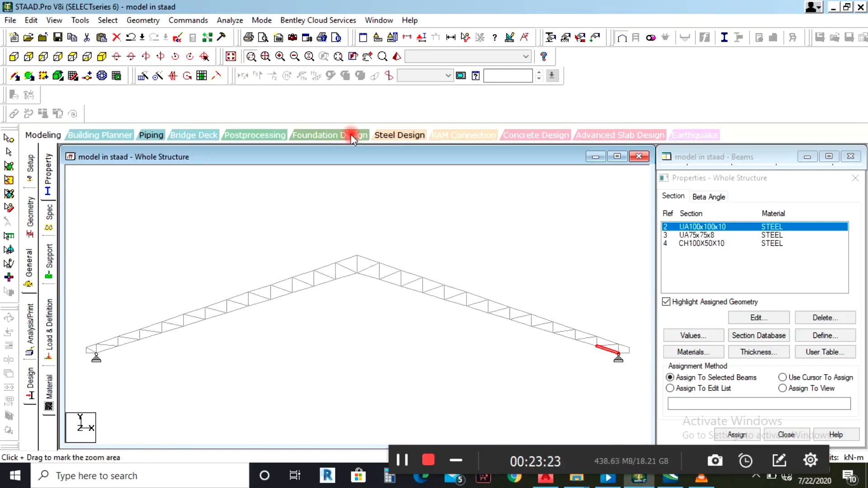
pyautogui.moveTo(337, 229); pyautogui.dragTo(652, 378)
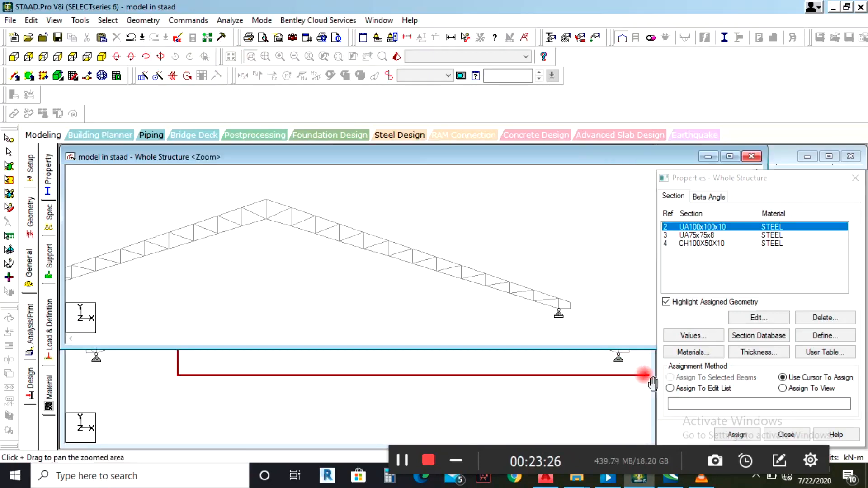
pyautogui.click(545, 300)
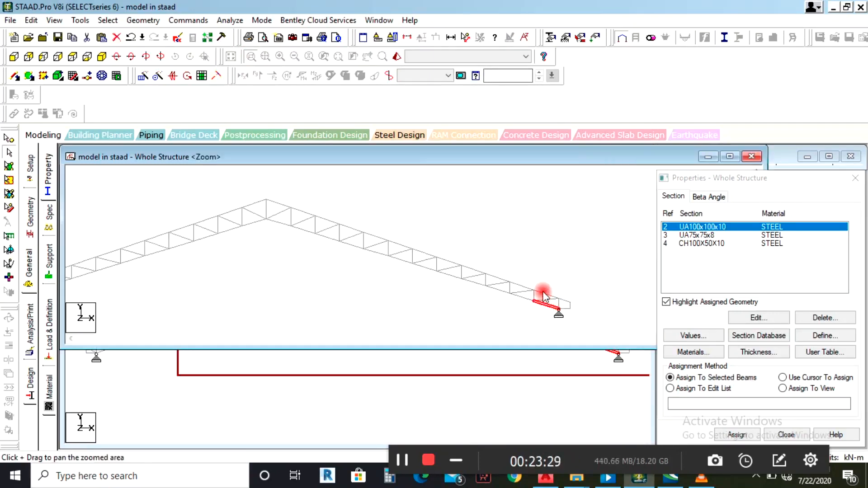
pyautogui.keyDown('ctrl'); pyautogui.click(564, 299); pyautogui.keyUp('ctrl')
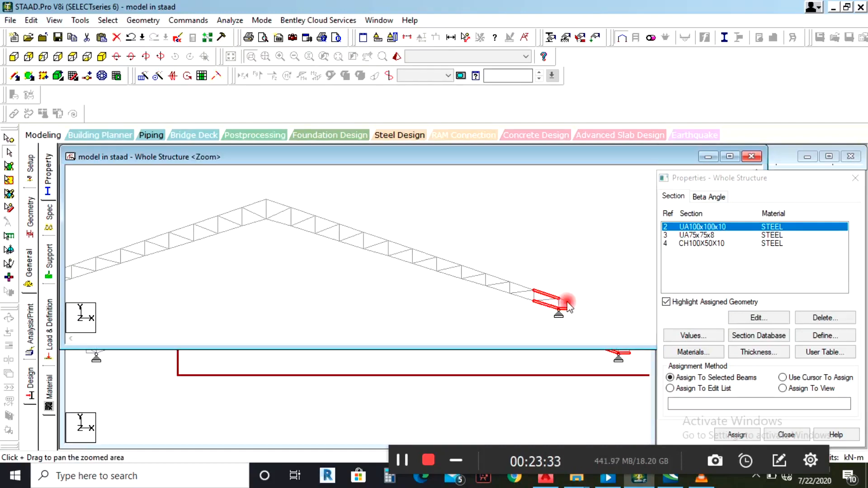
pyautogui.keyDown('ctrl'); pyautogui.click(523, 286); pyautogui.keyUp('ctrl')
pyautogui.keyDown('ctrl'); pyautogui.click(497, 290); pyautogui.keyUp('ctrl')
pyautogui.keyDown('ctrl'); pyautogui.click(494, 278); pyautogui.keyUp('ctrl')
pyautogui.keyDown('ctrl'); pyautogui.click(477, 283); pyautogui.keyUp('ctrl')
pyautogui.keyDown('ctrl'); pyautogui.click(451, 276); pyautogui.keyUp('ctrl')
pyautogui.keyDown('ctrl'); pyautogui.click(448, 262); pyautogui.keyUp('ctrl')
pyautogui.keyDown('ctrl'); pyautogui.click(425, 268); pyautogui.keyUp('ctrl')
pyautogui.keyDown('ctrl'); pyautogui.click(423, 255); pyautogui.keyUp('ctrl')
pyautogui.keyDown('ctrl'); pyautogui.click(402, 260); pyautogui.keyUp('ctrl')
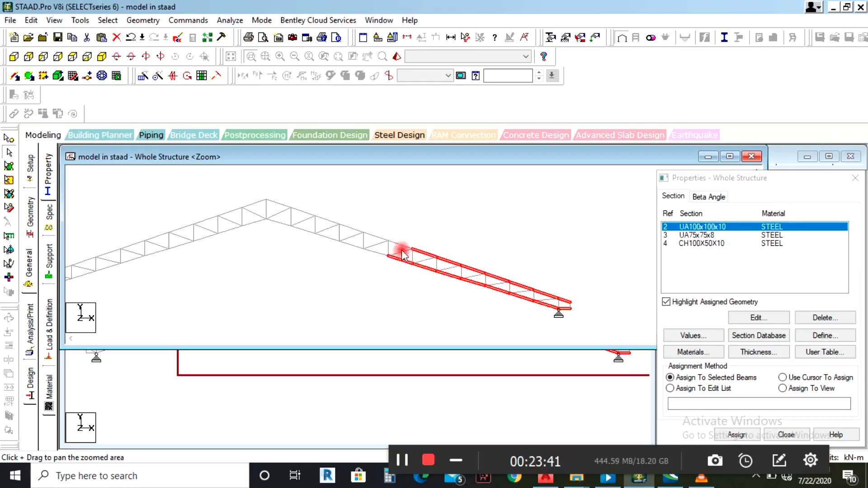
pyautogui.keyDown('ctrl'); pyautogui.click(367, 235); pyautogui.keyUp('ctrl')
pyautogui.keyDown('ctrl'); pyautogui.click(351, 244); pyautogui.keyUp('ctrl')
pyautogui.keyDown('ctrl'); pyautogui.click(351, 230); pyautogui.keyUp('ctrl')
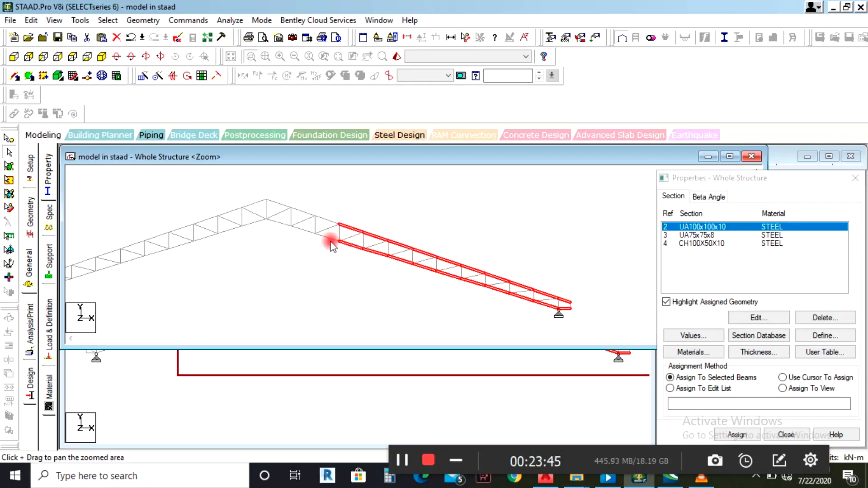
pyautogui.keyDown('ctrl'); pyautogui.click(322, 220); pyautogui.keyUp('ctrl')
pyautogui.keyDown('ctrl'); pyautogui.click(303, 211); pyautogui.keyUp('ctrl')
pyautogui.keyDown('ctrl'); pyautogui.click(283, 223); pyautogui.keyUp('ctrl')
pyautogui.keyDown('ctrl'); pyautogui.click(280, 204); pyautogui.keyUp('ctrl')
pyautogui.keyDown('ctrl'); pyautogui.click(249, 205); pyautogui.keyUp('ctrl')
pyautogui.keyDown('ctrl'); pyautogui.click(227, 230); pyautogui.keyUp('ctrl')
pyautogui.keyDown('ctrl'); pyautogui.click(228, 213); pyautogui.keyUp('ctrl')
pyautogui.keyDown('ctrl'); pyautogui.click(206, 237); pyautogui.keyUp('ctrl')
pyautogui.keyDown('ctrl'); pyautogui.click(204, 219); pyautogui.keyUp('ctrl')
pyautogui.keyDown('ctrl'); pyautogui.click(180, 229); pyautogui.keyUp('ctrl')
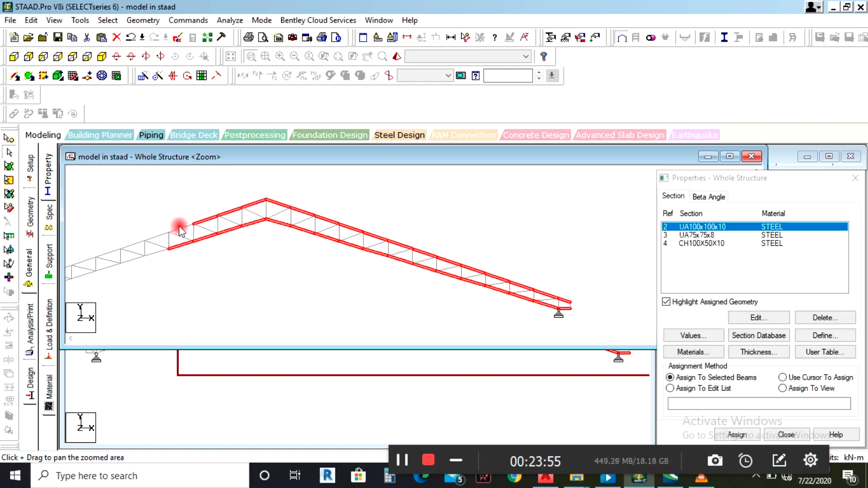
pyautogui.keyDown('ctrl'); pyautogui.click(155, 237); pyautogui.keyUp('ctrl')
pyautogui.keyDown('ctrl'); pyautogui.click(135, 244); pyautogui.keyUp('ctrl')
pyautogui.keyDown('ctrl'); pyautogui.click(130, 258); pyautogui.keyUp('ctrl')
pyautogui.keyDown('ctrl'); pyautogui.click(110, 265); pyautogui.keyUp('ctrl')
pyautogui.keyDown('ctrl'); pyautogui.click(109, 252); pyautogui.keyUp('ctrl')
pyautogui.keyDown('ctrl'); pyautogui.click(86, 261); pyautogui.keyUp('ctrl')
pyautogui.keyDown('ctrl'); pyautogui.click(82, 271); pyautogui.keyUp('ctrl')
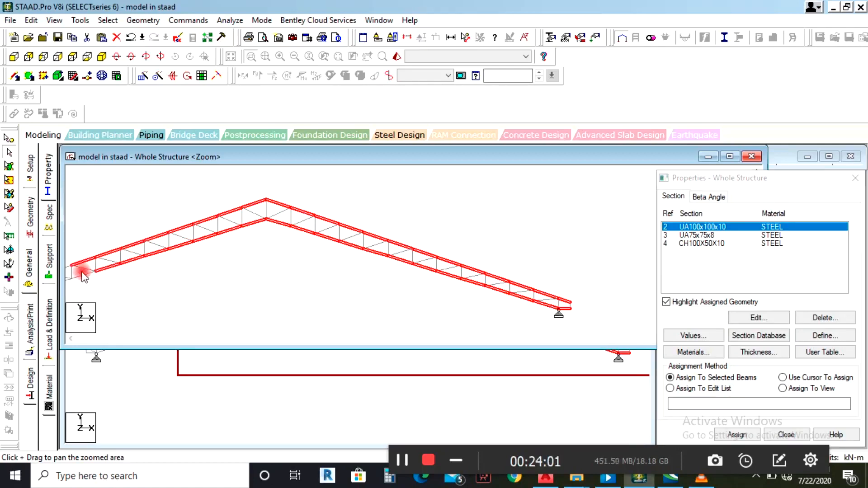
pyautogui.click(736, 435)
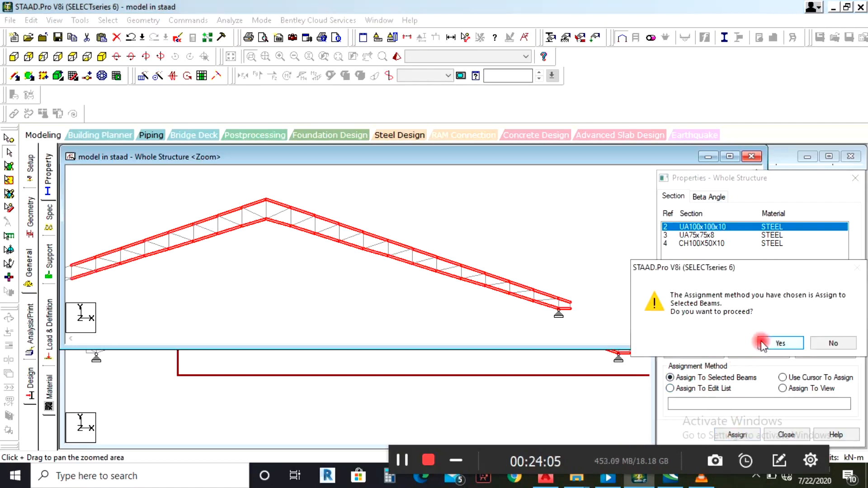
pyautogui.click(723, 344)
pyautogui.scroll(-1, 586, 234)
pyautogui.scroll(-1, 86, 293)
pyautogui.scroll(-1, 325, 254)
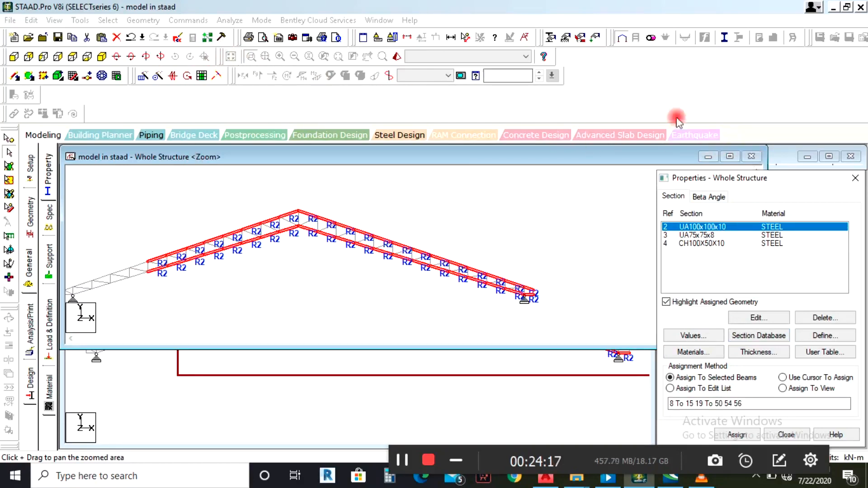
# Assign the UA100x100x10 section to the remaining top and bottom chord members at the truss's left end, including the overhang.
pyautogui.click(751, 156)
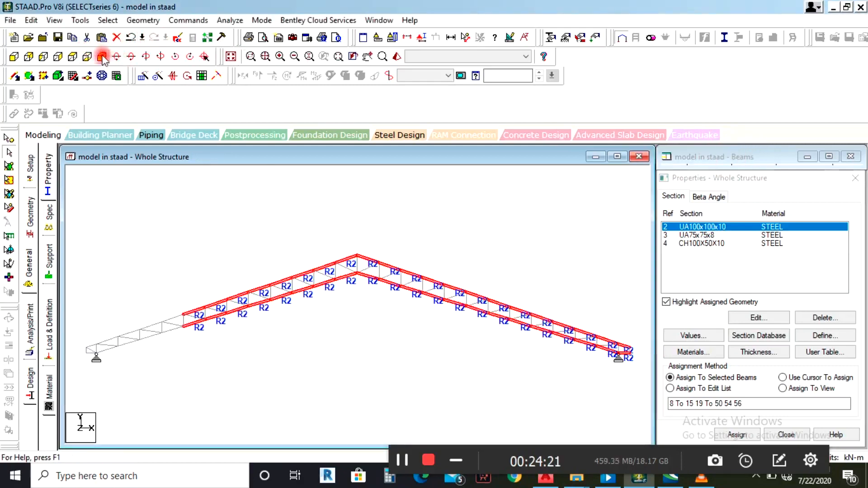
pyautogui.click(251, 57)
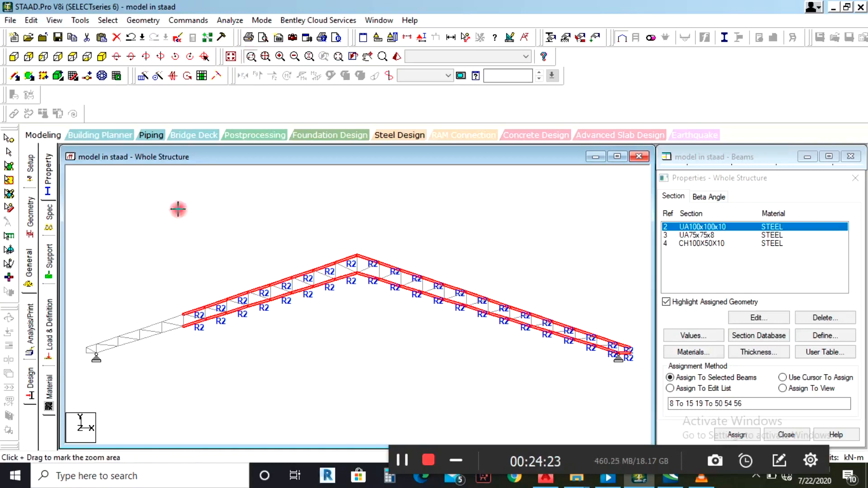
pyautogui.moveTo(67, 269); pyautogui.dragTo(262, 397)
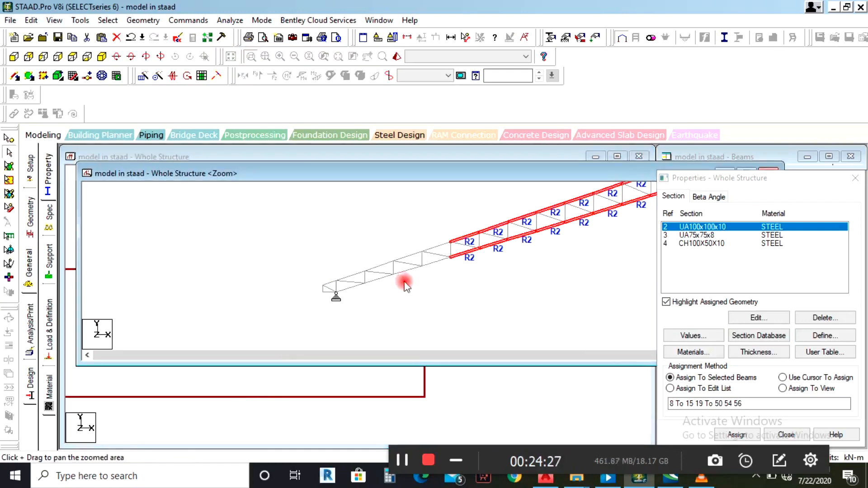
pyautogui.click(440, 256)
pyautogui.keyDown('ctrl'); pyautogui.click(421, 253); pyautogui.keyUp('ctrl')
pyautogui.keyDown('ctrl'); pyautogui.click(412, 254); pyautogui.keyUp('ctrl')
pyautogui.keyDown('ctrl'); pyautogui.click(406, 270); pyautogui.keyUp('ctrl')
pyautogui.keyDown('ctrl'); pyautogui.click(385, 276); pyautogui.keyUp('ctrl')
pyautogui.keyDown('ctrl'); pyautogui.click(382, 273); pyautogui.keyUp('ctrl')
pyautogui.keyDown('ctrl'); pyautogui.click(365, 273); pyautogui.keyUp('ctrl')
pyautogui.keyDown('ctrl'); pyautogui.click(334, 290); pyautogui.keyUp('ctrl')
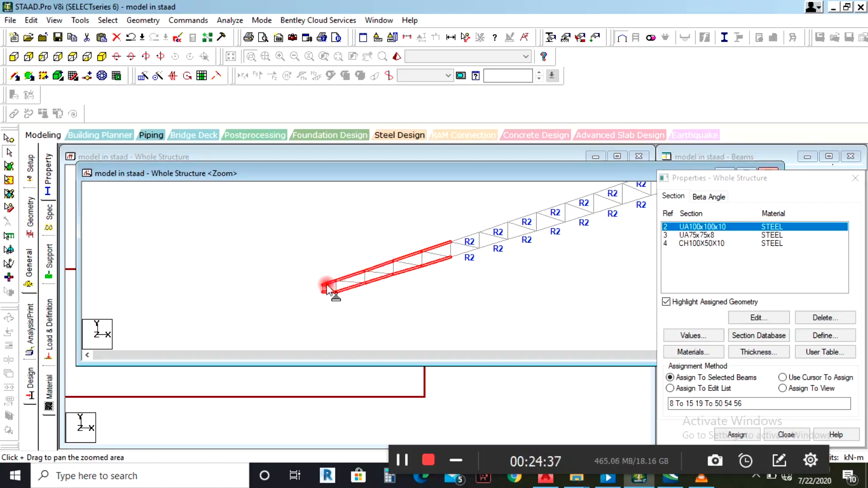
pyautogui.click(737, 436)
pyautogui.click(775, 342)
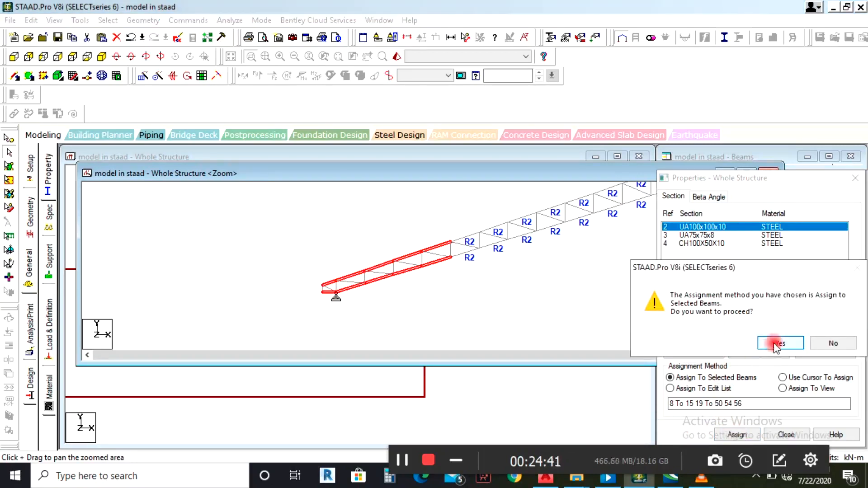
# Assign the UA75x75x8 section to the vertical and diagonal web members at the truss's left end, using the selected-beams method.
pyautogui.scroll(5, 355, 283)
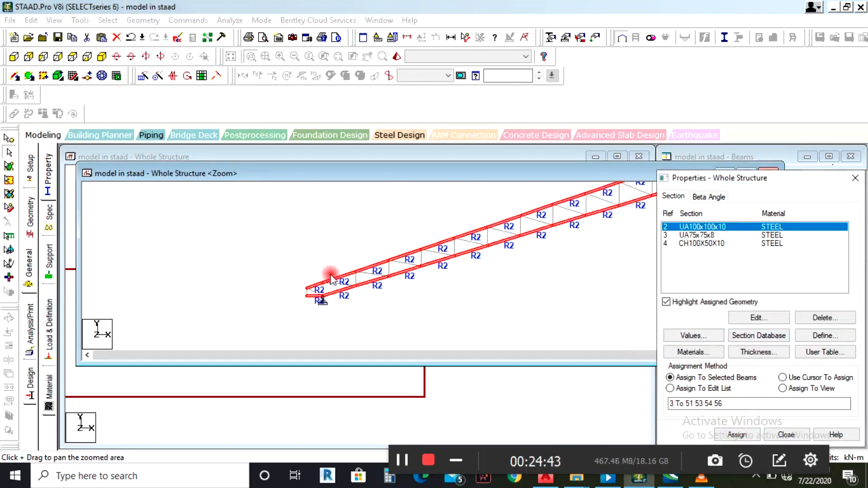
pyautogui.scroll(1, 232, 314)
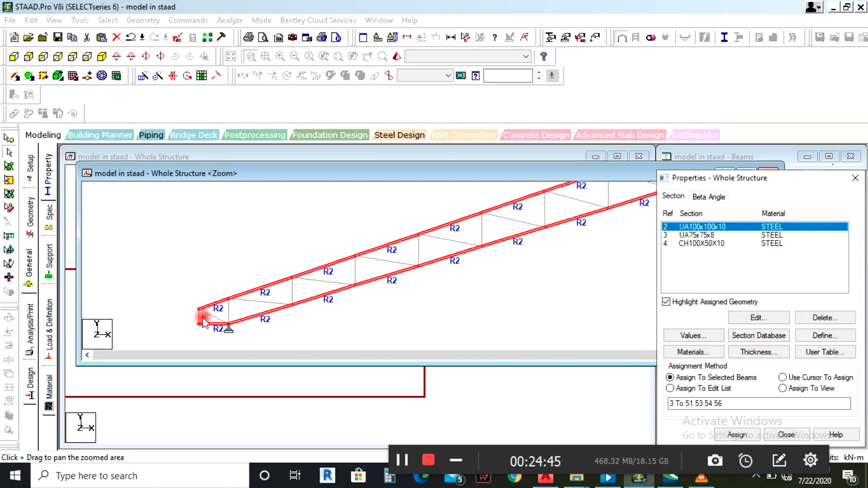
pyautogui.click(210, 321)
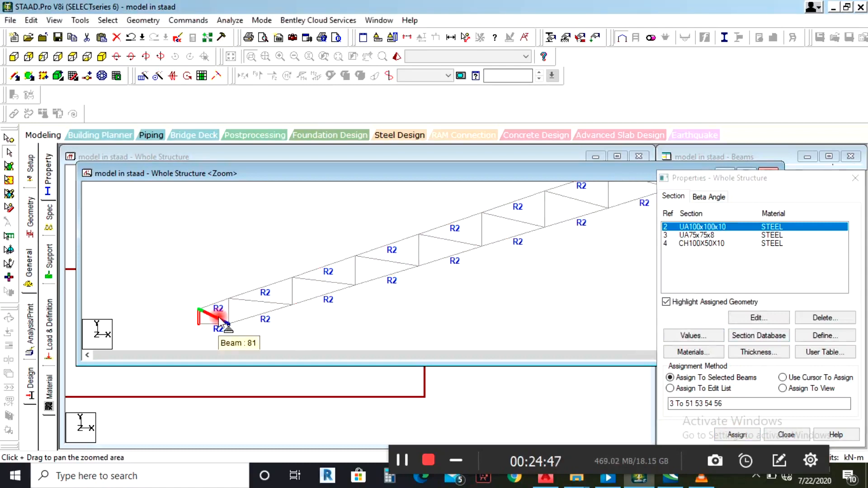
pyautogui.click(700, 236)
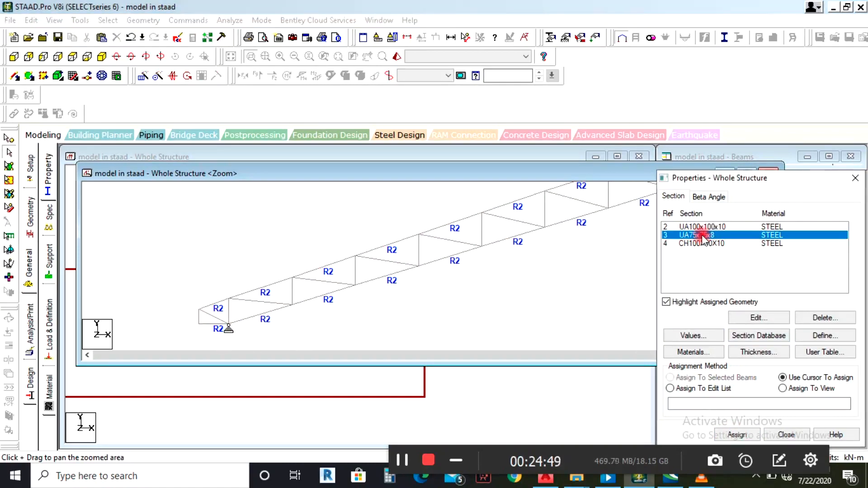
pyautogui.click(202, 319)
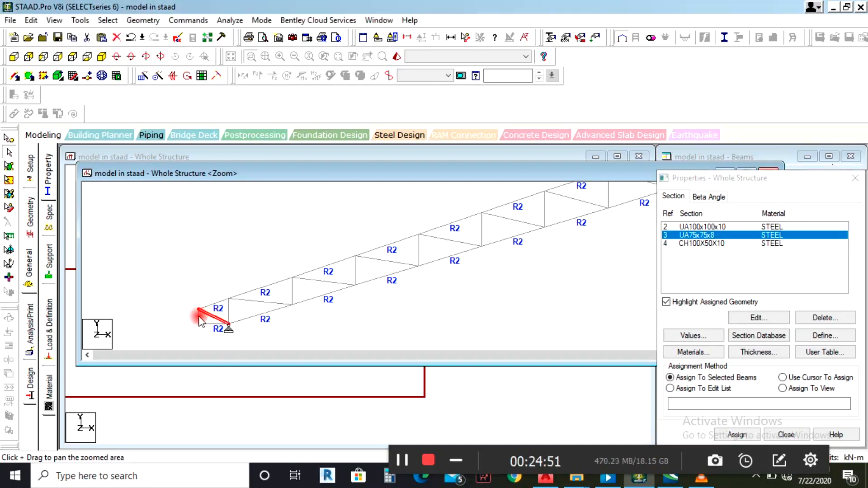
pyautogui.moveTo(201, 320)
pyautogui.mouseDown()
pyautogui.moveTo(258, 295)
pyautogui.moveTo(295, 294)
pyautogui.moveTo(415, 257)
pyautogui.moveTo(453, 233)
pyautogui.moveTo(469, 240)
pyautogui.moveTo(539, 222)
pyautogui.moveTo(575, 199)
pyautogui.moveTo(619, 195)
pyautogui.moveTo(609, 194)
pyautogui.mouseUp()
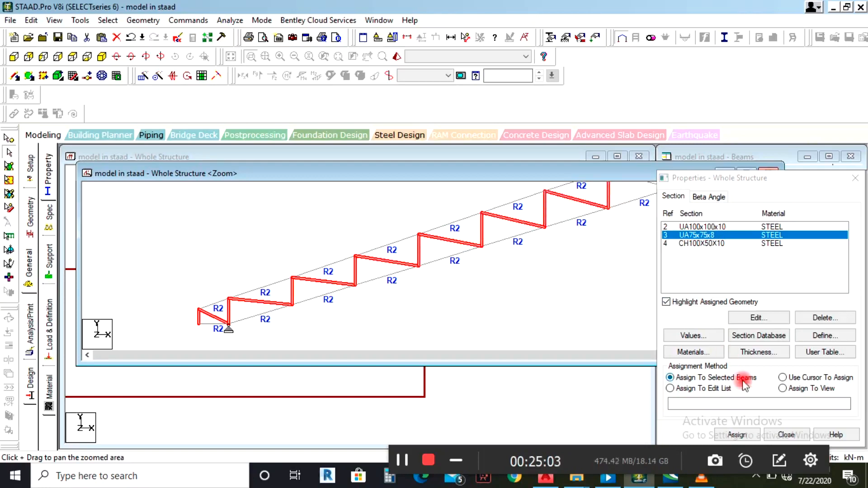
pyautogui.click(737, 435)
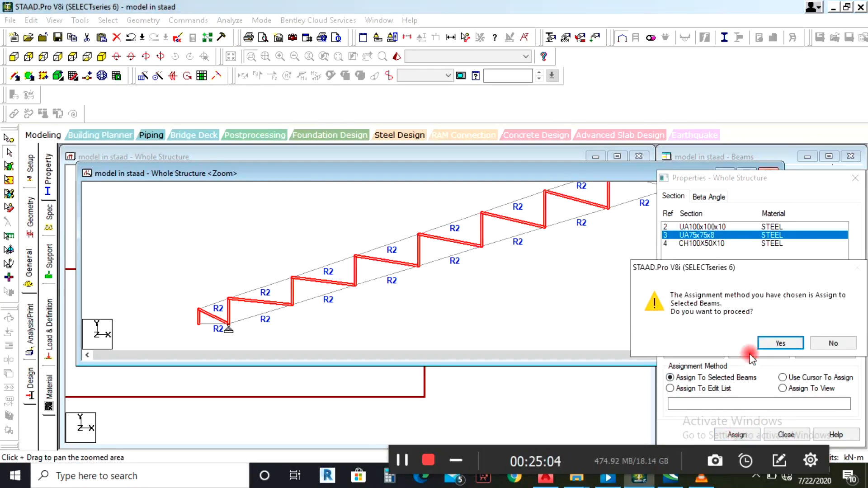
pyautogui.click(771, 342)
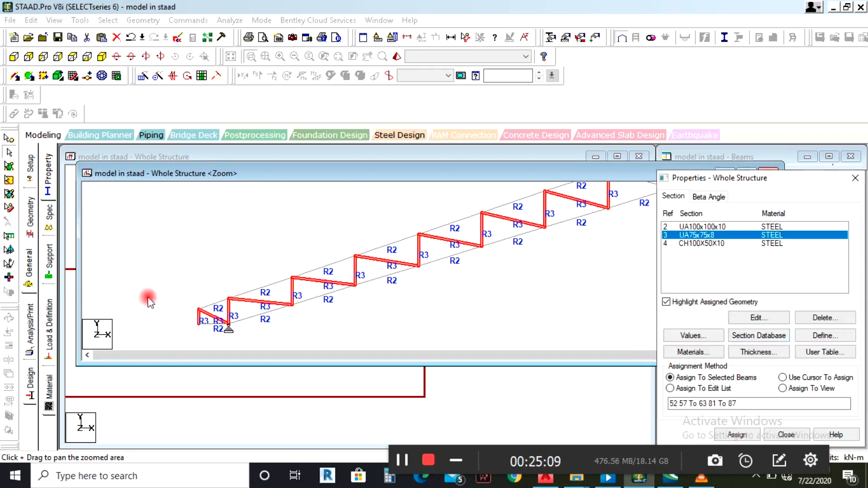
# Assign the UA75x75x8 section to the remaining web members of the left slope, the ridge vertical and the upper right slope's web members.
pyautogui.scroll(-3, 147, 300)
pyautogui.scroll(-4, 140, 289)
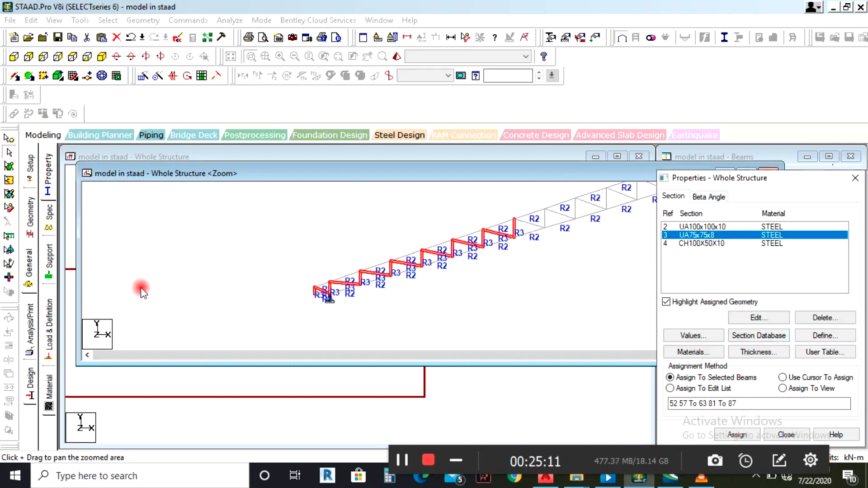
pyautogui.scroll(3, 563, 225)
pyautogui.scroll(-3, 349, 248)
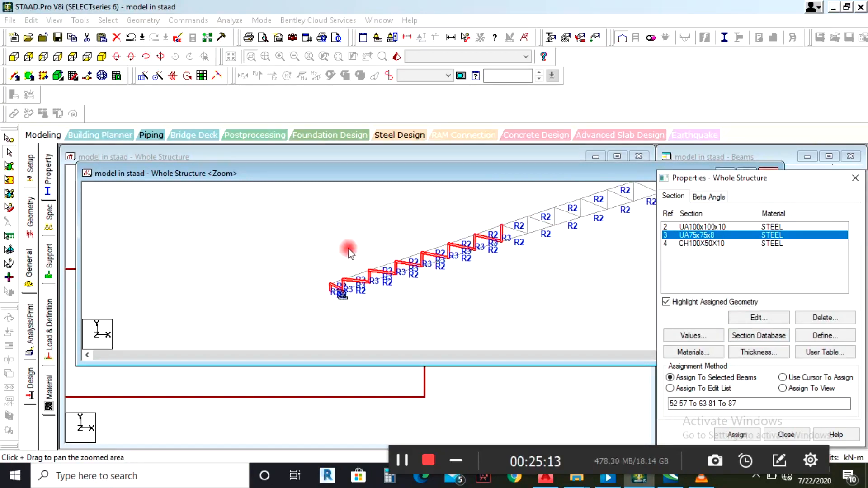
pyautogui.moveTo(577, 176); pyautogui.dragTo(320, 207)
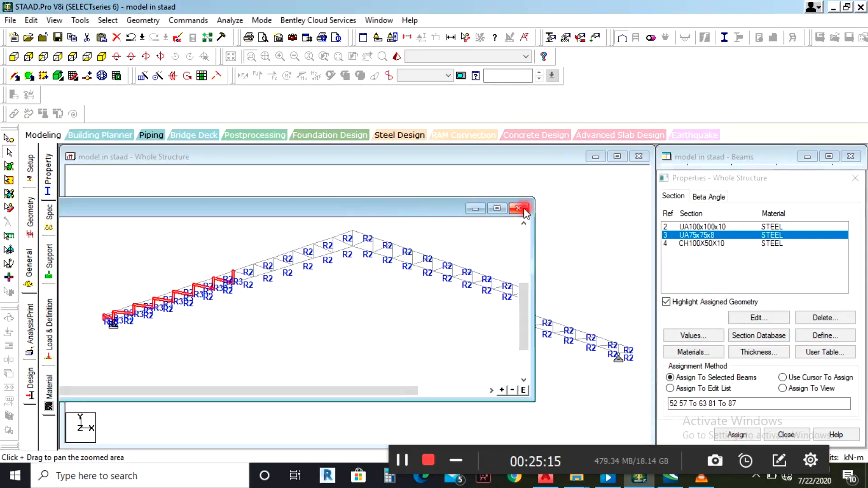
pyautogui.click(517, 208)
pyautogui.click(251, 56)
pyautogui.moveTo(192, 227); pyautogui.dragTo(498, 338)
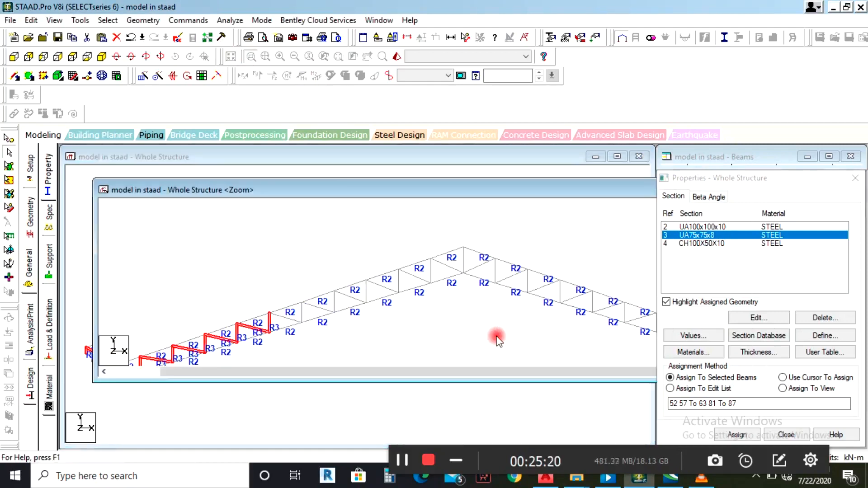
pyautogui.click(286, 318)
pyautogui.keyDown('ctrl'); pyautogui.click(329, 308); pyautogui.keyUp('ctrl')
pyautogui.keyDown('ctrl'); pyautogui.click(333, 302); pyautogui.keyUp('ctrl')
pyautogui.keyDown('ctrl'); pyautogui.click(348, 299); pyautogui.keyUp('ctrl')
pyautogui.keyDown('ctrl'); pyautogui.click(365, 291); pyautogui.keyUp('ctrl')
pyautogui.keyDown('ctrl'); pyautogui.click(373, 284); pyautogui.keyUp('ctrl')
pyautogui.keyDown('ctrl'); pyautogui.click(398, 280); pyautogui.keyUp('ctrl')
pyautogui.keyDown('ctrl'); pyautogui.click(414, 277); pyautogui.keyUp('ctrl')
pyautogui.keyDown('ctrl'); pyautogui.click(430, 270); pyautogui.keyUp('ctrl')
pyautogui.keyDown('ctrl'); pyautogui.click(448, 265); pyautogui.keyUp('ctrl')
pyautogui.keyDown('ctrl'); pyautogui.click(479, 266); pyautogui.keyUp('ctrl')
pyautogui.keyDown('ctrl'); pyautogui.click(496, 271); pyautogui.keyUp('ctrl')
pyautogui.keyDown('ctrl'); pyautogui.click(508, 277); pyautogui.keyUp('ctrl')
pyautogui.keyDown('ctrl'); pyautogui.click(529, 282); pyautogui.keyUp('ctrl')
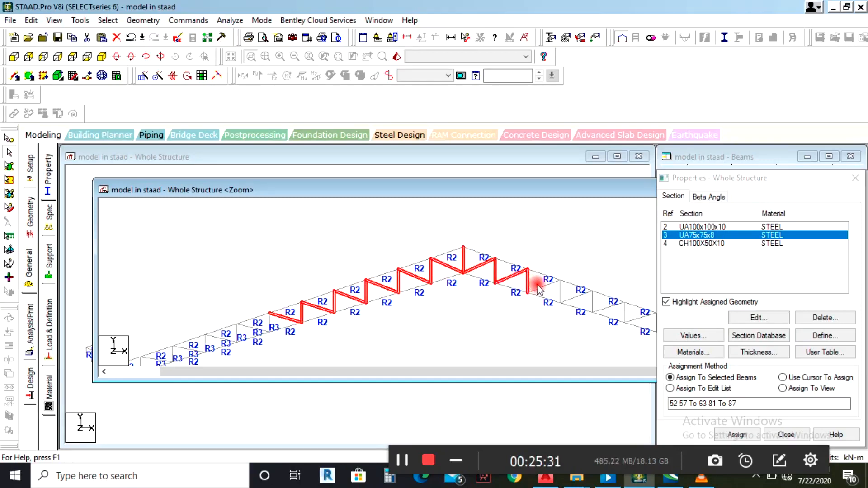
pyautogui.keyDown('ctrl'); pyautogui.click(585, 298); pyautogui.keyUp('ctrl')
pyautogui.keyDown('ctrl'); pyautogui.click(625, 313); pyautogui.keyUp('ctrl')
pyautogui.keyDown('ctrl'); pyautogui.click(635, 319); pyautogui.keyUp('ctrl')
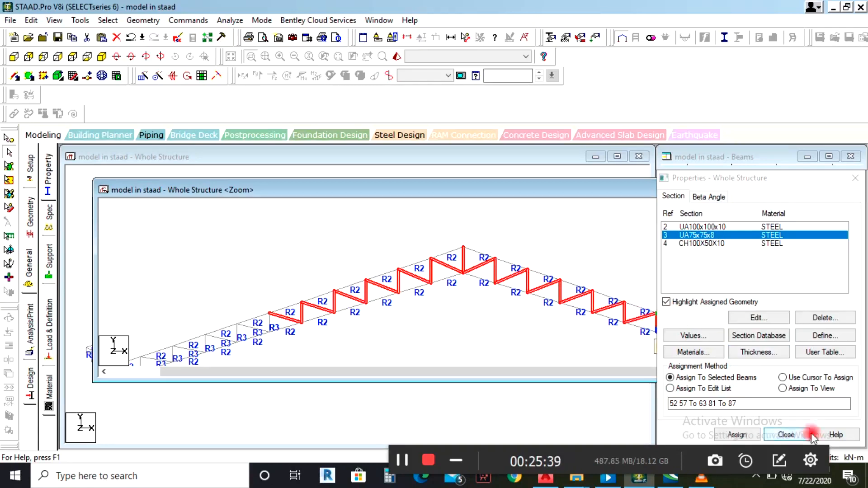
pyautogui.click(739, 435)
pyautogui.click(714, 288)
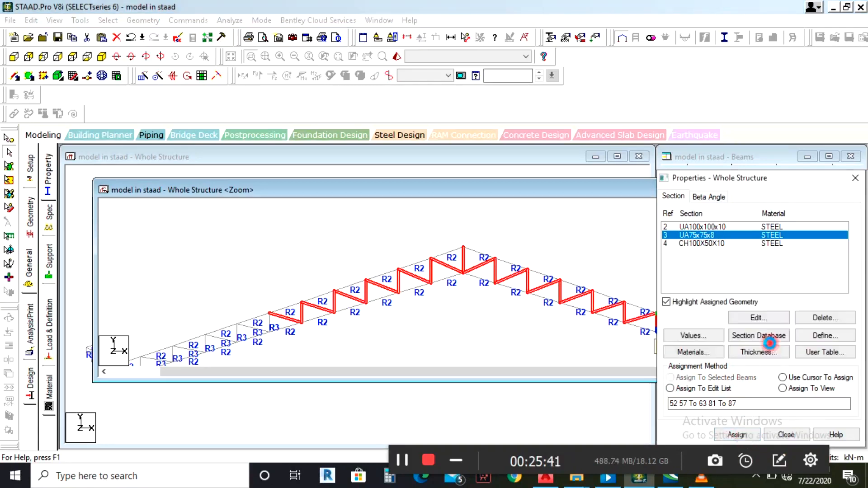
pyautogui.click(667, 302)
pyautogui.moveTo(622, 192); pyautogui.dragTo(462, 196)
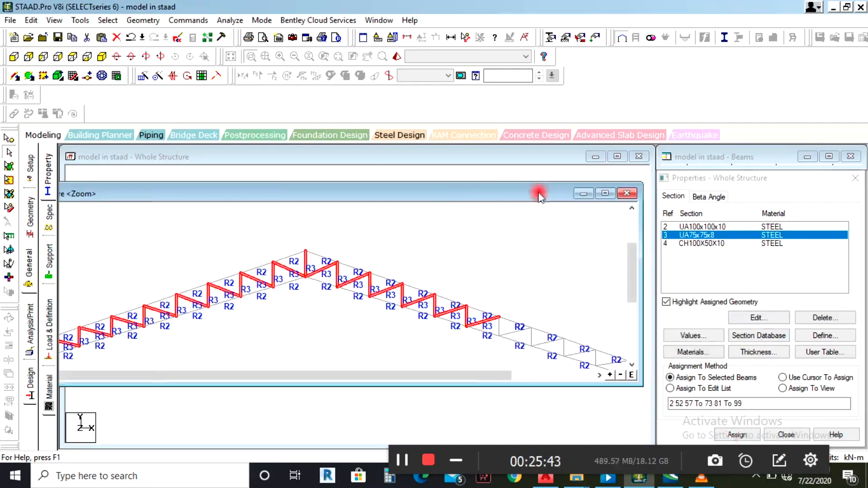
pyautogui.click(627, 193)
# Assign the UA75x75x8 section to the remaining web members of the lower right slope, including the end vertical, and close the zoom view.
pyautogui.scroll(-4, 152, 245)
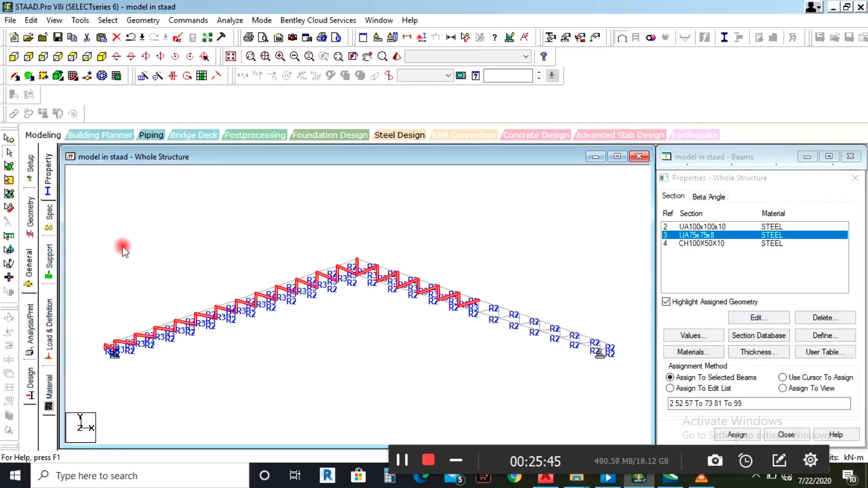
pyautogui.scroll(2, 167, 271)
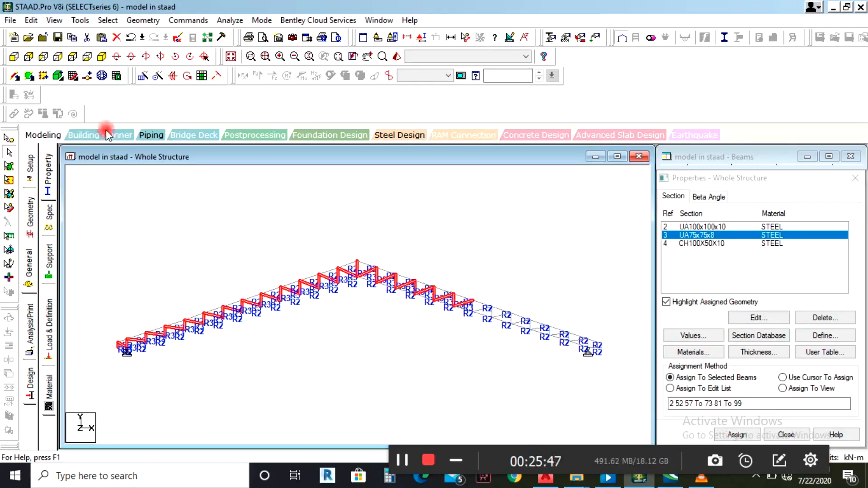
pyautogui.scroll(-1, 100, 226)
pyautogui.click(251, 56)
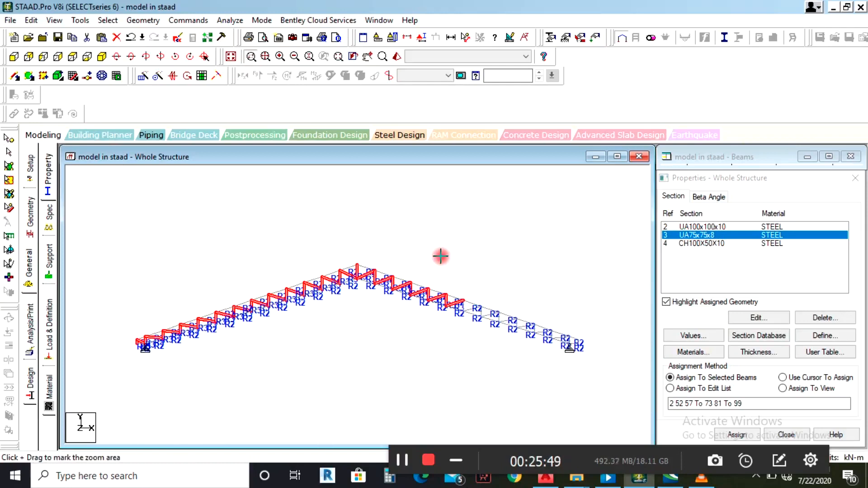
pyautogui.moveTo(443, 258); pyautogui.dragTo(610, 382)
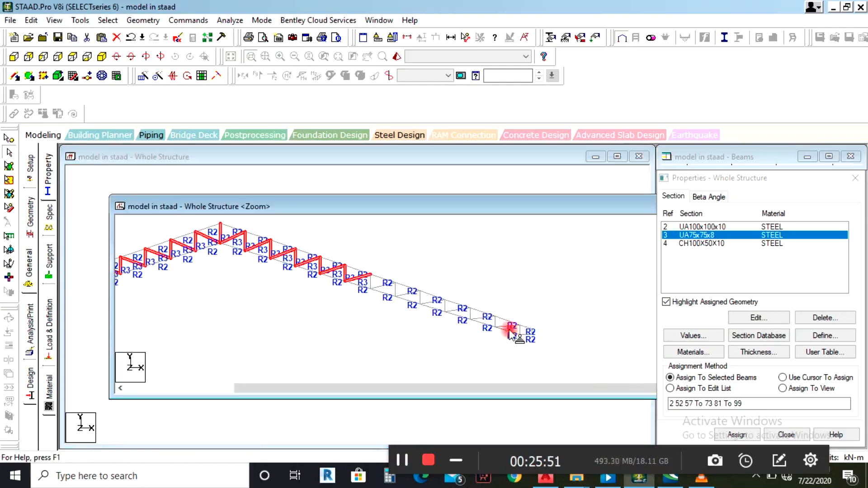
pyautogui.scroll(3, 461, 310)
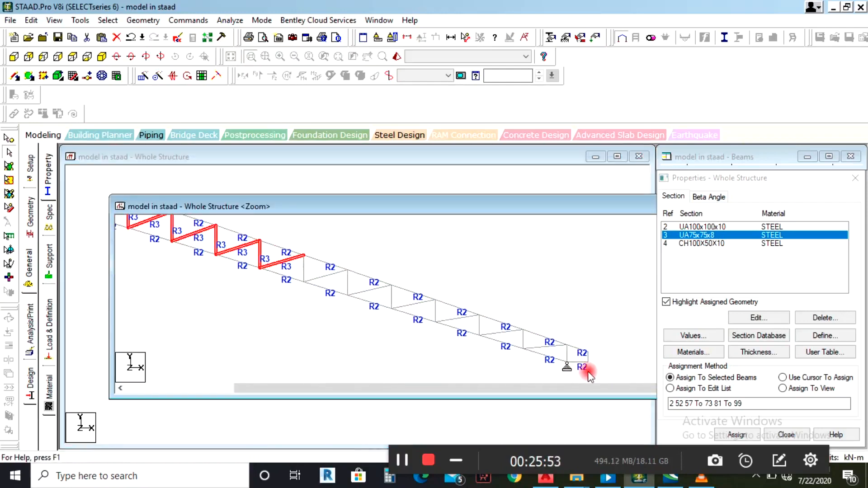
pyautogui.scroll(1, 373, 290)
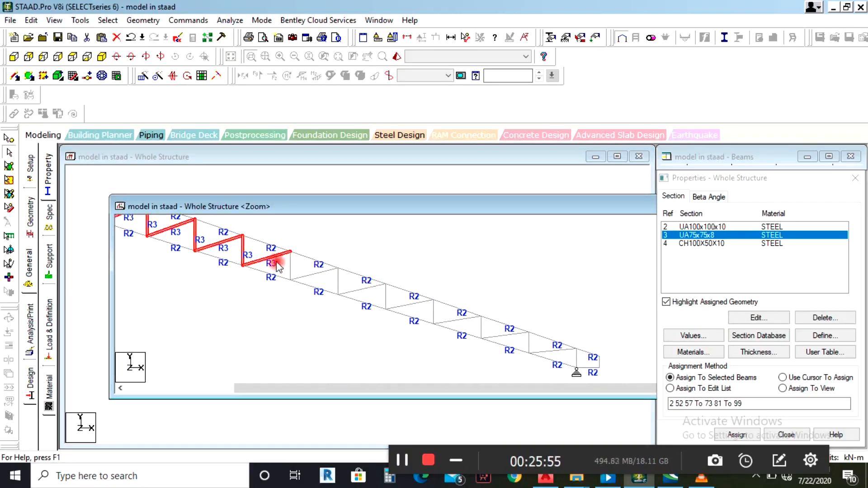
pyautogui.click(290, 270)
pyautogui.keyDown('ctrl'); pyautogui.click(306, 277); pyautogui.keyUp('ctrl')
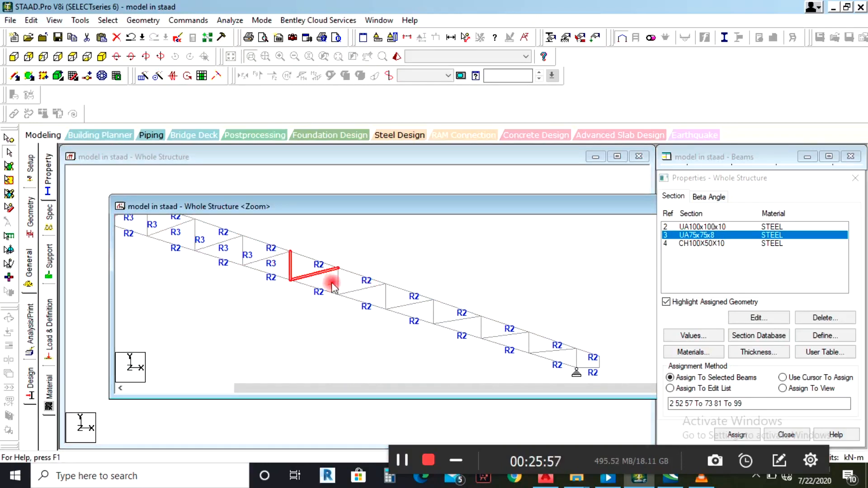
pyautogui.keyDown('ctrl'); pyautogui.click(365, 288); pyautogui.keyUp('ctrl')
pyautogui.keyDown('ctrl'); pyautogui.click(386, 296); pyautogui.keyUp('ctrl')
pyautogui.keyDown('ctrl'); pyautogui.click(403, 306); pyautogui.keyUp('ctrl')
pyautogui.keyDown('ctrl'); pyautogui.click(468, 328); pyautogui.keyUp('ctrl')
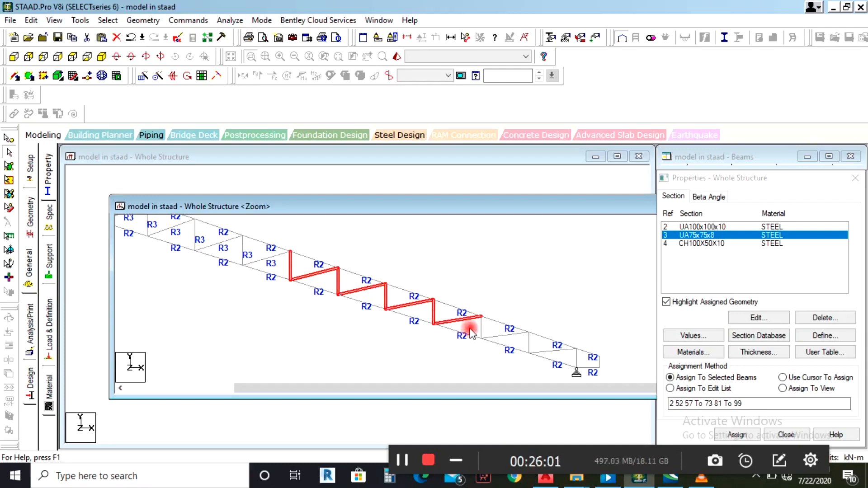
pyautogui.keyDown('ctrl'); pyautogui.click(482, 334); pyautogui.keyUp('ctrl')
pyautogui.keyDown('ctrl'); pyautogui.click(505, 335); pyautogui.keyUp('ctrl')
pyautogui.keyDown('ctrl'); pyautogui.click(529, 344); pyautogui.keyUp('ctrl')
pyautogui.keyDown('ctrl'); pyautogui.click(553, 350); pyautogui.keyUp('ctrl')
pyautogui.keyDown('ctrl'); pyautogui.click(577, 361); pyautogui.keyUp('ctrl')
pyautogui.keyDown('ctrl'); pyautogui.click(600, 367); pyautogui.keyUp('ctrl')
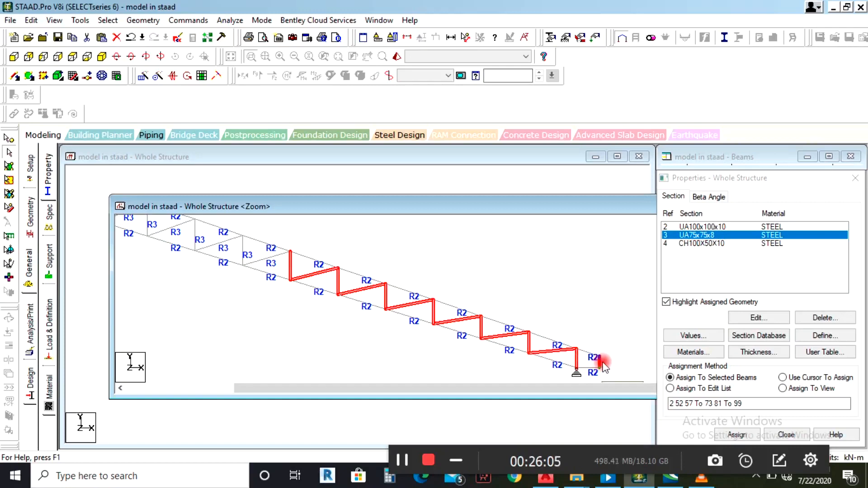
pyautogui.click(744, 435)
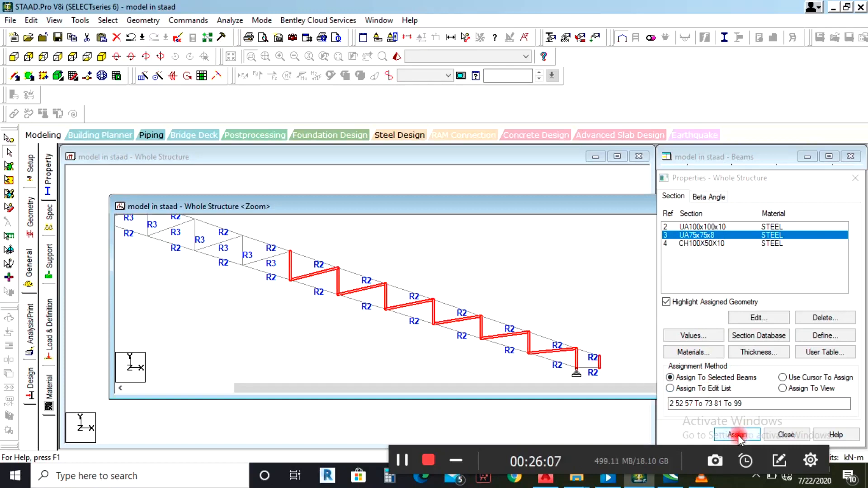
pyautogui.click(774, 342)
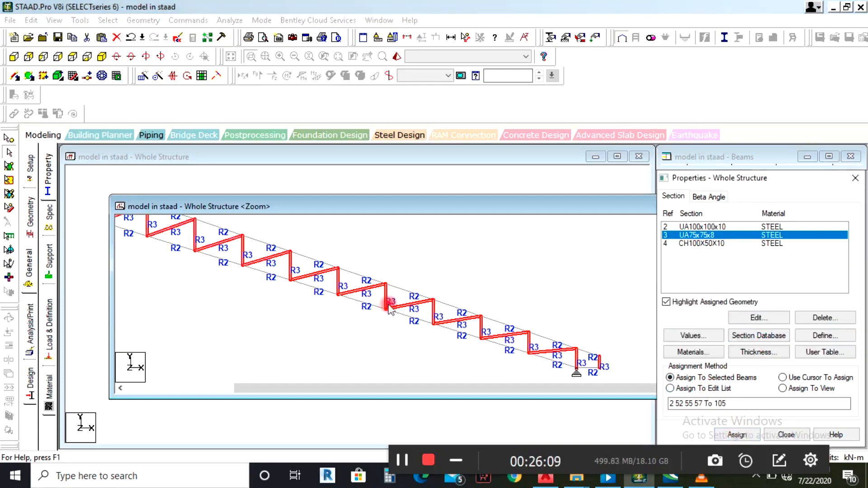
pyautogui.scroll(-6, 389, 308)
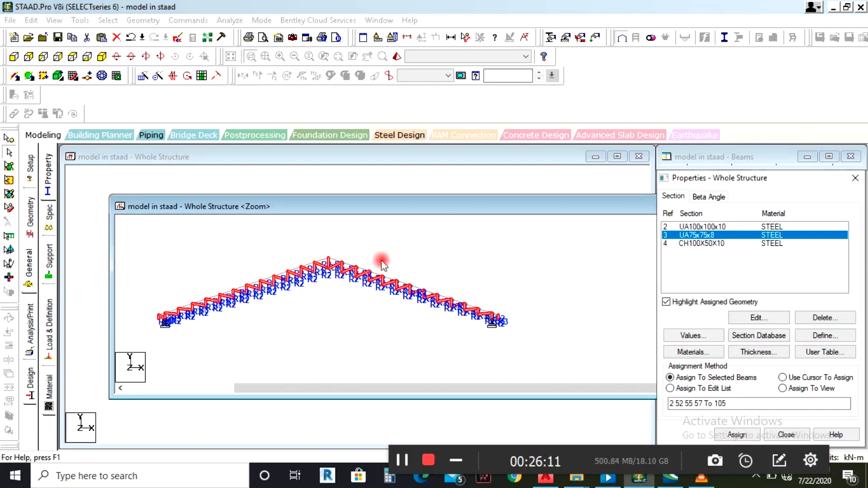
pyautogui.moveTo(491, 207); pyautogui.dragTo(284, 207)
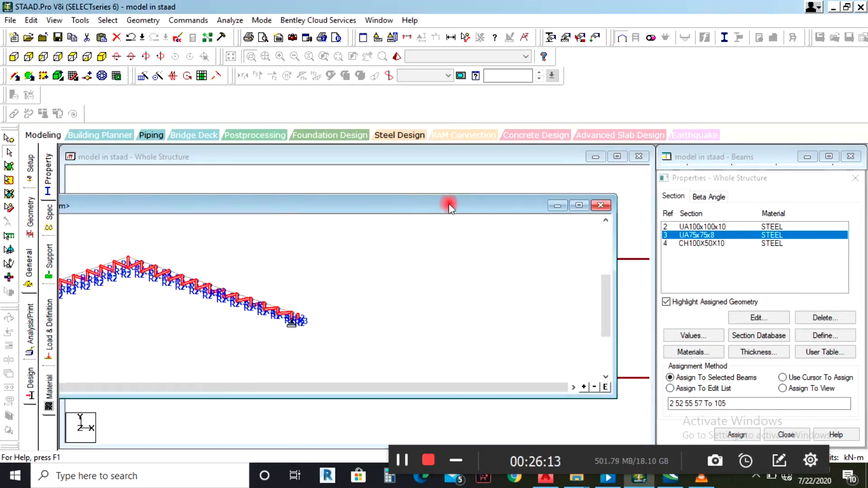
pyautogui.click(601, 205)
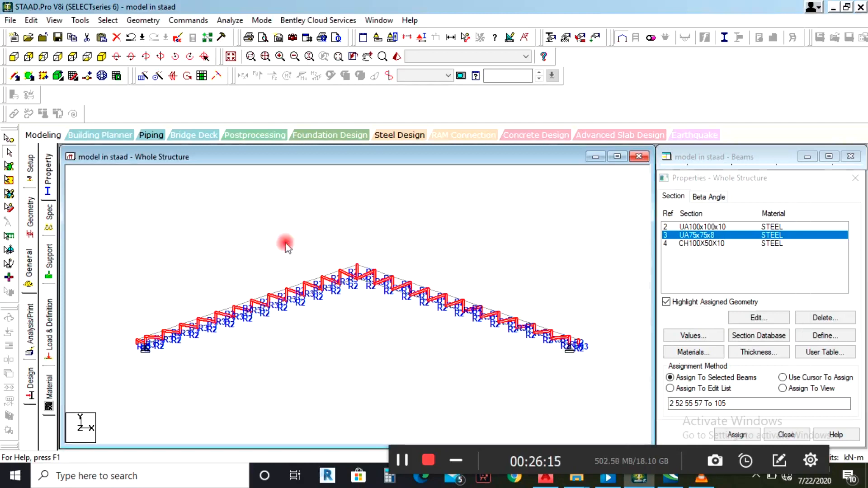
# Start a Translational Repeat of the whole truss, accept the auto save, and set the default step spacing to 4 m.
pyautogui.click(110, 227)
pyautogui.moveTo(106, 218); pyautogui.dragTo(610, 404)
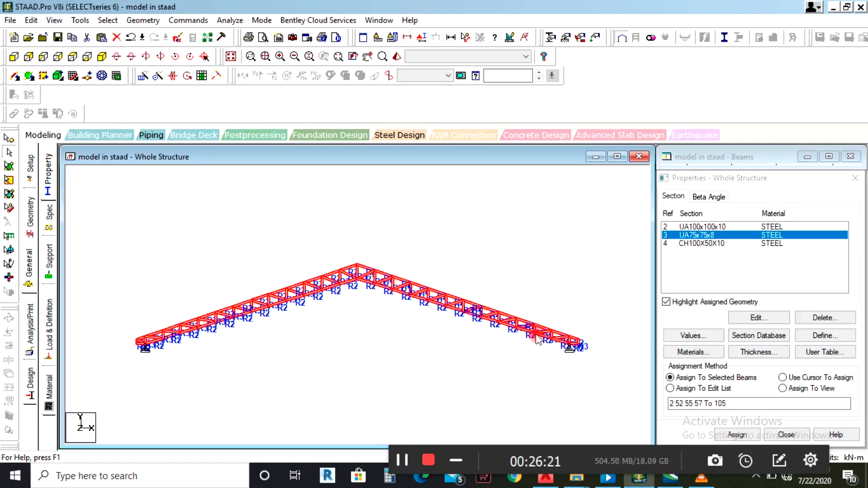
pyautogui.click(142, 76)
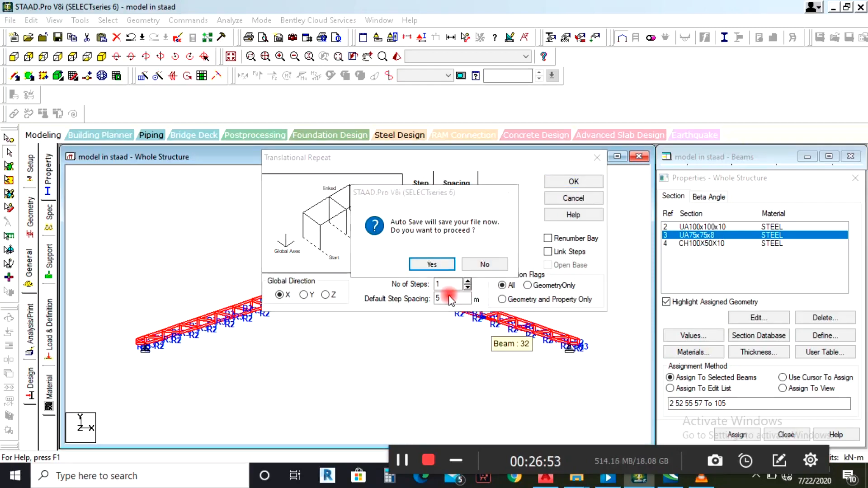
pyautogui.click(438, 263)
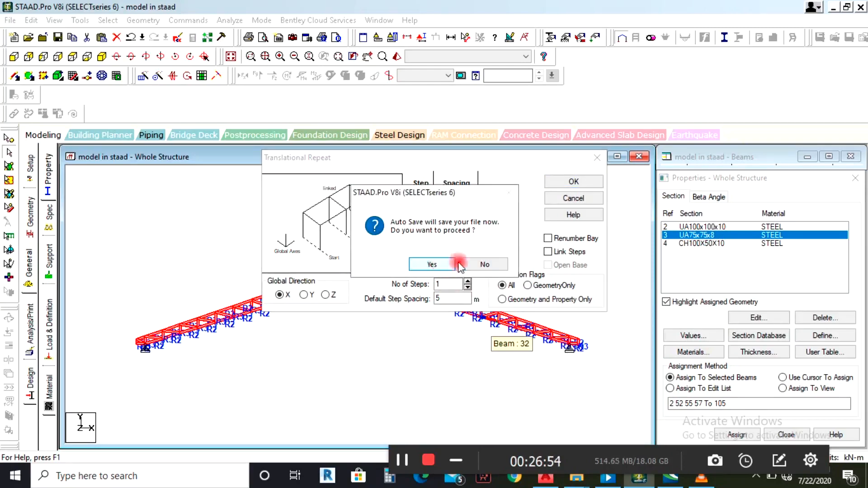
pyautogui.doubleClick(442, 298)
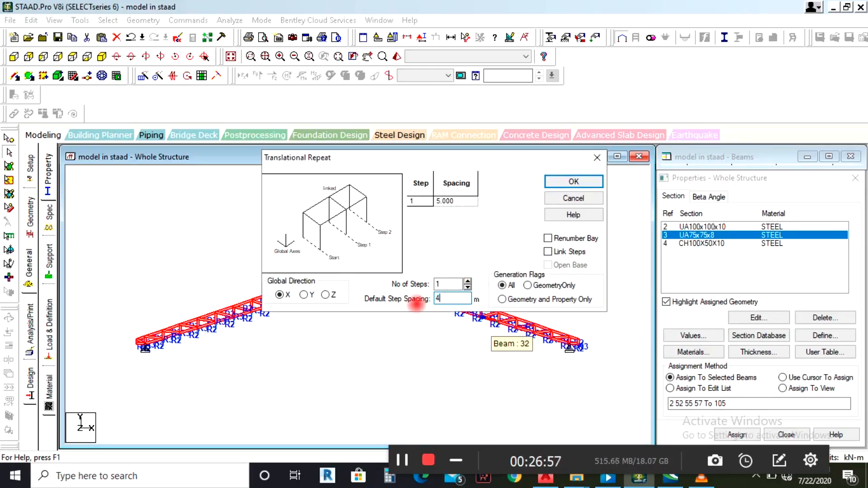
# Repeat the selected truss along the Z direction in 5 steps at 4.5 m spacing and show the result in isometric view.
pyautogui.write('4.5')
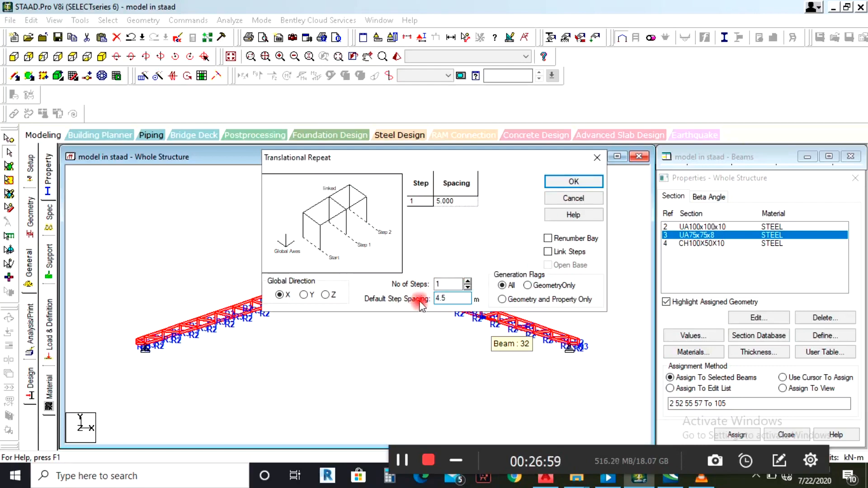
pyautogui.doubleClick(446, 285)
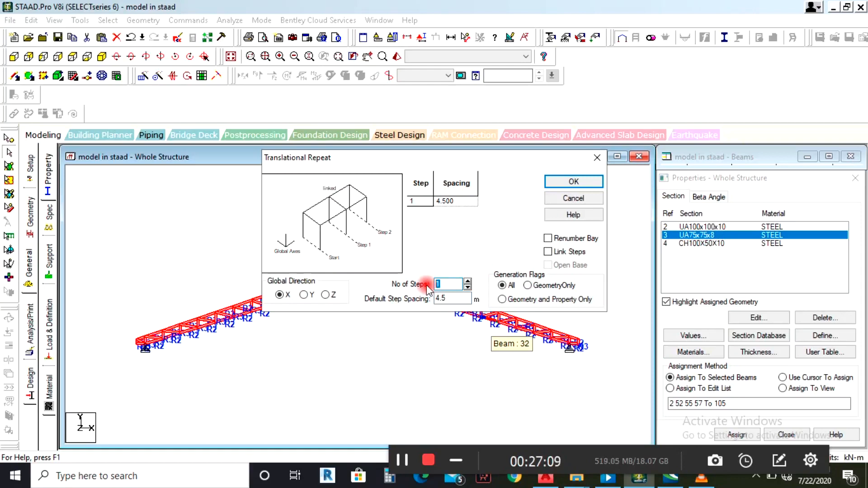
pyautogui.write('5')
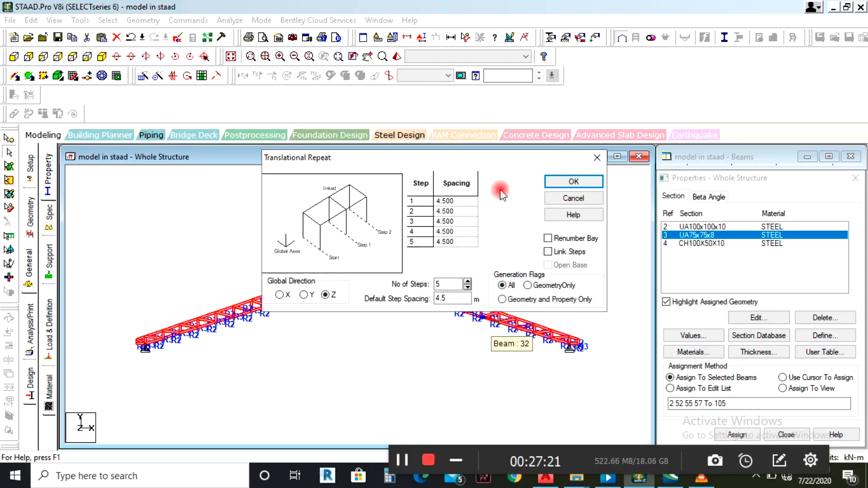
pyautogui.click(556, 183)
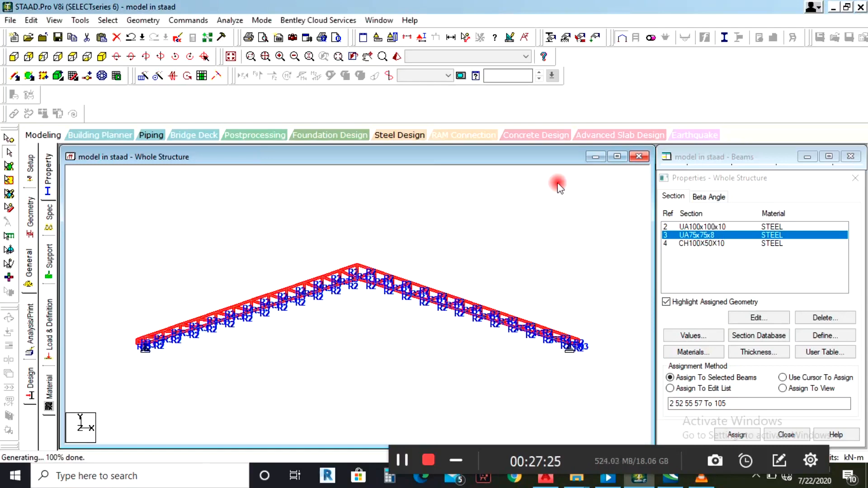
pyautogui.click(88, 56)
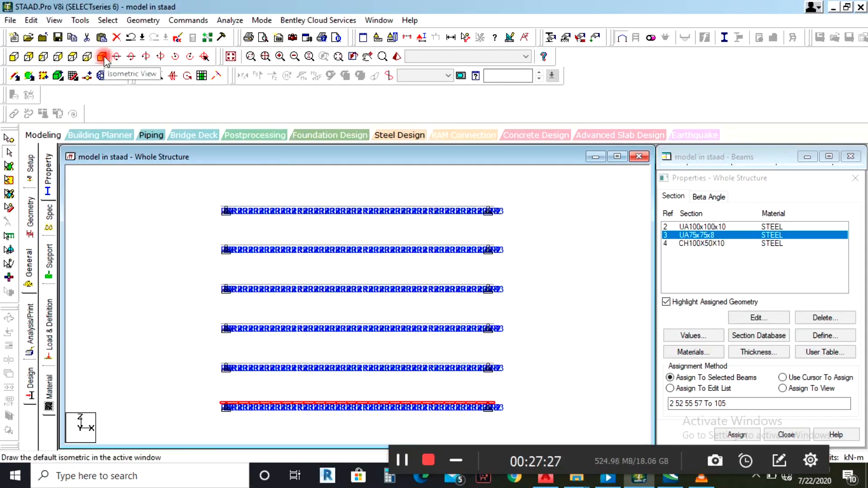
pyautogui.click(102, 57)
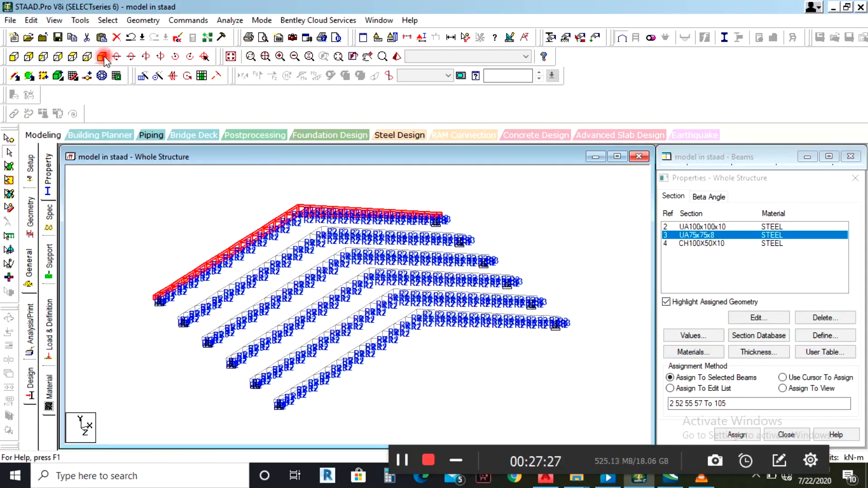
pyautogui.click(220, 221)
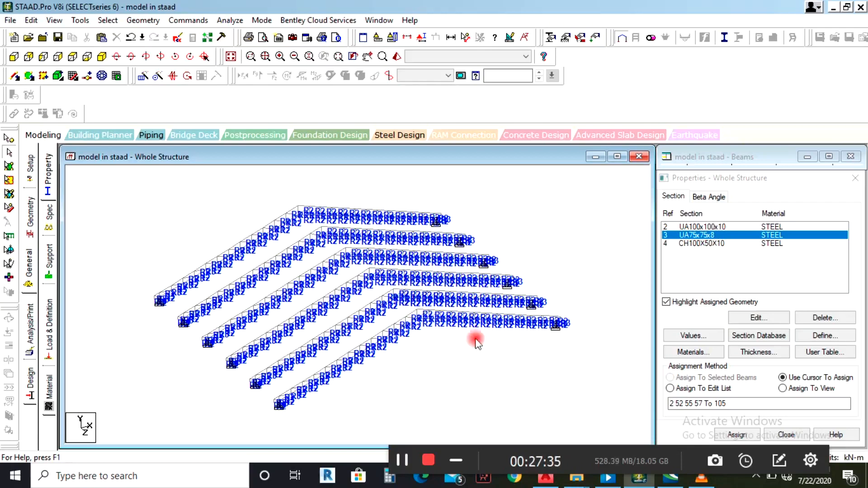
# Select all top-chord nodes along both slopes of the original truss, from one eave over the ridge to the other, in front view.
pyautogui.click(14, 57)
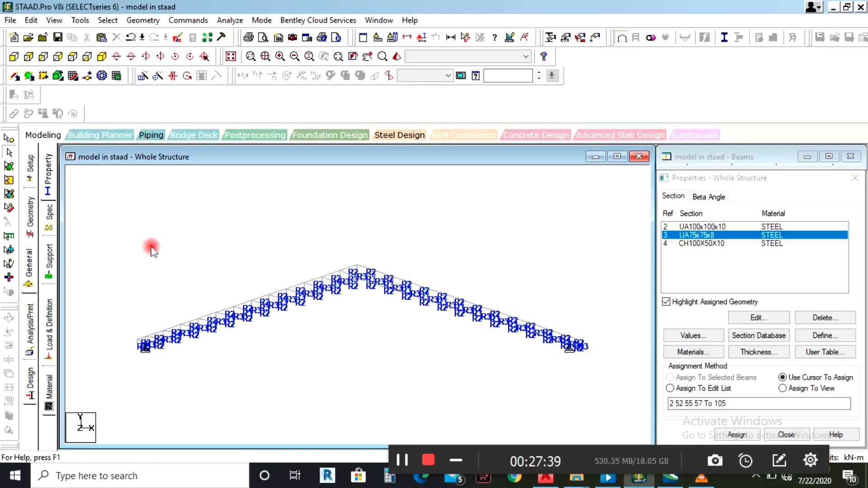
pyautogui.scroll(2, 144, 342)
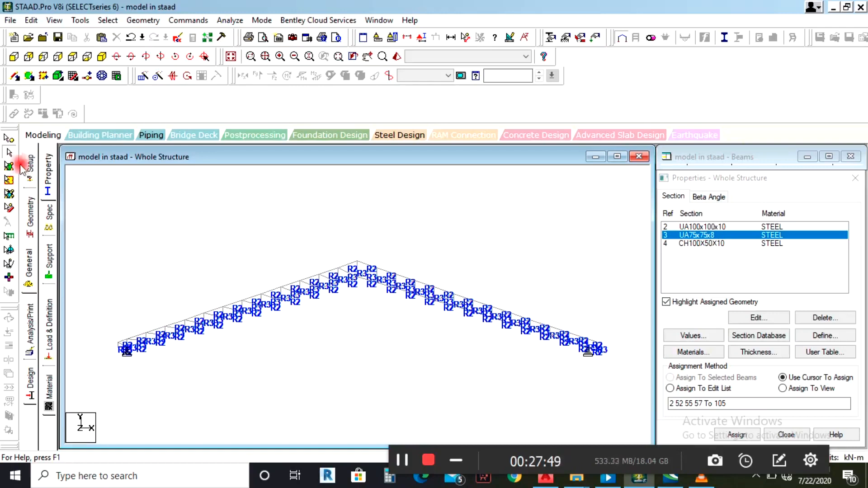
pyautogui.click(13, 139)
pyautogui.scroll(2, 121, 350)
pyautogui.click(93, 346)
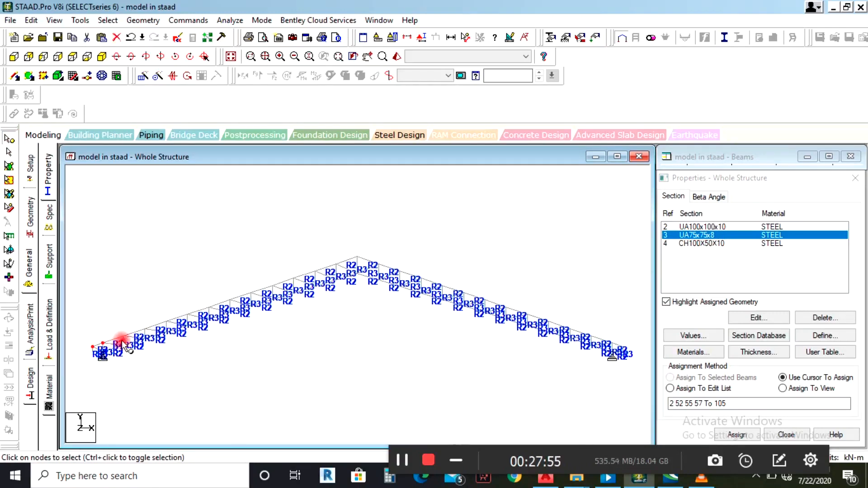
pyautogui.keyDown('ctrl'); pyautogui.click(145, 329); pyautogui.keyUp('ctrl')
pyautogui.keyDown('ctrl'); pyautogui.click(166, 322); pyautogui.keyUp('ctrl')
pyautogui.keyDown('ctrl'); pyautogui.click(189, 314); pyautogui.keyUp('ctrl')
pyautogui.keyDown('ctrl'); pyautogui.click(209, 307); pyautogui.keyUp('ctrl')
pyautogui.keyDown('ctrl'); pyautogui.click(221, 302); pyautogui.keyUp('ctrl')
pyautogui.keyDown('ctrl'); pyautogui.click(251, 293); pyautogui.keyUp('ctrl')
pyautogui.keyDown('ctrl'); pyautogui.click(269, 288); pyautogui.keyUp('ctrl')
pyautogui.keyDown('ctrl'); pyautogui.click(294, 278); pyautogui.keyUp('ctrl')
pyautogui.keyDown('ctrl'); pyautogui.click(315, 271); pyautogui.keyUp('ctrl')
pyautogui.keyDown('ctrl'); pyautogui.click(336, 265); pyautogui.keyUp('ctrl')
pyautogui.keyDown('ctrl'); pyautogui.click(356, 257); pyautogui.keyUp('ctrl')
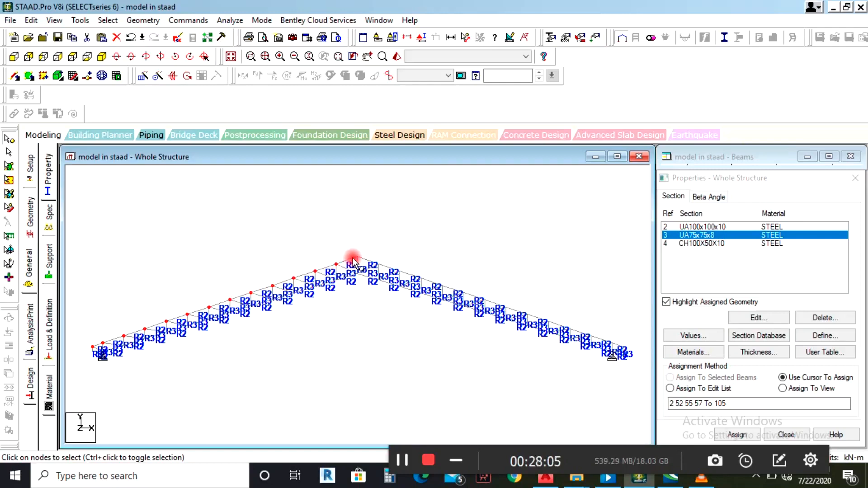
pyautogui.keyDown('ctrl'); pyautogui.click(379, 264); pyautogui.keyUp('ctrl')
pyautogui.keyDown('ctrl'); pyautogui.click(399, 272); pyautogui.keyUp('ctrl')
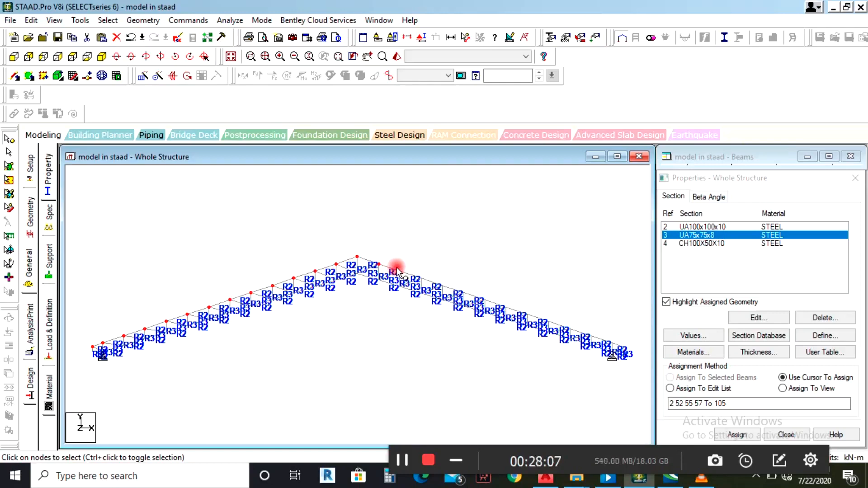
pyautogui.keyDown('ctrl'); pyautogui.click(421, 279); pyautogui.keyUp('ctrl')
pyautogui.keyDown('ctrl'); pyautogui.click(442, 286); pyautogui.keyUp('ctrl')
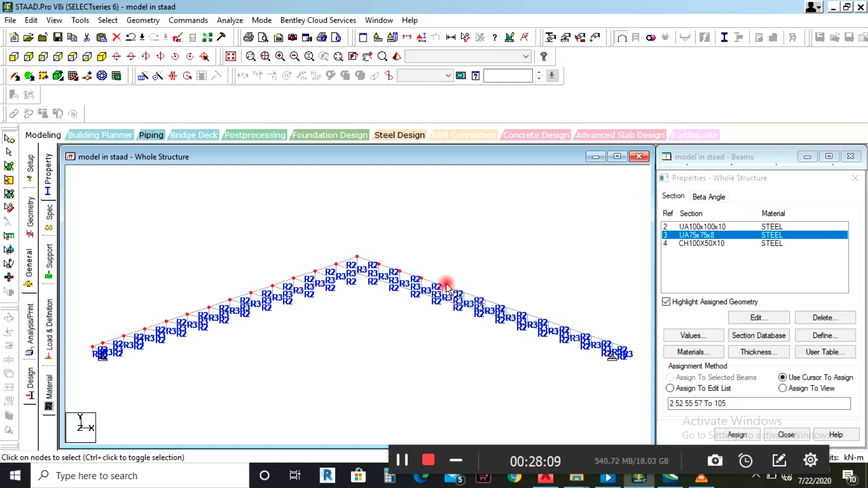
pyautogui.keyDown('ctrl'); pyautogui.click(464, 293); pyautogui.keyUp('ctrl')
pyautogui.keyDown('ctrl'); pyautogui.click(484, 300); pyautogui.keyUp('ctrl')
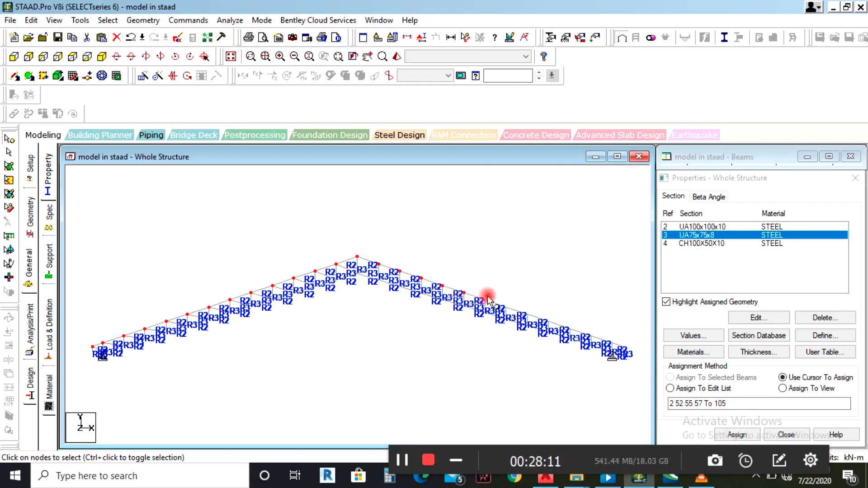
pyautogui.keyDown('ctrl'); pyautogui.click(506, 308); pyautogui.keyUp('ctrl')
pyautogui.click(527, 316)
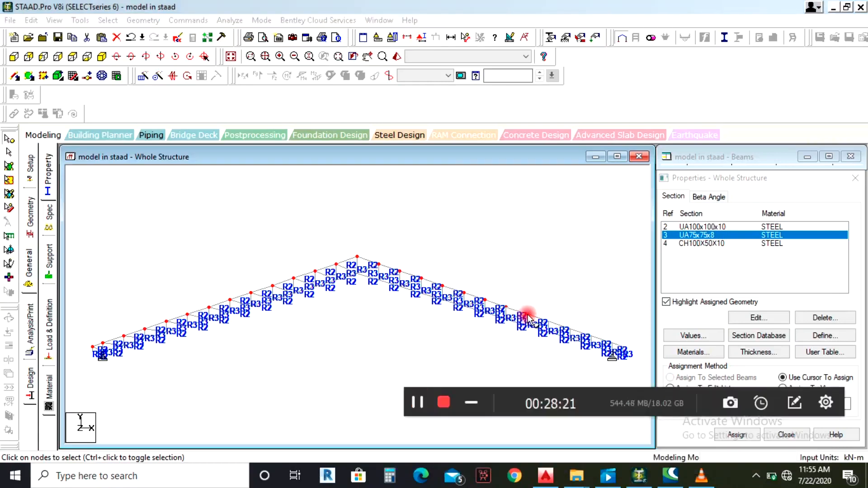
pyautogui.keyDown('ctrl'); pyautogui.click(528, 315); pyautogui.keyUp('ctrl')
pyautogui.keyDown('ctrl'); pyautogui.click(549, 322); pyautogui.keyUp('ctrl')
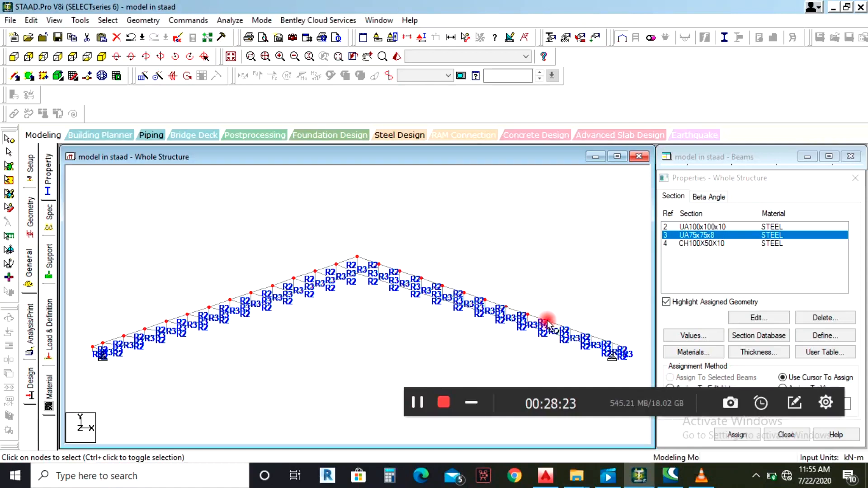
pyautogui.keyDown('ctrl'); pyautogui.click(570, 329); pyautogui.keyUp('ctrl')
pyautogui.keyDown('ctrl'); pyautogui.click(591, 336); pyautogui.keyUp('ctrl')
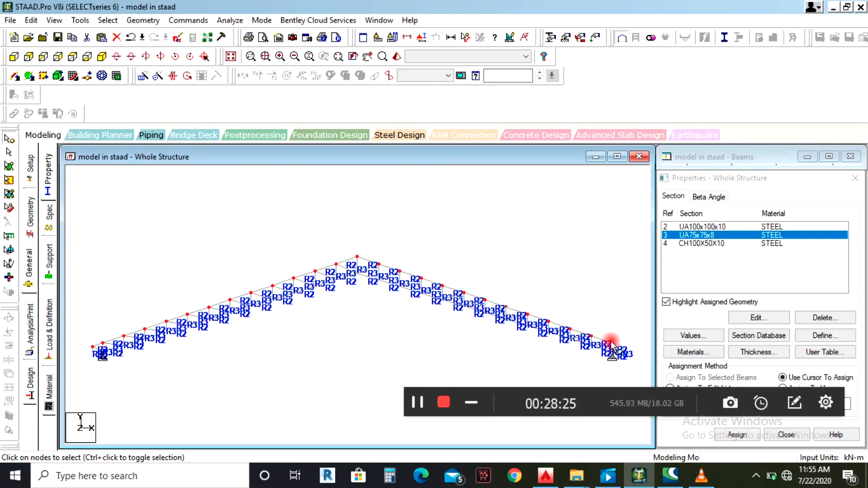
pyautogui.scroll(2, 640, 355)
pyautogui.scroll(-3, 484, 309)
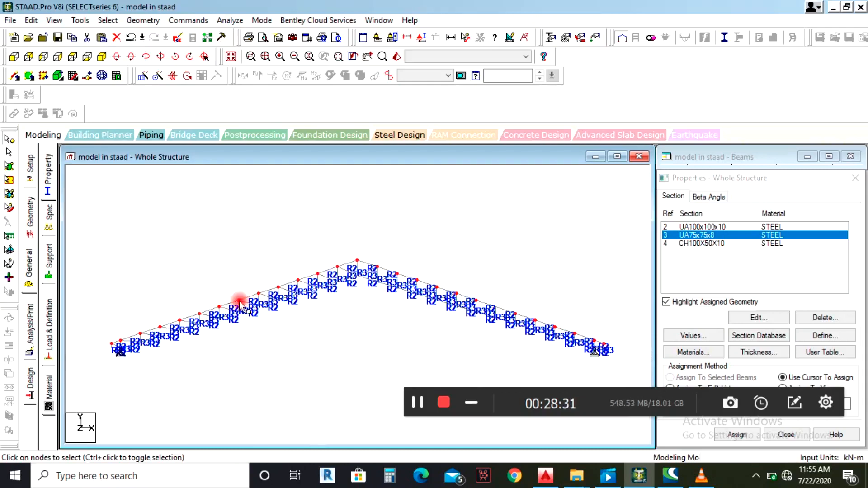
# Try to connect the selected top-chord nodes with beams along the Z axis.
pyautogui.click(143, 21)
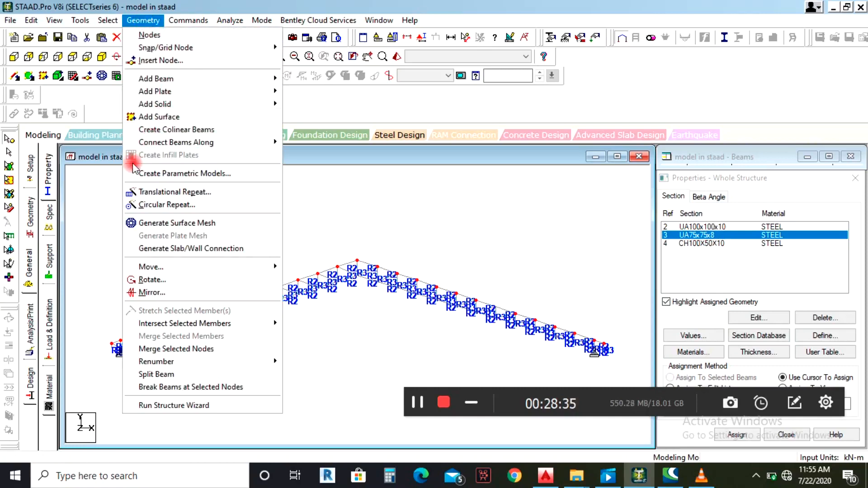
pyautogui.moveTo(208, 145)
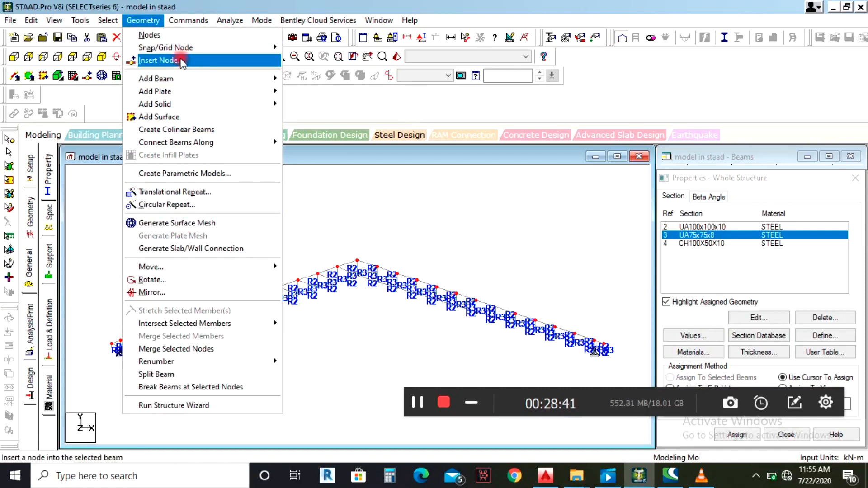
pyautogui.moveTo(252, 144)
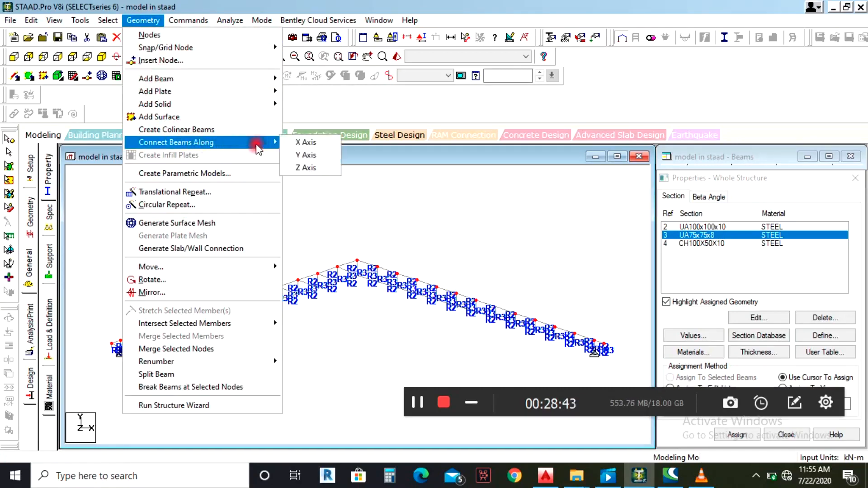
pyautogui.click(306, 168)
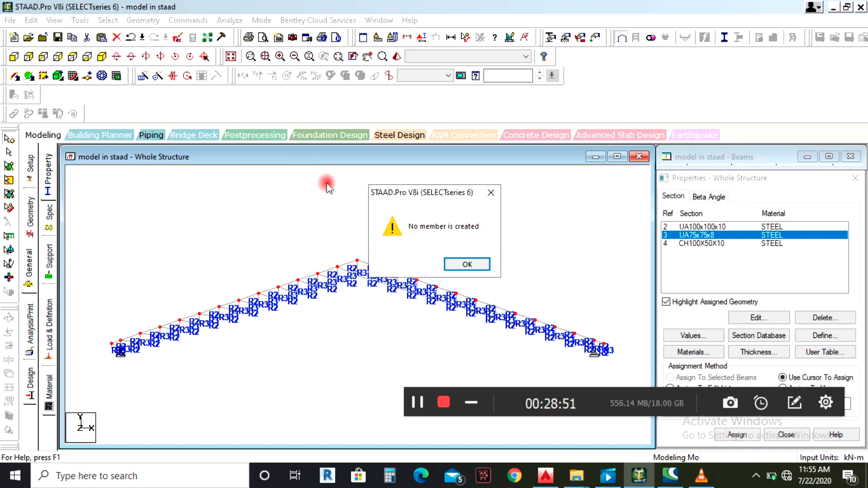
pyautogui.click(460, 264)
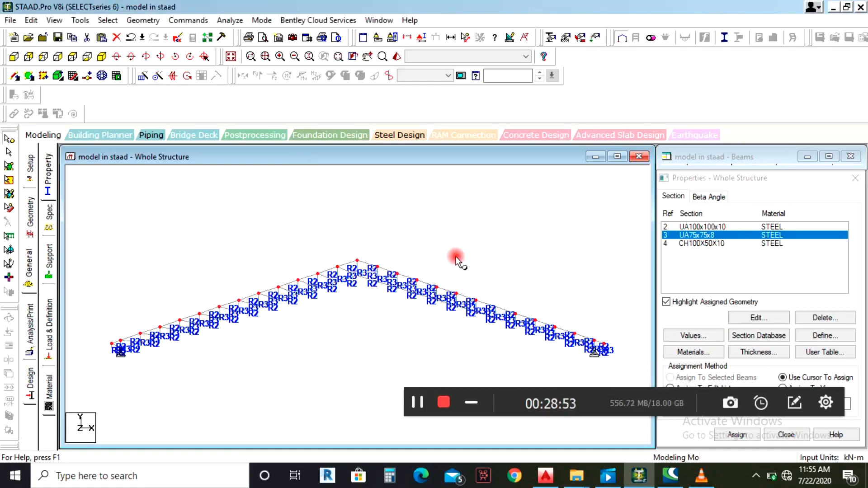
# Repeat the selected top-chord nodes along Z in 5 steps at 4.5 m spacing with linked steps, creating purlins between the trusses.
pyautogui.click(102, 57)
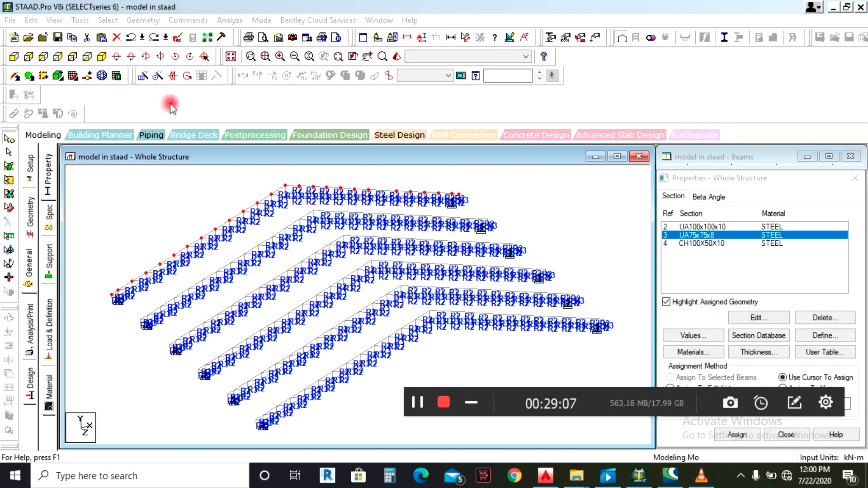
pyautogui.click(143, 76)
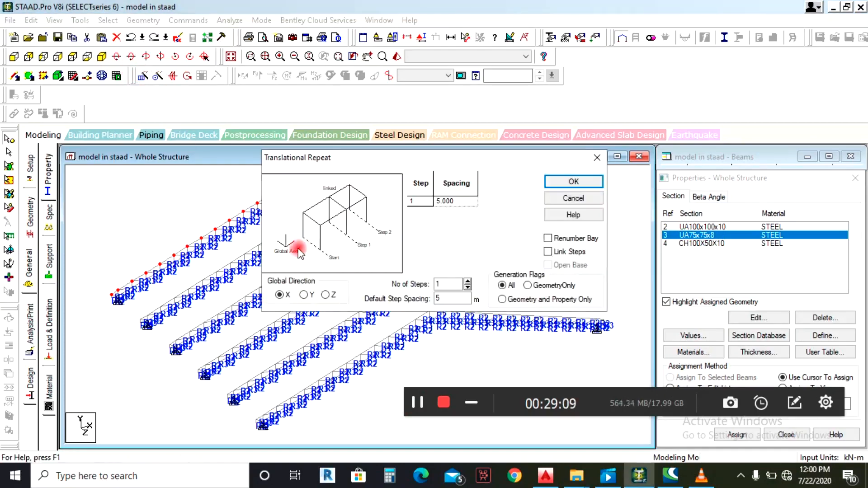
pyautogui.click(326, 298)
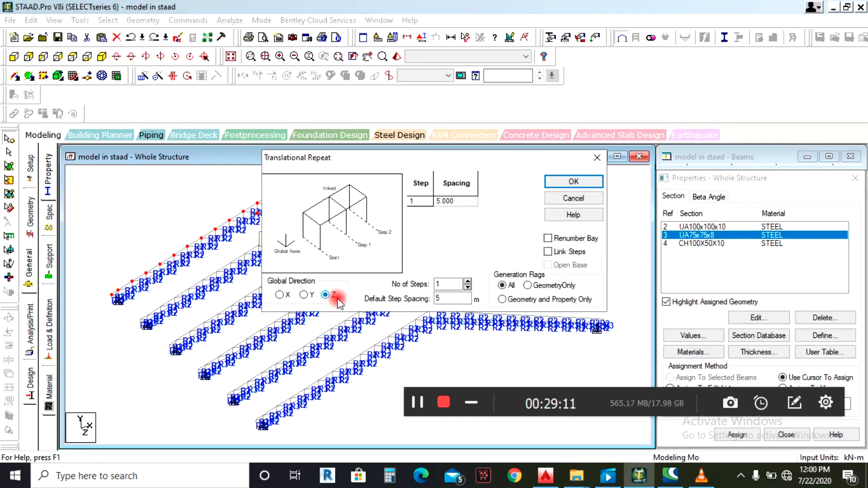
pyautogui.click(439, 299)
pyautogui.doubleClick(437, 299)
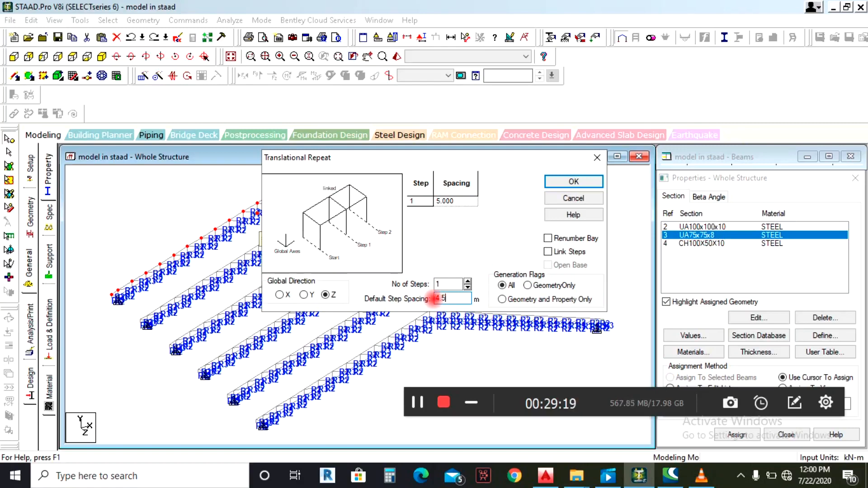
pyautogui.moveTo(446, 284); pyautogui.dragTo(423, 285)
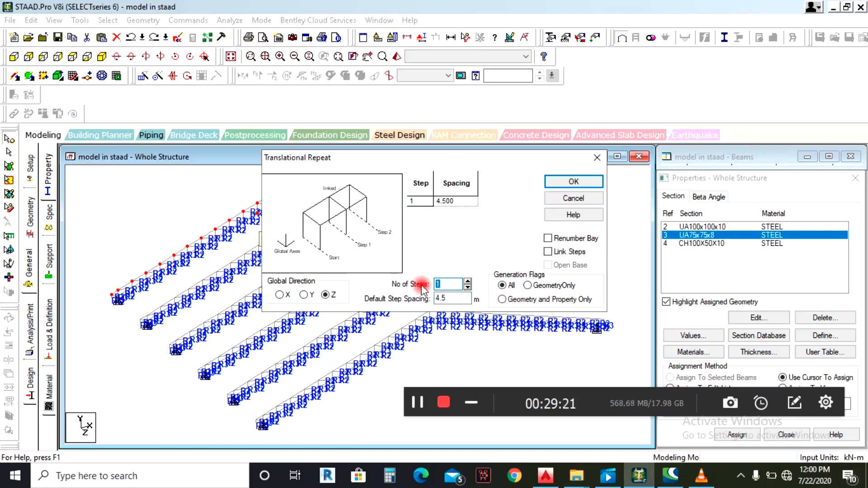
pyautogui.write('5')
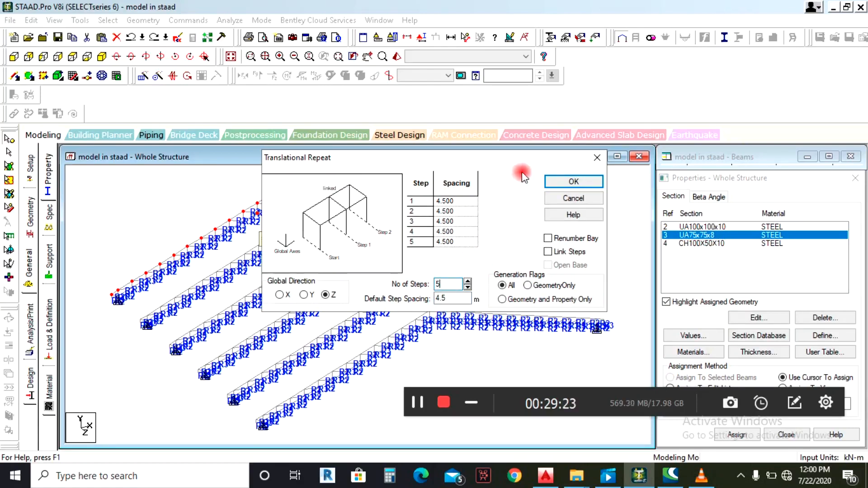
pyautogui.click(548, 252)
pyautogui.click(557, 183)
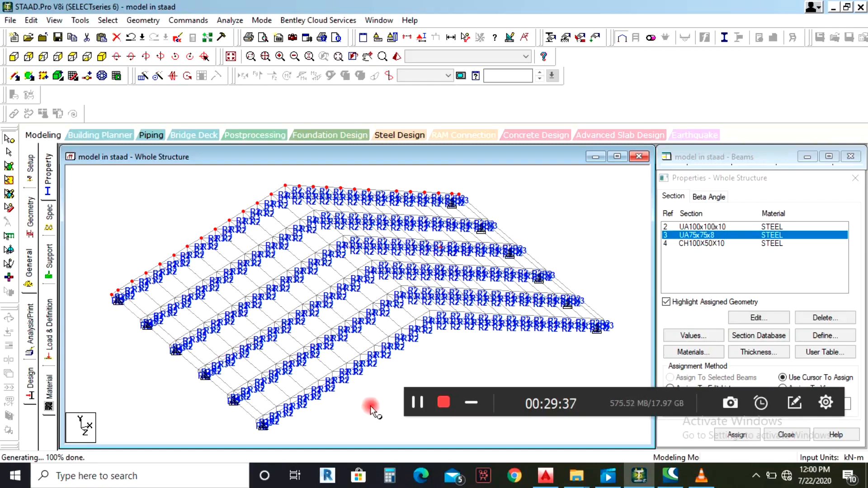
pyautogui.click(417, 403)
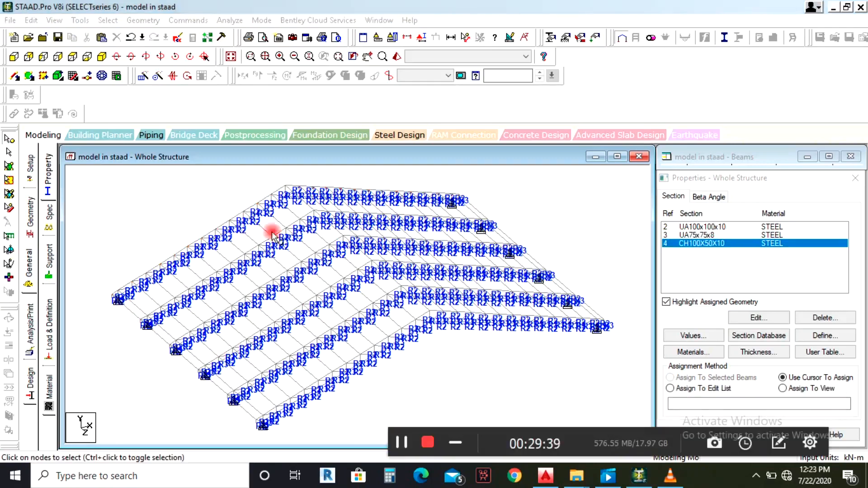
# Select all members of the roof that have no section property assigned.
pyautogui.click(252, 281)
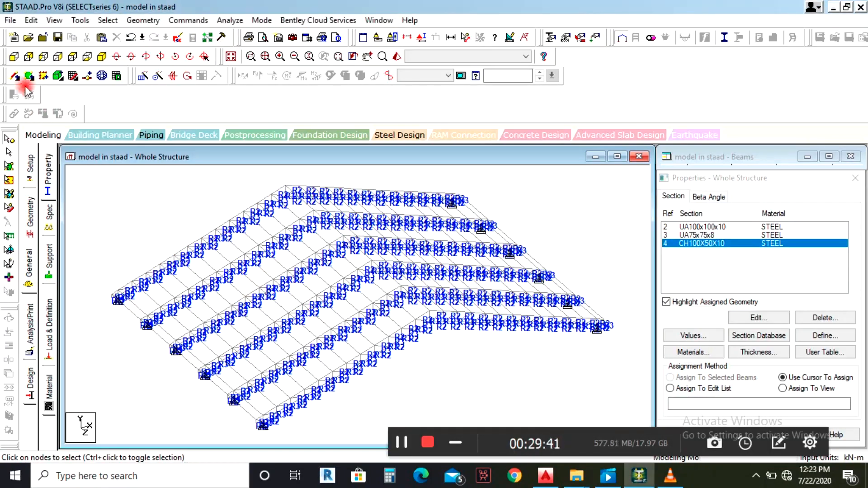
pyautogui.click(8, 152)
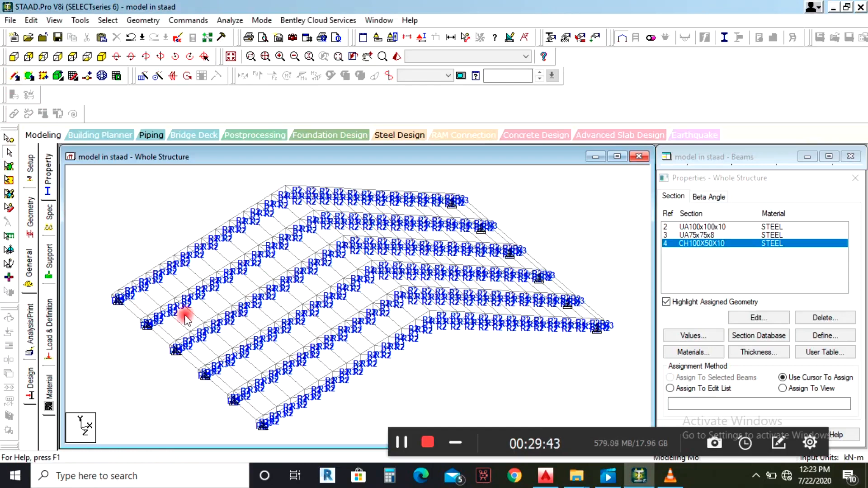
pyautogui.click(189, 311)
pyautogui.click(204, 302)
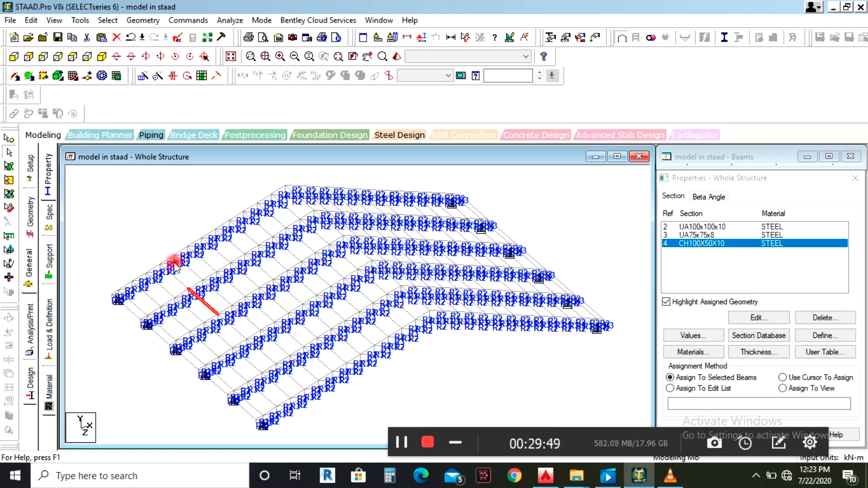
pyautogui.click(107, 21)
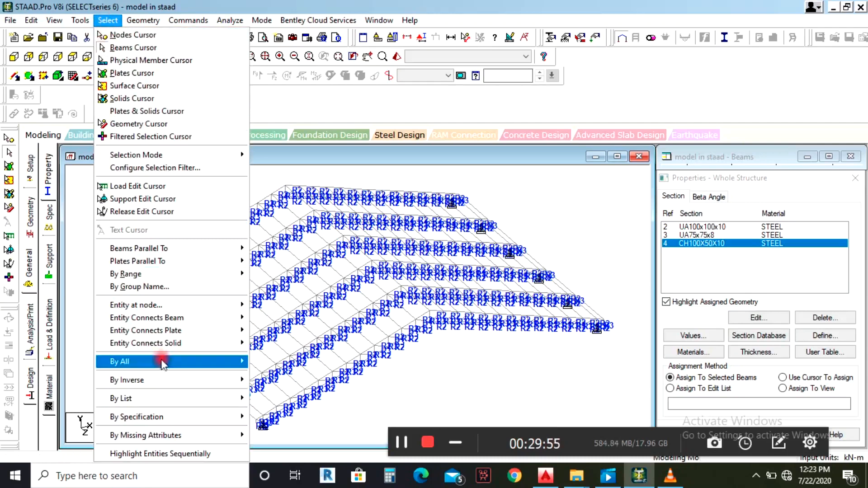
pyautogui.moveTo(230, 437)
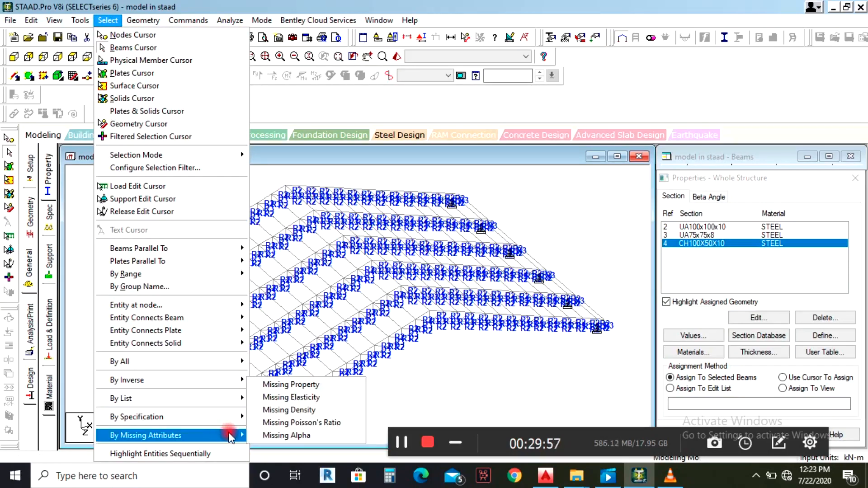
pyautogui.click(288, 385)
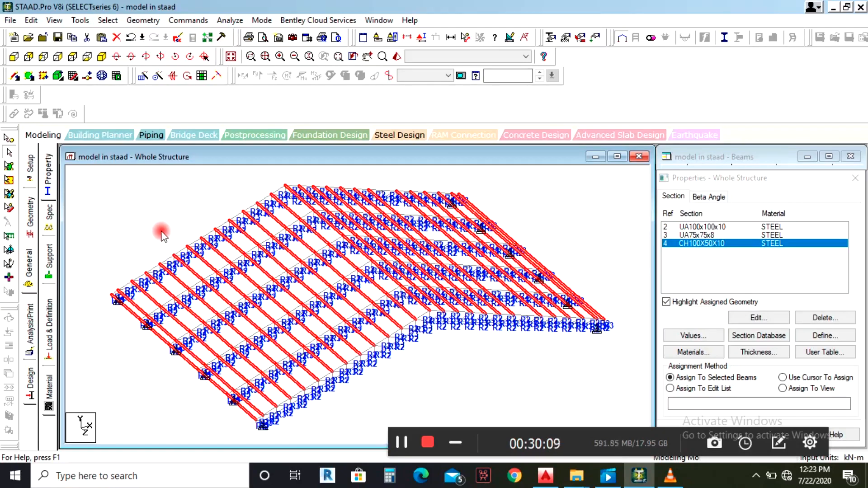
pyautogui.click(107, 20)
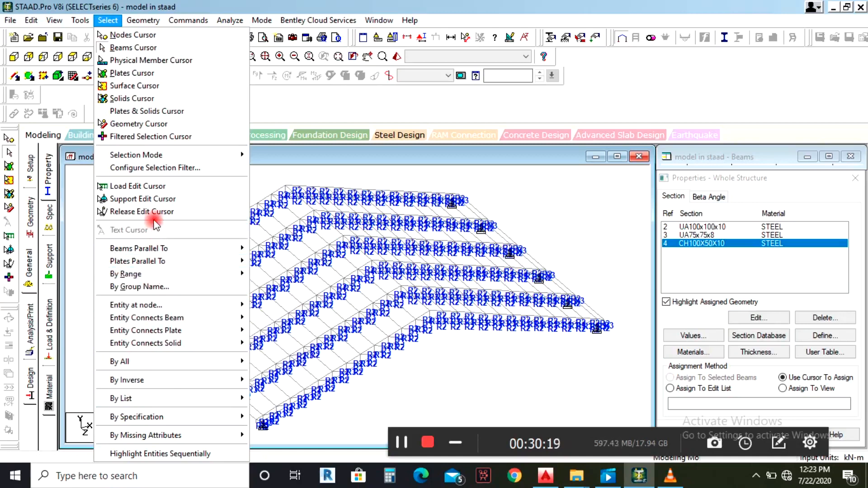
pyautogui.moveTo(126, 275)
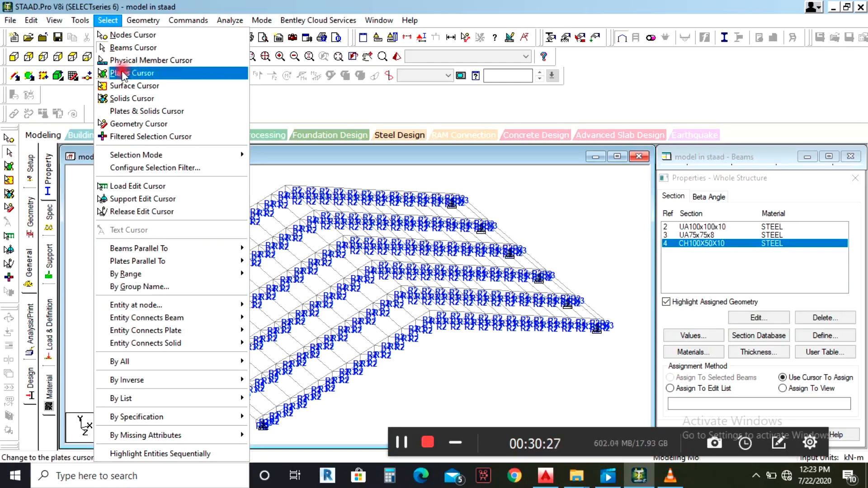
pyautogui.click(401, 442)
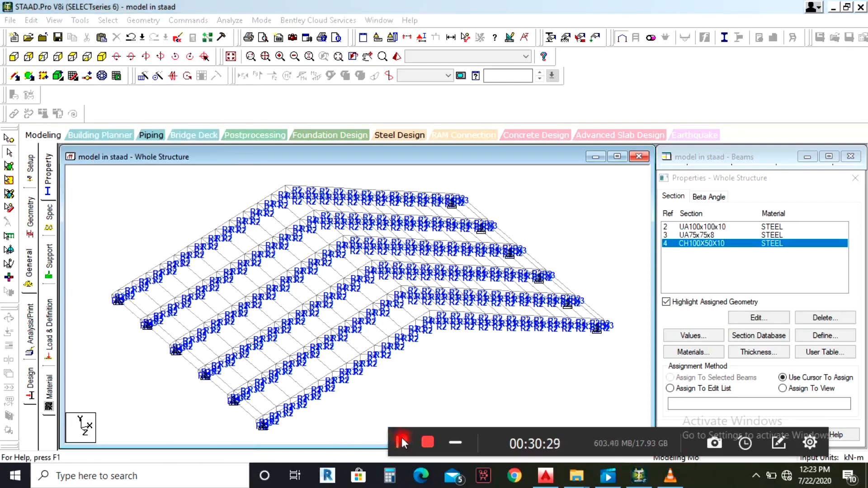
# Select all beams parallel to the Z axis and assign the CH100X50X10 section to them.
pyautogui.click(107, 20)
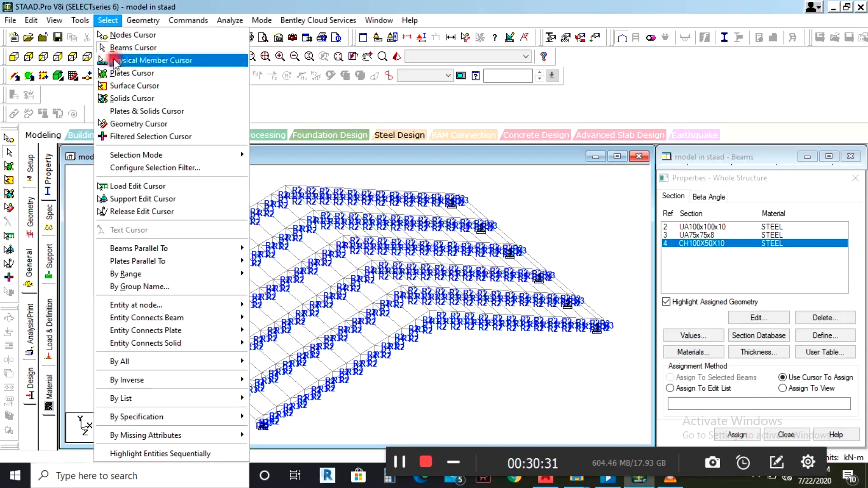
pyautogui.moveTo(165, 251)
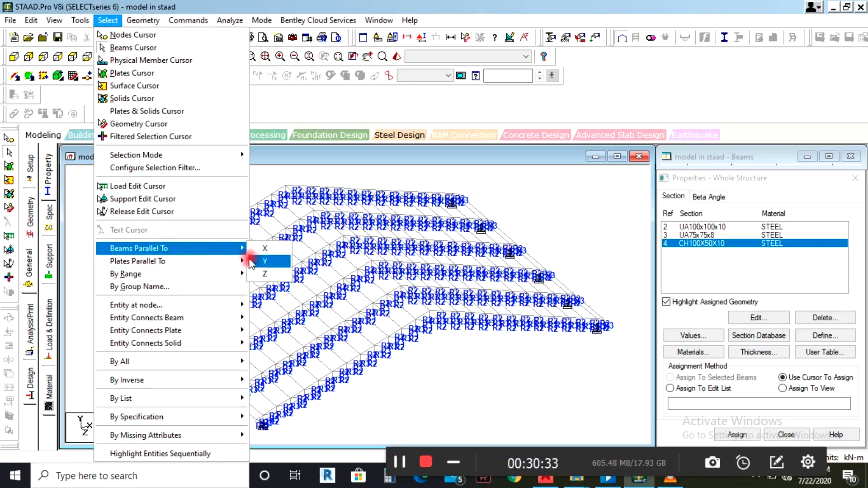
pyautogui.click(265, 273)
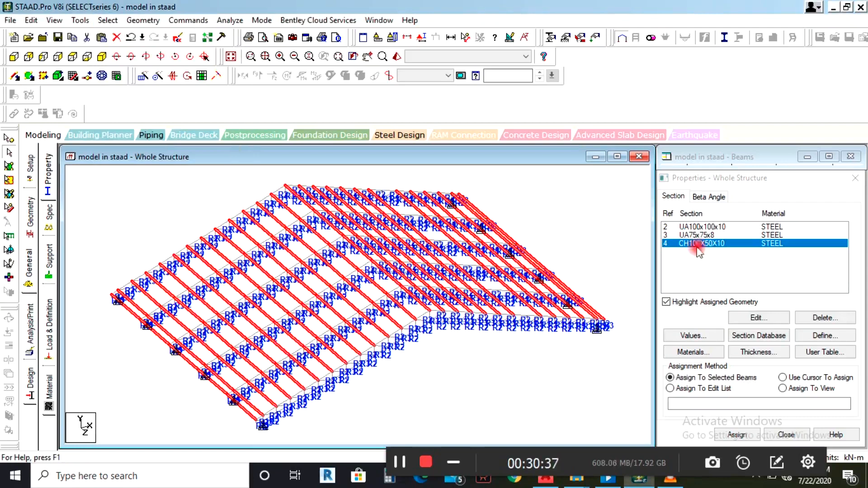
pyautogui.click(737, 435)
pyautogui.click(772, 341)
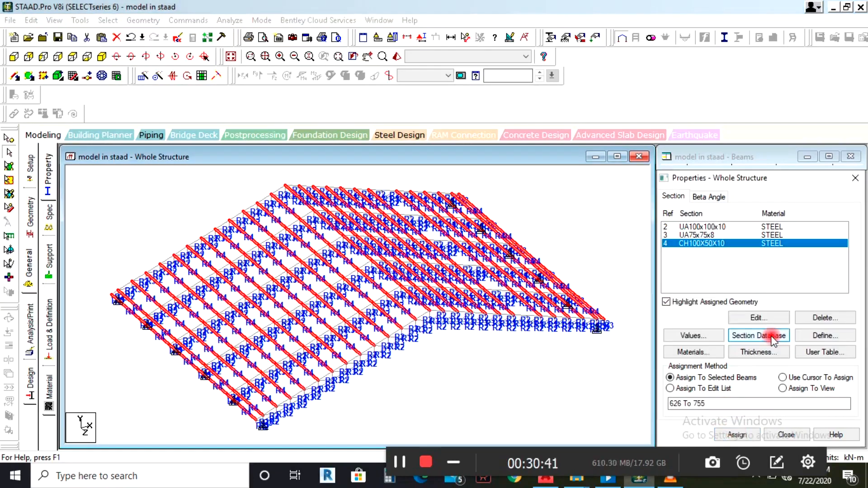
pyautogui.scroll(1, 275, 327)
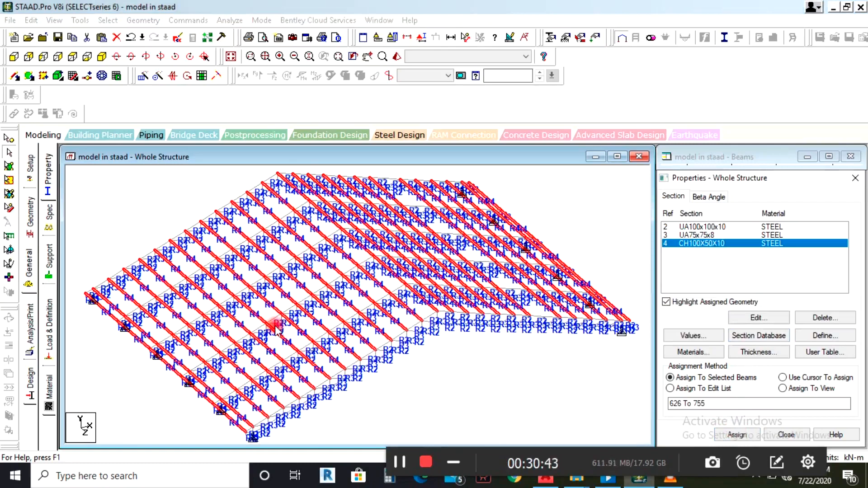
pyautogui.click(375, 428)
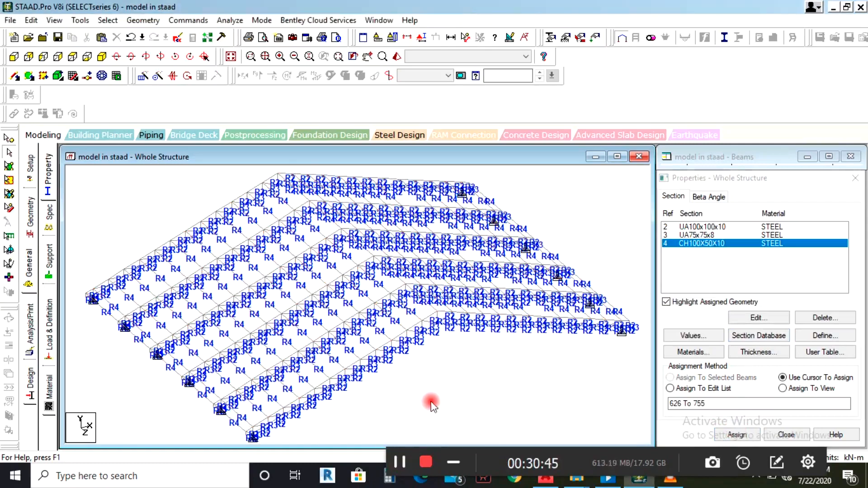
pyautogui.scroll(1, 223, 287)
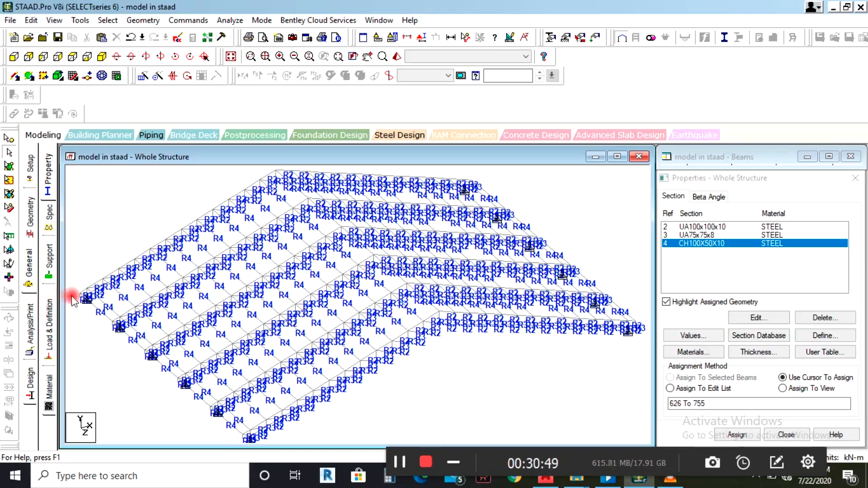
# Add primary load case 1 titled DL with the loading type Dead.
pyautogui.click(47, 348)
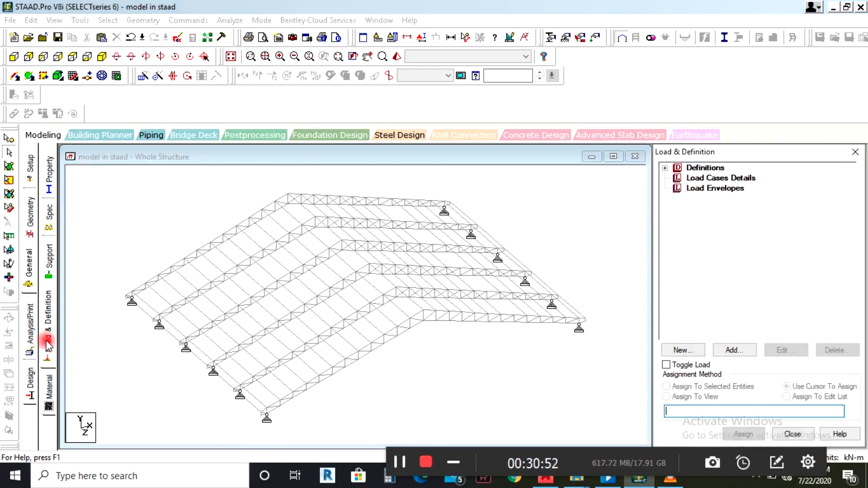
pyautogui.click(691, 181)
pyautogui.click(733, 351)
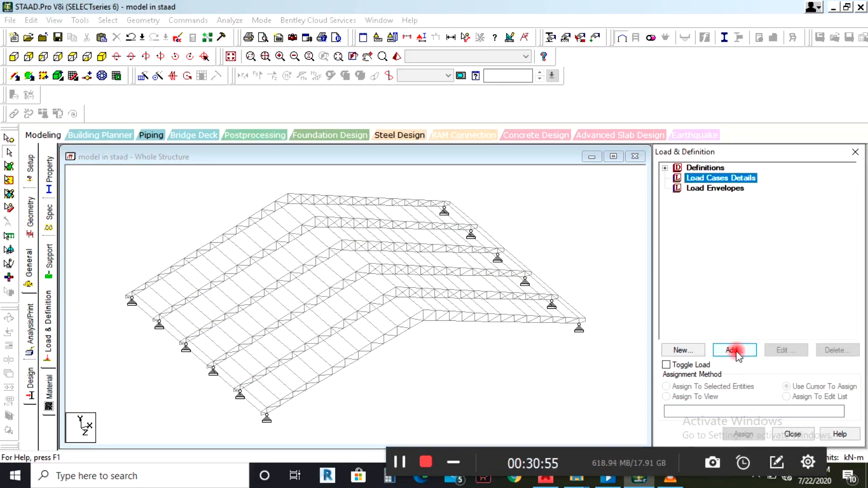
pyautogui.click(349, 219)
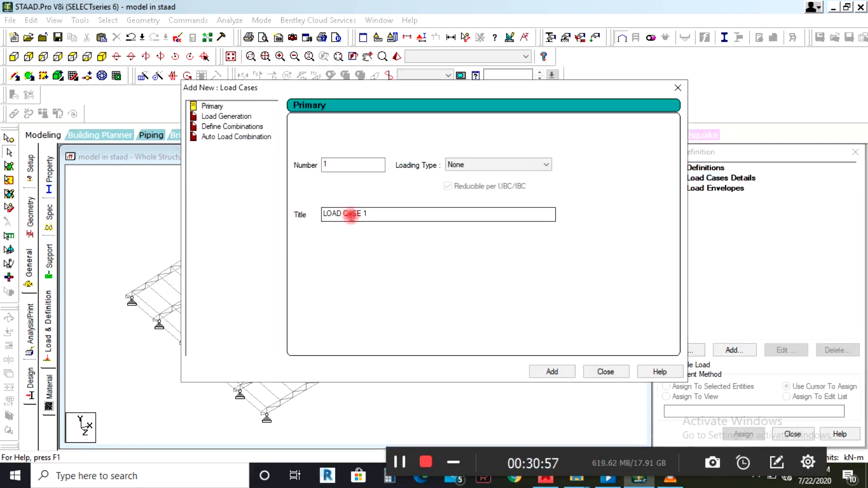
pyautogui.moveTo(381, 217); pyautogui.dragTo(272, 238)
pyautogui.write('dl')
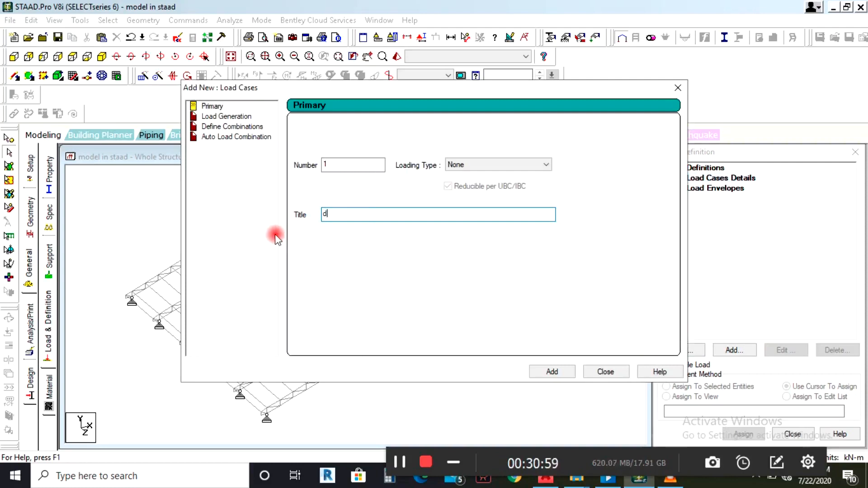
pyautogui.press('BackSpace')
pyautogui.press('BackSpace')
pyautogui.write('DL')
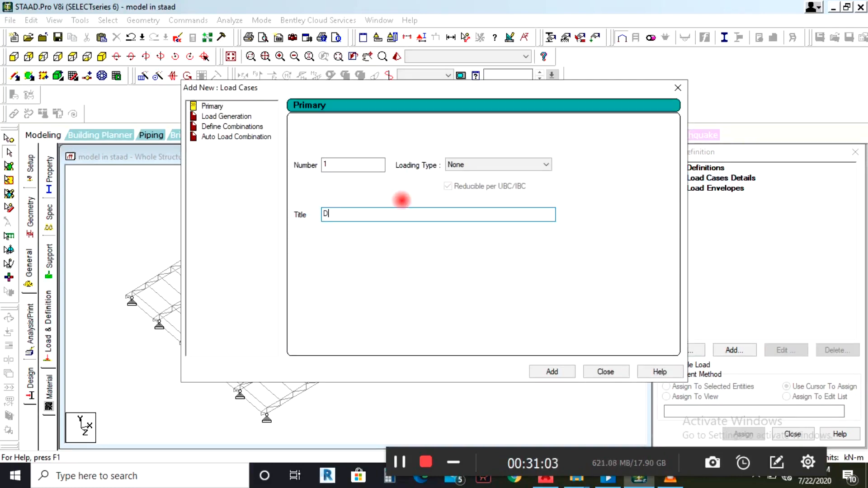
pyautogui.click(503, 167)
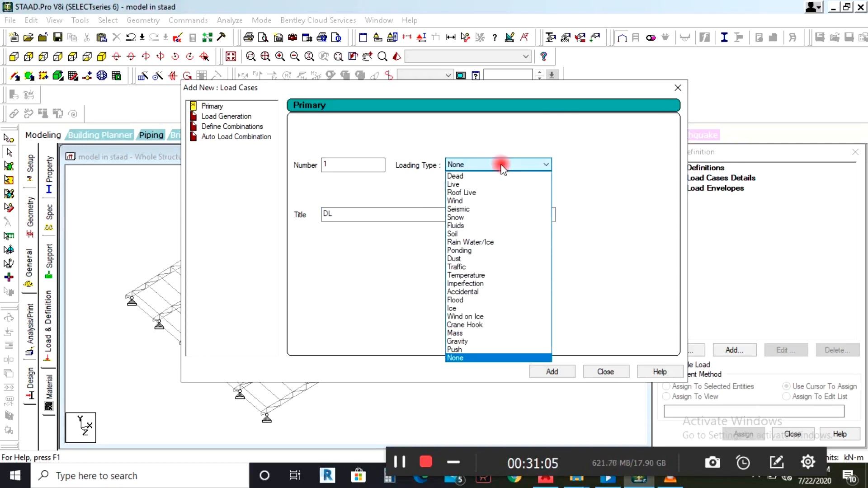
pyautogui.click(483, 177)
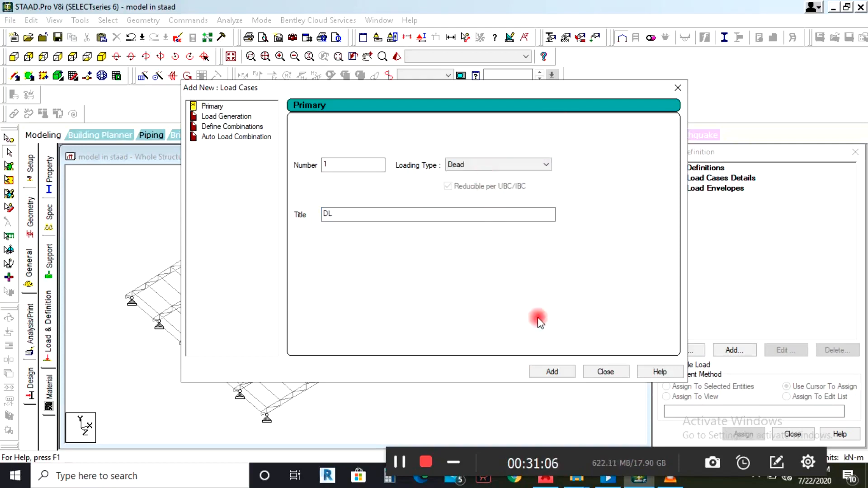
pyautogui.click(552, 370)
# Add primary load case 2 titled LL with the loading type Roof Live.
pyautogui.moveTo(368, 212); pyautogui.dragTo(266, 230)
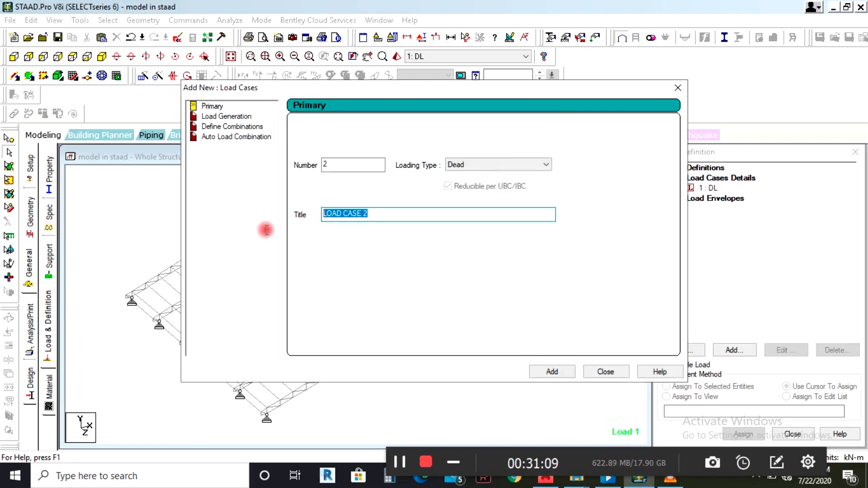
pyautogui.write('LL')
pyautogui.click(498, 166)
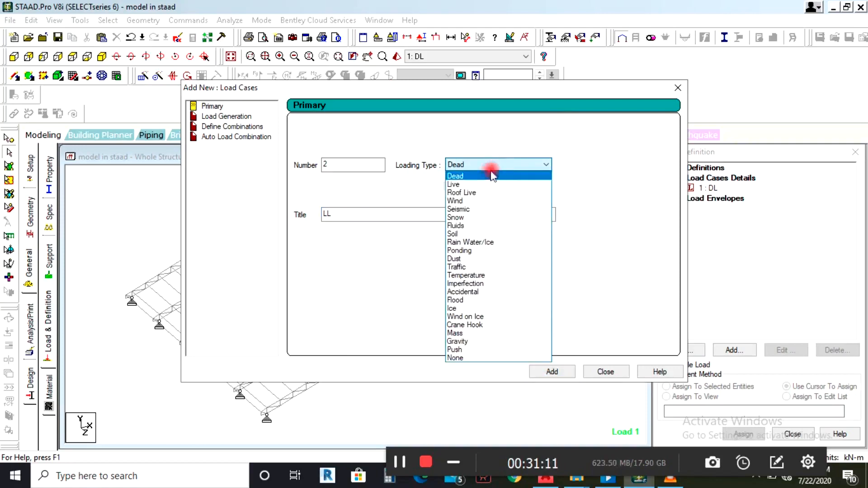
pyautogui.click(470, 193)
pyautogui.click(548, 370)
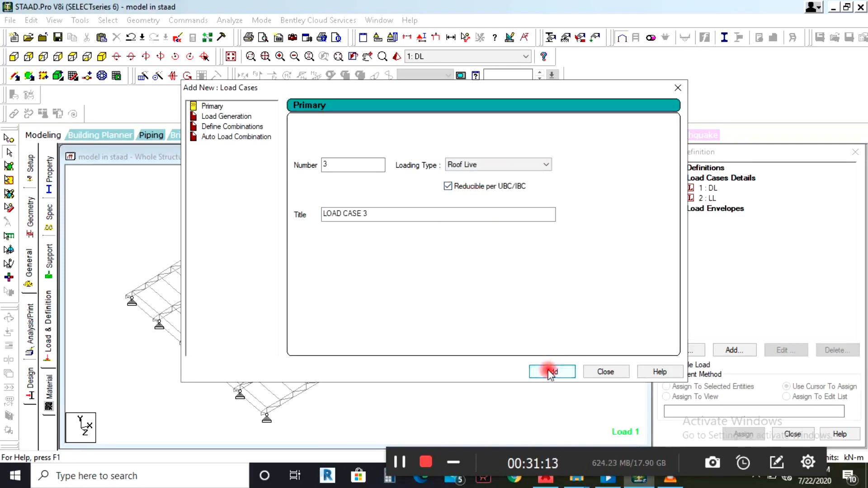
# Add primary load case 3 titled WL with the loading type Wind and finish creating load cases.
pyautogui.moveTo(369, 214); pyautogui.dragTo(295, 227)
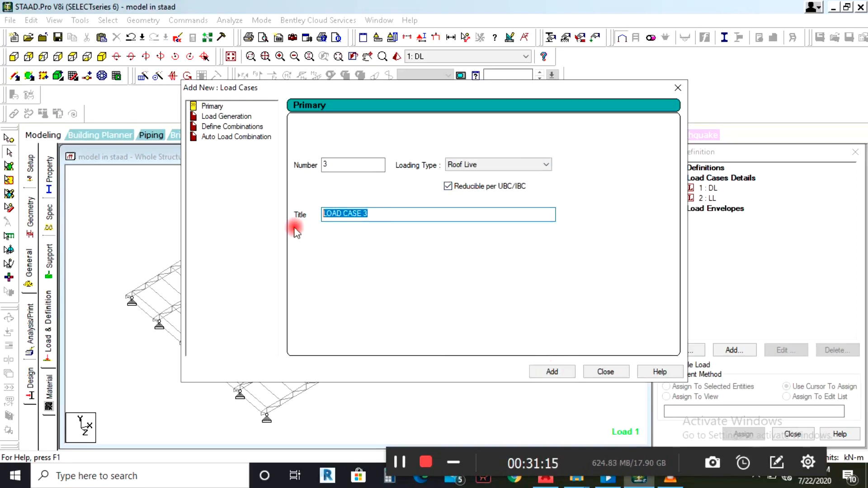
pyautogui.write('WL')
pyautogui.click(465, 165)
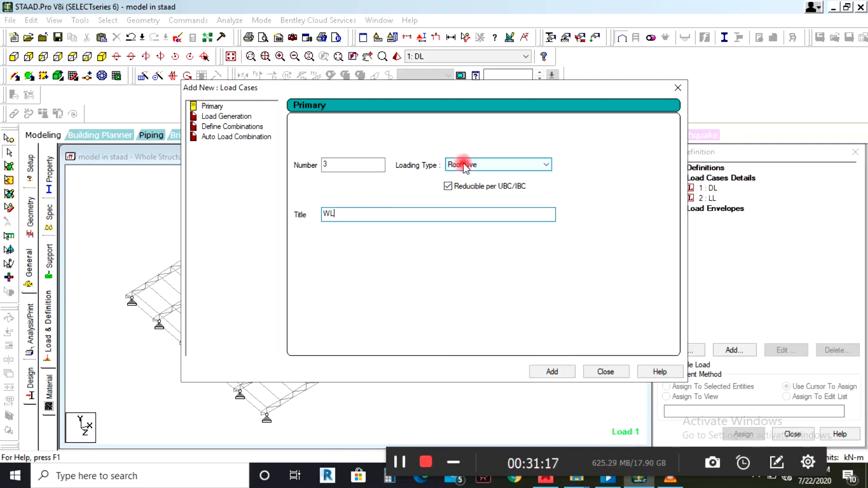
pyautogui.click(469, 202)
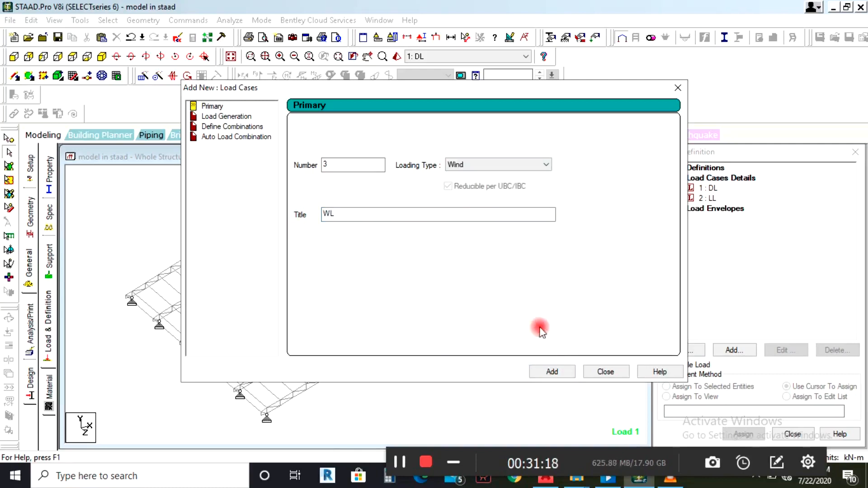
pyautogui.click(549, 372)
pyautogui.click(591, 372)
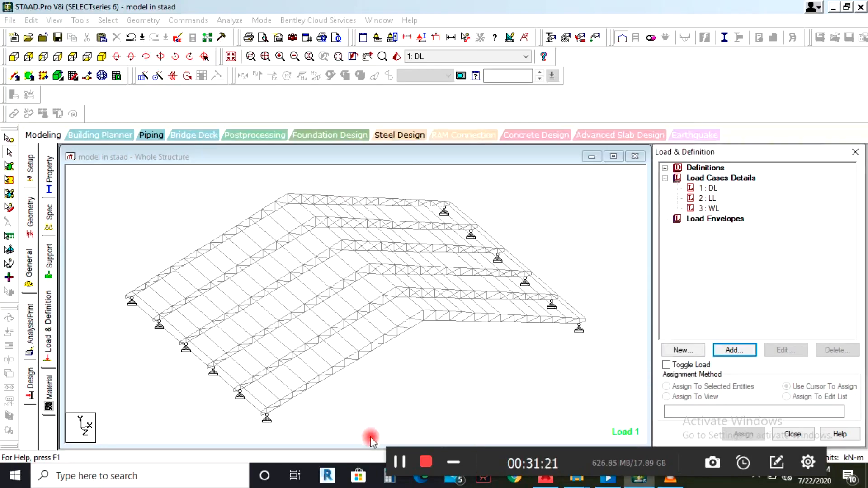
# Add a selfweight load in the Y direction with factor -1 to the DL load case, accepting the auto save.
pyautogui.moveTo(392, 463); pyautogui.dragTo(370, 433)
pyautogui.click(703, 188)
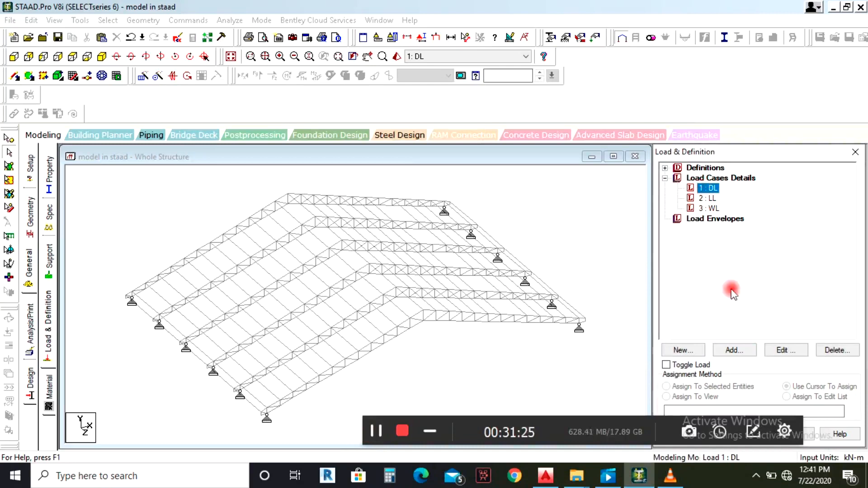
pyautogui.click(731, 350)
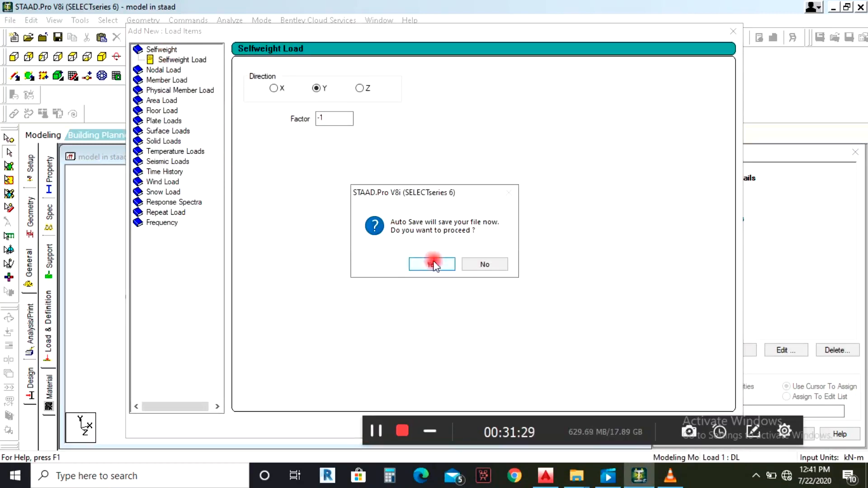
pyautogui.click(432, 264)
pyautogui.click(359, 254)
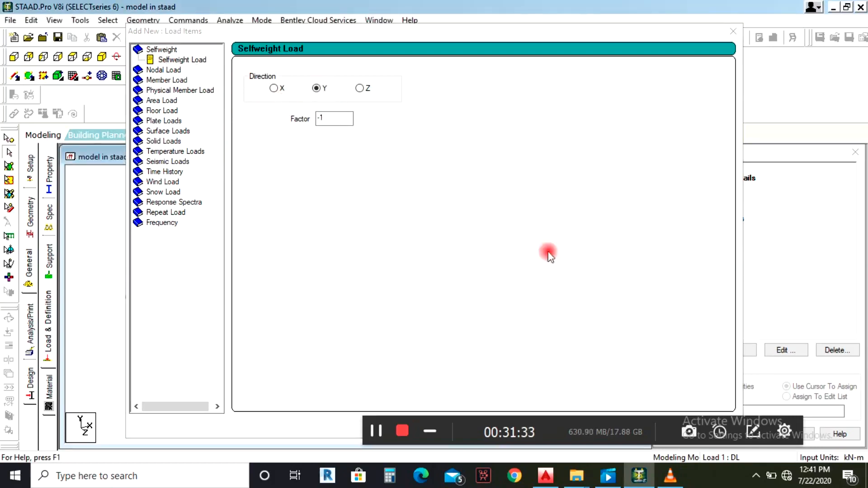
pyautogui.moveTo(544, 434); pyautogui.dragTo(551, 466)
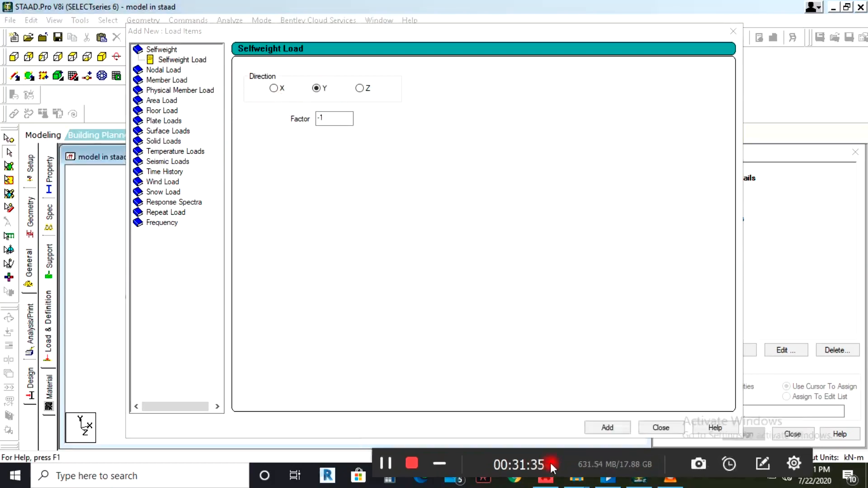
pyautogui.click(602, 425)
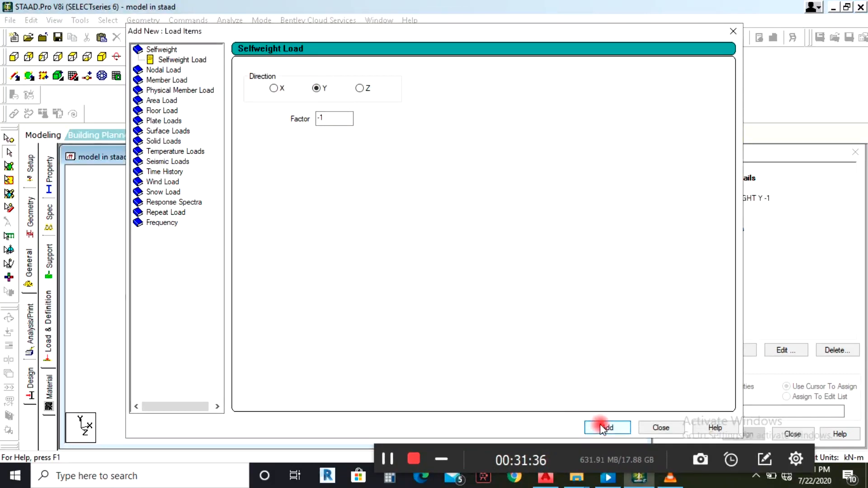
# Close the finished selfweight item and begin a Uniform Force member load for the DL load case.
pyautogui.click(652, 426)
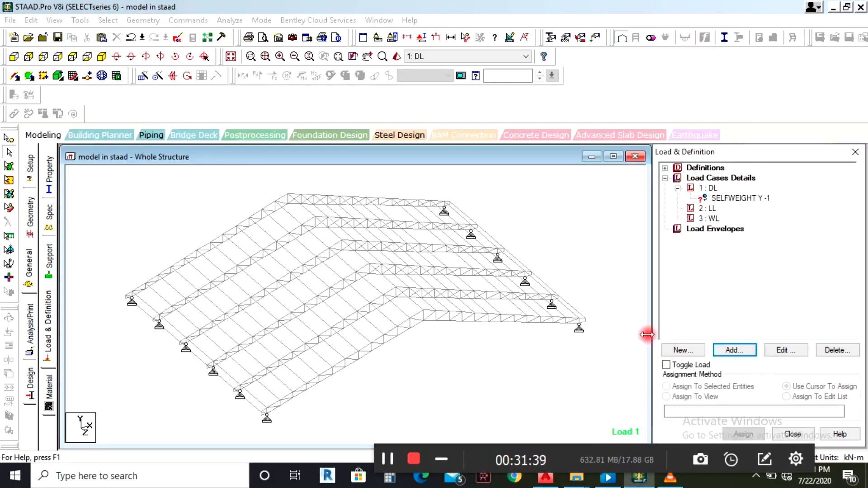
pyautogui.click(387, 459)
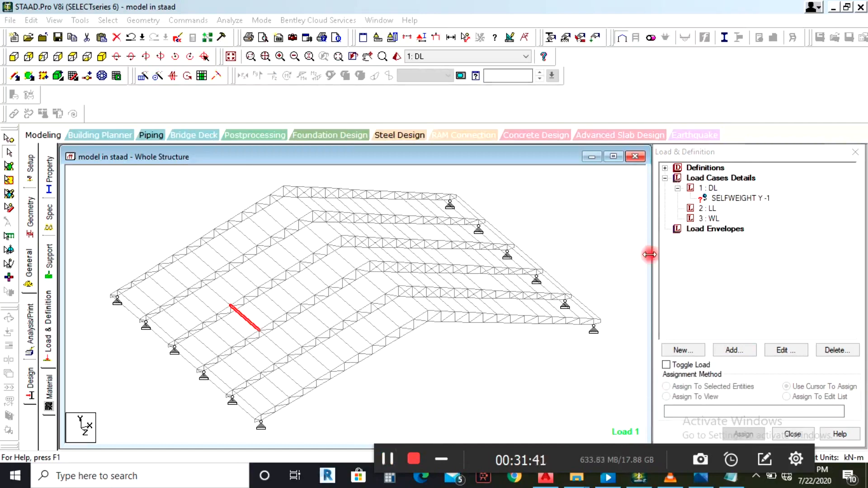
pyautogui.click(710, 188)
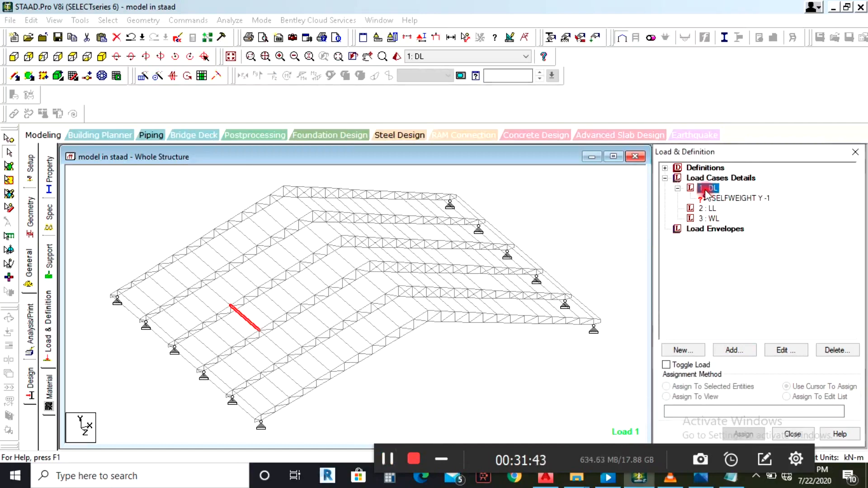
pyautogui.click(733, 350)
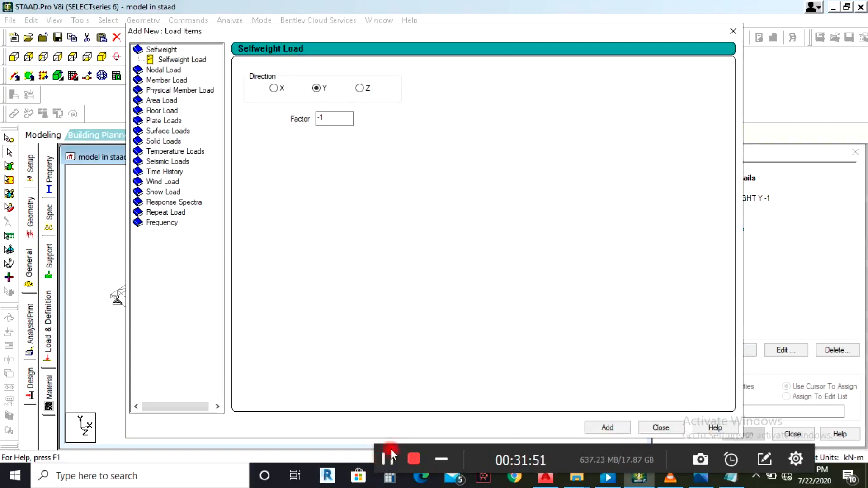
pyautogui.moveTo(468, 458); pyautogui.dragTo(470, 443)
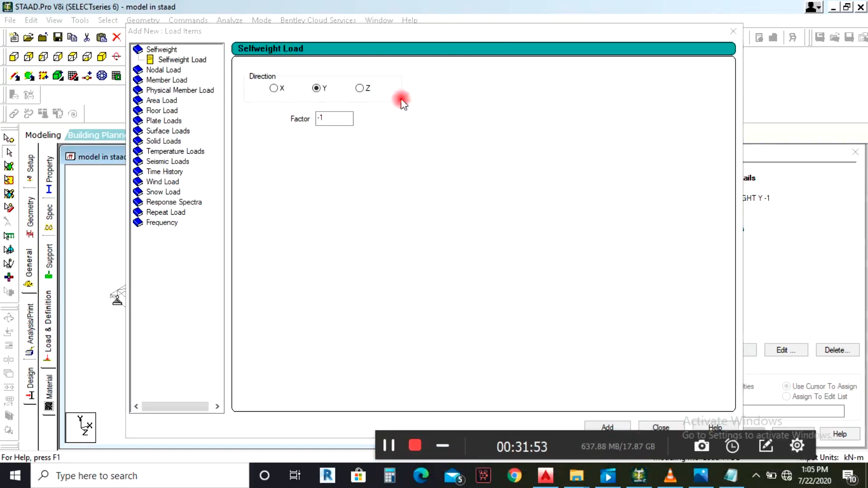
pyautogui.click(140, 80)
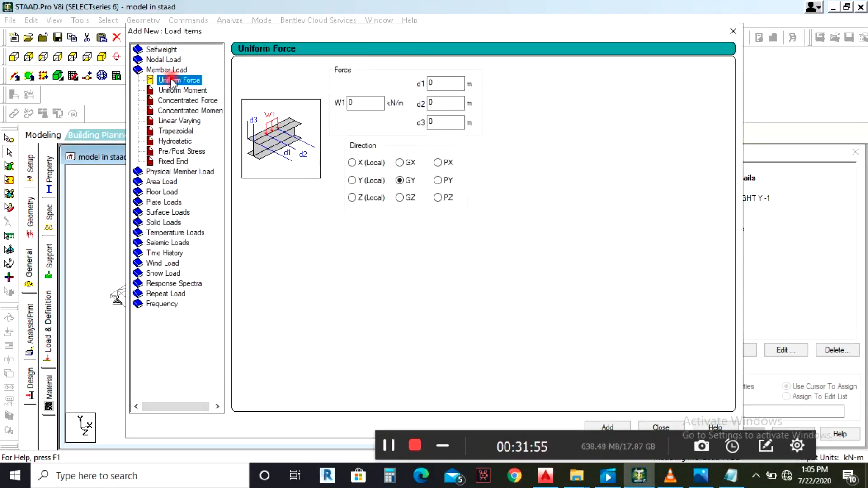
pyautogui.click(364, 104)
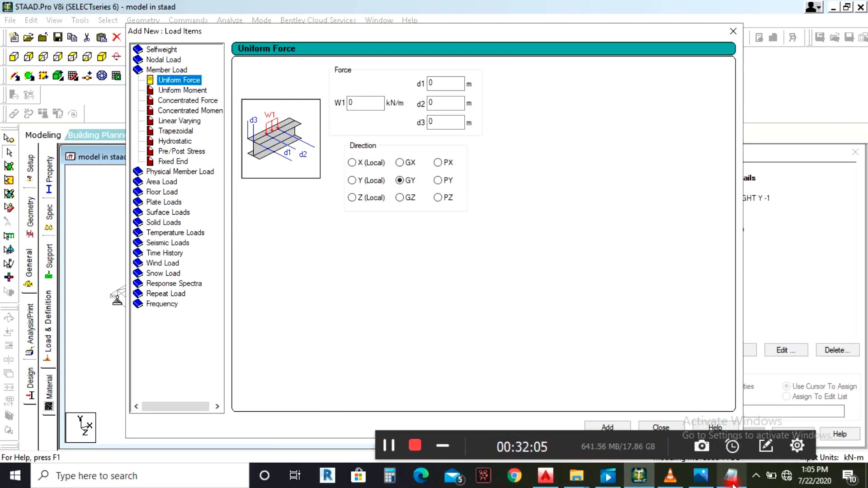
# Consult the handwritten load notes in Photos and compute the dead load per metre in Calculator as 0.65 × 1.553.
pyautogui.click(701, 476)
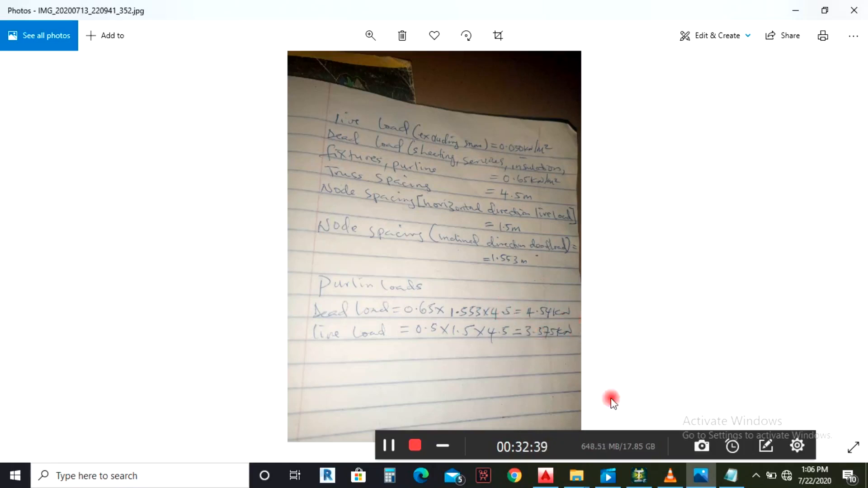
pyautogui.click(389, 475)
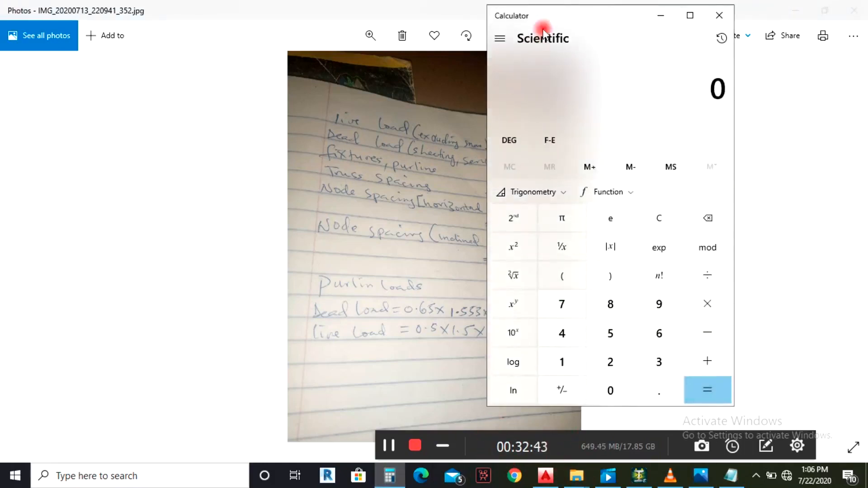
pyautogui.moveTo(546, 16); pyautogui.dragTo(615, 27)
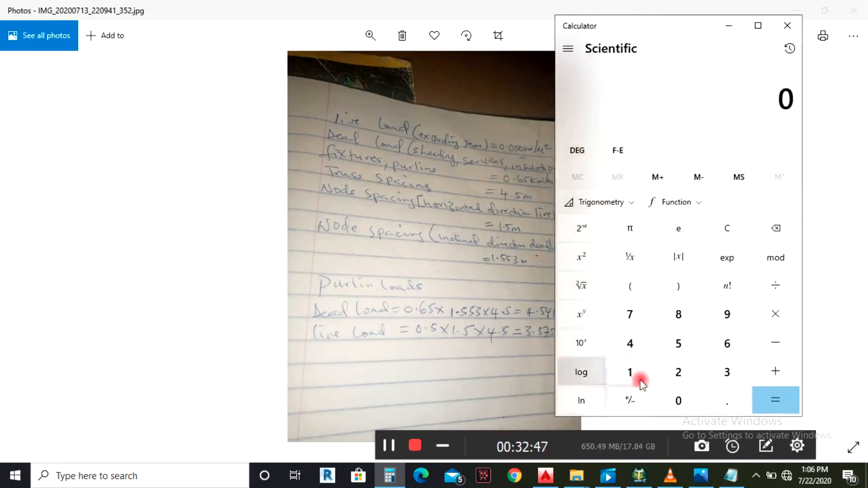
pyautogui.click(671, 403)
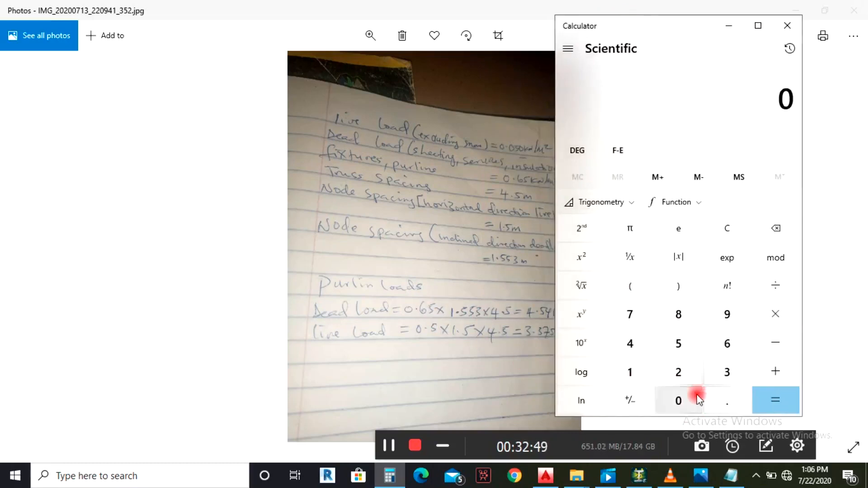
pyautogui.click(717, 399)
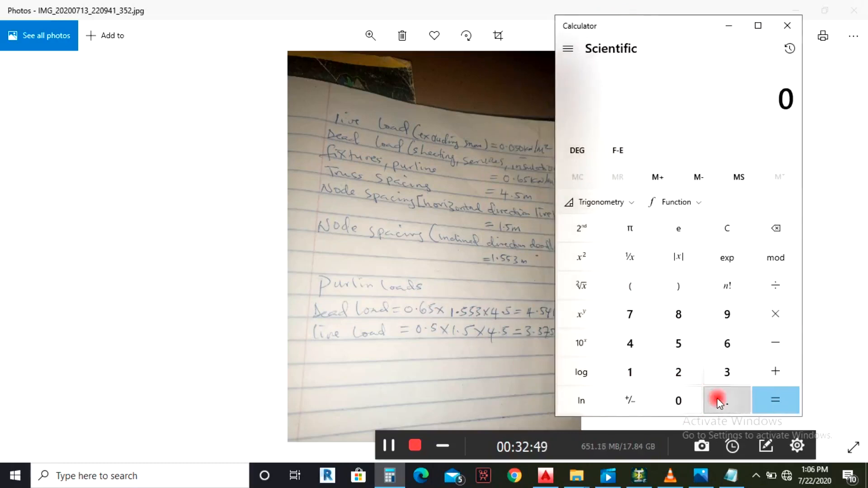
pyautogui.click(720, 341)
pyautogui.click(689, 346)
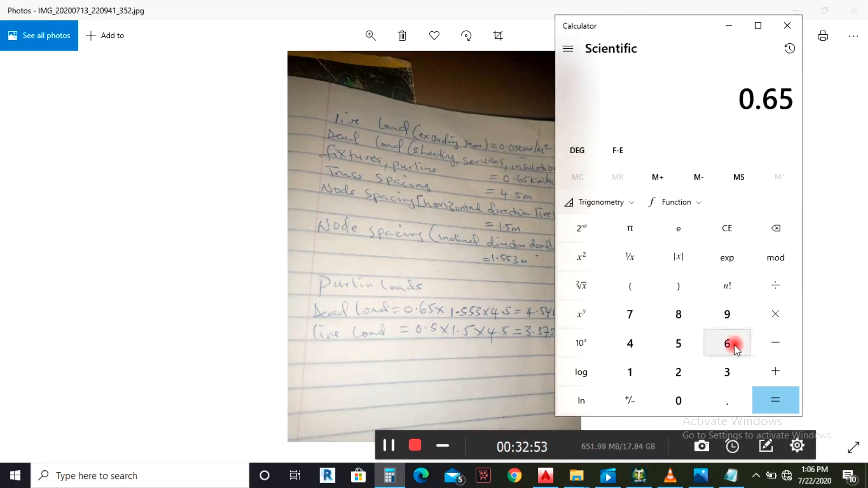
pyautogui.click(625, 372)
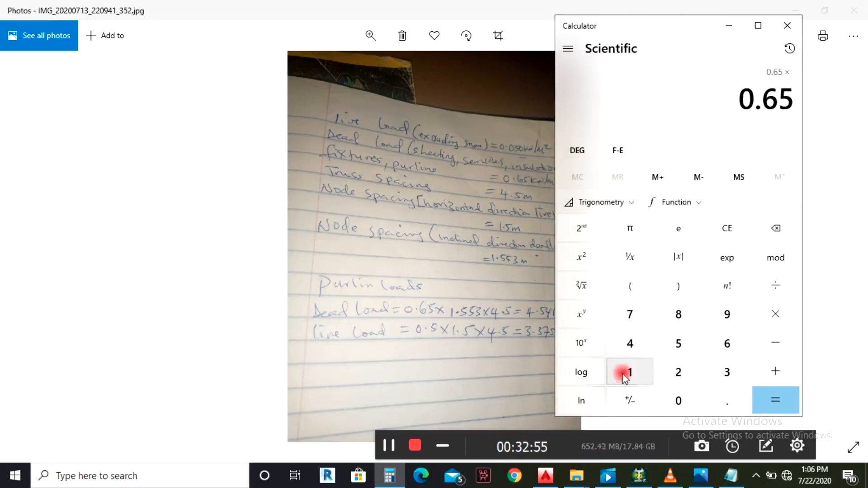
pyautogui.click(716, 401)
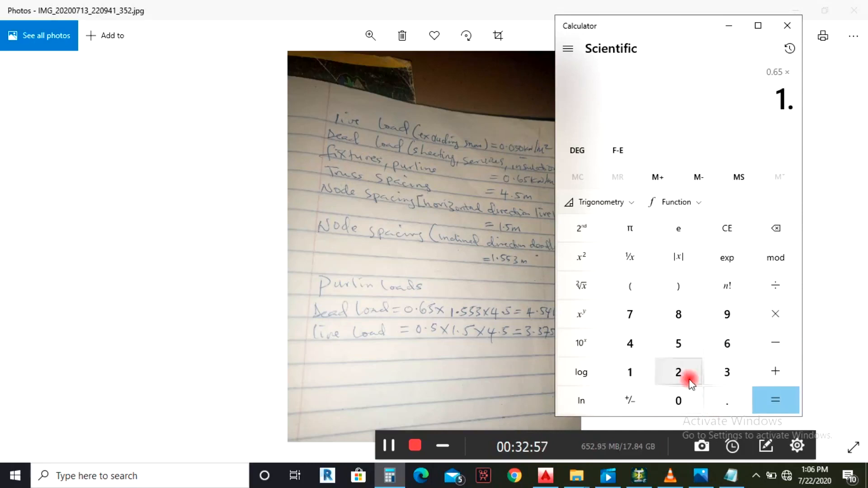
pyautogui.click(681, 345)
pyautogui.click(729, 371)
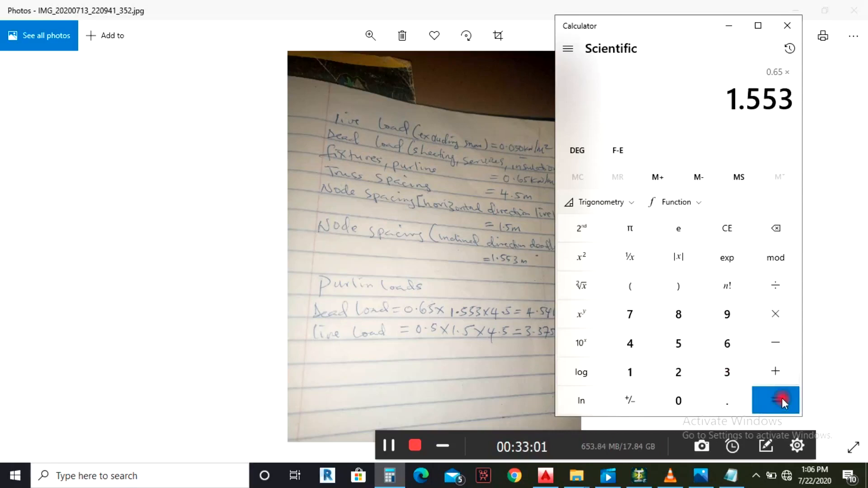
pyautogui.click(782, 398)
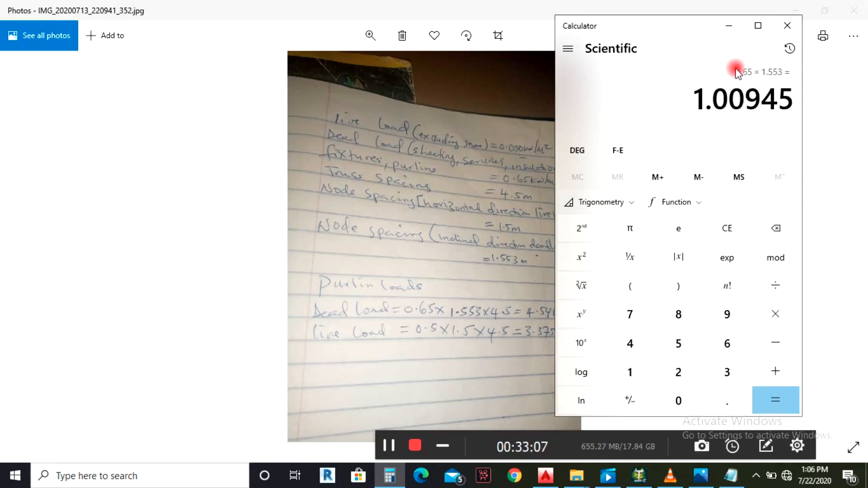
pyautogui.click(729, 27)
# Return to STAAD.Pro and add a uniform force of -1.01 kN/m in the GY direction to the DL load case.
pyautogui.moveTo(593, 456); pyautogui.dragTo(592, 440)
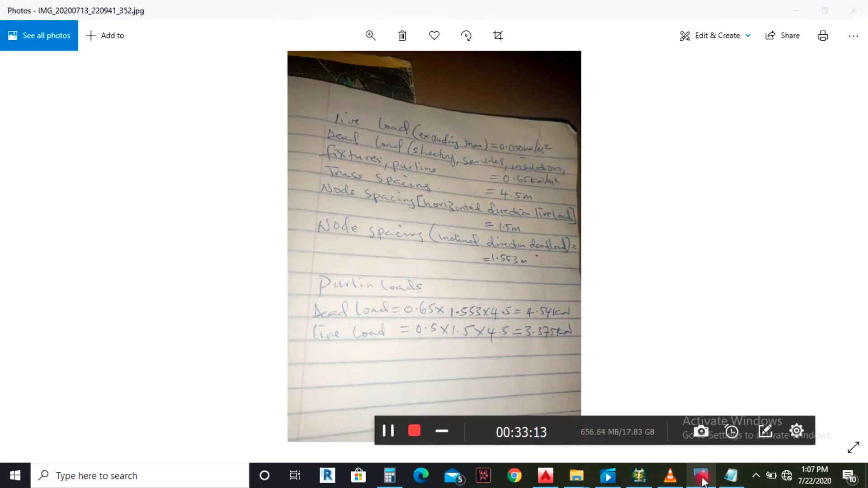
pyautogui.moveTo(641, 481)
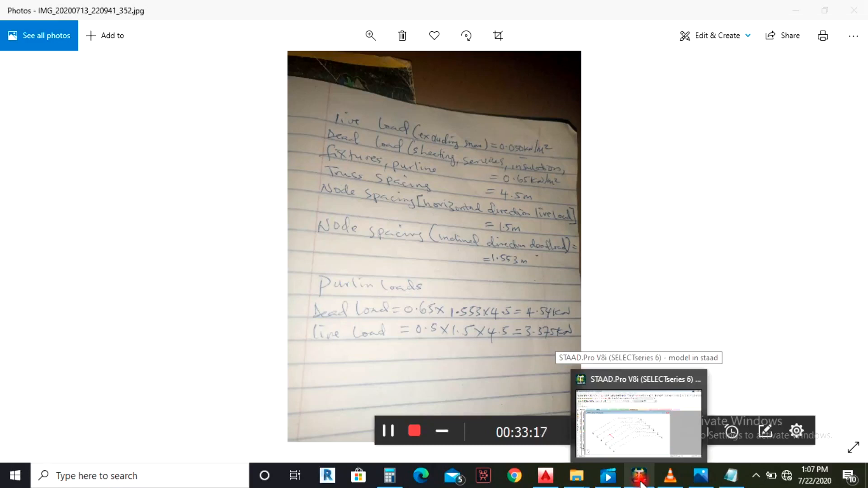
pyautogui.moveTo(671, 484)
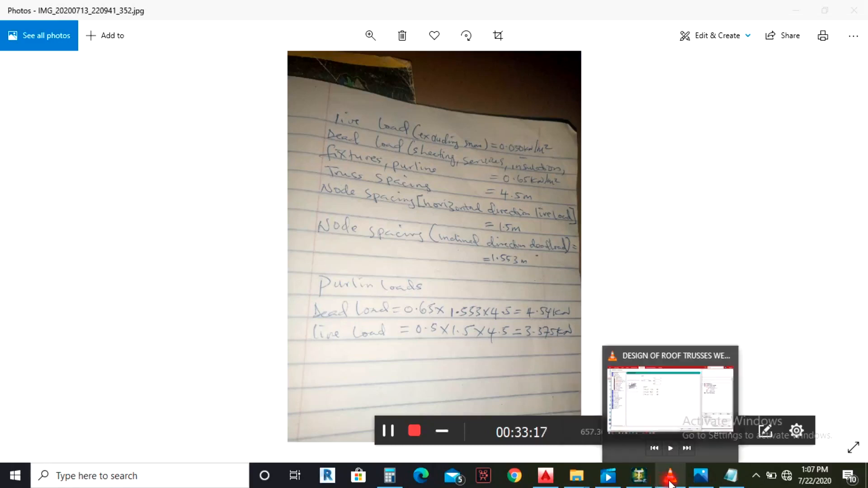
pyautogui.click(640, 480)
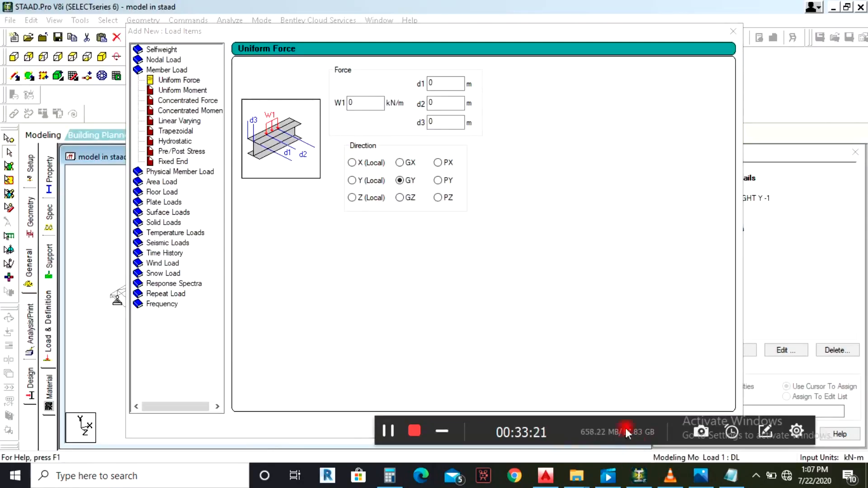
pyautogui.click(351, 104)
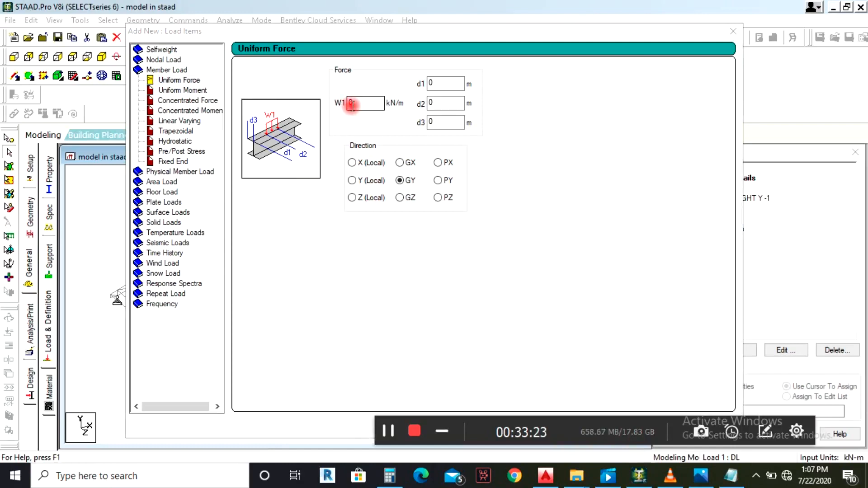
pyautogui.click(355, 102)
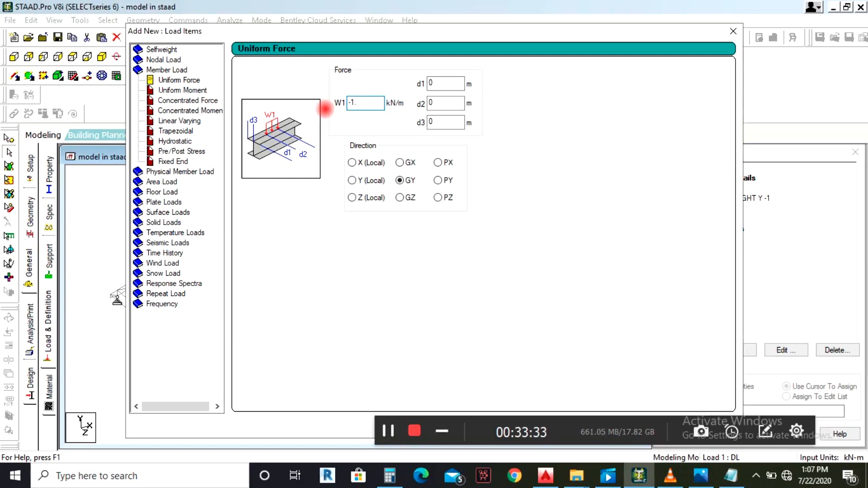
pyautogui.write('1')
pyautogui.moveTo(550, 427); pyautogui.dragTo(546, 463)
pyautogui.click(607, 427)
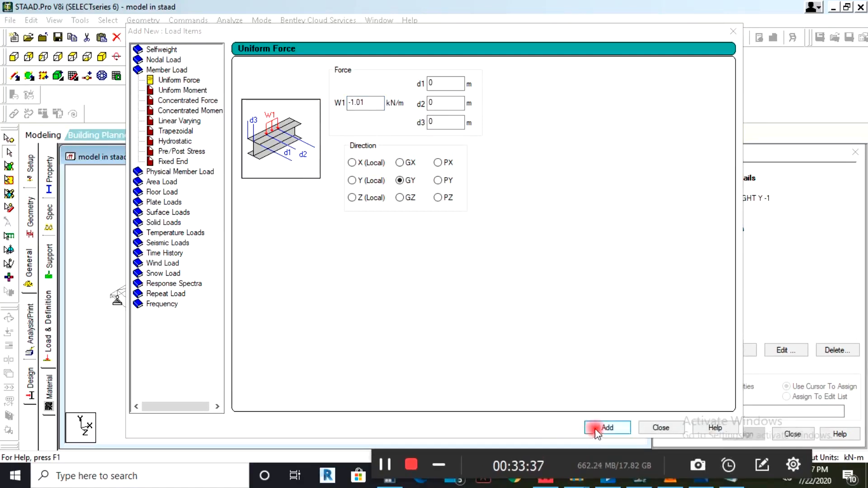
pyautogui.click(646, 428)
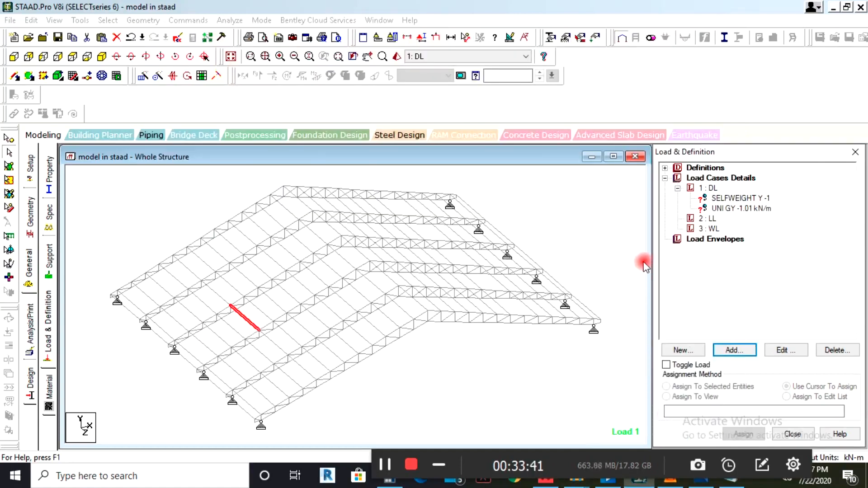
# Decline the auto save and begin a Uniform Force member load for the LL load case.
pyautogui.click(692, 220)
pyautogui.moveTo(487, 452); pyautogui.dragTo(503, 364)
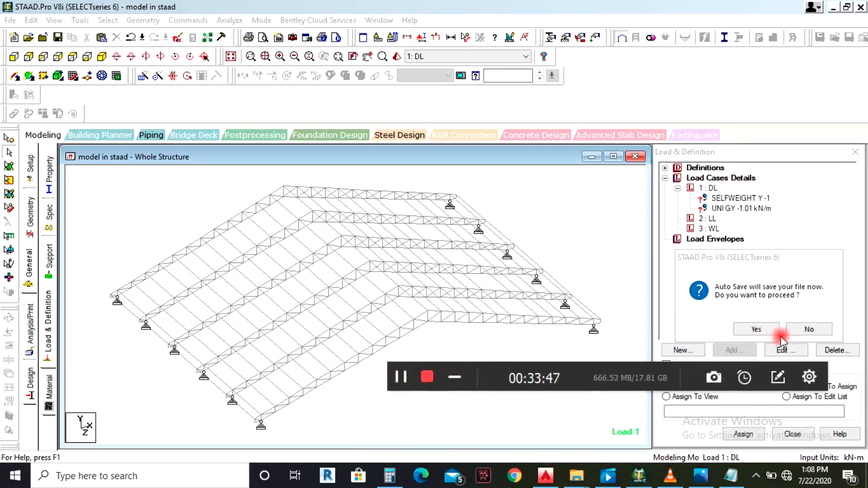
pyautogui.click(794, 328)
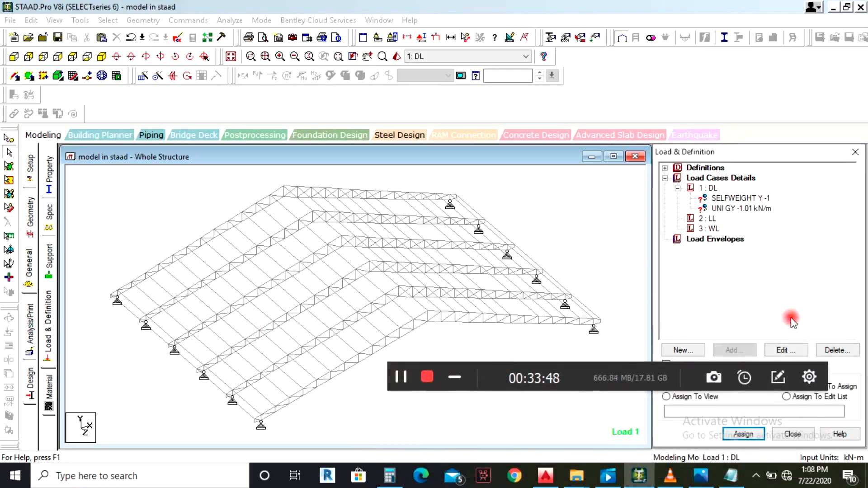
pyautogui.click(692, 219)
pyautogui.click(730, 349)
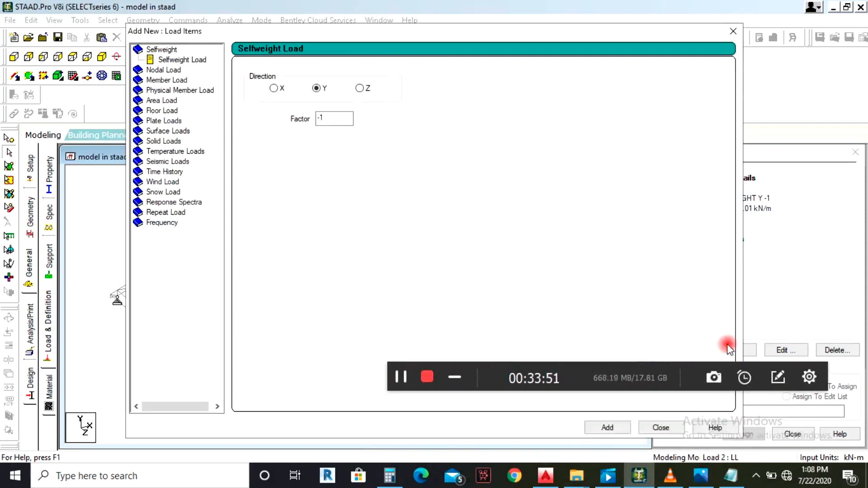
pyautogui.click(140, 78)
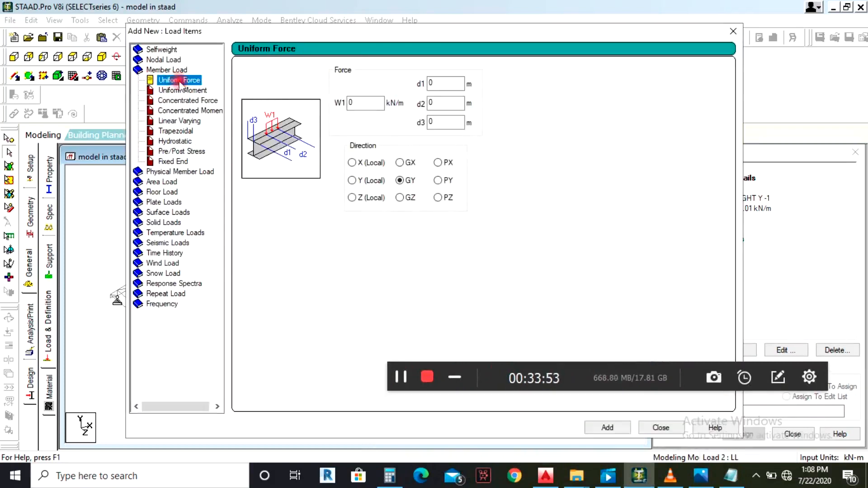
# Consult the handwritten notes in Photos and compute the live load per metre in Calculator as 0.5 × 1.5.
pyautogui.click(714, 483)
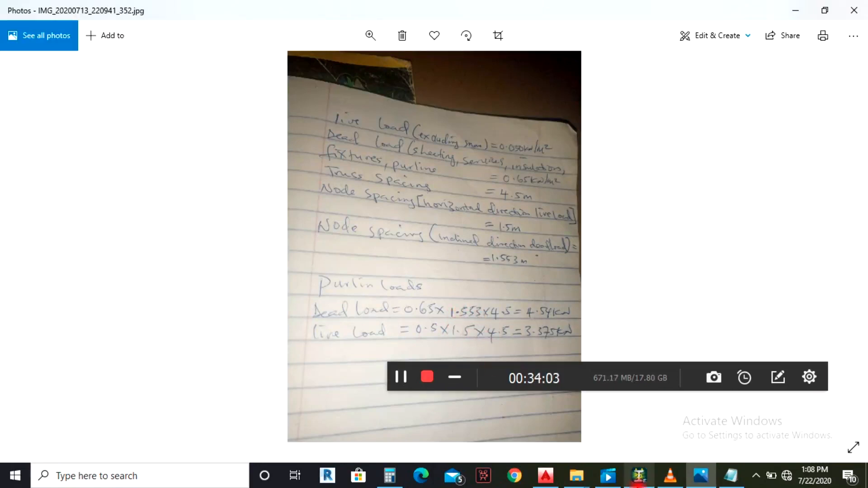
pyautogui.click(390, 476)
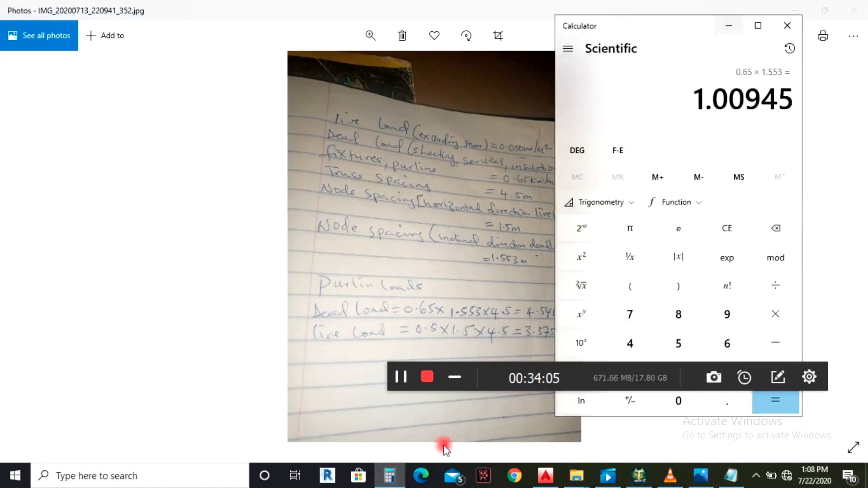
pyautogui.click(735, 229)
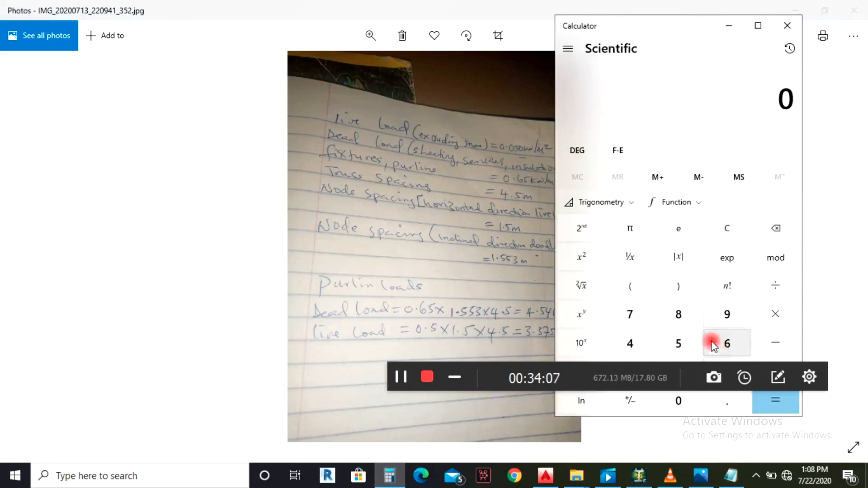
pyautogui.click(726, 401)
pyautogui.click(679, 343)
pyautogui.click(778, 314)
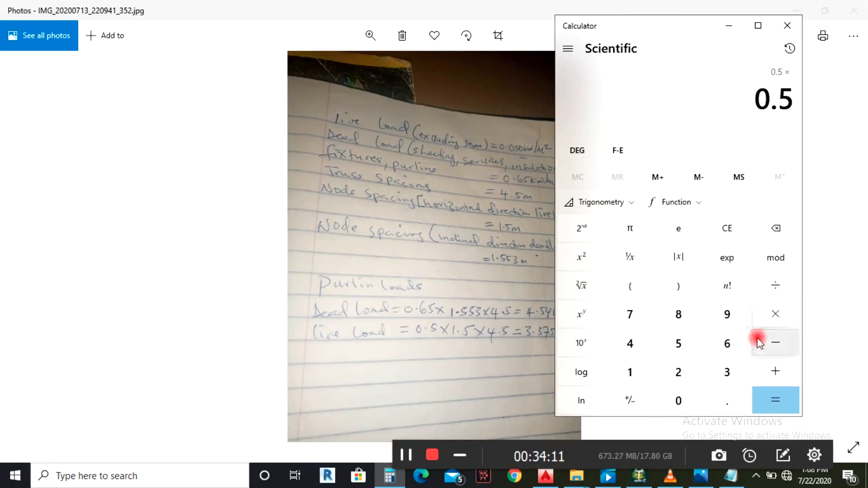
pyautogui.click(641, 373)
pyautogui.click(726, 401)
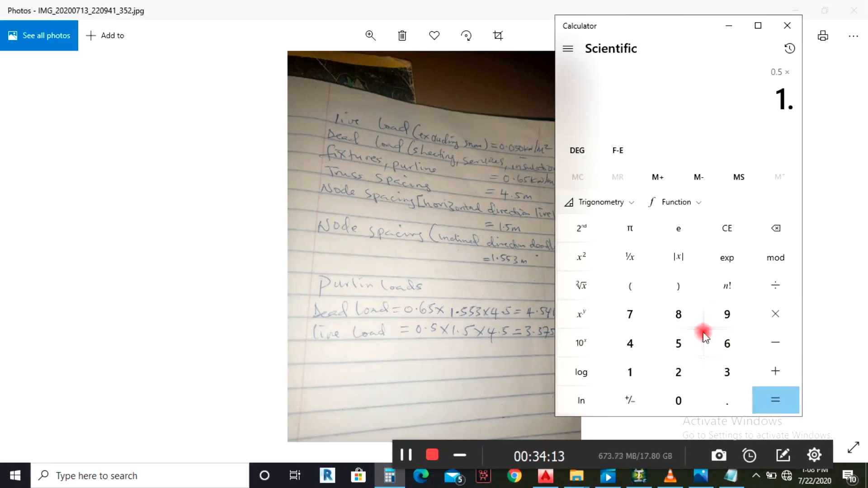
pyautogui.click(681, 342)
pyautogui.click(753, 396)
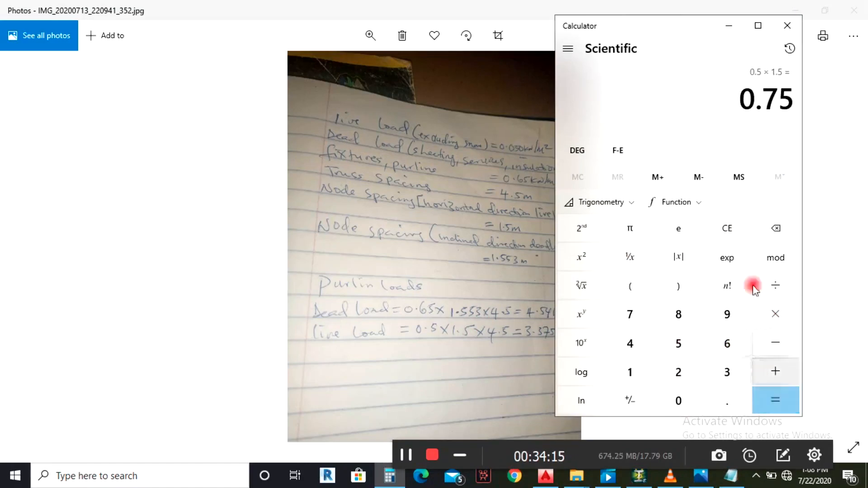
# Return to STAAD.Pro and add a uniform force of -0.75 kN/m in the GY direction to the LL load case.
pyautogui.click(729, 24)
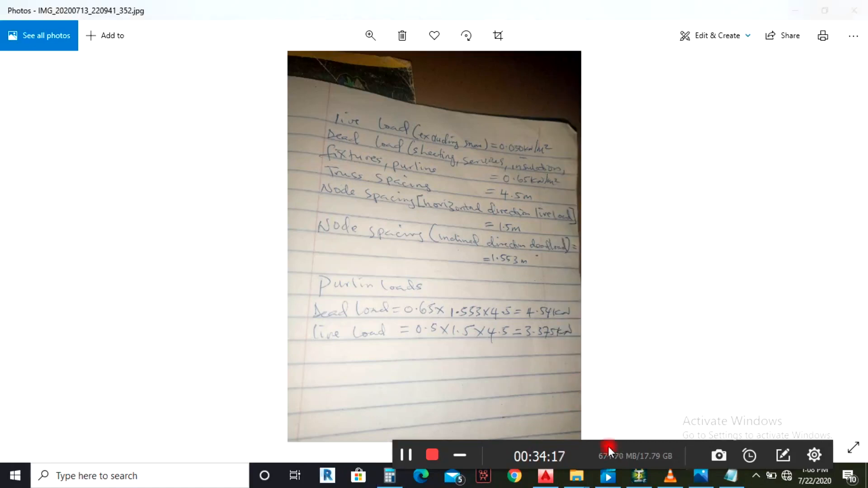
pyautogui.click(646, 477)
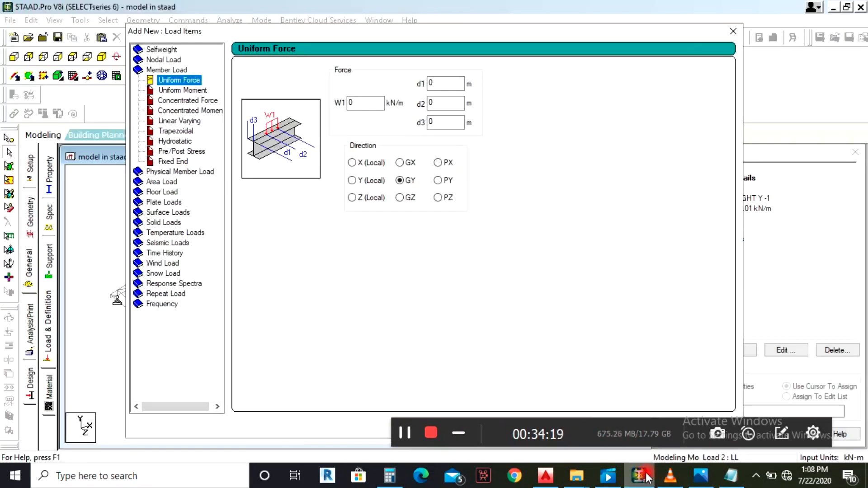
pyautogui.click(367, 101)
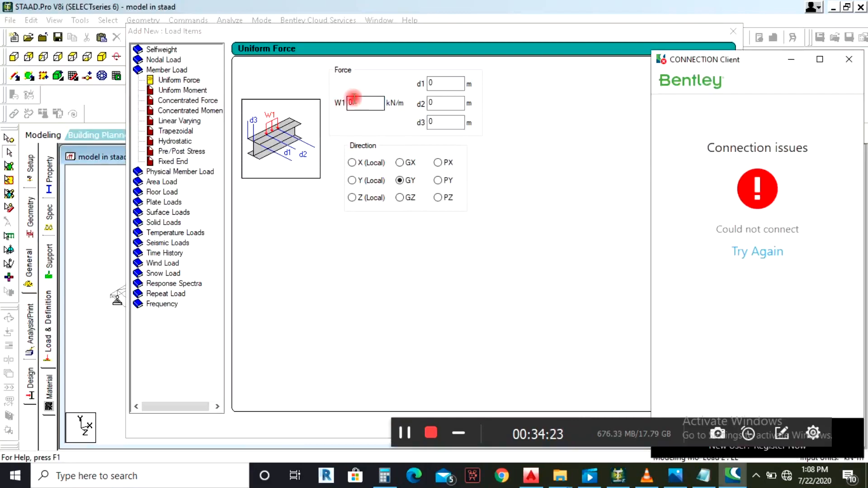
pyautogui.click(351, 103)
pyautogui.click(370, 103)
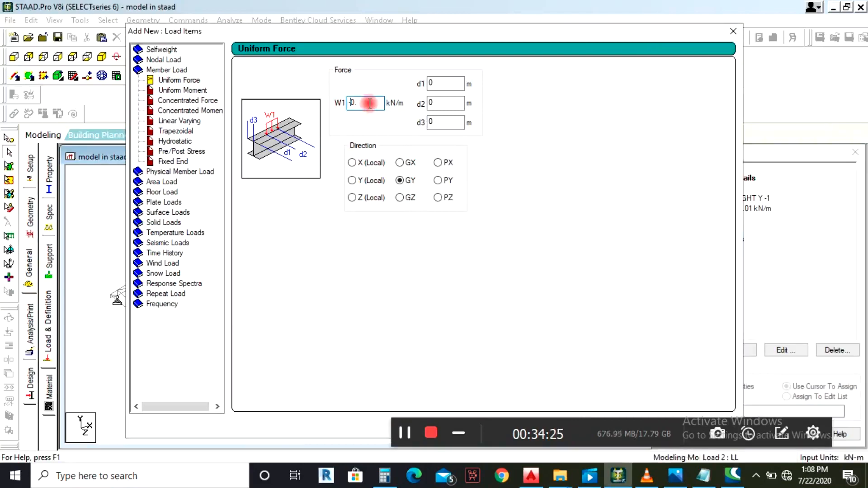
pyautogui.write('5')
pyautogui.click(609, 427)
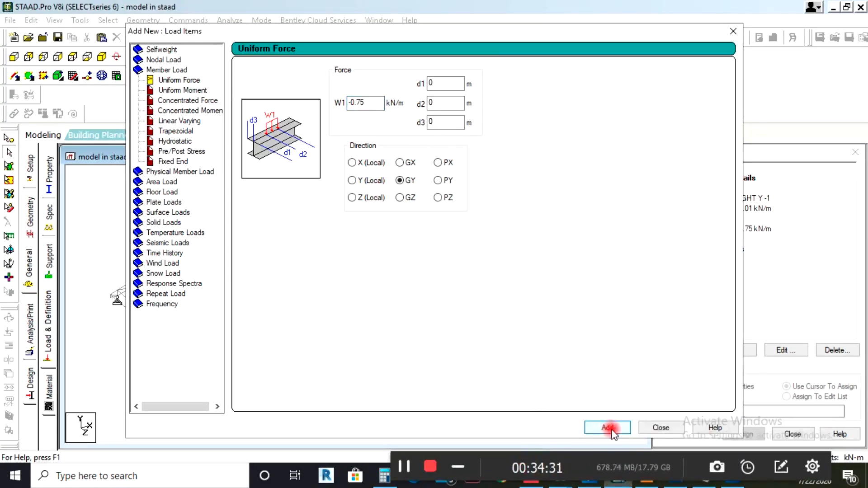
pyautogui.click(660, 427)
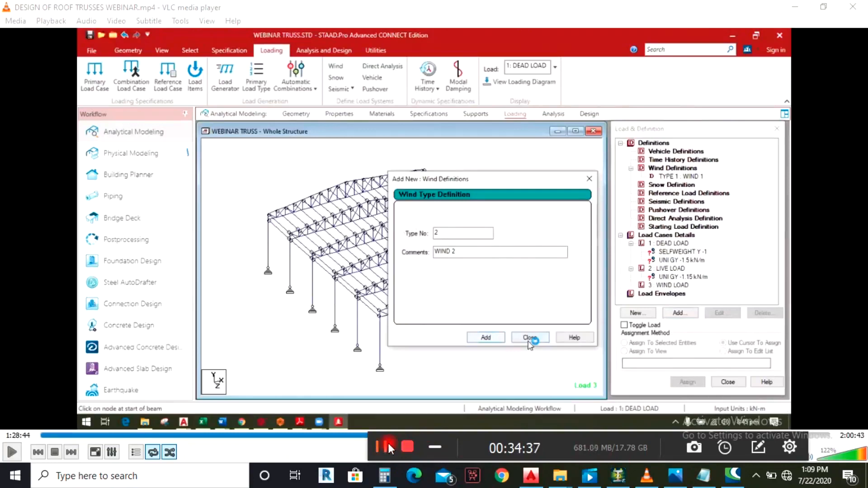
# Add a wind type definition numbered 1 with the comment WIND 1 under the Wind Definitions.
pyautogui.click(388, 443)
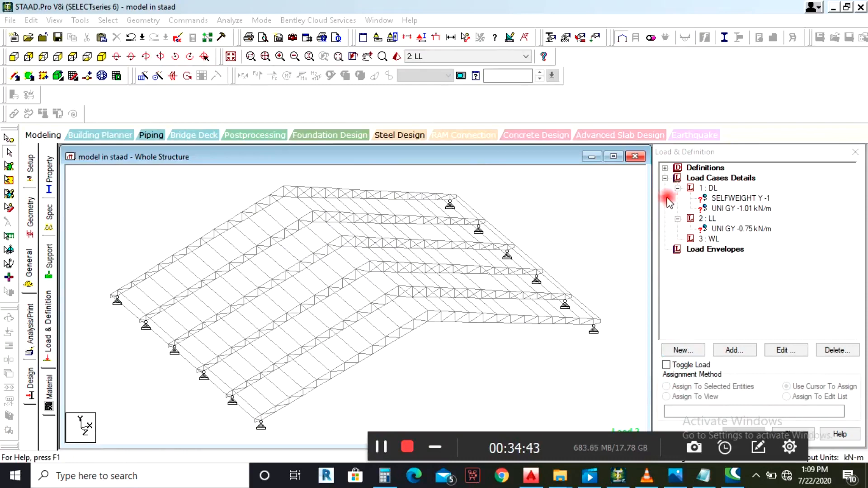
pyautogui.click(677, 168)
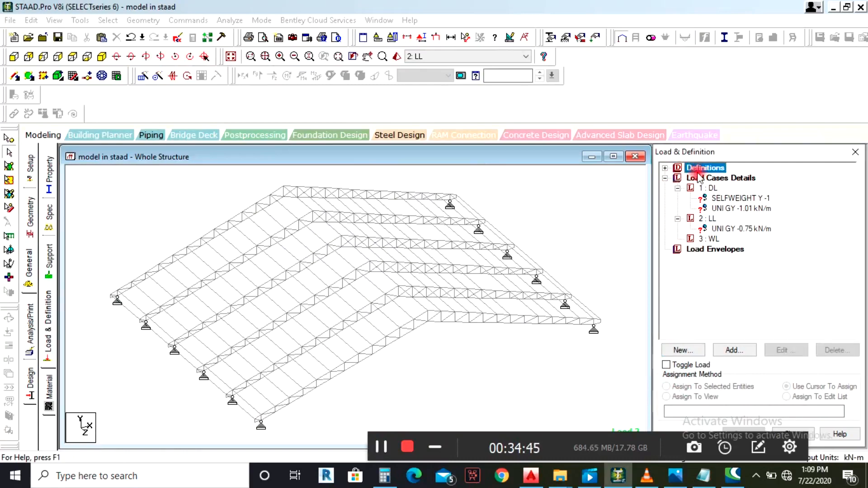
pyautogui.doubleClick(676, 169)
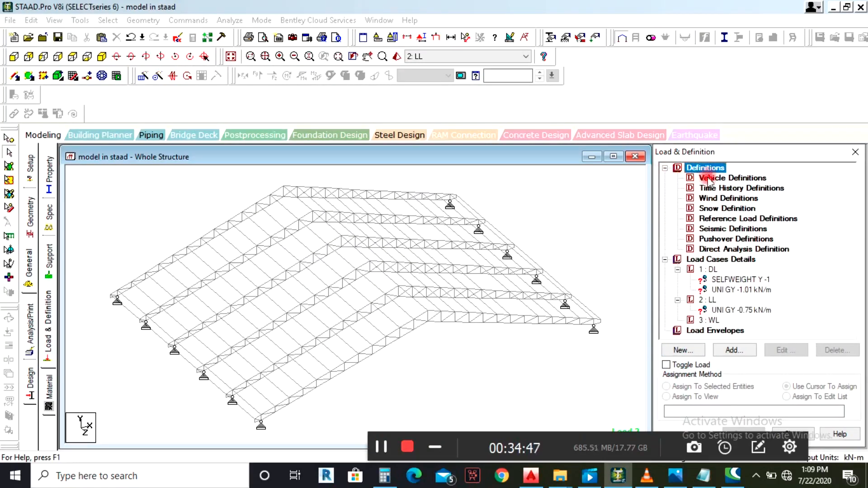
pyautogui.click(700, 199)
pyautogui.click(733, 351)
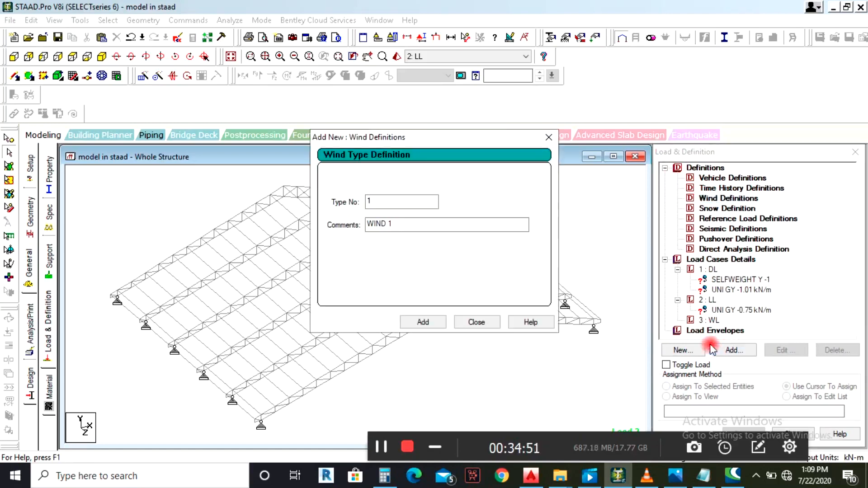
pyautogui.click(427, 322)
pyautogui.click(477, 322)
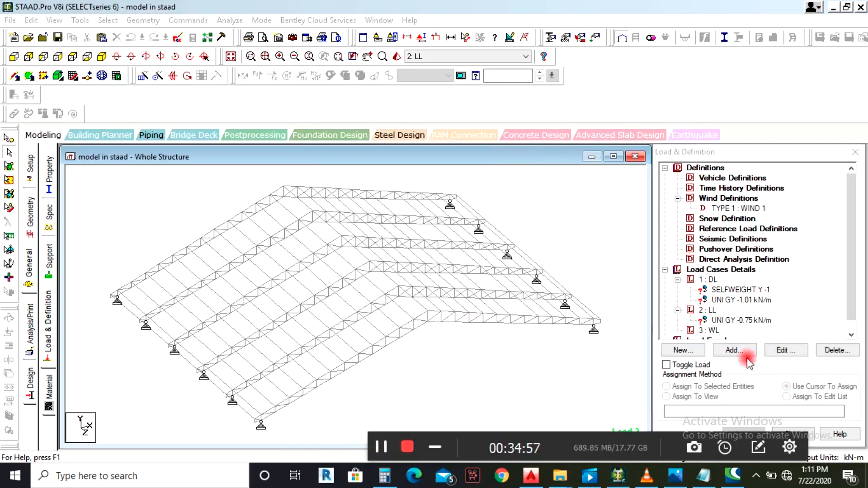
# Open the ASCE-7 intensity calculation for the WIND 1 definition with the 2010 edition of the code.
pyautogui.click(718, 209)
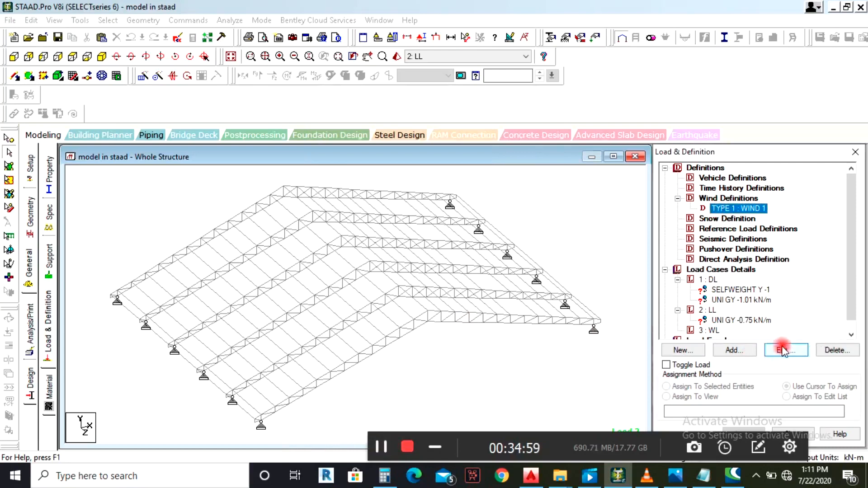
pyautogui.click(746, 351)
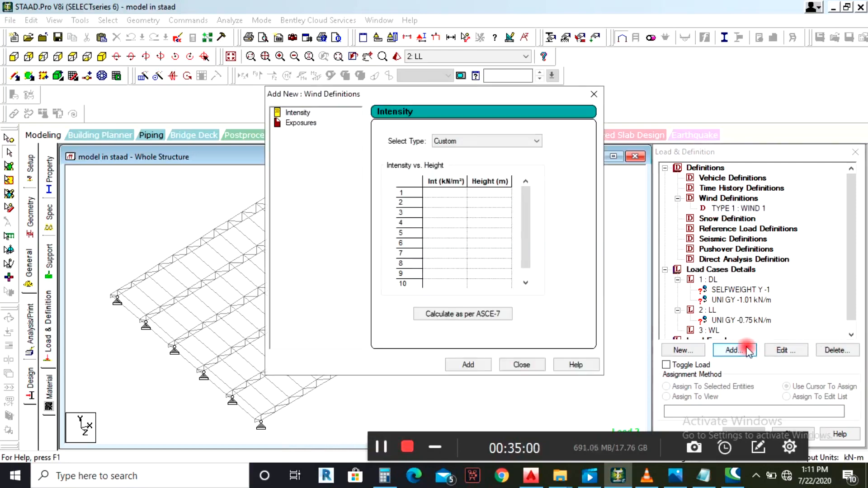
pyautogui.click(485, 314)
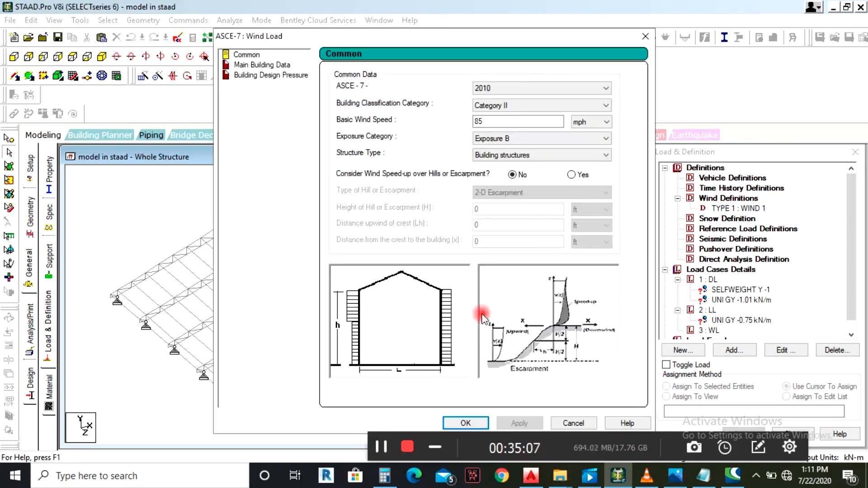
pyautogui.click(493, 89)
pyautogui.click(496, 109)
pyautogui.click(495, 89)
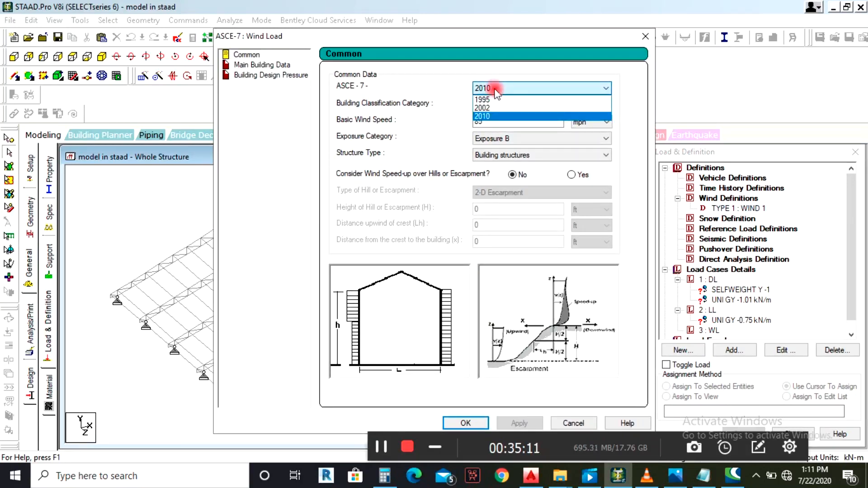
pyautogui.click(495, 89)
pyautogui.click(495, 118)
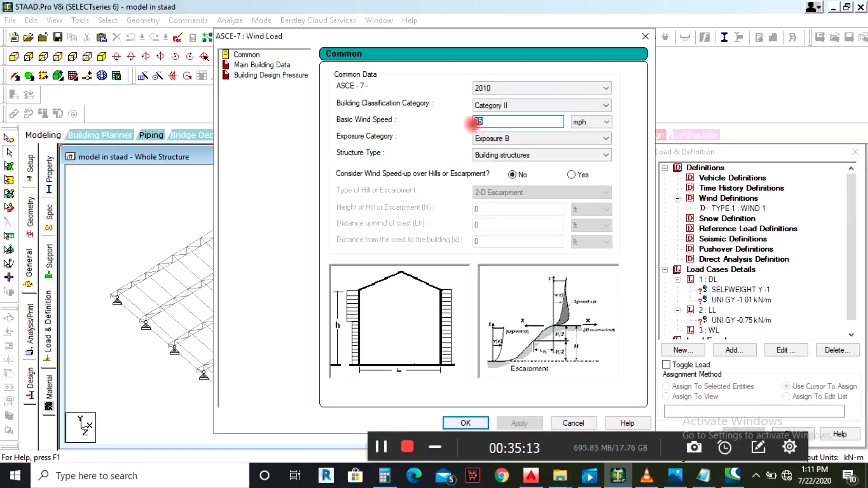
# Set the basic wind speed to 40 m/sec and add the calculated ASCE-7 intensities to the WIND 1 definition.
pyautogui.doubleClick(499, 118)
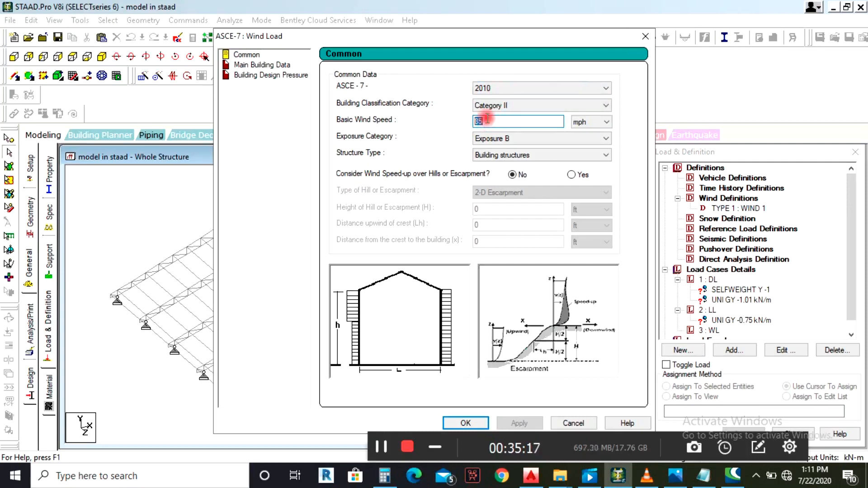
pyautogui.write('40')
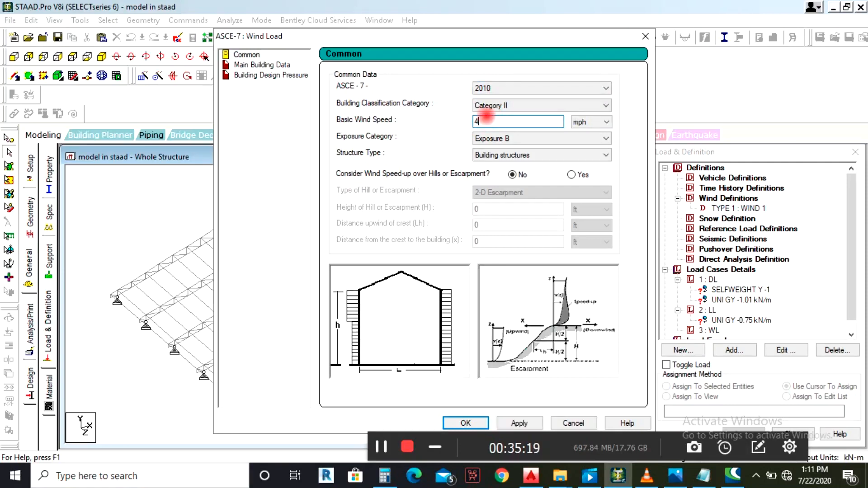
pyautogui.click(590, 122)
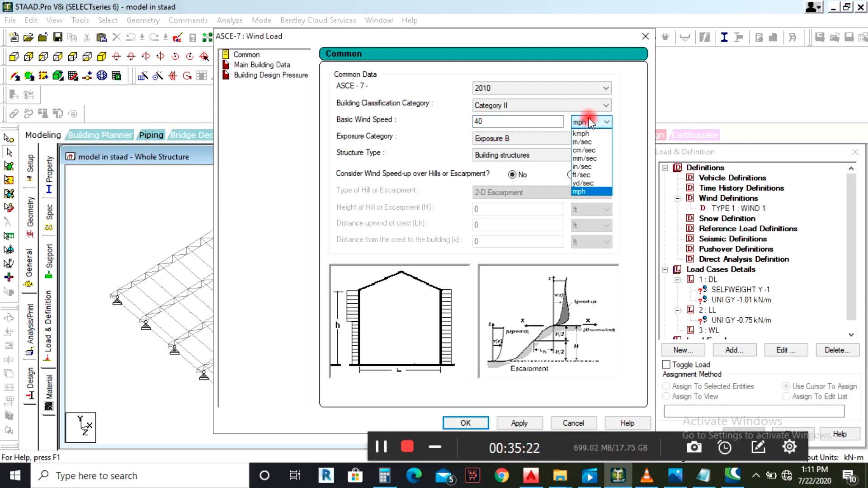
pyautogui.click(590, 142)
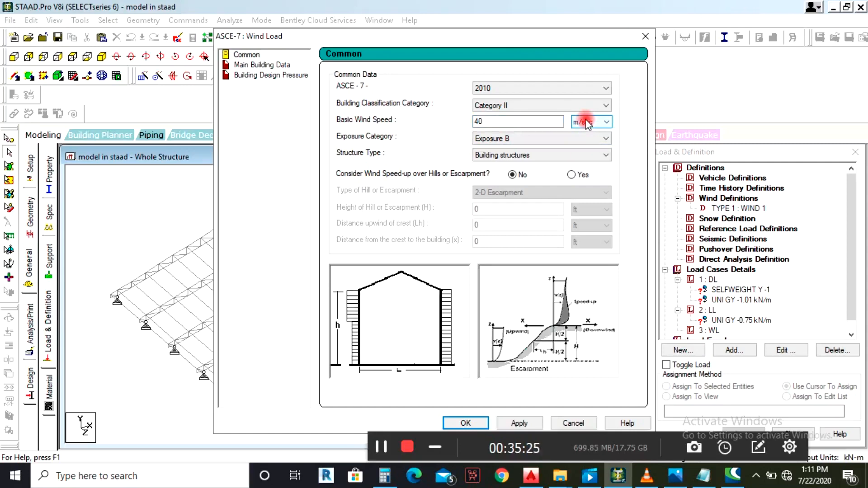
pyautogui.click(376, 446)
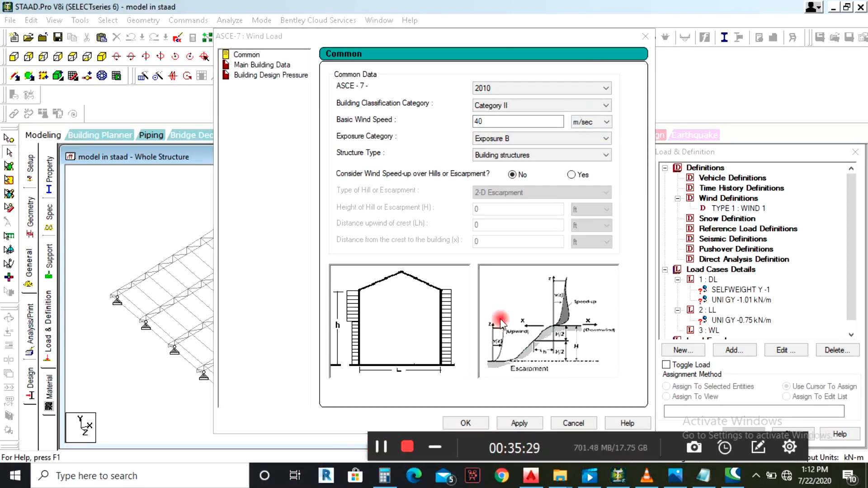
pyautogui.click(521, 424)
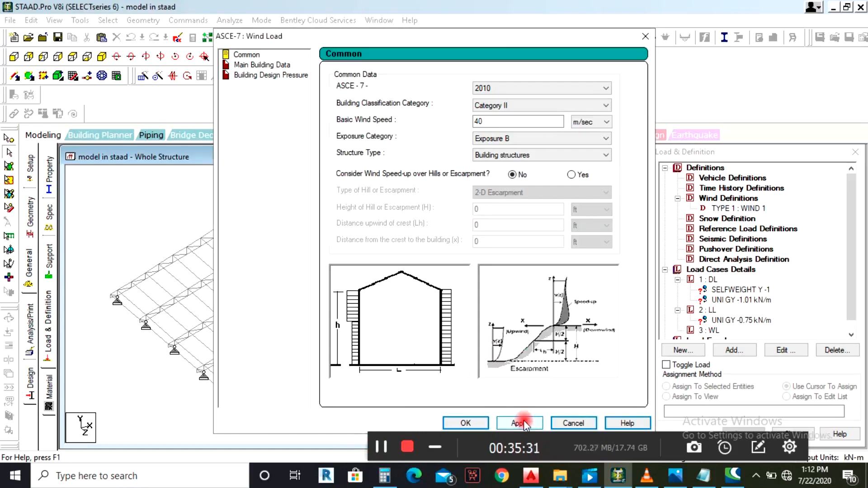
pyautogui.click(473, 421)
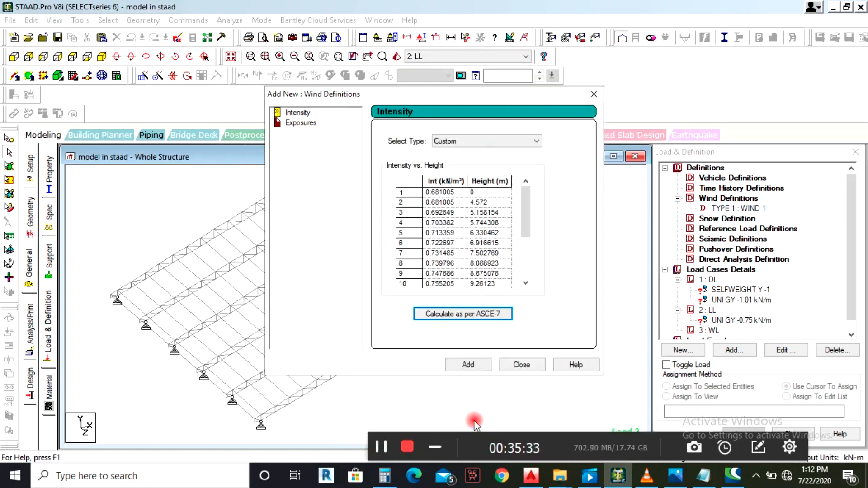
pyautogui.click(468, 365)
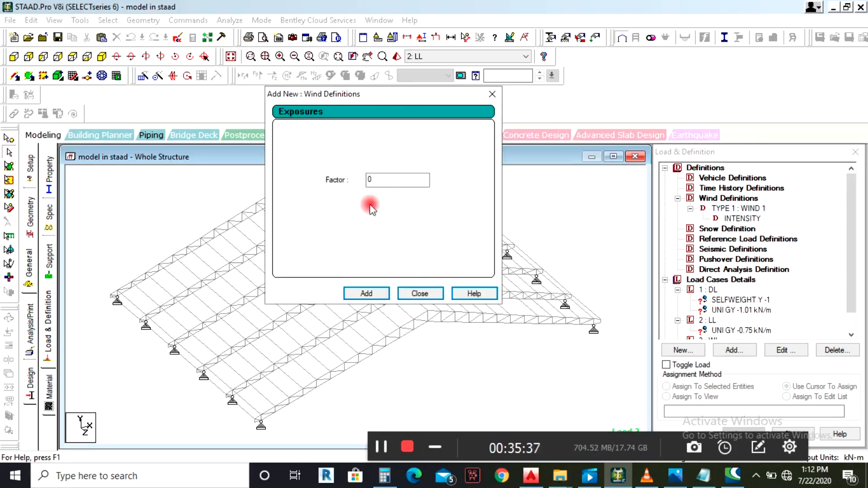
# Add an exposure with a factor of 1 to the WIND 1 definition.
pyautogui.moveTo(379, 181); pyautogui.dragTo(346, 184)
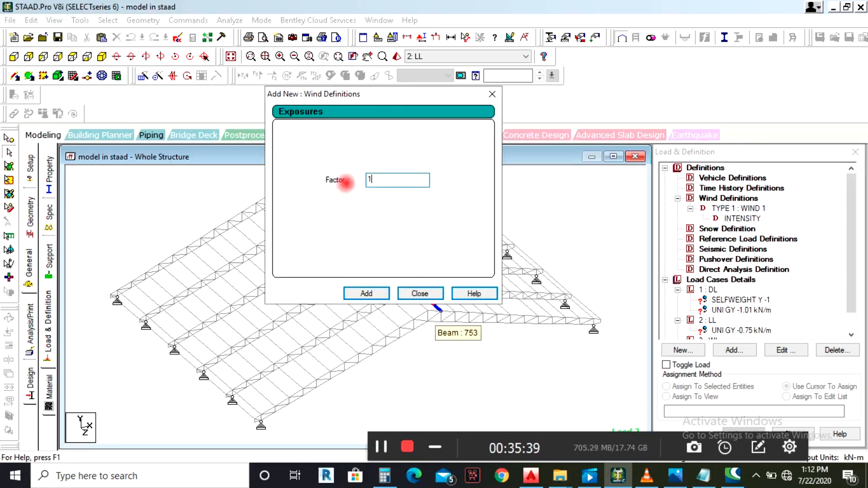
pyautogui.click(367, 293)
pyautogui.click(417, 294)
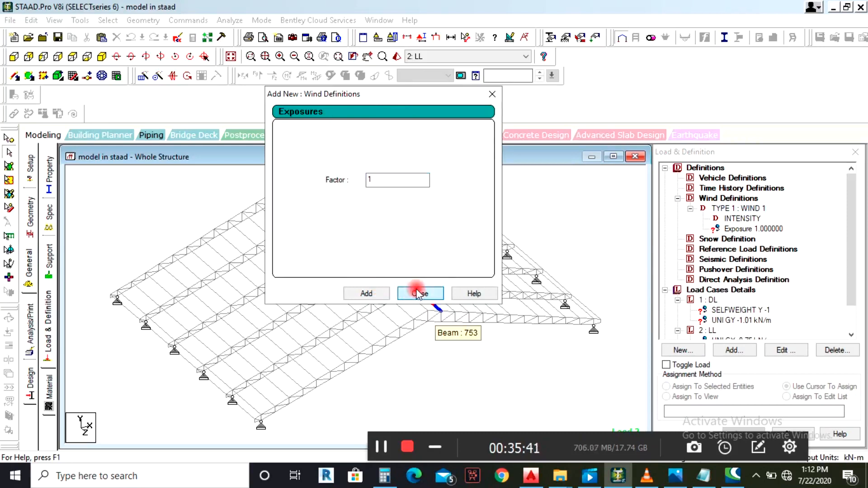
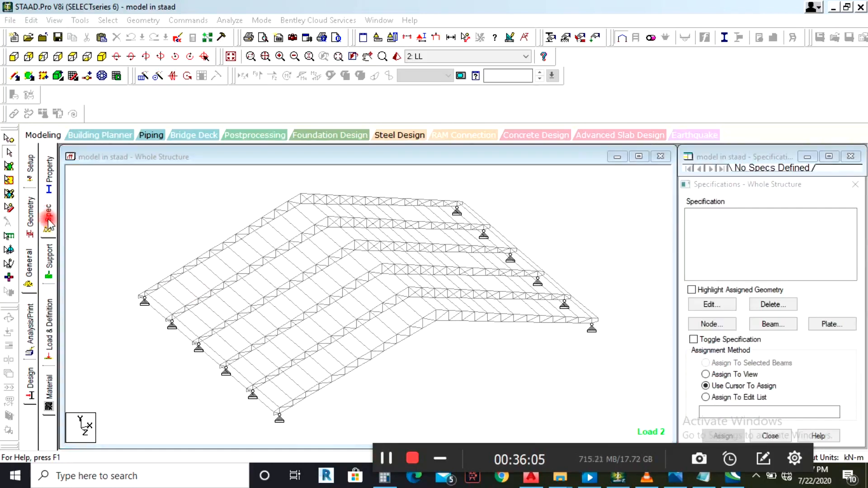
# Create a beam release specification at the member start that releases MX, MY and MZ.
pyautogui.click(48, 220)
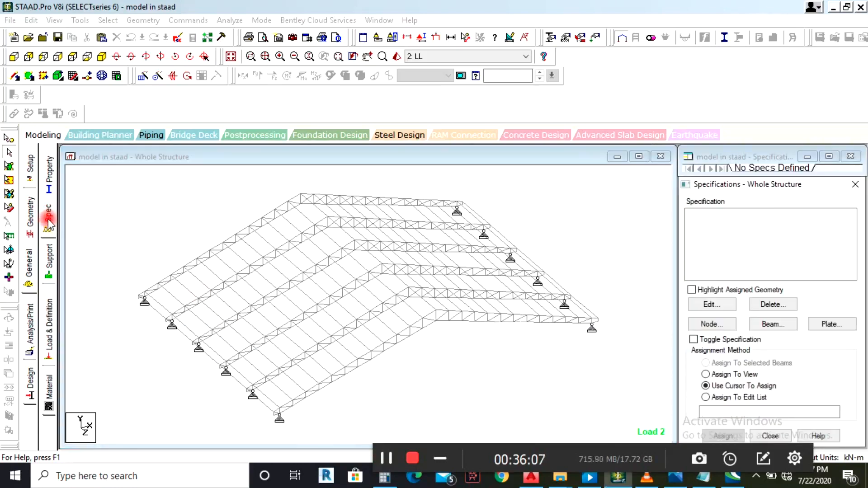
pyautogui.click(28, 259)
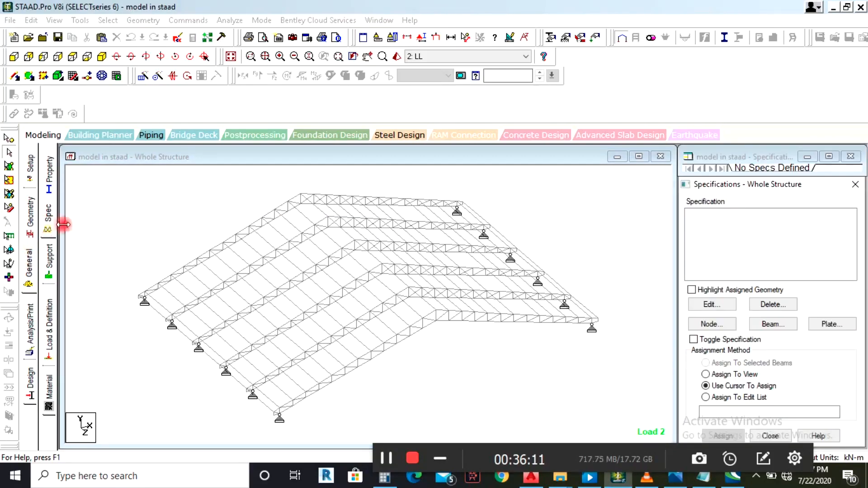
pyautogui.click(758, 325)
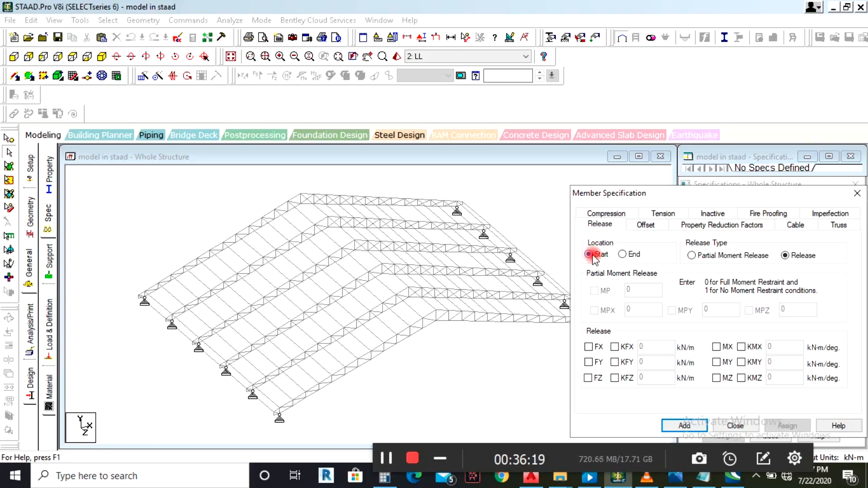
pyautogui.click(786, 256)
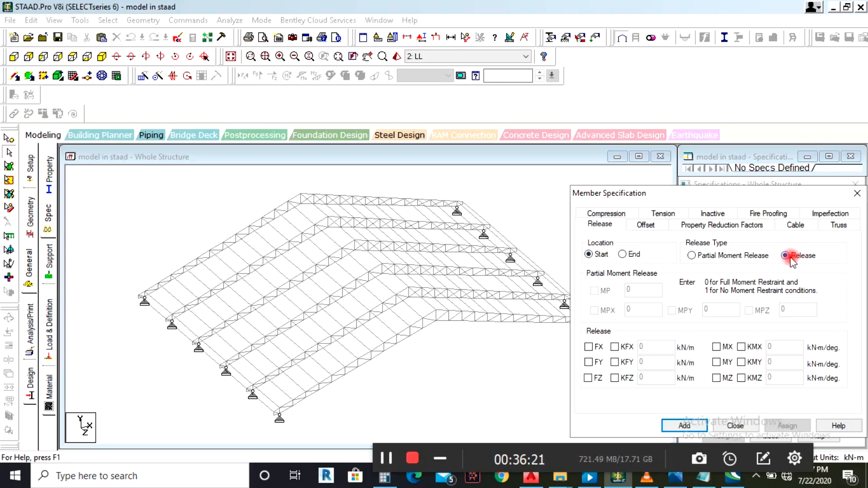
pyautogui.click(716, 348)
pyautogui.click(716, 362)
pyautogui.click(716, 378)
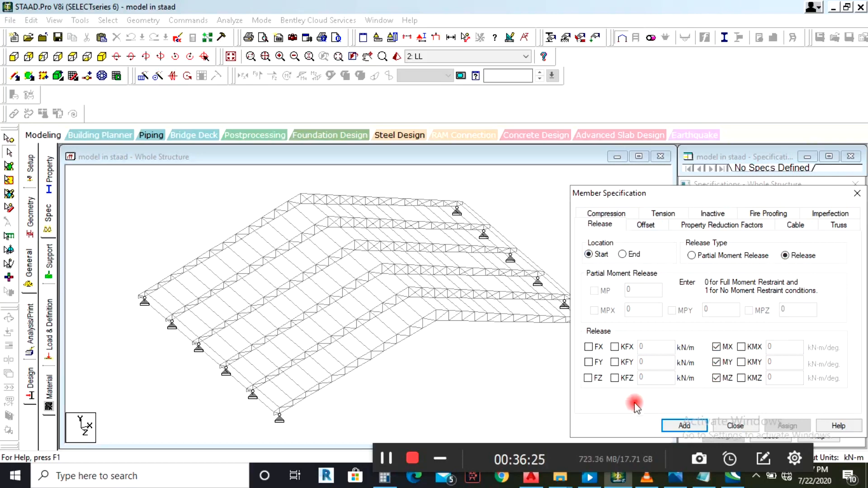
pyautogui.click(385, 458)
pyautogui.click(683, 427)
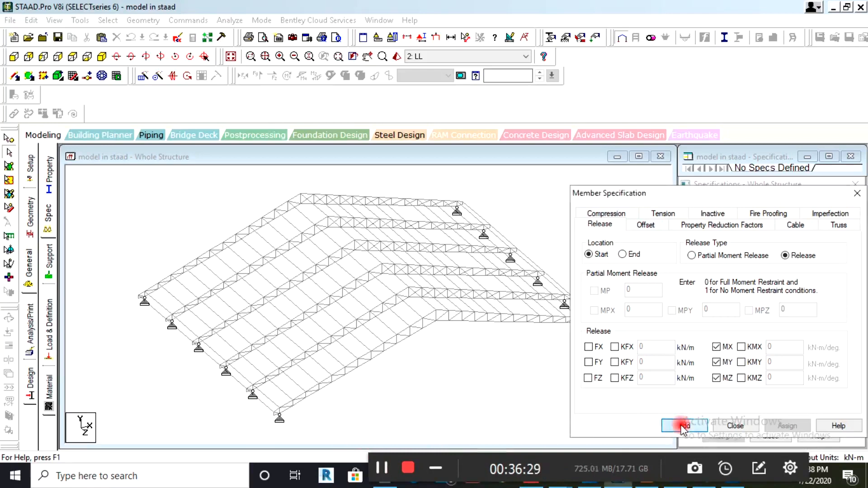
# Create a beam release specification at the member end that releases MX, MY and MZ.
pyautogui.click(706, 386)
pyautogui.click(768, 324)
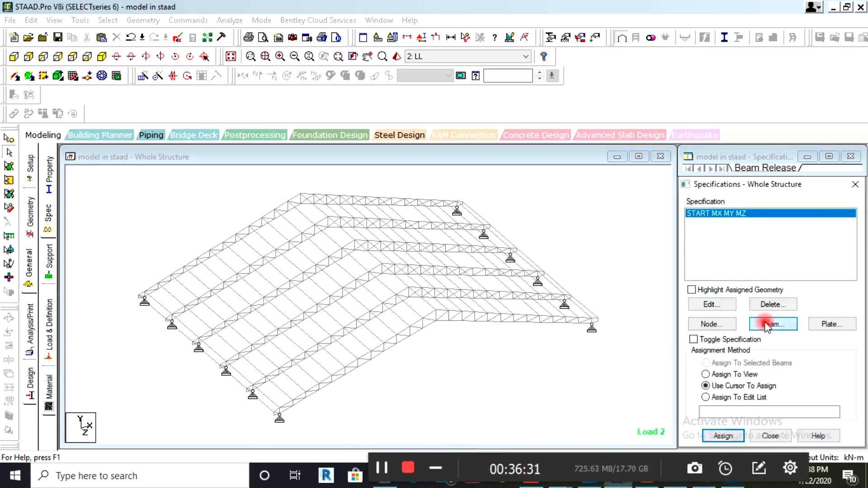
pyautogui.click(634, 256)
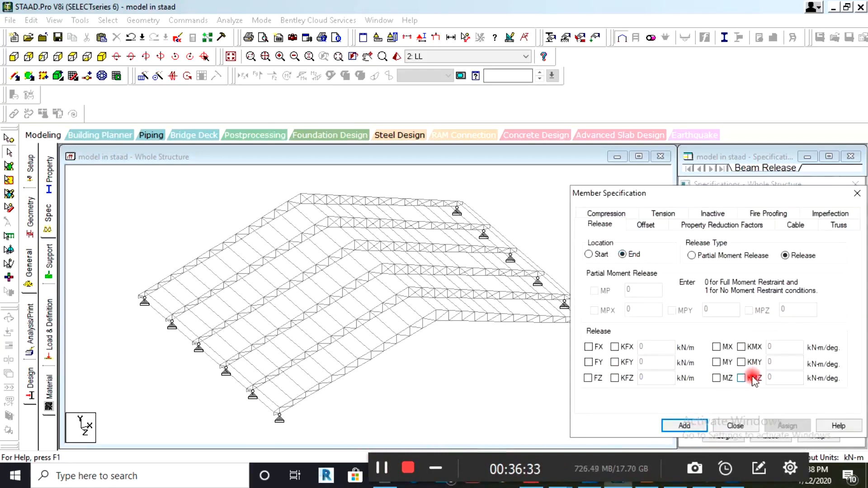
pyautogui.click(717, 347)
pyautogui.click(719, 363)
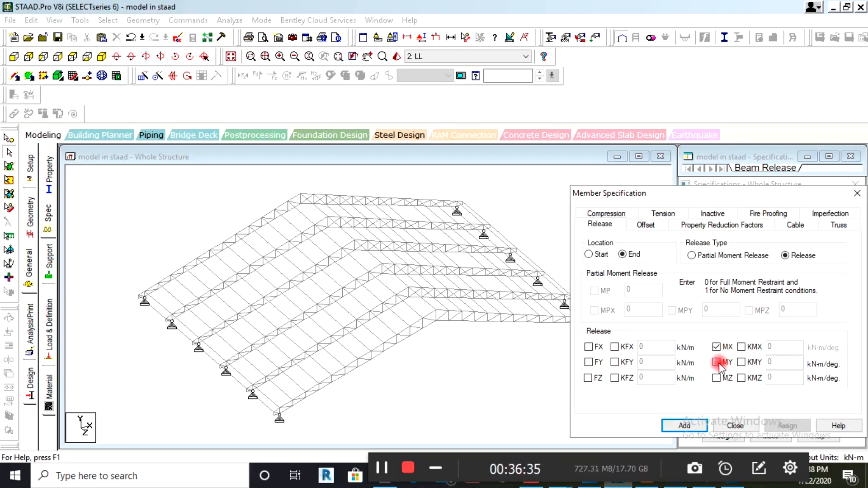
pyautogui.click(718, 379)
pyautogui.click(685, 425)
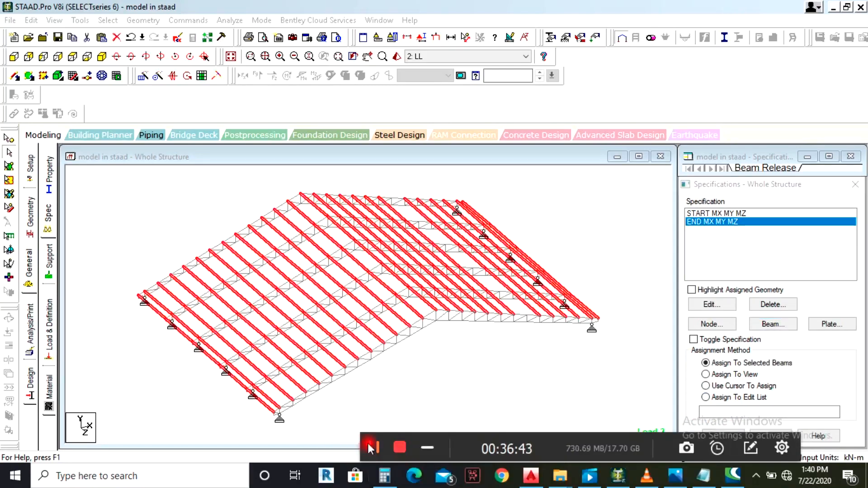
# Select all beams parallel to Z, and clear the selection again.
pyautogui.click(229, 218)
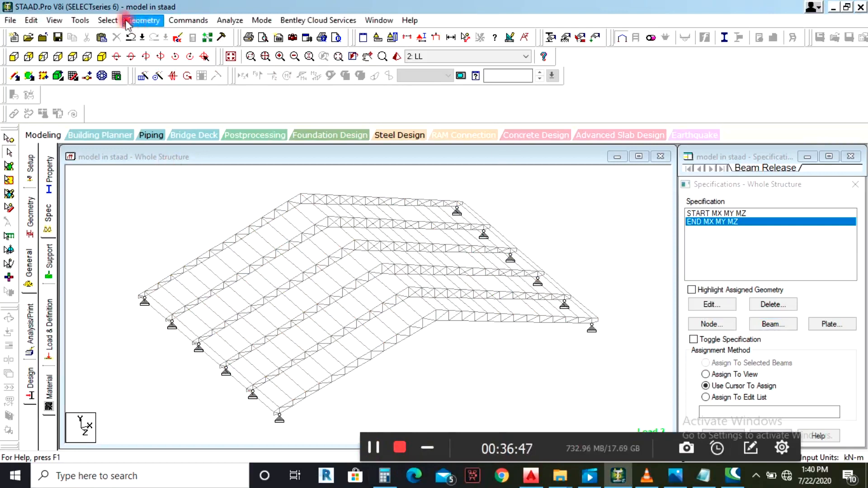
pyautogui.click(110, 22)
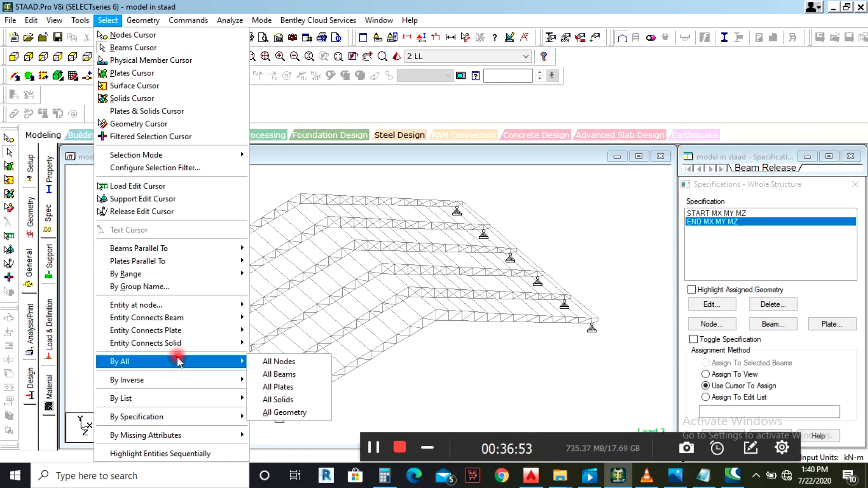
pyautogui.moveTo(191, 421)
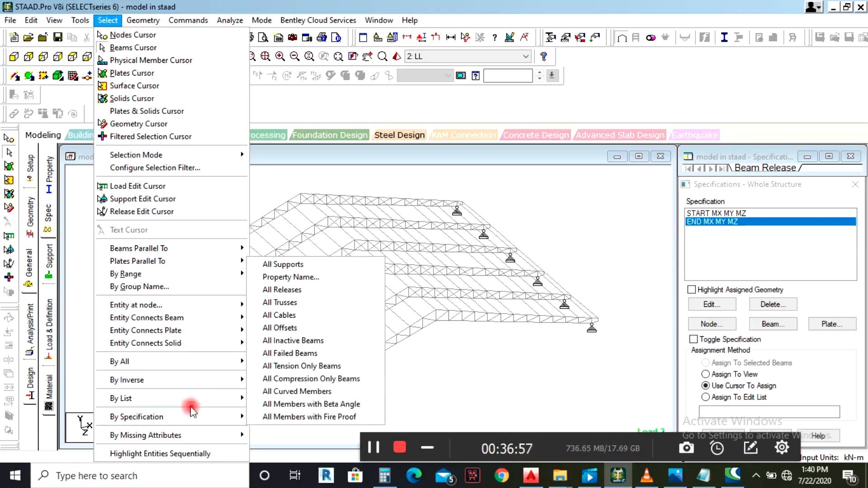
pyautogui.moveTo(223, 363)
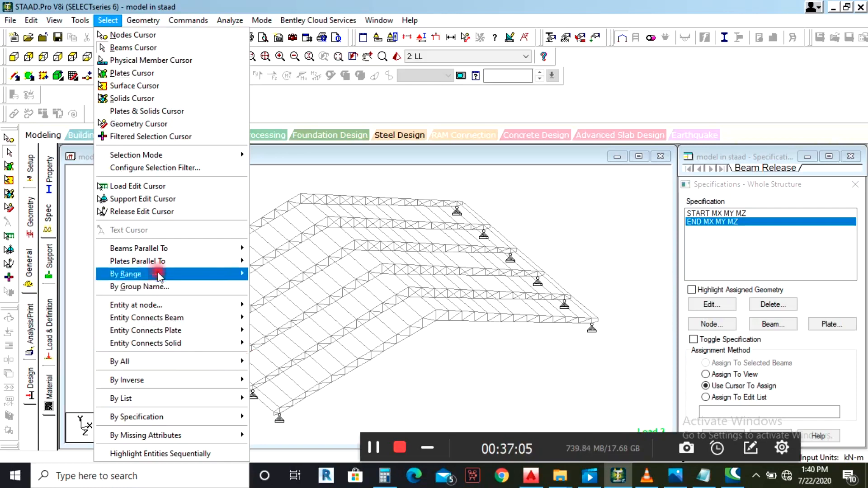
pyautogui.moveTo(164, 249)
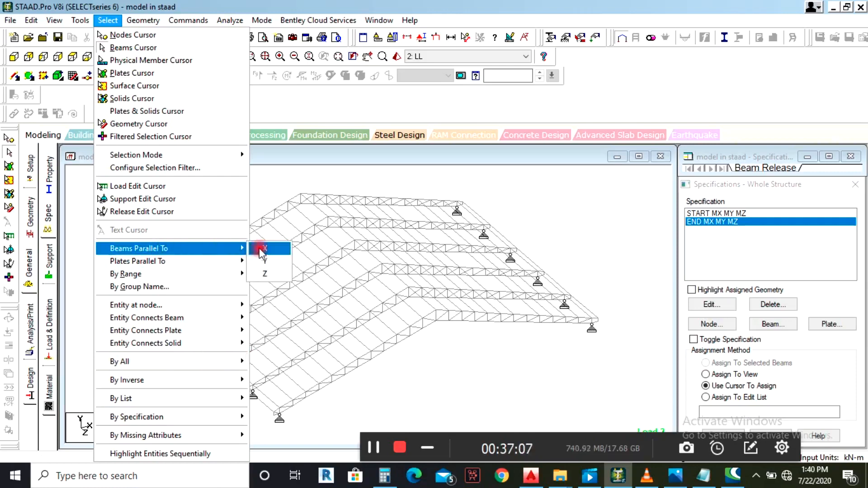
pyautogui.click(272, 275)
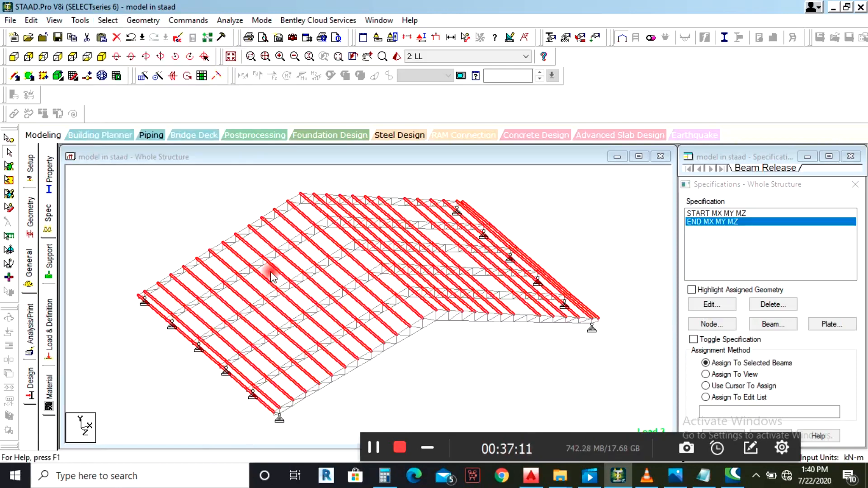
pyautogui.click(108, 20)
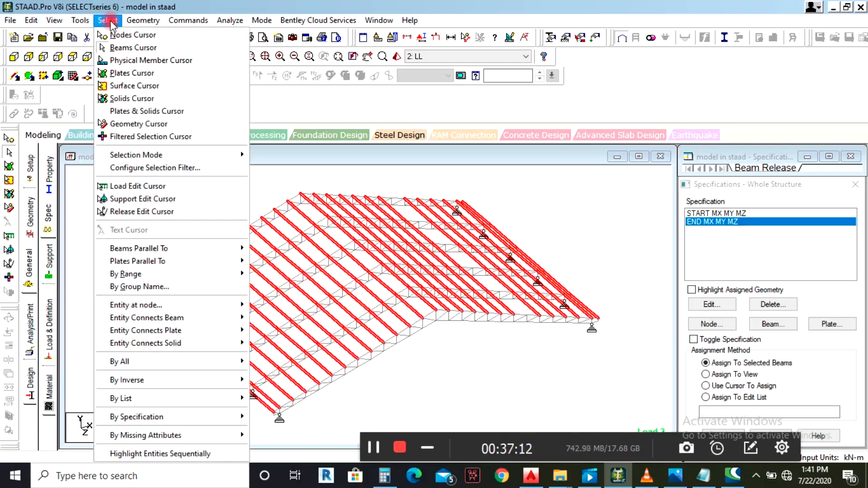
pyautogui.click(270, 166)
# Select all purlins by their section property CH100X50X10.
pyautogui.click(108, 20)
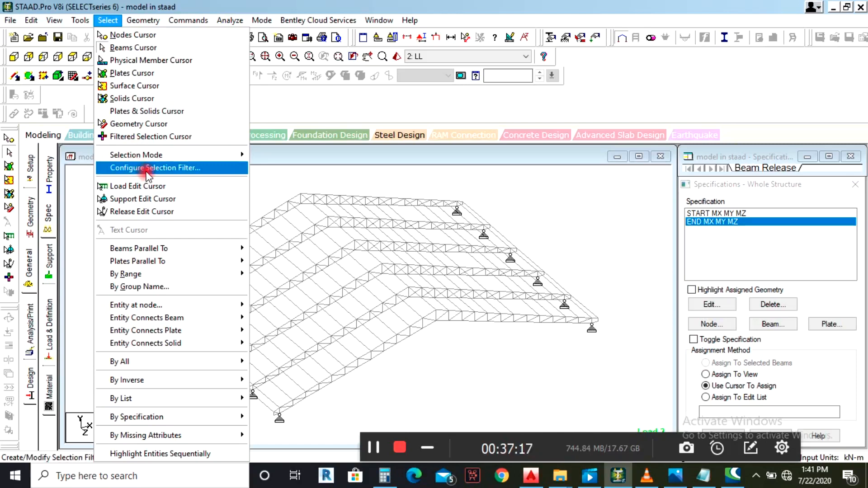
pyautogui.moveTo(156, 277)
pyautogui.moveTo(156, 367)
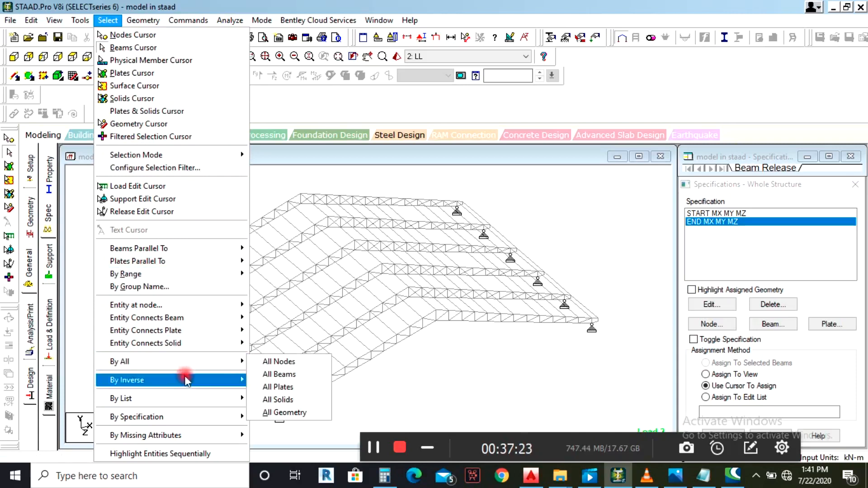
pyautogui.moveTo(213, 395)
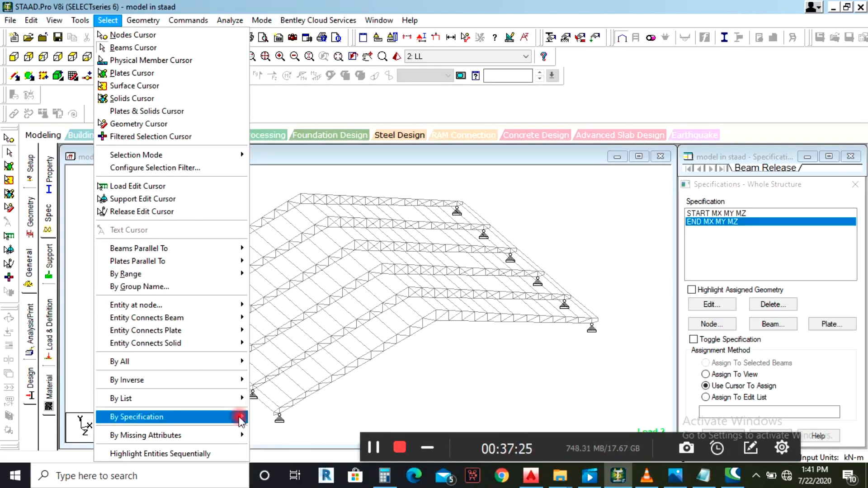
pyautogui.moveTo(239, 416)
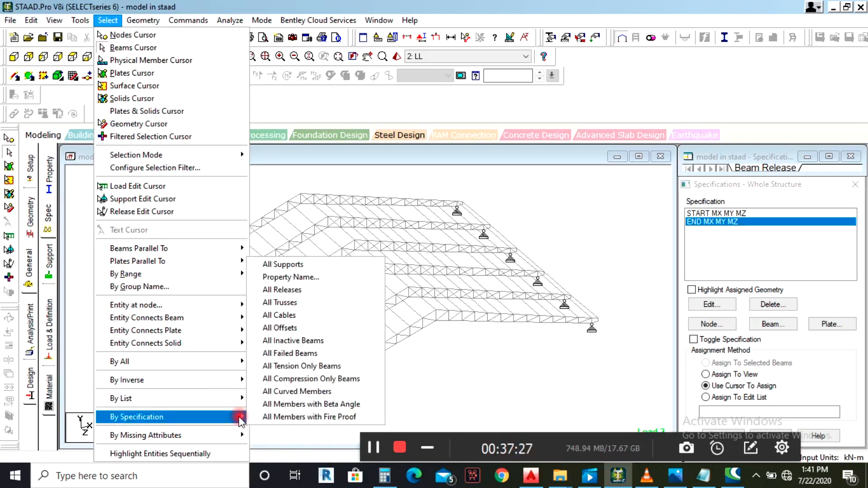
pyautogui.click(307, 278)
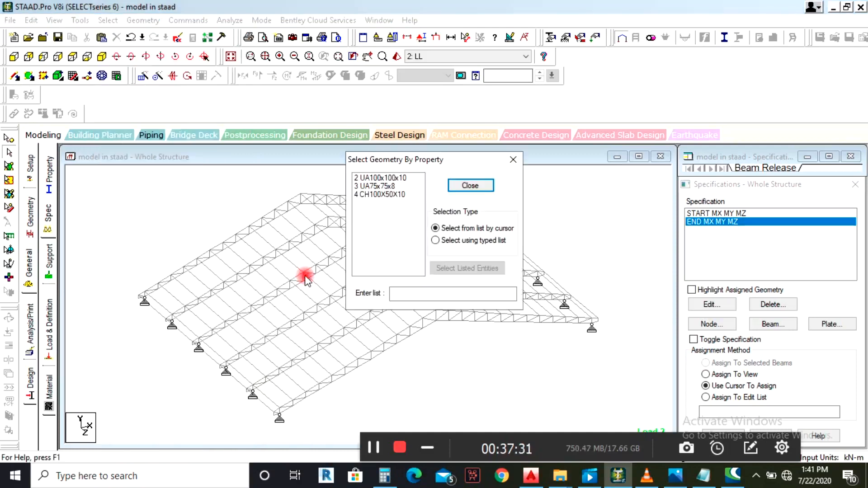
pyautogui.click(372, 195)
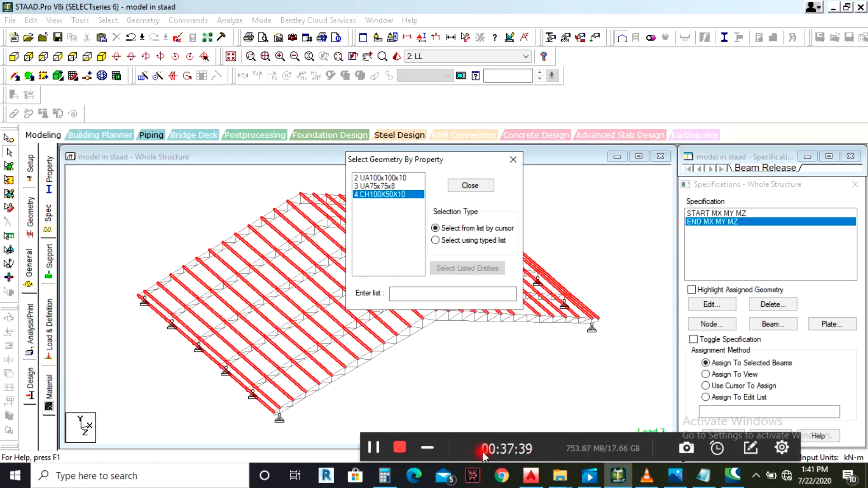
pyautogui.moveTo(482, 453); pyautogui.dragTo(478, 441)
pyautogui.click(370, 436)
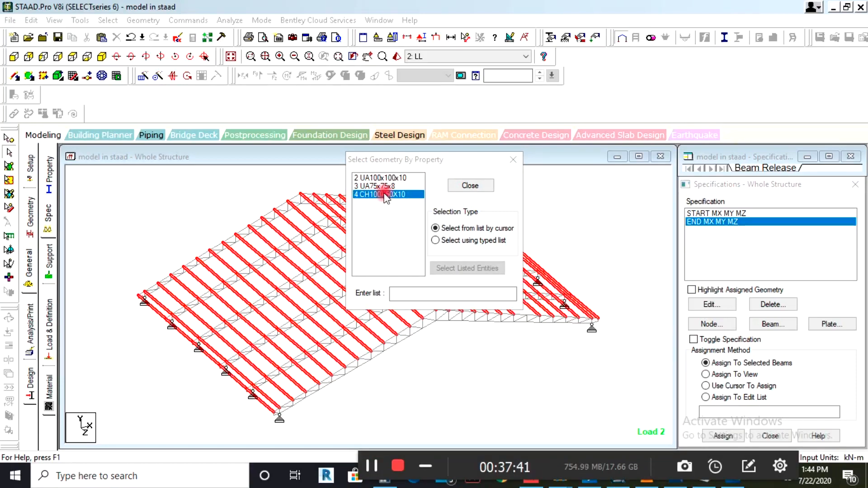
# Close the property selection dialog and assign the END MX MY MZ release to the selected purlins.
pyautogui.click(722, 437)
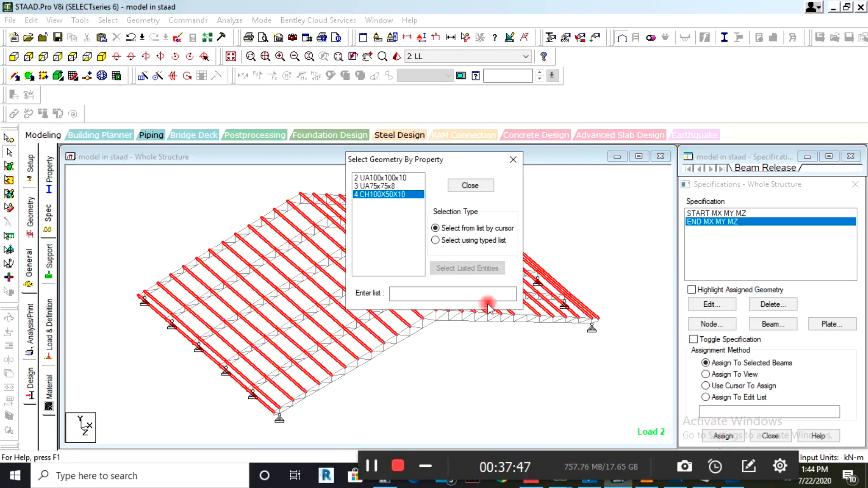
pyautogui.click(371, 465)
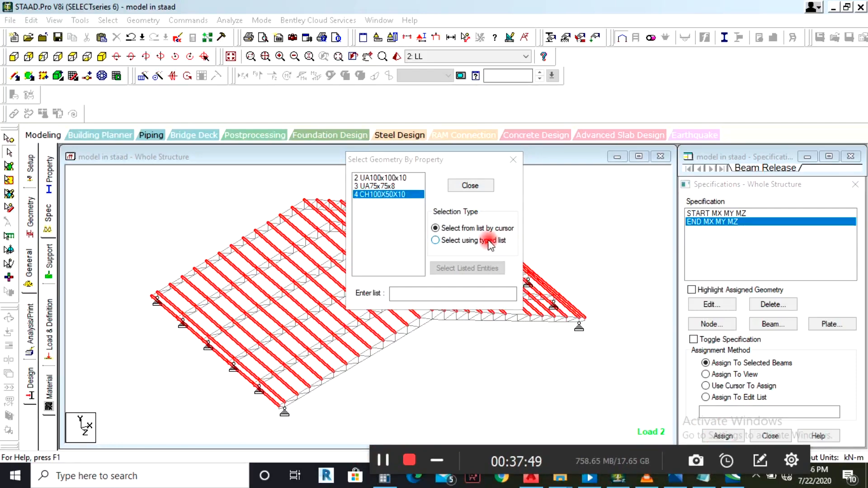
pyautogui.click(714, 435)
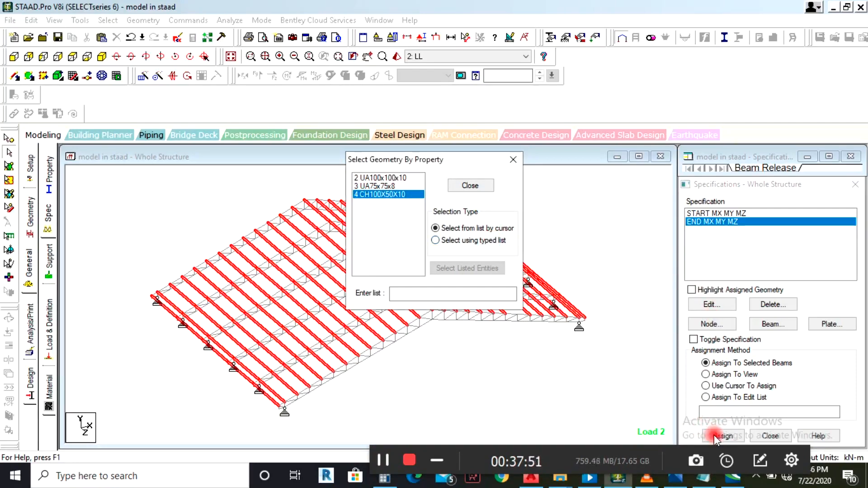
pyautogui.click(513, 160)
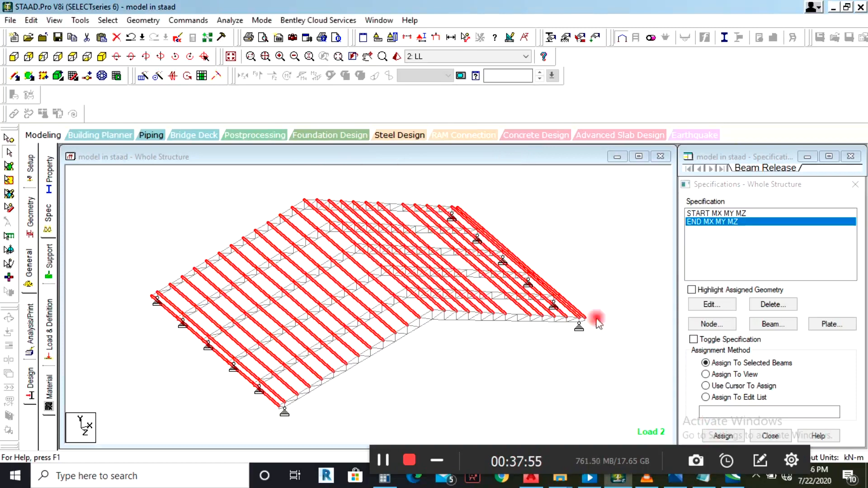
pyautogui.click(718, 439)
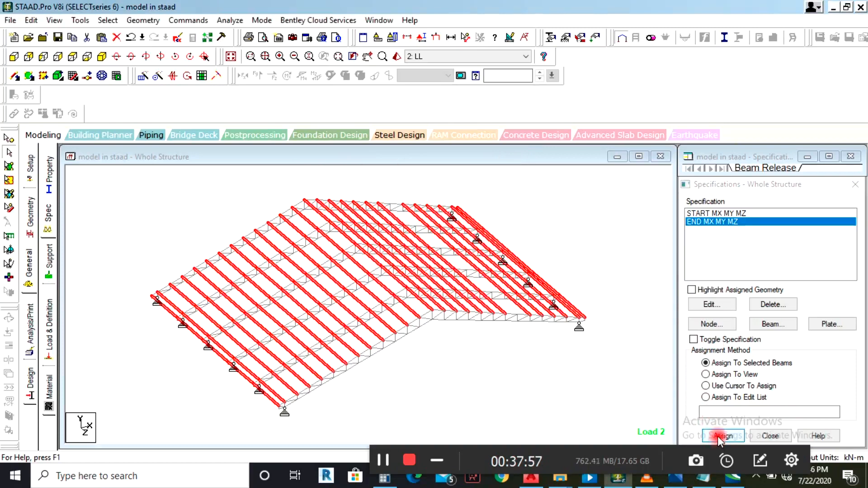
pyautogui.click(770, 349)
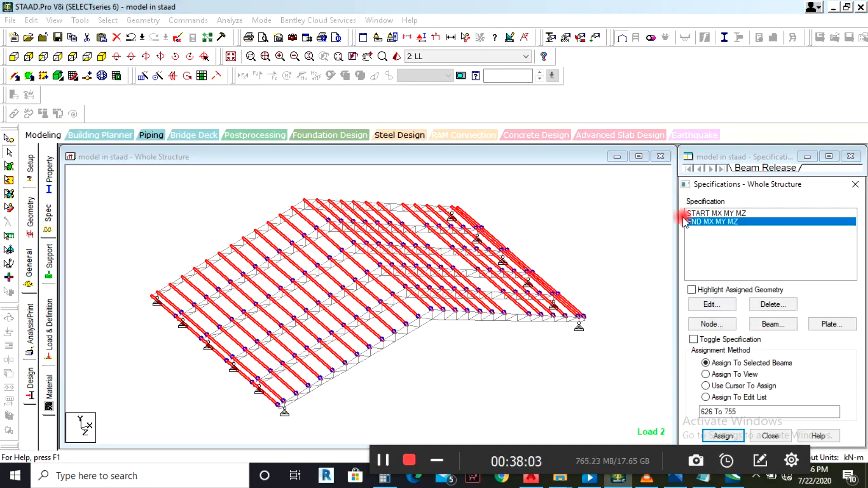
# Assign the START MX MY MZ release to the selected purlins, clear the selection and close the specifications.
pyautogui.click(696, 214)
pyautogui.click(745, 435)
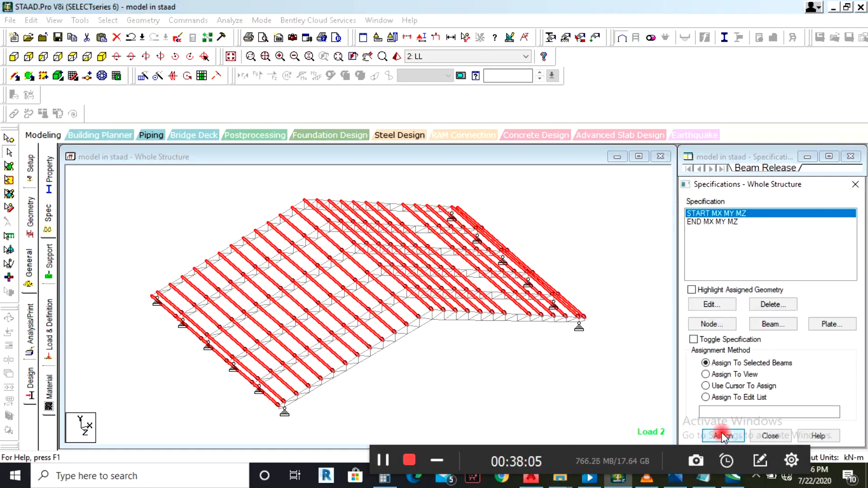
pyautogui.click(780, 346)
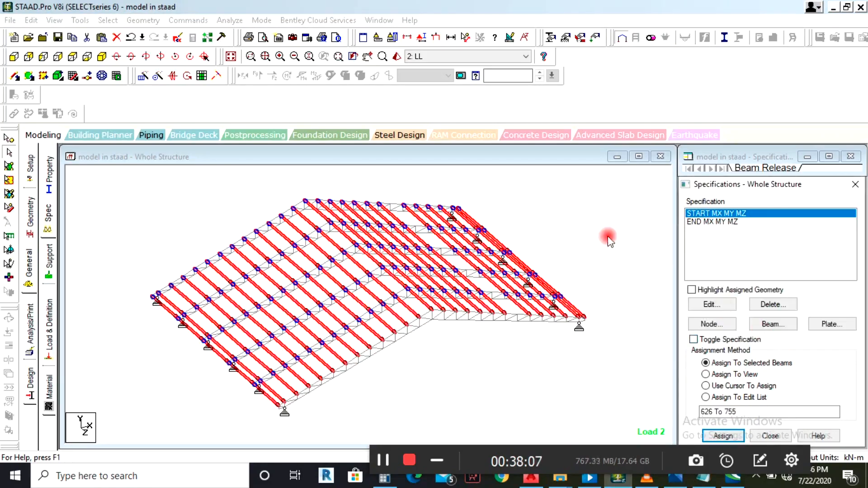
pyautogui.click(577, 220)
pyautogui.scroll(1, 349, 312)
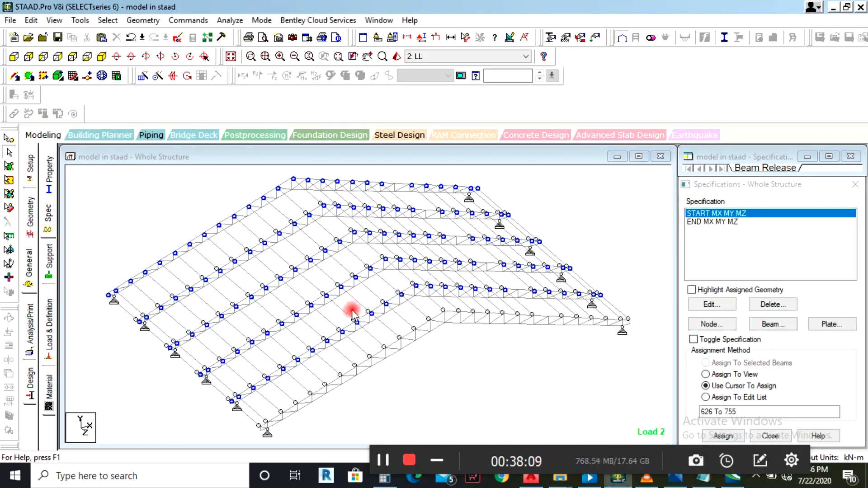
pyautogui.moveTo(486, 457)
pyautogui.mouseDown()
pyautogui.moveTo(502, 464)
pyautogui.moveTo(476, 453)
pyautogui.mouseUp()
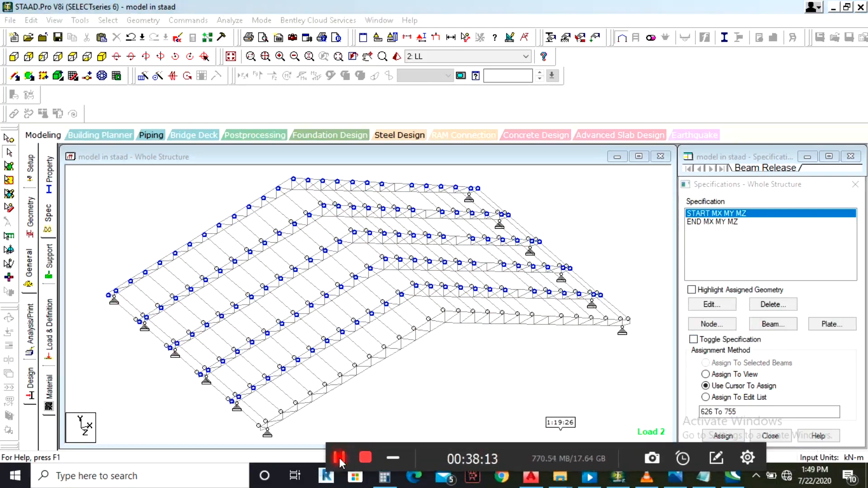
pyautogui.click(769, 436)
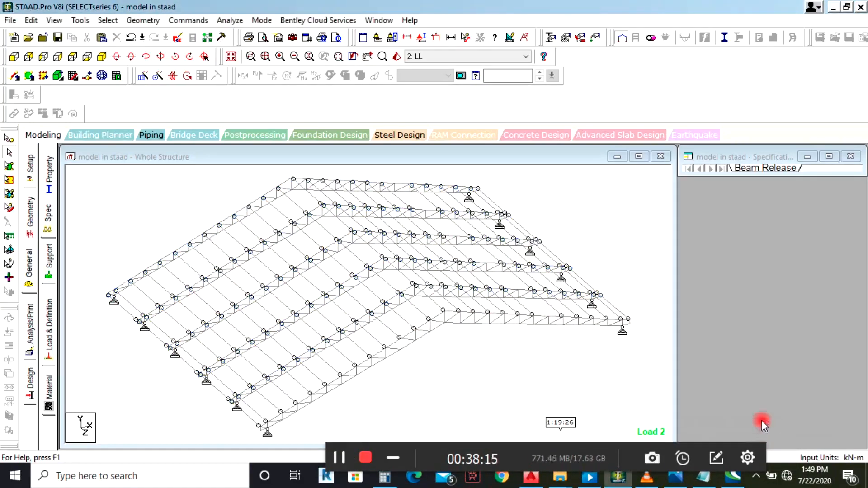
# Open the load definitions and expand the load cases and the WIND 1 definition to examine their contents.
pyautogui.click(49, 346)
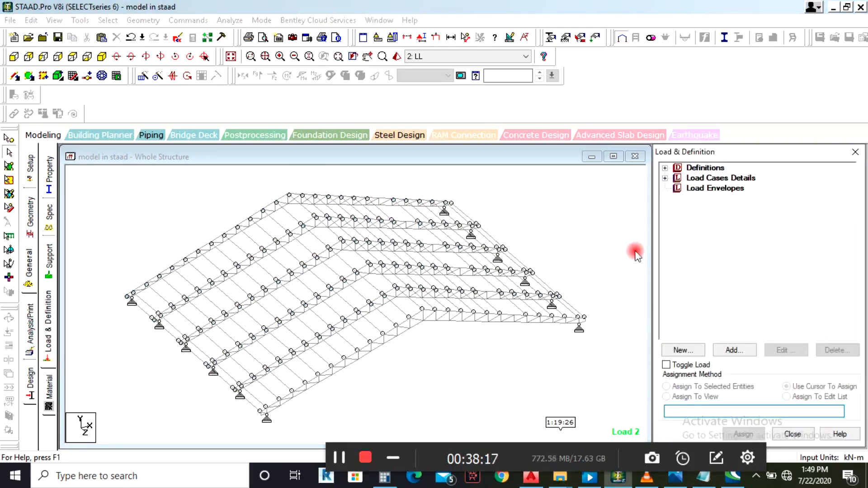
pyautogui.click(665, 179)
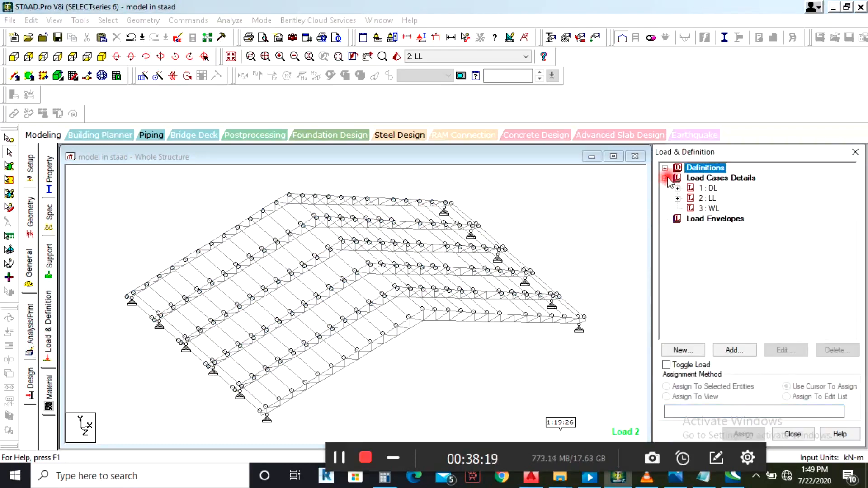
pyautogui.click(663, 170)
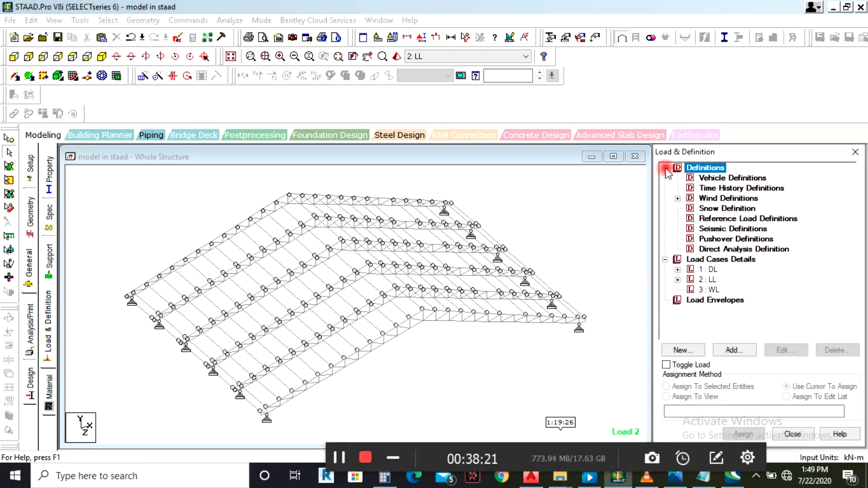
pyautogui.click(677, 199)
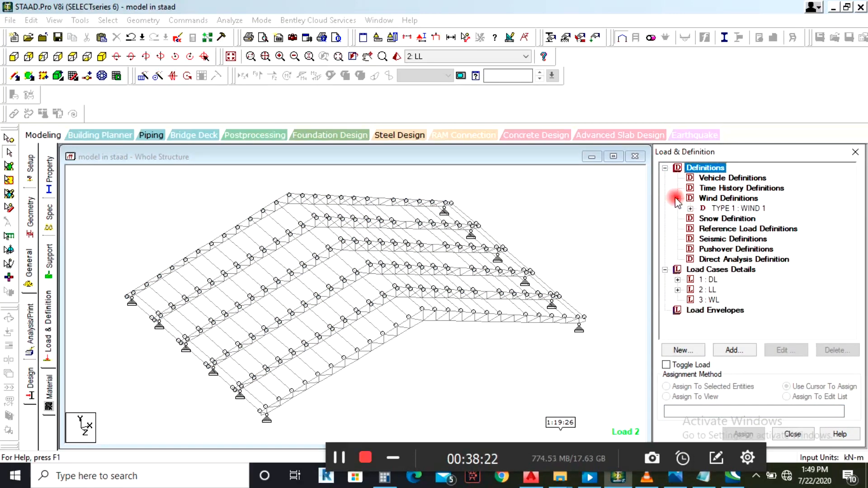
pyautogui.click(740, 209)
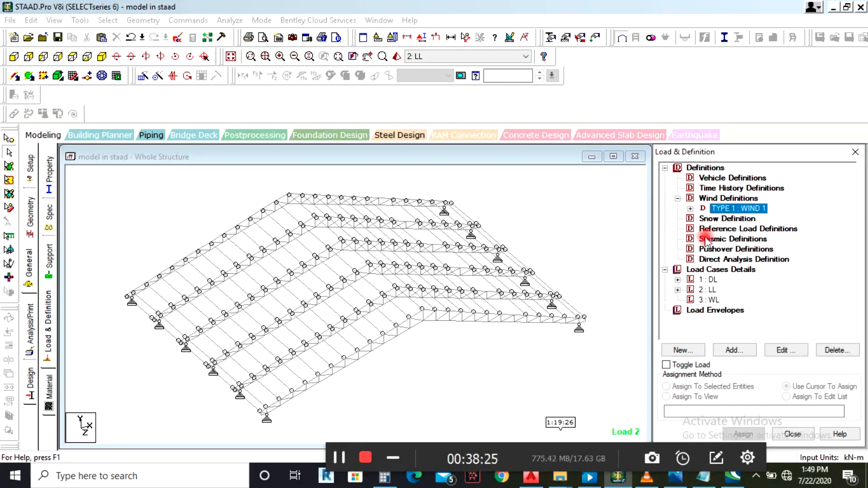
pyautogui.click(691, 209)
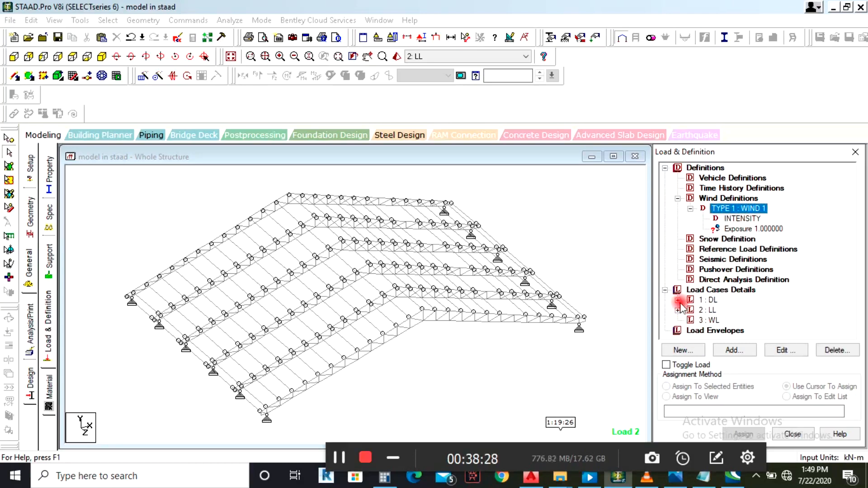
# Assign the wind exposure factor 1.000000 of WIND 1 to all nodes in the view, accepting the auto save.
pyautogui.click(745, 229)
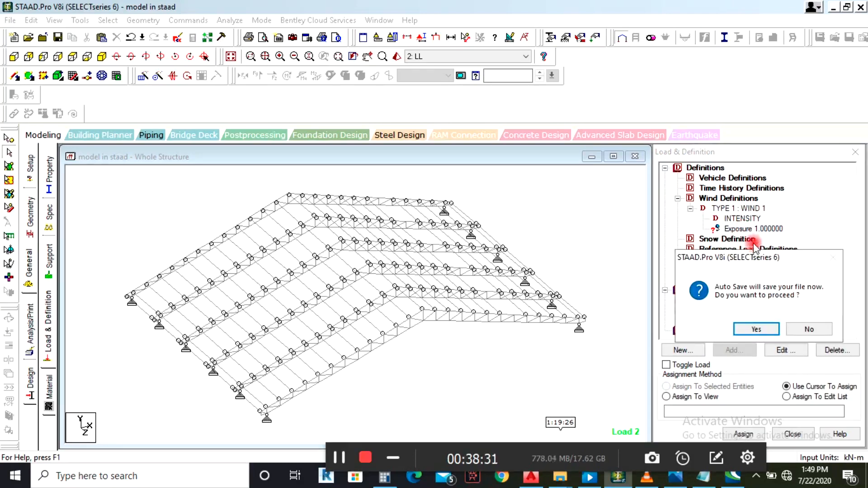
pyautogui.click(757, 330)
pyautogui.click(364, 252)
pyautogui.click(749, 229)
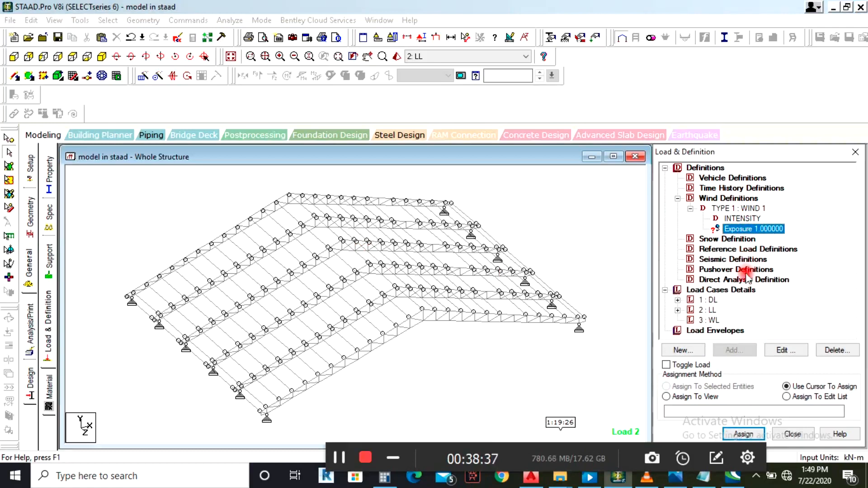
pyautogui.click(681, 398)
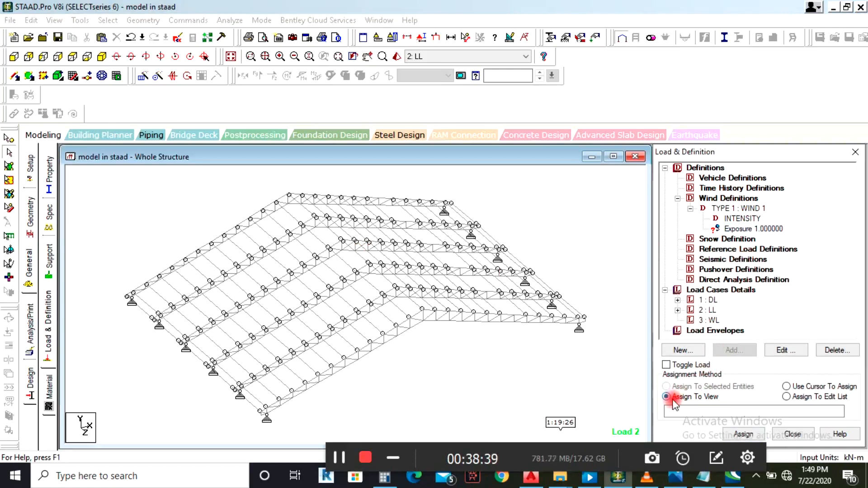
pyautogui.click(739, 230)
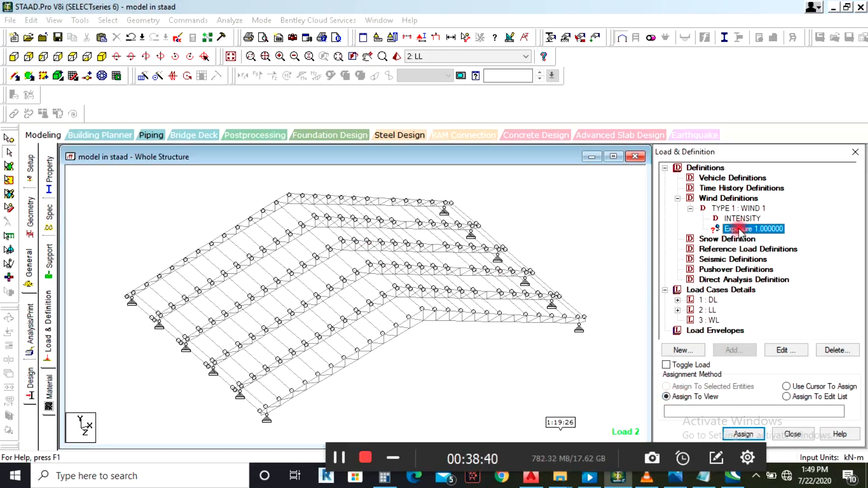
pyautogui.click(742, 436)
pyautogui.click(766, 326)
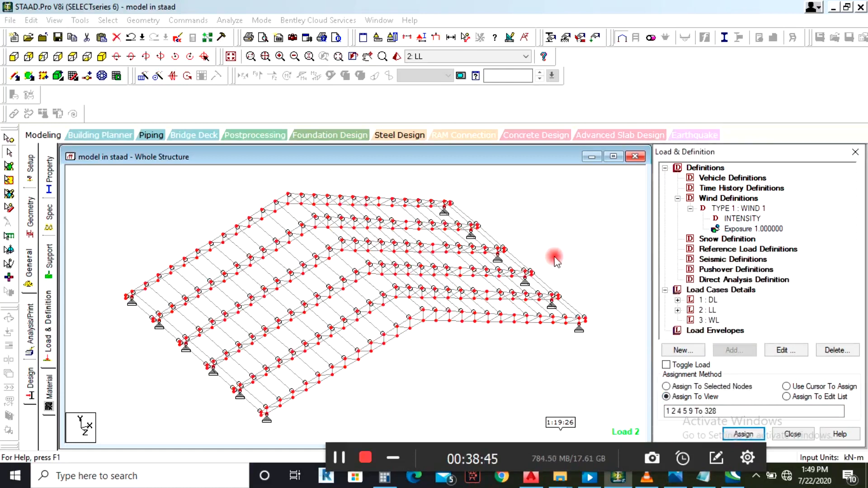
# Start a wind load item of type 1 on the X windward face for load case 3: WL, accepting the auto save.
pyautogui.click(701, 321)
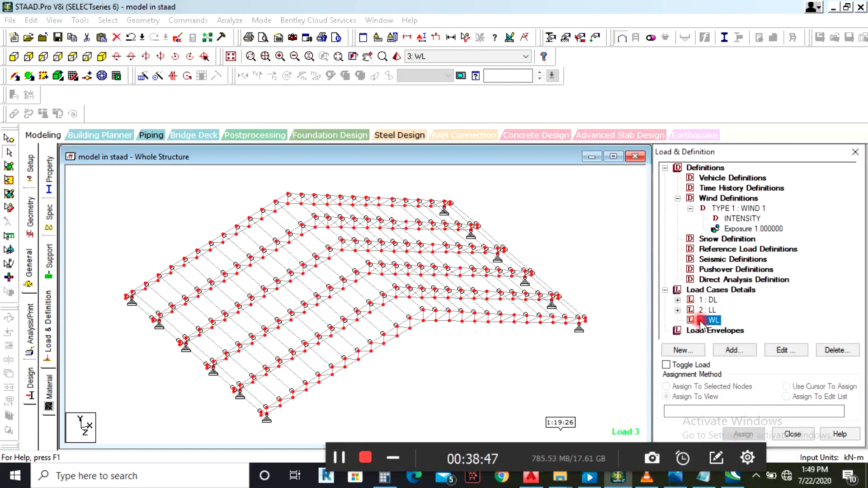
pyautogui.click(733, 351)
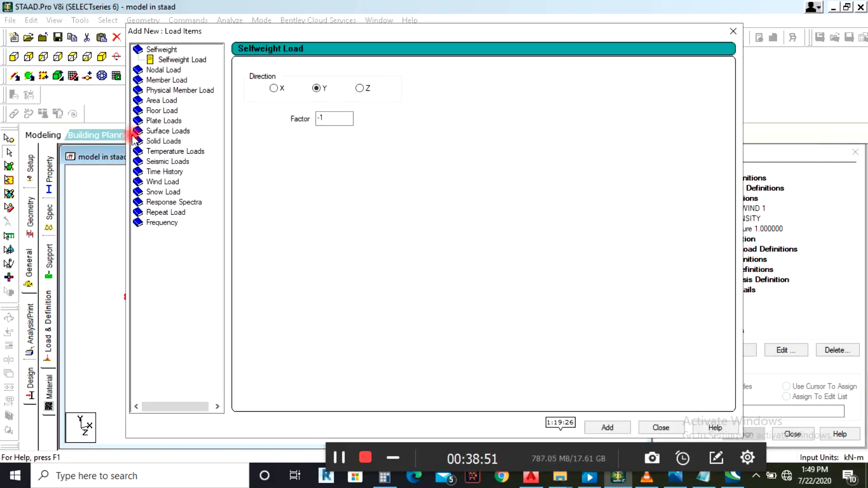
pyautogui.click(138, 183)
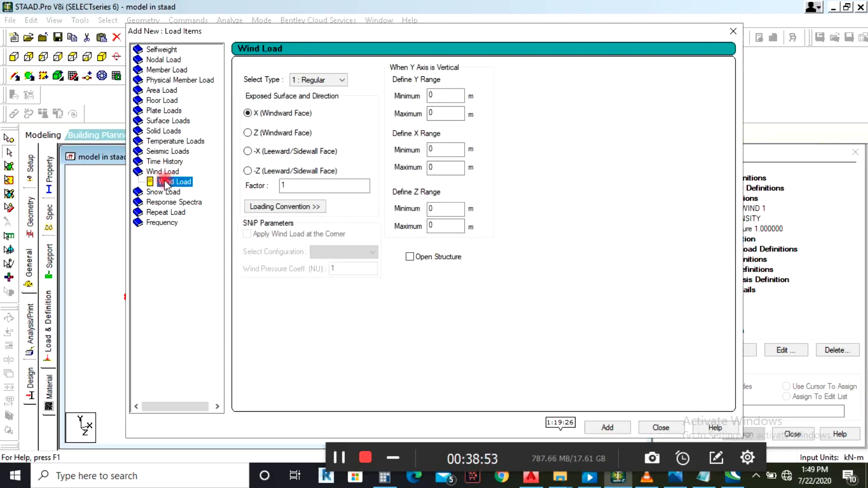
pyautogui.click(318, 113)
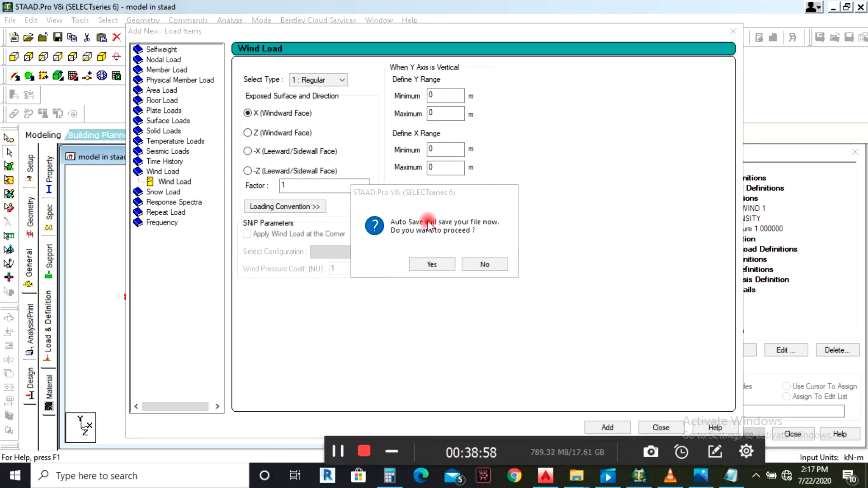
pyautogui.click(432, 264)
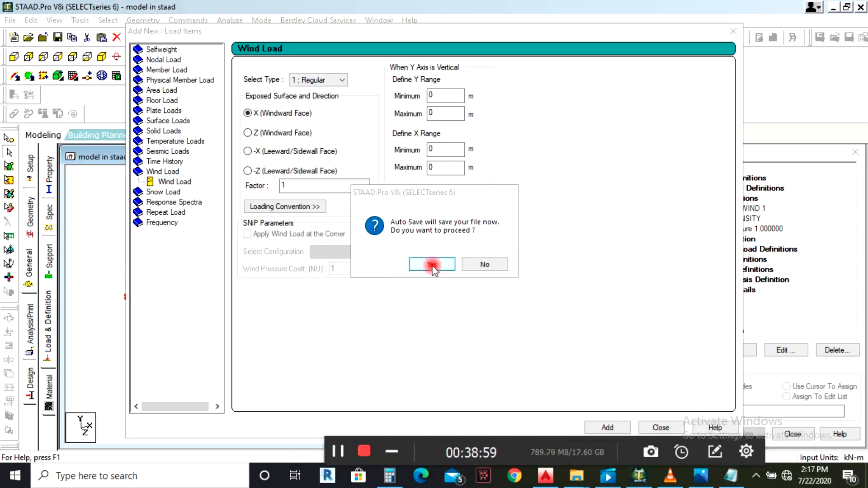
pyautogui.click(365, 254)
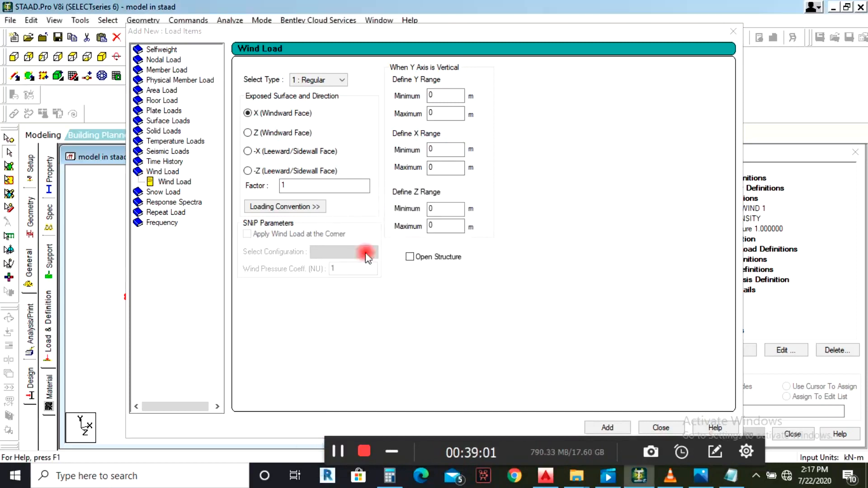
# Set the wind load's Y range from 0 to 6 m, add it to the load case and close the load items.
pyautogui.click(432, 94)
pyautogui.doubleClick(432, 94)
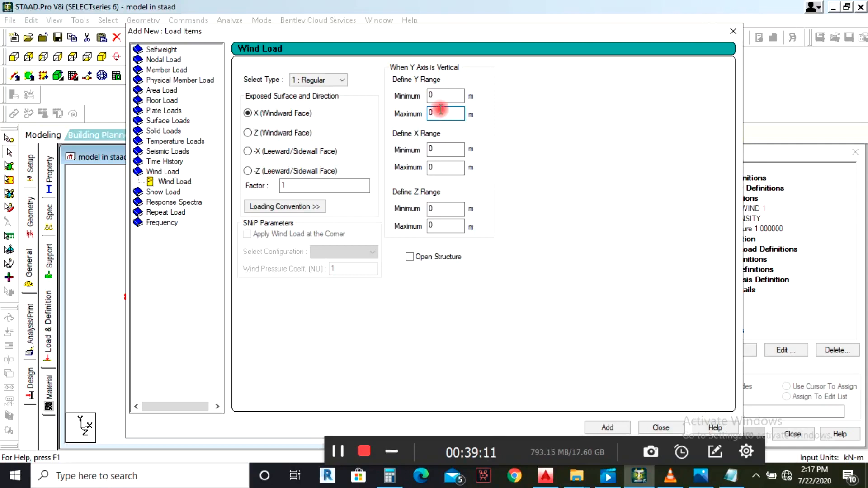
pyautogui.doubleClick(438, 112)
pyautogui.moveTo(437, 113); pyautogui.dragTo(426, 115)
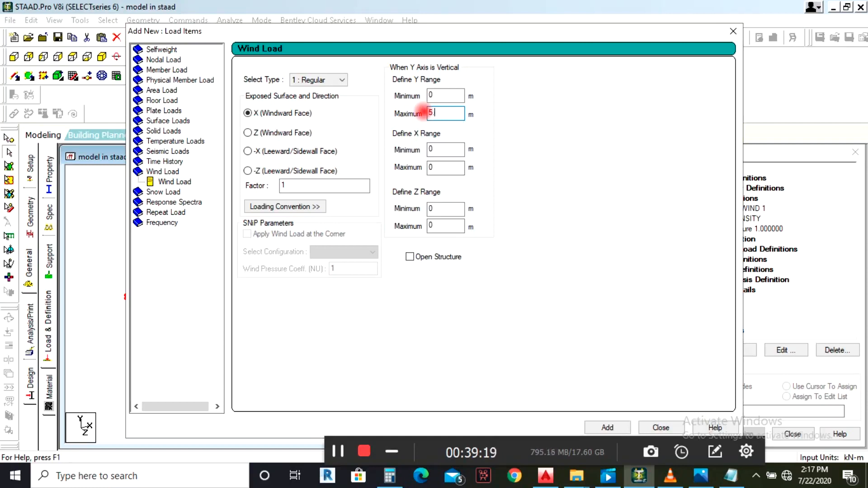
pyautogui.moveTo(442, 112); pyautogui.dragTo(423, 113)
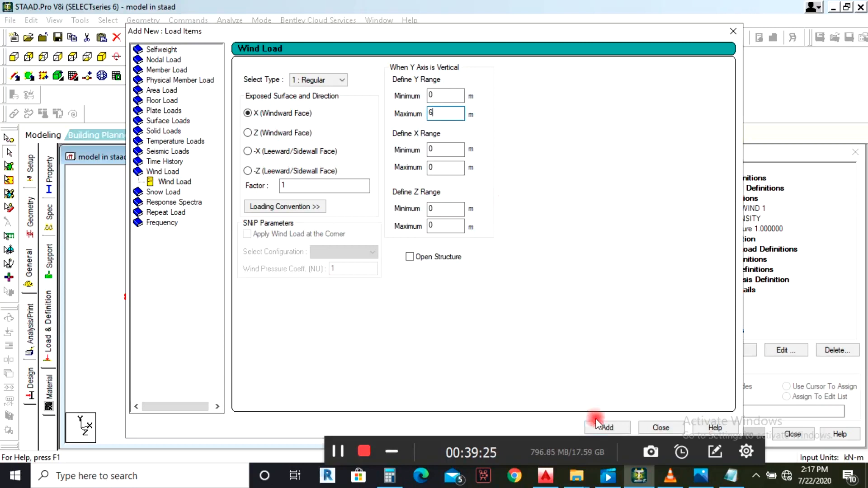
pyautogui.click(607, 428)
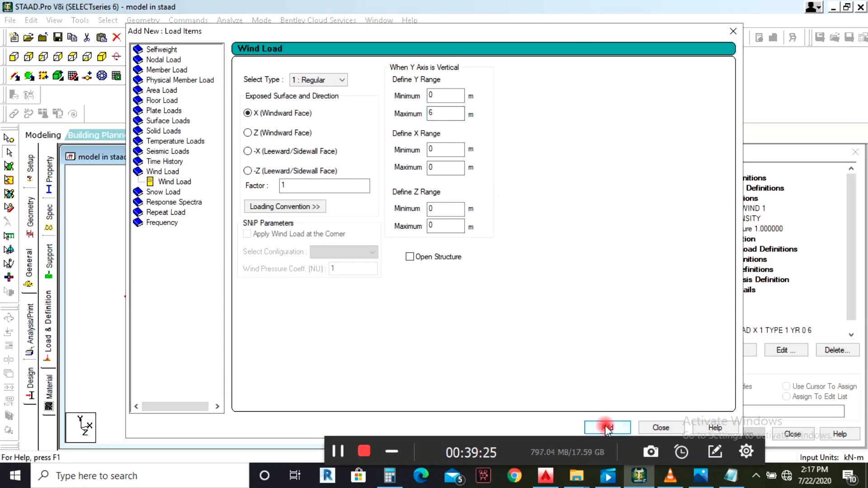
pyautogui.click(666, 428)
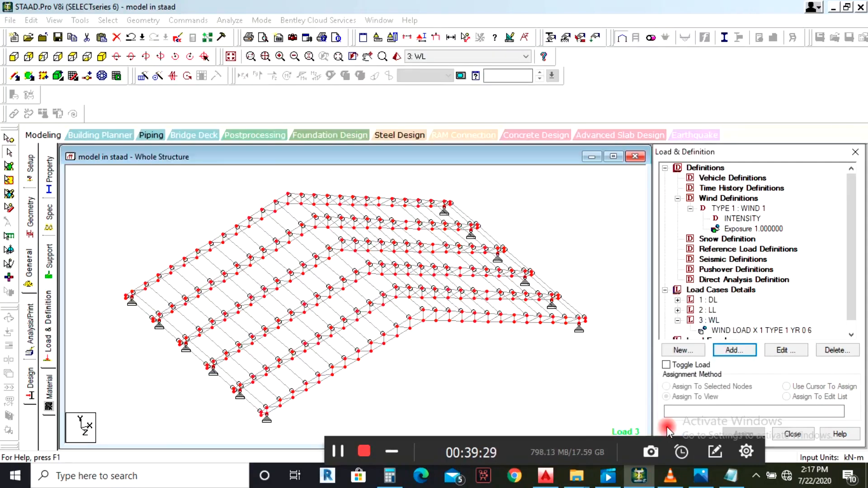
# Display the wind load of case WL on the structure and examine how it acts on the roof.
pyautogui.moveTo(854, 259); pyautogui.dragTo(847, 301)
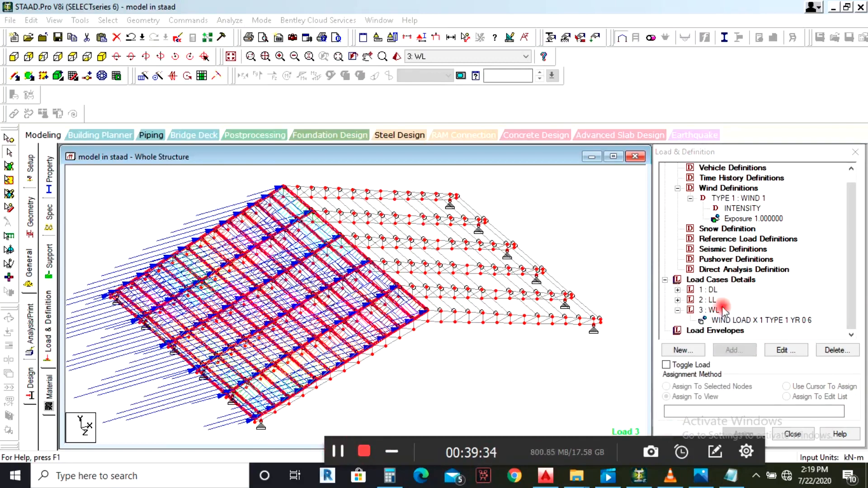
pyautogui.click(728, 320)
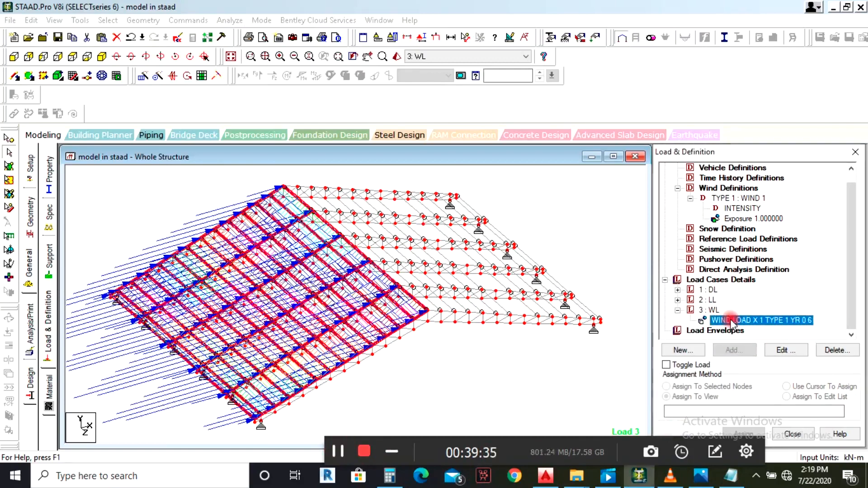
pyautogui.scroll(2, 255, 326)
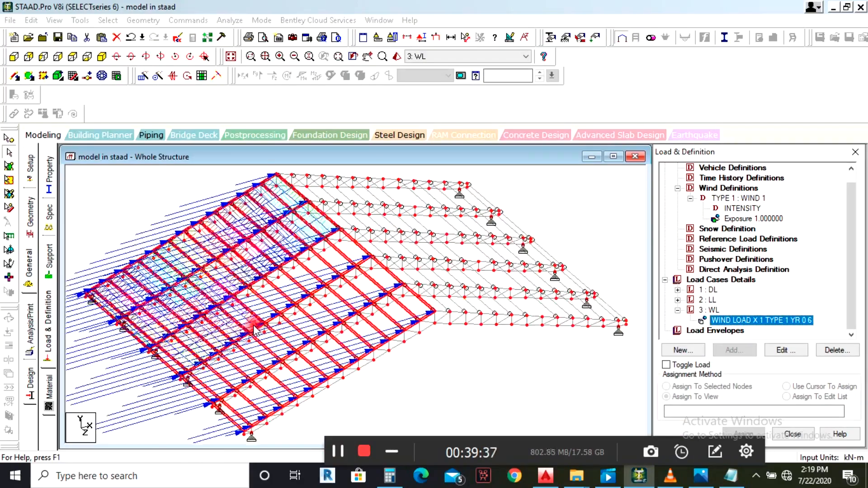
pyautogui.moveTo(254, 327); pyautogui.dragTo(337, 312, button='middle')
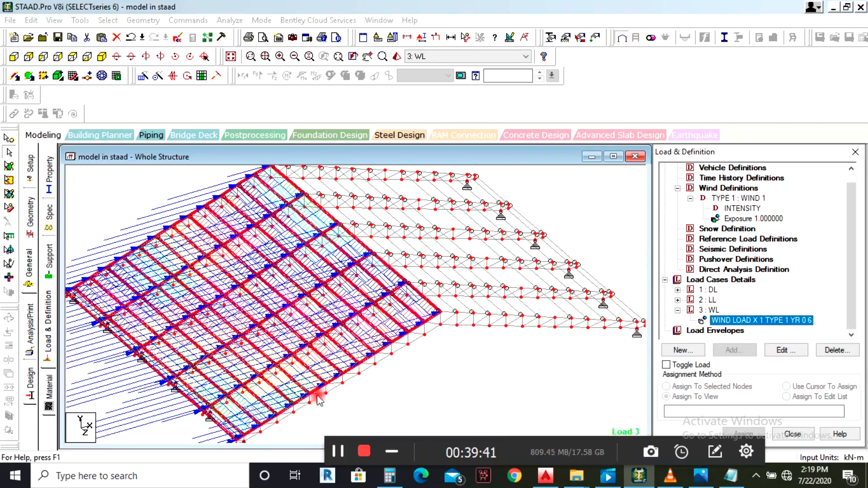
pyautogui.click(341, 450)
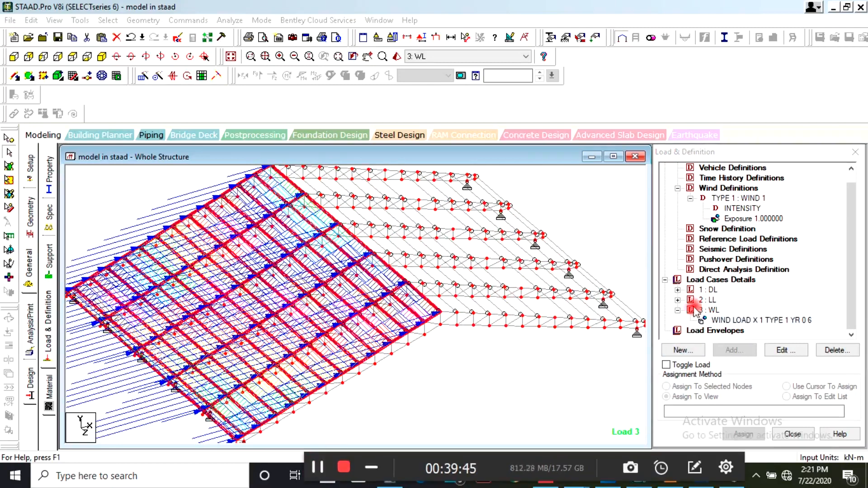
# Assign the SELFWEIGHT Y -1 load of case DL to the whole view and clear the selection.
pyautogui.click(677, 289)
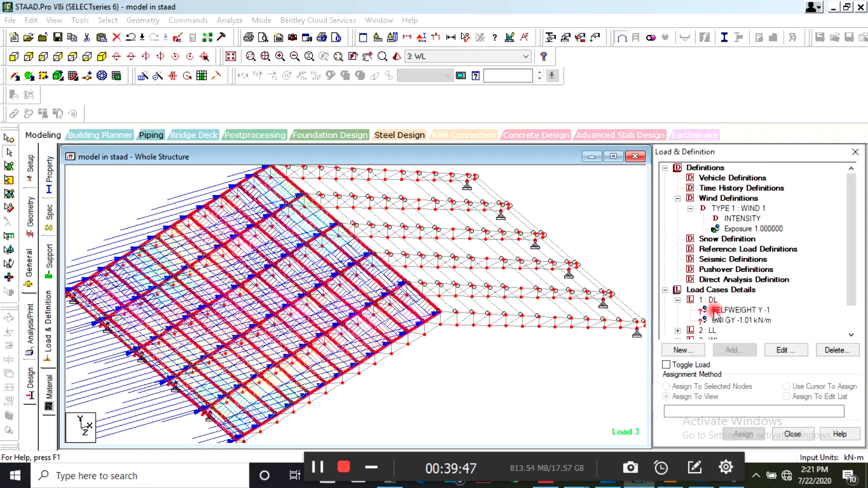
pyautogui.click(723, 312)
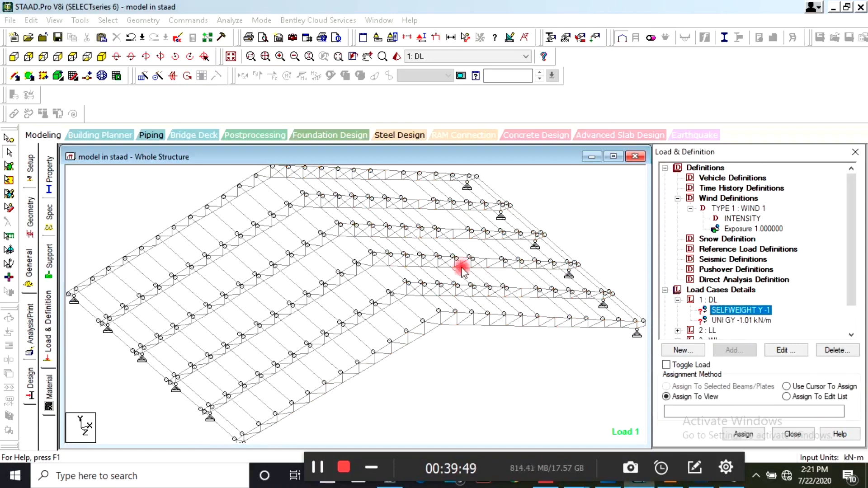
pyautogui.scroll(-2, 452, 272)
pyautogui.click(756, 431)
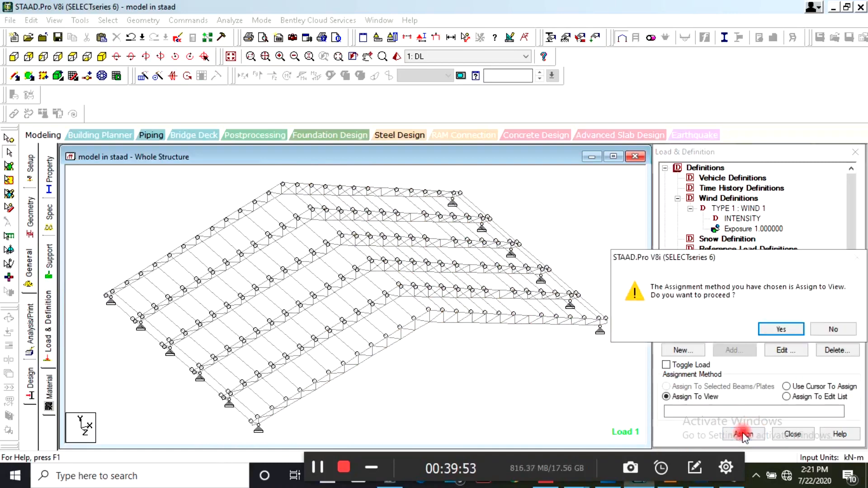
pyautogui.click(781, 330)
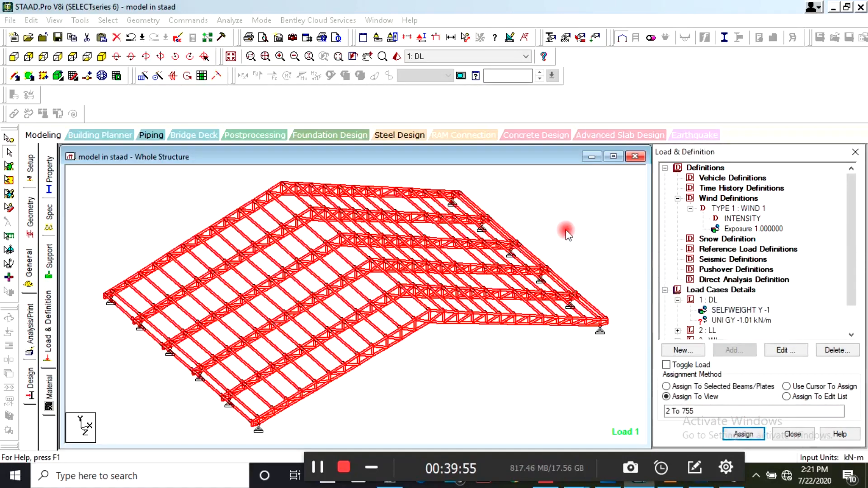
pyautogui.click(478, 269)
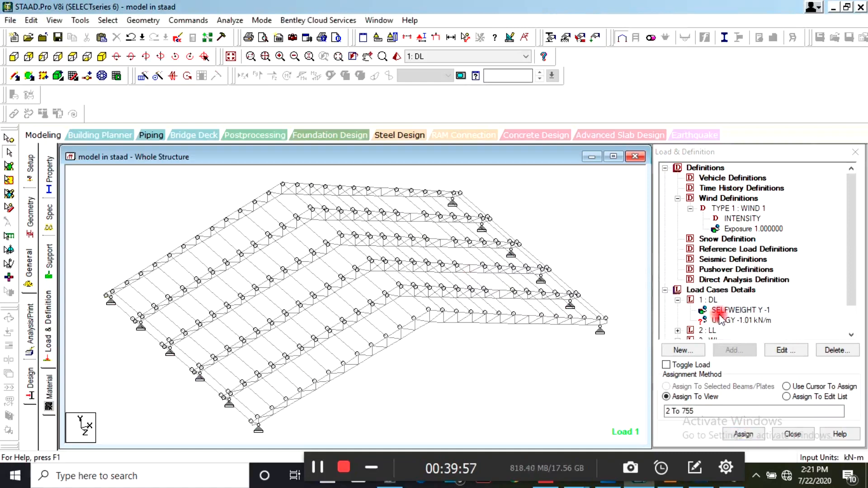
# Select all purlins by their section property CH100X50X10 for the uniform dead load and close the property selection.
pyautogui.scroll(-1, 719, 316)
pyautogui.click(714, 291)
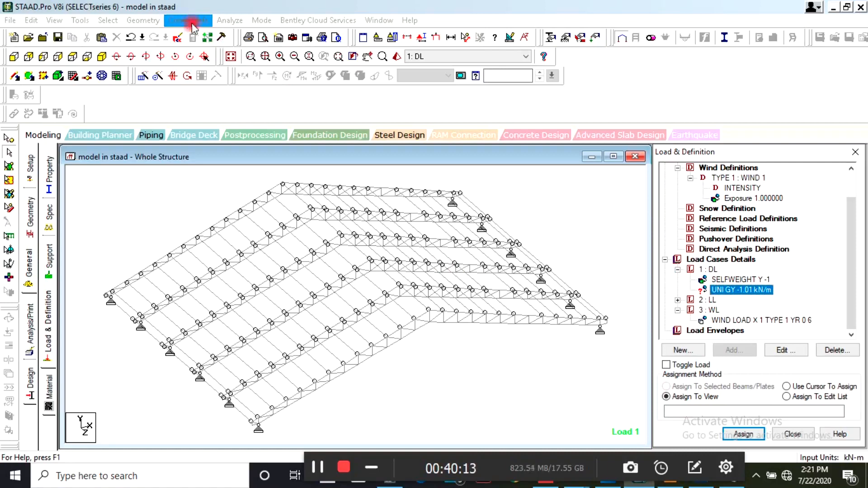
pyautogui.click(118, 21)
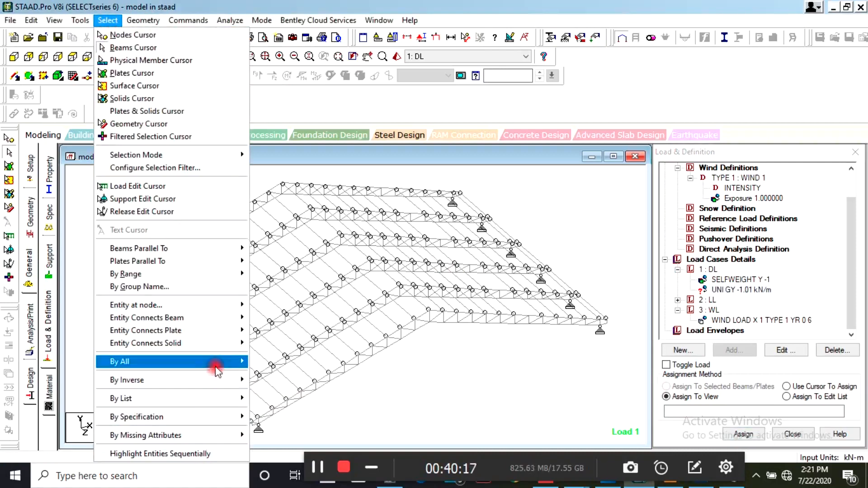
pyautogui.moveTo(231, 362)
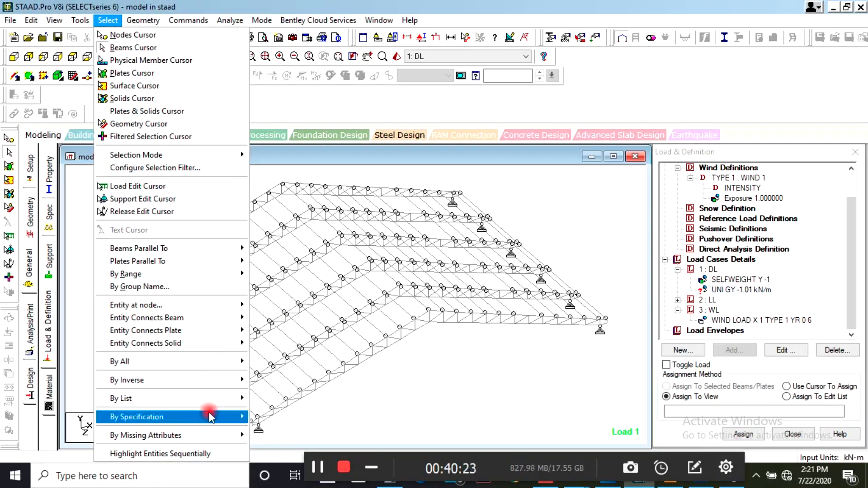
pyautogui.moveTo(211, 417)
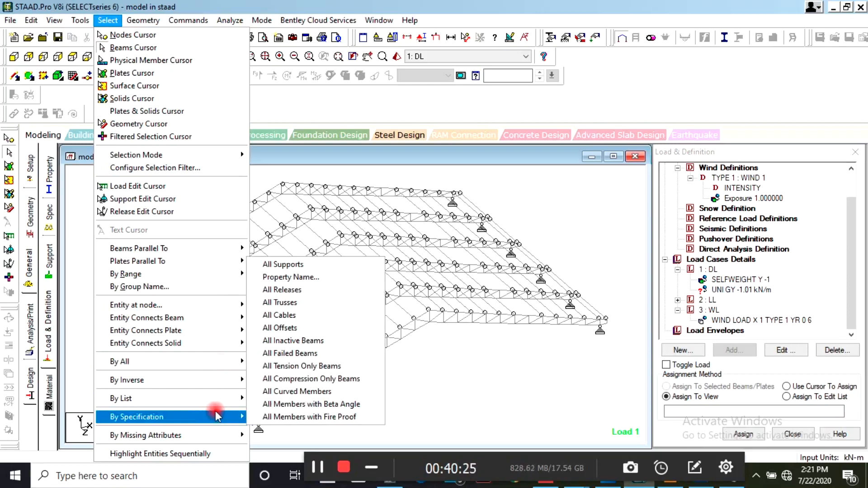
pyautogui.click(287, 279)
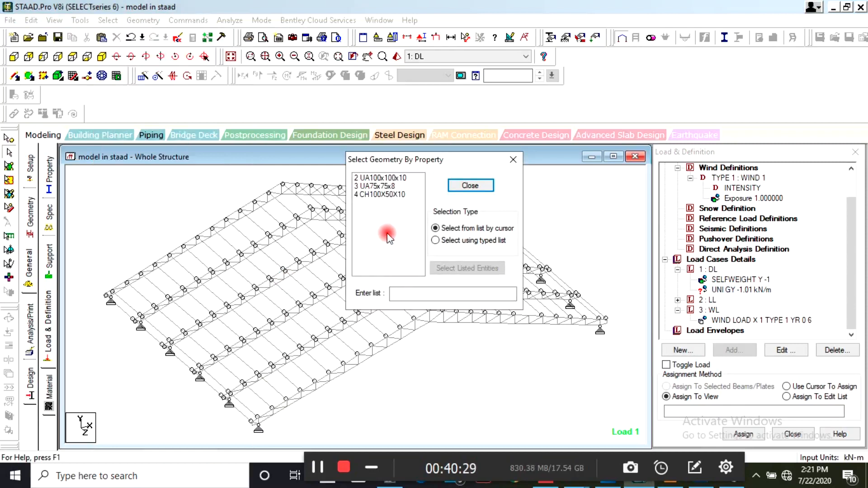
pyautogui.click(381, 194)
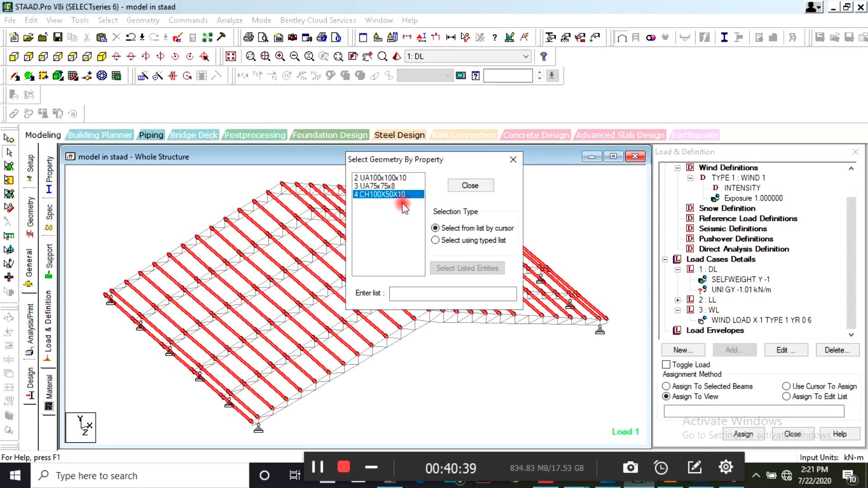
pyautogui.click(470, 186)
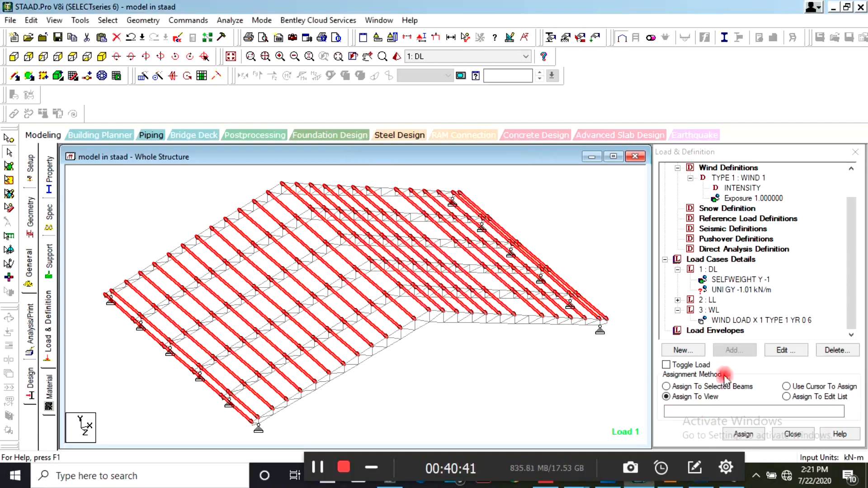
# Assign the UNI GY -1.01 kN/m load of case DL to the selected purlins.
pyautogui.click(722, 290)
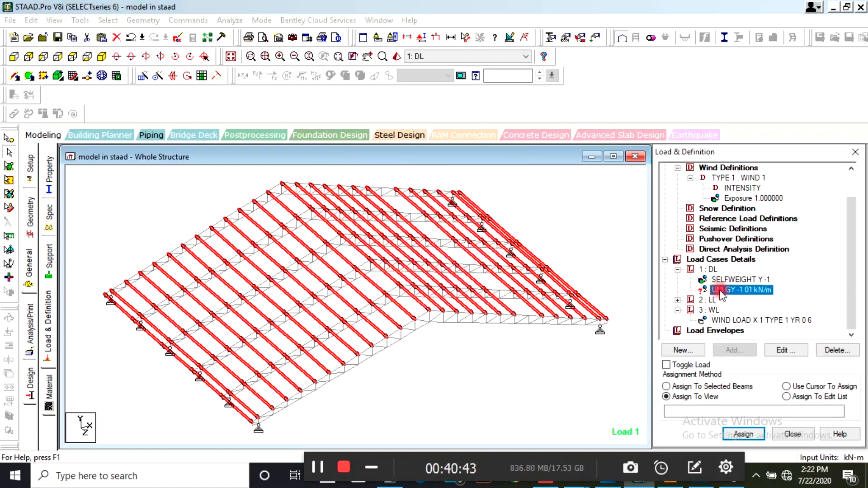
pyautogui.click(693, 390)
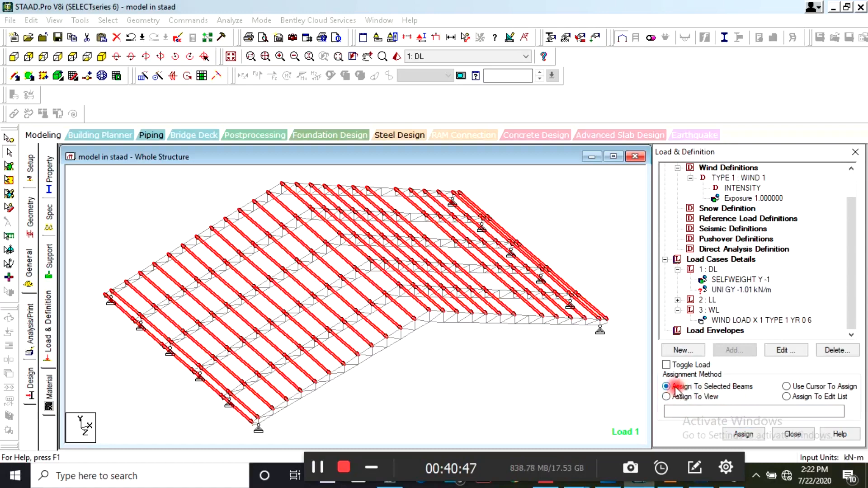
pyautogui.click(723, 290)
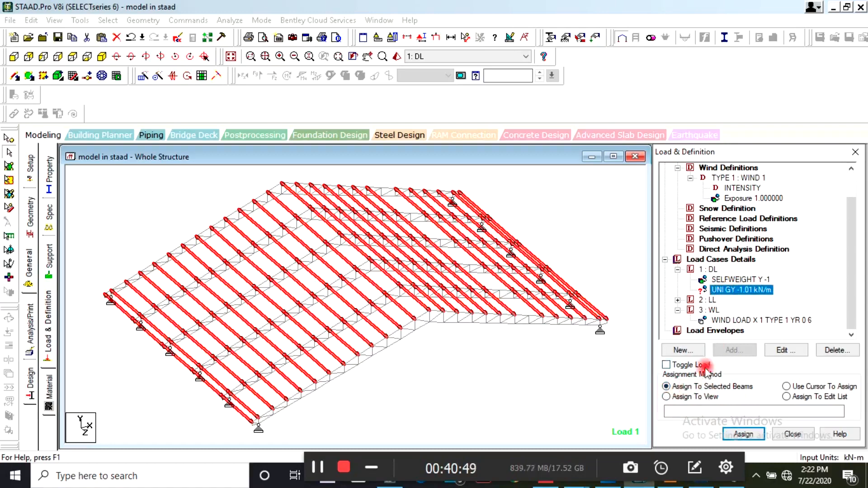
pyautogui.click(744, 434)
pyautogui.click(771, 329)
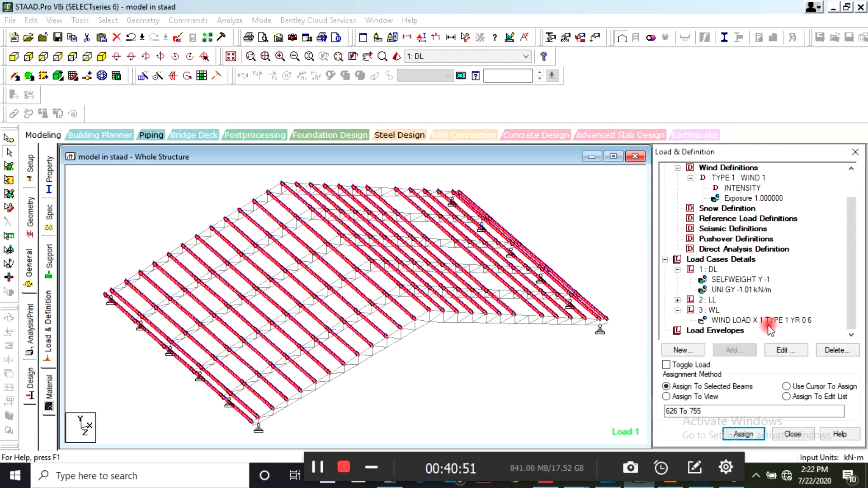
# Examine up close how the uniform dead load acts along the purlins near the ridge.
pyautogui.scroll(5, 457, 317)
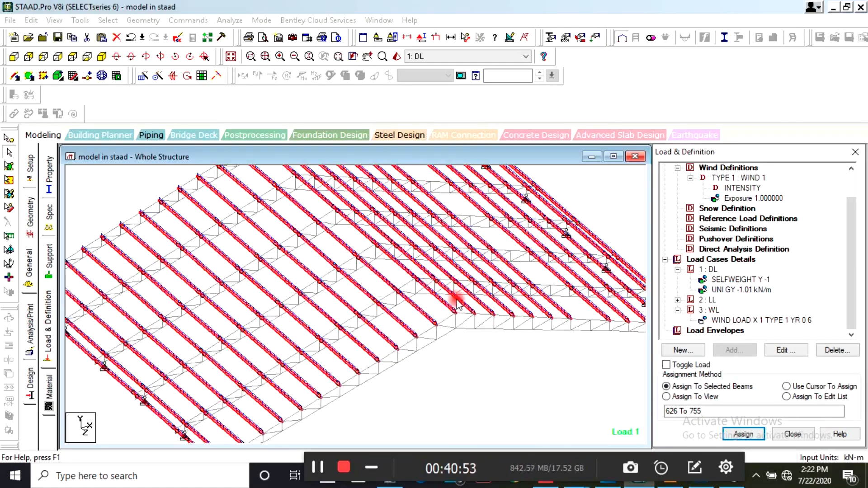
pyautogui.scroll(2, 463, 303)
pyautogui.scroll(-5, 468, 303)
pyautogui.scroll(6, 473, 299)
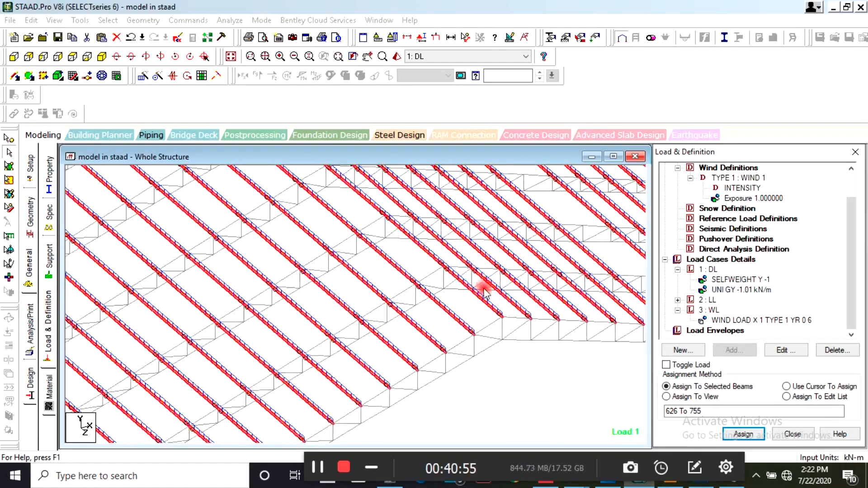
pyautogui.scroll(-3, 500, 302)
pyautogui.scroll(6, 506, 304)
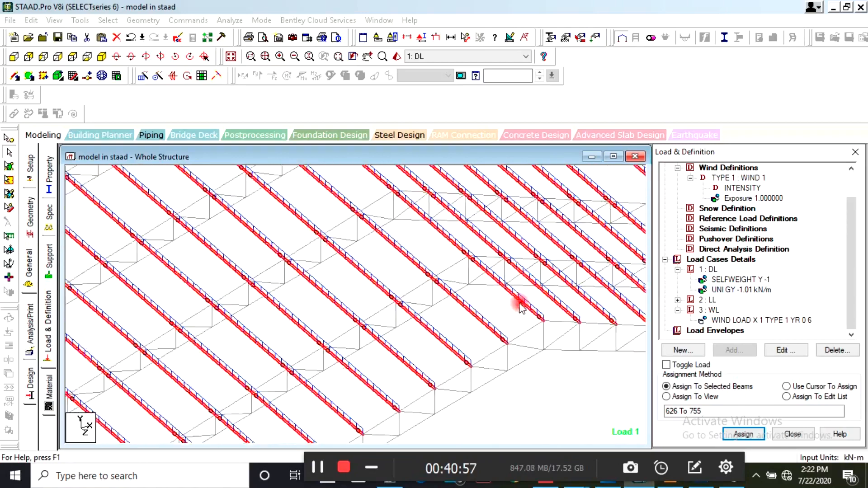
pyautogui.scroll(-3, 567, 312)
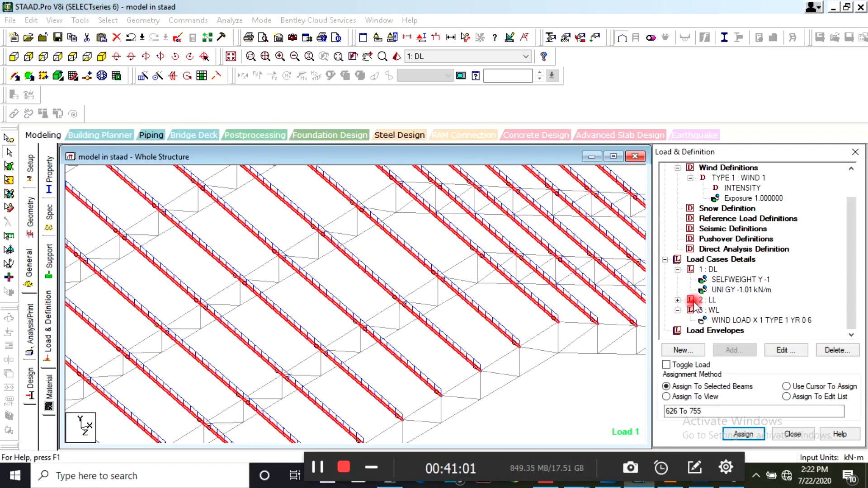
# Assign the UNI GY -0.75 kN/m load of case LL to the selected purlins and accept the auto save.
pyautogui.click(678, 300)
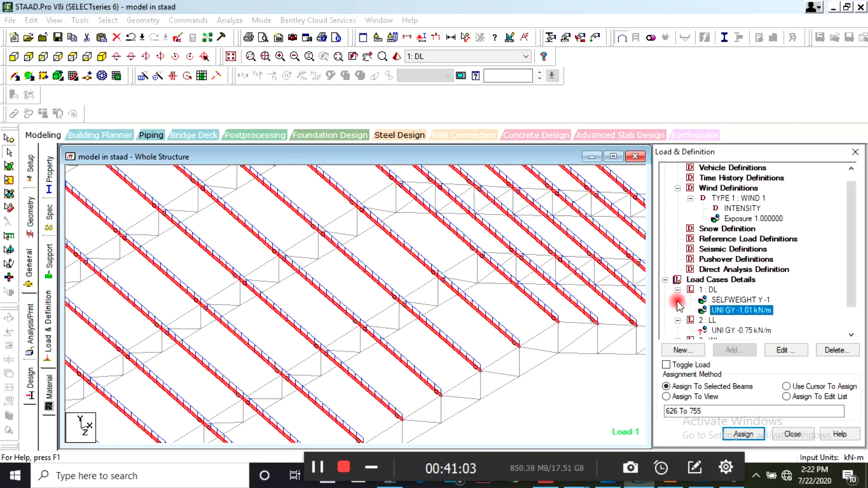
pyautogui.scroll(-3, 690, 307)
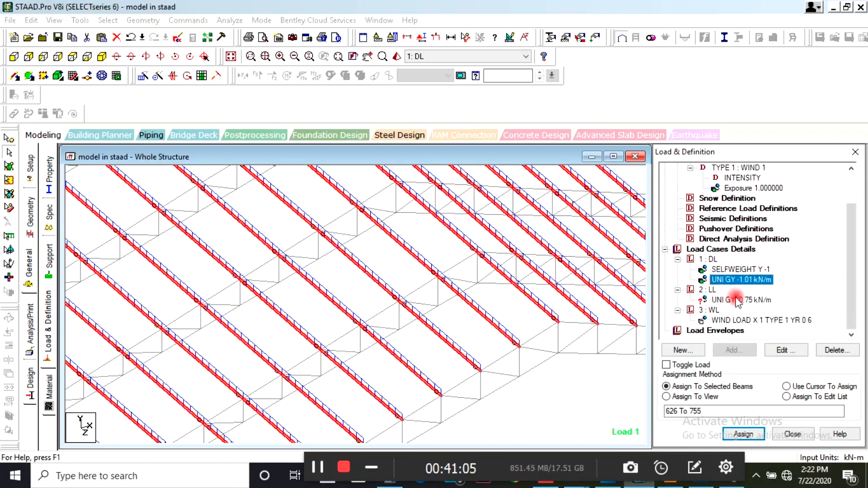
pyautogui.click(737, 300)
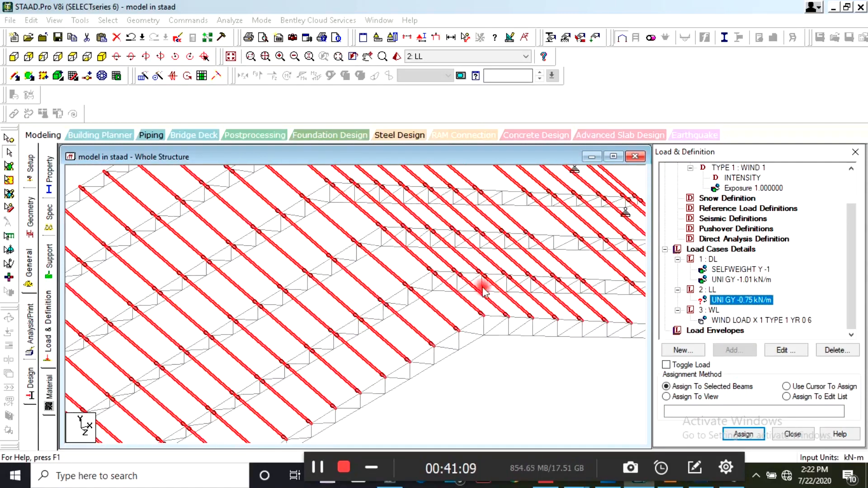
pyautogui.click(666, 386)
pyautogui.click(737, 434)
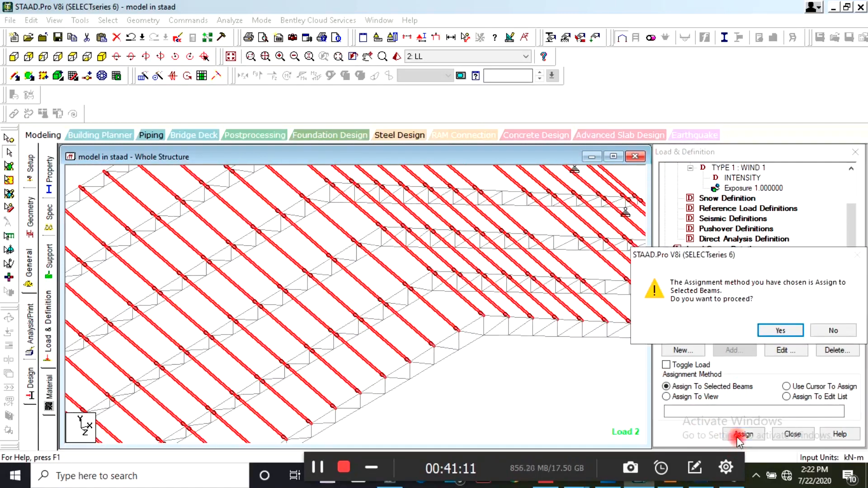
pyautogui.click(777, 330)
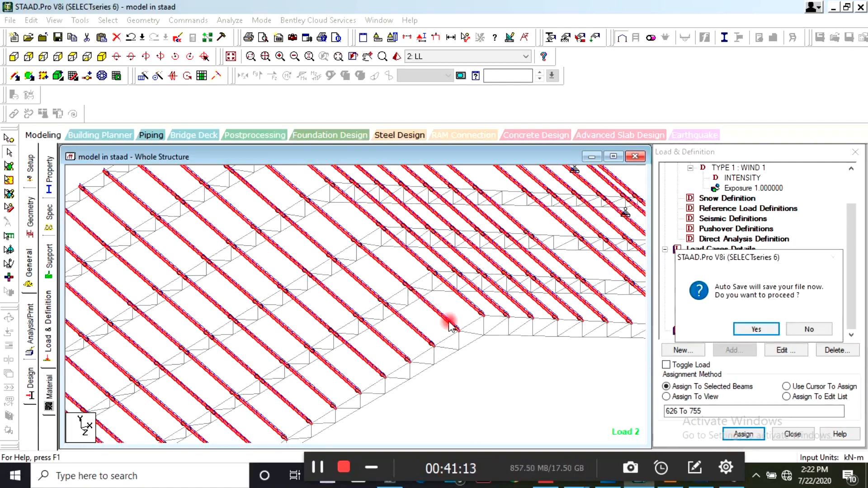
pyautogui.click(756, 329)
# Clear the purlin selection and view the live load over the roof.
pyautogui.click(346, 253)
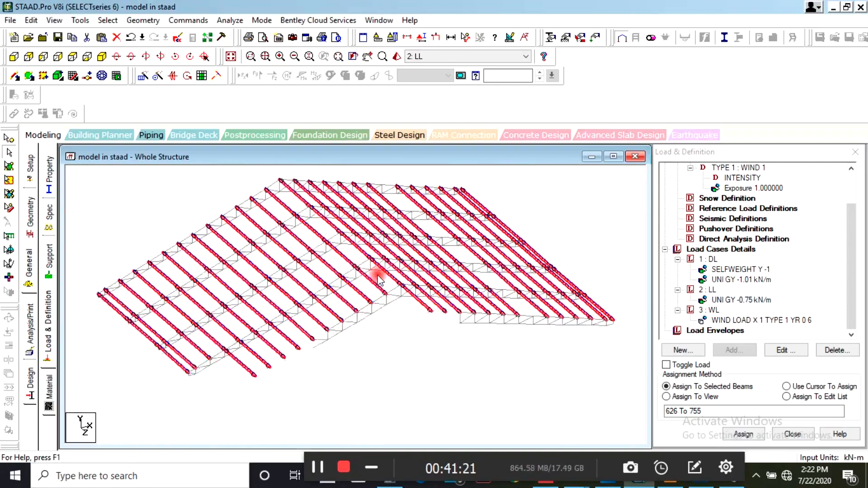
pyautogui.click(538, 291)
pyautogui.scroll(4, 462, 303)
pyautogui.scroll(3, 392, 304)
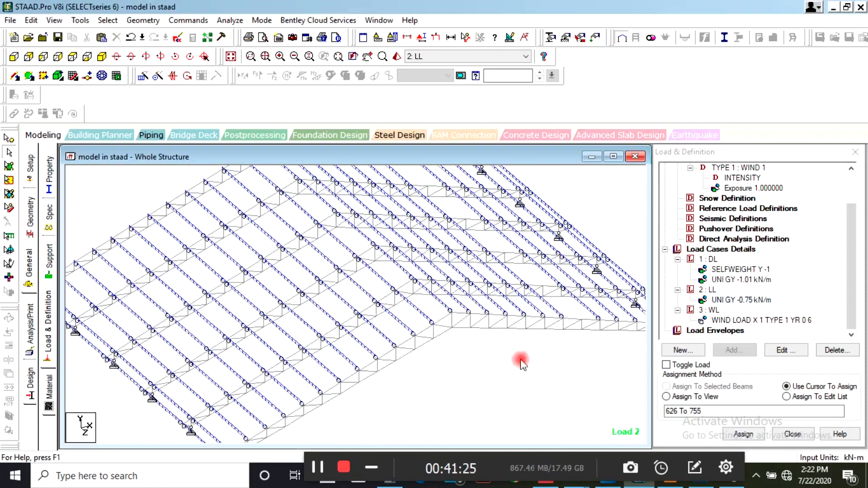
pyautogui.click(316, 466)
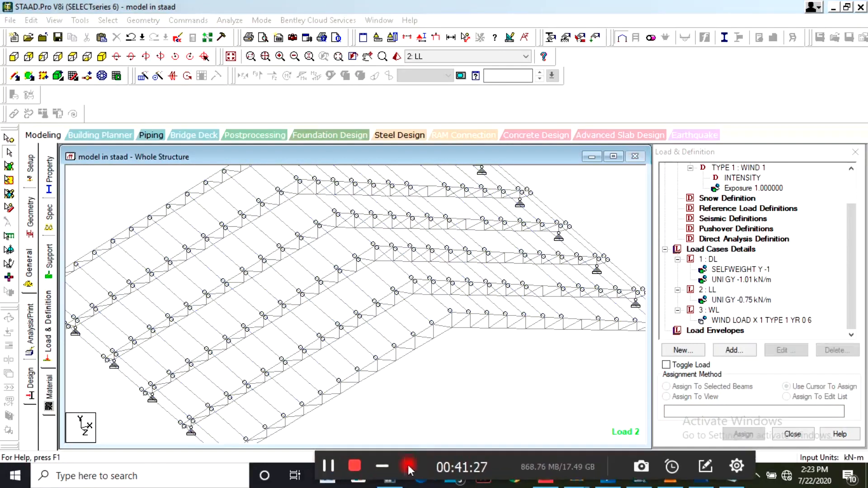
# Generate automatic load combinations to the British code, category BS 5950, and add them to the load cases.
pyautogui.click(702, 250)
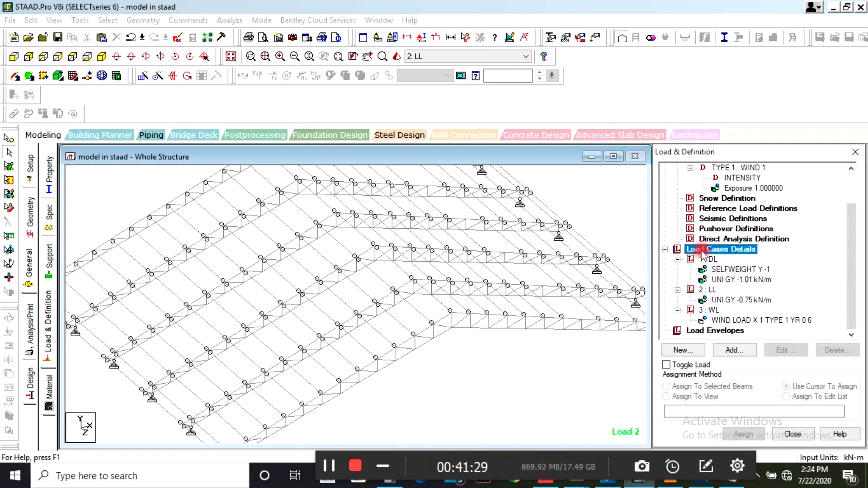
pyautogui.click(735, 351)
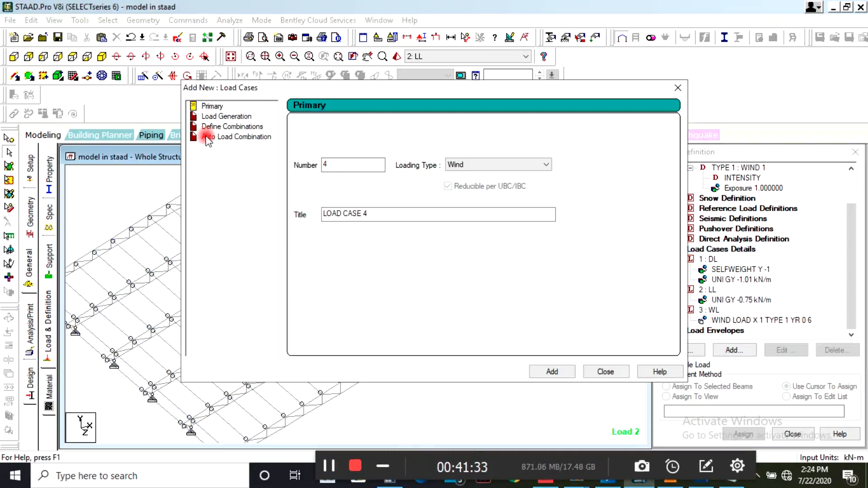
pyautogui.click(208, 137)
pyautogui.click(429, 128)
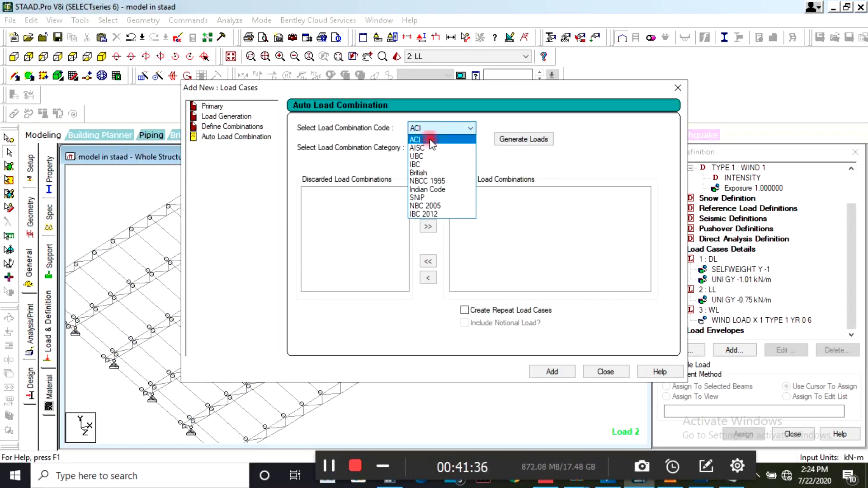
pyautogui.click(429, 174)
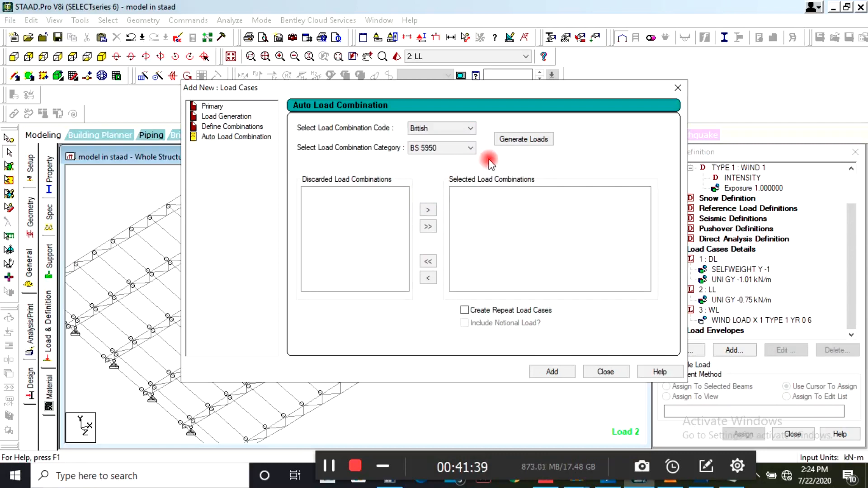
pyautogui.click(520, 141)
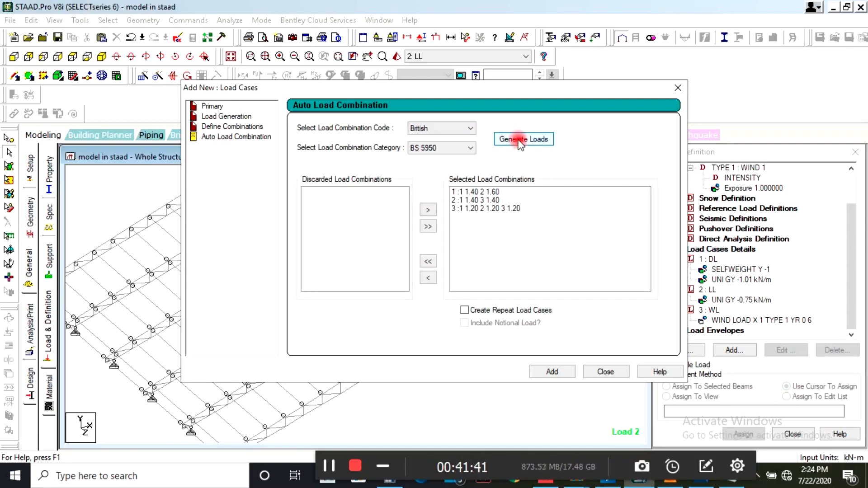
pyautogui.click(552, 374)
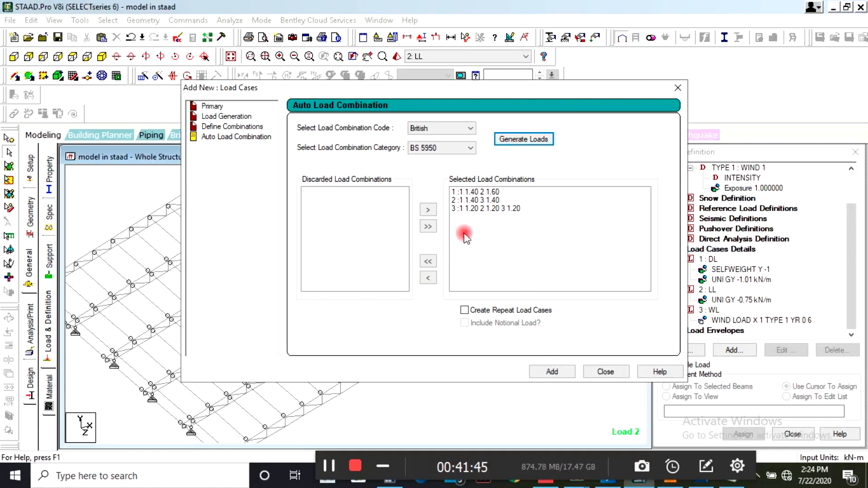
pyautogui.click(552, 373)
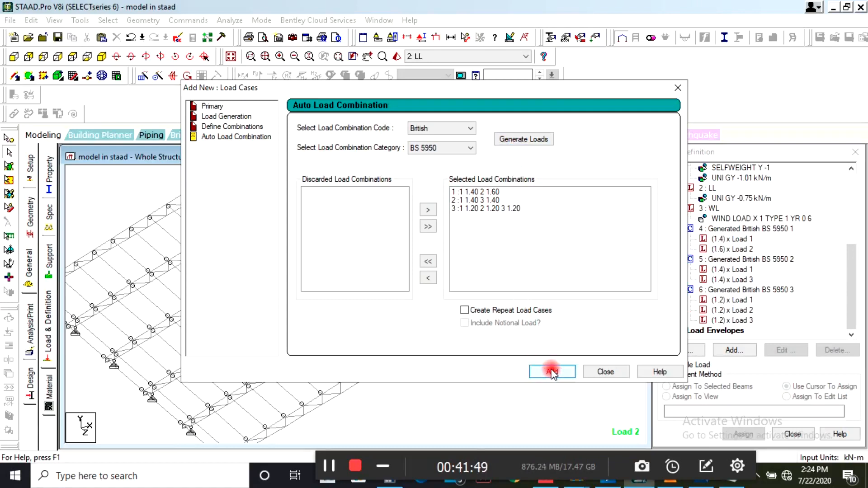
pyautogui.click(601, 372)
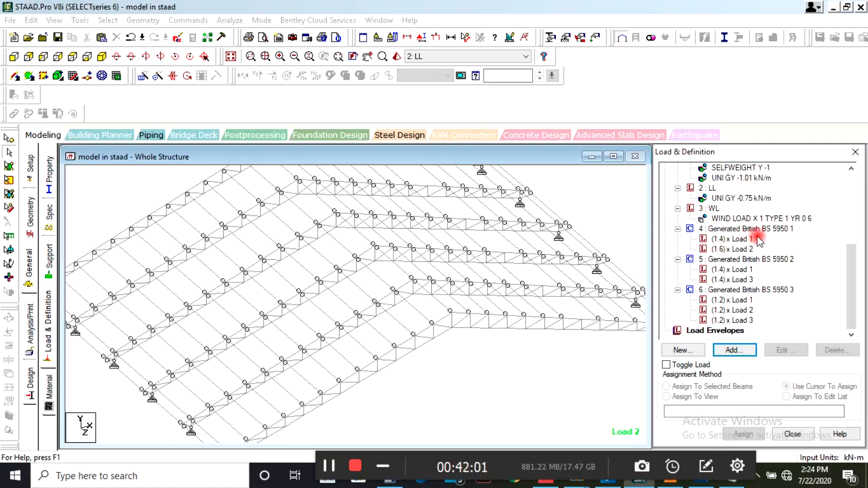
# Review the factored dead and live load components of load combination 4 on the structure.
pyautogui.click(742, 240)
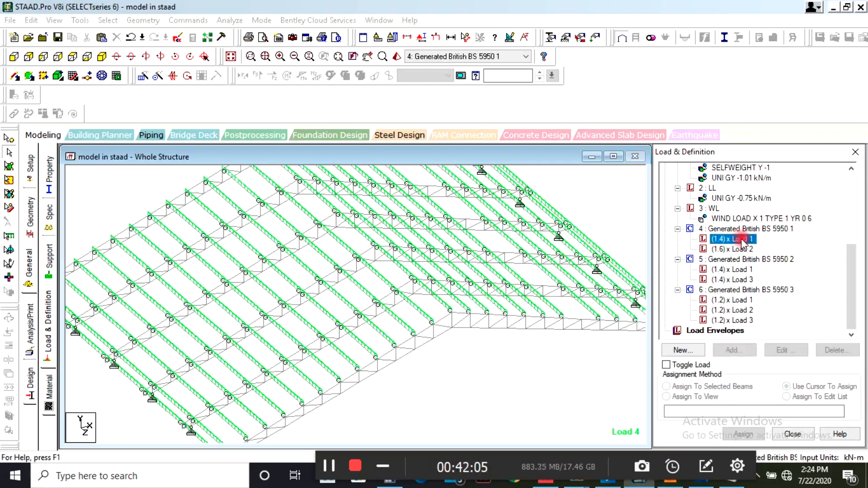
pyautogui.click(719, 251)
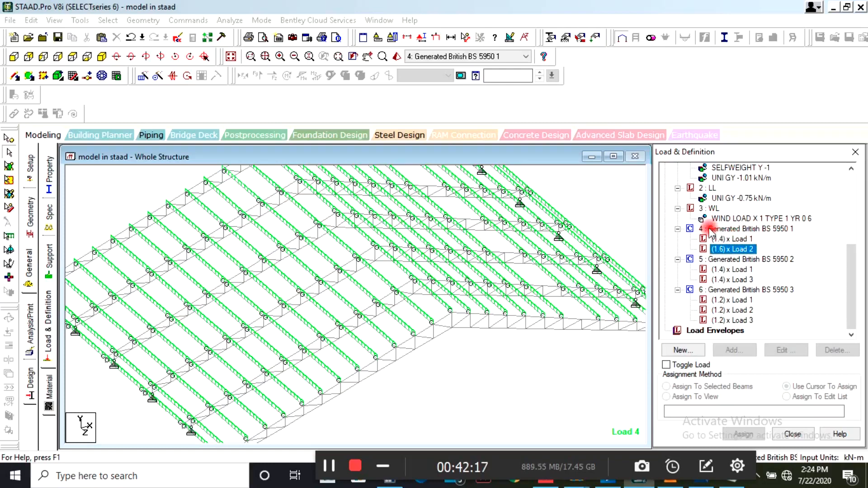
pyautogui.click(742, 229)
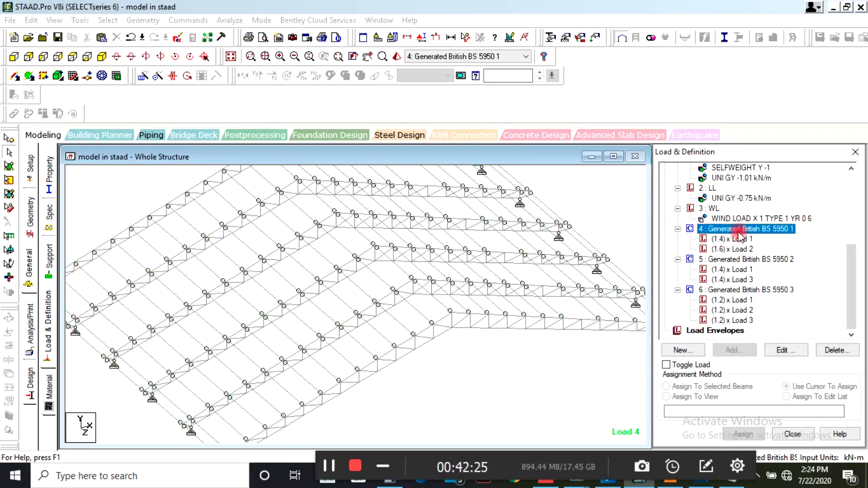
pyautogui.click(739, 239)
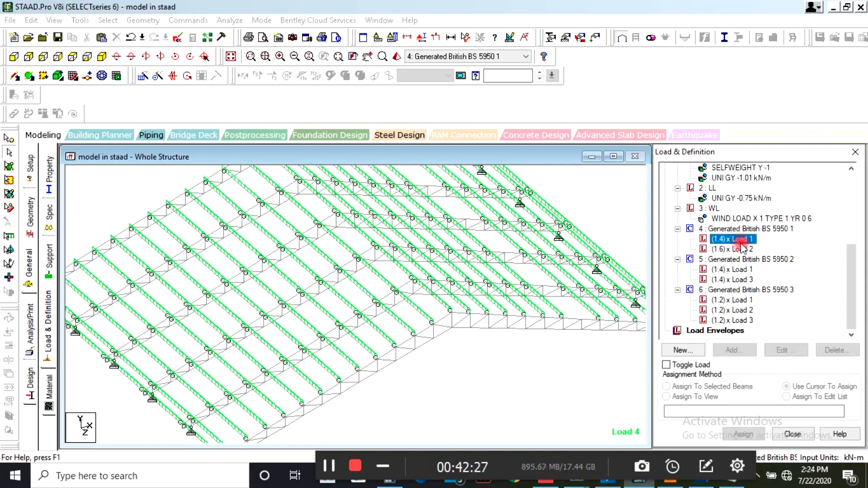
pyautogui.click(742, 249)
# Review the components of load combination 6 and examine how its dead, live and wind loads act on the whole roof.
pyautogui.click(741, 301)
pyautogui.click(741, 311)
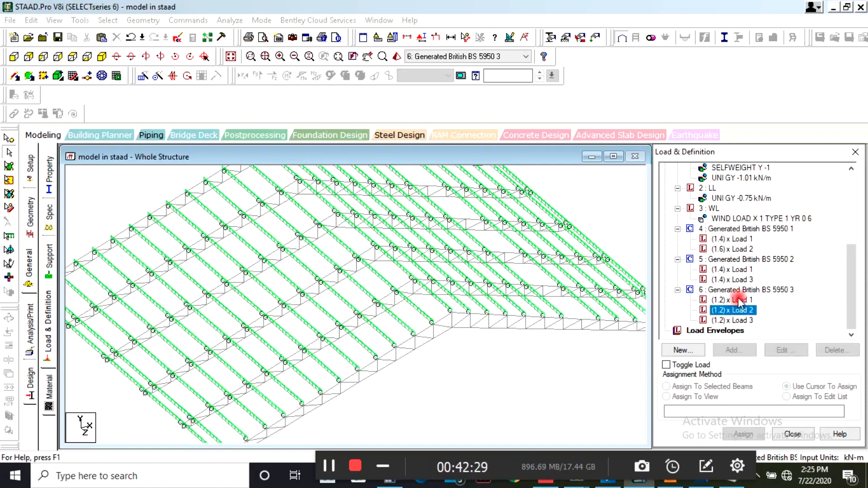
pyautogui.click(742, 321)
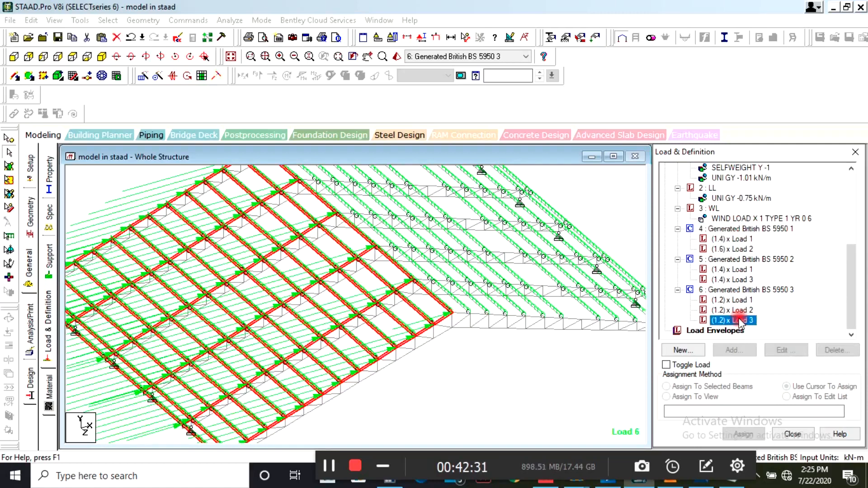
pyautogui.press('Up')
pyautogui.press('Up')
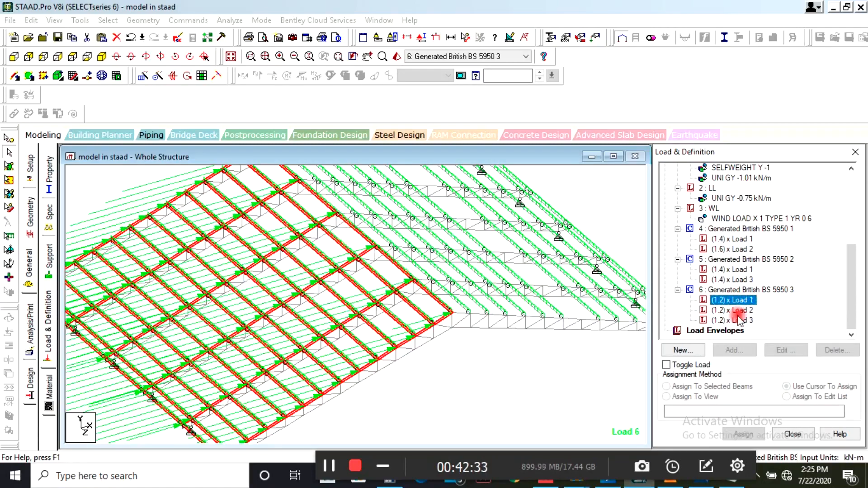
pyautogui.click(725, 321)
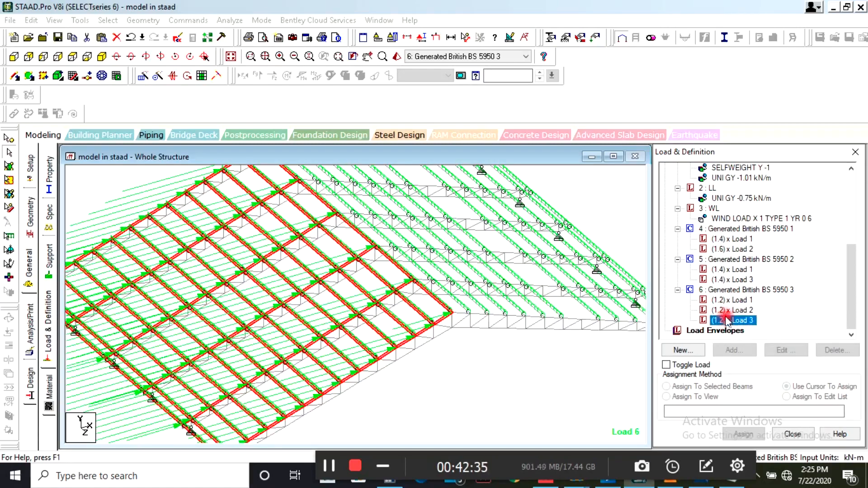
pyautogui.click(726, 311)
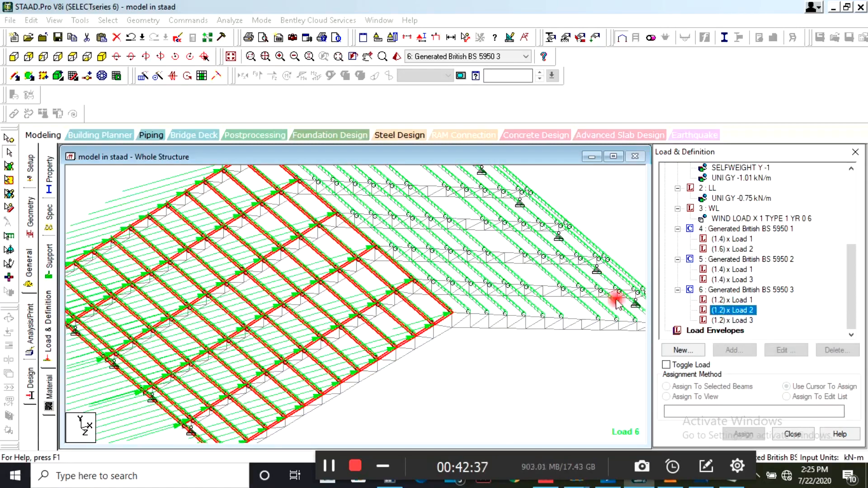
pyautogui.scroll(-1, 355, 258)
pyautogui.scroll(-1, 371, 285)
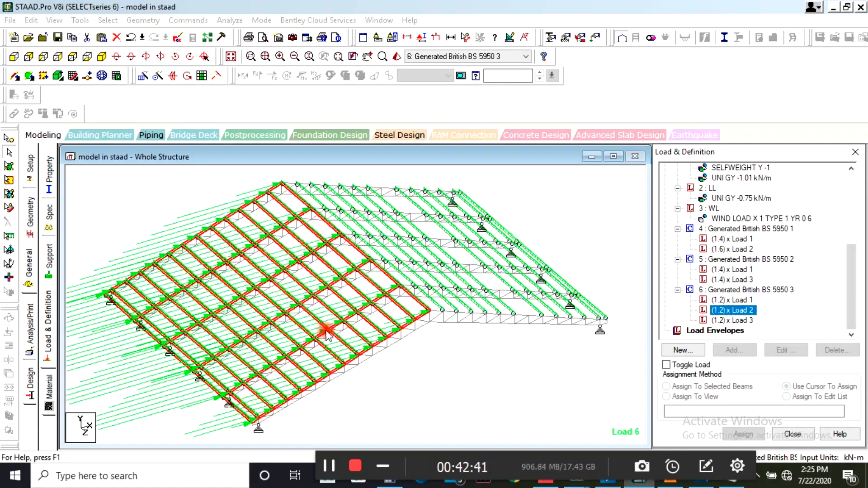
pyautogui.scroll(1, 413, 319)
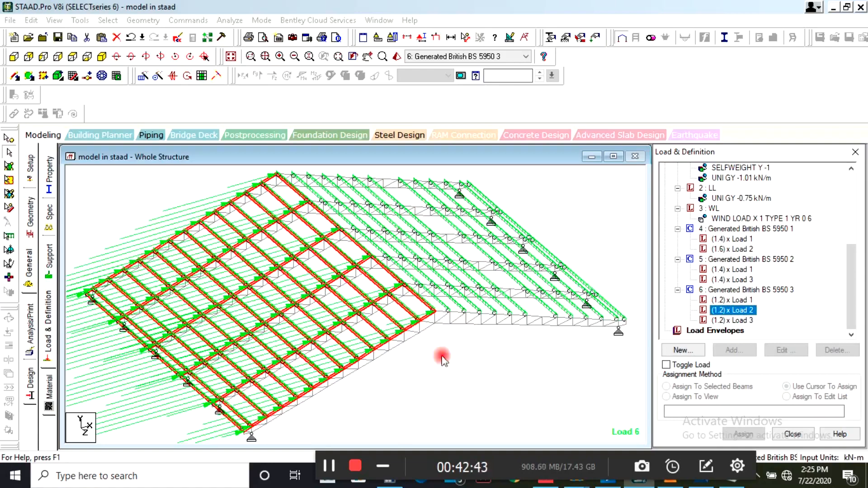
# Add a Perform Analysis command to the model with the print option All.
pyautogui.click(334, 466)
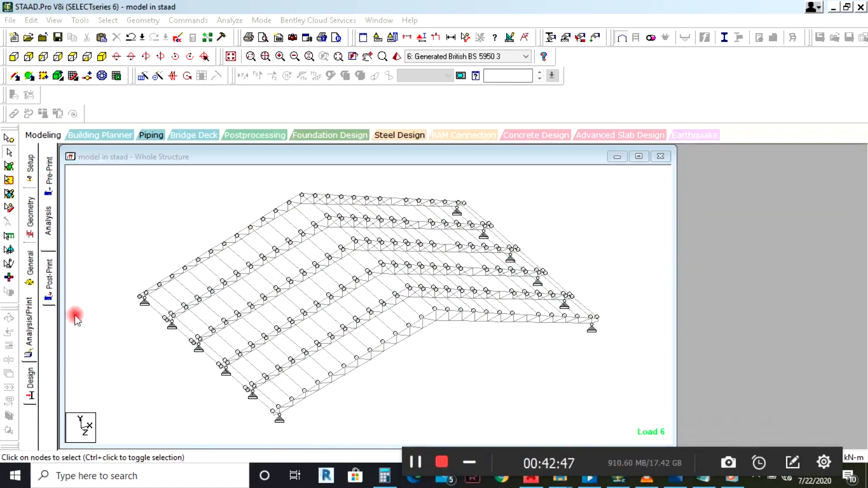
pyautogui.click(30, 329)
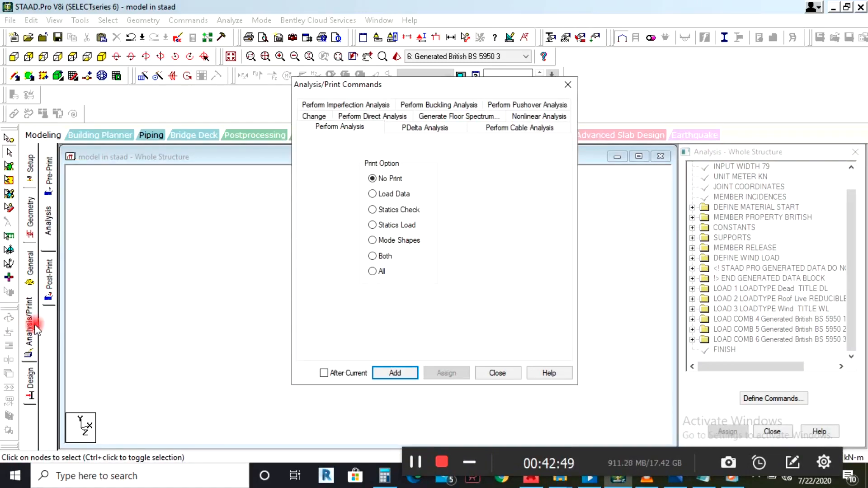
pyautogui.click(375, 272)
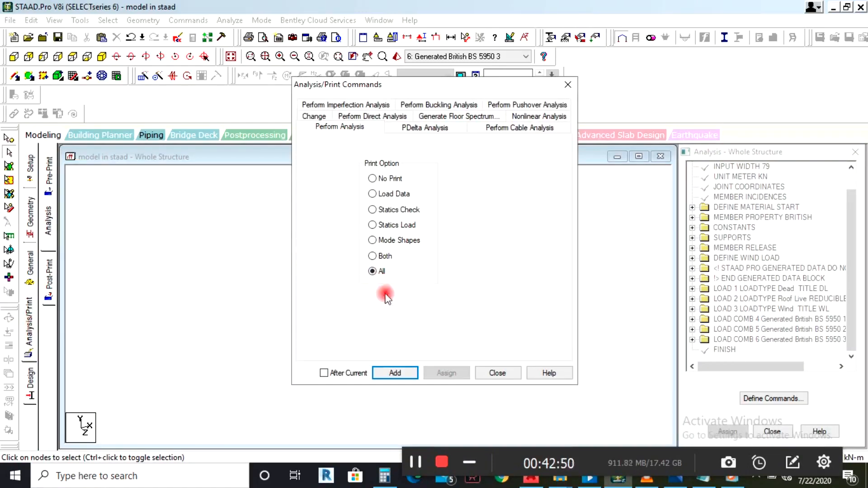
pyautogui.click(392, 374)
pyautogui.click(496, 373)
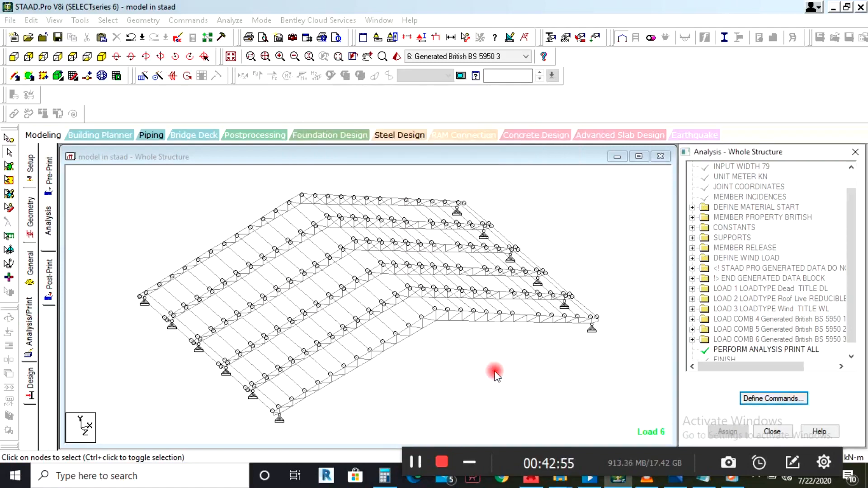
pyautogui.moveTo(411, 466); pyautogui.dragTo(411, 459)
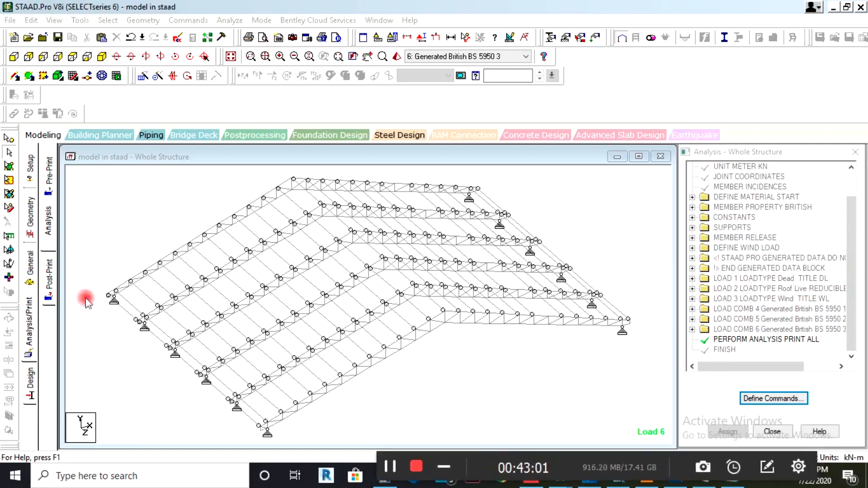
# Add the steel design parameter PY to the BS5950 2000 design with a design strength of 275000 kN/m2.
pyautogui.click(30, 380)
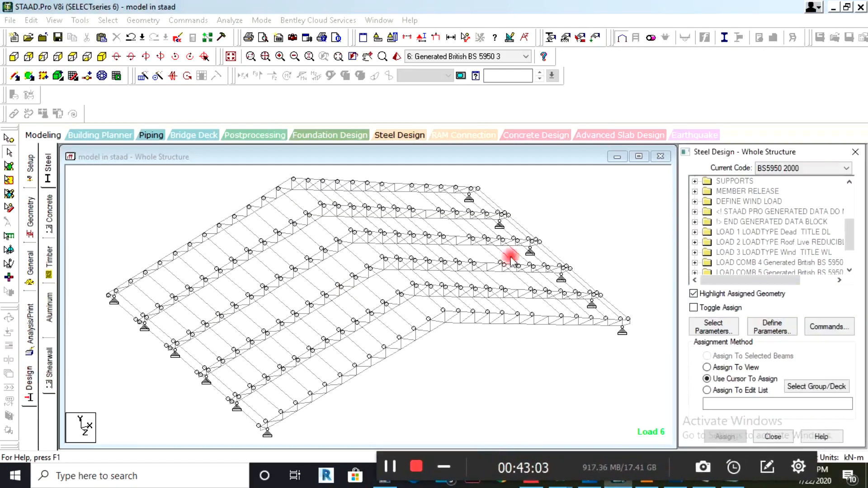
pyautogui.click(772, 331)
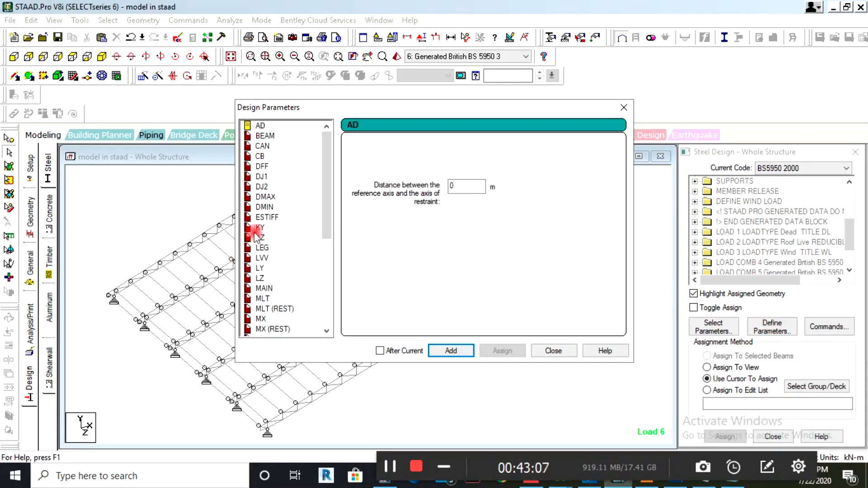
pyautogui.moveTo(326, 199); pyautogui.dragTo(337, 237)
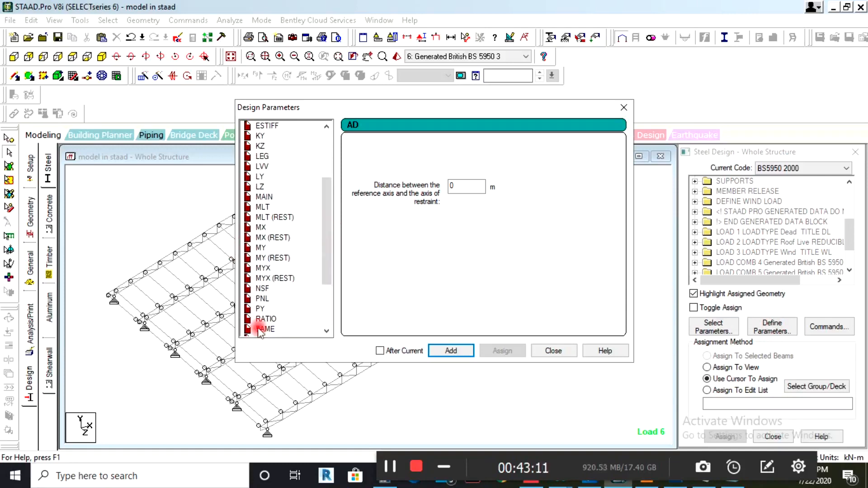
pyautogui.click(258, 309)
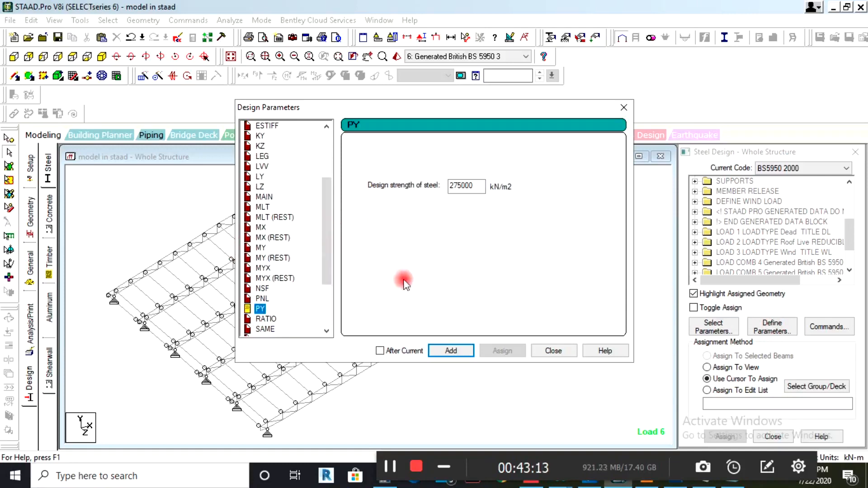
pyautogui.click(445, 347)
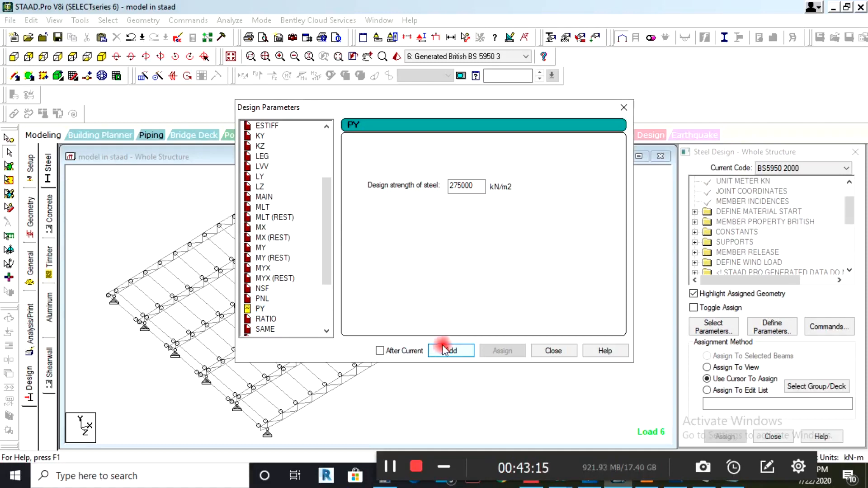
pyautogui.click(564, 351)
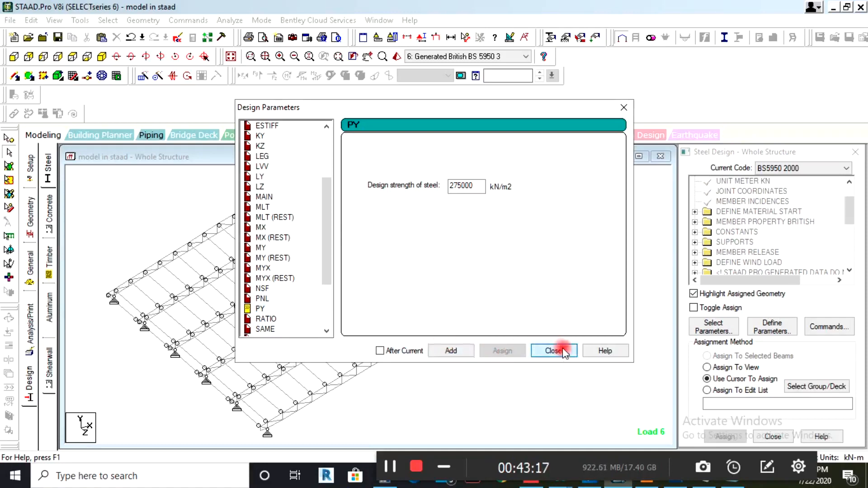
# Assign the PY 275000 parameter to all members in the view.
pyautogui.moveTo(850, 201); pyautogui.dragTo(854, 255)
pyautogui.click(747, 253)
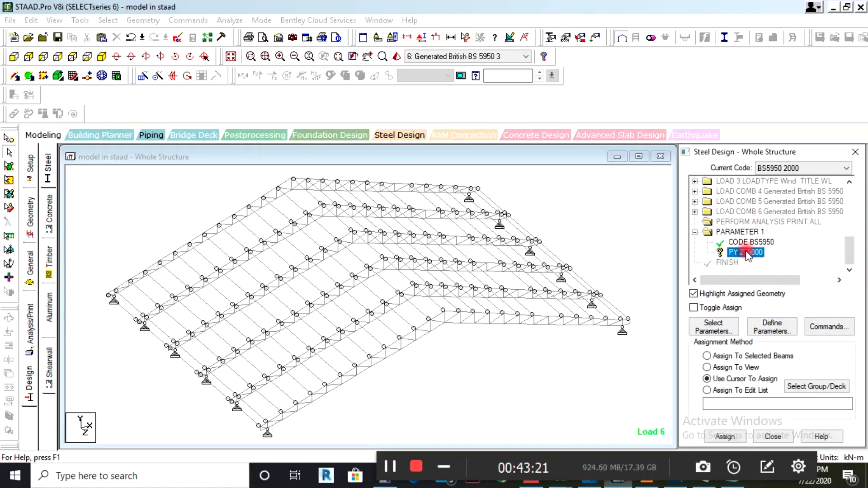
pyautogui.click(709, 368)
pyautogui.click(718, 367)
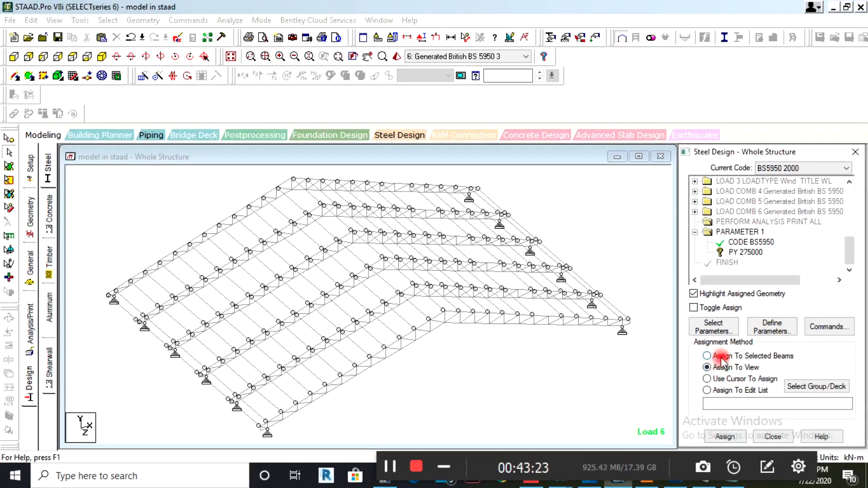
pyautogui.click(746, 253)
pyautogui.click(744, 435)
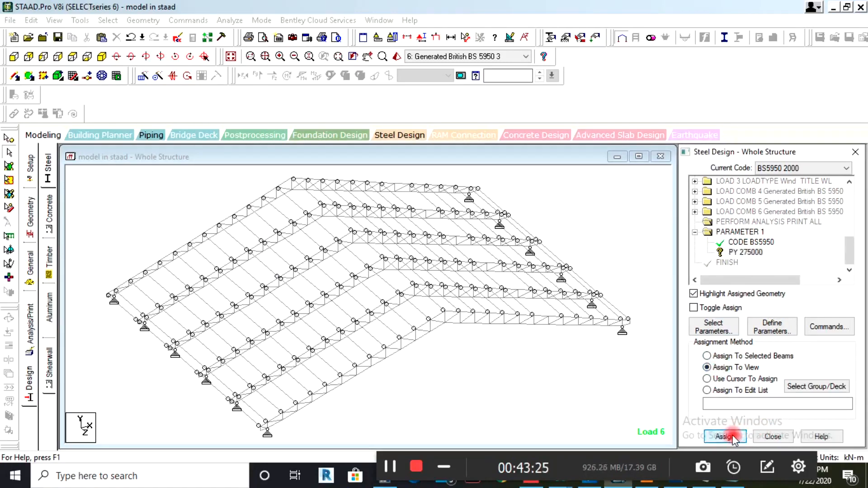
pyautogui.click(776, 329)
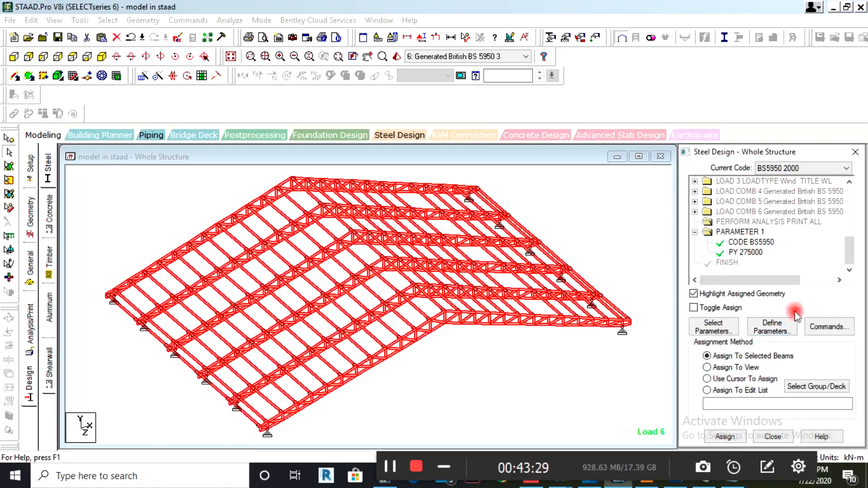
pyautogui.click(772, 327)
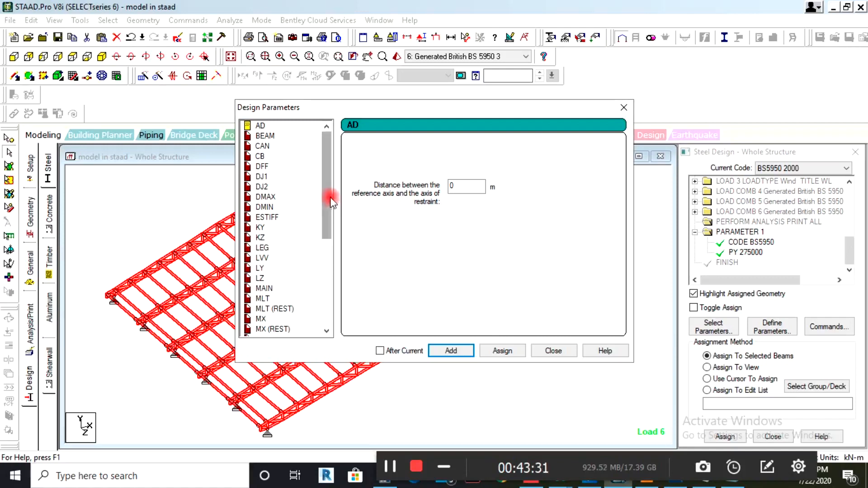
pyautogui.moveTo(330, 198); pyautogui.dragTo(341, 128)
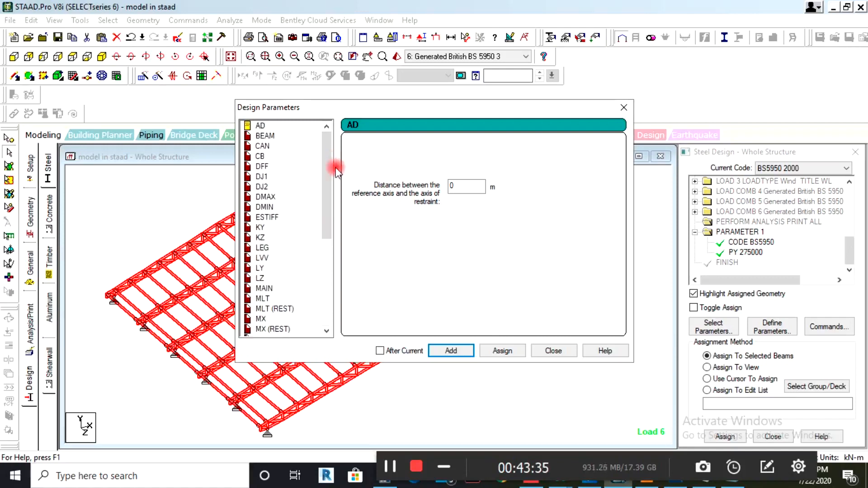
pyautogui.click(554, 351)
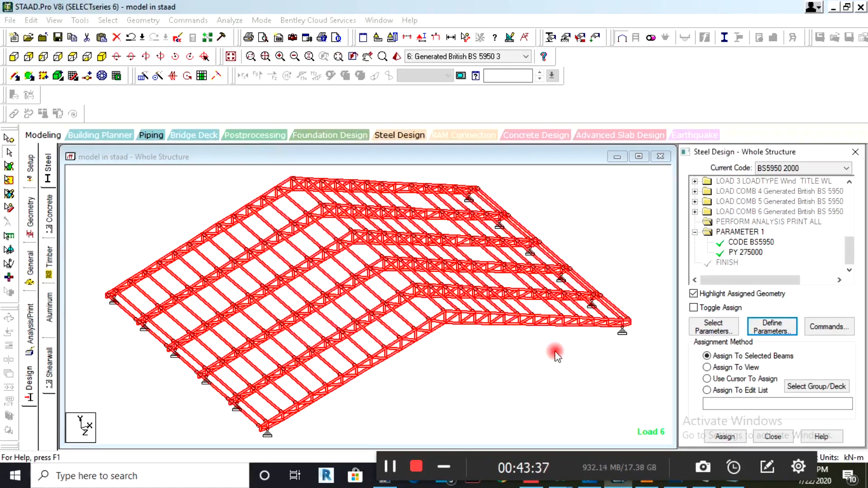
pyautogui.click(818, 329)
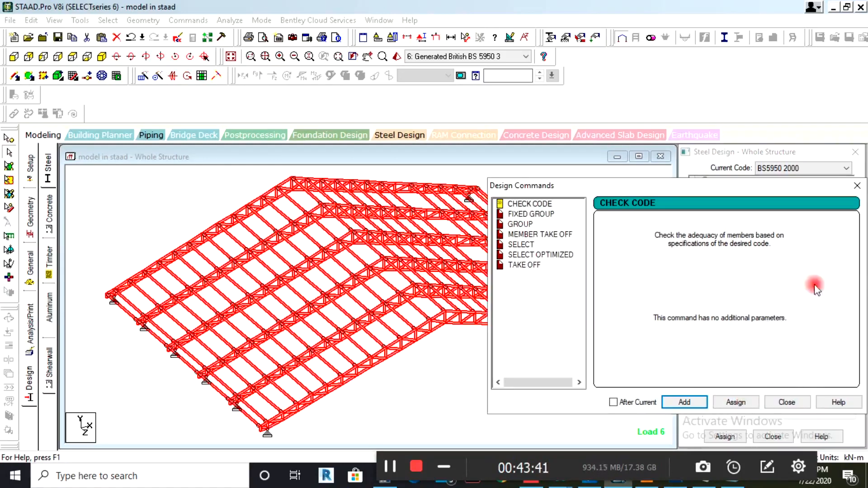
pyautogui.click(857, 186)
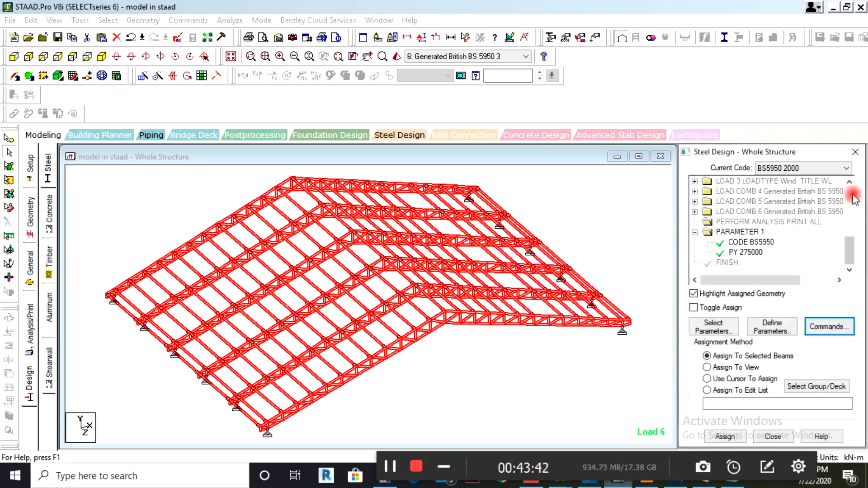
pyautogui.click(826, 326)
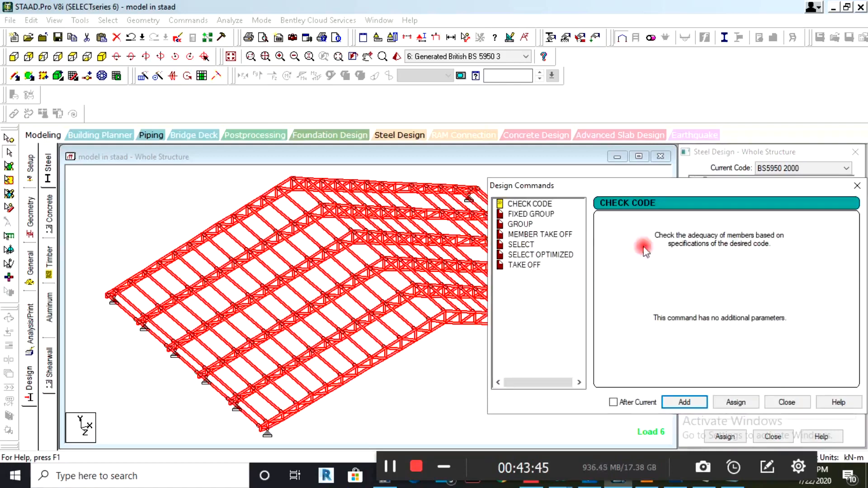
pyautogui.click(517, 203)
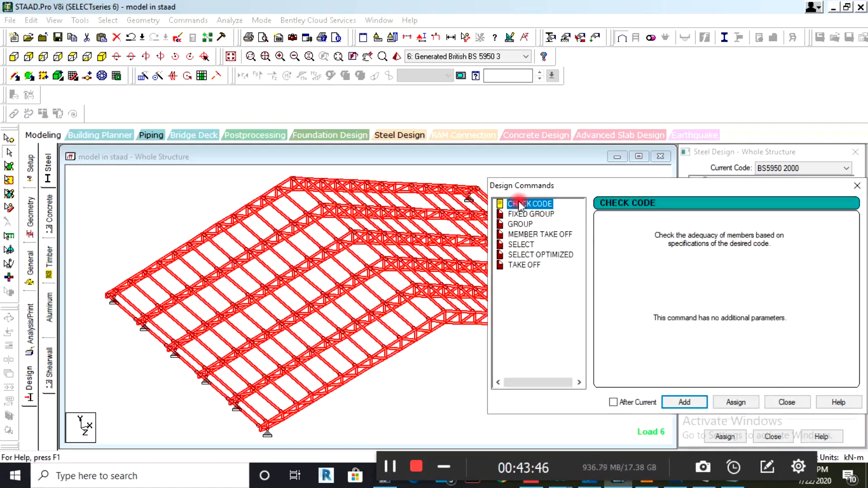
pyautogui.click(860, 186)
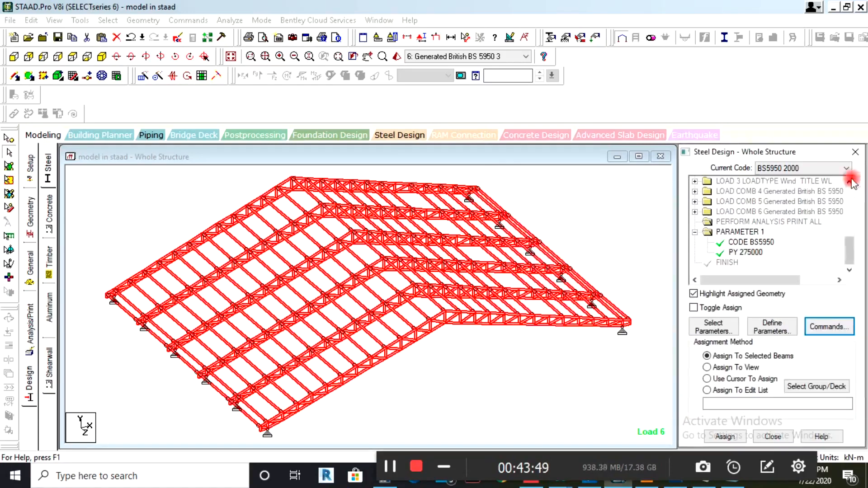
# Keep BS5950 2000 as the current steel code and add the CHECK CODE and SELECT design commands.
pyautogui.click(844, 168)
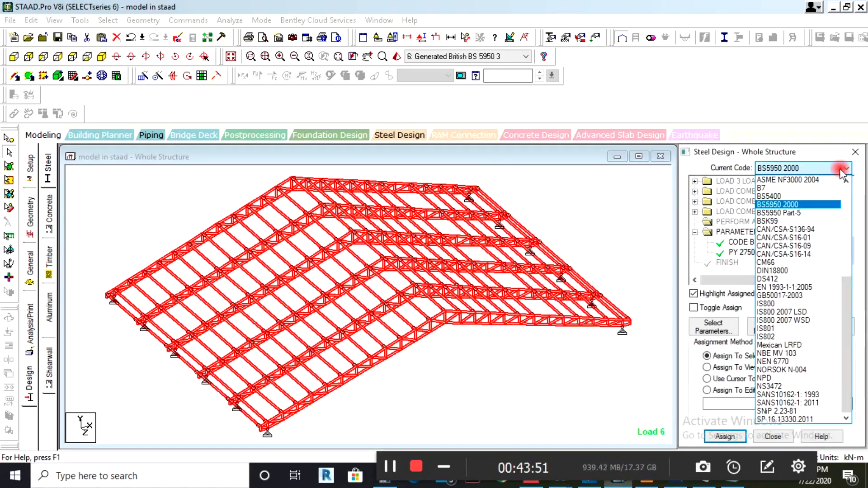
pyautogui.click(799, 206)
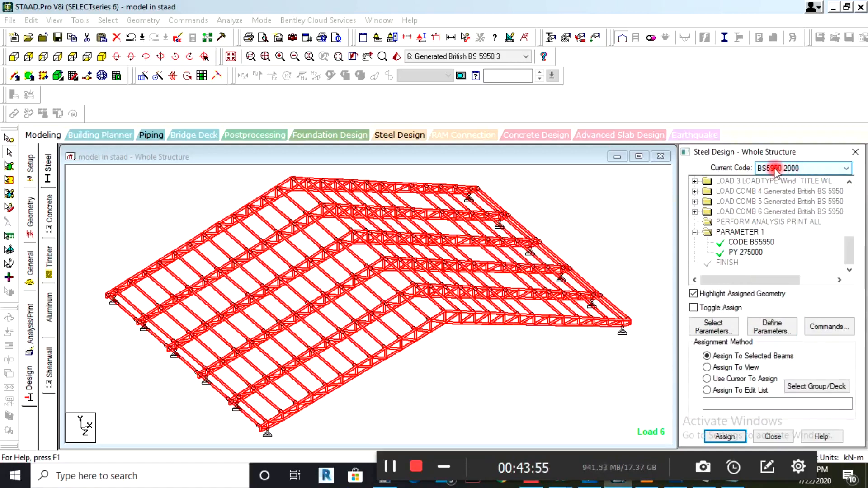
pyautogui.click(824, 326)
pyautogui.click(531, 205)
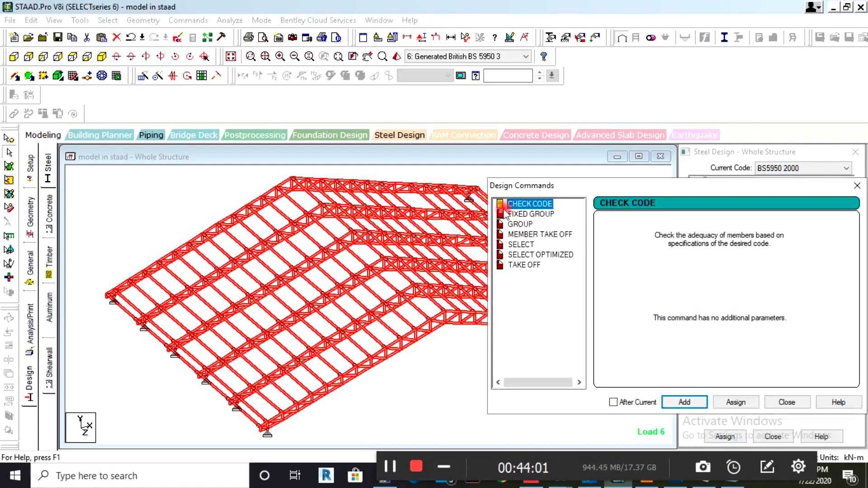
pyautogui.click(682, 402)
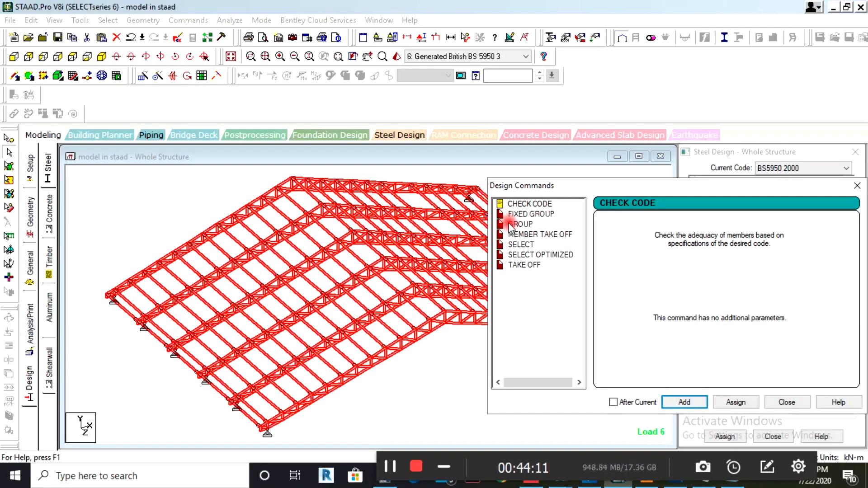
pyautogui.click(523, 245)
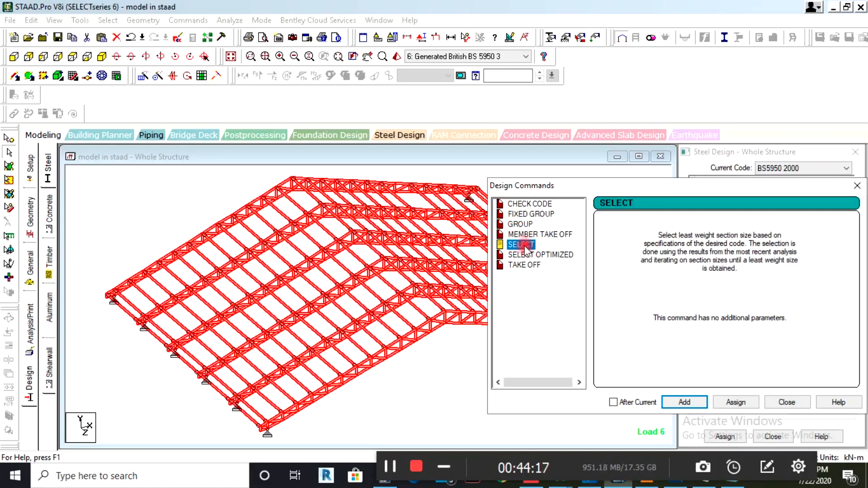
pyautogui.click(684, 402)
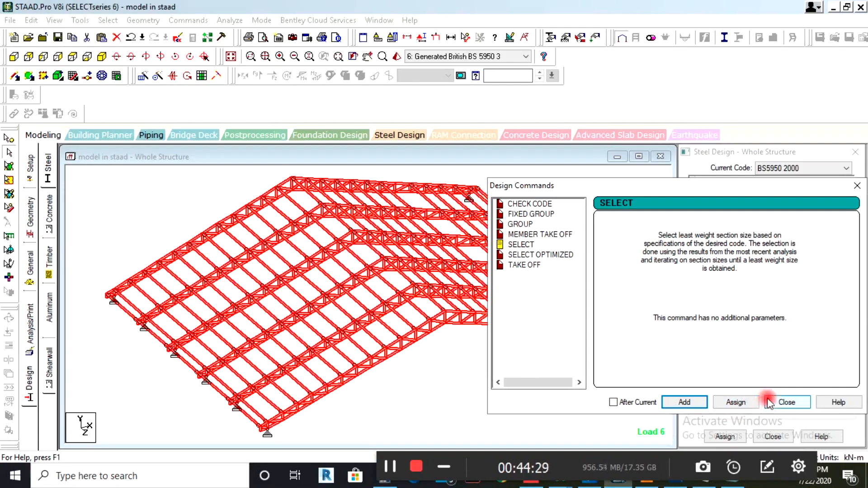
pyautogui.click(781, 403)
# Assign the CHECK CODE command to all members in the view.
pyautogui.moveTo(862, 209); pyautogui.dragTo(858, 265)
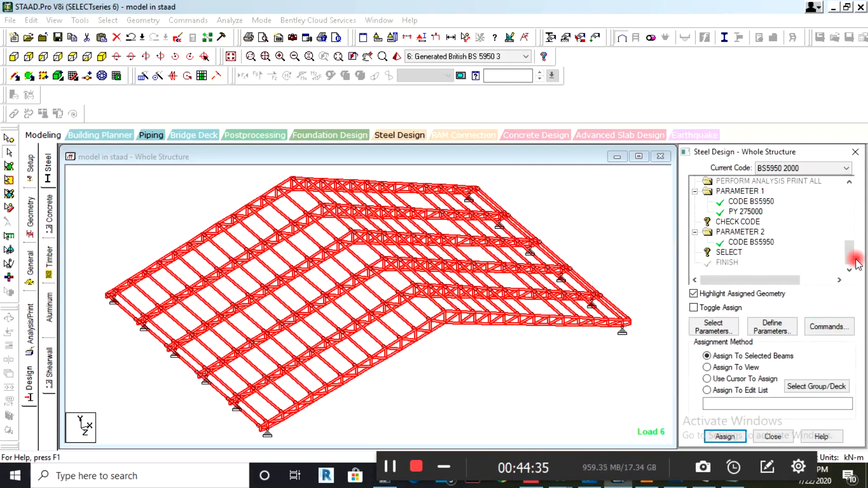
pyautogui.click(728, 221)
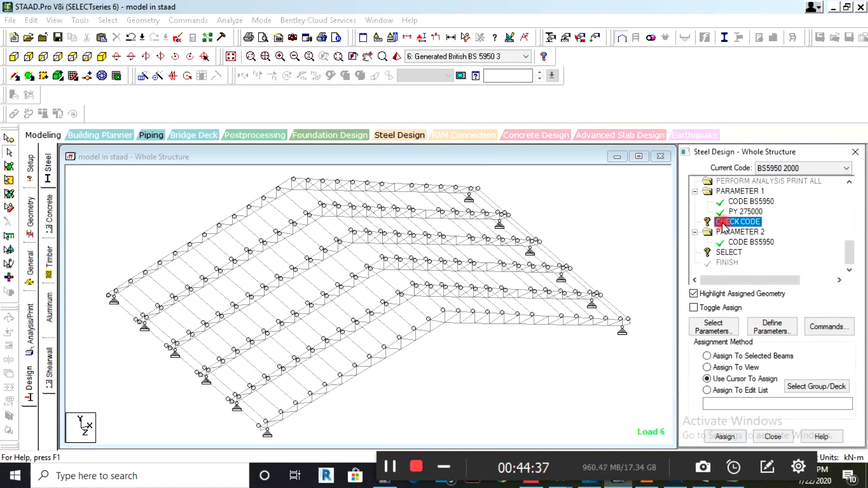
pyautogui.click(707, 367)
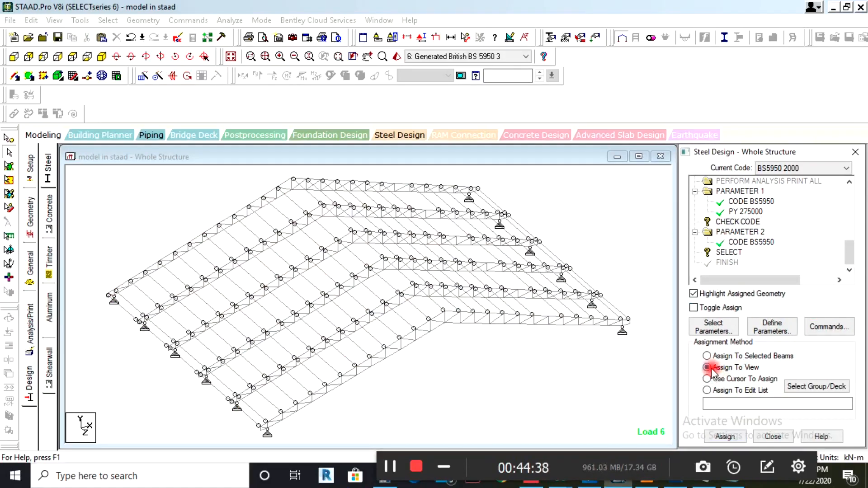
pyautogui.click(725, 437)
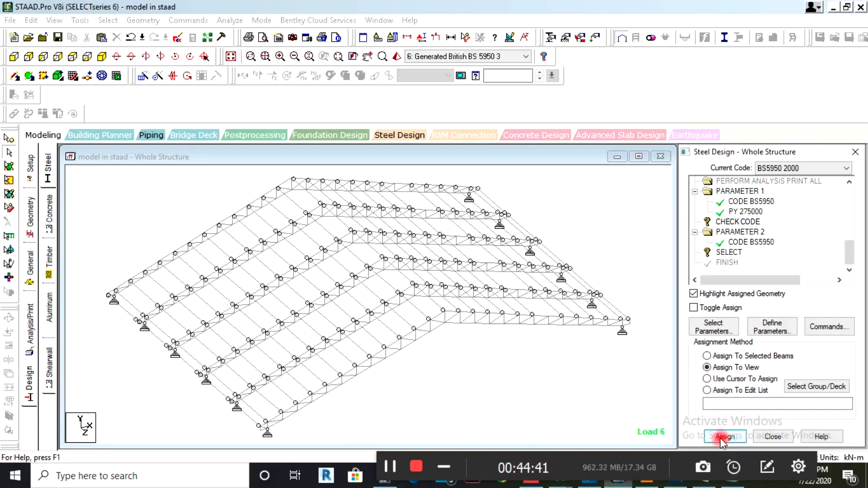
pyautogui.click(781, 330)
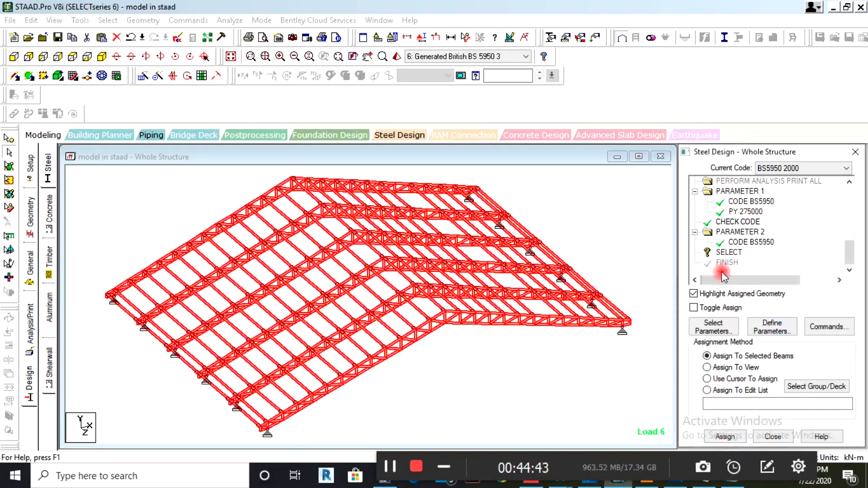
# Assign the SELECT design command to all members in the view.
pyautogui.click(726, 252)
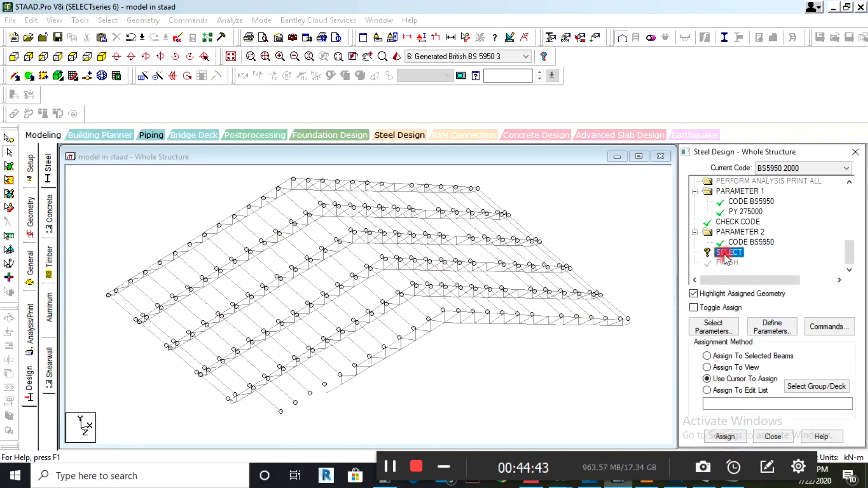
pyautogui.click(709, 368)
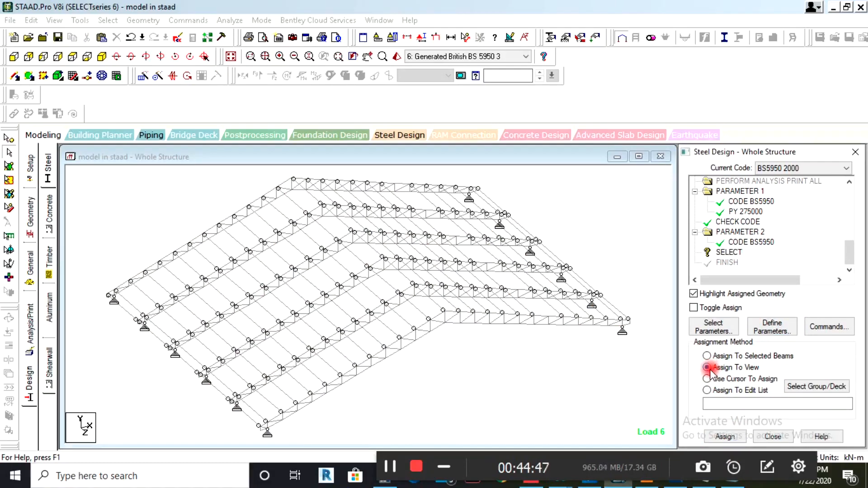
pyautogui.click(726, 436)
pyautogui.click(773, 333)
pyautogui.click(590, 228)
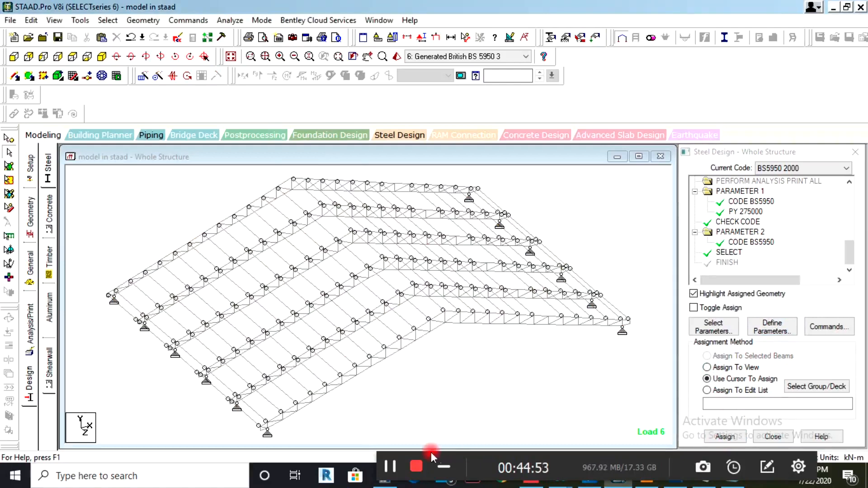
pyautogui.moveTo(542, 458); pyautogui.dragTo(575, 445)
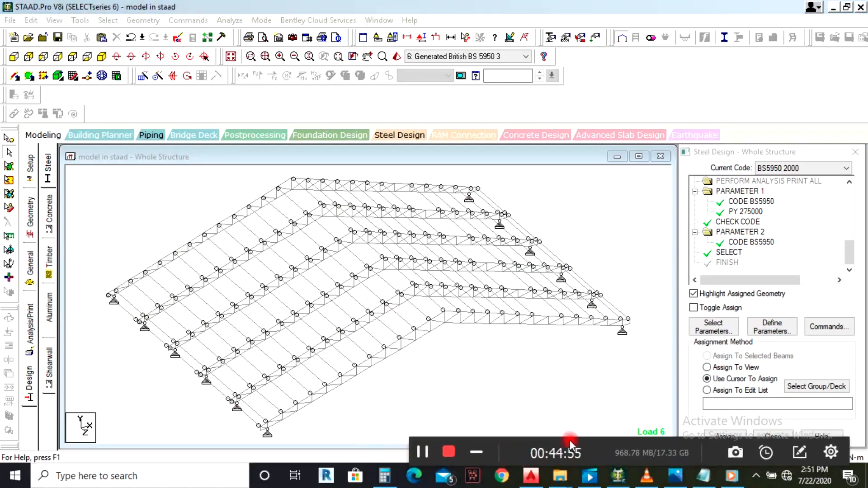
pyautogui.moveTo(420, 452); pyautogui.dragTo(412, 469)
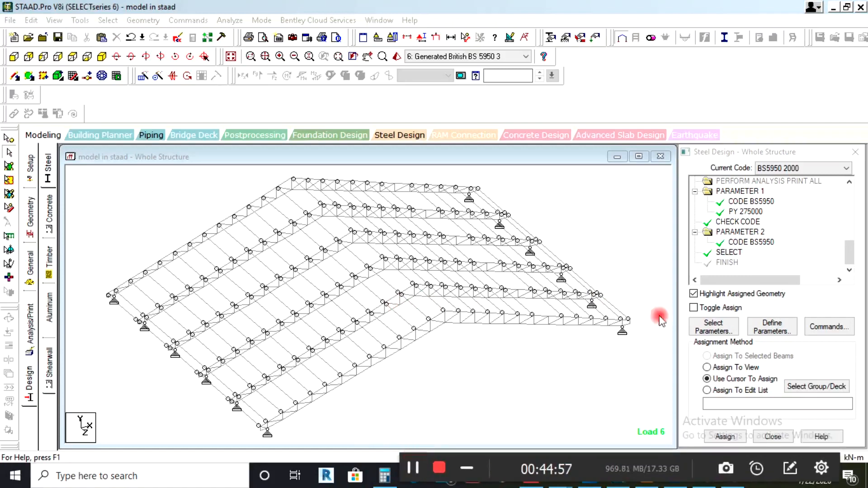
# Close the steel design settings, save the modified structure and run the analysis and design without a re-analysis instruction.
pyautogui.click(770, 437)
pyautogui.click(229, 20)
pyautogui.click(232, 36)
pyautogui.click(351, 252)
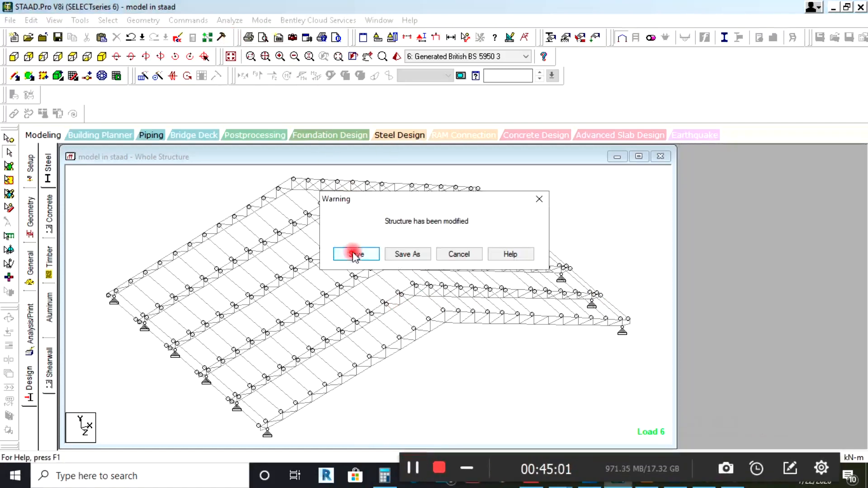
pyautogui.click(459, 293)
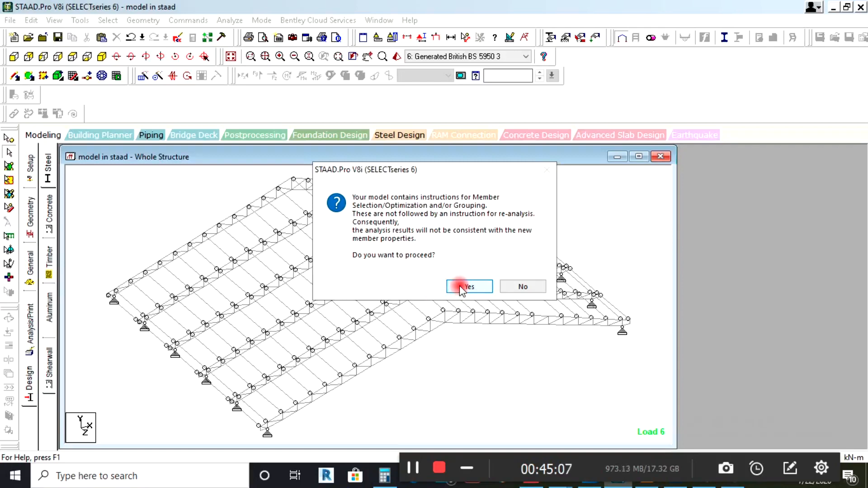
pyautogui.click(462, 287)
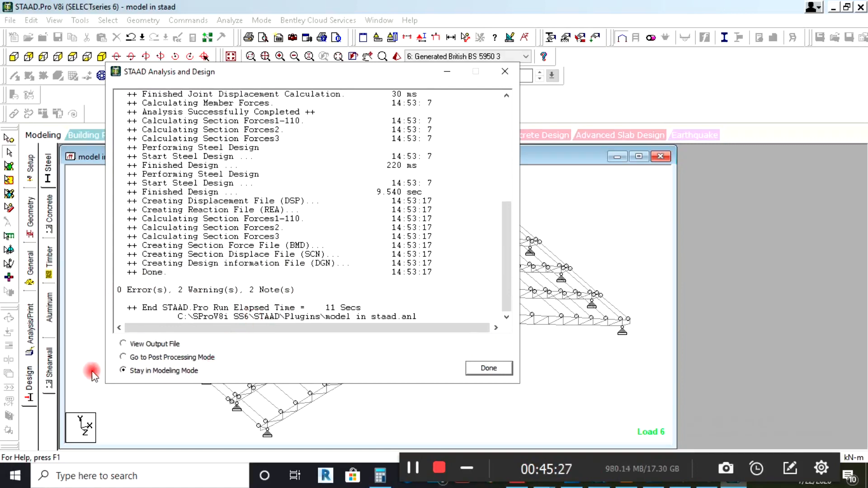
# Open the analysis output file and look through the echoed joint coordinates and member incidences.
pyautogui.click(134, 344)
pyautogui.click(487, 368)
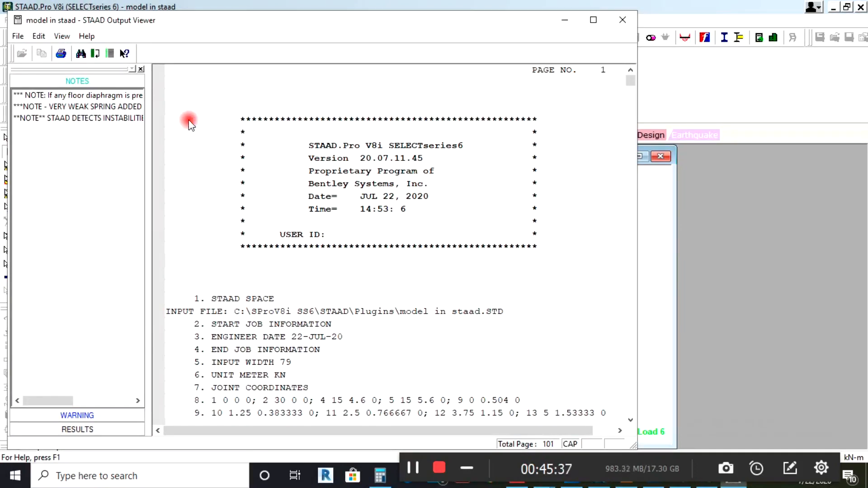
pyautogui.scroll(-3, 195, 118)
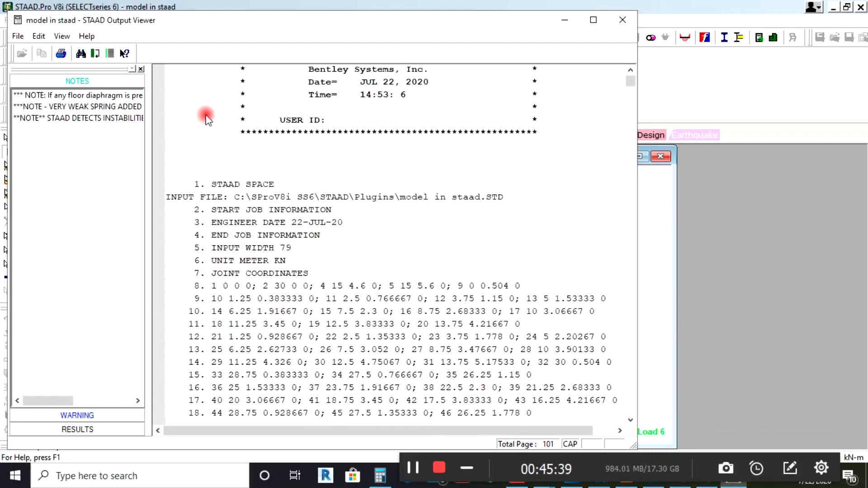
pyautogui.scroll(-8, 213, 124)
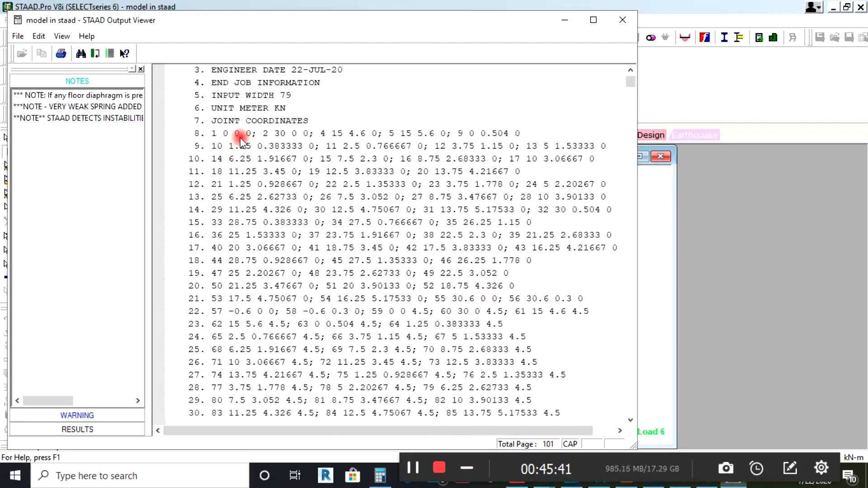
pyautogui.scroll(-15, 240, 140)
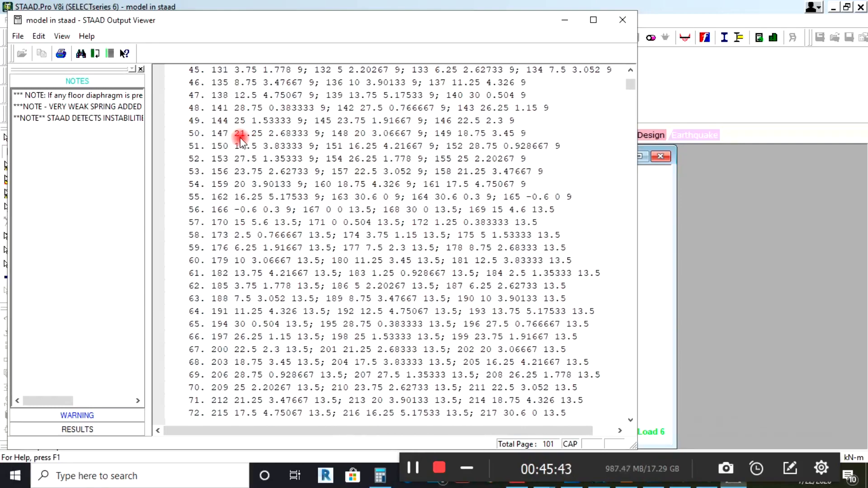
pyautogui.scroll(-20, 241, 137)
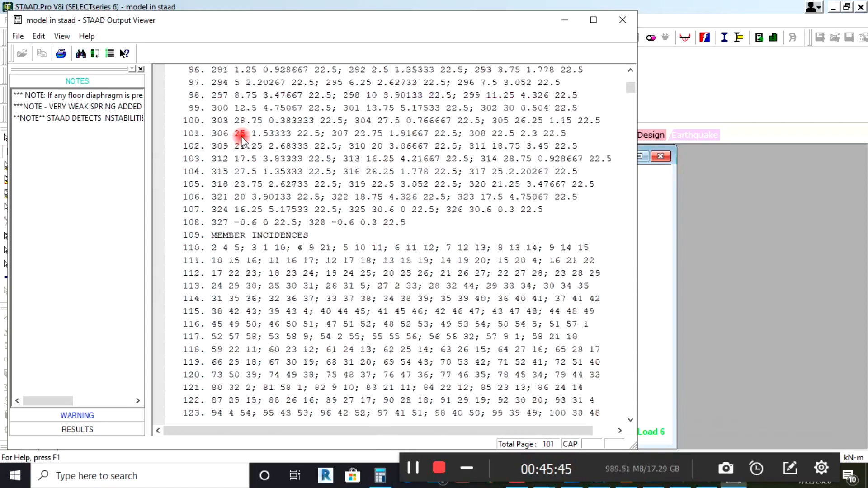
pyautogui.scroll(-20, 243, 135)
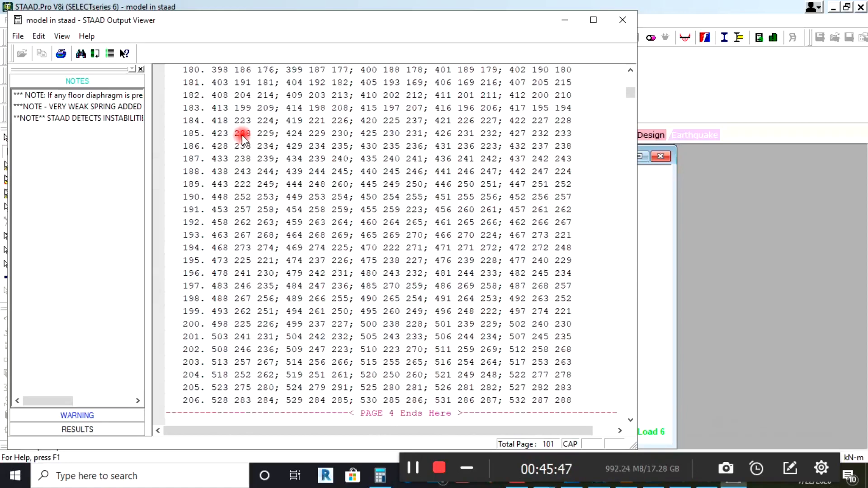
pyautogui.scroll(-8, 444, 103)
pyautogui.scroll(14, 451, 111)
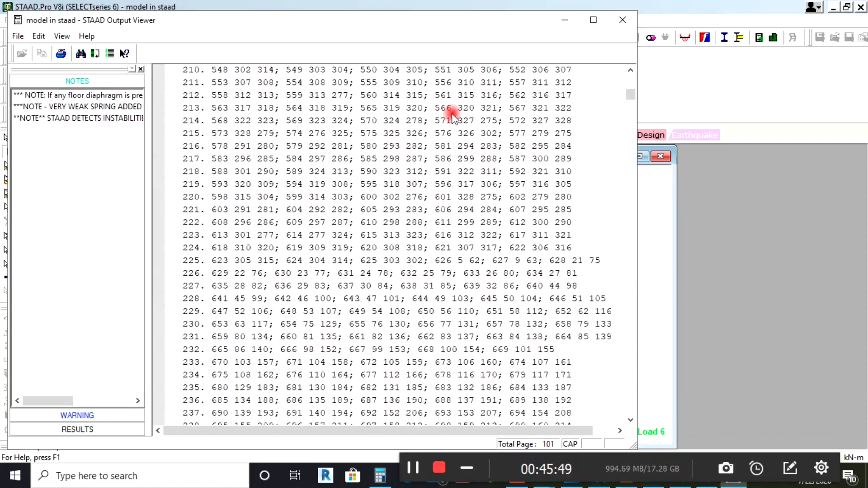
pyautogui.scroll(-5, 451, 110)
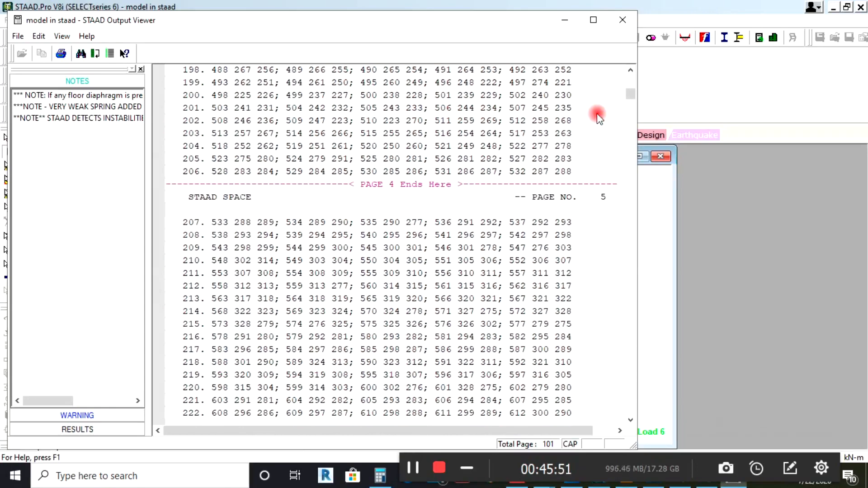
# Examine the load case 3 reactions, maximum displacements and joint load summary, and the load combination factors in the output.
pyautogui.moveTo(630, 99); pyautogui.dragTo(632, 181)
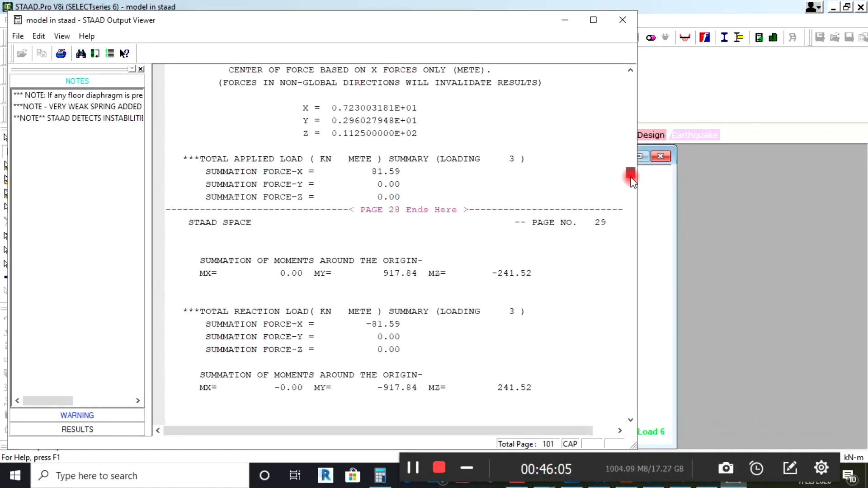
pyautogui.scroll(-6, 351, 216)
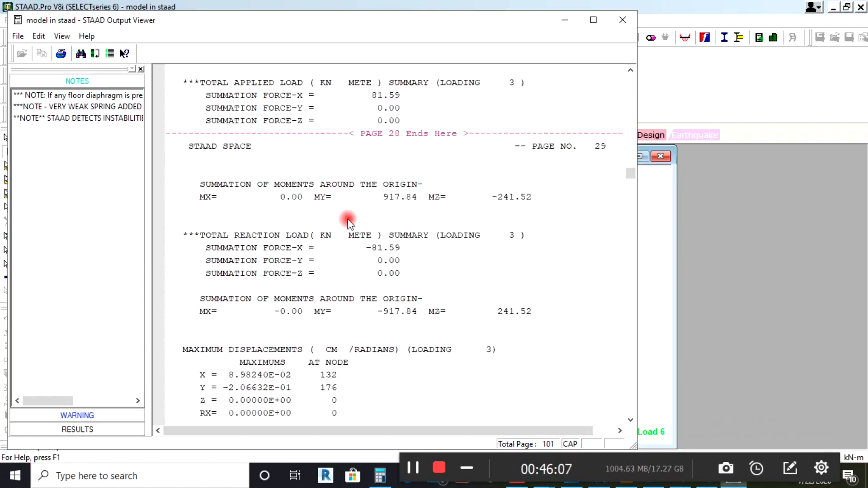
pyautogui.scroll(-3, 352, 219)
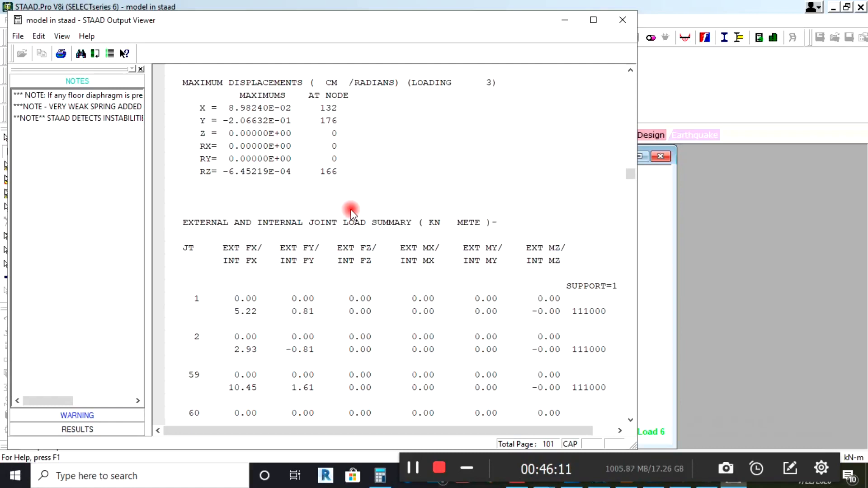
pyautogui.scroll(-14, 352, 213)
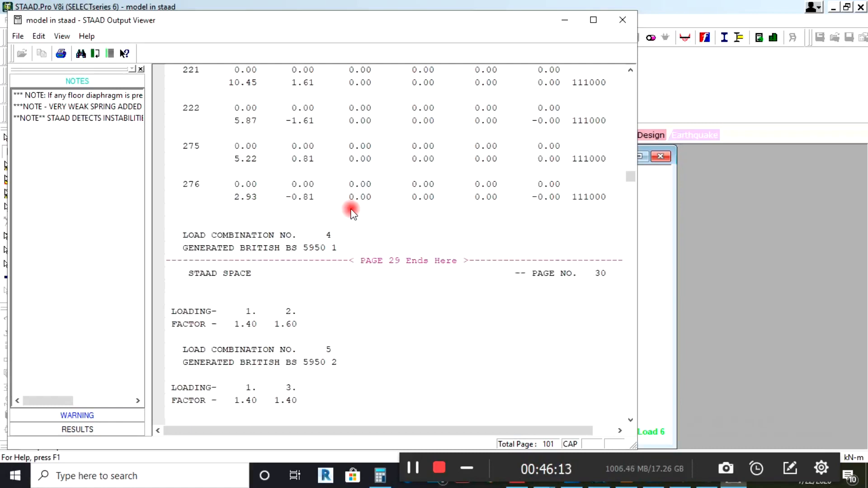
pyautogui.scroll(-18, 353, 212)
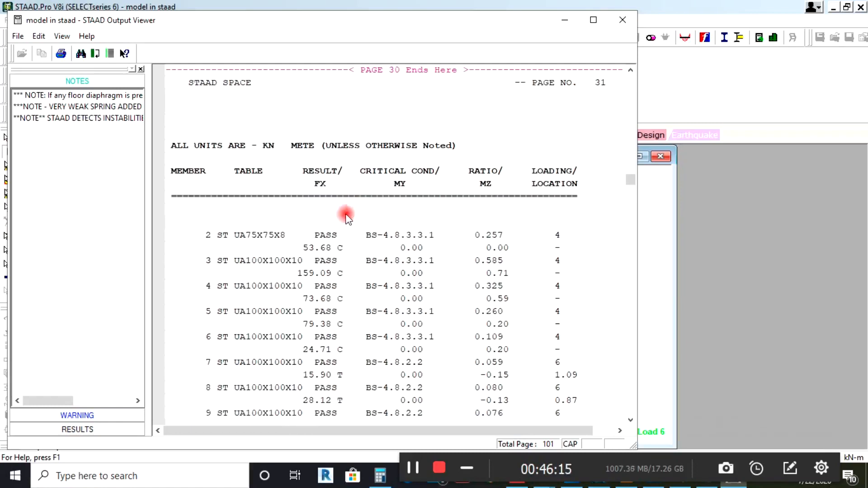
# Highlight member 2's code check result and compare it with the BS5950 design parameters listed above the results table.
pyautogui.click(252, 235)
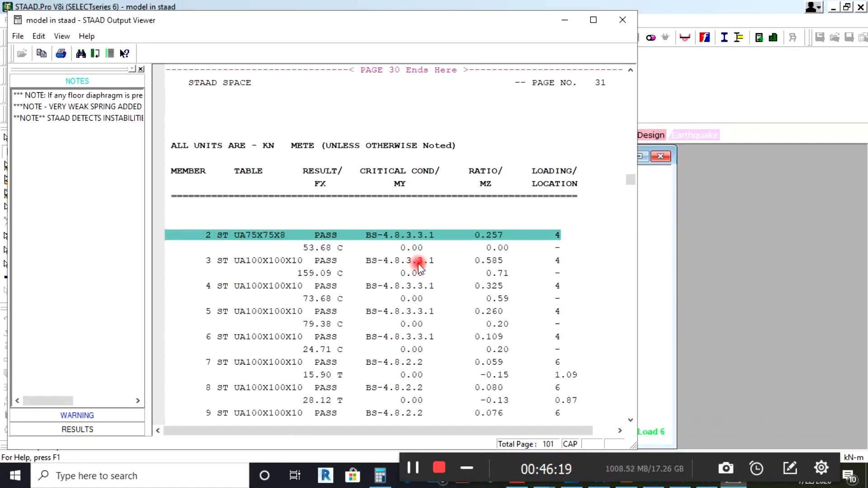
pyautogui.scroll(1, 338, 177)
pyautogui.scroll(1, 337, 184)
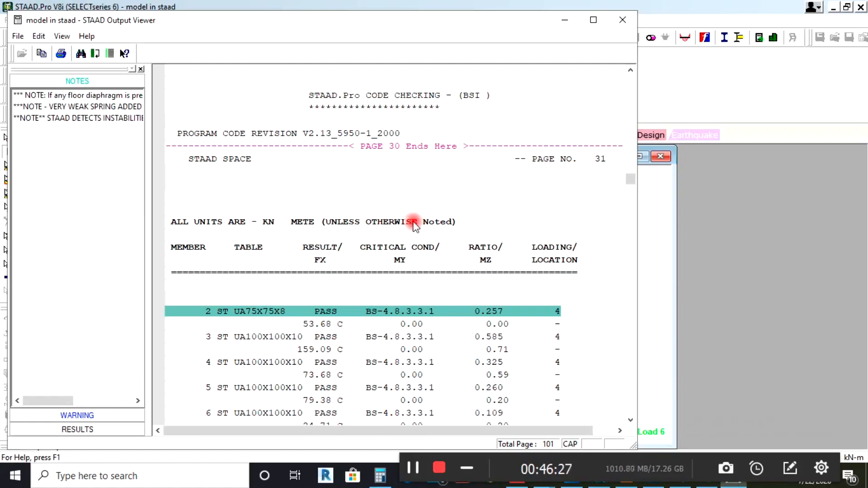
pyautogui.scroll(3, 409, 223)
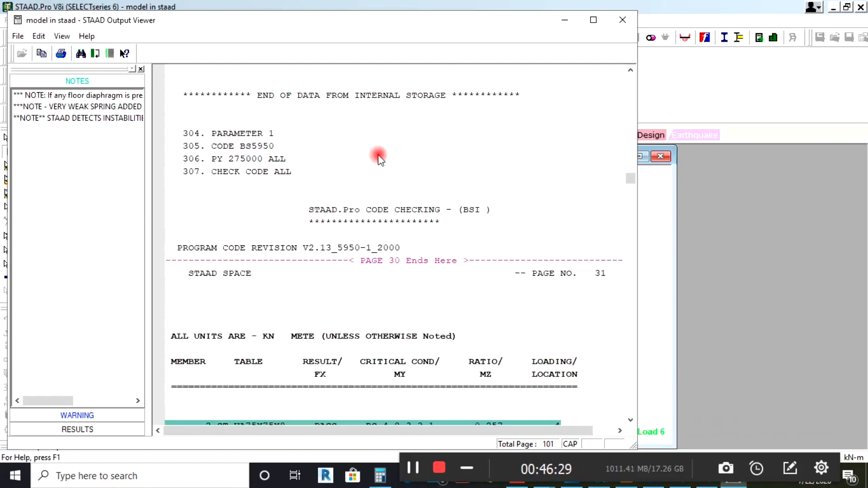
pyautogui.scroll(-3, 357, 239)
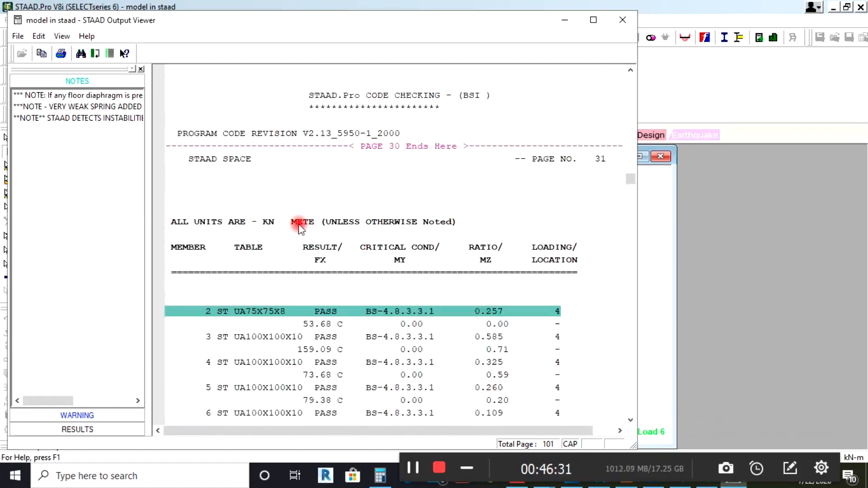
pyautogui.scroll(-1, 300, 226)
pyautogui.scroll(-1, 310, 229)
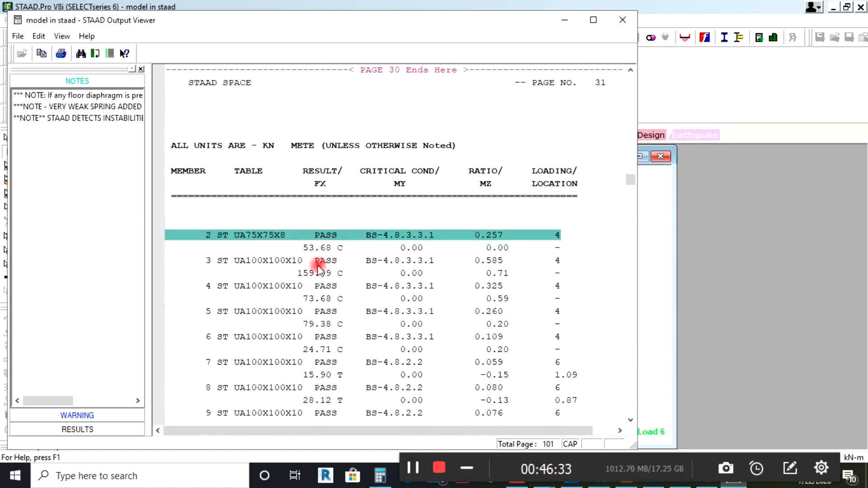
# Review the BS5950 code check results, critical conditions and ratios of the members on output pages 31 to 33.
pyautogui.scroll(-1, 303, 262)
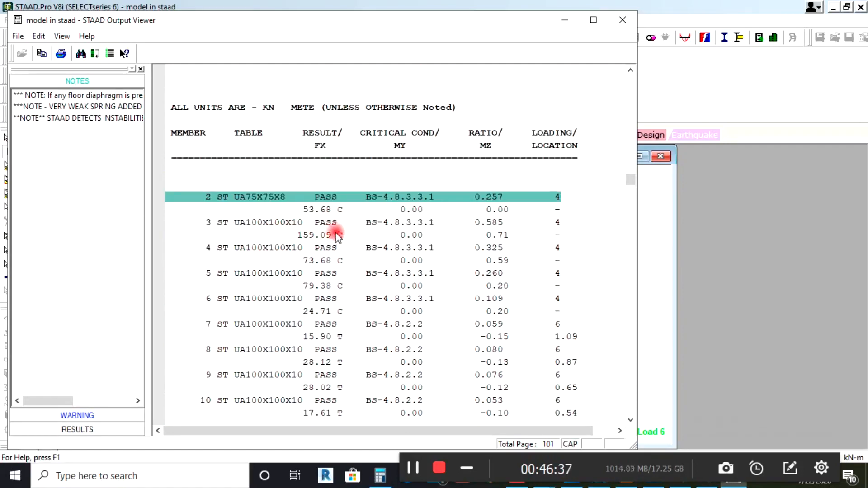
pyautogui.scroll(-4, 339, 245)
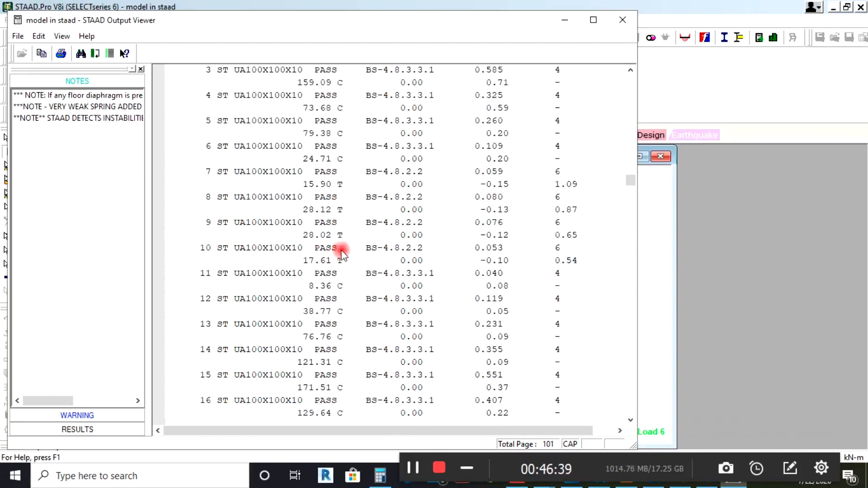
pyautogui.scroll(-7, 344, 252)
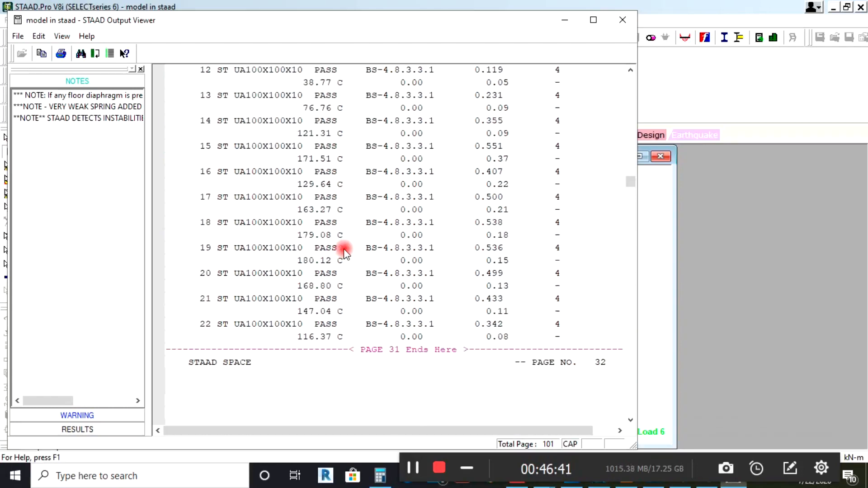
pyautogui.scroll(-5, 344, 249)
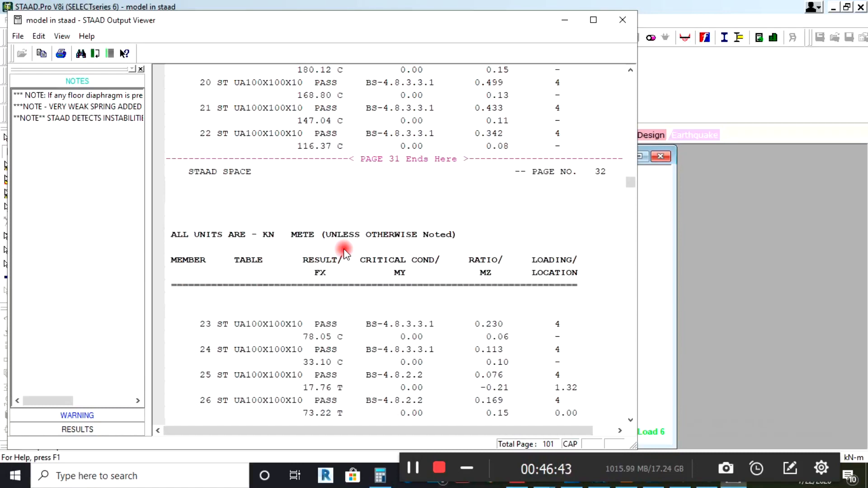
pyautogui.scroll(-8, 343, 249)
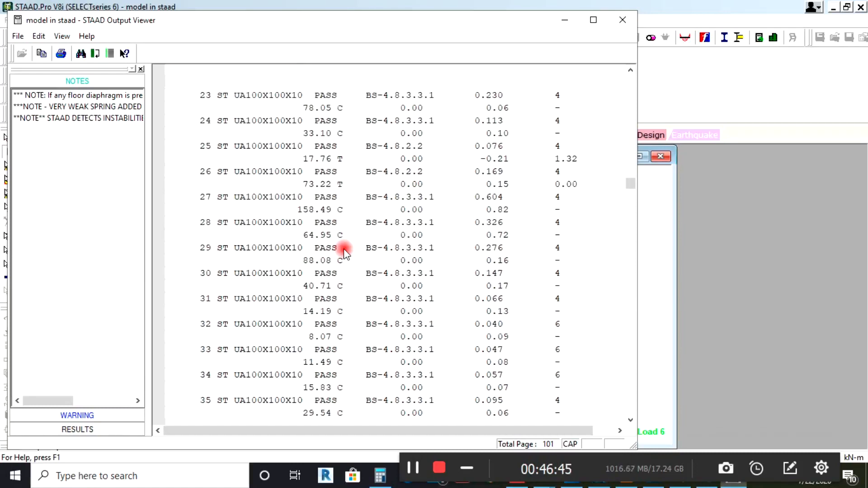
pyautogui.scroll(-8, 343, 249)
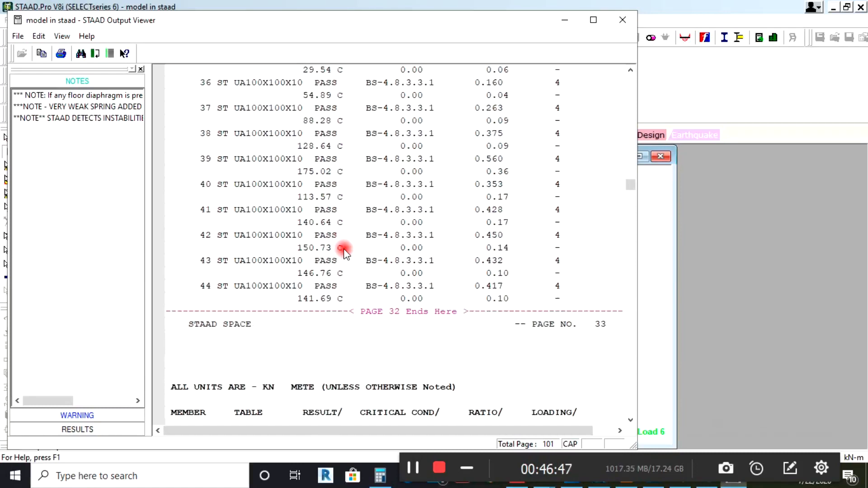
pyautogui.scroll(-3, 344, 249)
pyautogui.scroll(-3, 344, 249)
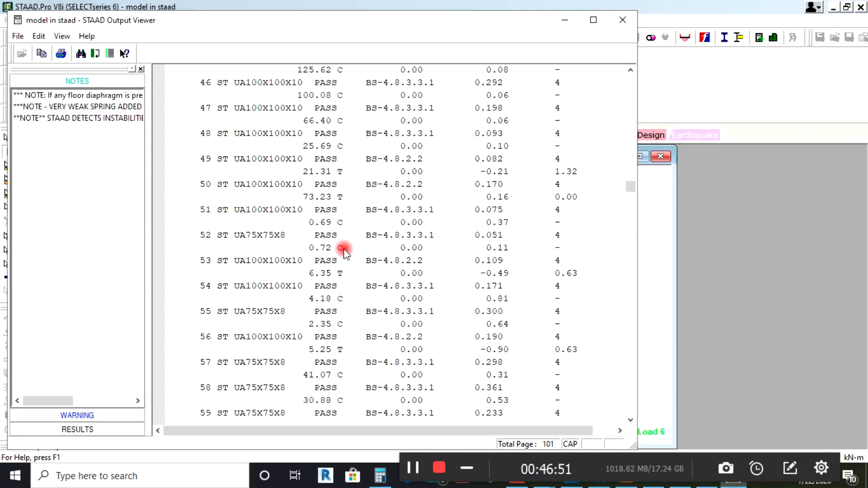
pyautogui.scroll(-5, 344, 249)
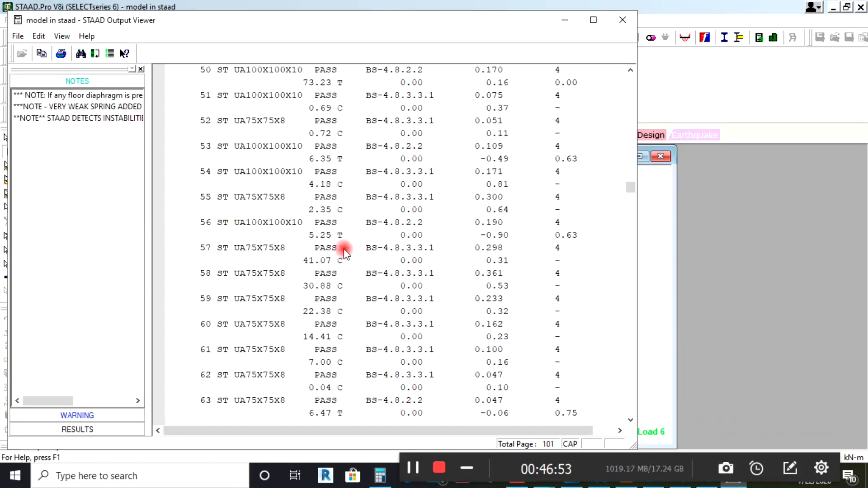
pyautogui.scroll(-5, 343, 249)
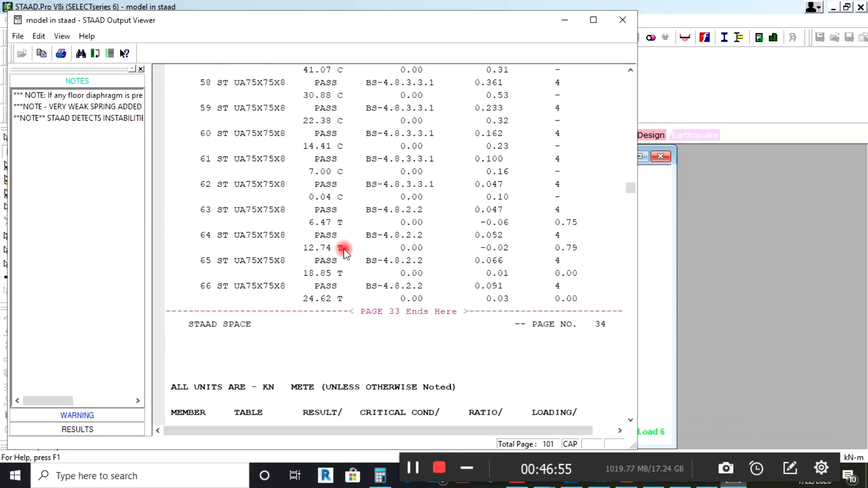
# Review the BS5950 code check results and ratios of members 67 to 110 on output pages 34 and 35.
pyautogui.scroll(-5, 343, 249)
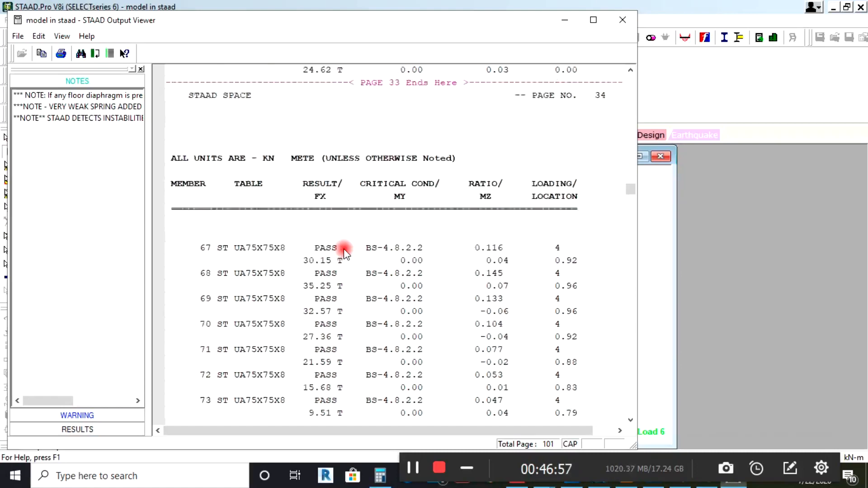
pyautogui.scroll(-7, 344, 249)
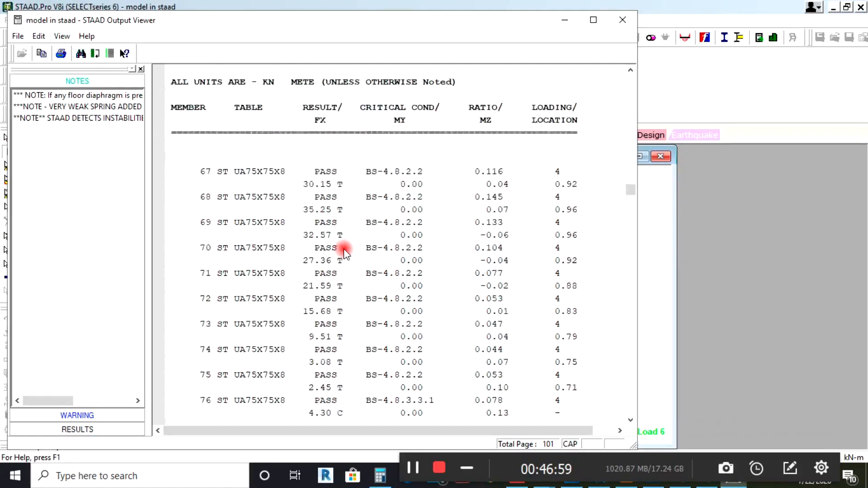
pyautogui.scroll(-6, 344, 249)
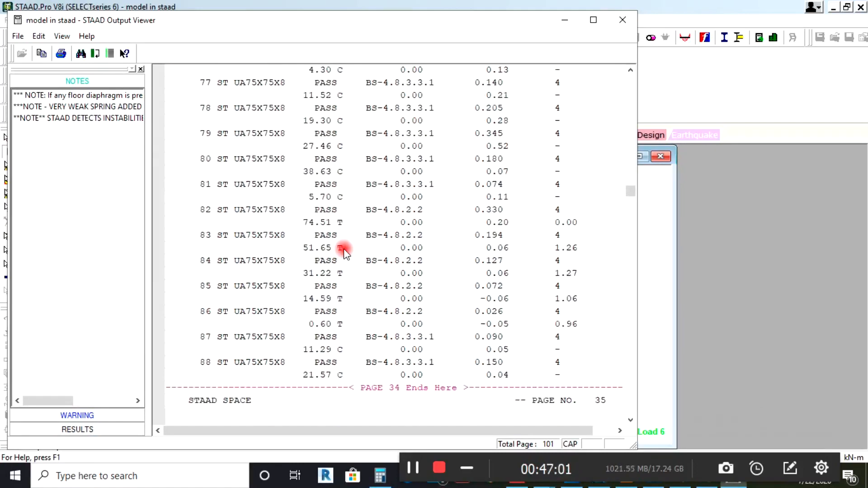
pyautogui.scroll(-10, 343, 249)
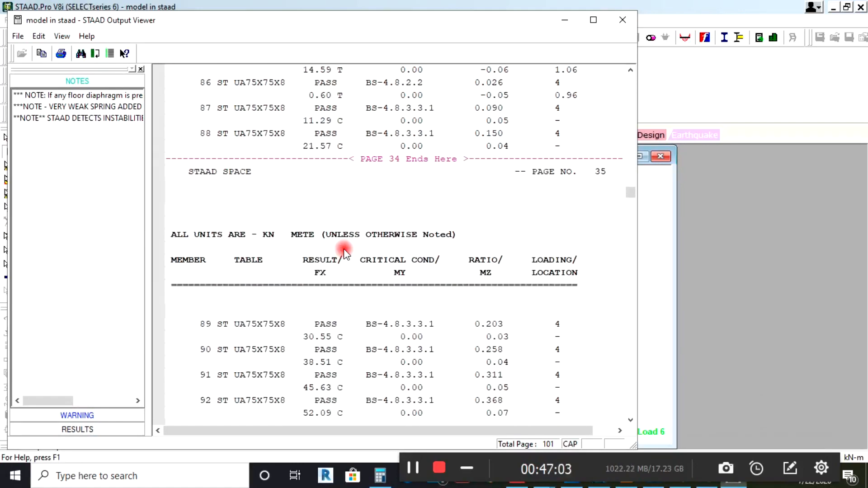
pyautogui.scroll(-3, 344, 249)
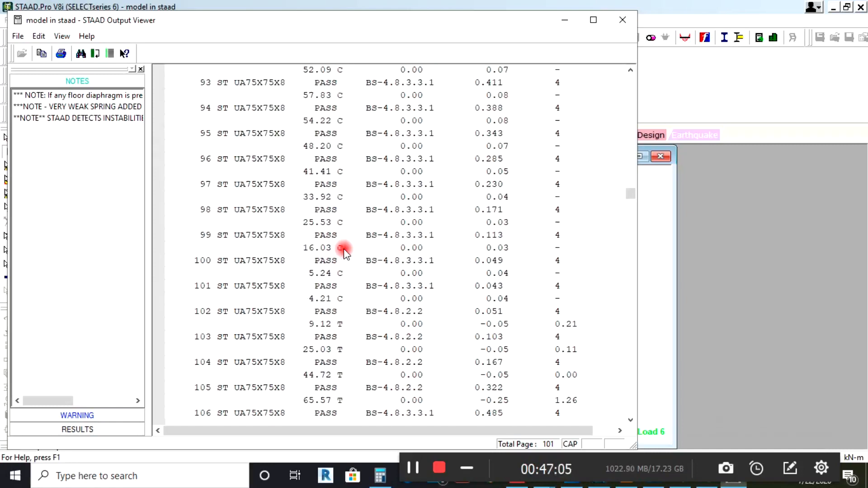
pyautogui.scroll(-5, 343, 248)
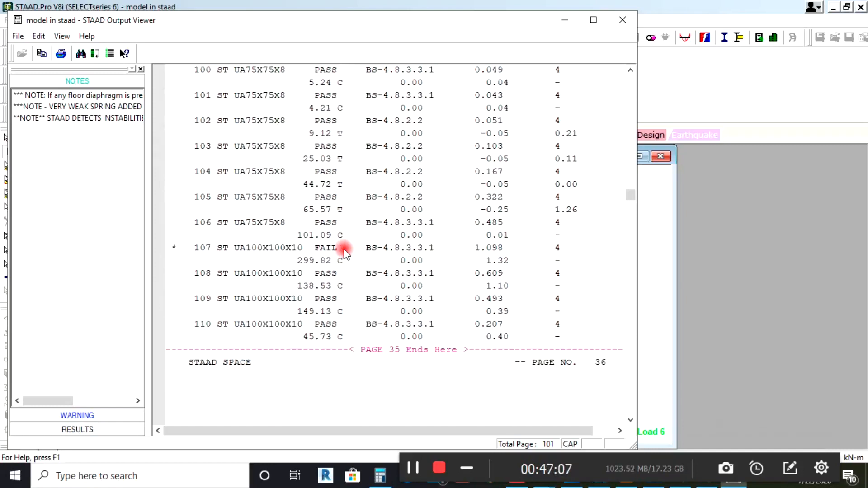
pyautogui.scroll(-8, 343, 249)
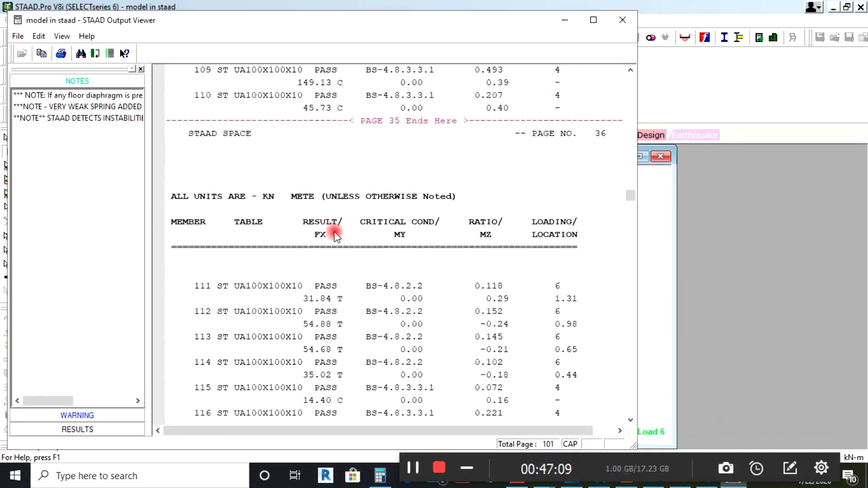
# Highlight the failed results of members 119, 122 and 123 on page 36 and compare their ratios with neighbouring members.
pyautogui.scroll(-2, 337, 236)
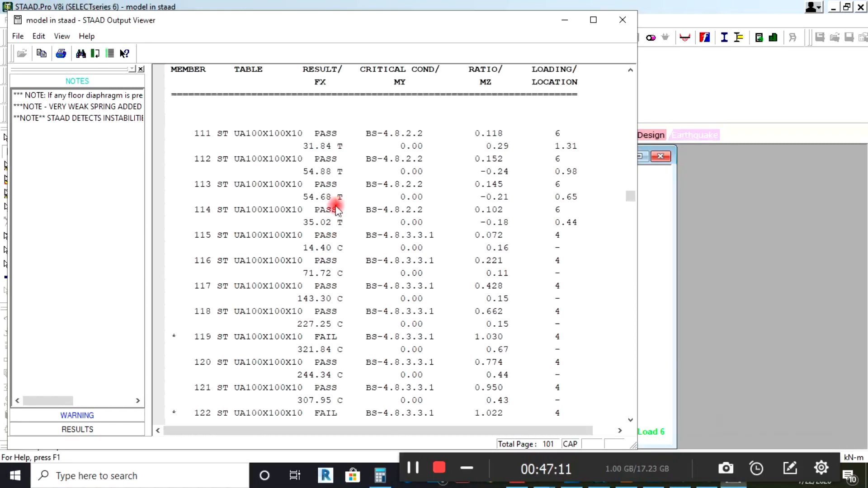
pyautogui.scroll(-2, 348, 258)
pyautogui.click(316, 261)
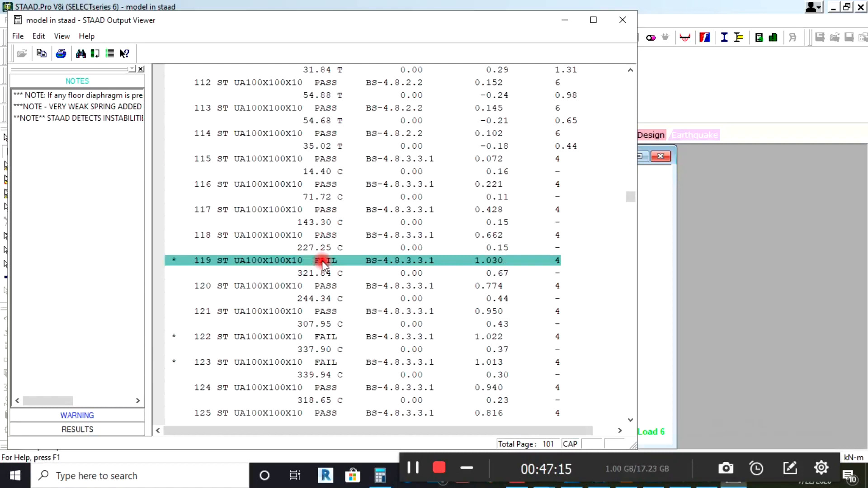
pyautogui.scroll(-3, 333, 255)
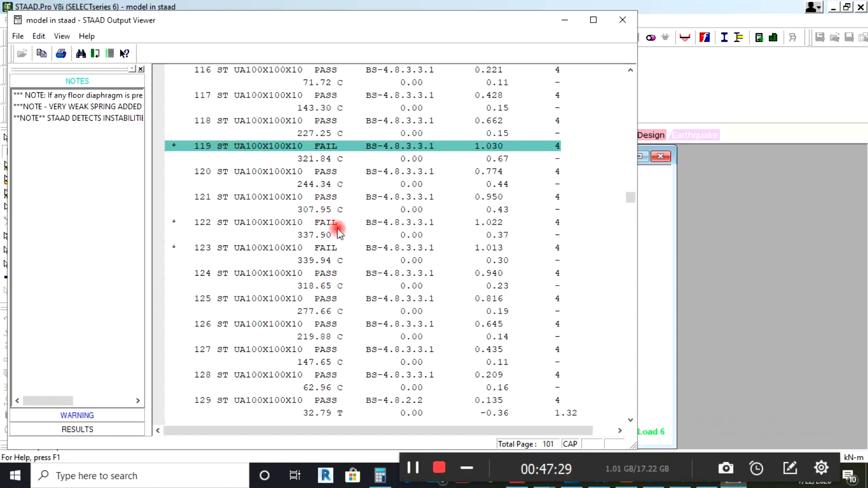
pyautogui.click(252, 223)
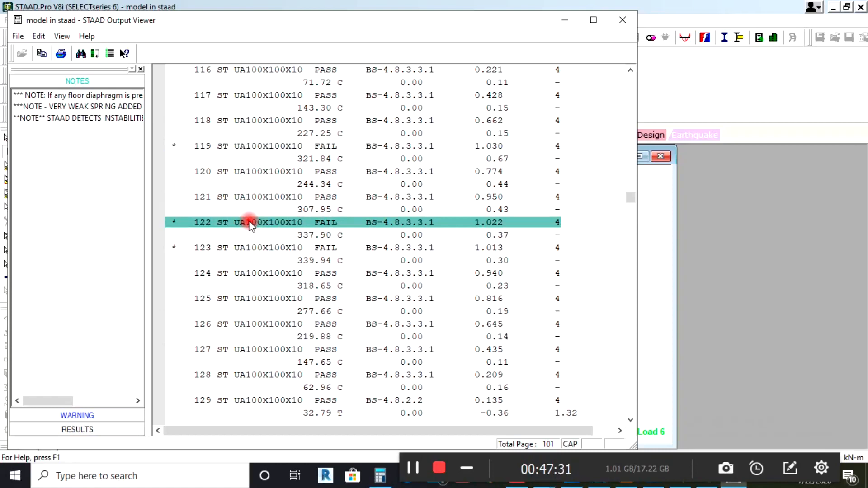
pyautogui.click(272, 248)
pyautogui.scroll(-2, 292, 250)
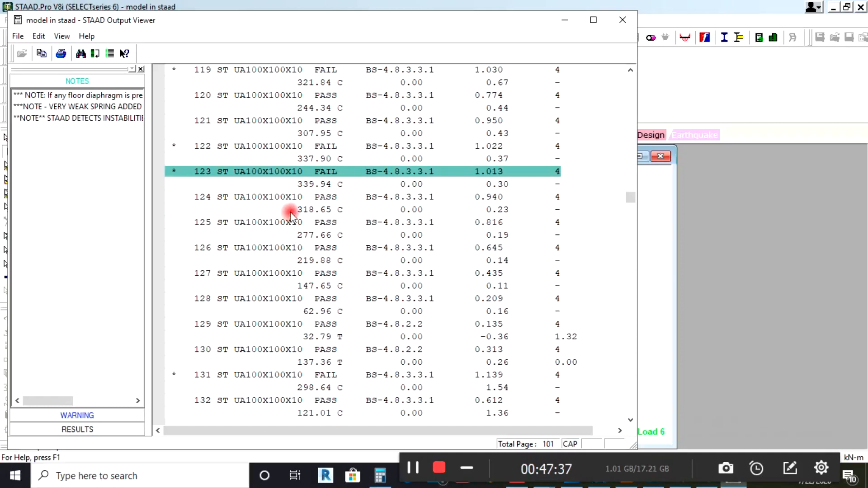
pyautogui.scroll(3, 295, 210)
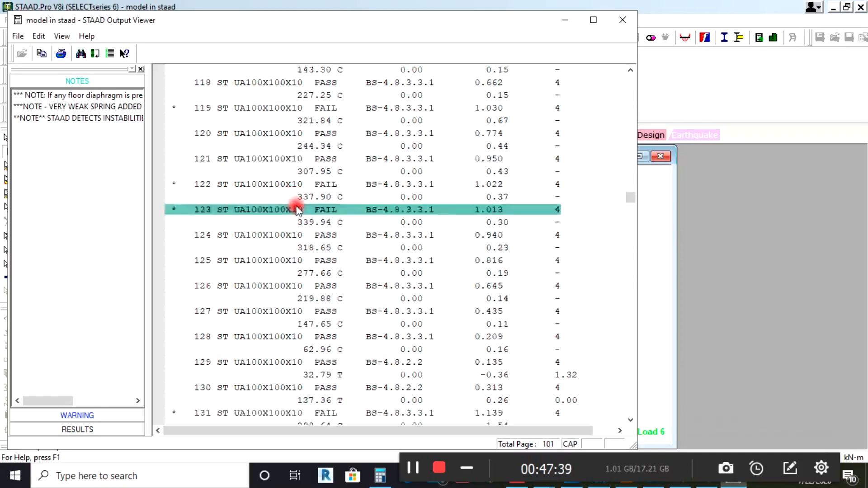
pyautogui.scroll(2, 297, 210)
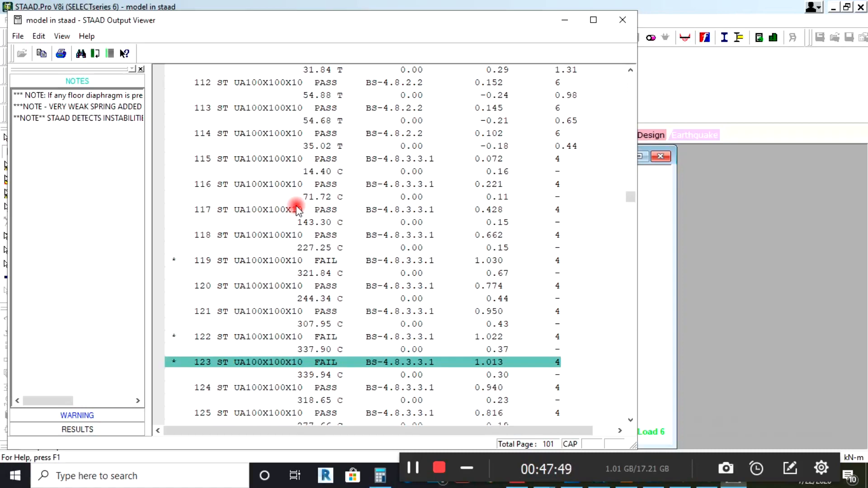
pyautogui.scroll(-3, 309, 217)
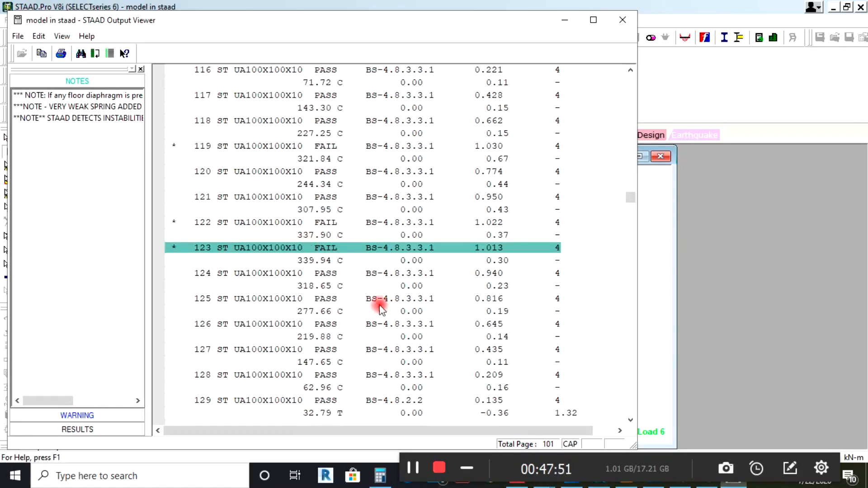
# Examine the code check results of members 133 to 154 on page 37, including member 143's failed check.
pyautogui.scroll(-15, 380, 308)
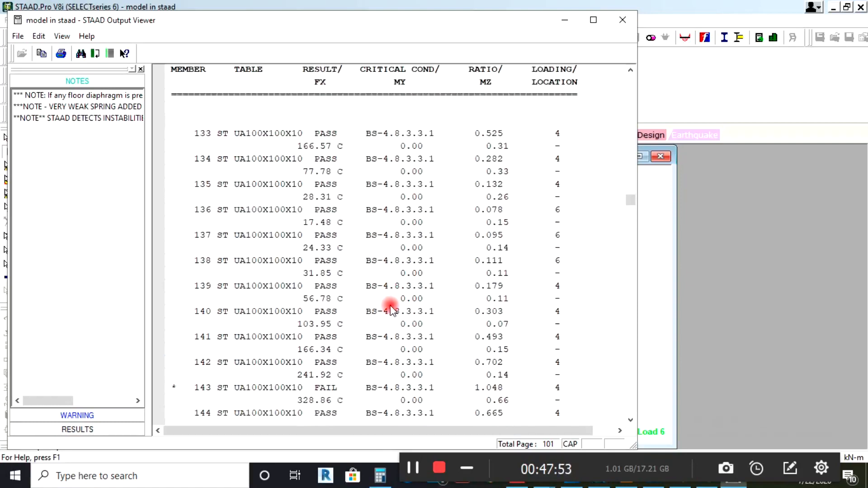
pyautogui.scroll(-1, 392, 311)
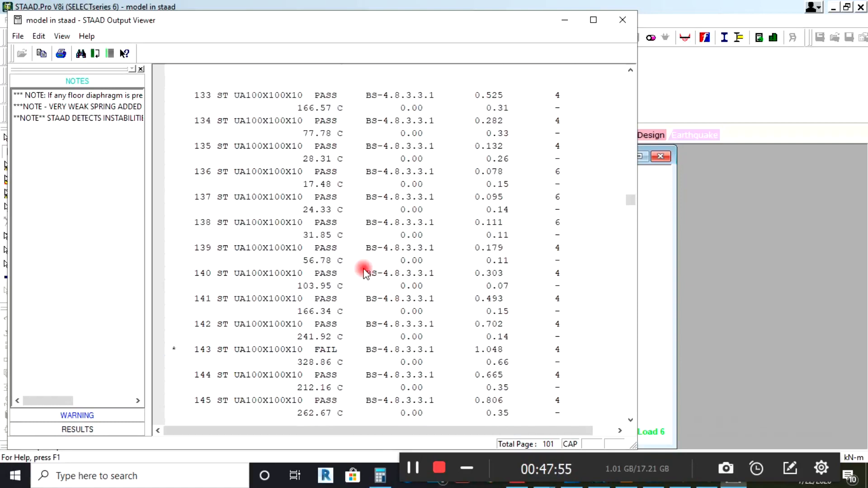
pyautogui.scroll(-5, 362, 267)
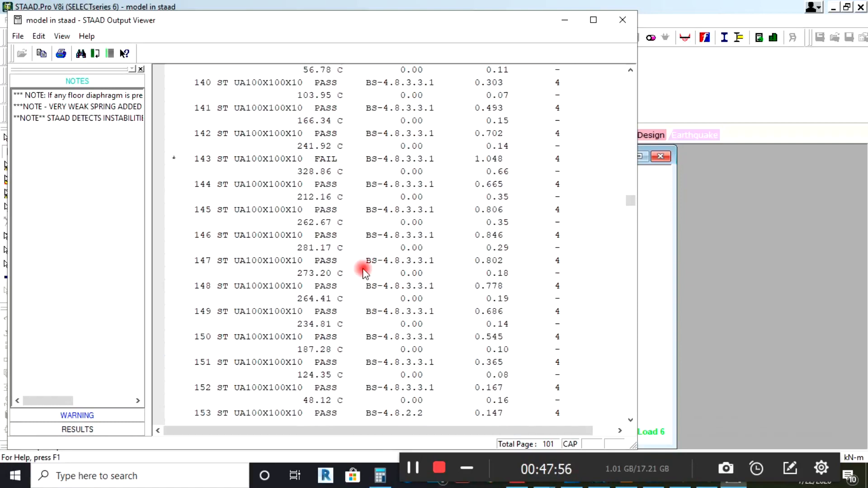
pyautogui.click(256, 167)
pyautogui.scroll(-18, 256, 167)
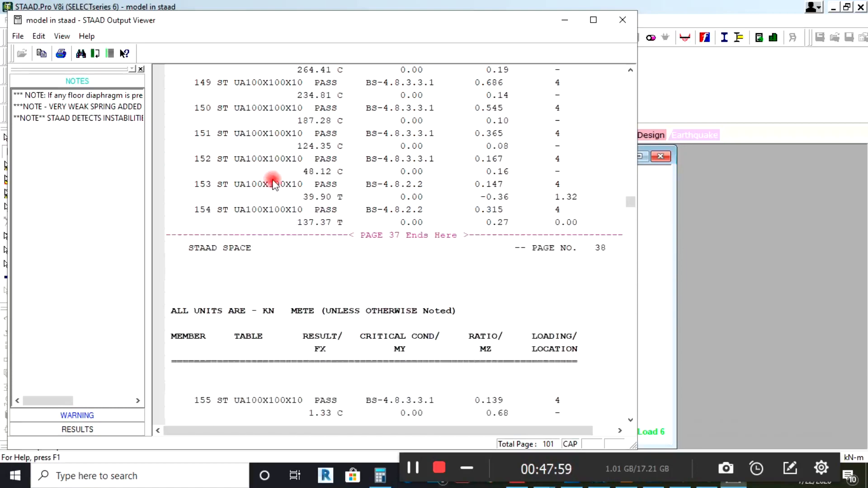
# Look through the member code check results on output pages 38 to 43 for failed UA75X75X8 and UA100X100X10 members.
pyautogui.scroll(-20, 351, 219)
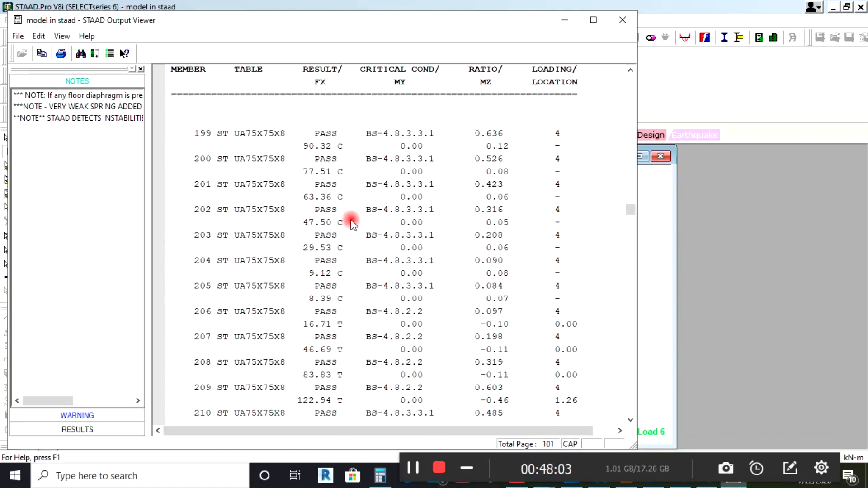
pyautogui.scroll(-4, 352, 223)
pyautogui.scroll(8, 352, 223)
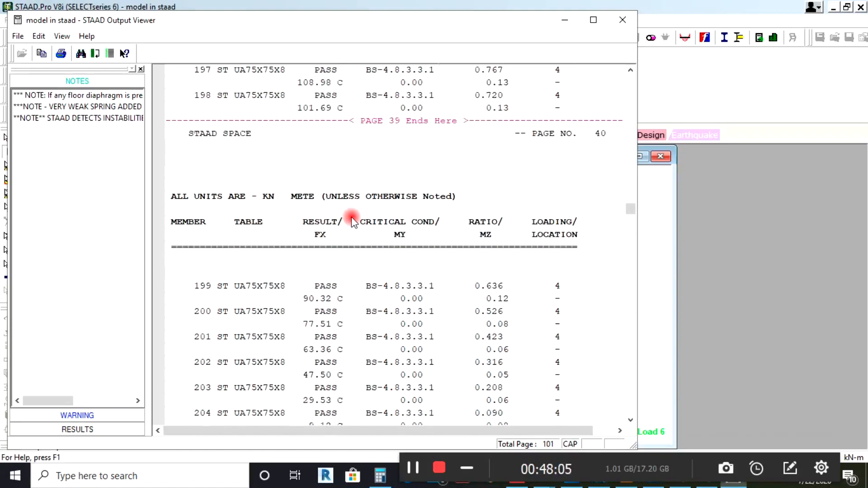
pyautogui.scroll(-20, 353, 224)
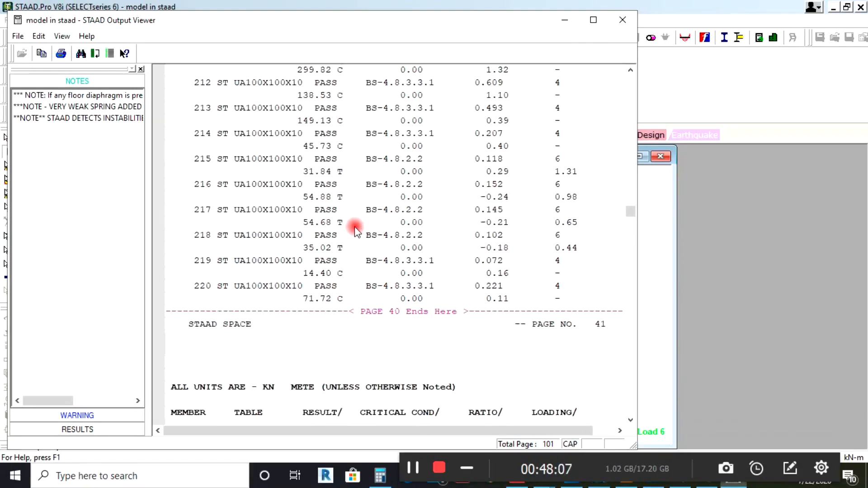
pyautogui.scroll(-6, 356, 229)
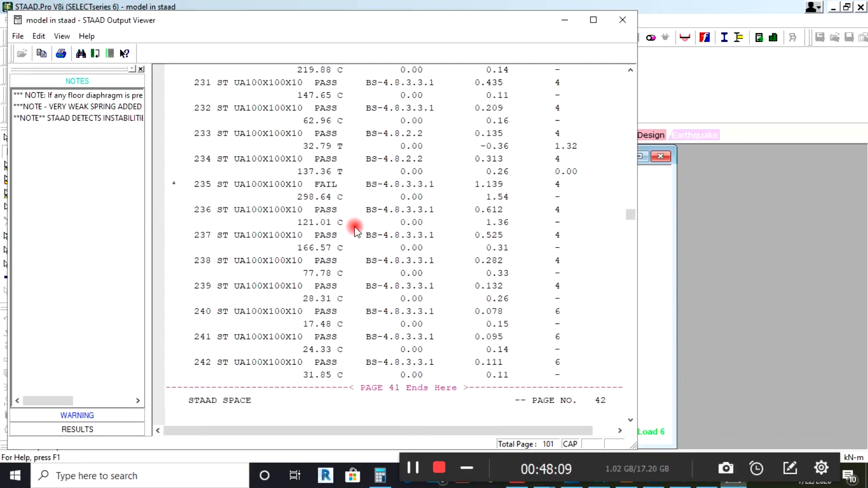
pyautogui.scroll(-7, 356, 230)
pyautogui.scroll(-3, 354, 253)
pyautogui.scroll(-20, 354, 260)
pyautogui.scroll(-20, 354, 264)
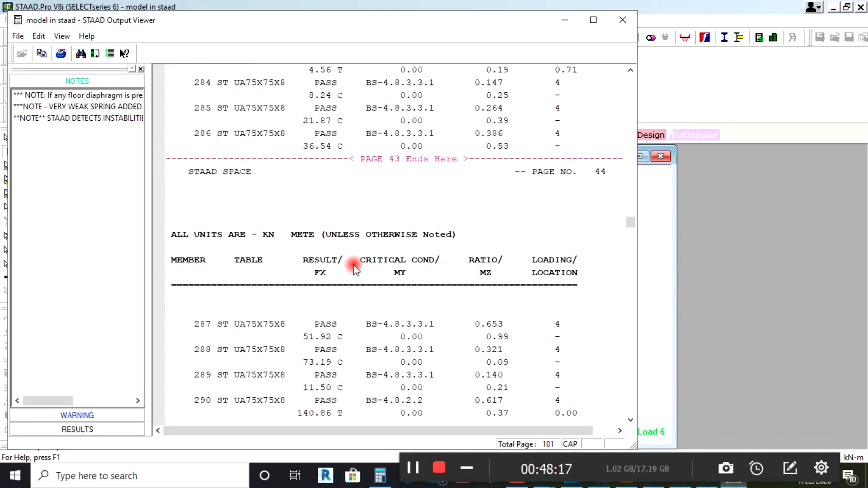
# Continue through the code check results from page 44 and highlight the result of member 331.
pyautogui.scroll(-20, 367, 255)
pyautogui.scroll(-20, 370, 256)
pyautogui.scroll(-2, 286, 322)
pyautogui.click(264, 172)
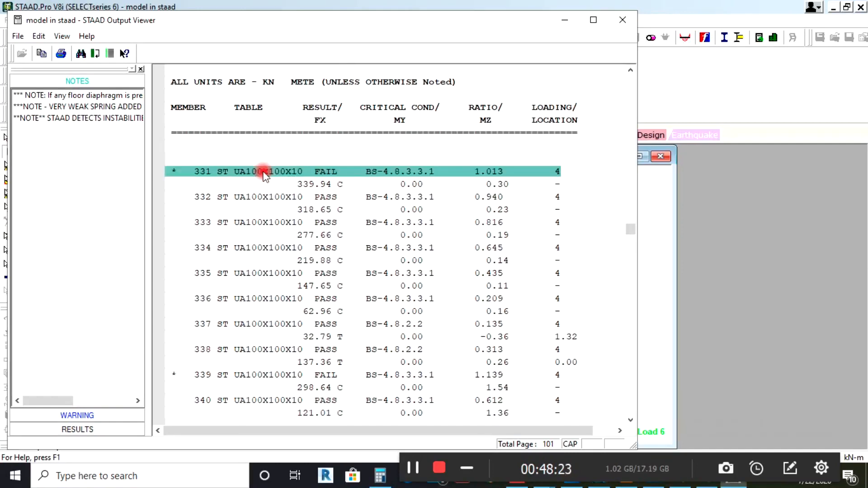
# Review the results, critical conditions and ratios of the members following member 331, up to the end of page 50.
pyautogui.scroll(-15, 333, 181)
pyautogui.scroll(-13, 334, 208)
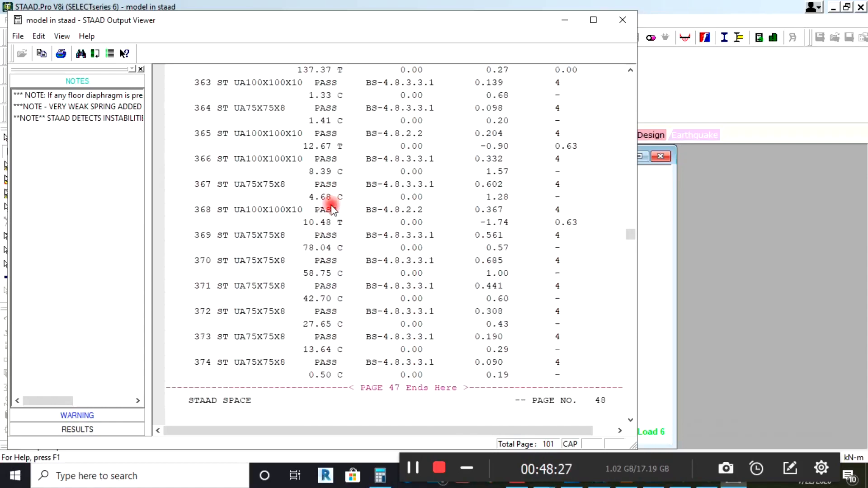
pyautogui.scroll(-20, 331, 207)
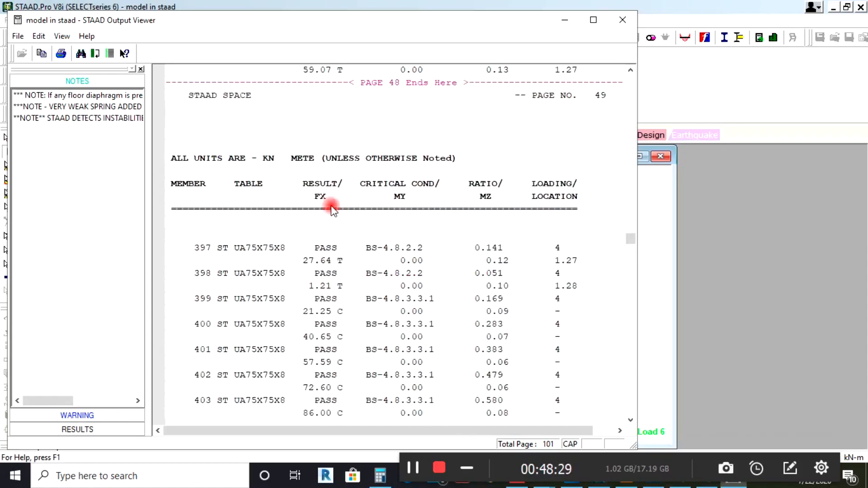
pyautogui.scroll(-20, 333, 209)
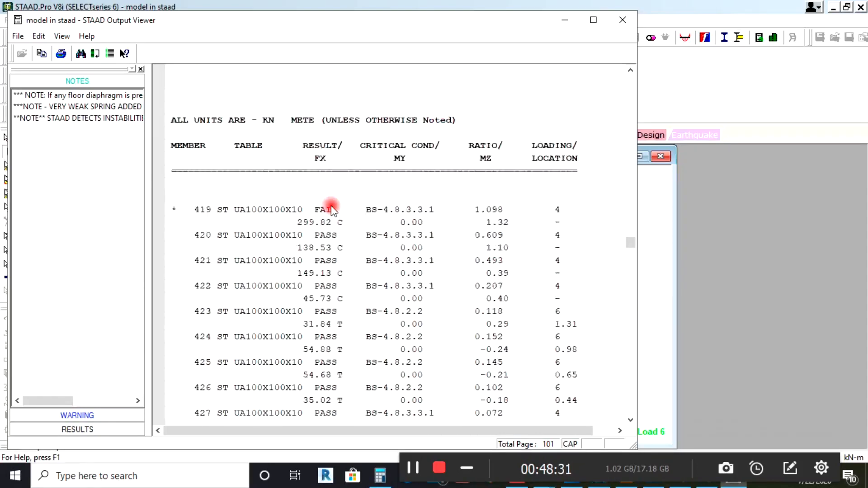
pyautogui.scroll(1, 333, 209)
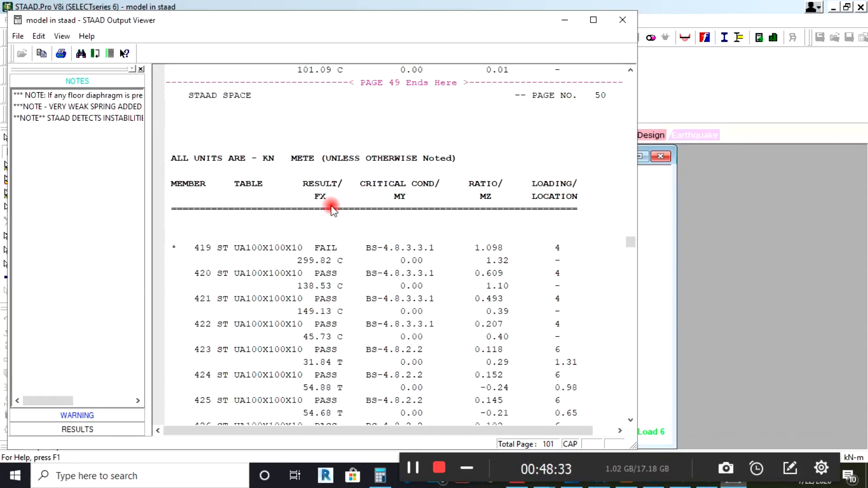
pyautogui.scroll(-4, 333, 209)
pyautogui.scroll(-19, 334, 208)
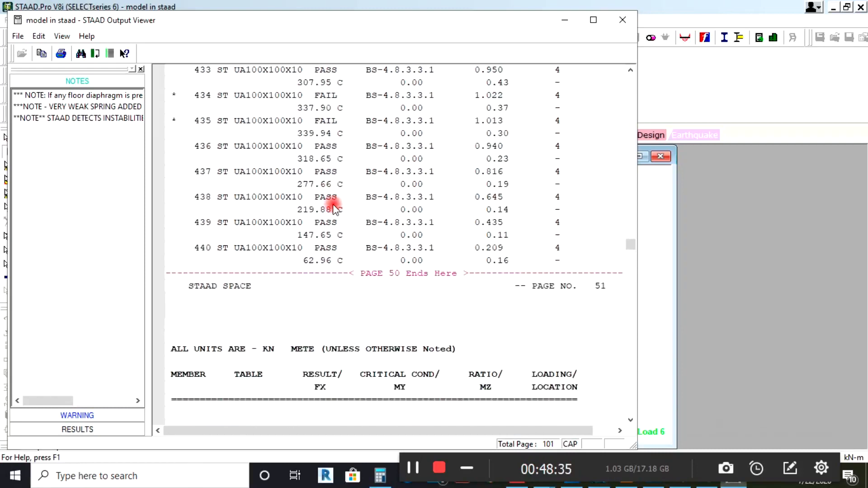
# Look through the member code check results on output pages 51 to 54, up to member 525.
pyautogui.scroll(-20, 333, 204)
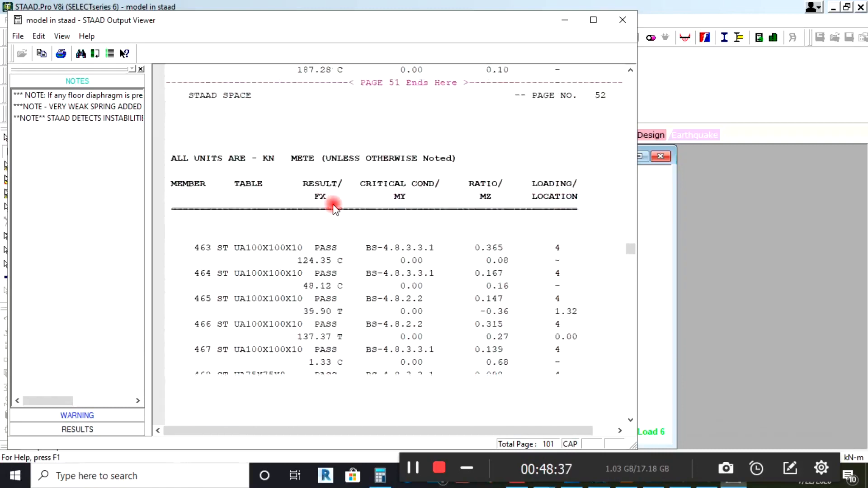
pyautogui.scroll(-16, 333, 205)
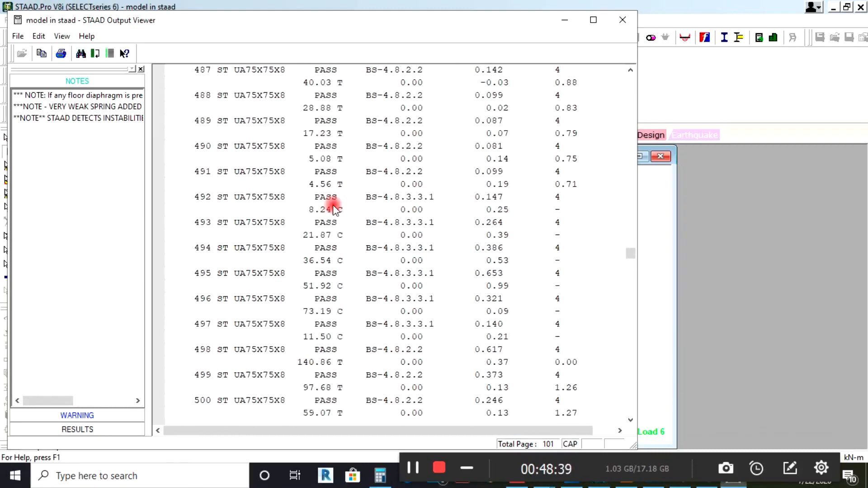
pyautogui.scroll(-10, 333, 207)
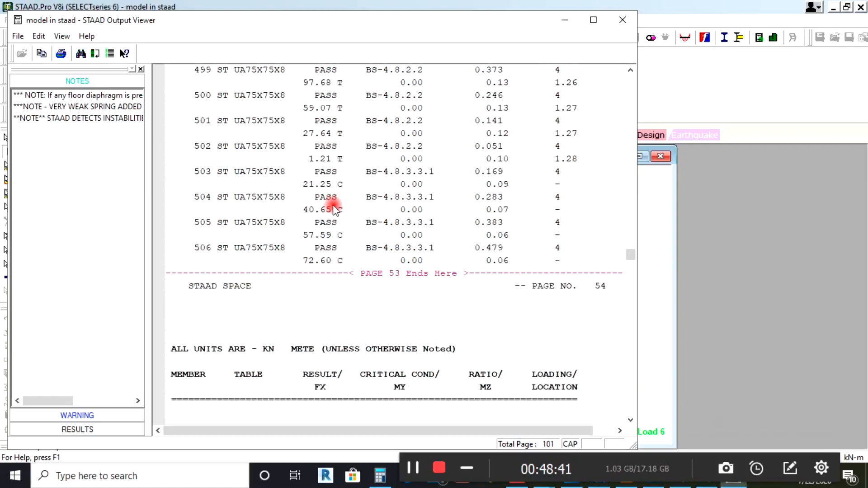
pyautogui.scroll(-3, 333, 207)
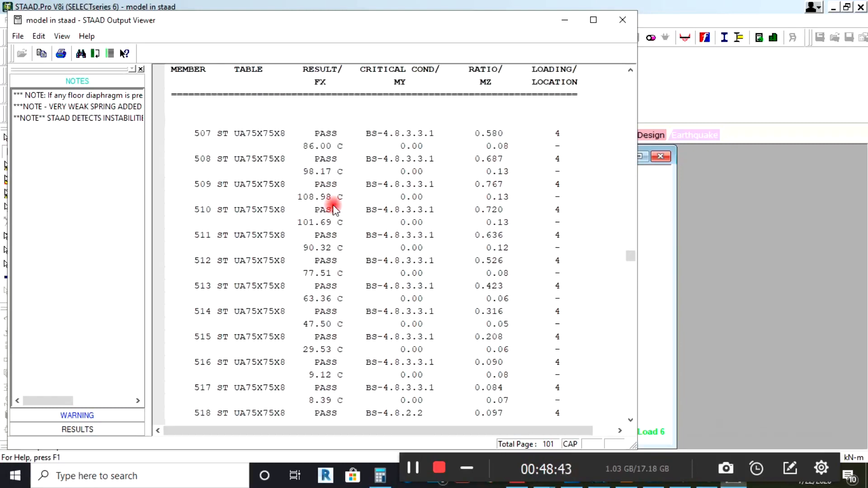
pyautogui.scroll(-16, 333, 209)
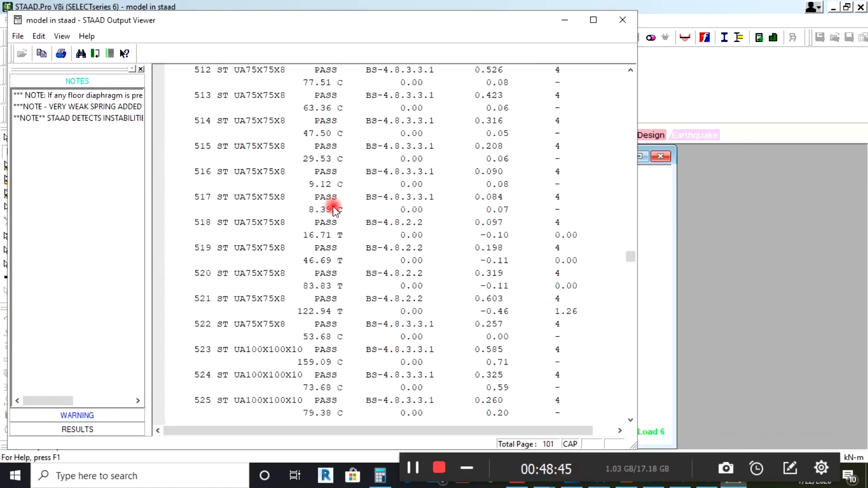
# Look through the member code check results on output pages 55 to 61 and highlight the result line of member 675.
pyautogui.scroll(-13, 334, 209)
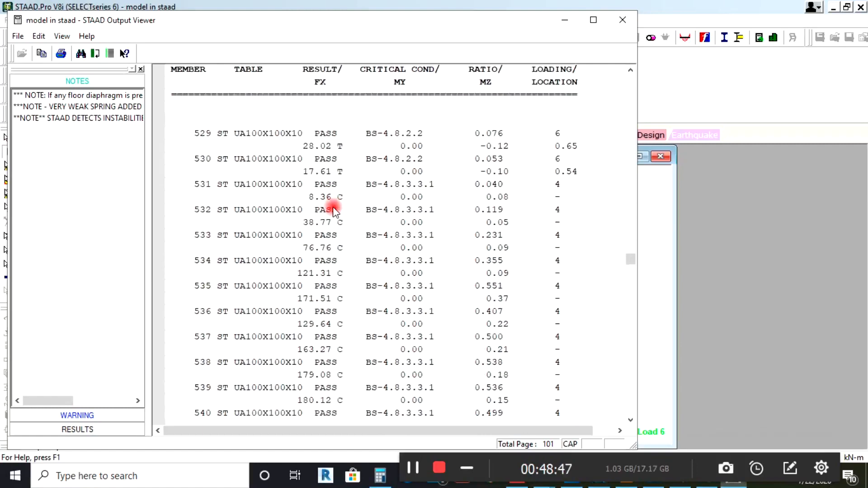
pyautogui.scroll(-15, 332, 207)
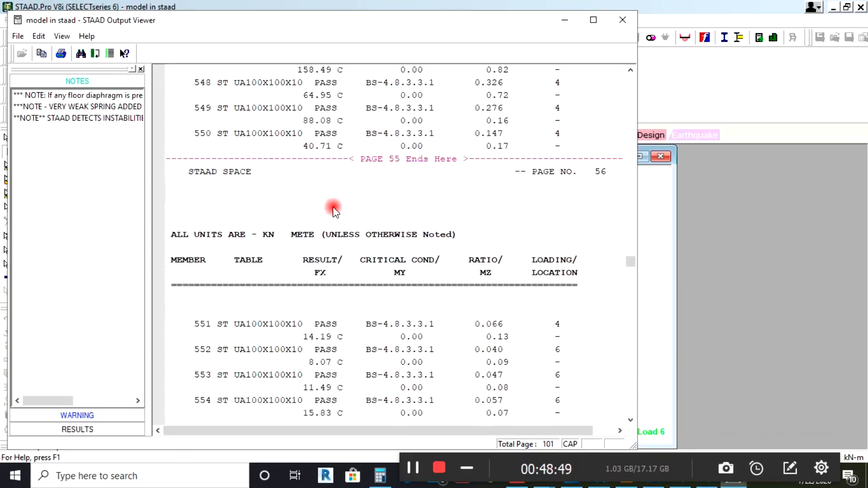
pyautogui.scroll(-18, 333, 207)
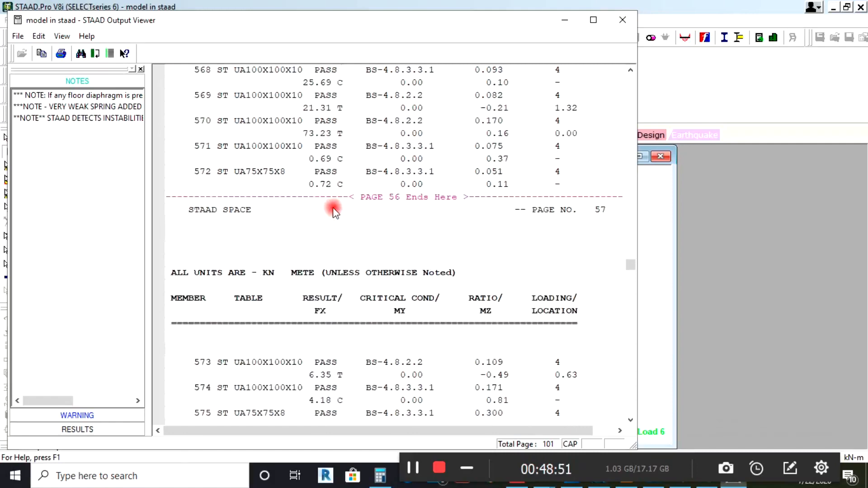
pyautogui.scroll(-18, 334, 209)
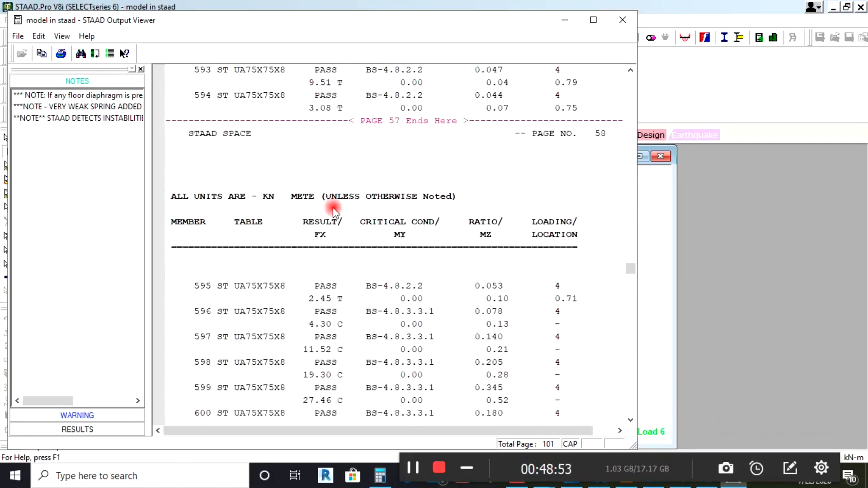
pyautogui.scroll(-18, 334, 209)
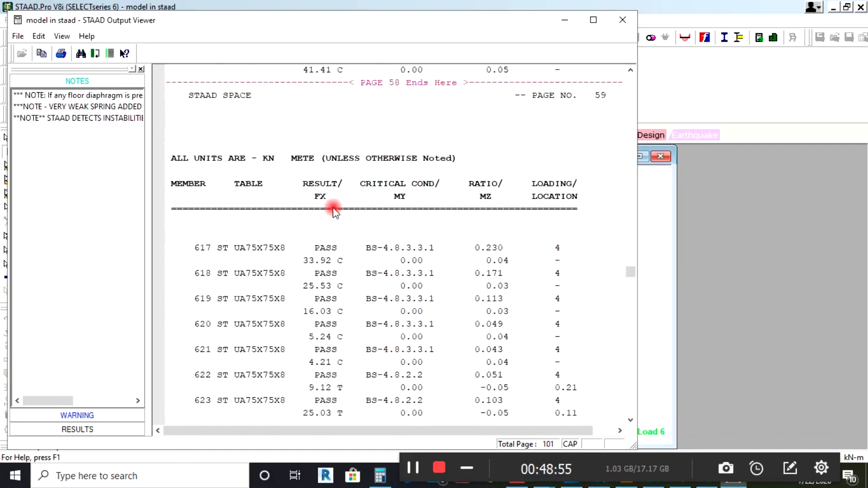
pyautogui.scroll(-18, 334, 210)
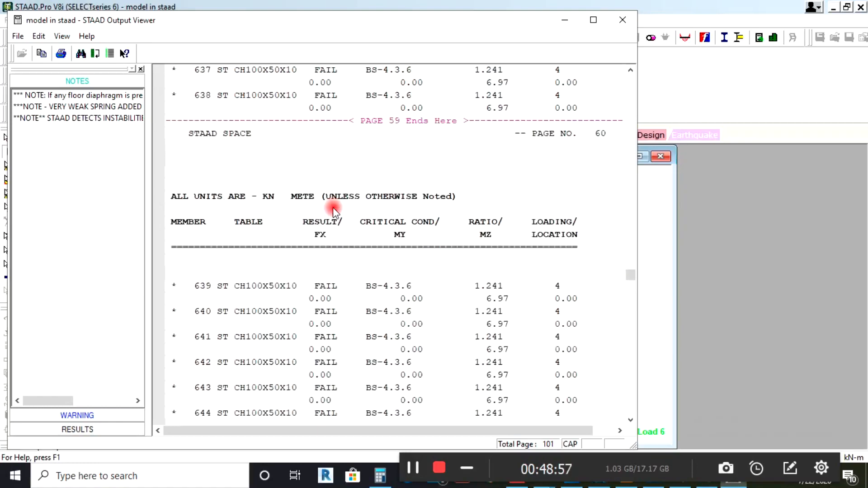
pyautogui.scroll(-18, 334, 209)
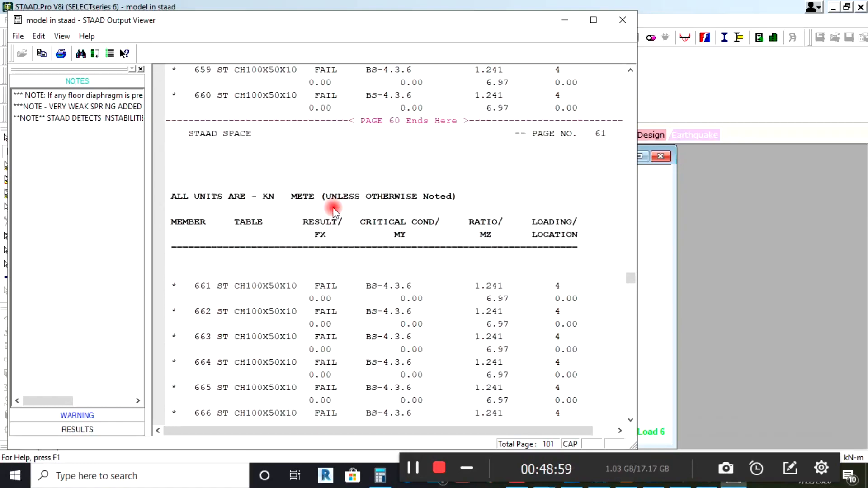
pyautogui.scroll(6, 333, 210)
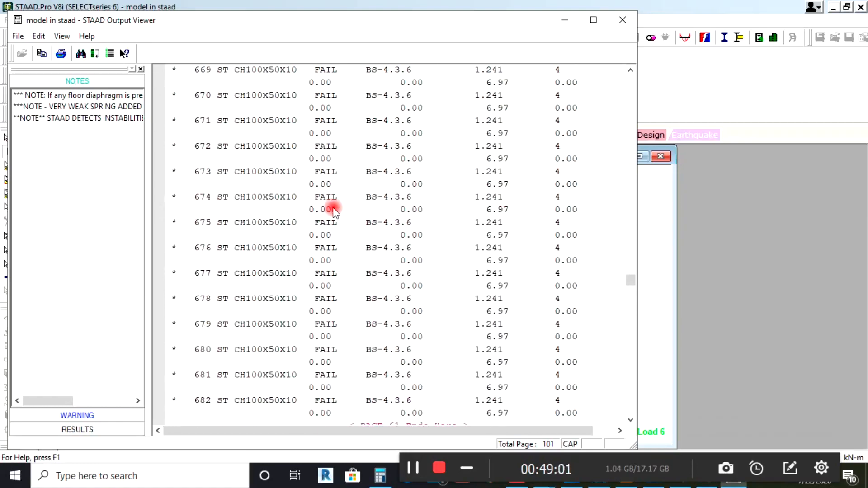
pyautogui.click(253, 223)
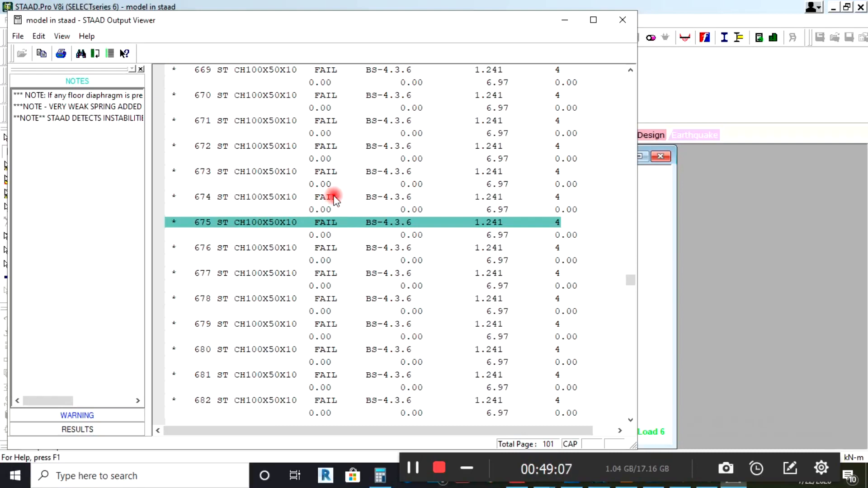
# Review the remaining CH100X50X10 code check results through member 755 and highlight the STAAD.Pro Member Selection heading on page 65.
pyautogui.scroll(-9, 335, 199)
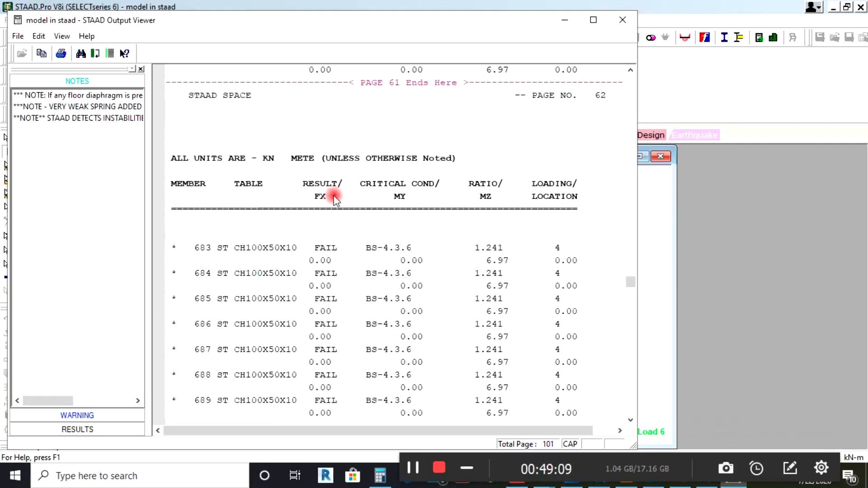
pyautogui.scroll(-15, 334, 199)
pyautogui.scroll(-15, 334, 199)
pyautogui.scroll(-15, 335, 199)
pyautogui.scroll(-11, 334, 199)
pyautogui.scroll(2, 335, 199)
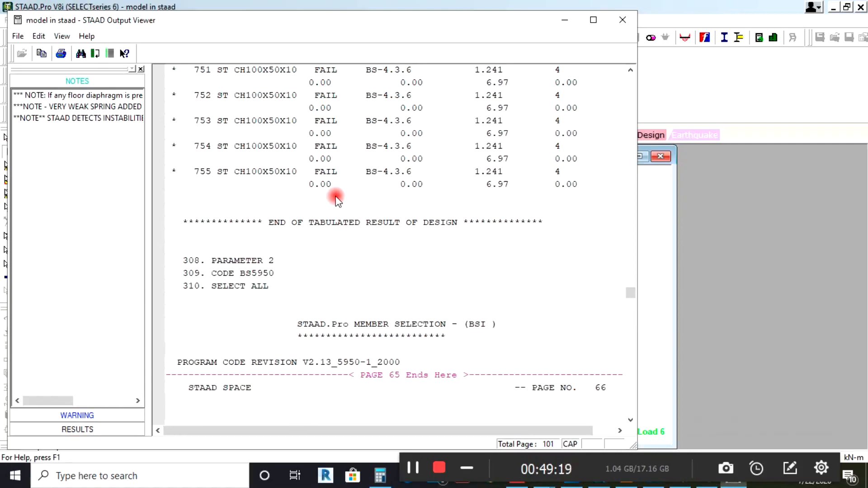
pyautogui.scroll(-4, 348, 226)
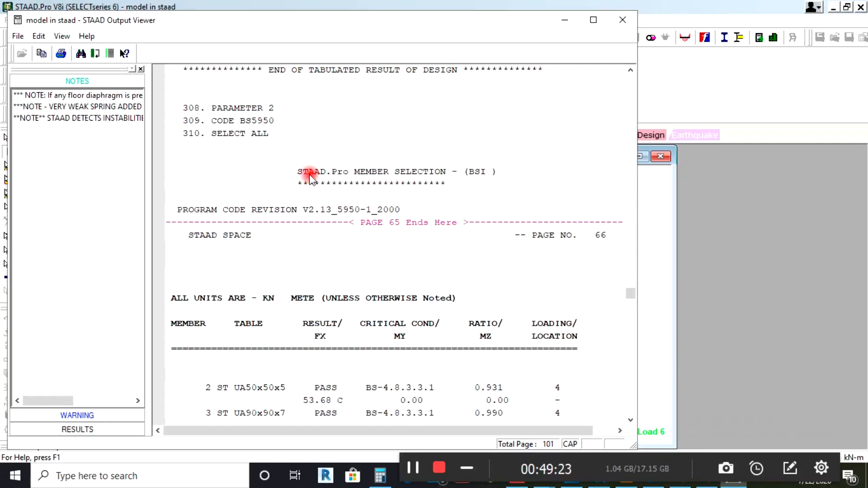
pyautogui.click(371, 171)
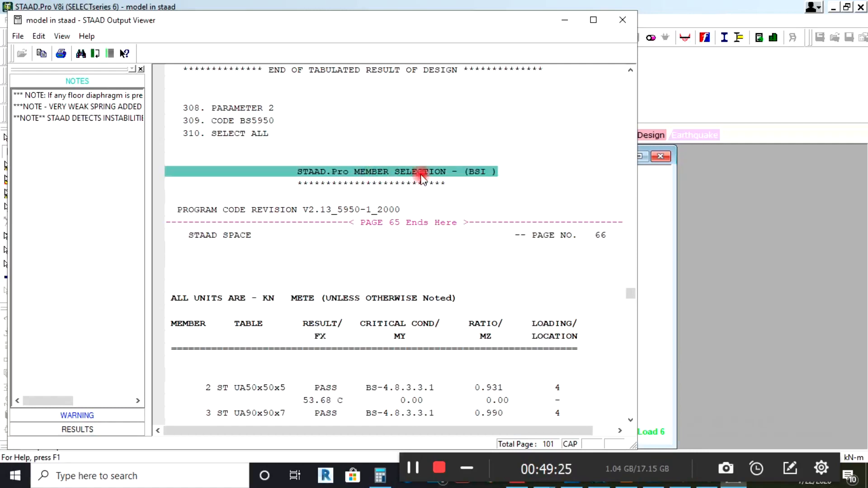
# Examine the sections, results and ratios in the member selection table on output pages 66 and 67.
pyautogui.scroll(-3, 467, 192)
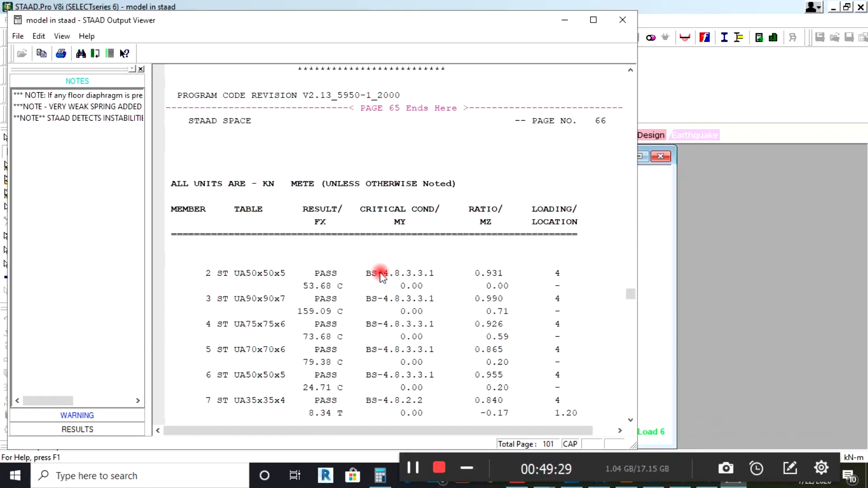
pyautogui.scroll(-4, 381, 276)
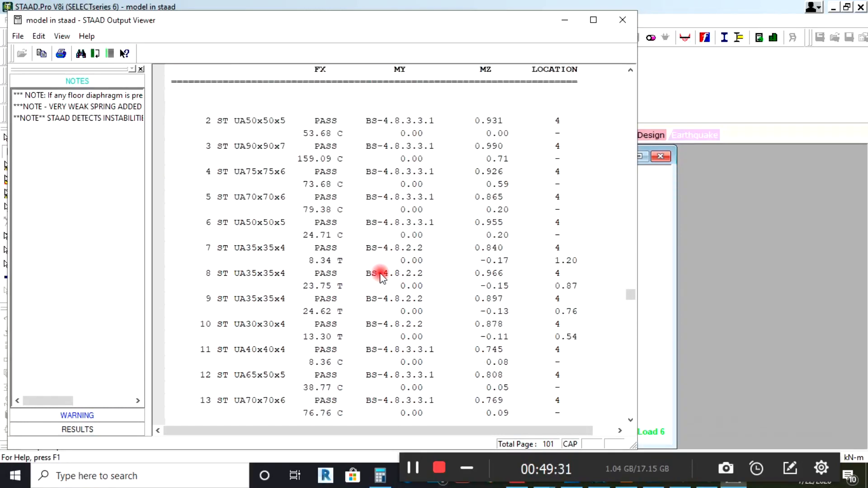
pyautogui.scroll(-8, 381, 276)
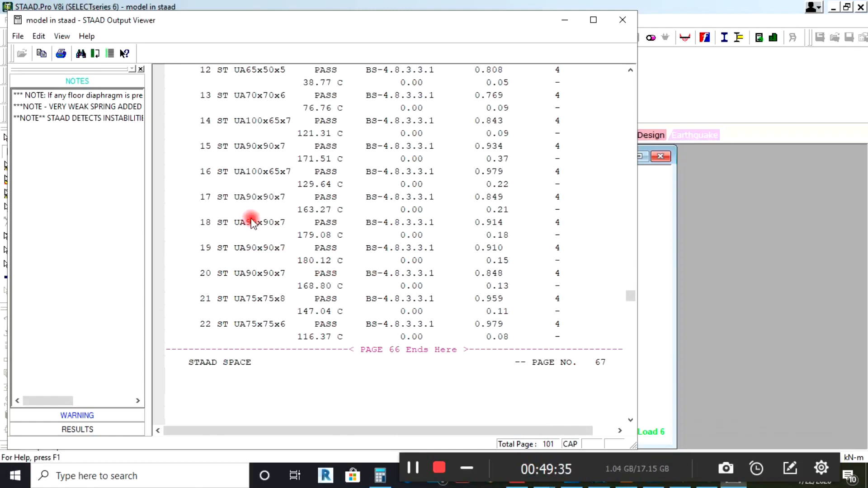
pyautogui.scroll(-1, 252, 221)
pyautogui.scroll(-4, 252, 221)
pyautogui.scroll(-2, 252, 221)
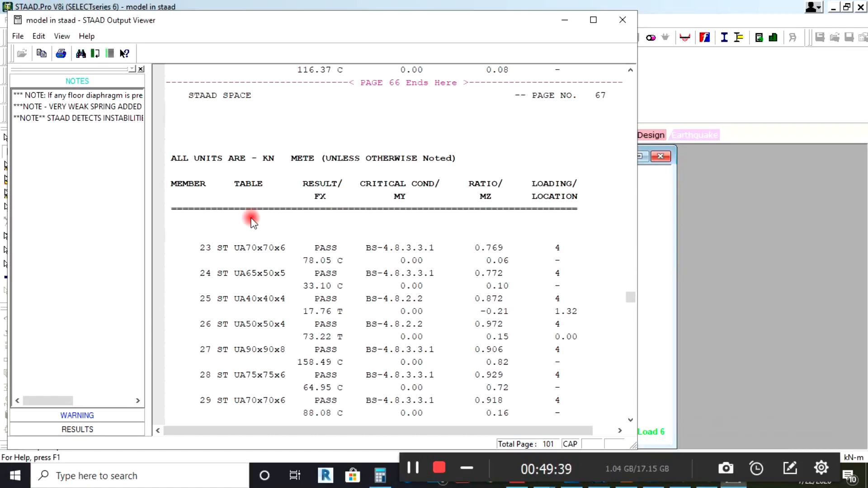
pyautogui.scroll(-18, 251, 221)
pyautogui.scroll(-4, 243, 240)
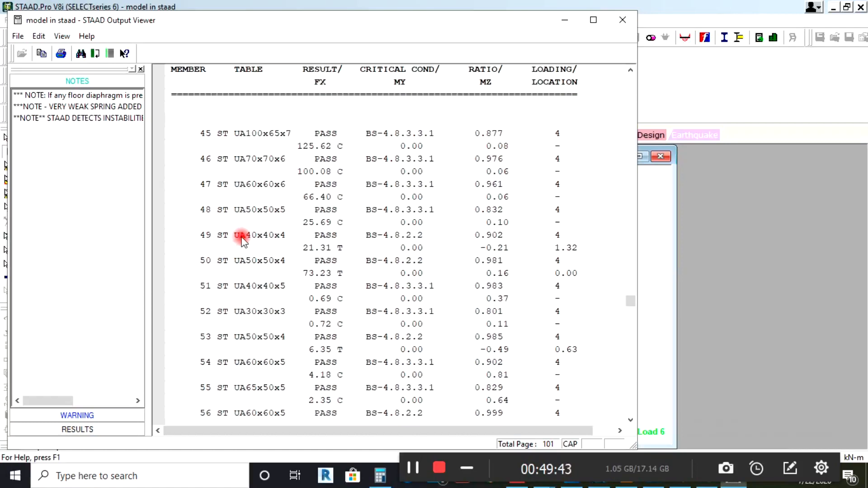
# Continue through the member selection results on output pages 68 to 70, up to member 110.
pyautogui.scroll(-13, 256, 244)
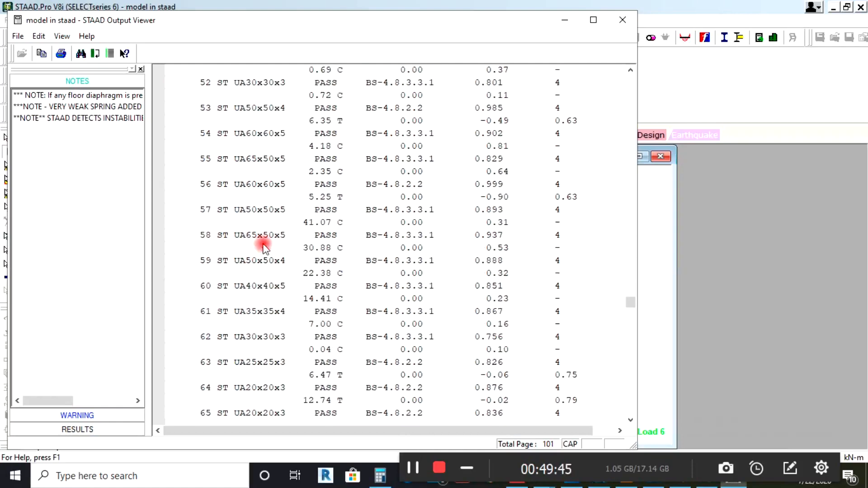
pyautogui.scroll(-18, 266, 271)
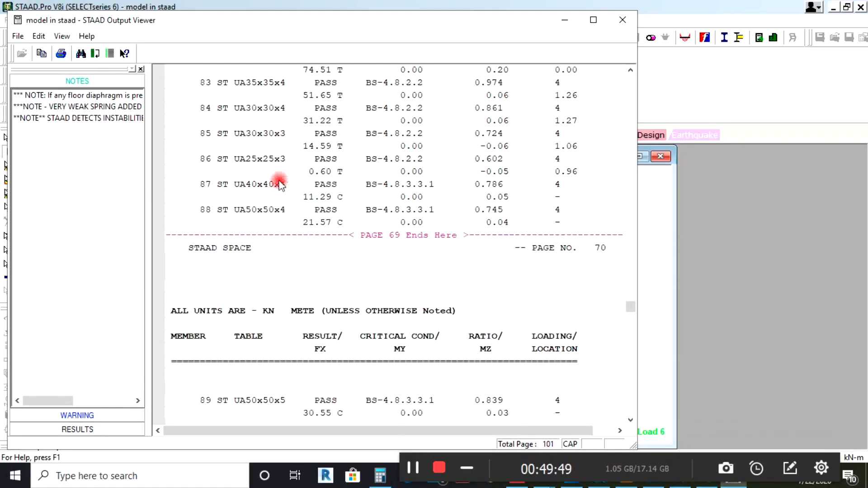
pyautogui.scroll(2, 307, 167)
pyautogui.scroll(-6, 339, 181)
pyautogui.scroll(-9, 355, 295)
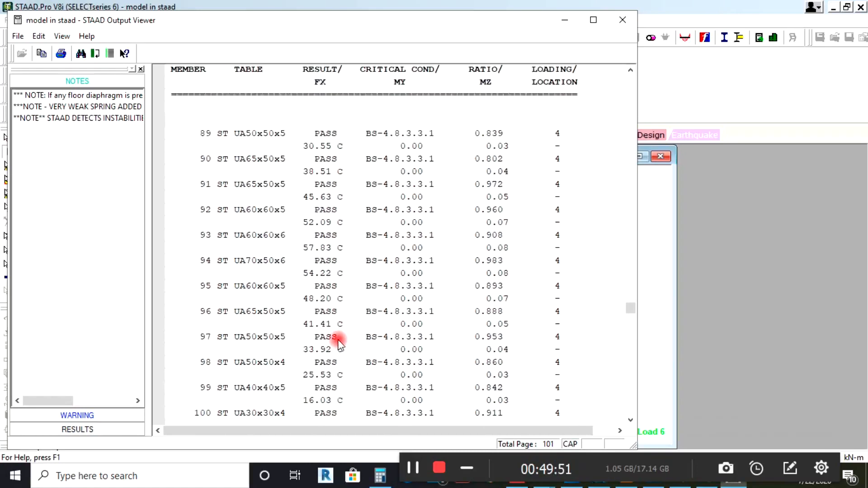
pyautogui.scroll(-14, 341, 328)
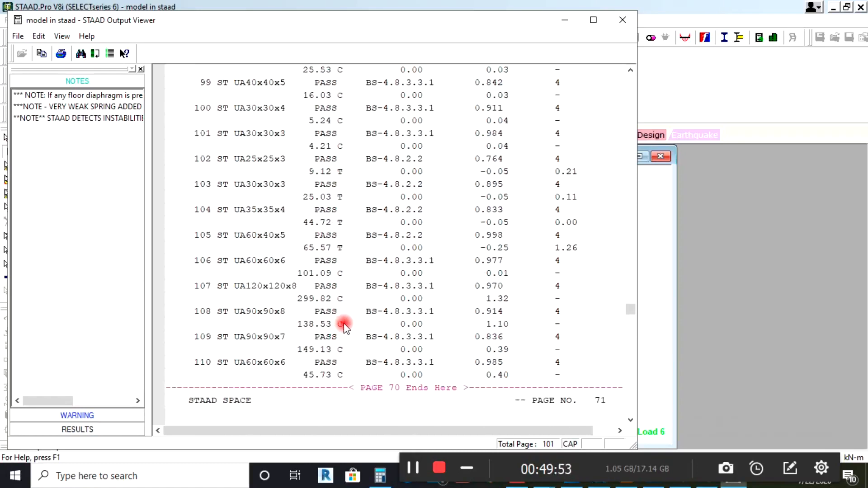
# Examine the steel design results of the UA120x120x8 angle members, highlighting the rows for members 122 and 123.
pyautogui.scroll(-2, 344, 322)
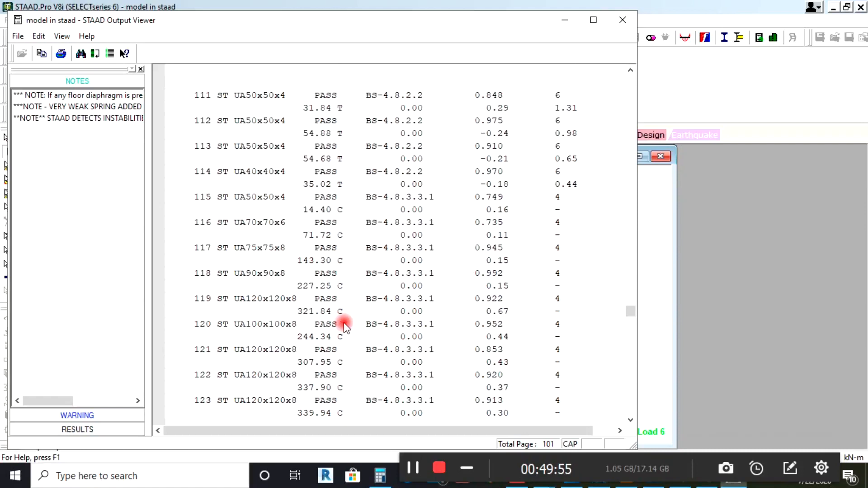
pyautogui.scroll(-1, 272, 364)
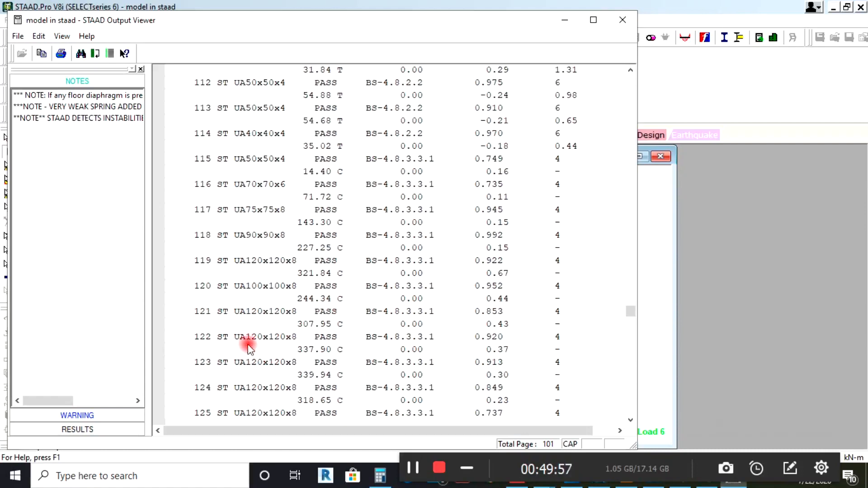
pyautogui.click(256, 361)
pyautogui.click(260, 340)
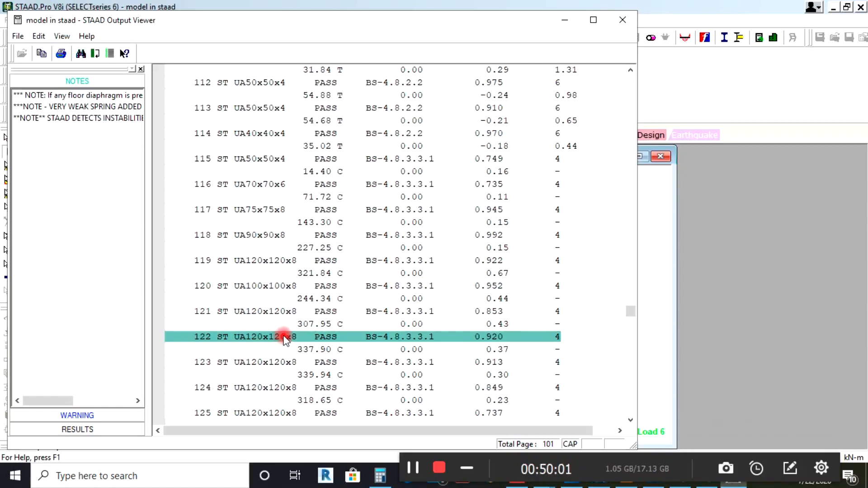
pyautogui.scroll(-2, 267, 330)
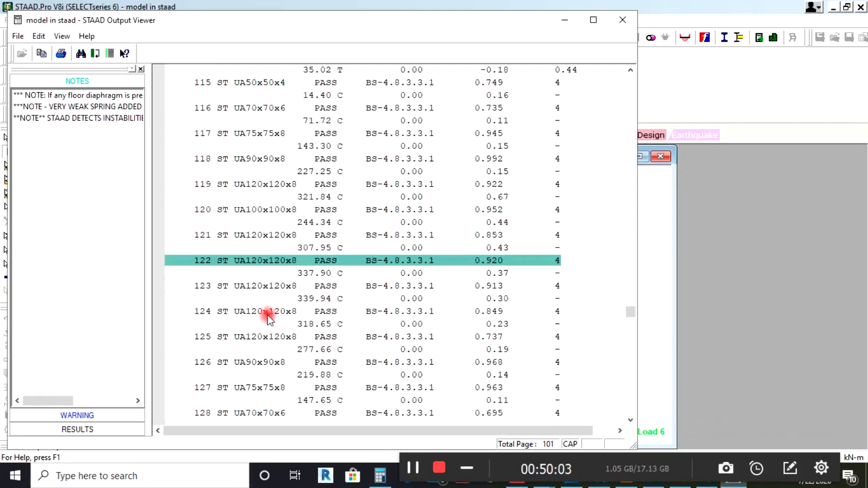
pyautogui.click(258, 285)
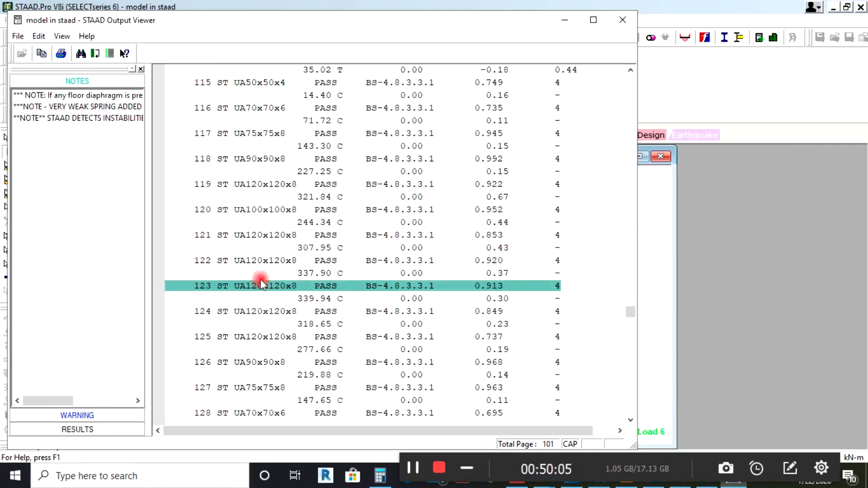
pyautogui.click(259, 258)
# Review the assigned section, pass result and ratio of the remaining angle members in the design output, up to member 625.
pyautogui.scroll(-3, 267, 269)
pyautogui.scroll(-2, 267, 269)
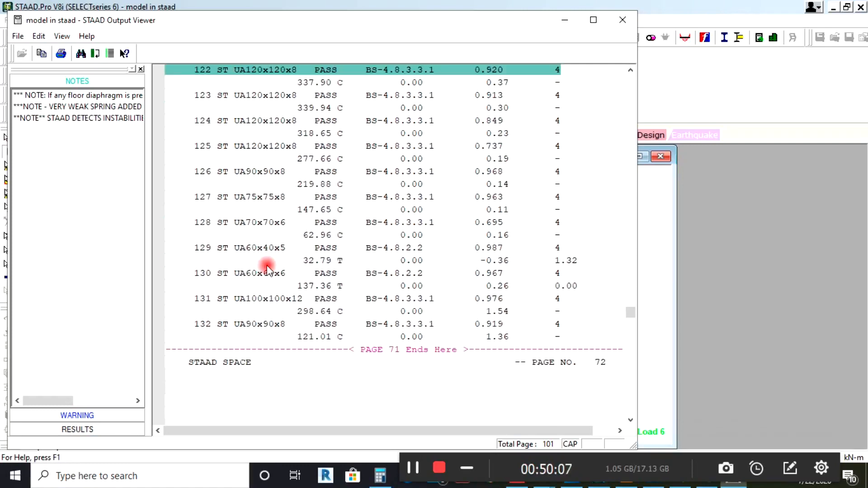
pyautogui.scroll(-7, 270, 267)
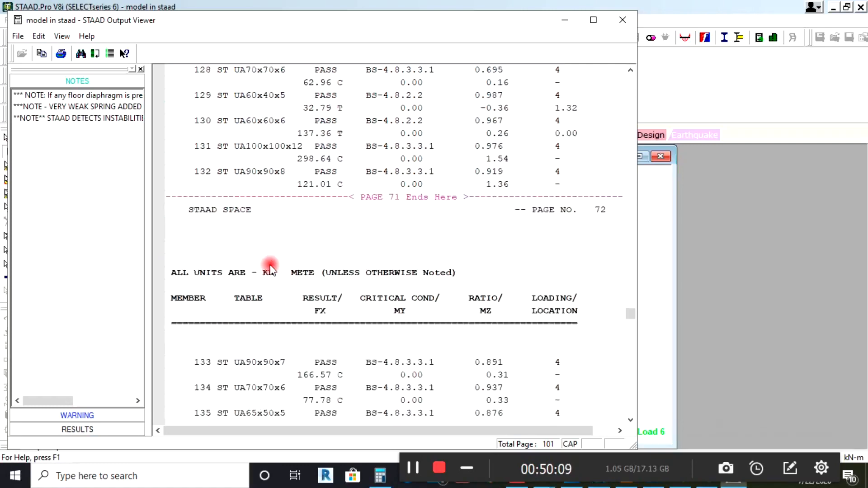
pyautogui.scroll(-3, 270, 265)
pyautogui.scroll(-17, 270, 264)
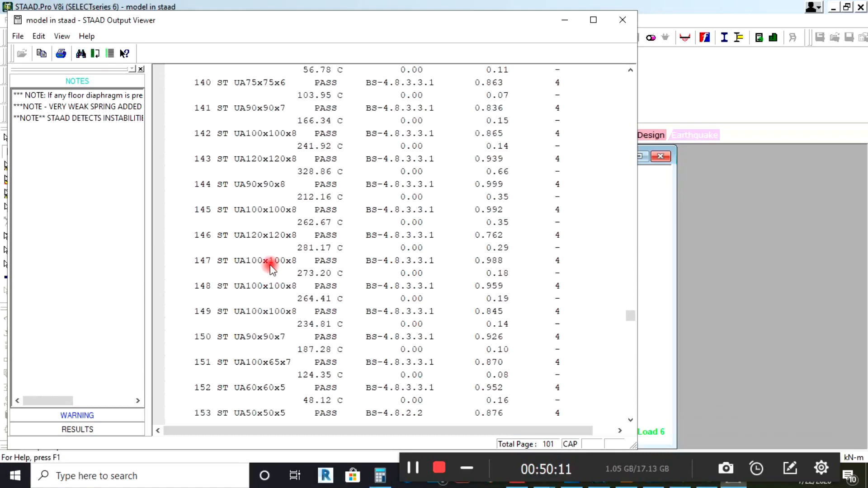
pyautogui.scroll(-20, 270, 264)
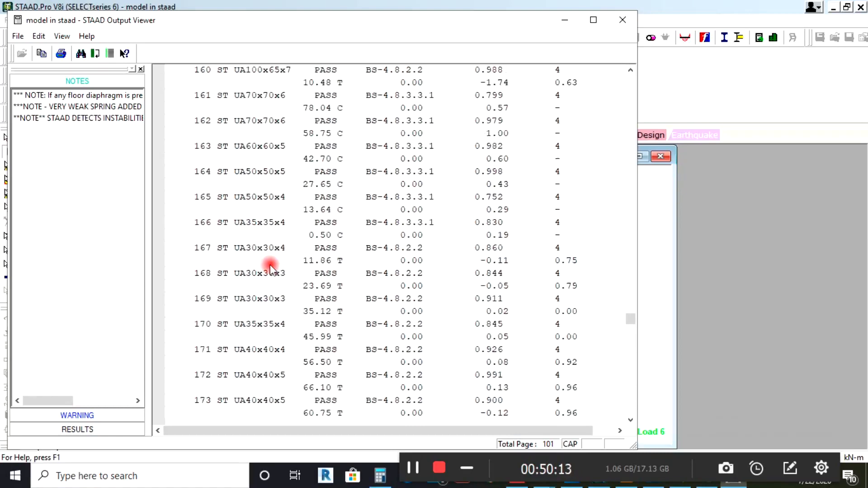
pyautogui.scroll(-20, 270, 265)
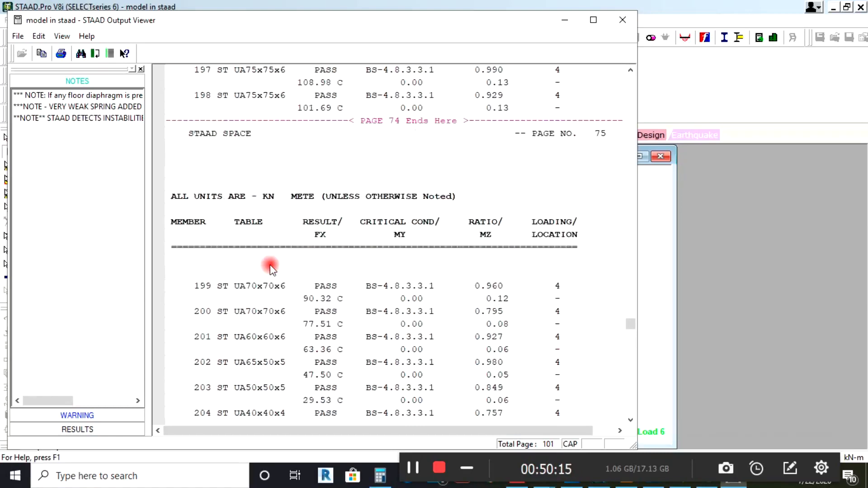
pyautogui.scroll(-10, 270, 266)
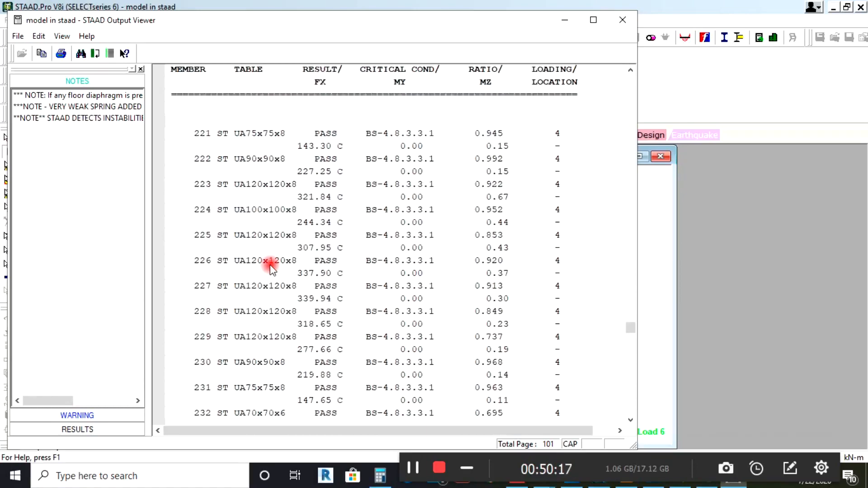
pyautogui.scroll(-16, 270, 264)
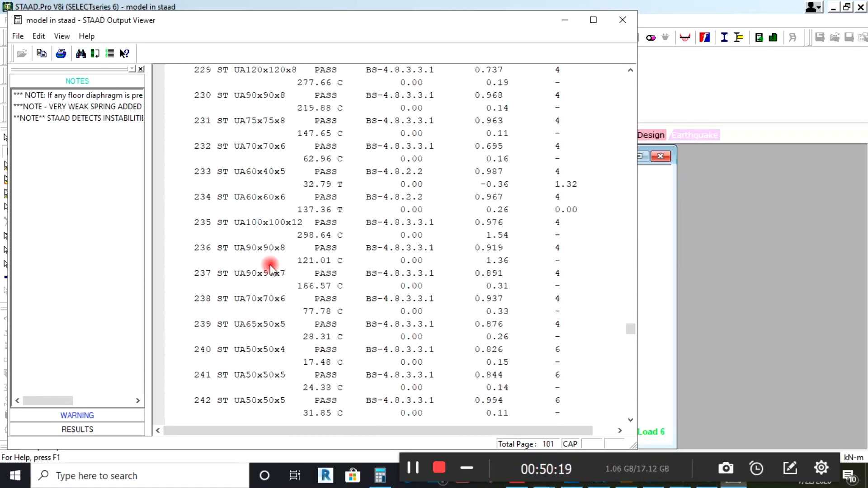
pyautogui.scroll(-6, 270, 265)
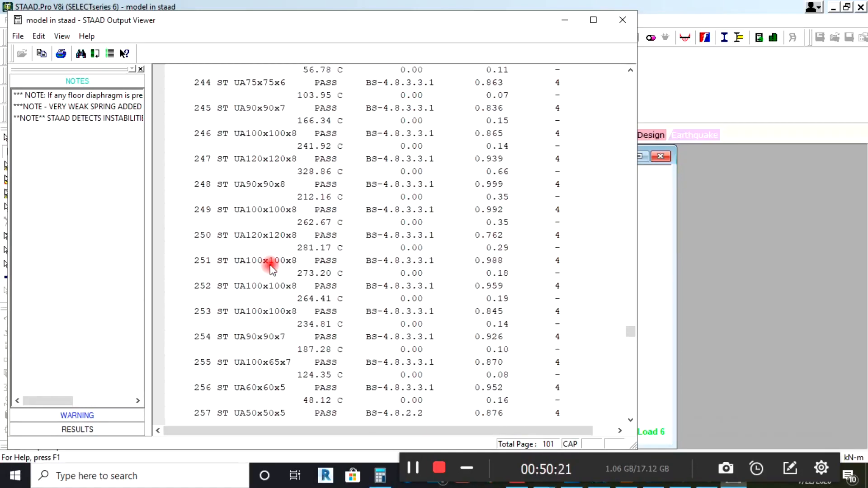
pyautogui.scroll(-18, 270, 266)
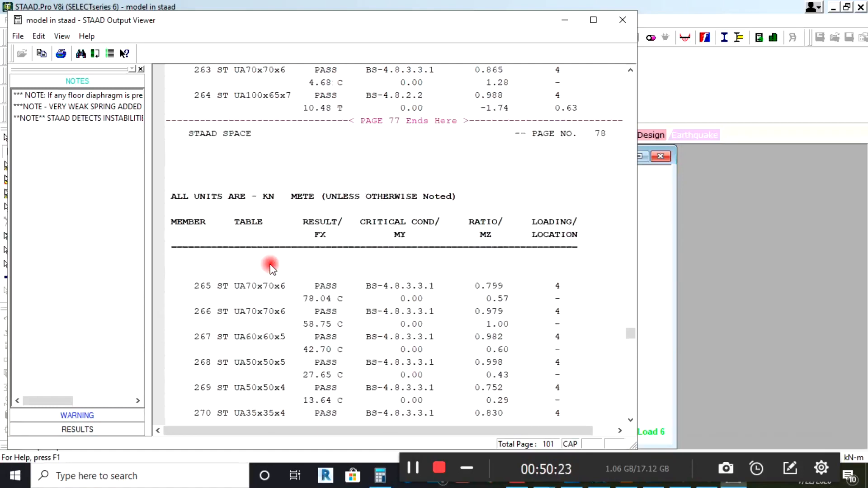
pyautogui.scroll(-18, 270, 266)
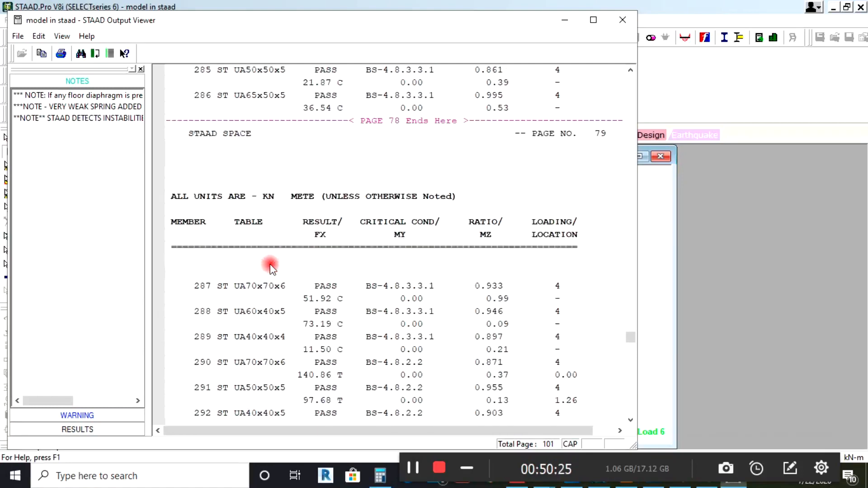
pyautogui.scroll(-18, 270, 266)
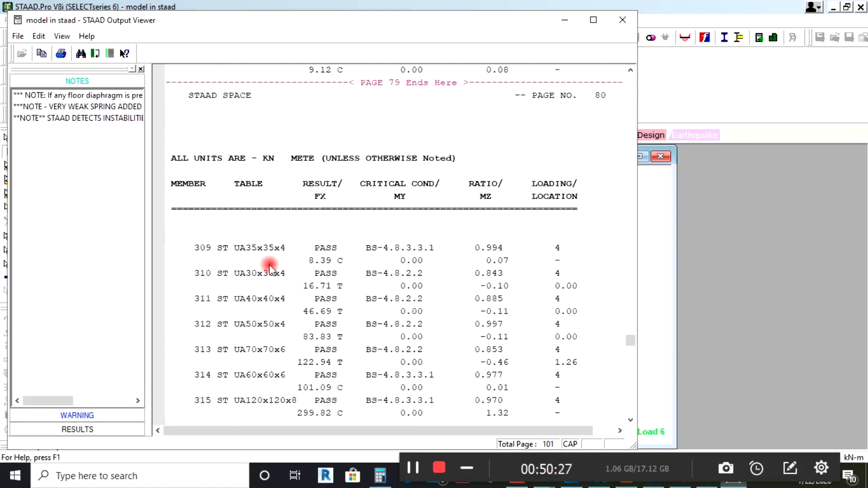
pyautogui.scroll(-20, 270, 266)
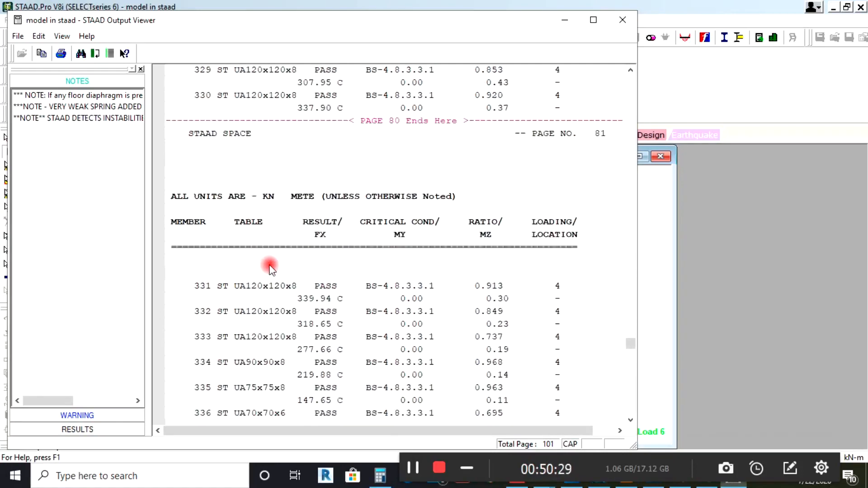
pyautogui.scroll(-20, 270, 267)
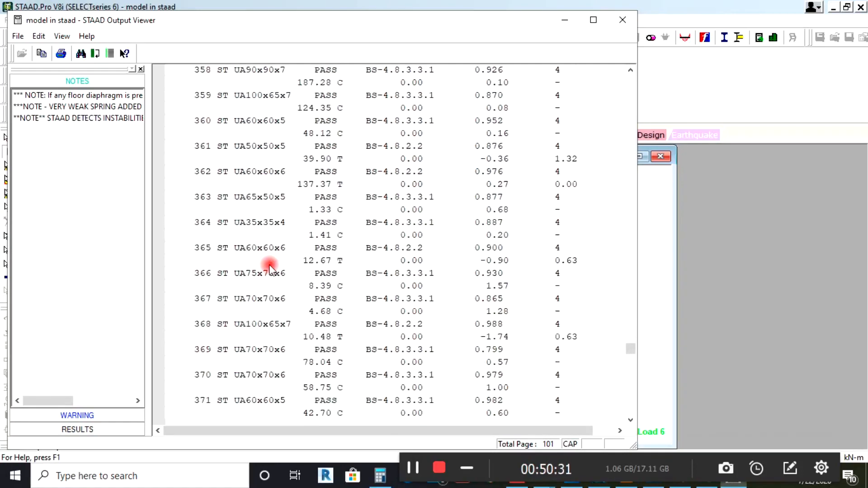
pyautogui.scroll(-20, 270, 268)
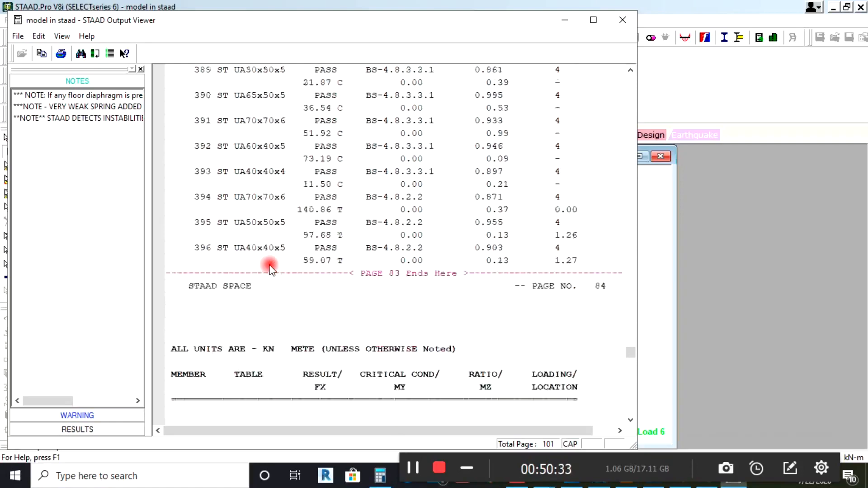
pyautogui.scroll(-20, 270, 268)
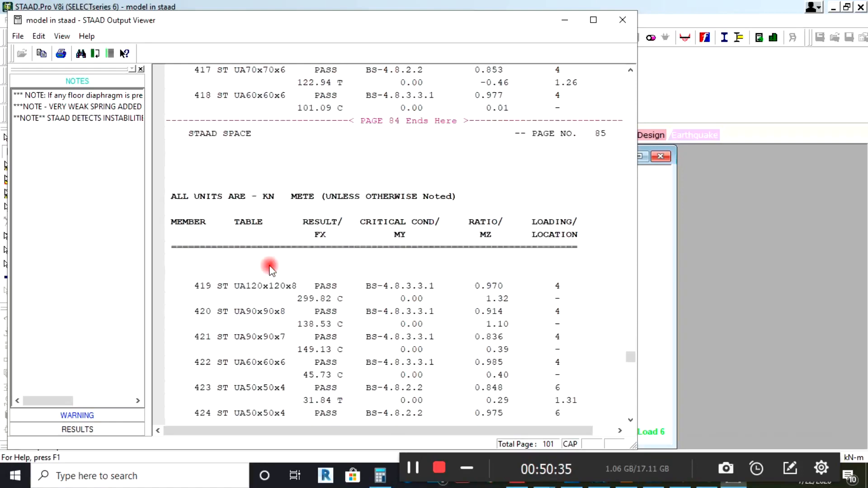
pyautogui.scroll(-20, 270, 268)
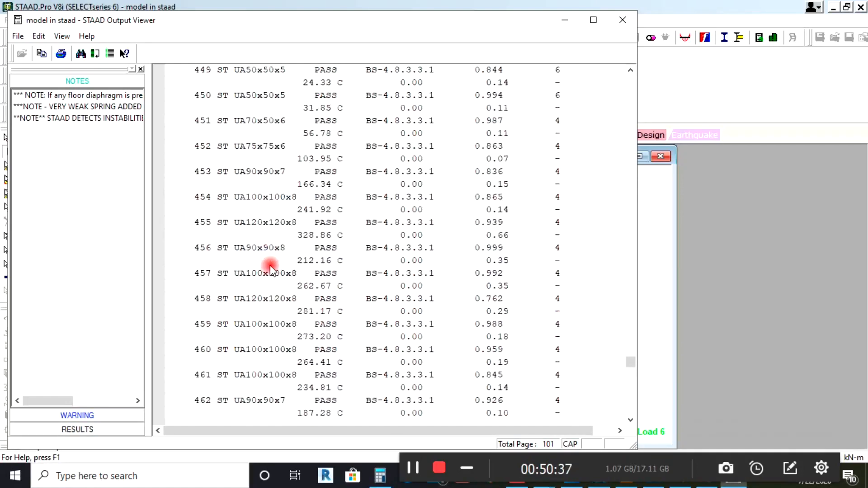
pyautogui.scroll(-20, 270, 268)
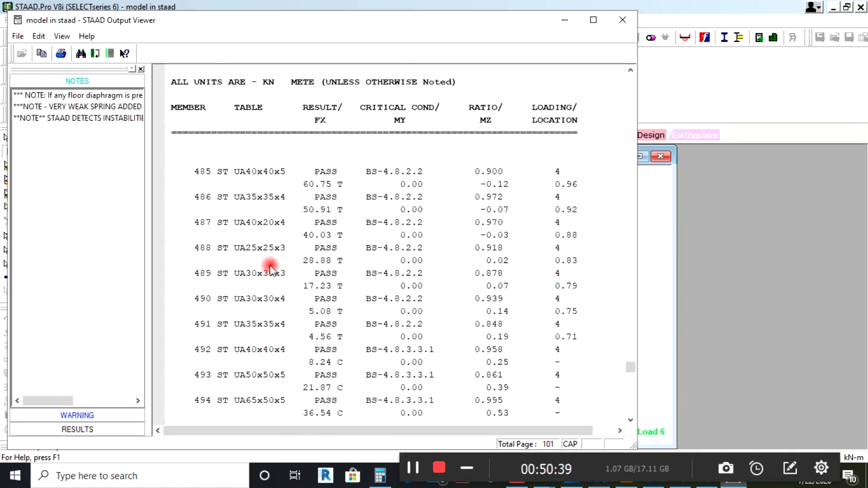
pyautogui.scroll(-20, 270, 268)
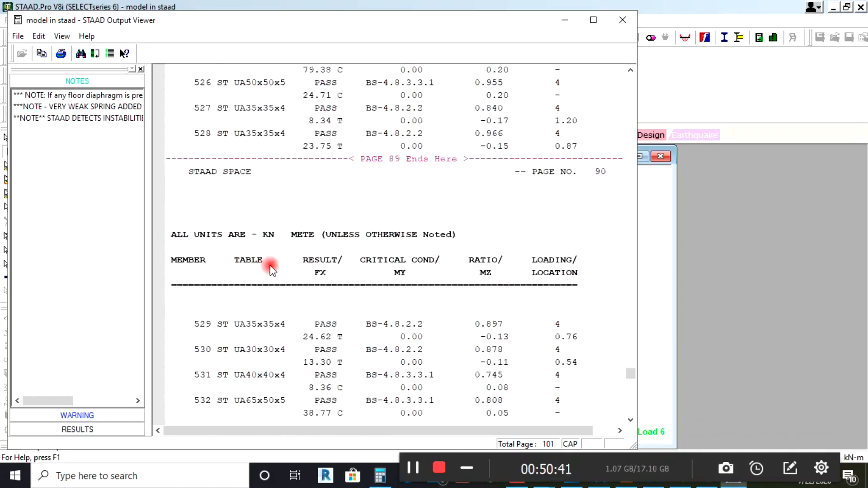
pyautogui.scroll(-20, 270, 268)
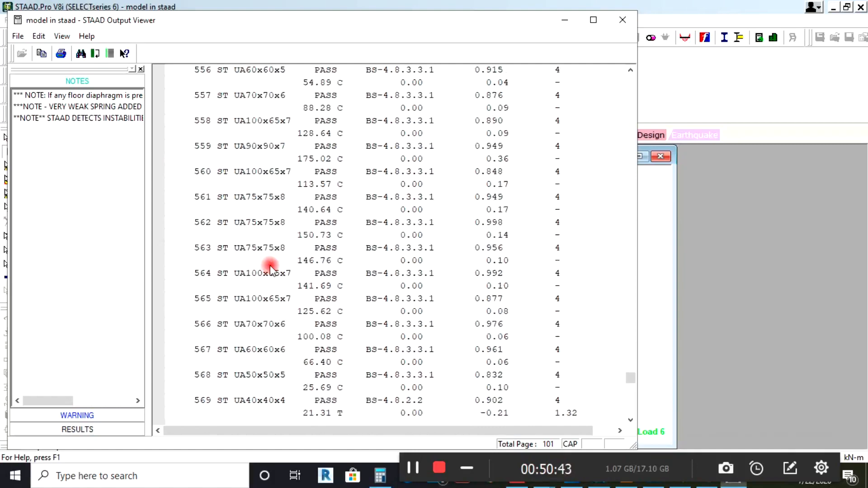
pyautogui.scroll(-20, 270, 268)
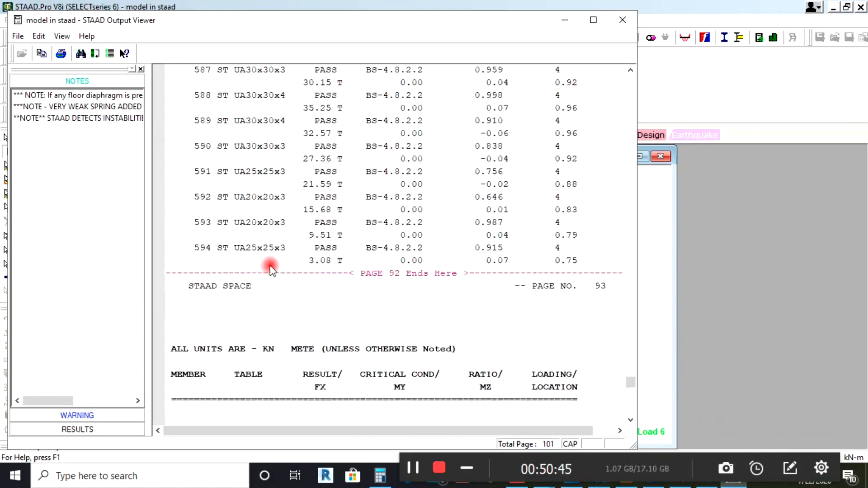
pyautogui.scroll(-18, 270, 268)
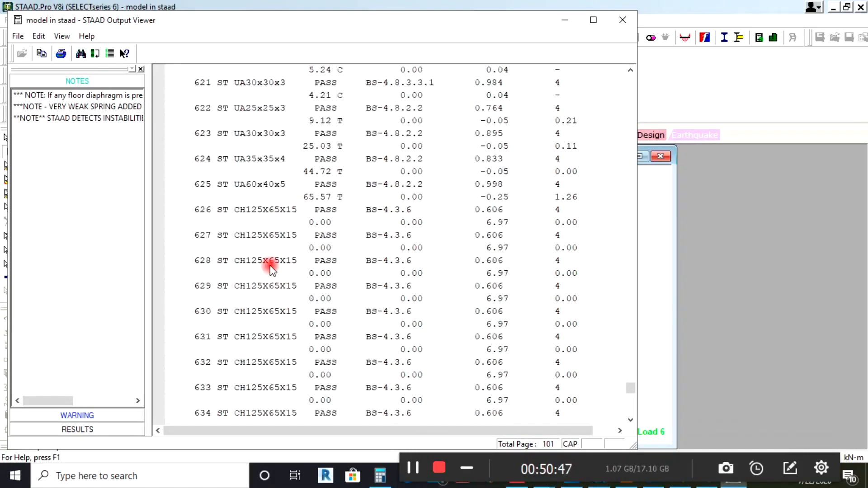
# Examine the design results of the CH125X65X15 channel members from member 626 onward, highlighting individual rows such as 631, 634 and 649.
pyautogui.click(264, 252)
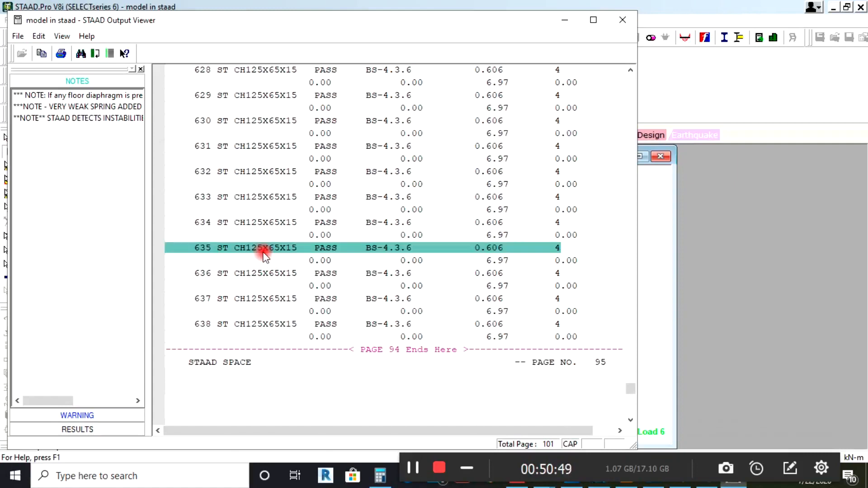
pyautogui.click(260, 223)
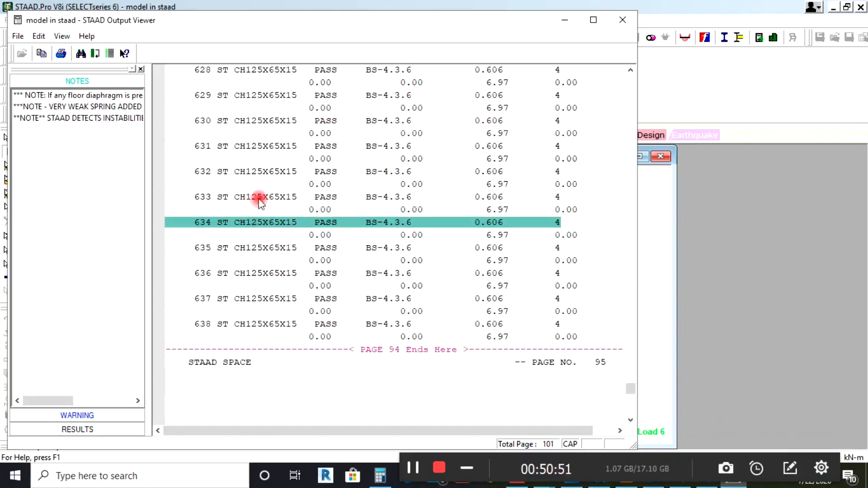
pyautogui.click(259, 146)
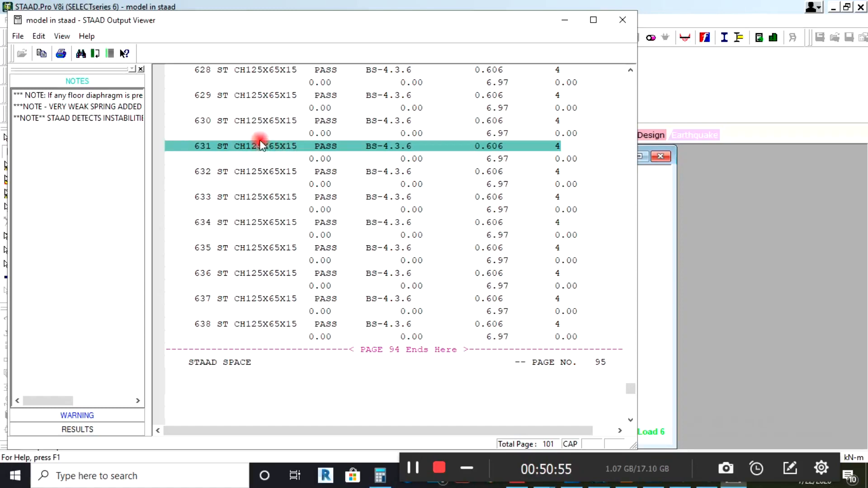
pyautogui.click(270, 222)
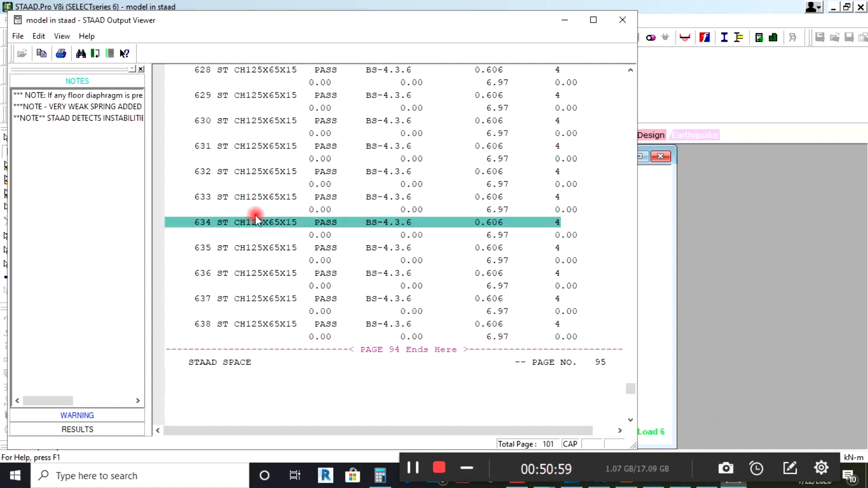
pyautogui.scroll(-4, 254, 217)
pyautogui.scroll(-1, 254, 230)
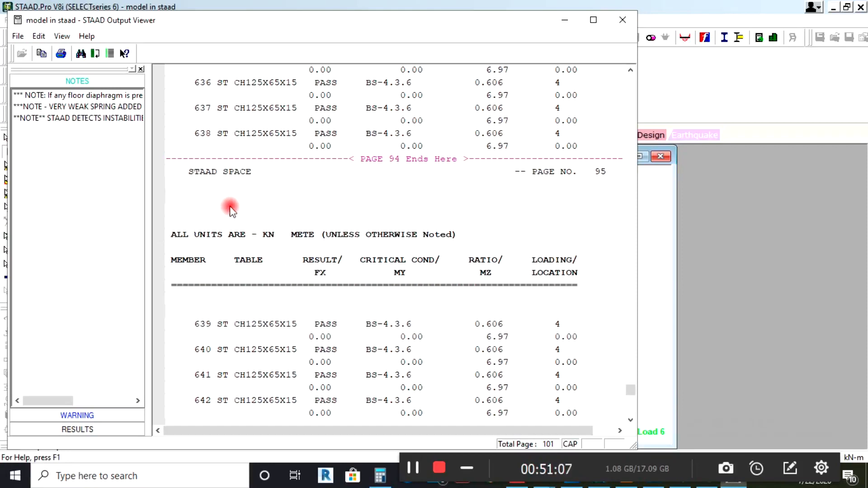
pyautogui.scroll(-7, 358, 303)
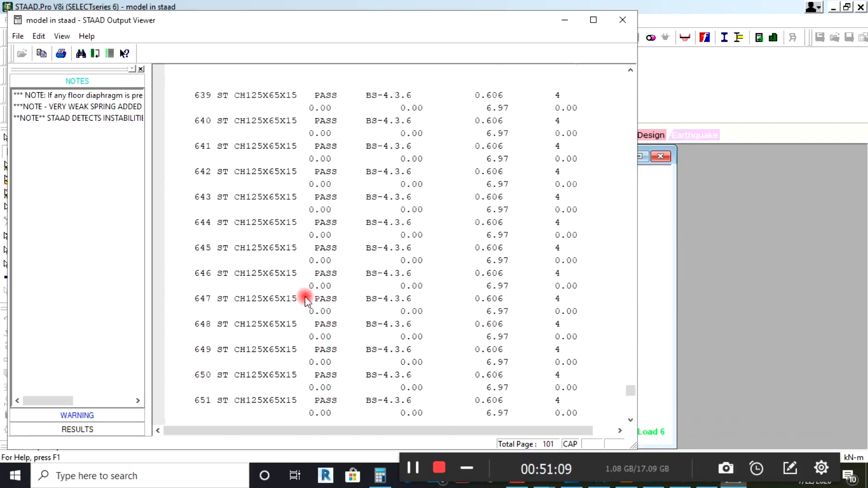
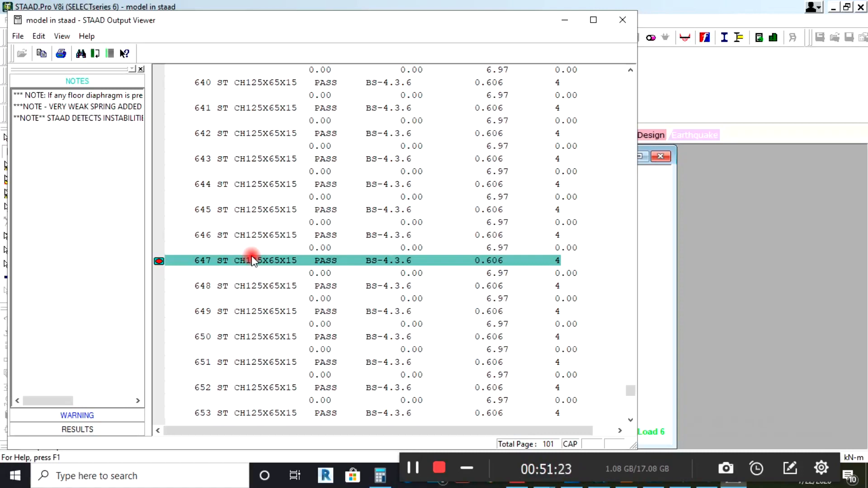
pyautogui.click(252, 284)
pyautogui.scroll(-3, 251, 285)
pyautogui.click(256, 197)
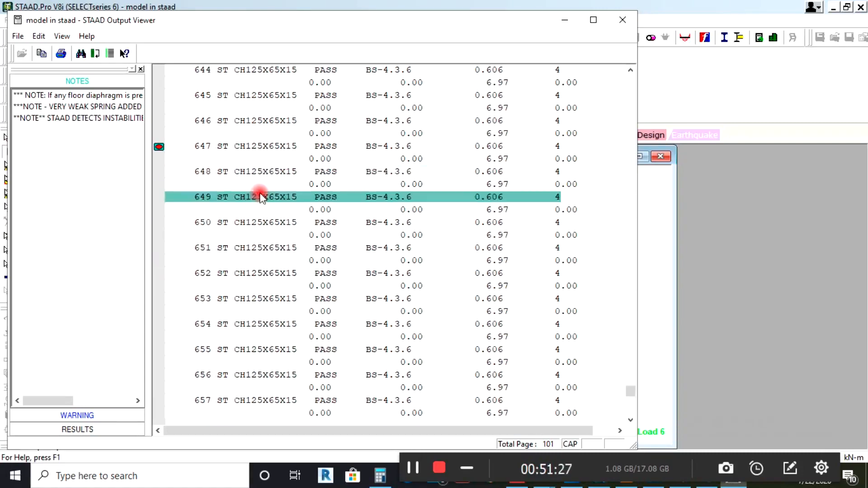
pyautogui.scroll(-3, 256, 210)
pyautogui.scroll(-15, 272, 236)
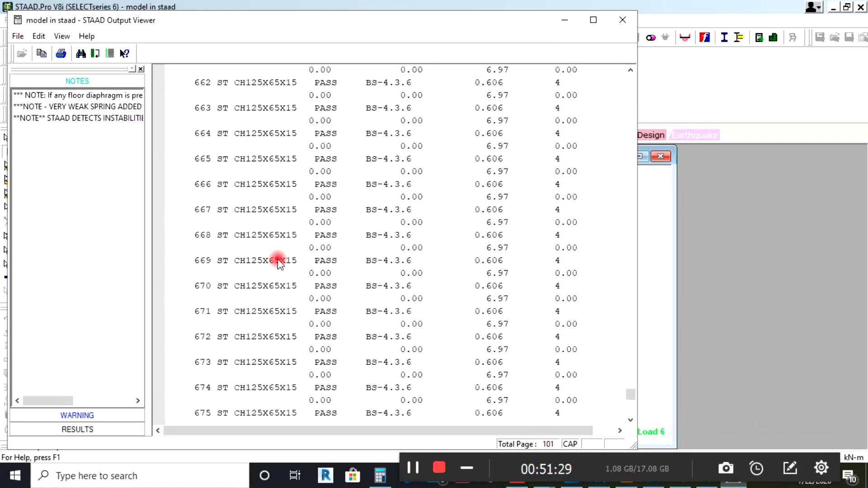
# Review the remaining CH125X65X15 channel member design results up to member 755, highlighting rows for members 750 and 754.
pyautogui.scroll(-20, 277, 261)
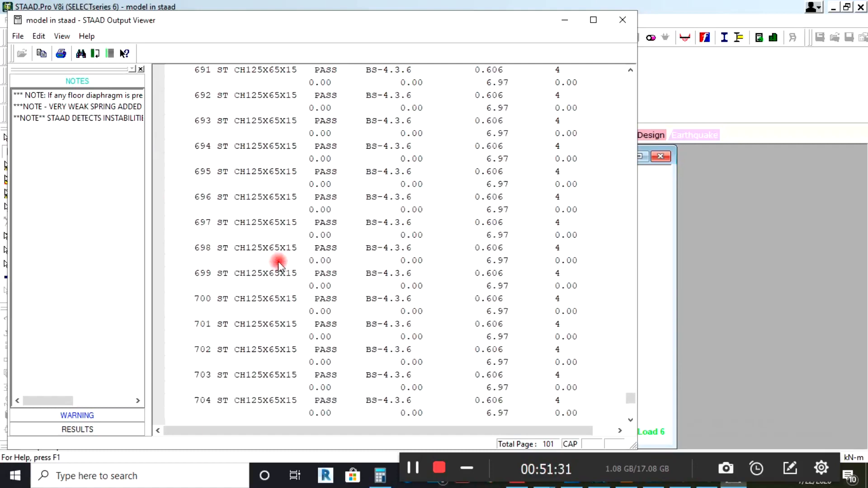
pyautogui.scroll(-20, 279, 265)
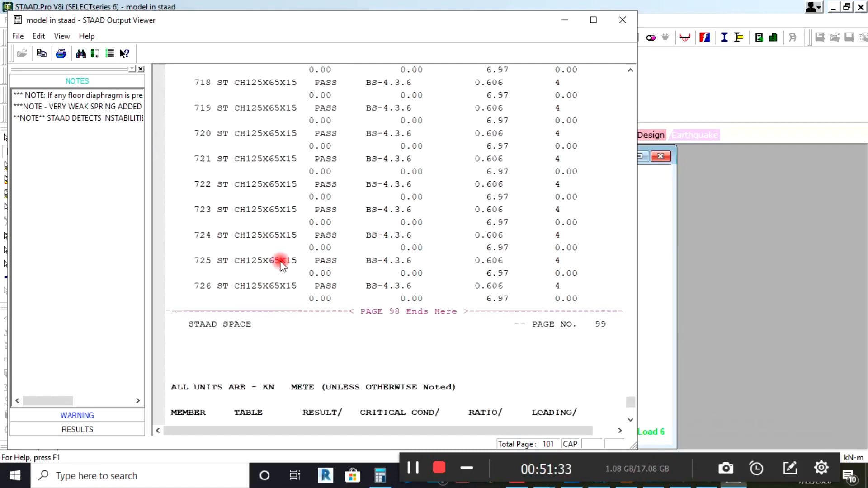
pyautogui.scroll(-15, 281, 265)
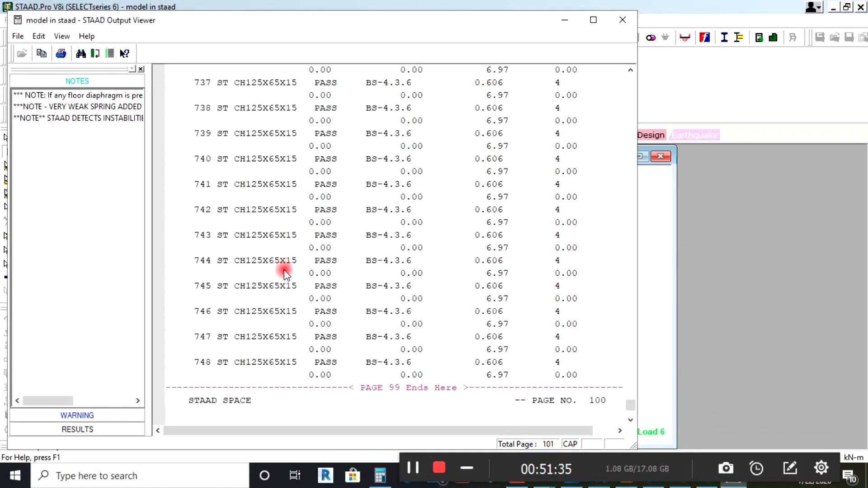
pyautogui.scroll(-13, 286, 273)
pyautogui.scroll(7, 285, 267)
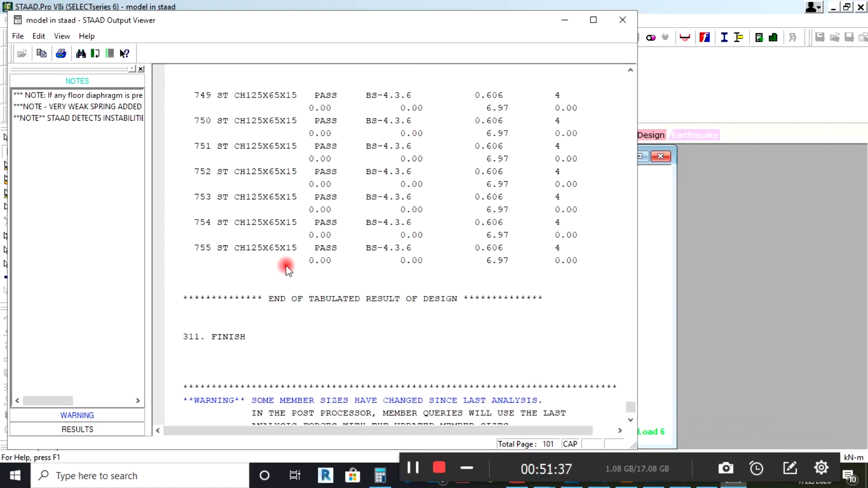
pyautogui.moveTo(276, 246); pyautogui.dragTo(260, 172)
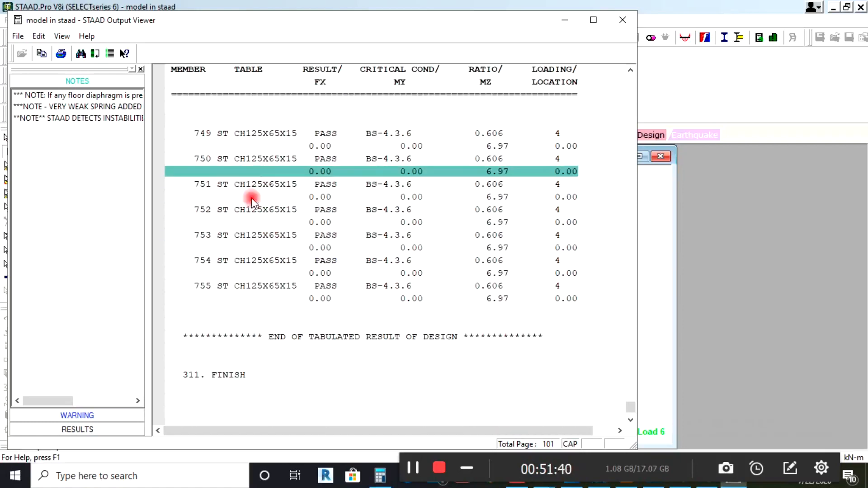
pyautogui.click(269, 260)
# Read the closing notes after the design table and go back over the channel member results around members 725 to 748.
pyautogui.scroll(-9, 300, 247)
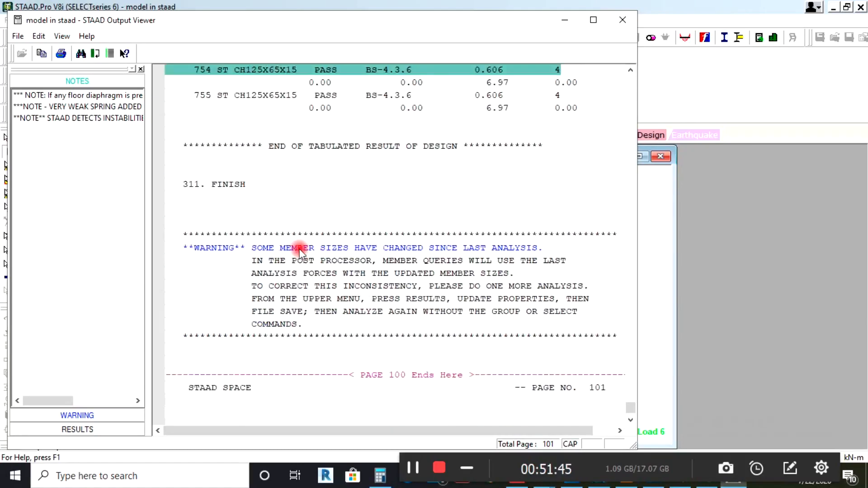
pyautogui.scroll(-3, 300, 249)
pyautogui.scroll(10, 271, 232)
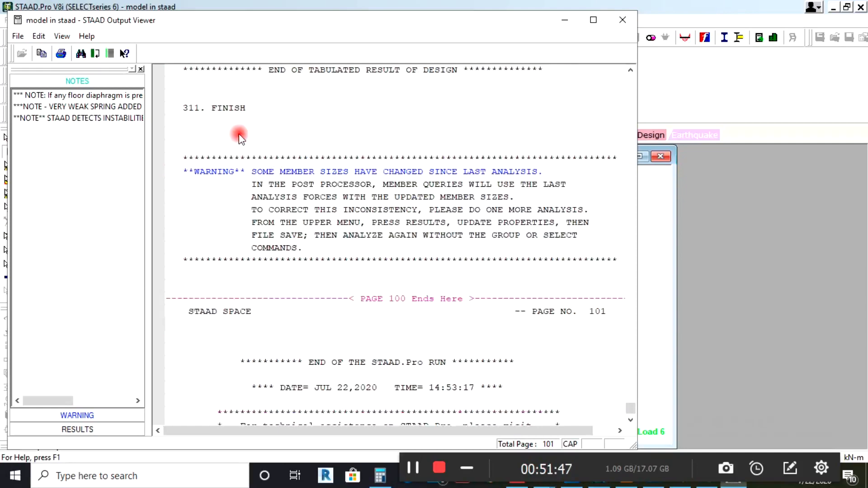
pyautogui.scroll(15, 263, 136)
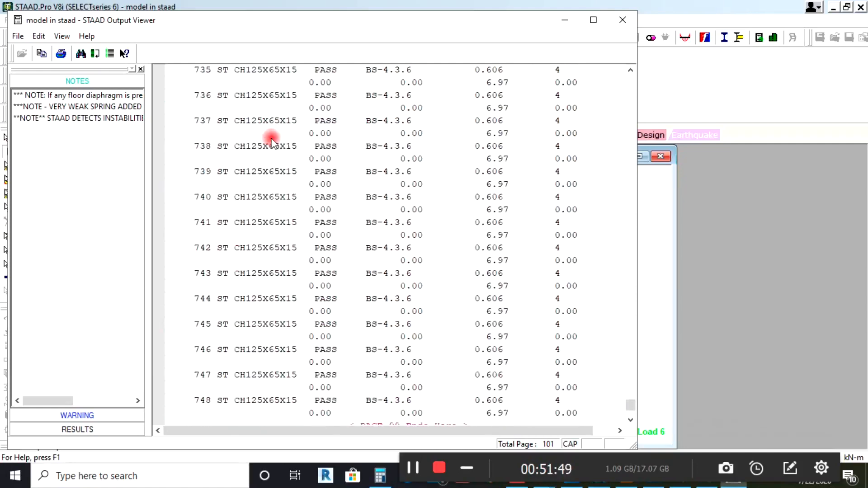
pyautogui.scroll(2, 273, 135)
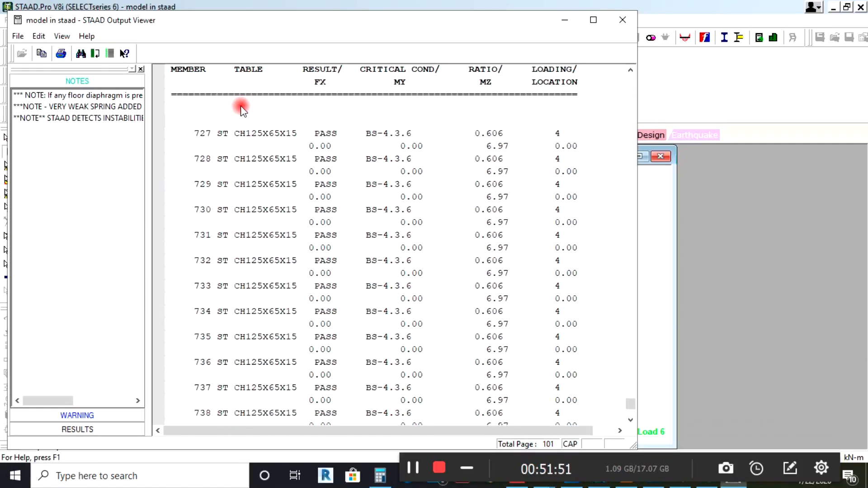
pyautogui.scroll(4, 246, 110)
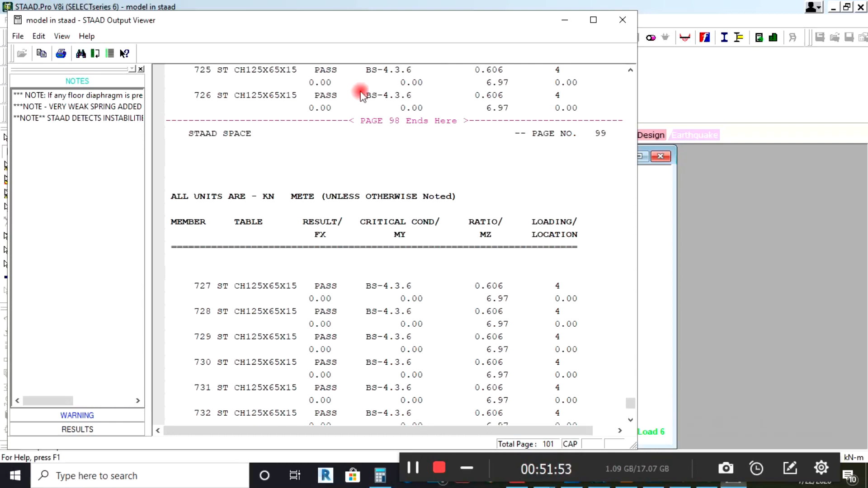
pyautogui.click(414, 468)
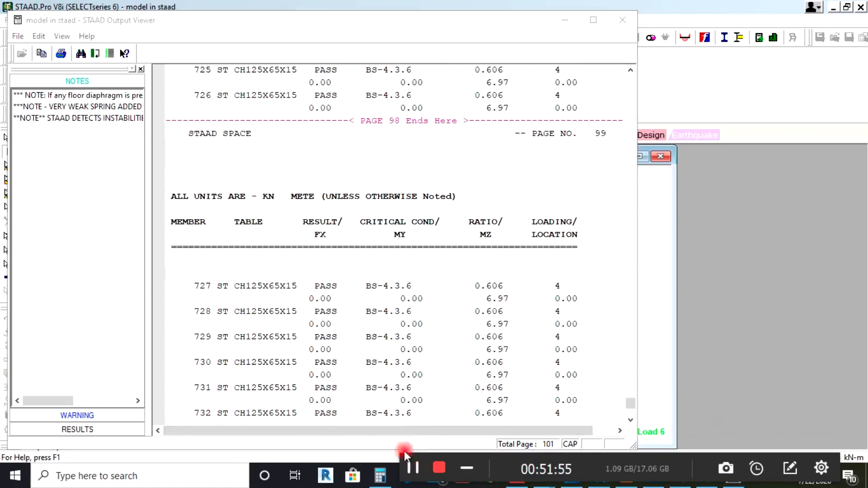
# Open a print preview of the output report and page forward from page 1 to page 8.
pyautogui.click(19, 37)
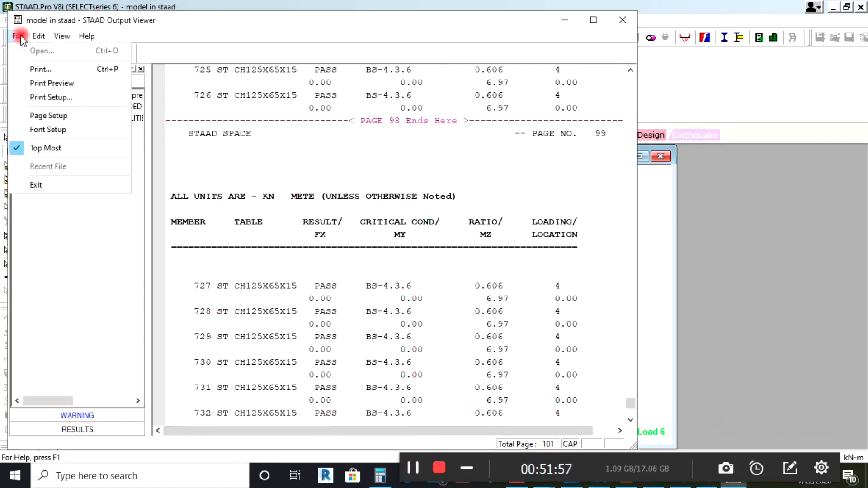
pyautogui.click(48, 85)
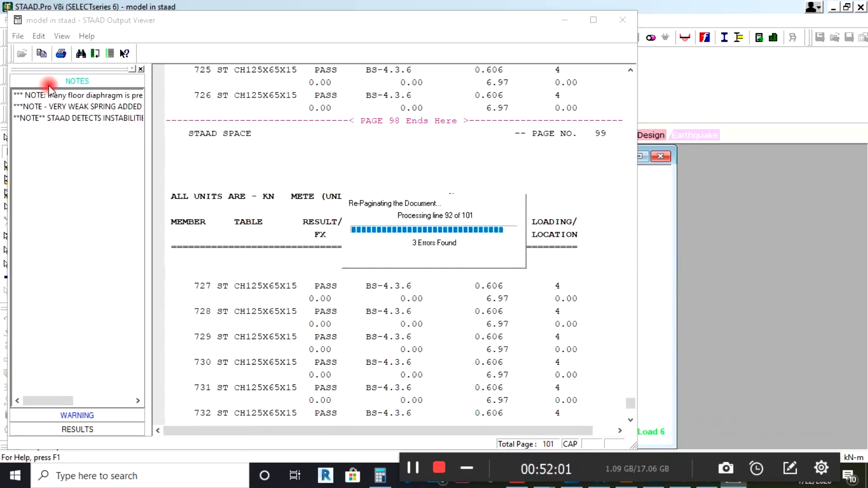
pyautogui.click(330, 343)
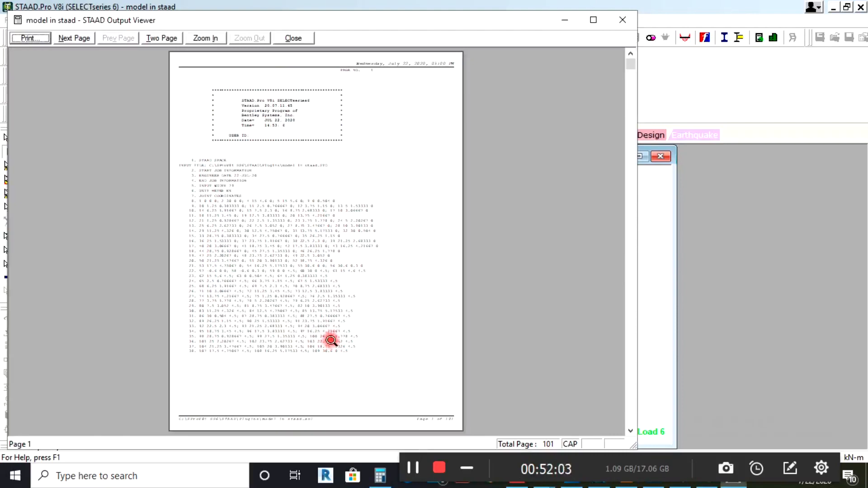
pyautogui.click(77, 38)
pyautogui.click(76, 38)
pyautogui.click(77, 38)
pyautogui.click(77, 38)
pyautogui.click(77, 38)
pyautogui.click(77, 38)
pyautogui.click(77, 38)
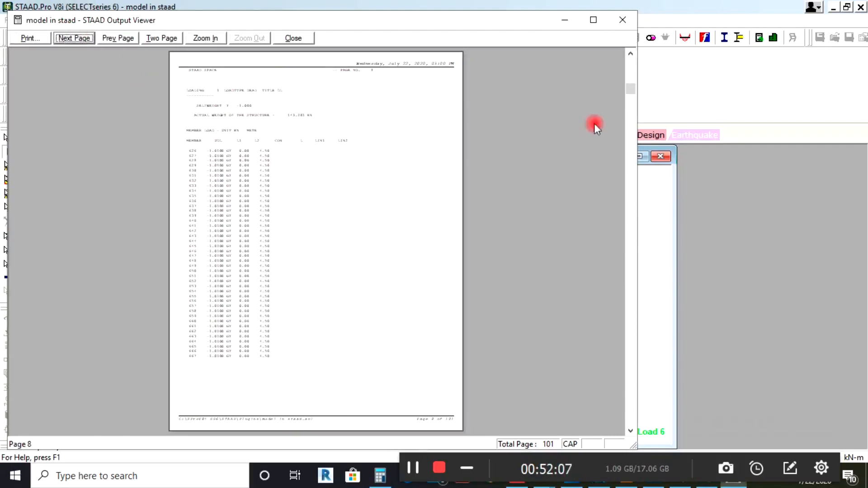
# Jump to page 74 of the print preview and enlarge it to inspect the angle member design results.
pyautogui.moveTo(630, 88); pyautogui.dragTo(617, 321)
pyautogui.click(296, 199)
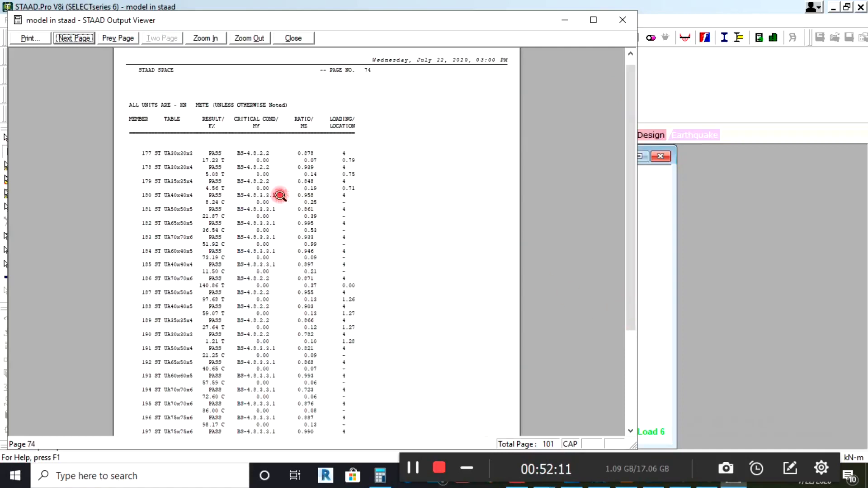
pyautogui.scroll(1, 231, 163)
pyautogui.scroll(-5, 231, 163)
pyautogui.scroll(5, 231, 164)
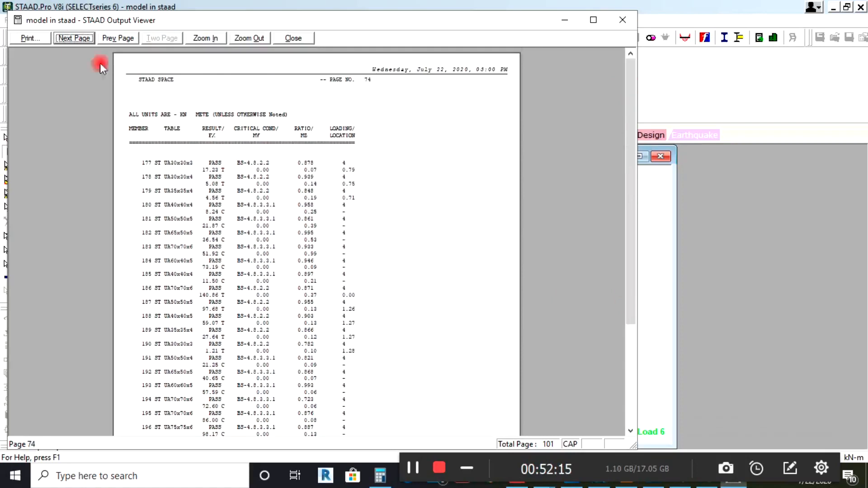
# Go back to page 73 of the preview and magnify its member design table to the largest zoom.
pyautogui.click(115, 38)
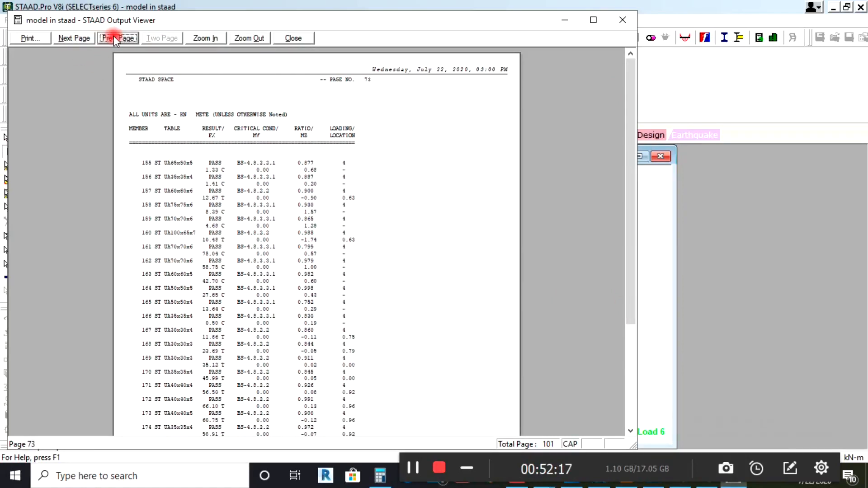
pyautogui.click(238, 38)
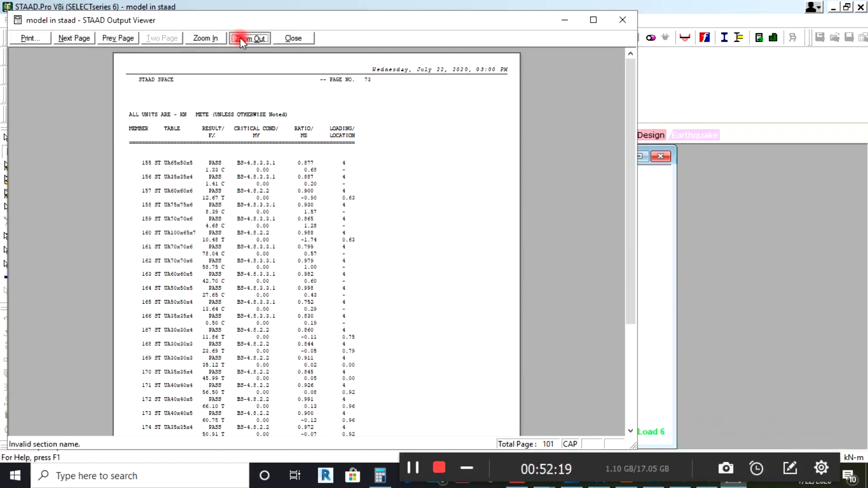
pyautogui.click(202, 38)
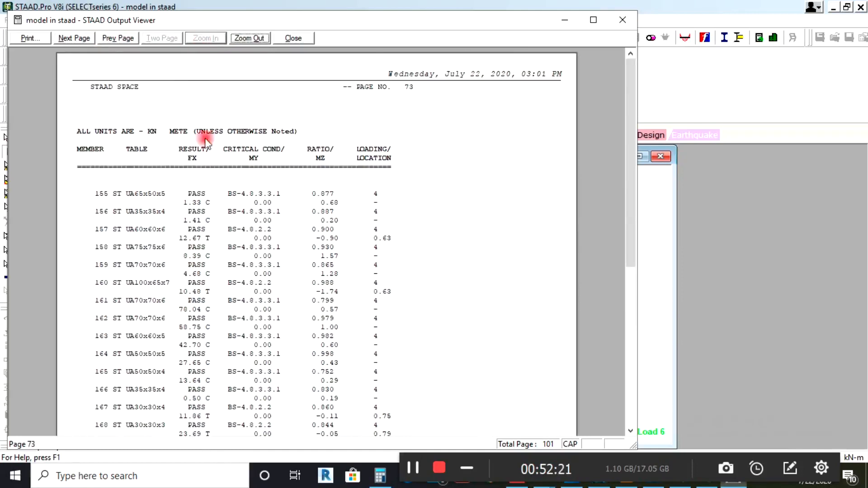
pyautogui.click(204, 221)
pyautogui.scroll(5, 192, 204)
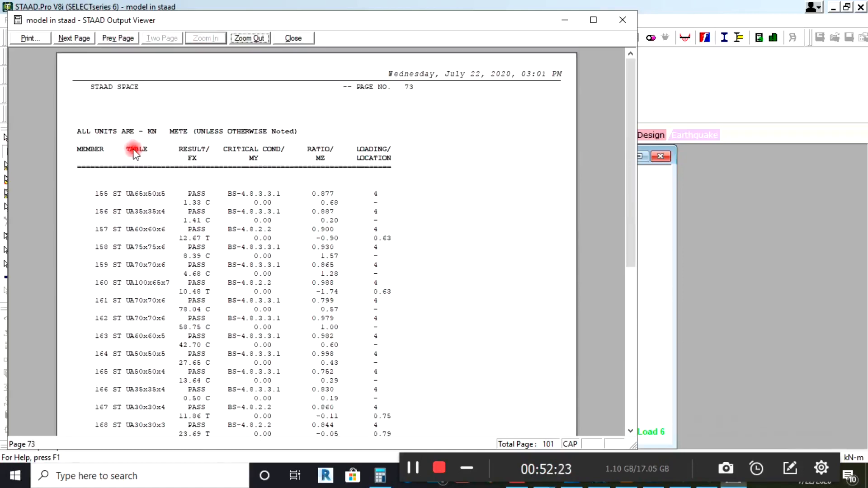
# Check the print settings for the output report and close the output viewer without printing.
pyautogui.click(42, 39)
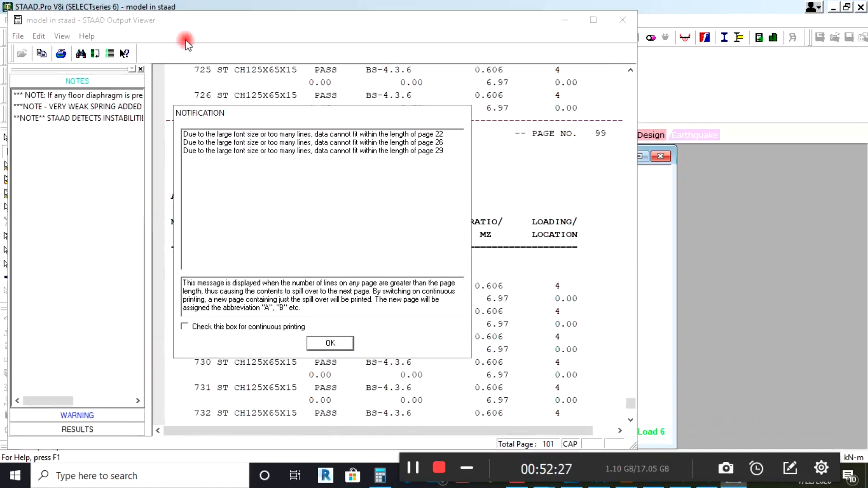
pyautogui.click(335, 343)
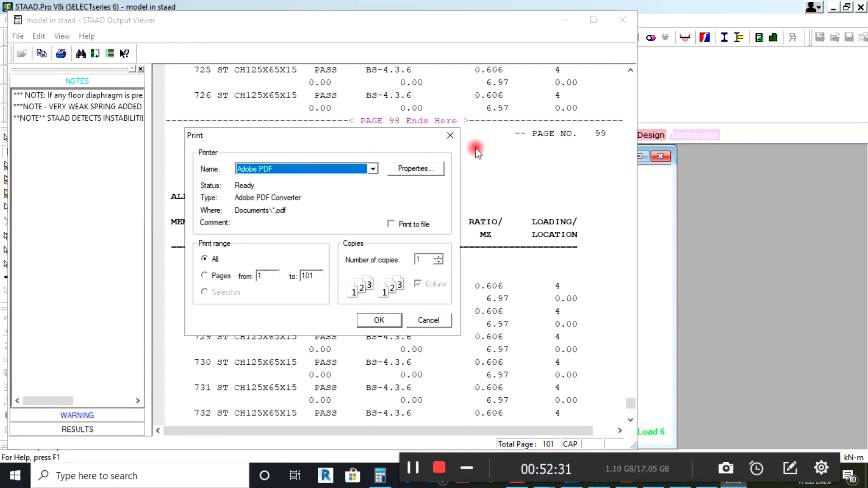
pyautogui.click(451, 135)
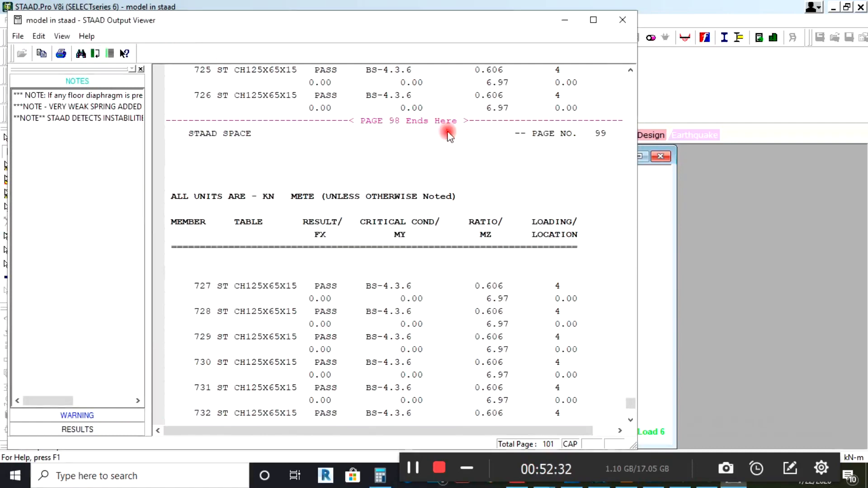
pyautogui.click(622, 20)
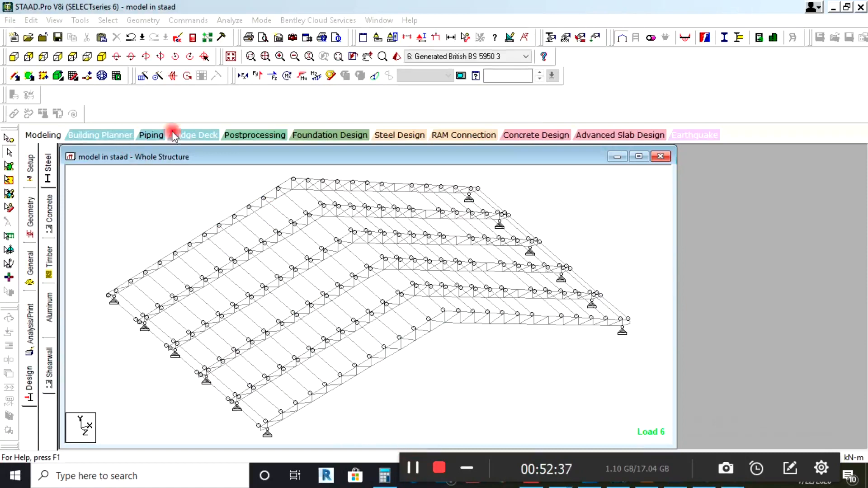
# Switch to Postprocessing mode, dismiss the results setup, and view the Load 6 displacement of the whole structure up close.
pyautogui.click(253, 132)
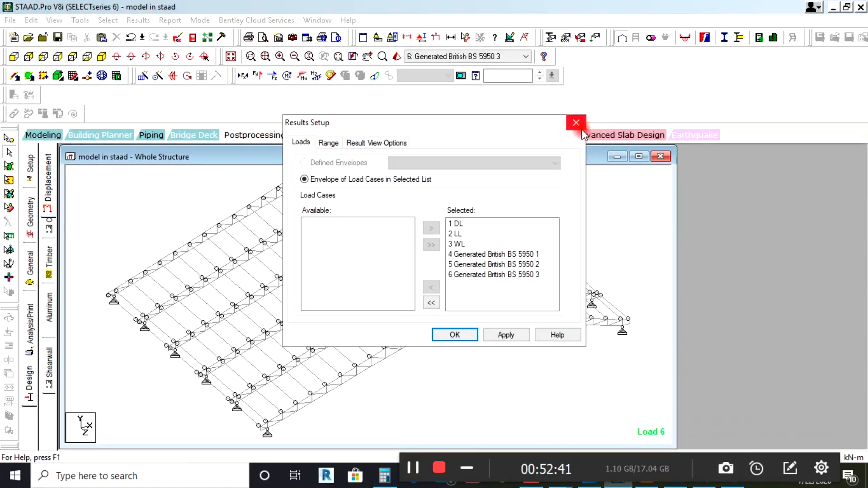
pyautogui.click(569, 126)
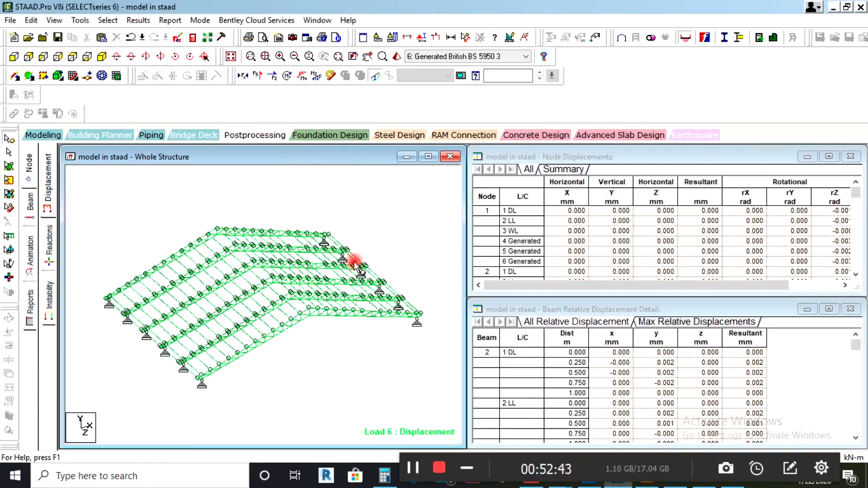
pyautogui.scroll(3, 314, 331)
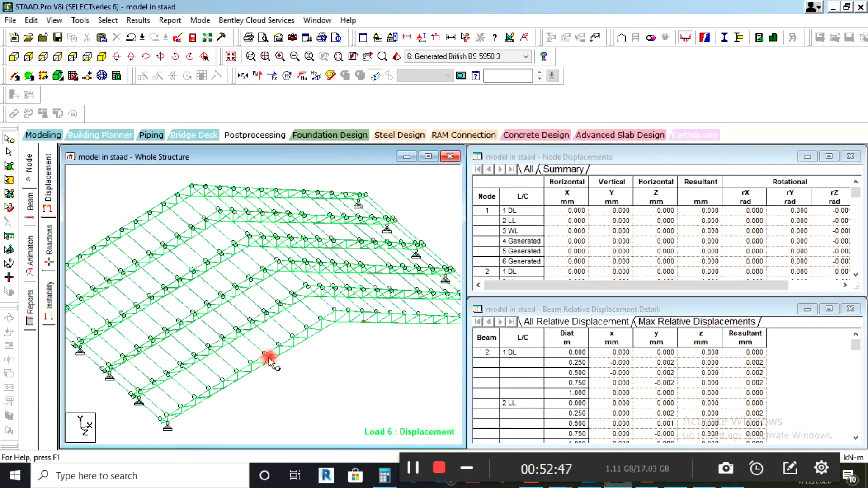
pyautogui.scroll(2, 269, 375)
pyautogui.scroll(1, 264, 362)
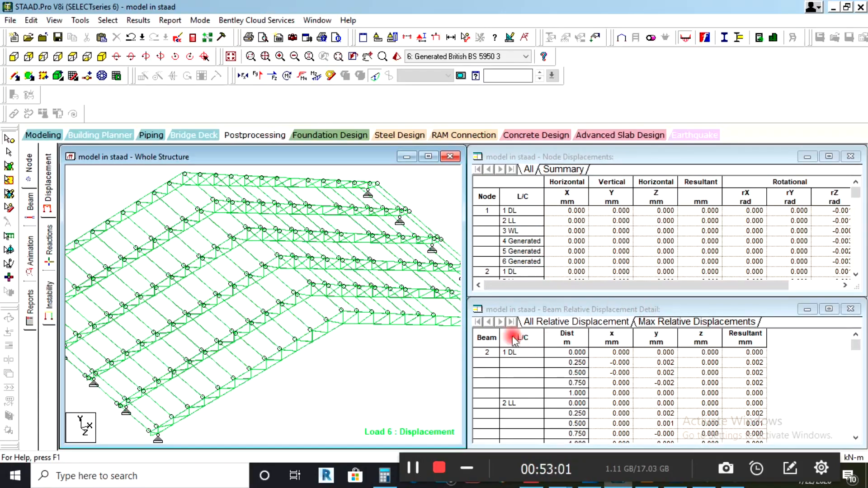
# Browse the beam relative displacement details to compare x, y, z and resultant values of the truss members across the load cases.
pyautogui.moveTo(855, 353)
pyautogui.mouseDown()
pyautogui.moveTo(858, 393)
pyautogui.moveTo(859, 360)
pyautogui.mouseUp()
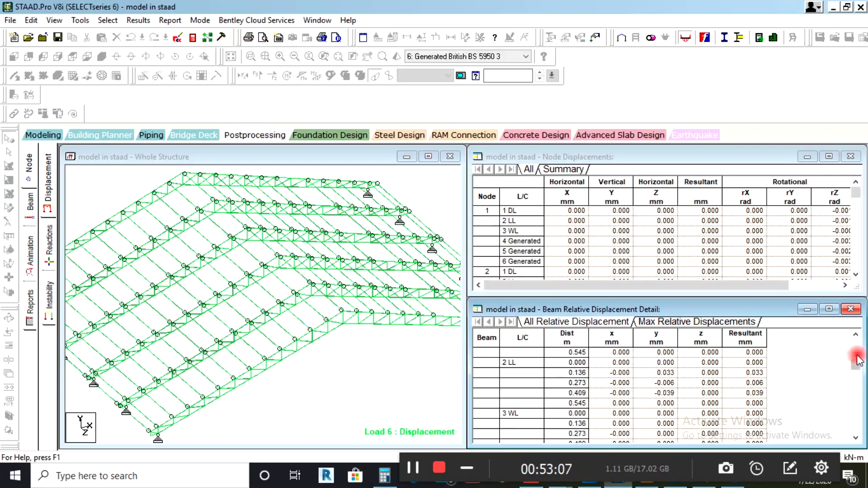
pyautogui.scroll(7, 855, 356)
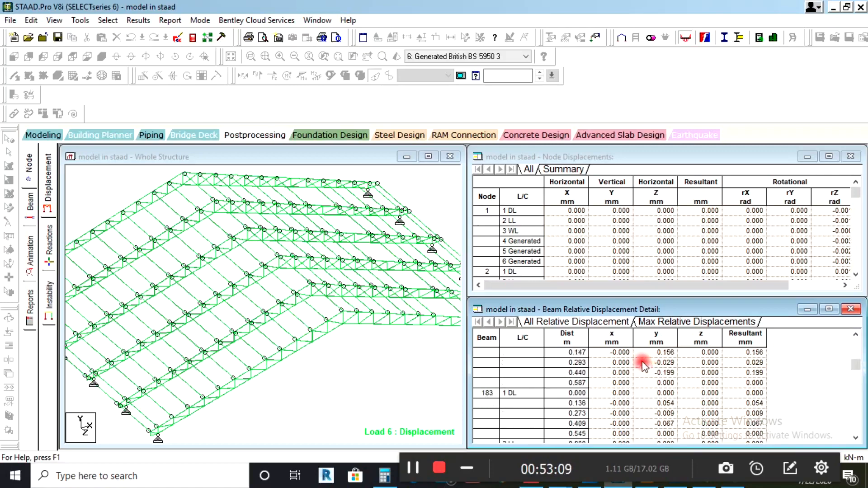
pyautogui.scroll(10, 644, 364)
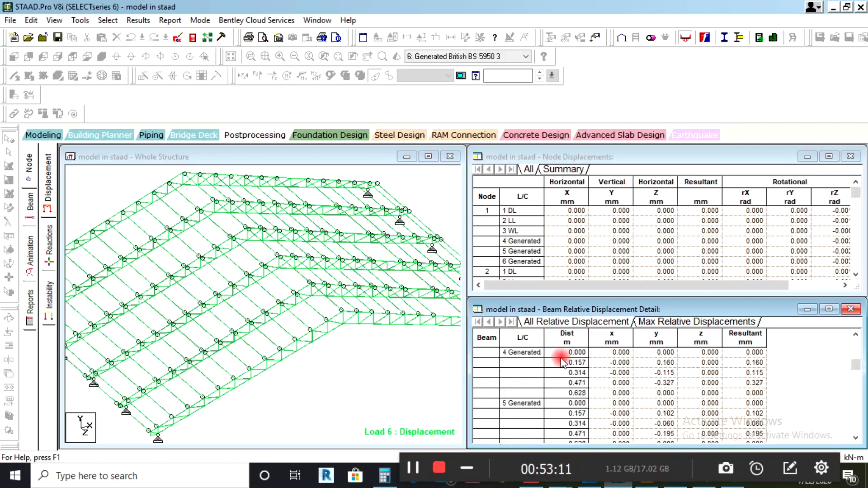
pyautogui.scroll(-5, 545, 360)
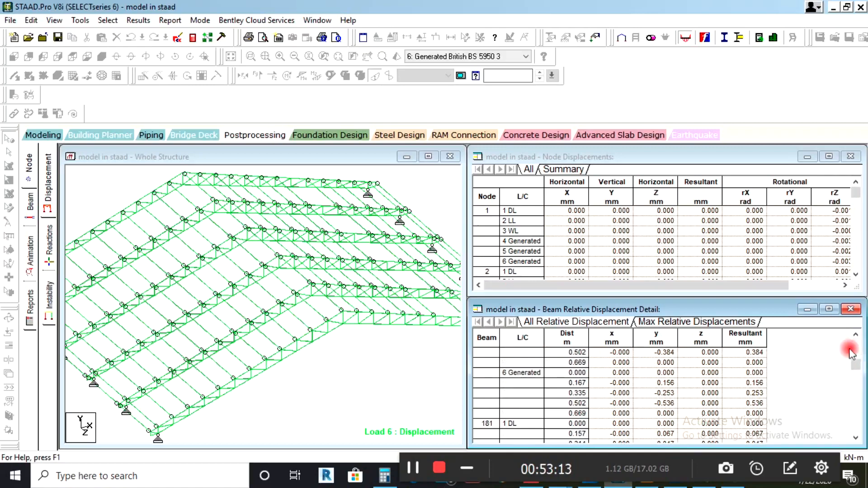
pyautogui.click(856, 334)
pyautogui.moveTo(856, 334); pyautogui.dragTo(856, 335)
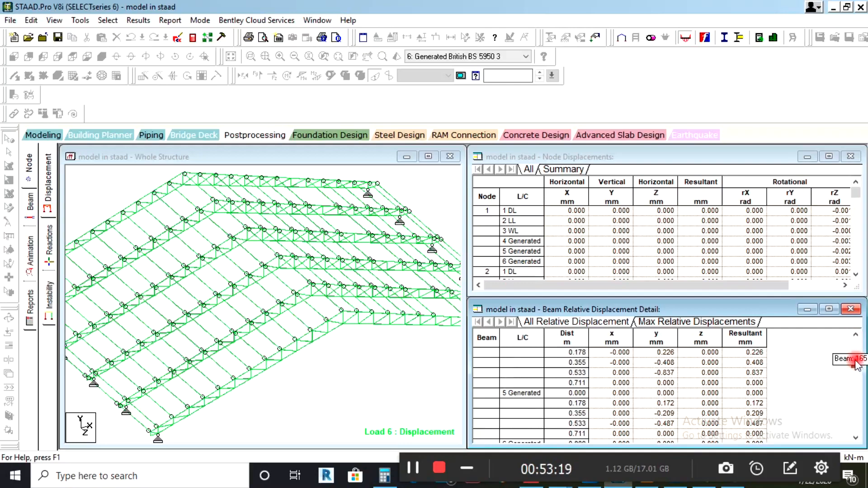
pyautogui.moveTo(858, 364); pyautogui.dragTo(857, 364)
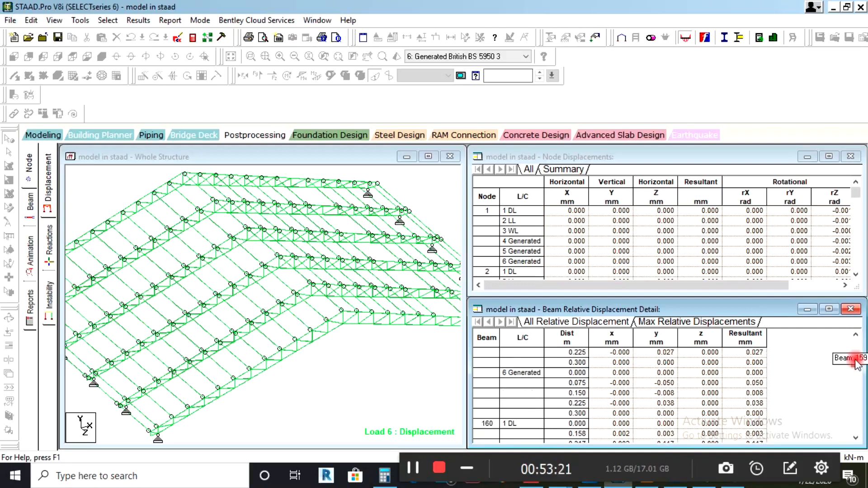
pyautogui.moveTo(855, 359); pyautogui.dragTo(857, 359)
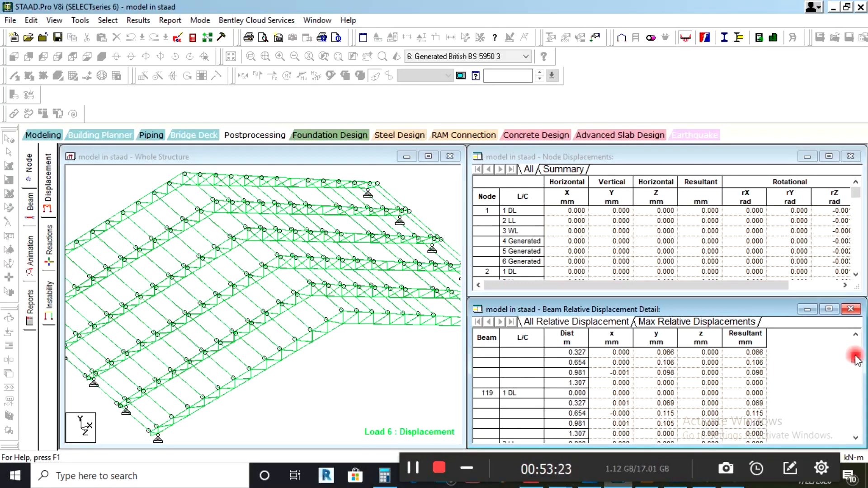
# Find beam 122 in the relative displacement details and select its 1 DL row to highlight the member in the model.
pyautogui.scroll(-9, 703, 361)
pyautogui.scroll(-6, 600, 368)
pyautogui.scroll(-5, 583, 375)
pyautogui.scroll(-4, 517, 383)
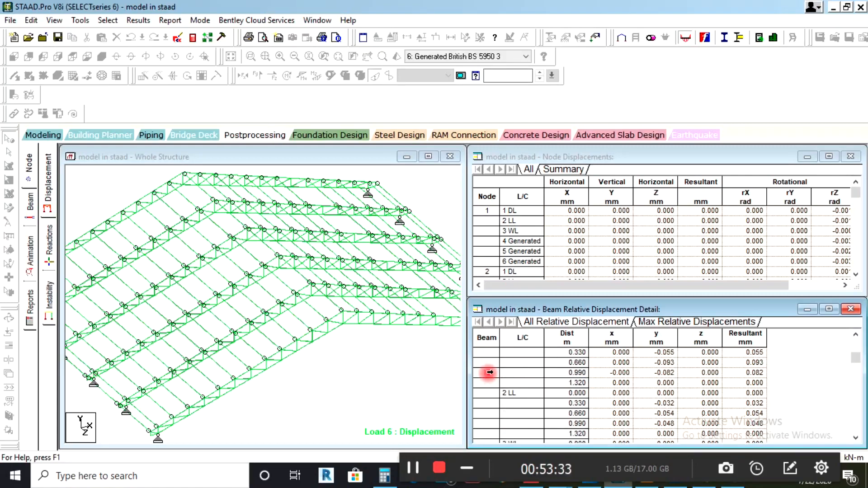
pyautogui.scroll(-5, 490, 372)
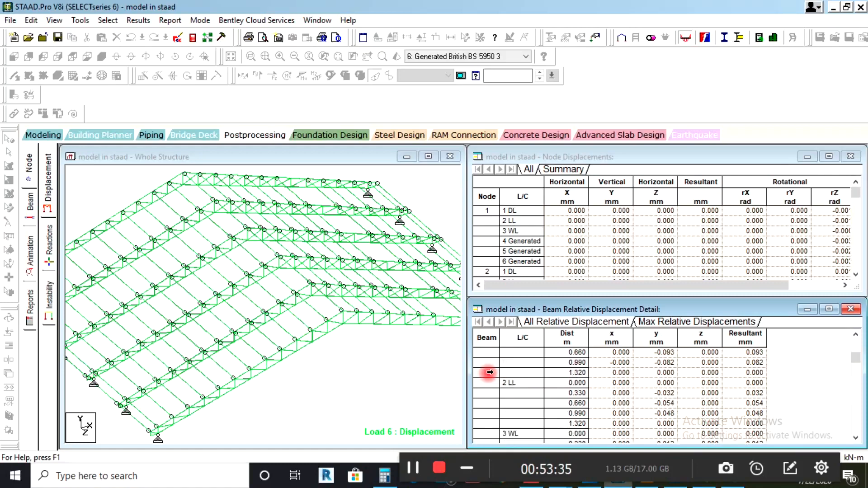
pyautogui.scroll(-4, 490, 372)
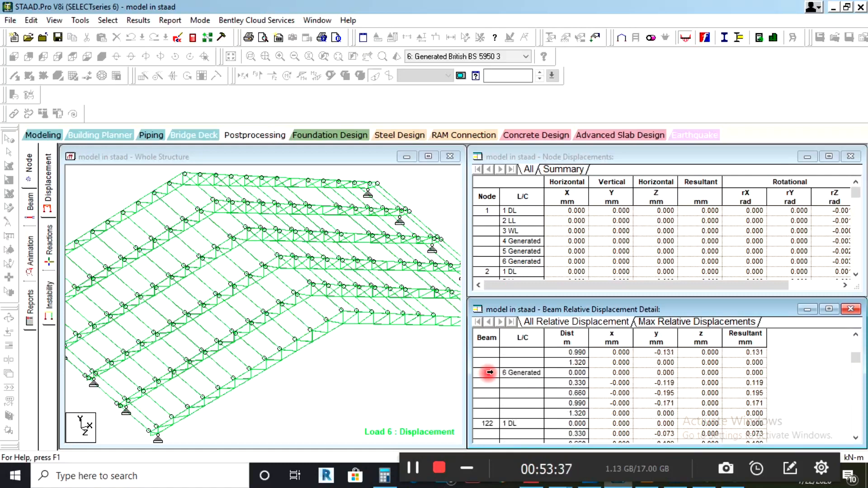
pyautogui.click(490, 393)
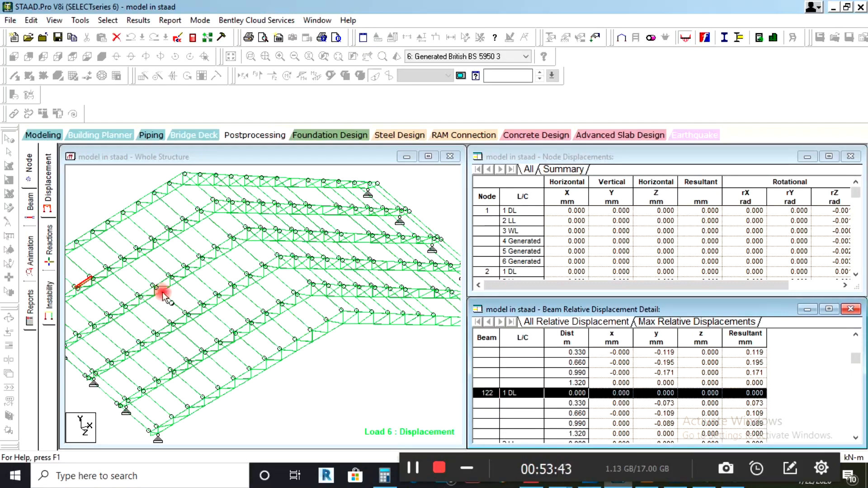
# Locate the highlighted beam 122 in the whole structure view and clear its selection.
pyautogui.scroll(-2, 183, 303)
pyautogui.scroll(1, 113, 285)
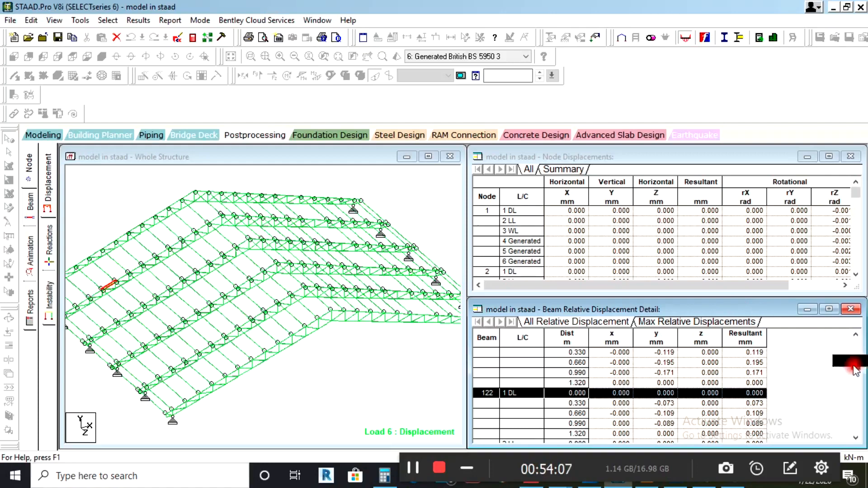
pyautogui.scroll(-5, 856, 367)
pyautogui.scroll(2, 856, 362)
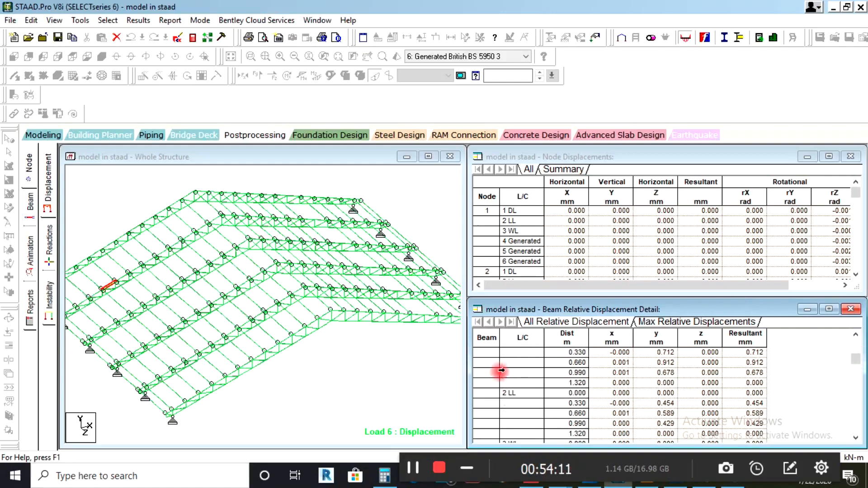
pyautogui.click(111, 284)
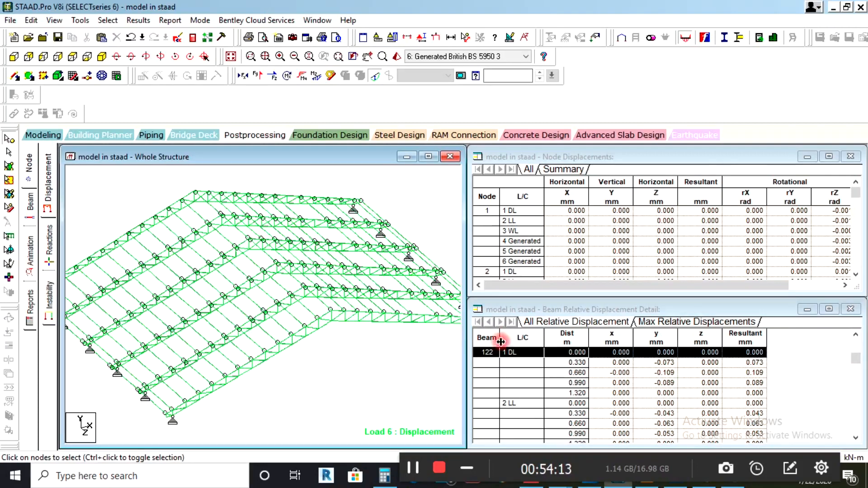
# Examine beam 122's relative displacements along its length from 1 DL through the 6 Generated load case.
pyautogui.scroll(-2, 579, 382)
pyautogui.scroll(-3, 578, 387)
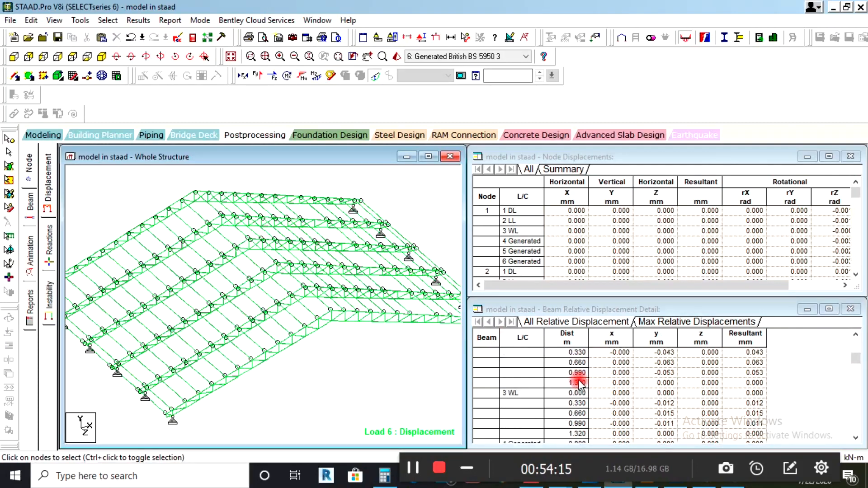
pyautogui.scroll(-2, 571, 398)
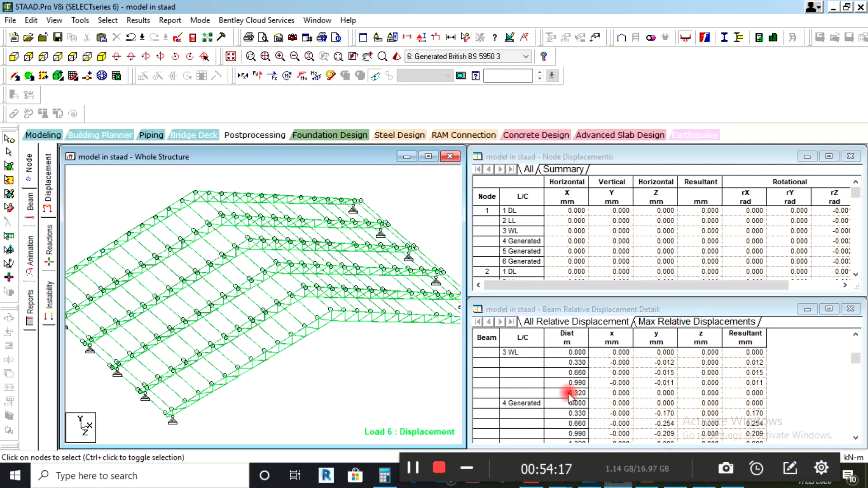
pyautogui.scroll(3, 571, 398)
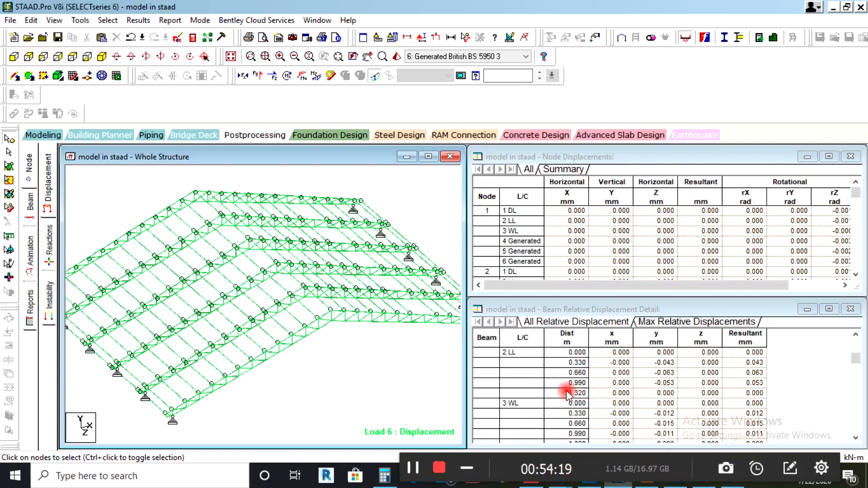
pyautogui.scroll(-1, 529, 392)
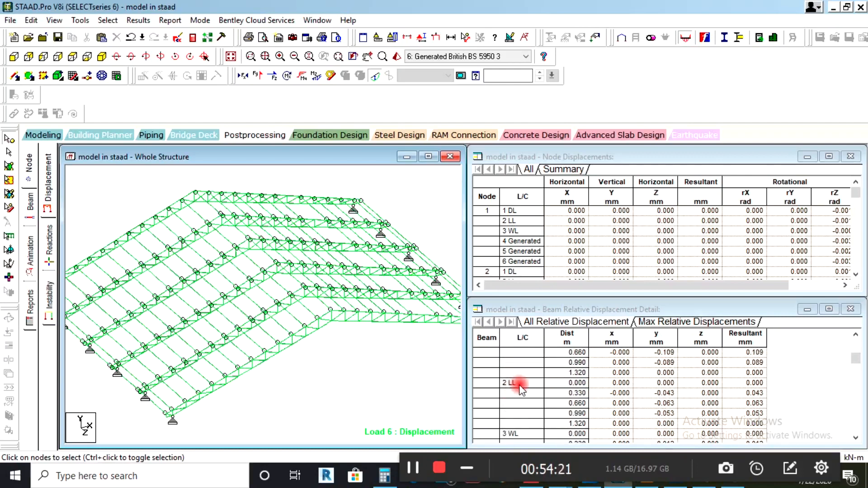
pyautogui.scroll(-5, 522, 390)
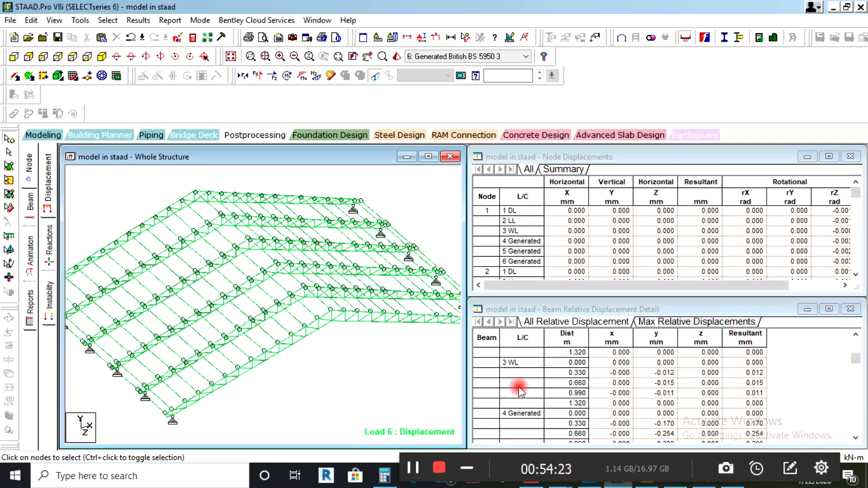
pyautogui.scroll(-4, 522, 384)
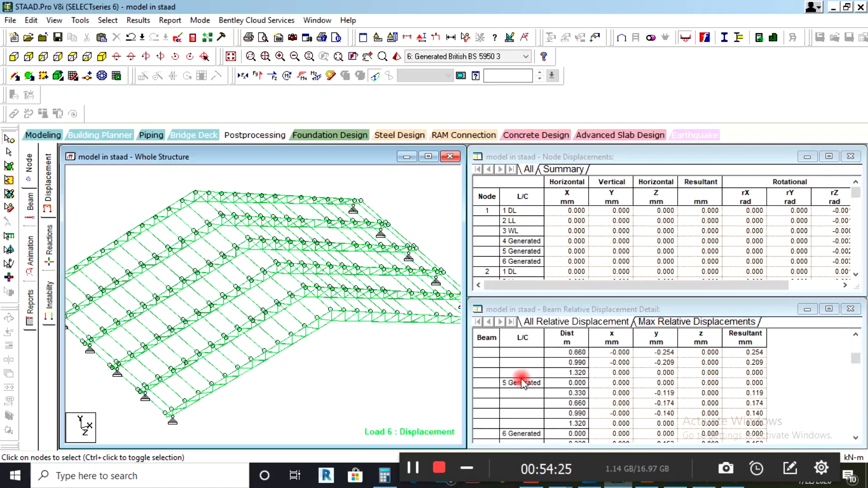
pyautogui.scroll(-2, 524, 382)
pyautogui.scroll(4, 523, 383)
pyautogui.scroll(2, 523, 383)
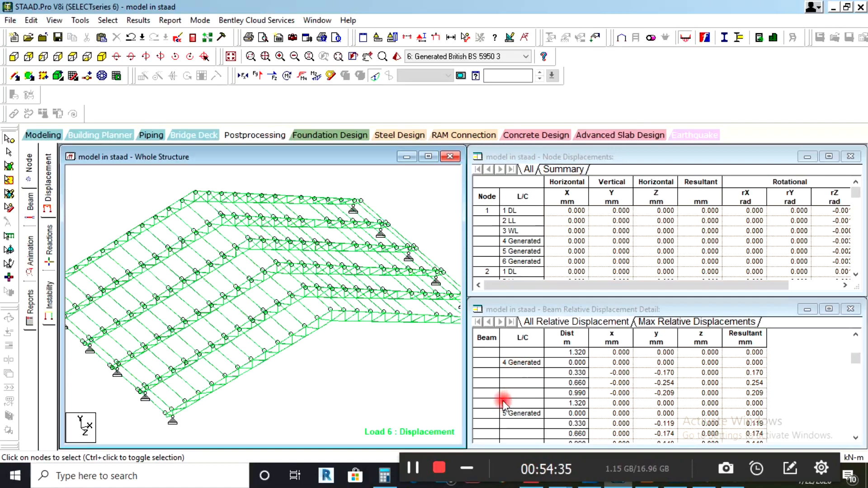
pyautogui.scroll(-3, 503, 402)
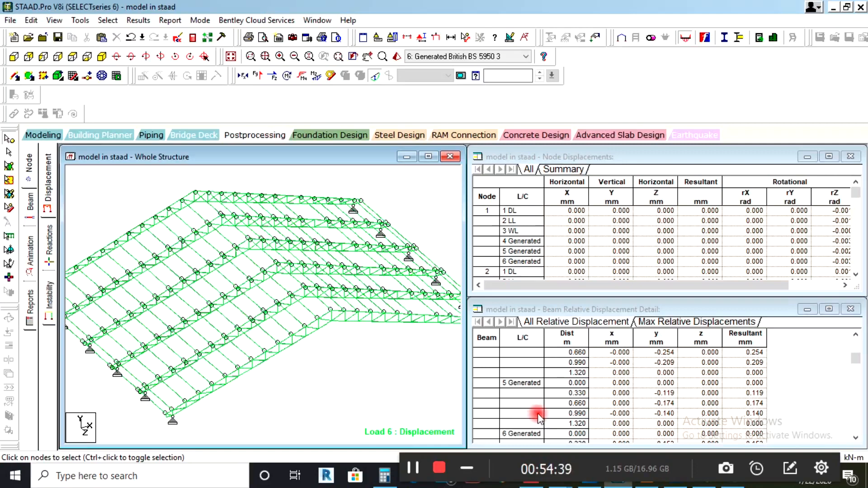
pyautogui.scroll(-4, 536, 419)
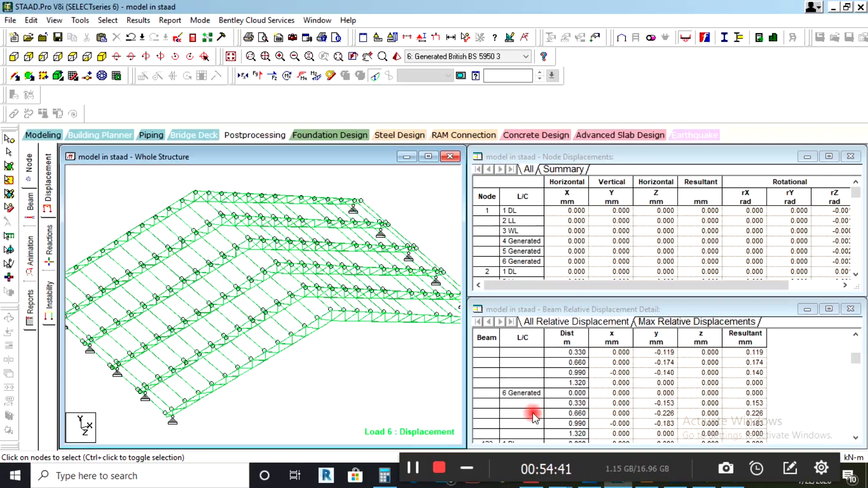
pyautogui.scroll(-2, 534, 411)
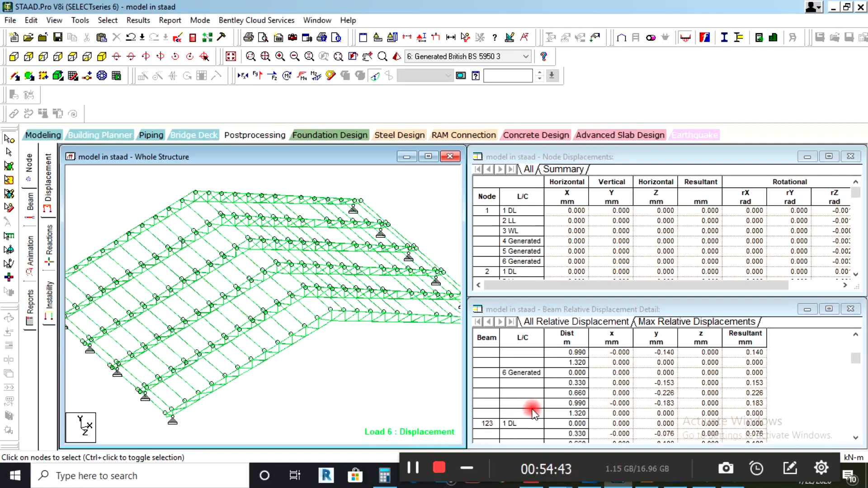
# Recheck beam 122's displacements from its 1 DL rows, comparing the dead, live and wind cases with the generated combinations.
pyautogui.scroll(-15, 535, 411)
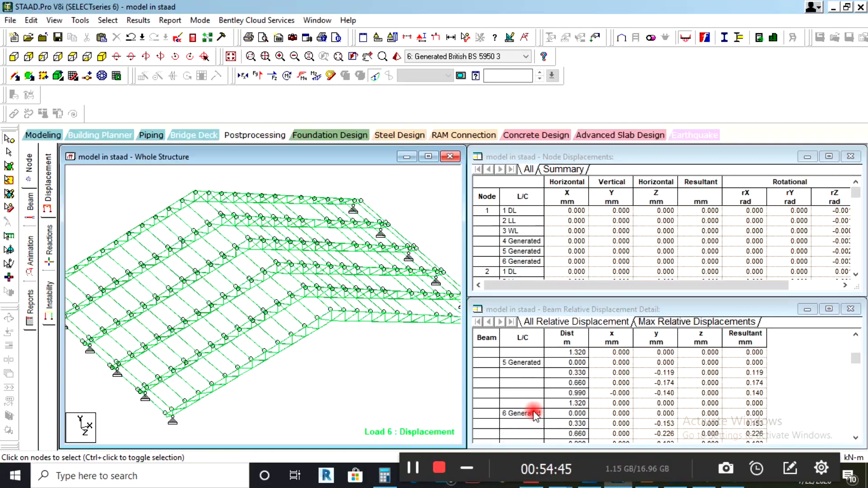
pyautogui.scroll(5, 534, 408)
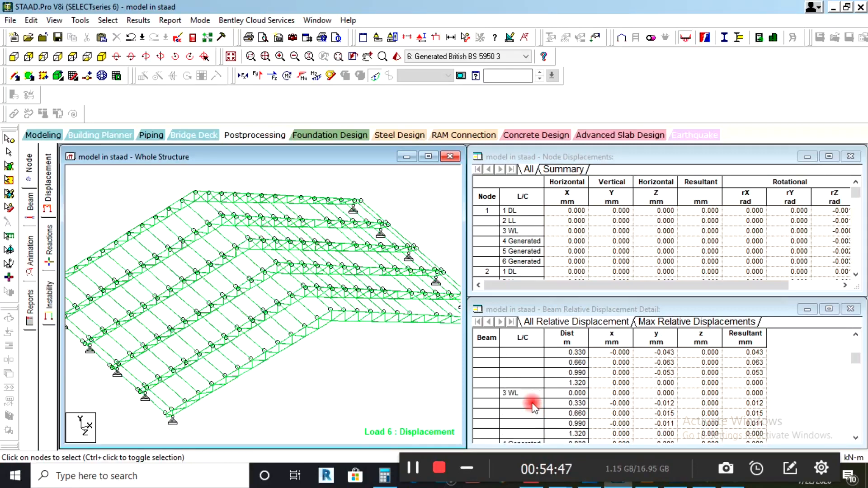
pyautogui.scroll(2, 524, 406)
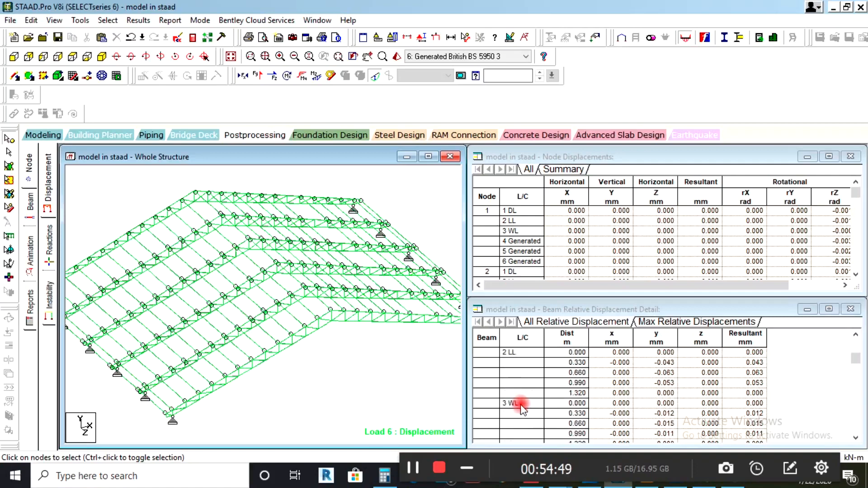
pyautogui.scroll(-8, 524, 404)
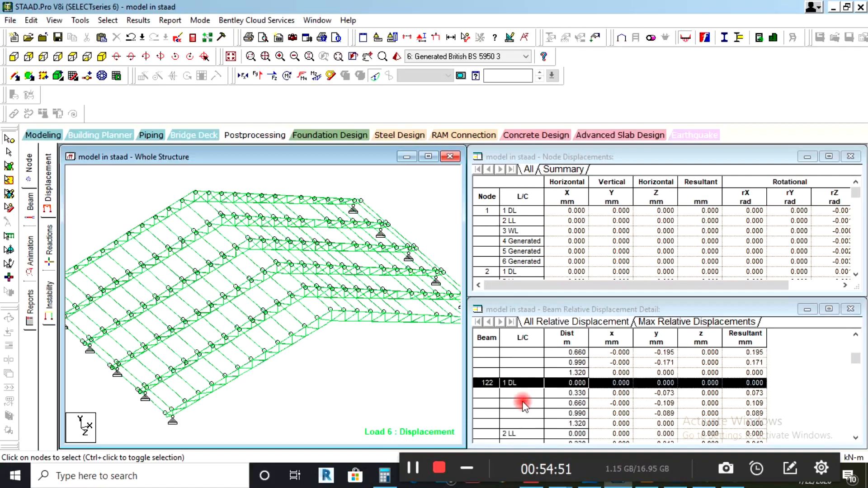
pyautogui.scroll(-6, 523, 402)
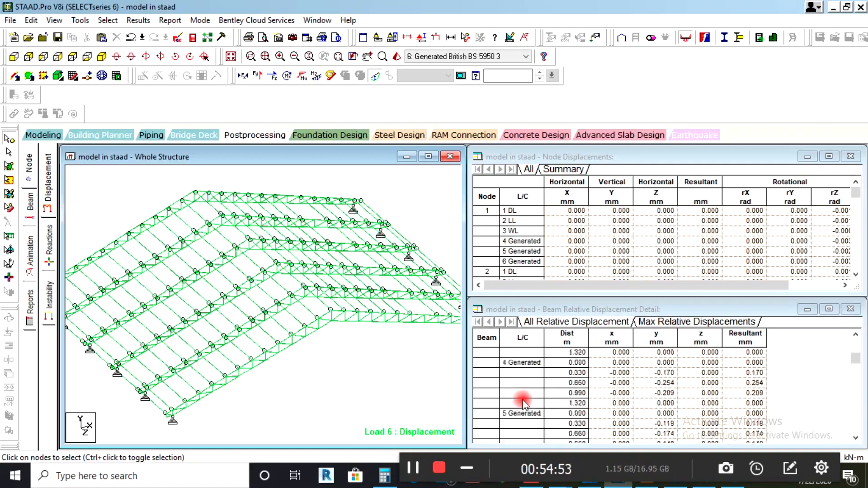
pyautogui.scroll(3, 525, 404)
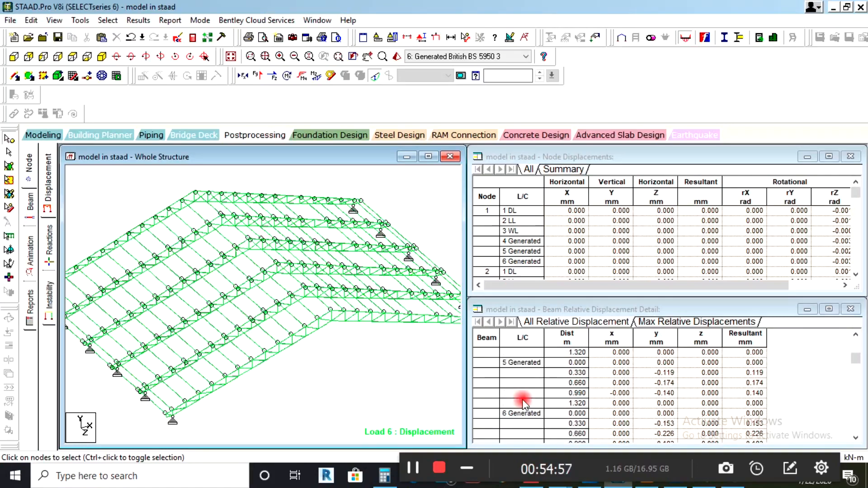
pyautogui.scroll(1, 511, 376)
pyautogui.scroll(3, 511, 374)
pyautogui.scroll(-4, 554, 383)
pyautogui.scroll(-3, 556, 387)
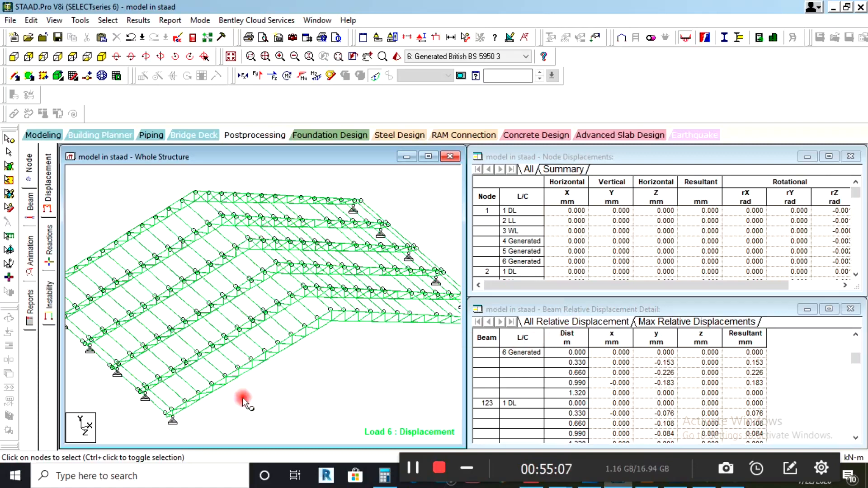
# Display the support reactions of the whole structure for Load 4 and view the model from the front.
pyautogui.click(413, 472)
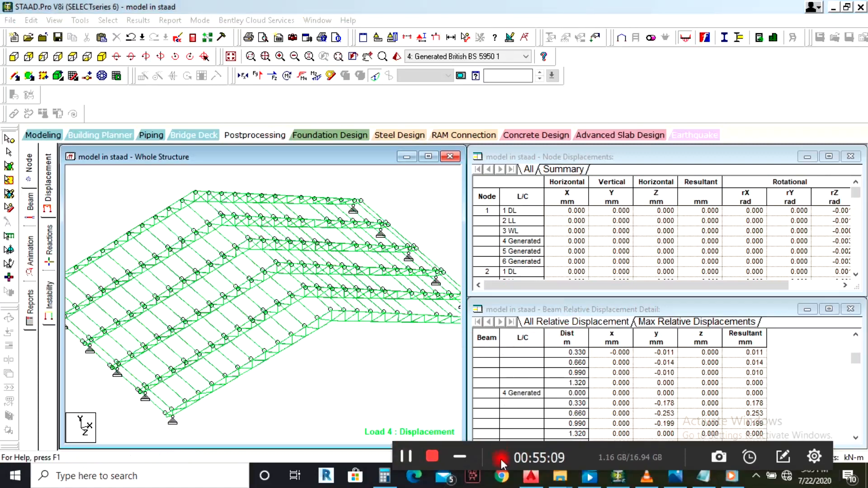
pyautogui.click(49, 251)
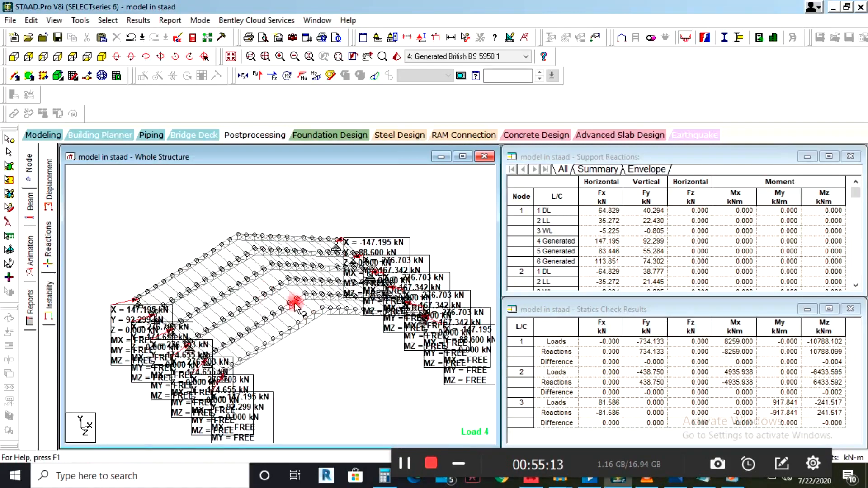
pyautogui.scroll(-1, 295, 303)
pyautogui.scroll(2, 115, 330)
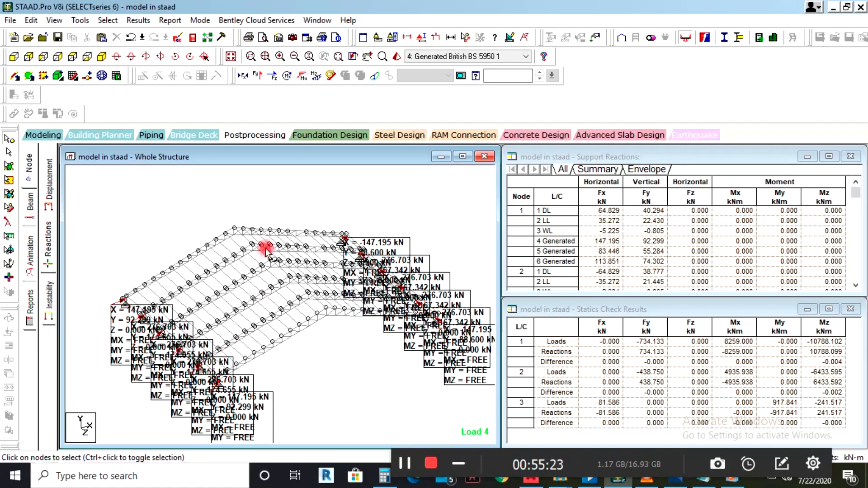
pyautogui.click(14, 57)
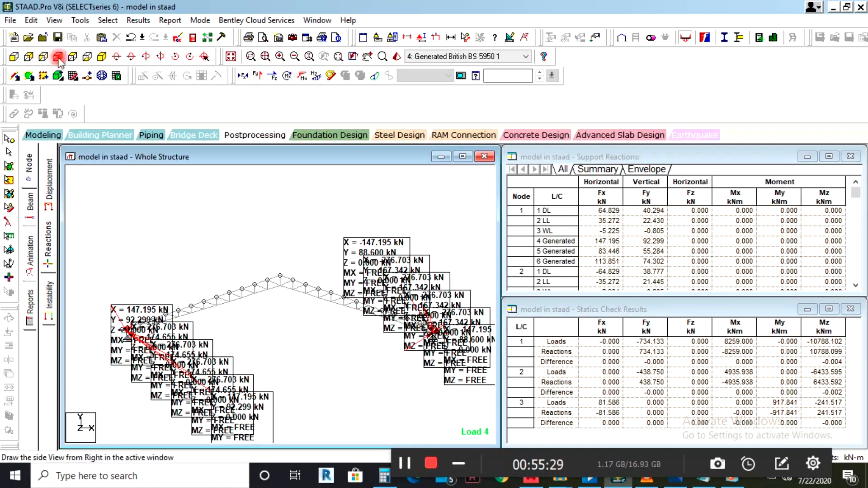
# View the support reactions on the whole structure in plan and from the side, returning to the front view.
pyautogui.click(87, 58)
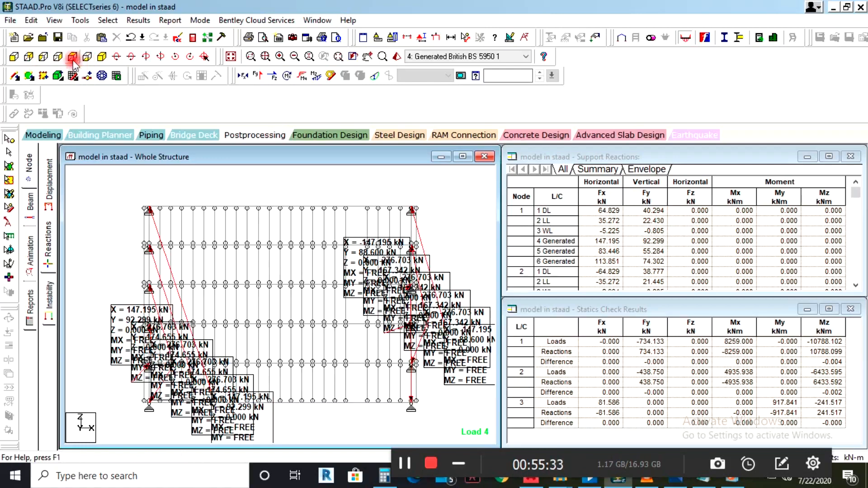
pyautogui.click(44, 57)
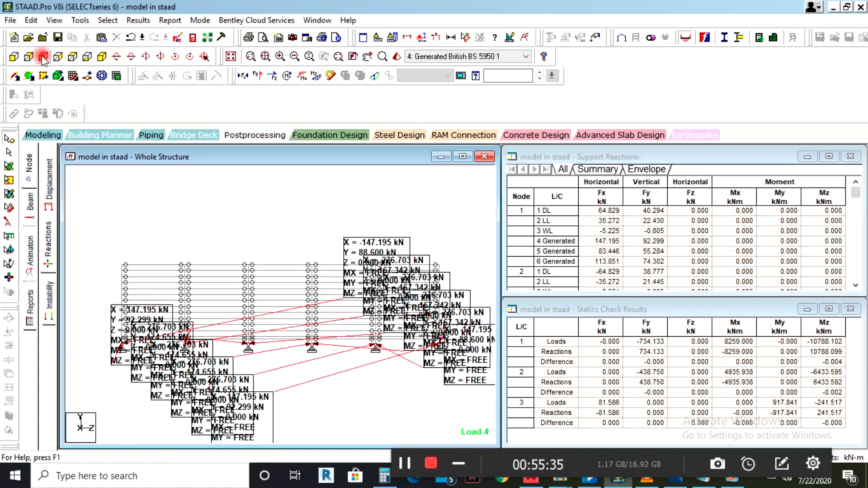
pyautogui.click(13, 57)
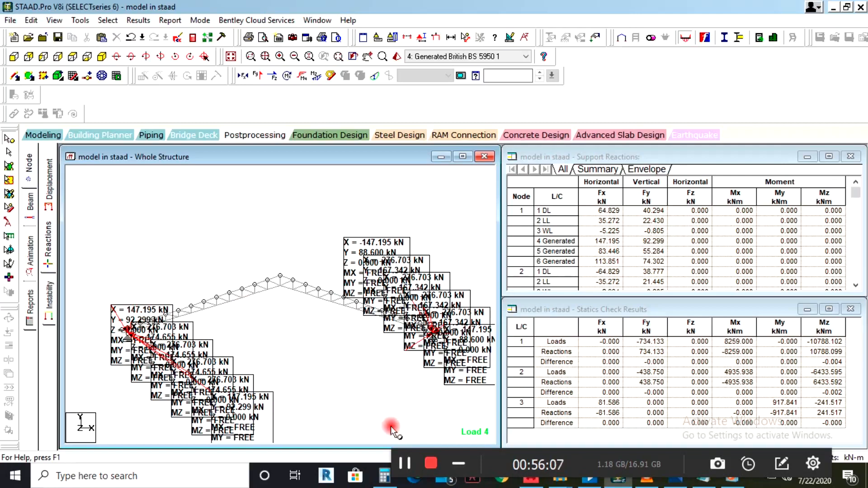
pyautogui.click(401, 464)
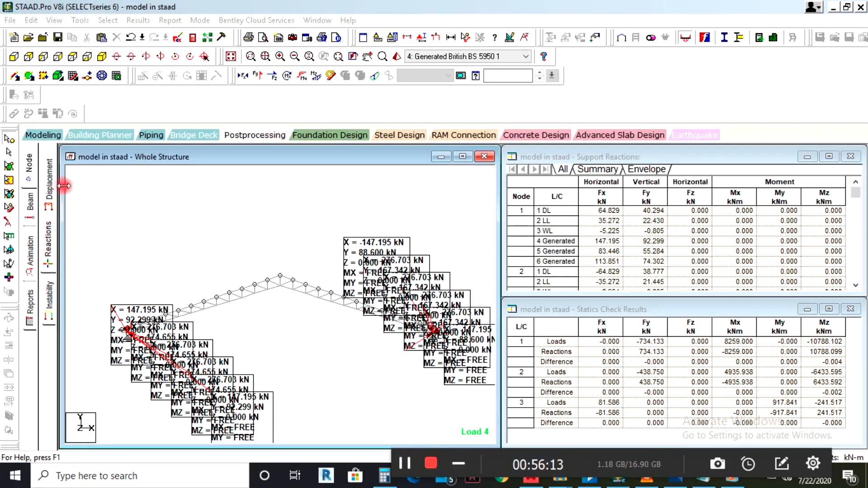
# Check the node displacements, then compare the support reactions for the generated British BS 5950 load cases 5, 6 and 4.
pyautogui.click(48, 181)
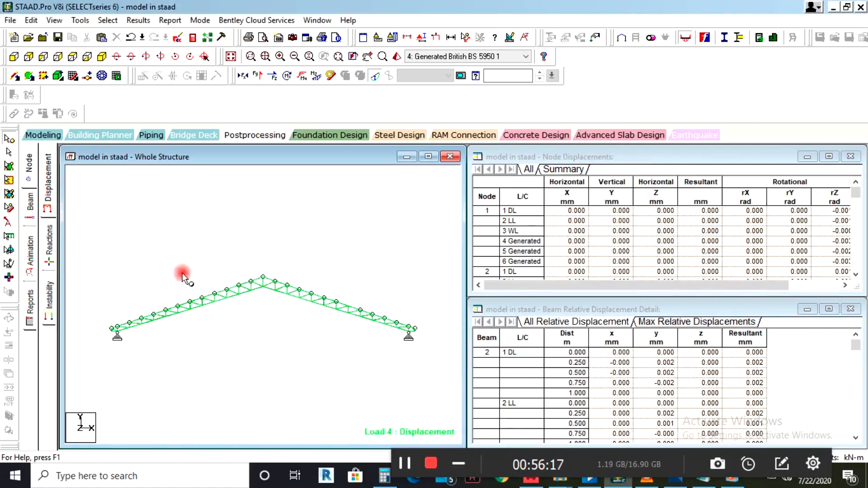
pyautogui.click(50, 248)
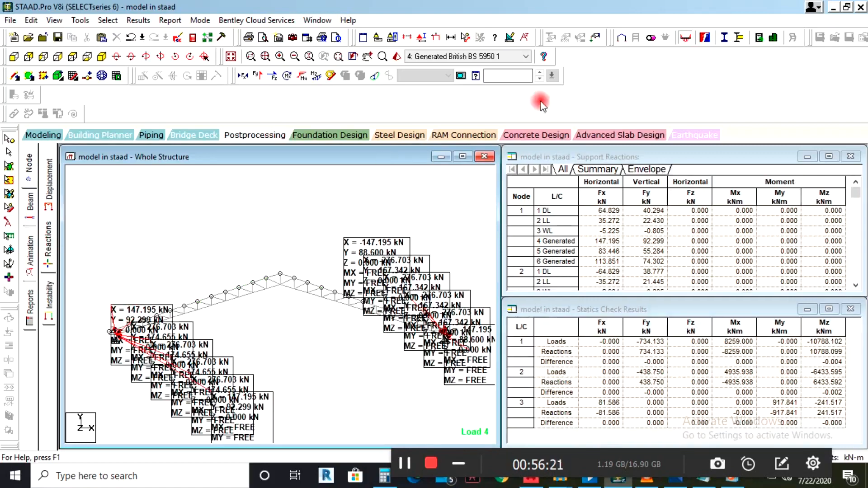
pyautogui.click(468, 55)
pyautogui.click(460, 105)
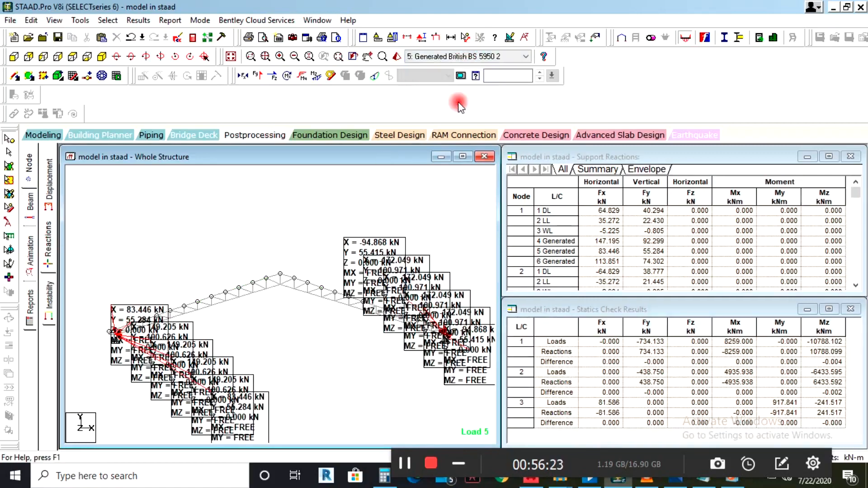
pyautogui.click(470, 56)
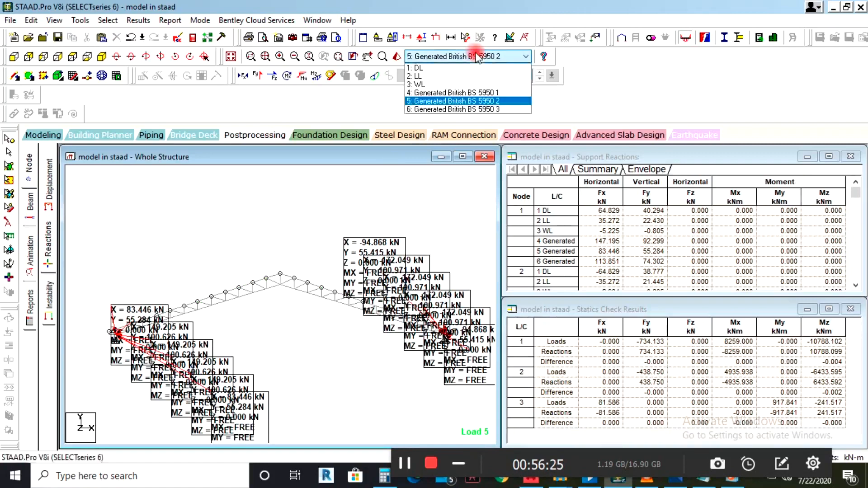
pyautogui.click(467, 109)
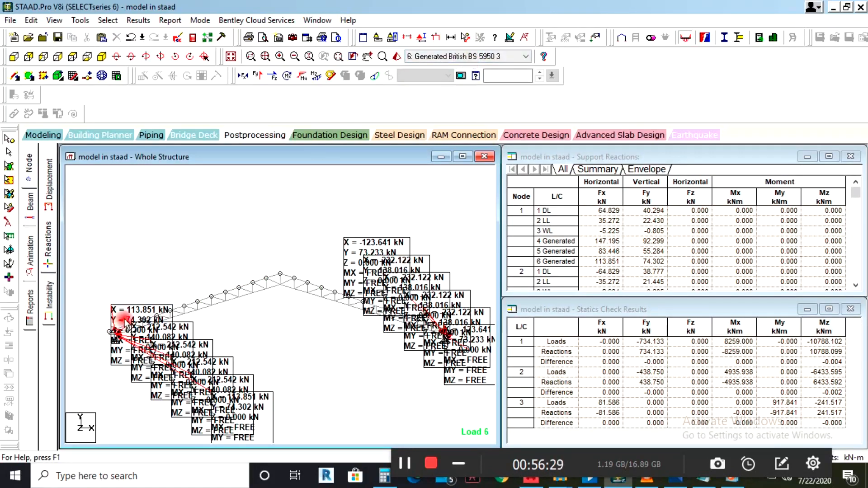
pyautogui.click(477, 54)
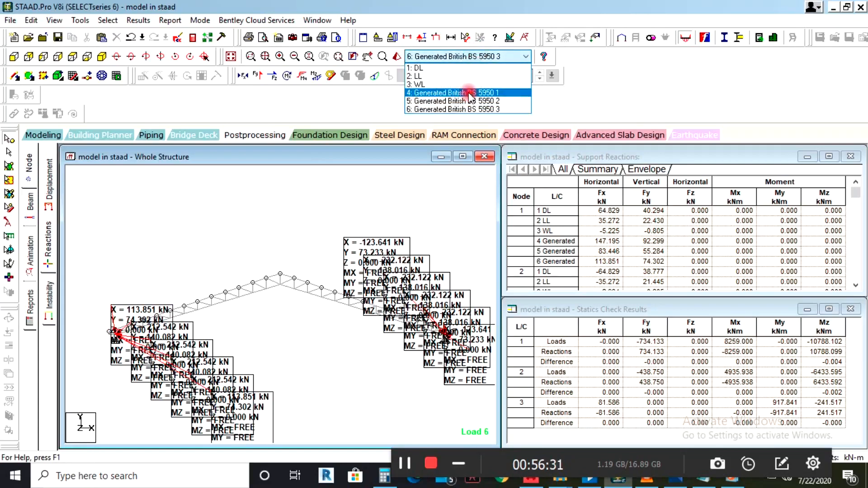
pyautogui.click(470, 93)
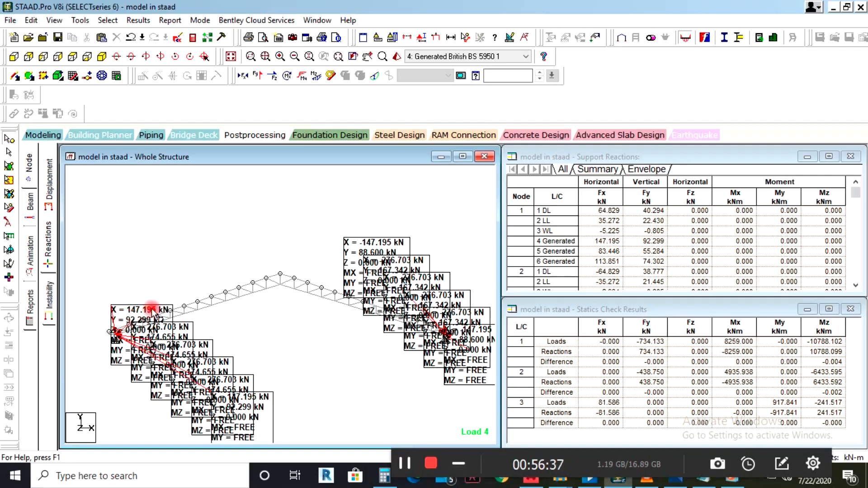
# Compare the support reactions for load cases 1 DL, 2 LL and 3 WL, ending with 4: Generated British BS 5950 1.
pyautogui.click(465, 56)
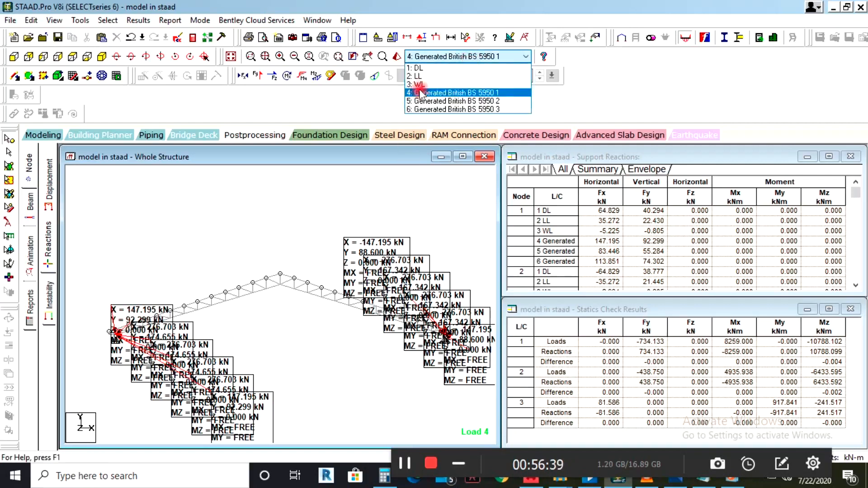
pyautogui.click(437, 68)
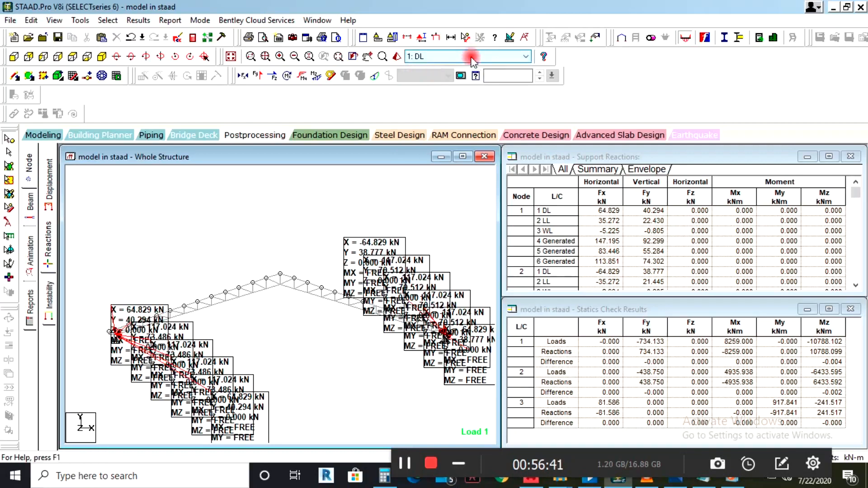
pyautogui.click(468, 56)
pyautogui.click(440, 75)
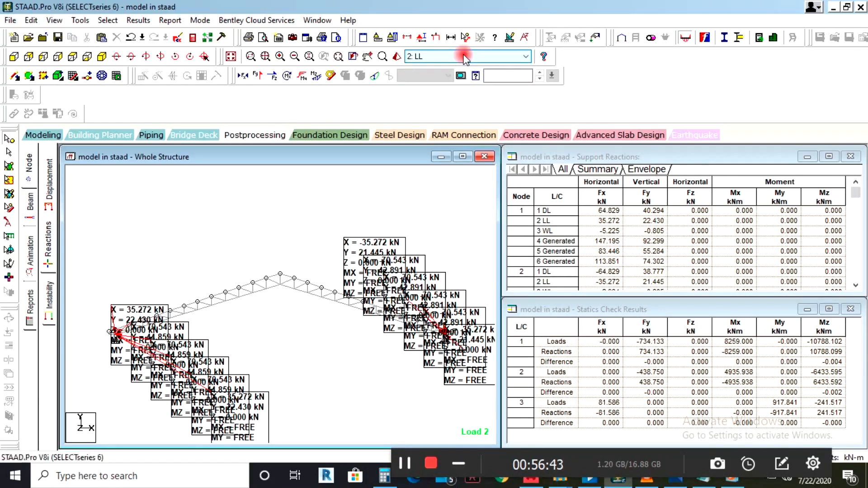
pyautogui.click(466, 56)
pyautogui.click(437, 80)
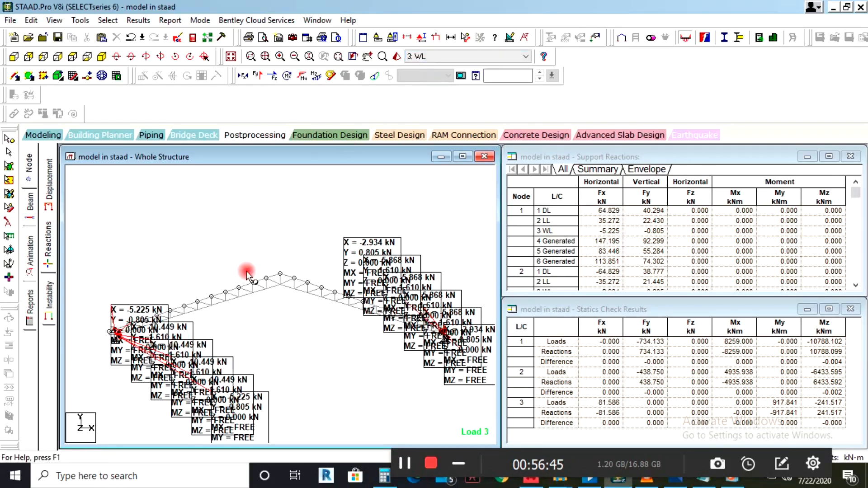
pyautogui.click(473, 58)
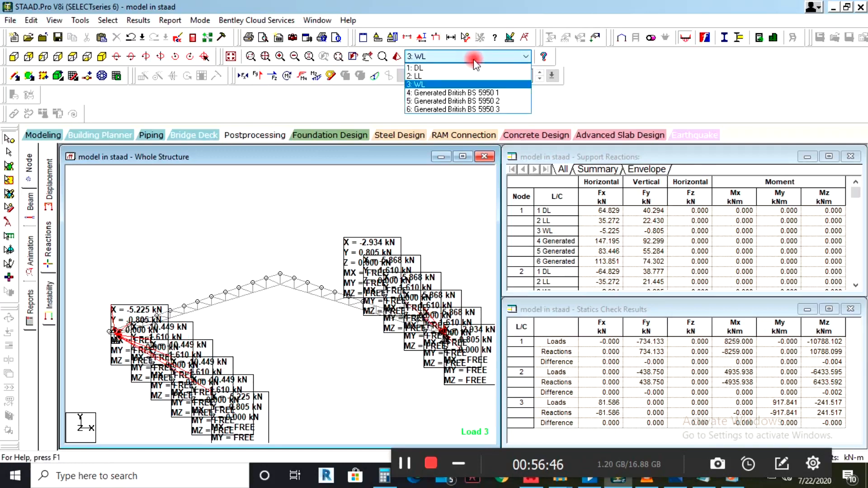
pyautogui.click(443, 93)
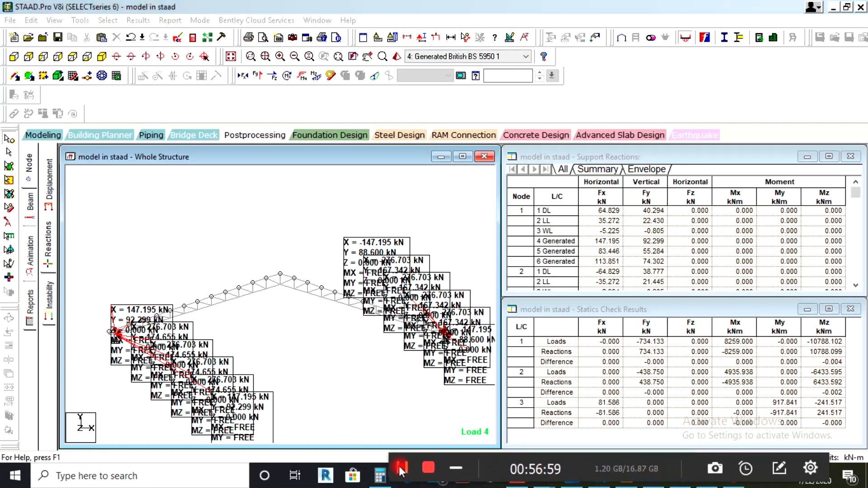
# Highlight load case 1's Reactions row in the statics check results.
pyautogui.scroll(1, 115, 306)
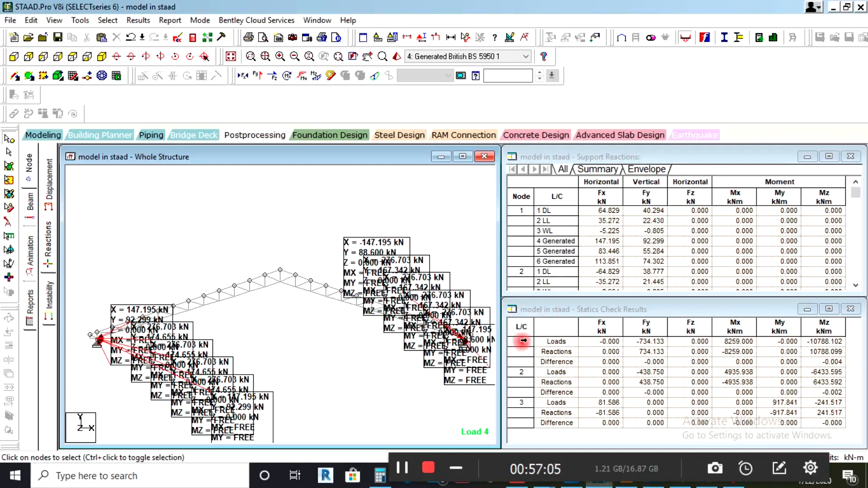
pyautogui.click(523, 351)
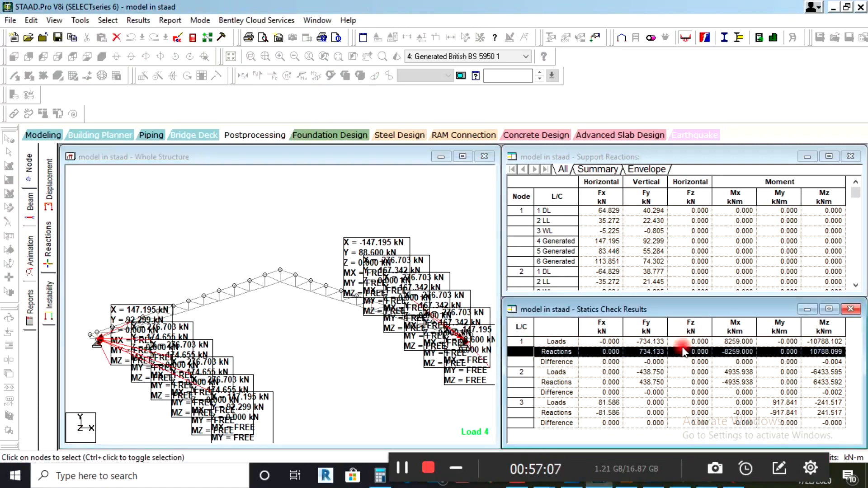
# Display the beam force results and look through the force detail table to beam 755 and back to beam 150.
pyautogui.click(30, 206)
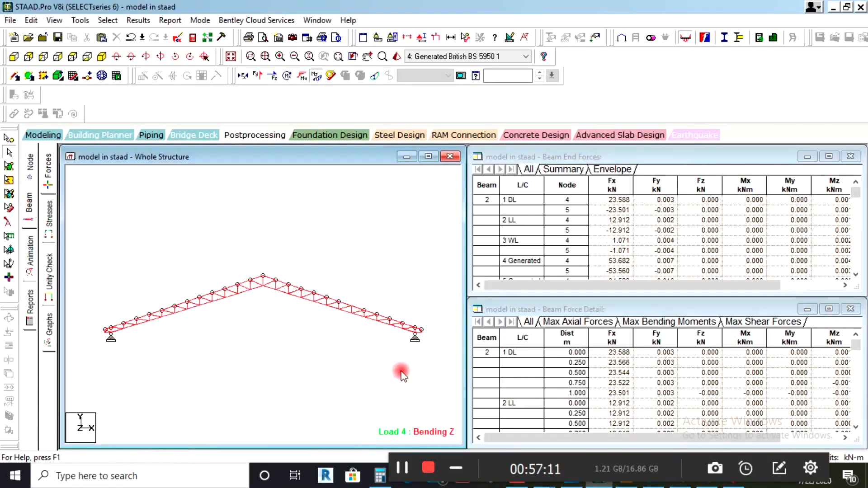
pyautogui.scroll(-8, 488, 355)
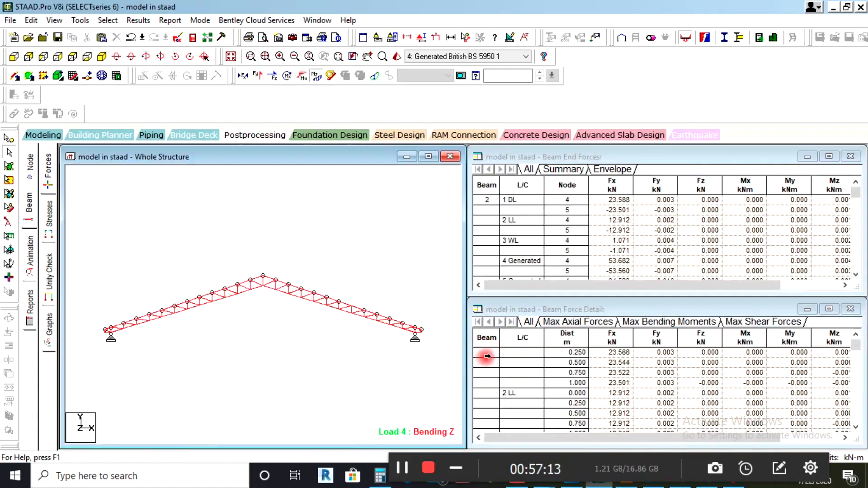
pyautogui.scroll(-2, 491, 365)
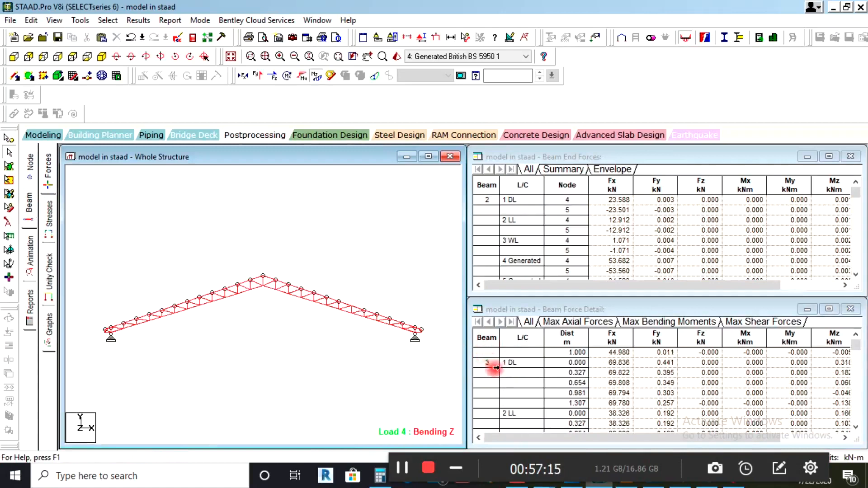
pyautogui.moveTo(859, 351); pyautogui.dragTo(860, 413)
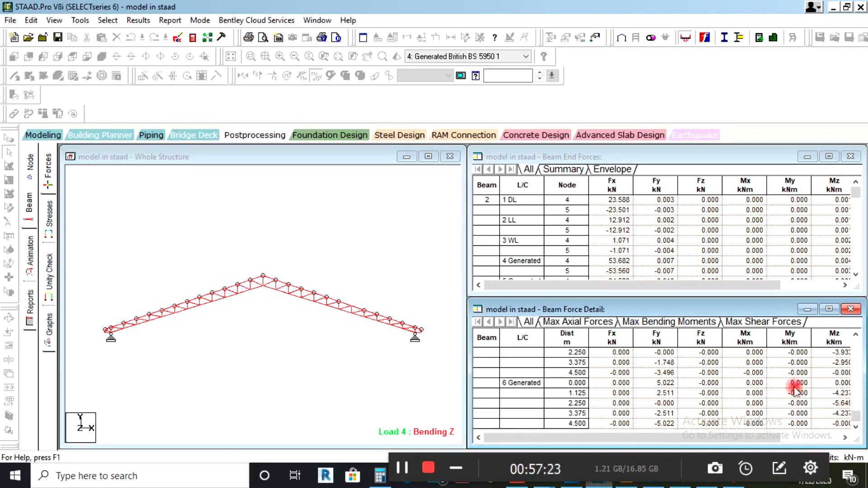
pyautogui.moveTo(857, 417); pyautogui.dragTo(859, 414)
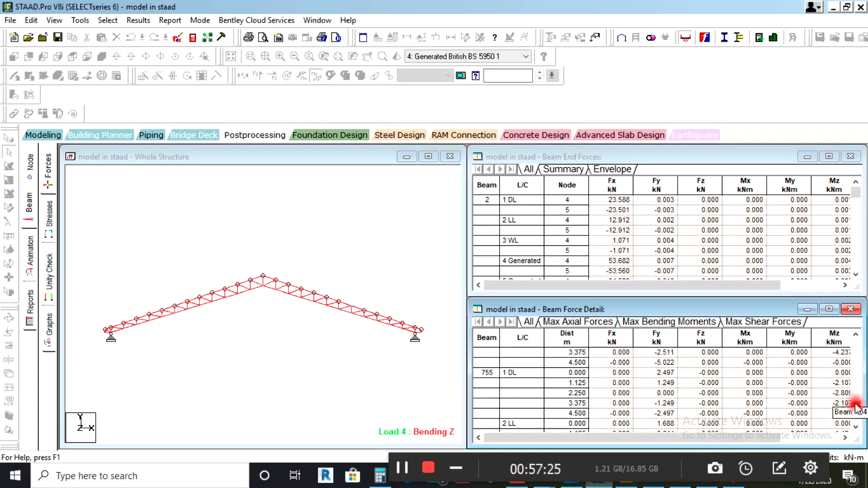
pyautogui.moveTo(858, 365); pyautogui.dragTo(859, 390)
pyautogui.scroll(-3, 611, 392)
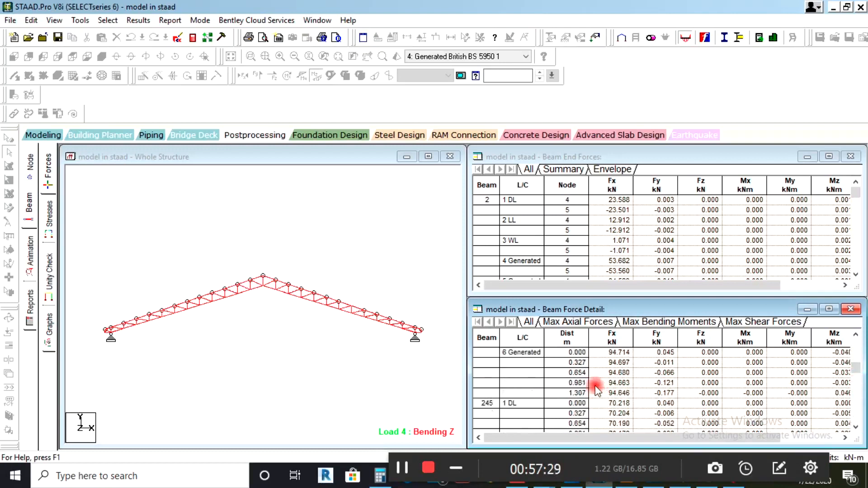
pyautogui.scroll(1, 615, 371)
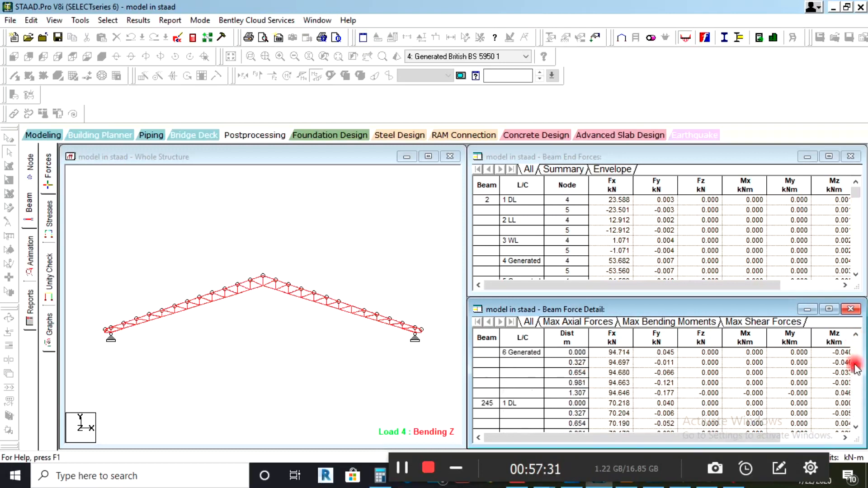
pyautogui.moveTo(858, 357); pyautogui.dragTo(798, 354)
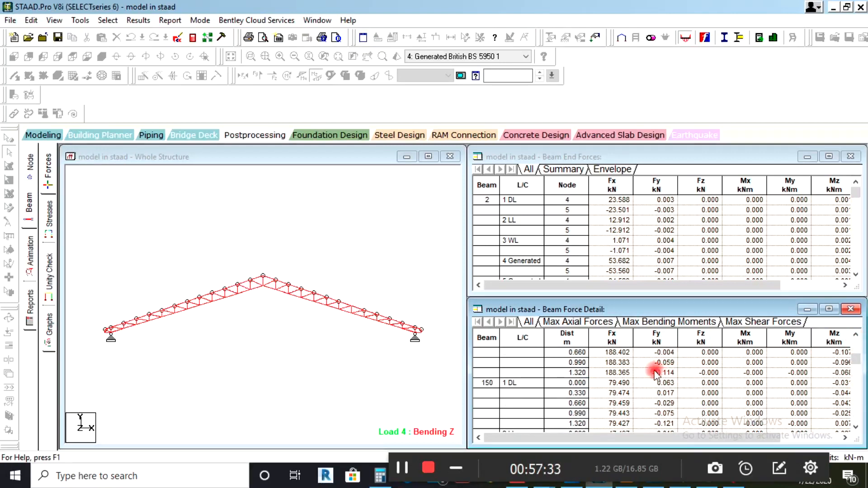
# Search back through the beam force detail table to beam 123, examining the forces for the basic and generated load cases.
pyautogui.moveTo(859, 359); pyautogui.dragTo(859, 360)
pyautogui.scroll(-3, 634, 368)
pyautogui.scroll(8, 622, 356)
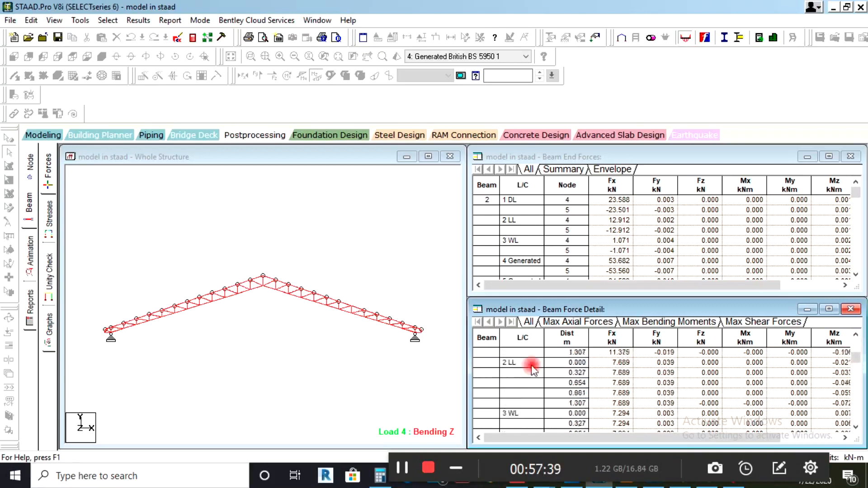
pyautogui.scroll(-4, 651, 358)
pyautogui.scroll(-8, 647, 359)
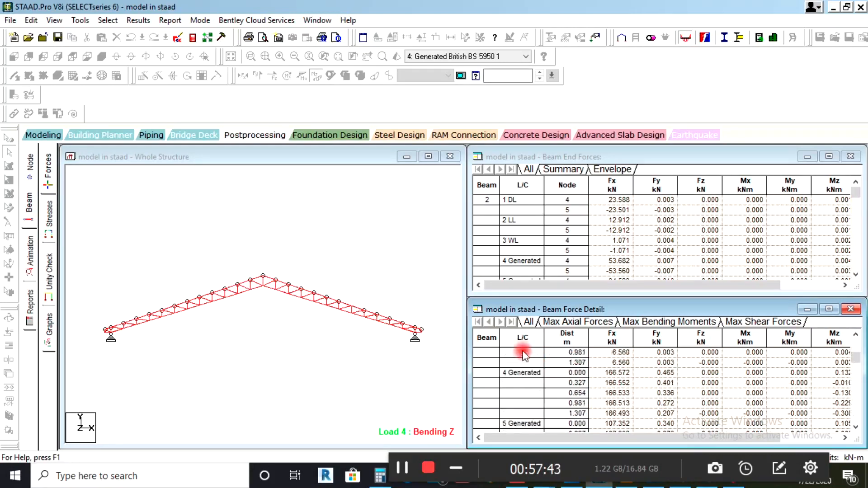
pyautogui.scroll(10, 534, 390)
pyautogui.scroll(-7, 534, 390)
pyautogui.scroll(15, 534, 390)
pyautogui.scroll(10, 534, 390)
pyautogui.scroll(10, 534, 390)
pyautogui.scroll(10, 534, 390)
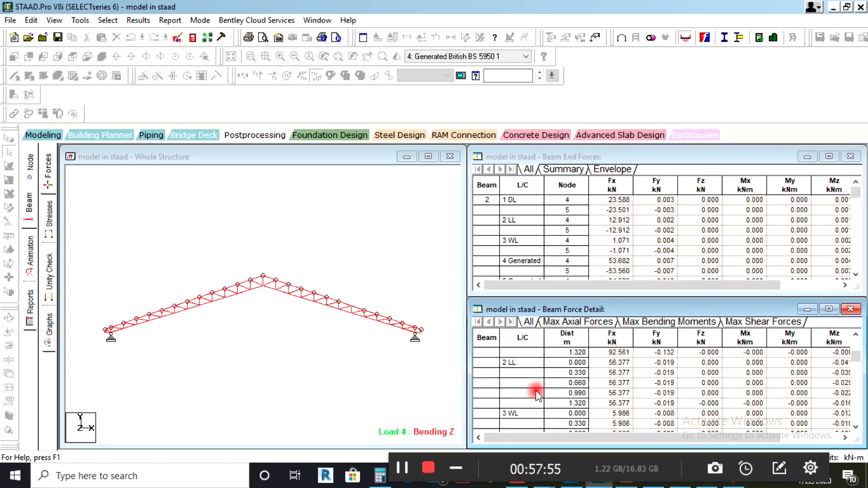
pyautogui.scroll(10, 537, 395)
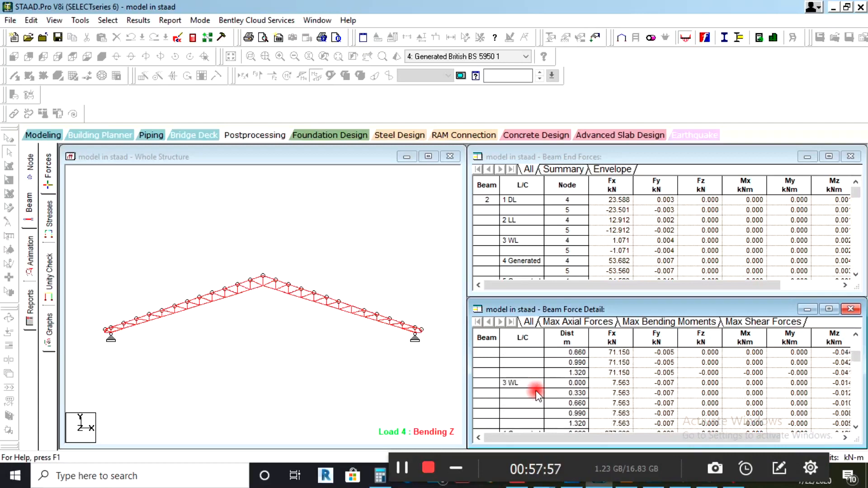
pyautogui.scroll(10, 537, 394)
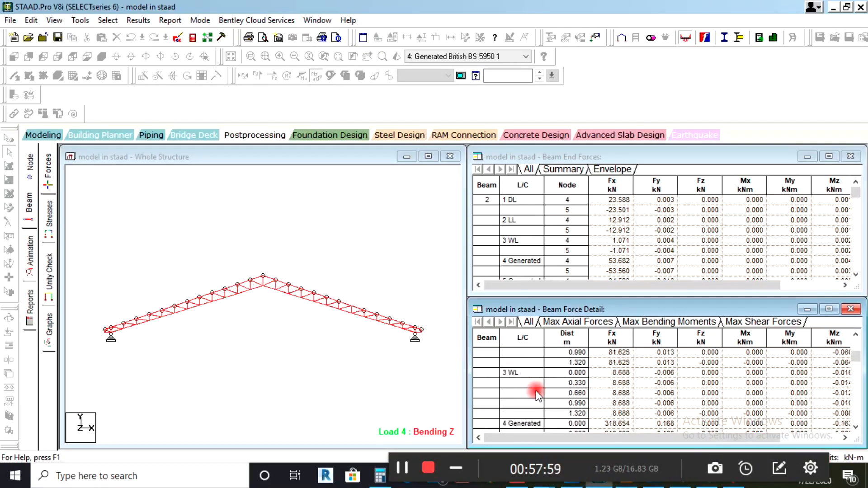
pyautogui.scroll(5, 537, 394)
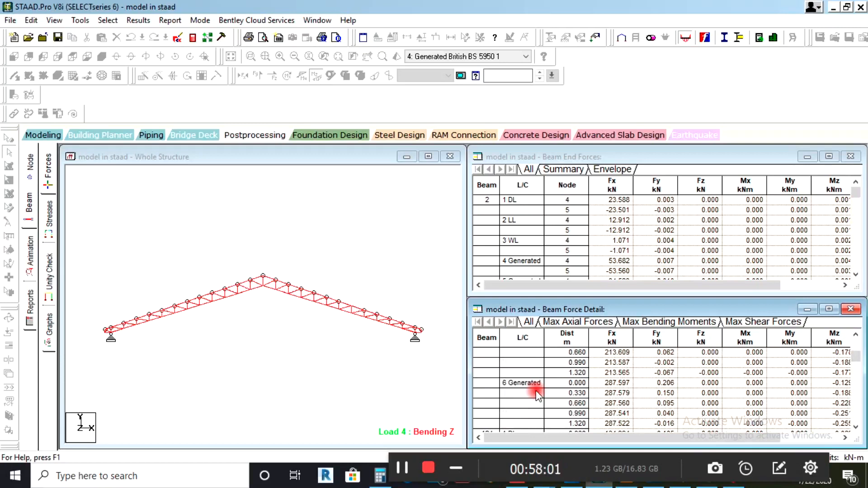
pyautogui.scroll(10, 537, 395)
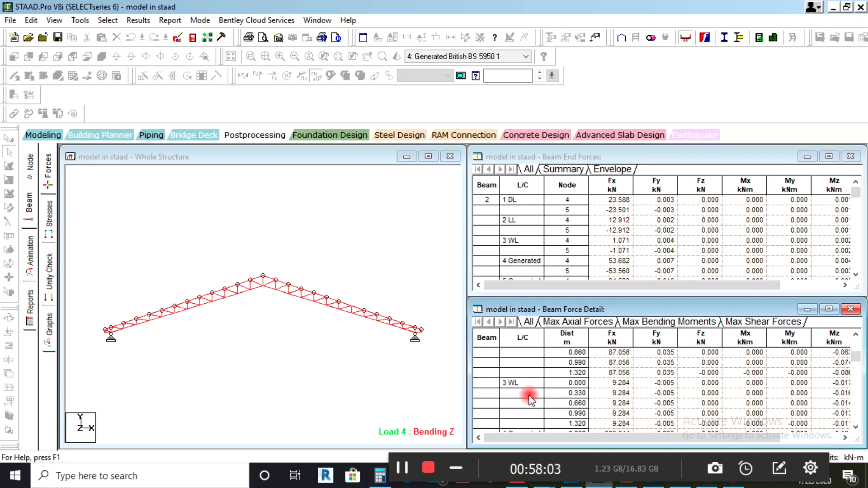
pyautogui.scroll(1, 532, 400)
pyautogui.scroll(4, 529, 397)
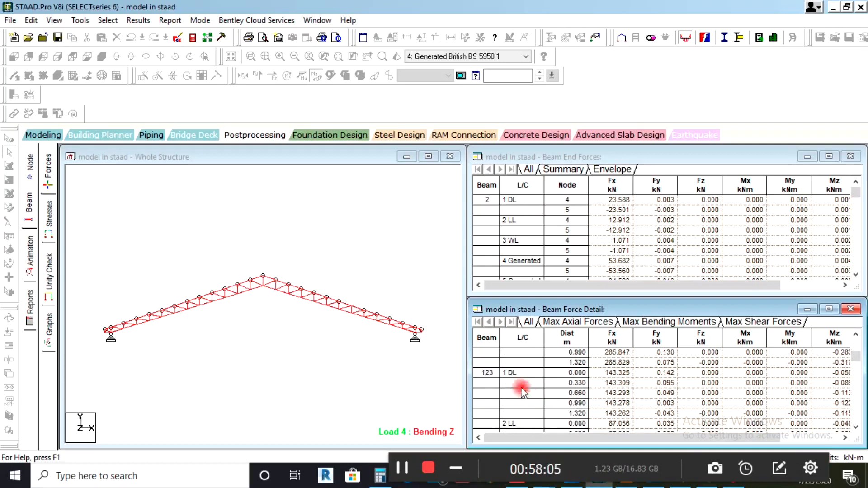
# Find beam 123 in the beam force detail table, select its 1 DL row and inspect the highlighted member in the truss.
pyautogui.scroll(6, 495, 373)
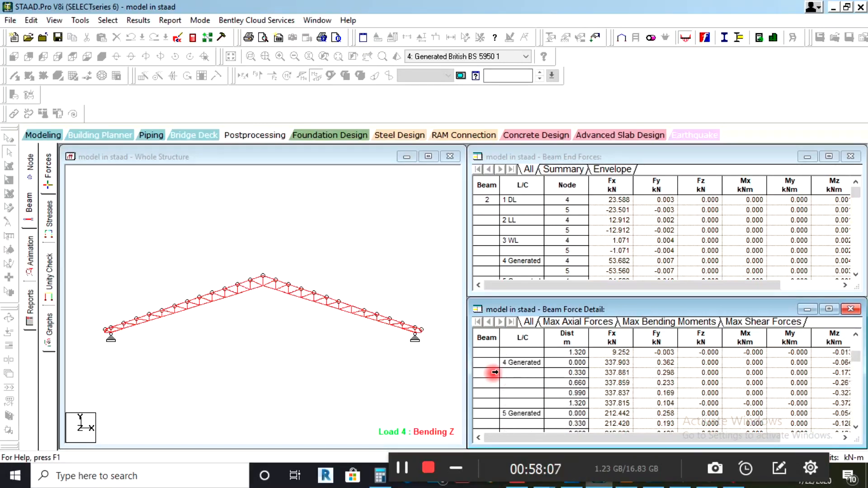
pyautogui.scroll(1, 505, 379)
pyautogui.scroll(-6, 513, 378)
pyautogui.scroll(1, 516, 376)
pyautogui.scroll(-2, 498, 389)
pyautogui.click(487, 403)
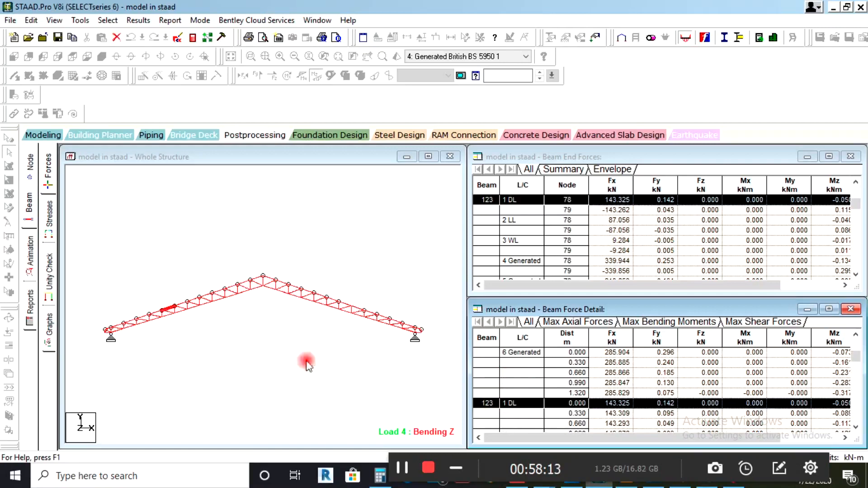
pyautogui.click(173, 303)
pyautogui.scroll(2, 146, 310)
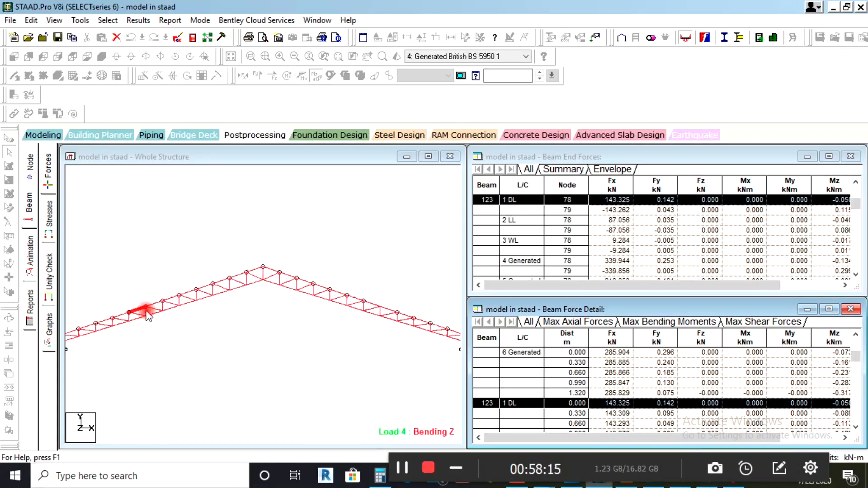
pyautogui.scroll(-2, 117, 302)
pyautogui.scroll(-1, 117, 303)
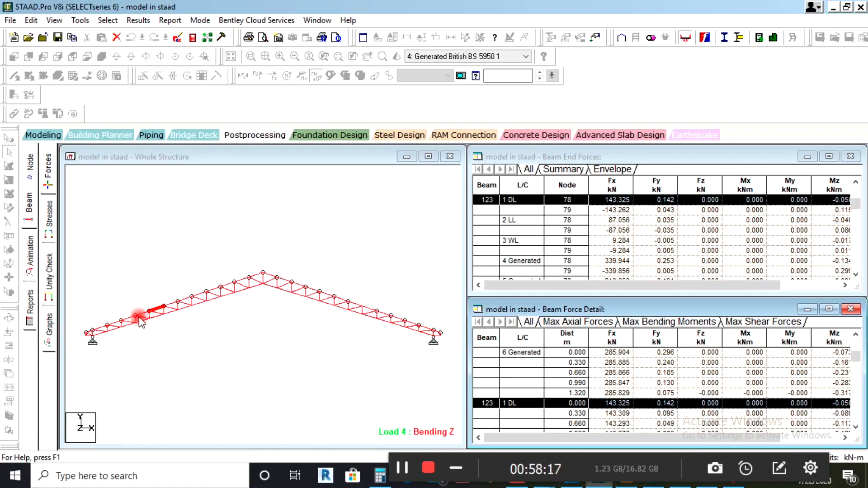
# Examine beam 123's forces from 1 DL through the generated load cases and highlight its 4 Generated row at distance 0.000.
pyautogui.click(504, 403)
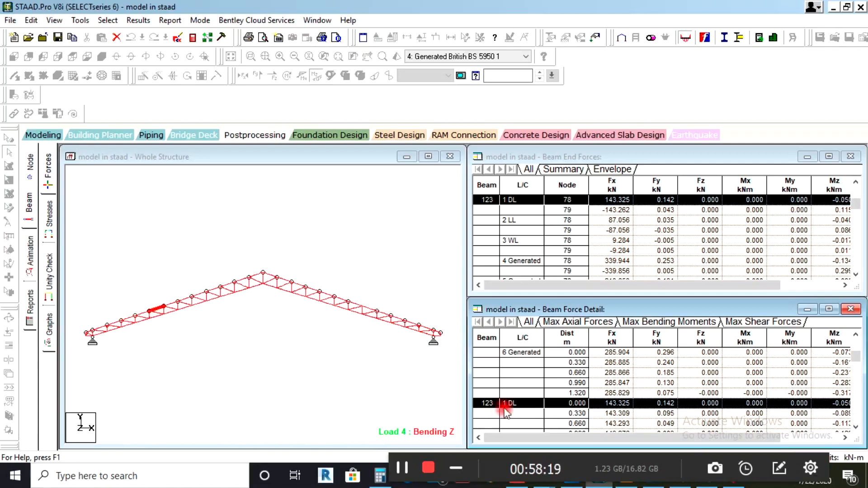
pyautogui.scroll(-10, 504, 400)
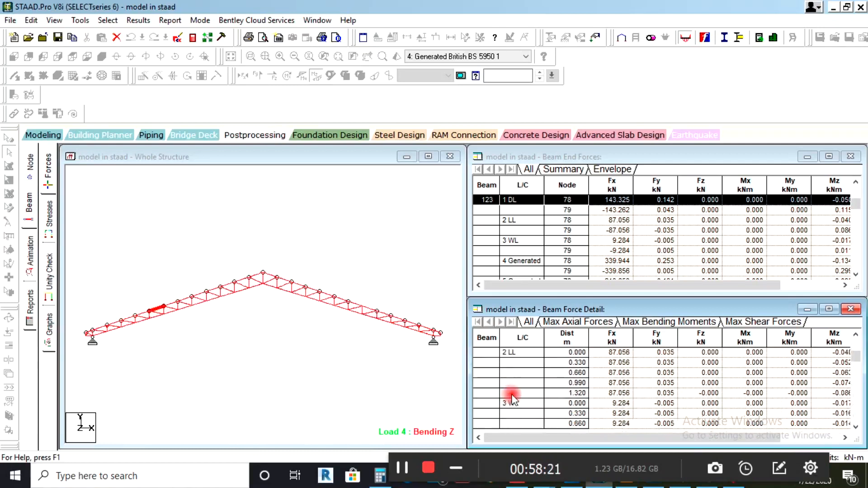
pyautogui.scroll(-1, 512, 395)
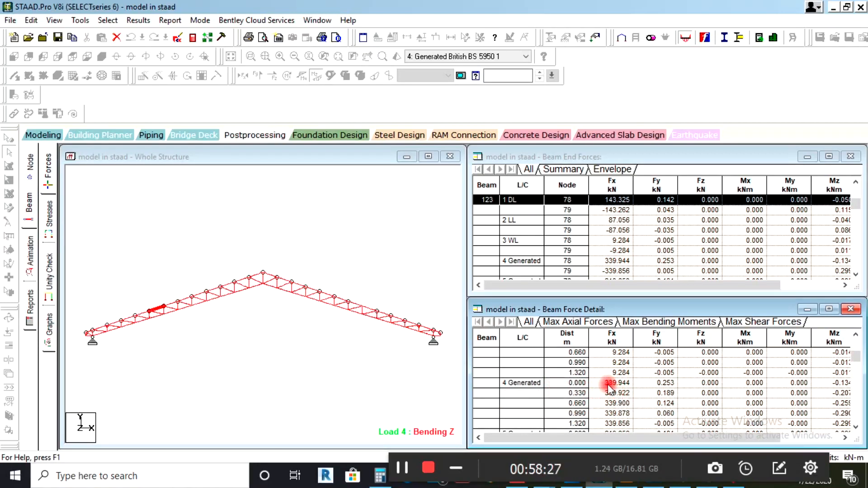
pyautogui.click(533, 383)
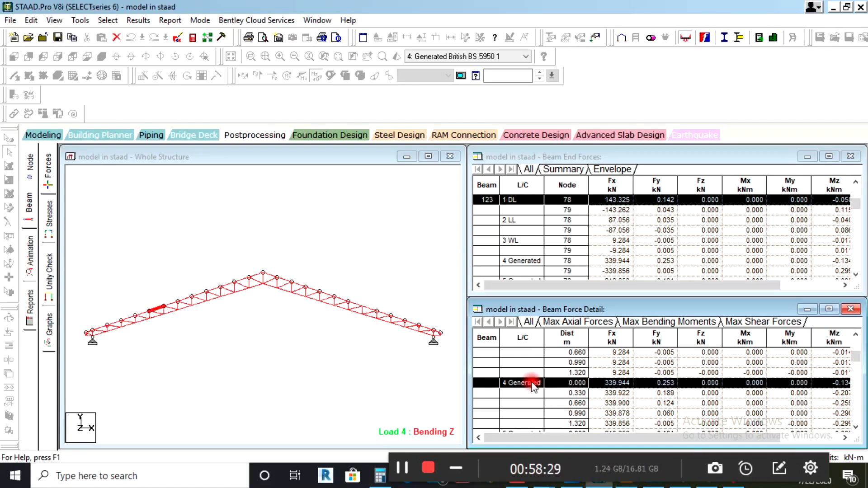
pyautogui.scroll(-1, 588, 387)
pyautogui.scroll(-3, 592, 386)
pyautogui.scroll(3, 593, 386)
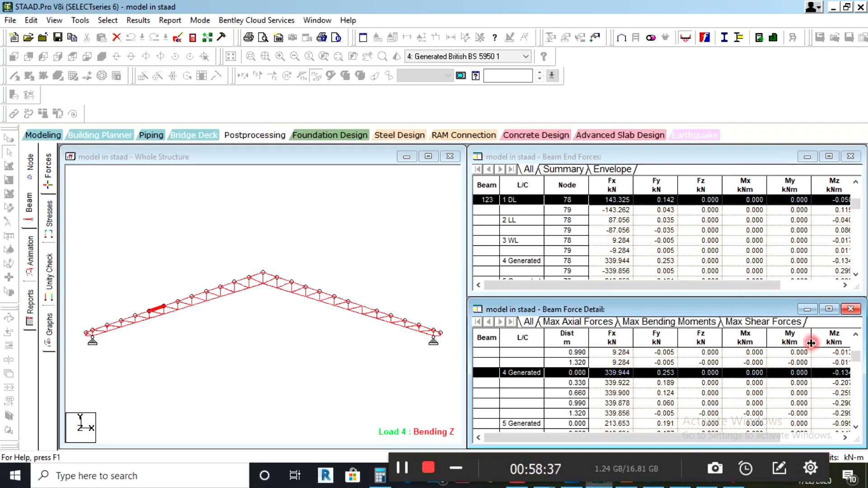
pyautogui.click(613, 386)
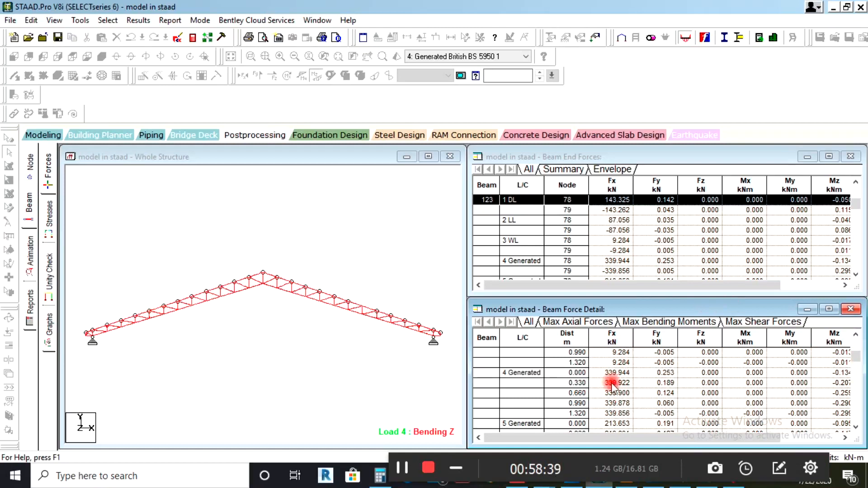
pyautogui.click(517, 374)
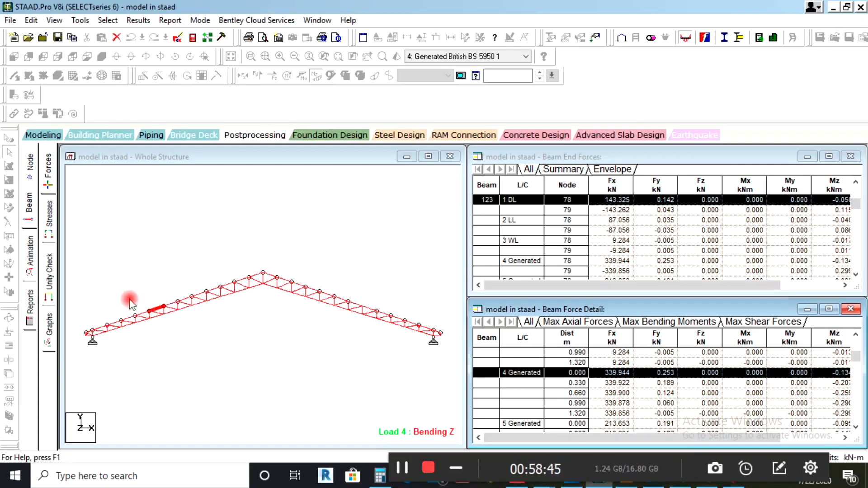
# Pick members on the truss's left slope and inspect the geometry details of vertical beam 582.
pyautogui.click(161, 310)
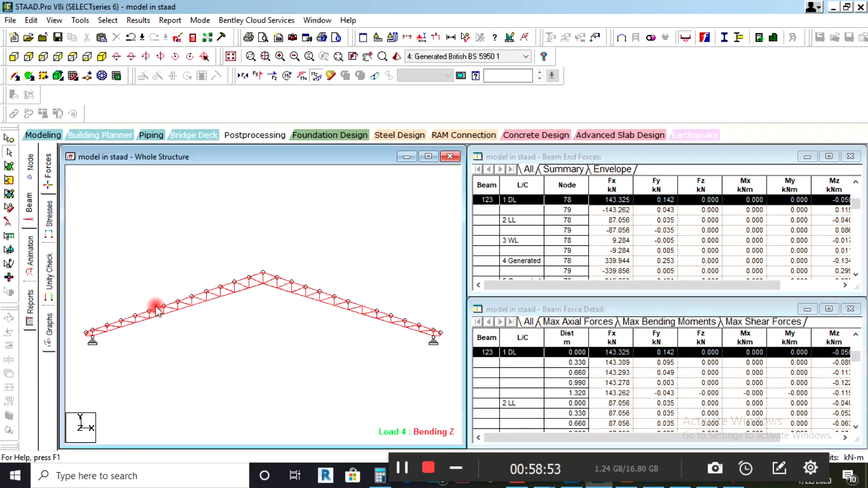
pyautogui.scroll(2, 158, 309)
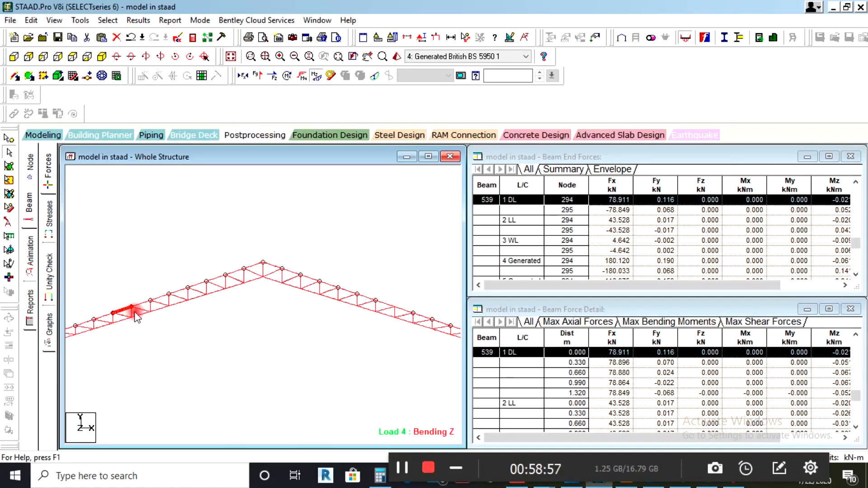
pyautogui.click(128, 312)
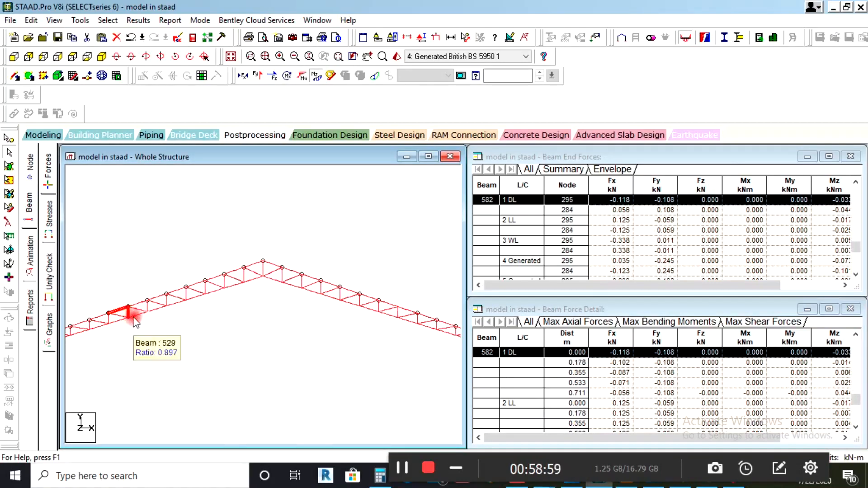
pyautogui.doubleClick(130, 314)
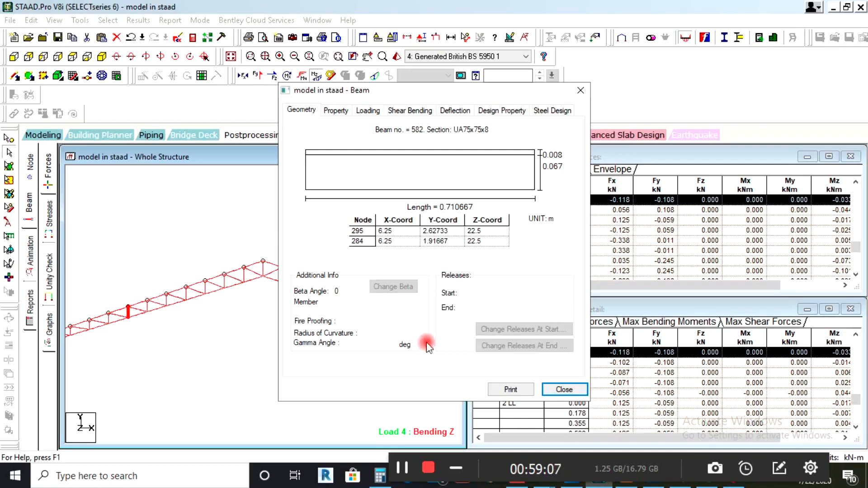
pyautogui.click(547, 390)
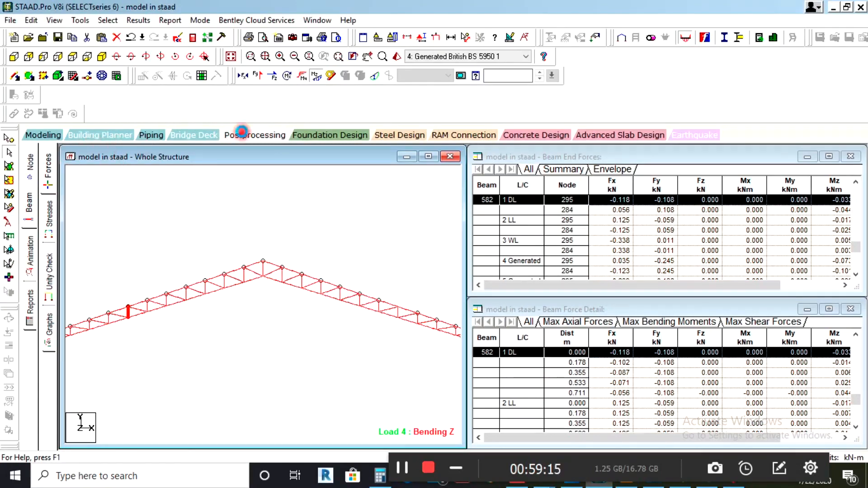
# Return to modeling mode and open the steel design settings for the whole structure.
pyautogui.click(242, 135)
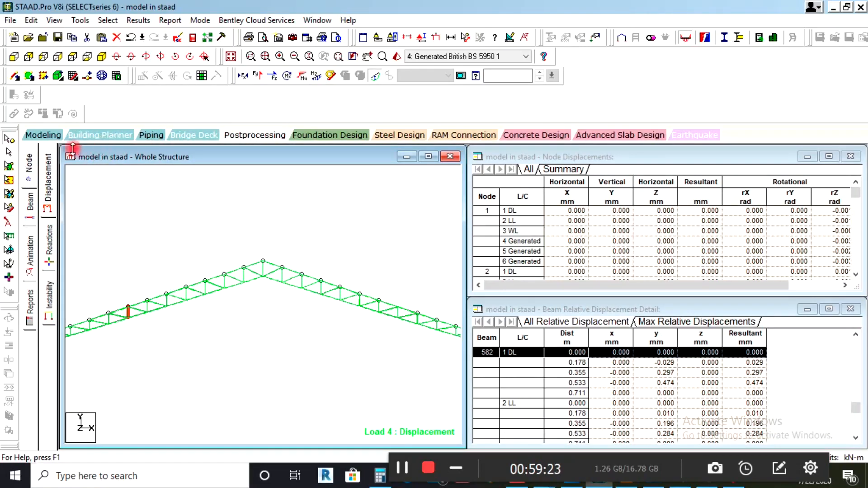
pyautogui.click(45, 136)
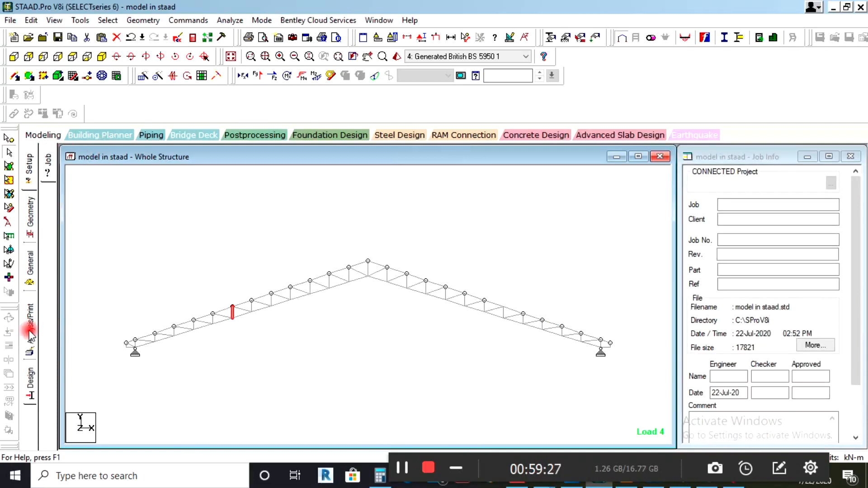
pyautogui.click(29, 380)
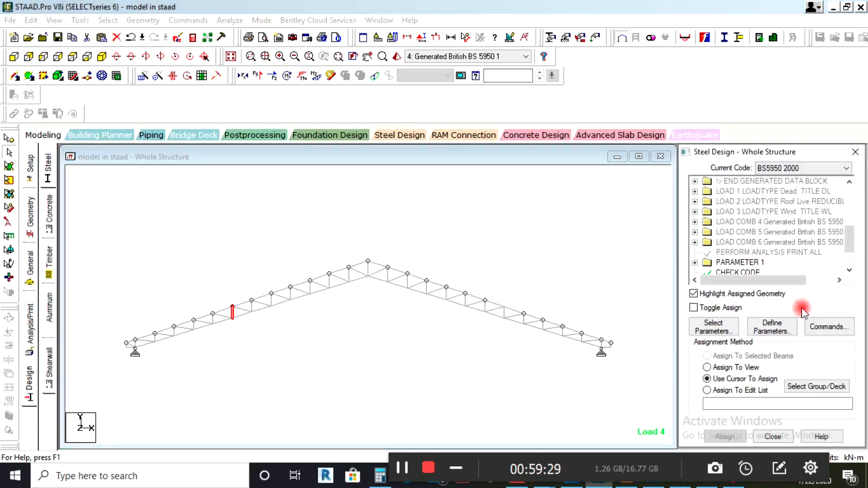
# Add GROUP steel design commands with the property specification left blank, assigning them where possible.
pyautogui.click(828, 327)
pyautogui.click(525, 214)
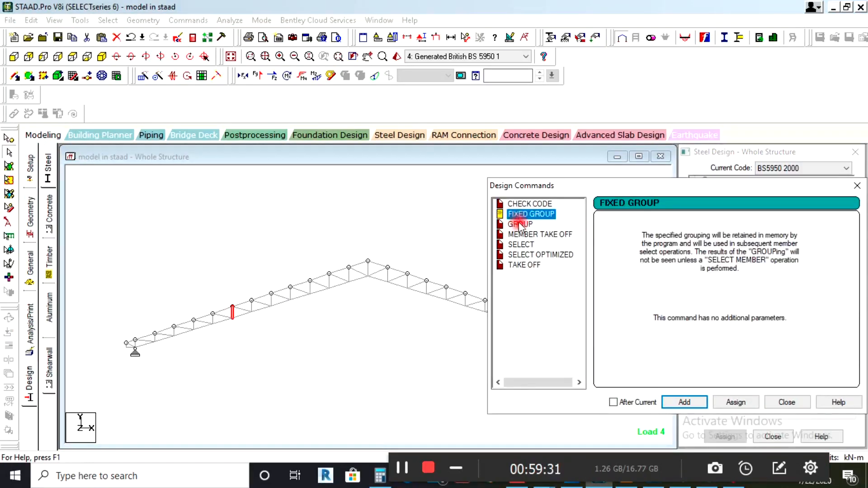
pyautogui.click(521, 225)
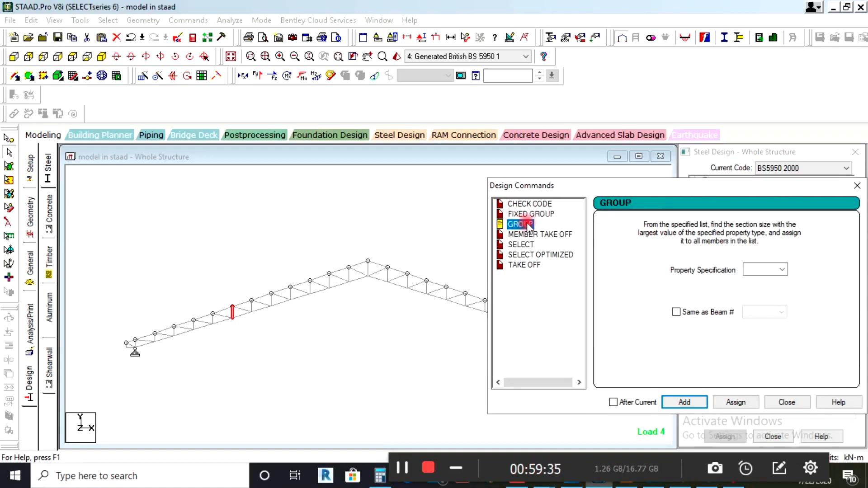
pyautogui.click(782, 270)
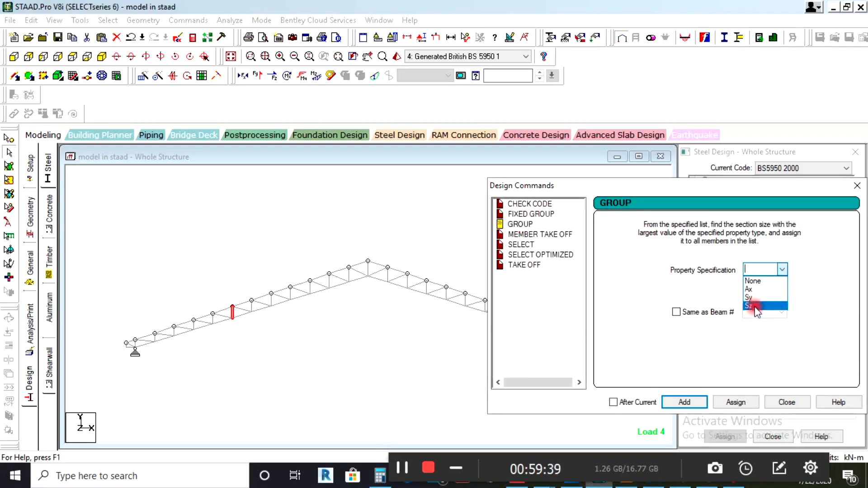
pyautogui.click(748, 249)
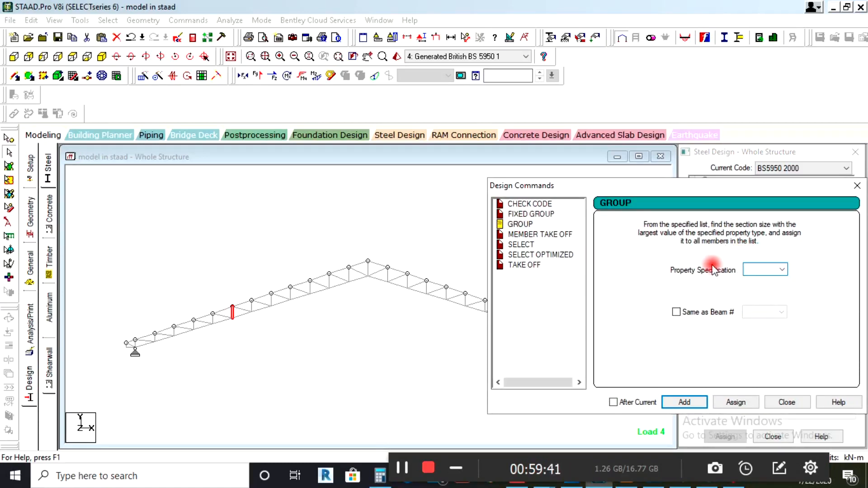
pyautogui.click(684, 400)
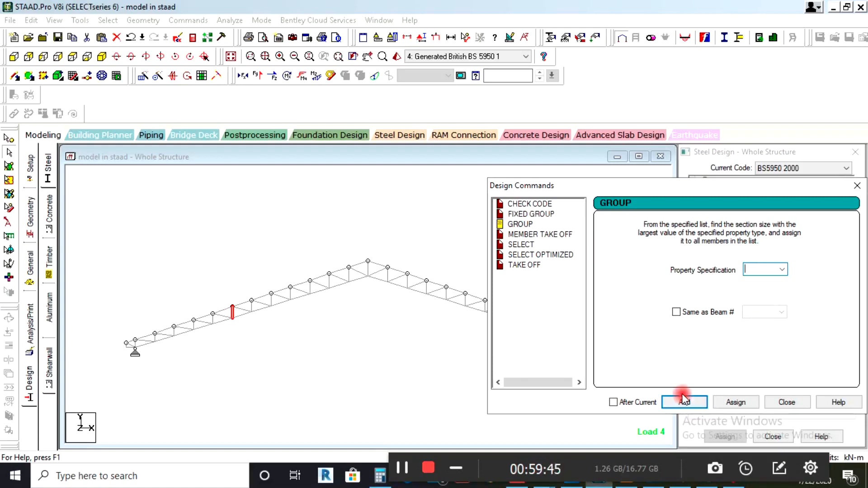
pyautogui.click(686, 400)
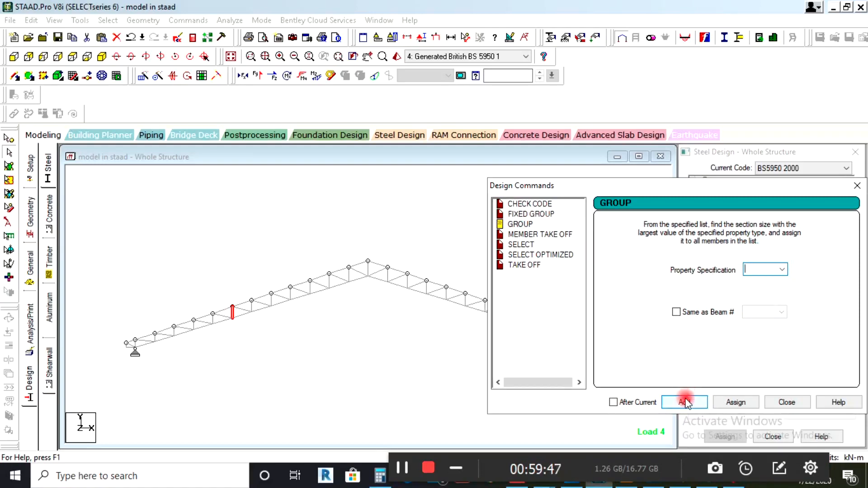
pyautogui.click(686, 402)
pyautogui.click(725, 403)
pyautogui.click(686, 402)
pyautogui.click(735, 403)
pyautogui.click(785, 403)
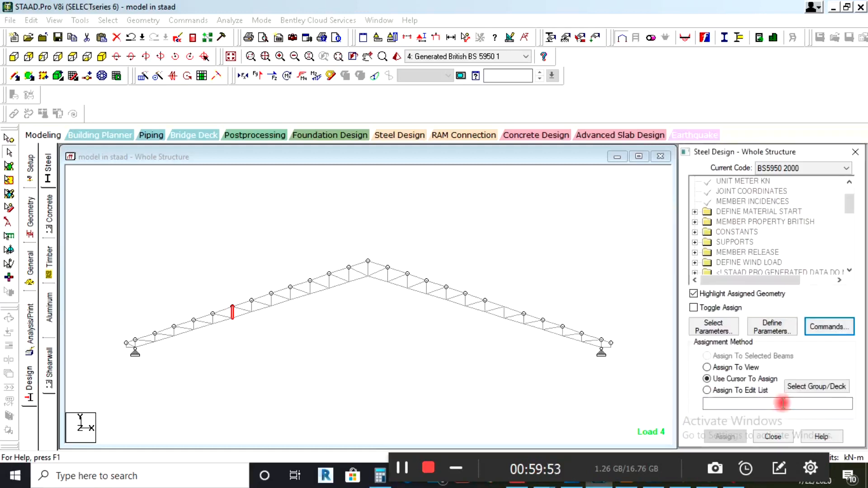
# Assign the unassigned GROUP MEMB command above PARAMETER 4 to all members in the view.
pyautogui.moveTo(849, 188); pyautogui.dragTo(859, 282)
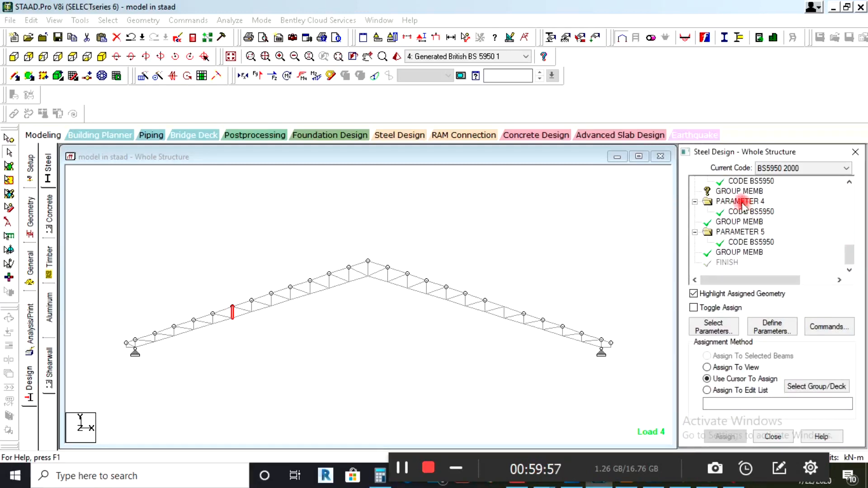
pyautogui.click(725, 191)
pyautogui.click(708, 367)
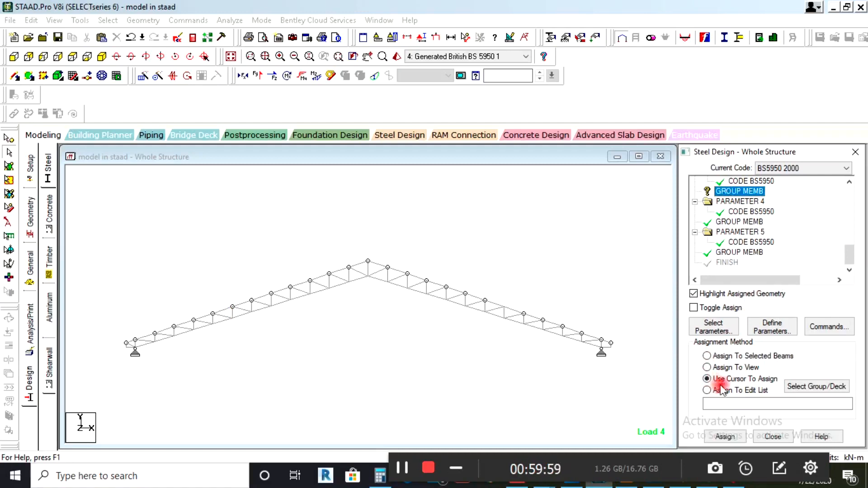
pyautogui.click(729, 437)
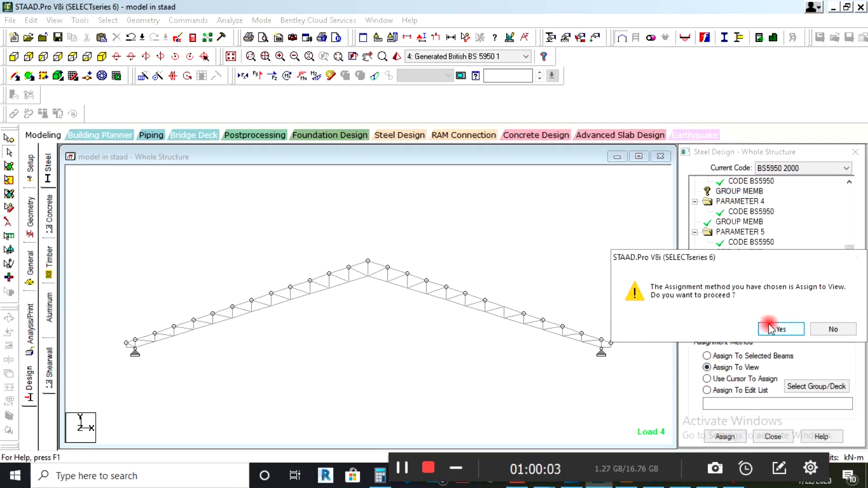
pyautogui.click(781, 328)
# Run the analysis with the new member grouping commands, without adding a re-analysis instruction.
pyautogui.click(230, 20)
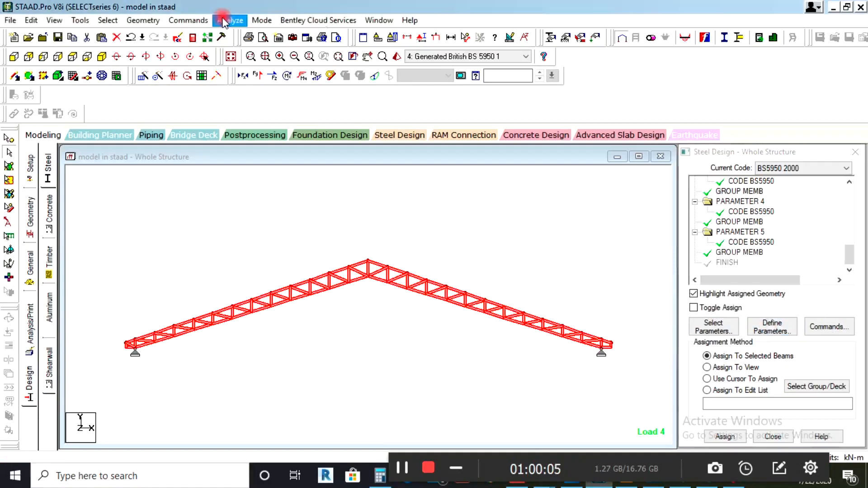
pyautogui.click(256, 35)
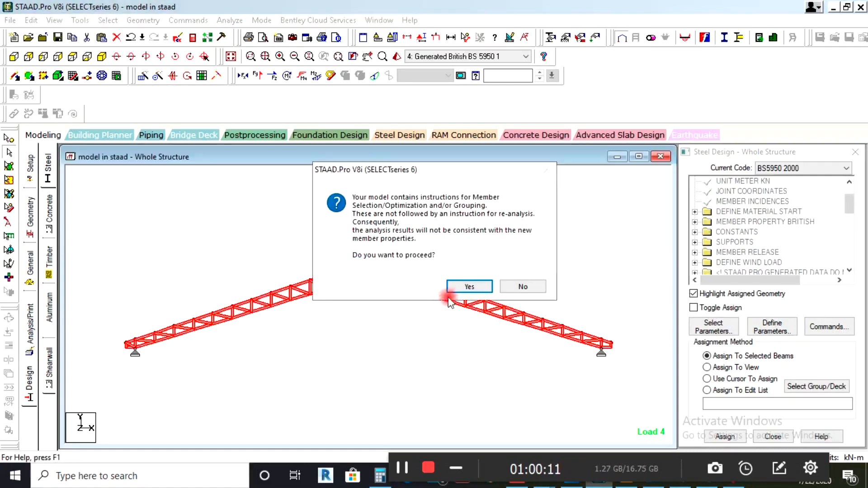
pyautogui.click(461, 286)
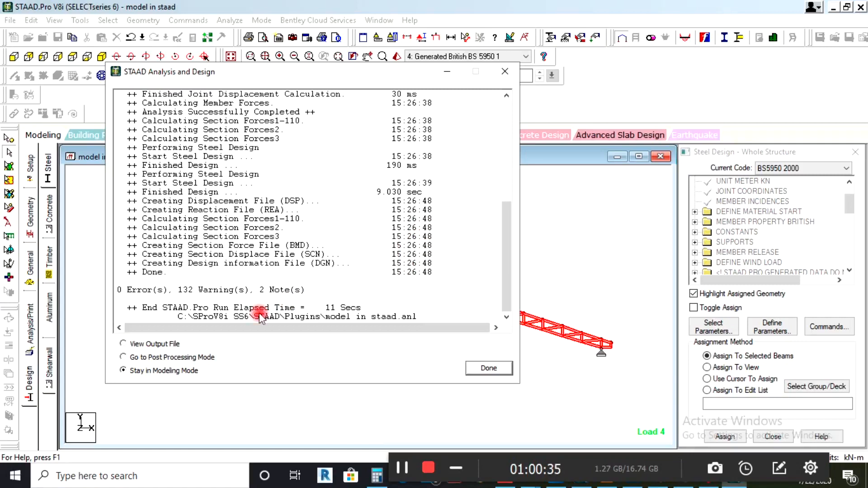
# Go to post-processing mode, clear the member selection and display the beam force results.
pyautogui.click(144, 359)
pyautogui.click(488, 367)
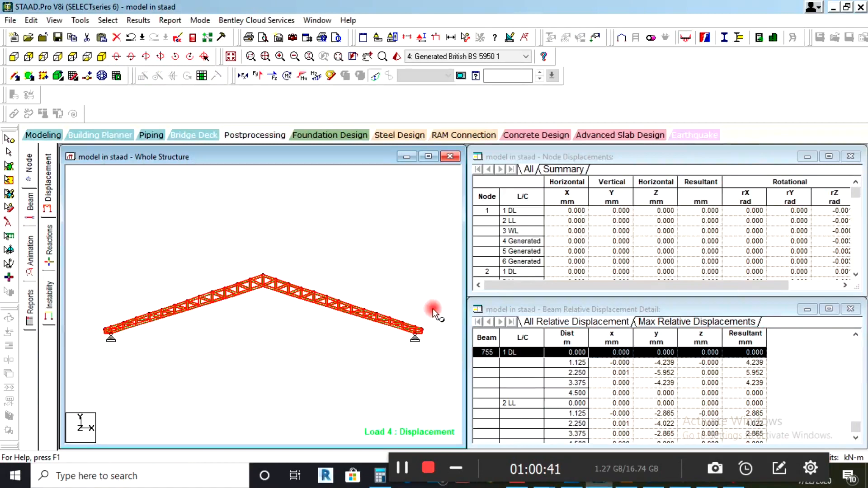
pyautogui.click(356, 288)
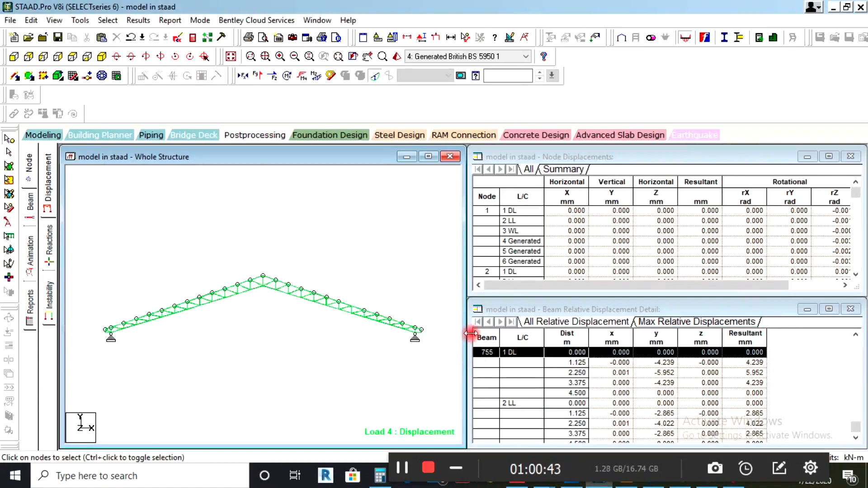
pyautogui.click(31, 210)
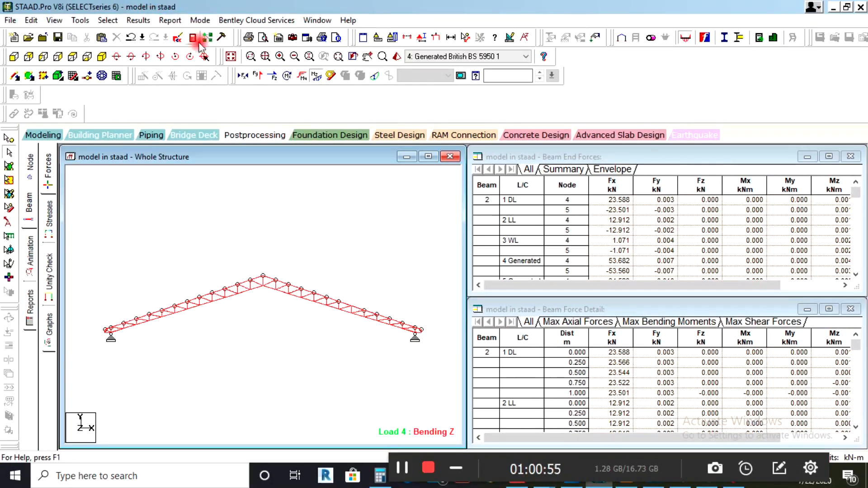
# Select the vertical member at the truss ridge and examine its detailed beam forces for load case 4 Generated.
pyautogui.scroll(2, 274, 284)
pyautogui.click(260, 281)
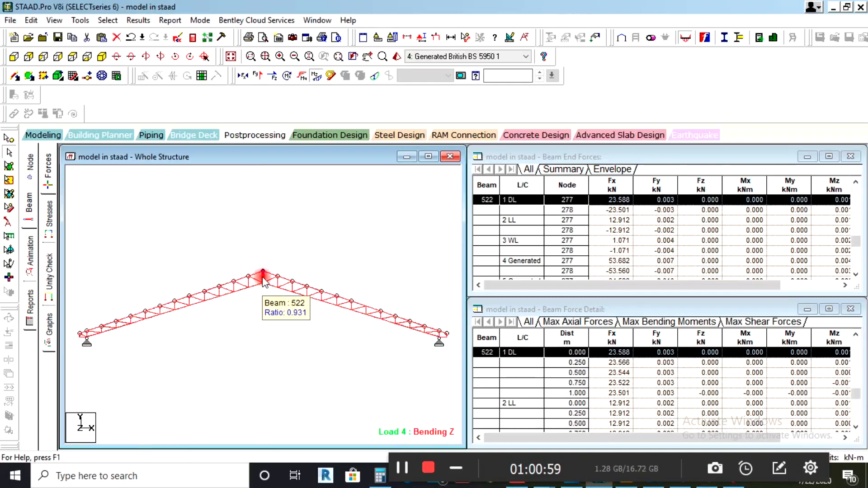
pyautogui.click(29, 216)
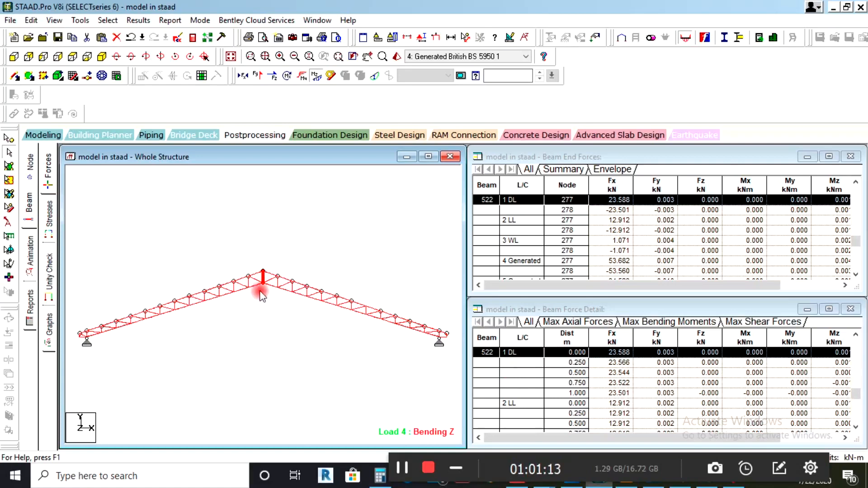
pyautogui.click(854, 386)
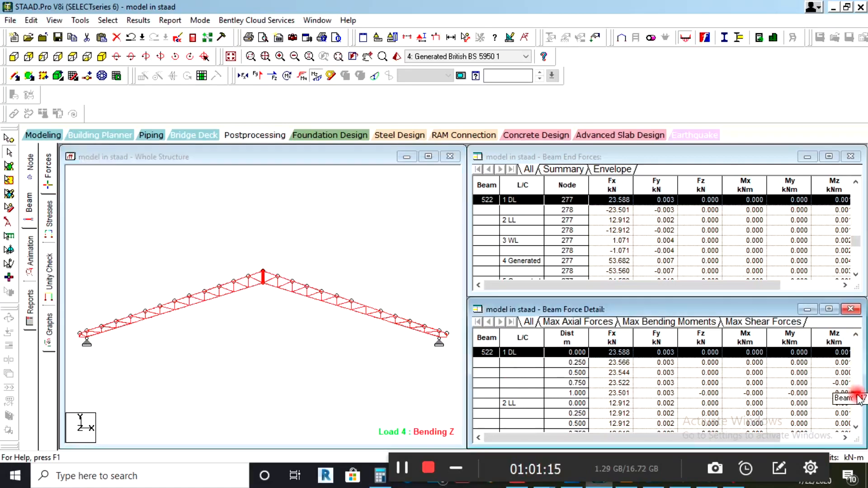
pyautogui.scroll(-5, 859, 400)
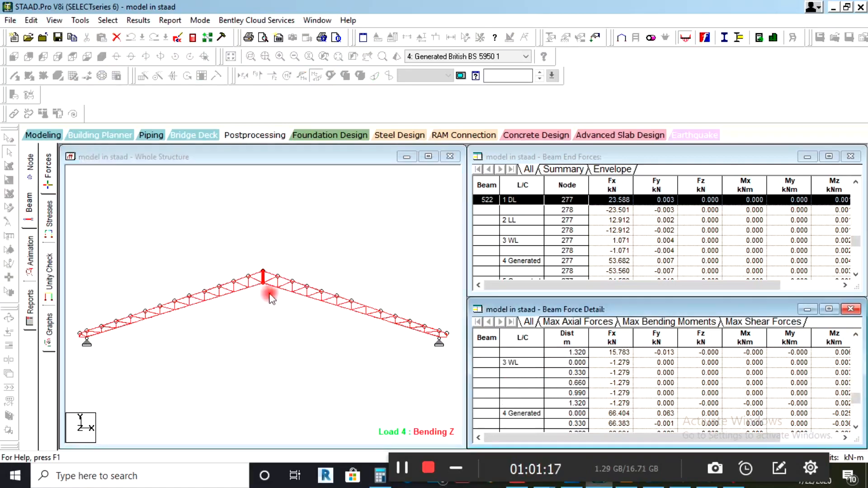
pyautogui.click(264, 277)
pyautogui.click(609, 364)
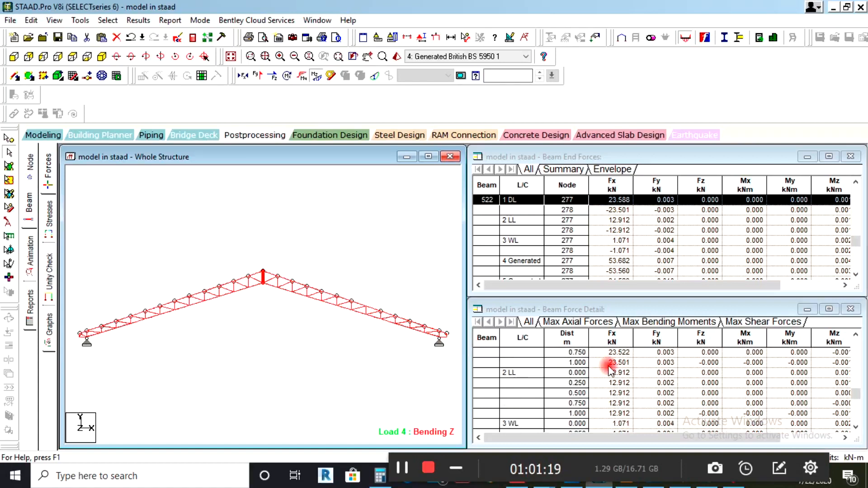
pyautogui.scroll(-4, 611, 370)
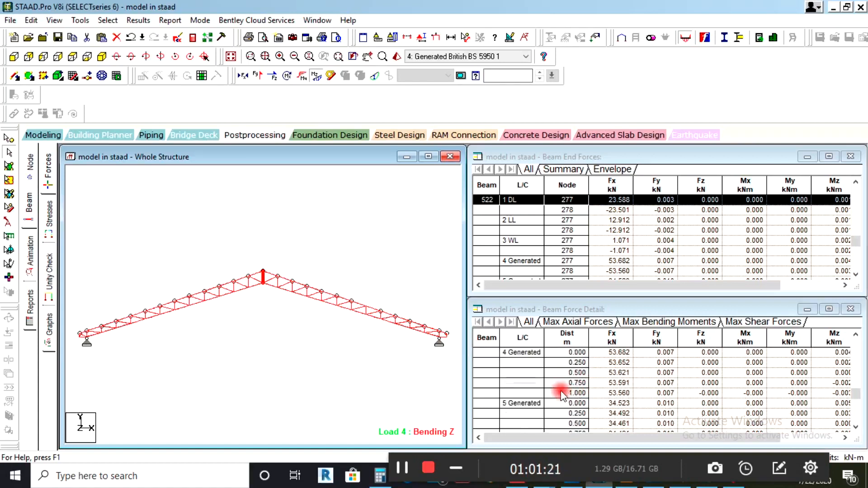
pyautogui.scroll(1, 572, 375)
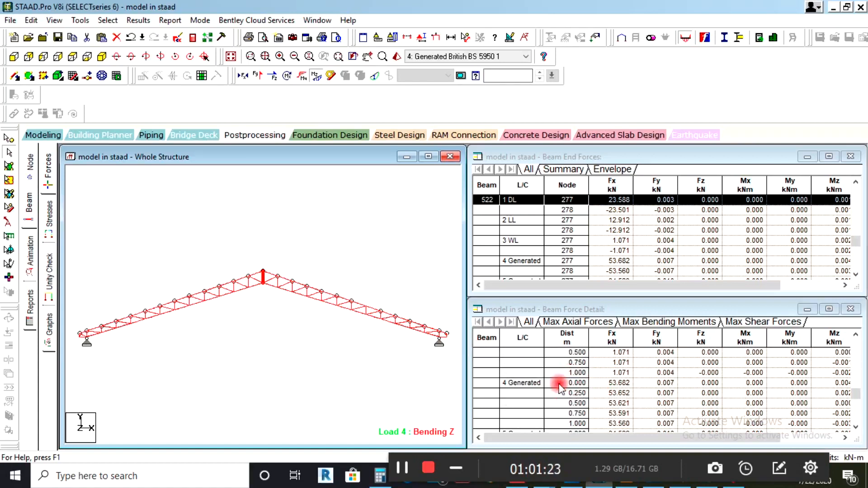
pyautogui.click(535, 386)
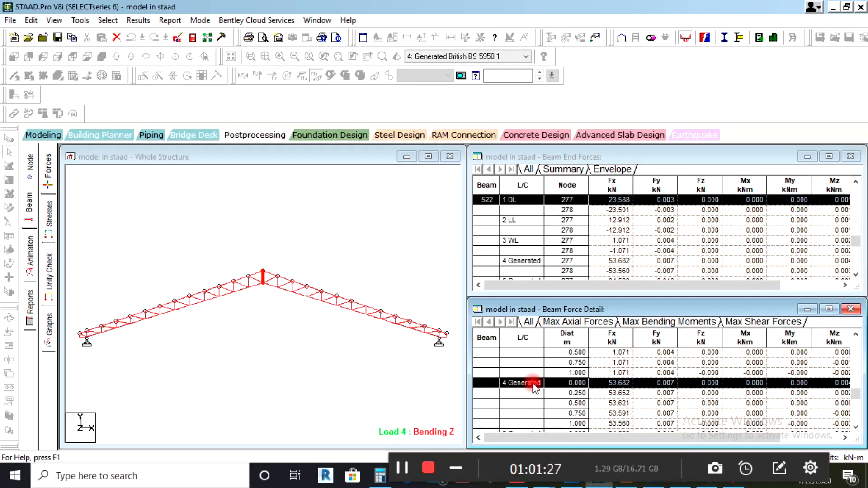
# Select a diagonal web member midway along the left slope and examine its detailed forces through the generated load cases.
pyautogui.click(157, 314)
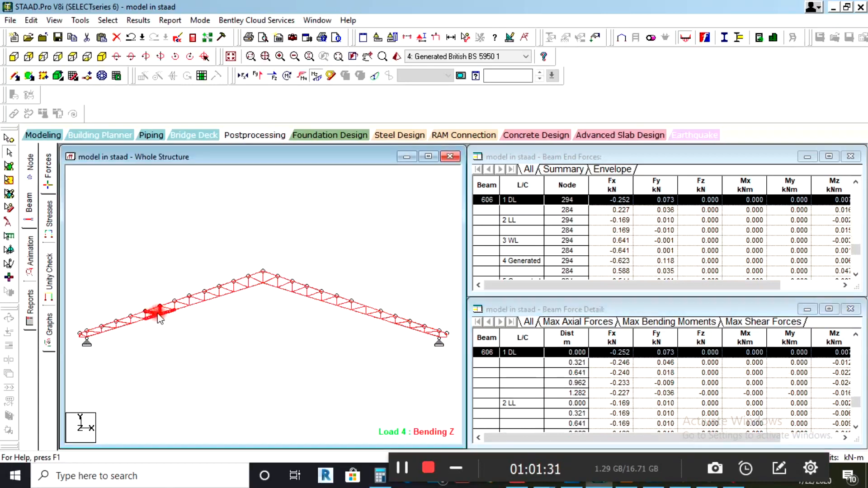
pyautogui.scroll(2, 154, 318)
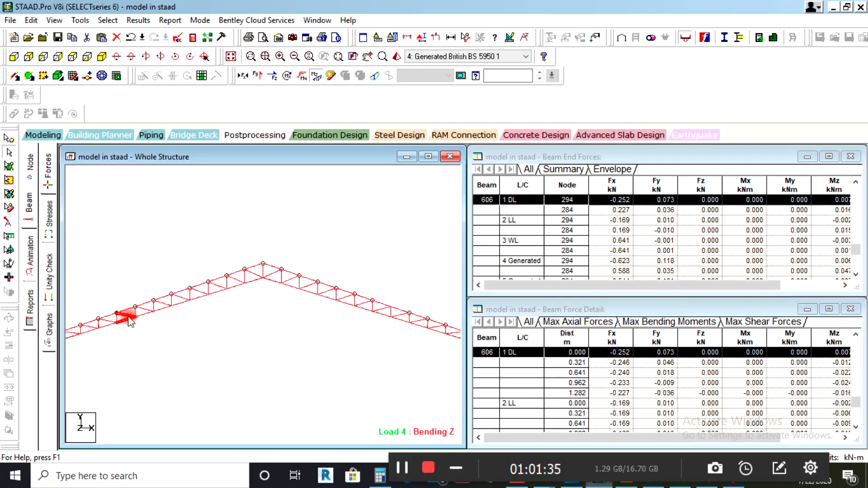
pyautogui.moveTo(131, 319)
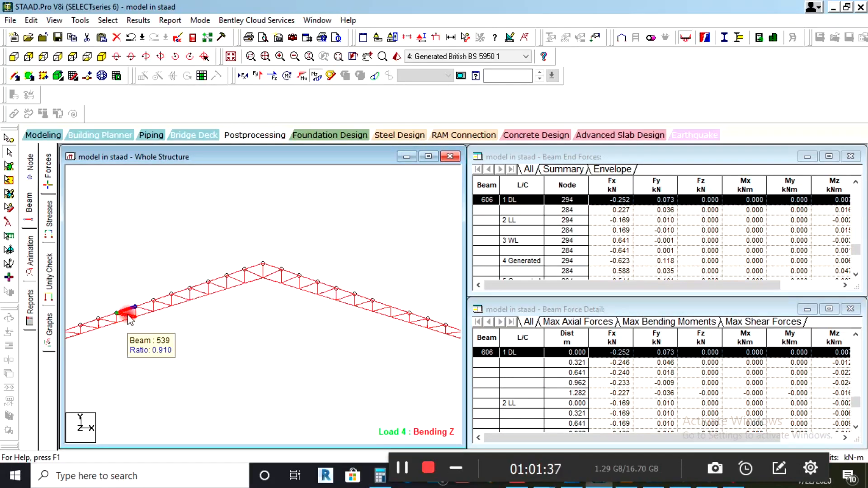
pyautogui.scroll(-2, 593, 382)
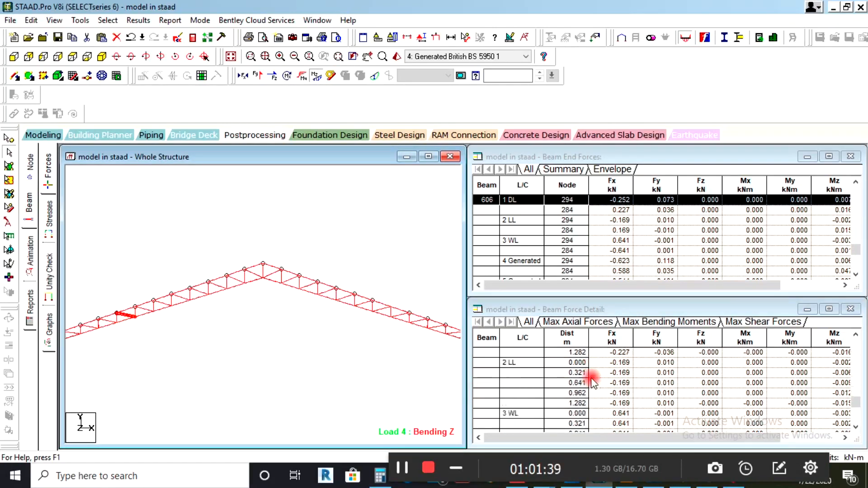
pyautogui.scroll(-7, 566, 368)
pyautogui.scroll(2, 507, 385)
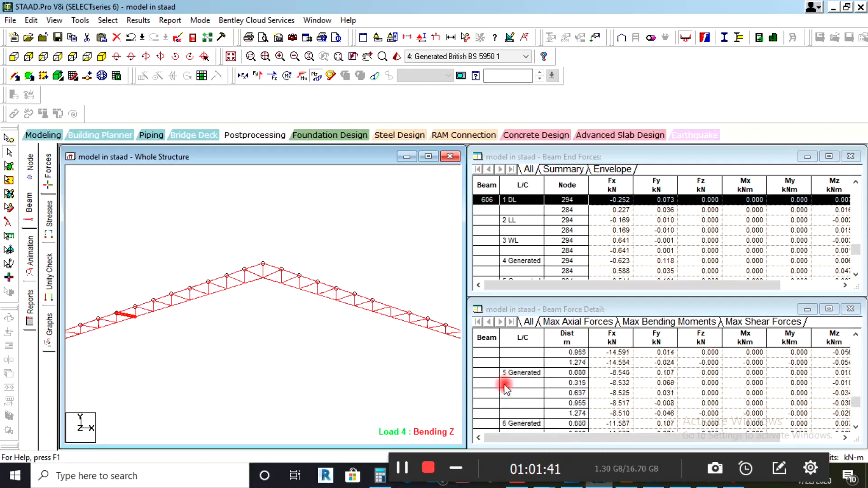
# Check the beam forces of the successive web members up the left slope towards the ridge.
pyautogui.click(144, 314)
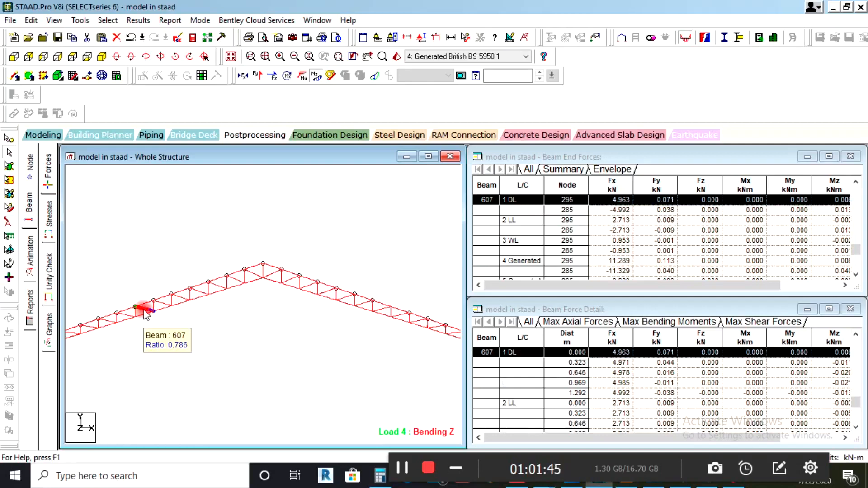
pyautogui.click(161, 310)
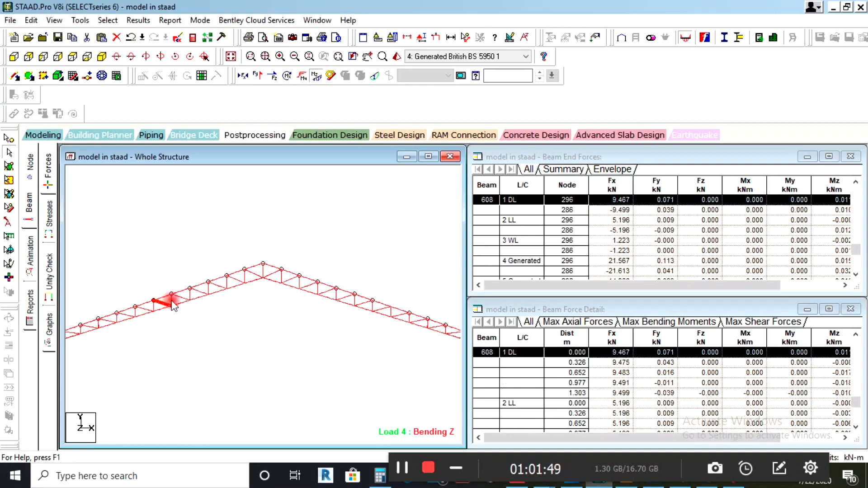
pyautogui.click(174, 302)
pyautogui.click(185, 303)
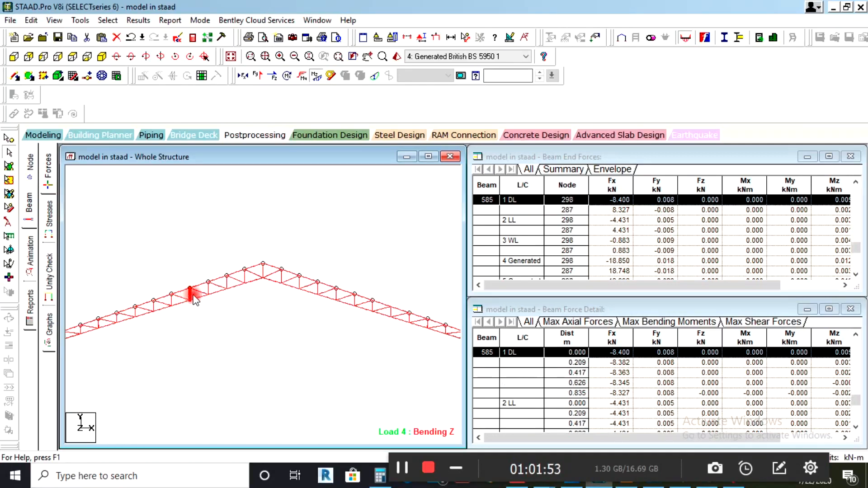
pyautogui.click(201, 294)
pyautogui.click(219, 286)
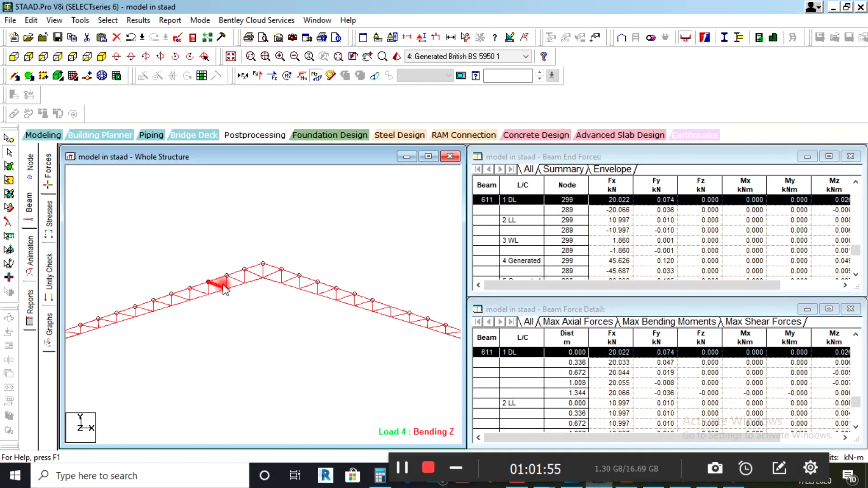
pyautogui.click(247, 282)
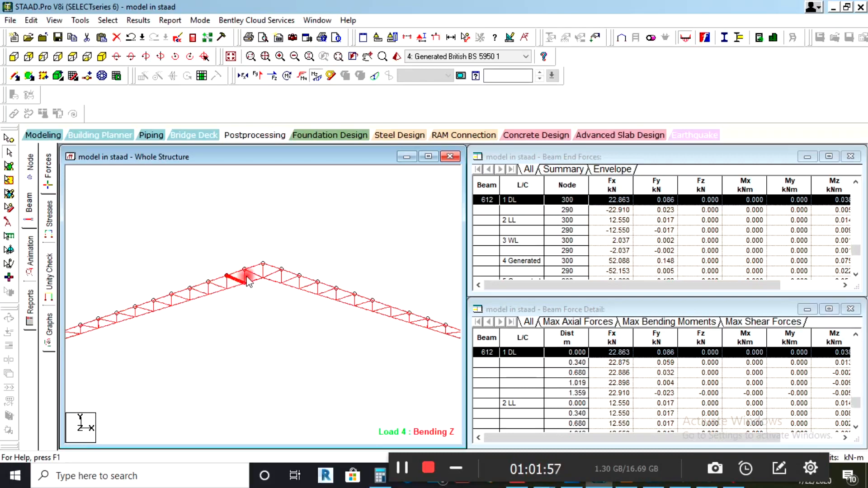
# Compare the beam forces of the web members on both sides of the ridge.
pyautogui.click(250, 273)
pyautogui.click(268, 274)
pyautogui.click(263, 270)
pyautogui.click(276, 275)
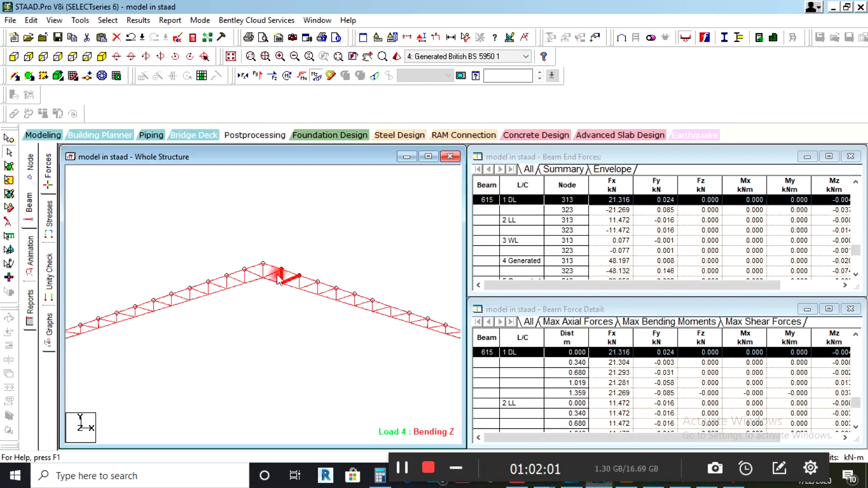
pyautogui.scroll(-3, 276, 274)
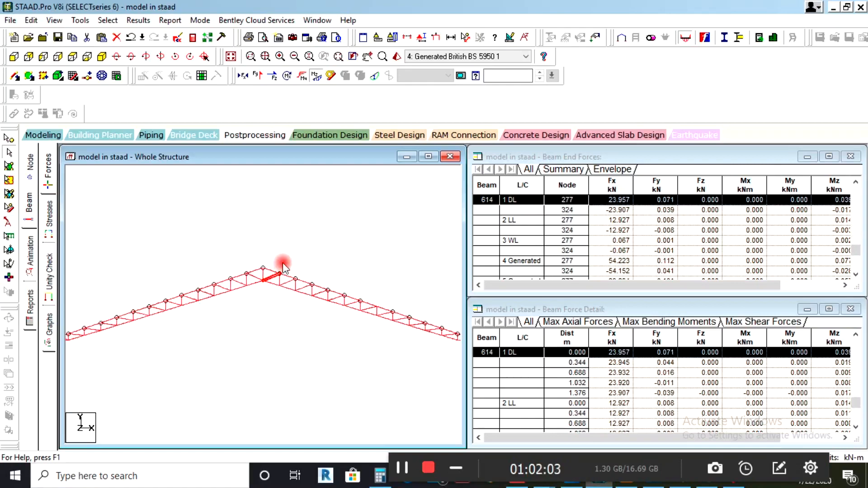
pyautogui.scroll(2, 275, 271)
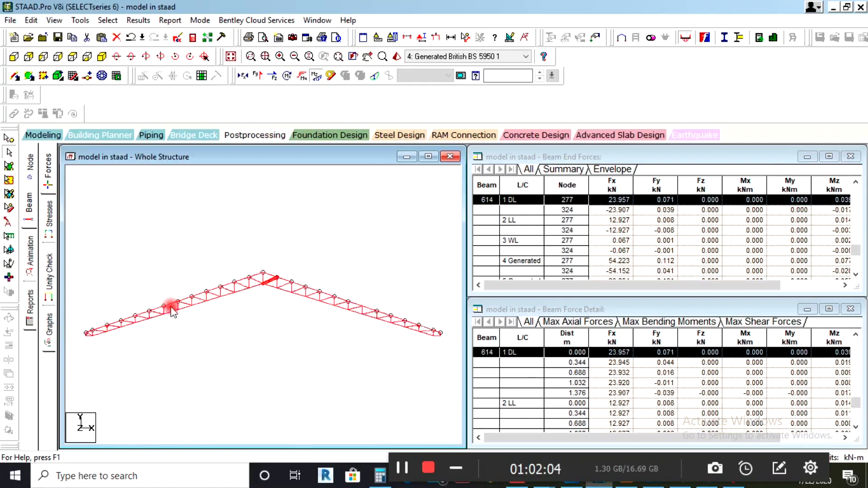
# Recheck the forces of members midway along the left slope and clear the selection.
pyautogui.click(146, 307)
pyautogui.click(163, 305)
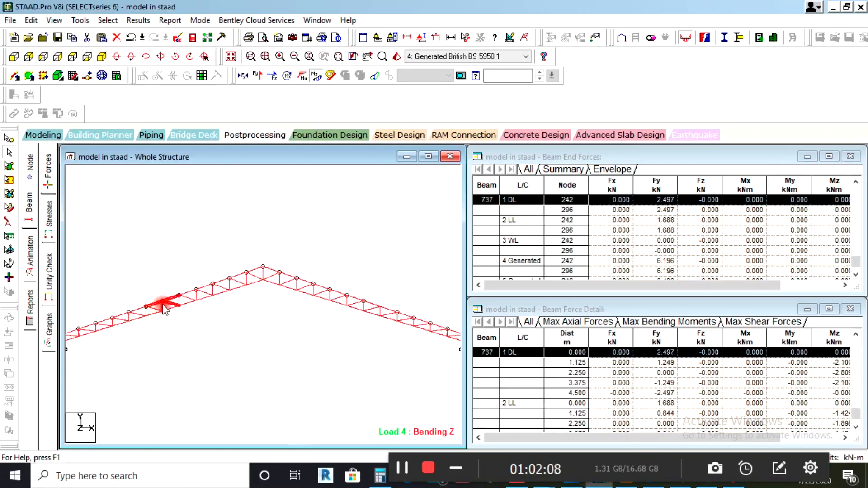
pyautogui.click(139, 317)
pyautogui.click(171, 330)
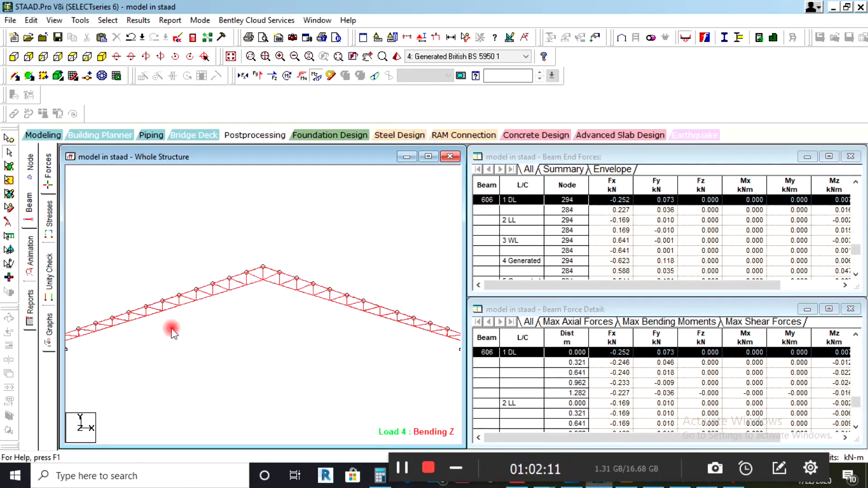
pyautogui.scroll(-4, 213, 303)
pyautogui.scroll(3, 97, 326)
pyautogui.scroll(1, 83, 336)
pyautogui.scroll(-3, 213, 333)
# View the section and geometry details of the bottom chord member at the left support, close them and reselect the nearby members.
pyautogui.click(99, 334)
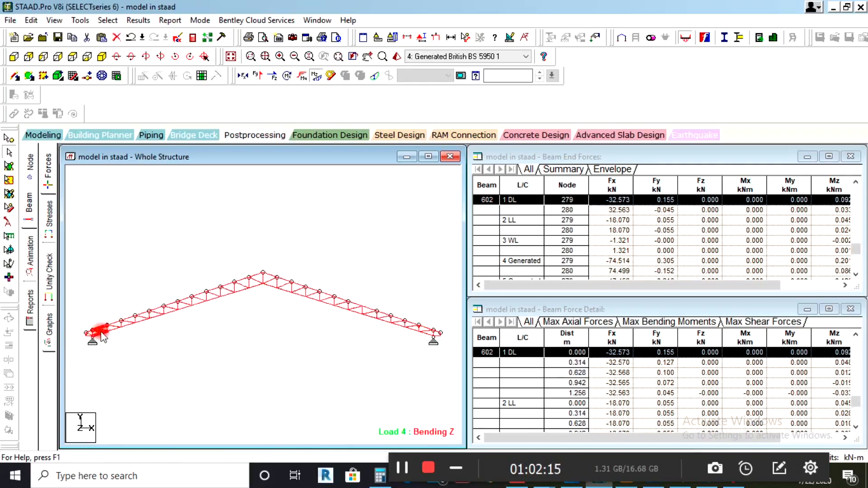
pyautogui.doubleClick(102, 334)
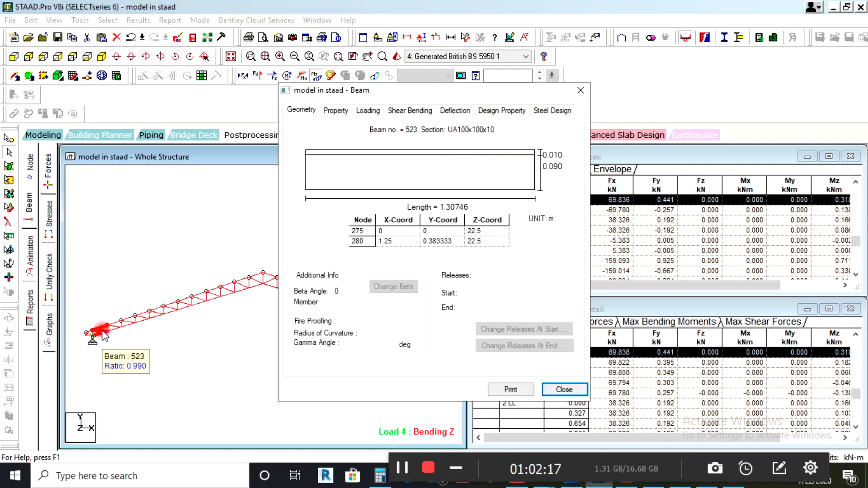
pyautogui.click(580, 90)
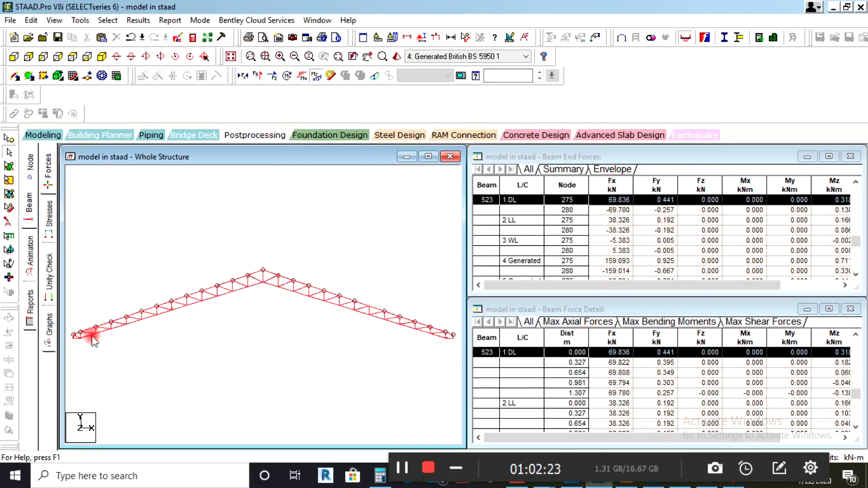
pyautogui.click(88, 333)
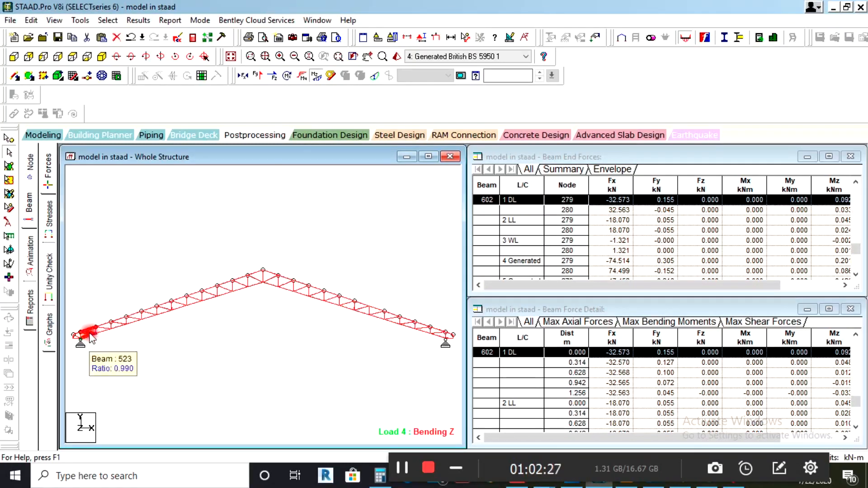
# Show the left half of the truss in a separate zoom window and clear the member selection.
pyautogui.click(266, 56)
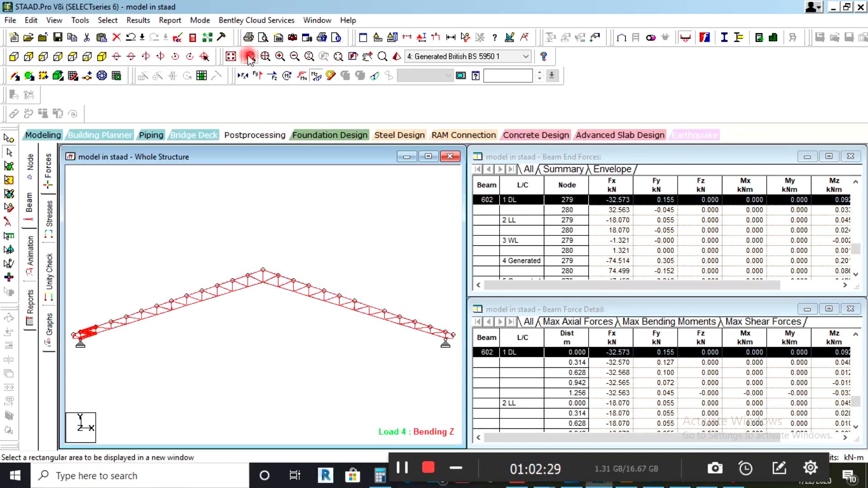
pyautogui.moveTo(75, 234); pyautogui.dragTo(285, 381)
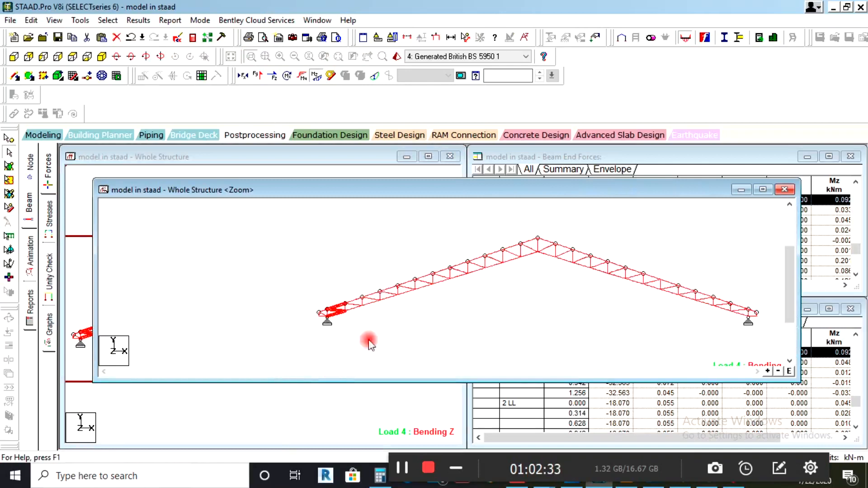
pyautogui.click(420, 309)
pyautogui.scroll(5, 394, 287)
pyautogui.scroll(3, 301, 319)
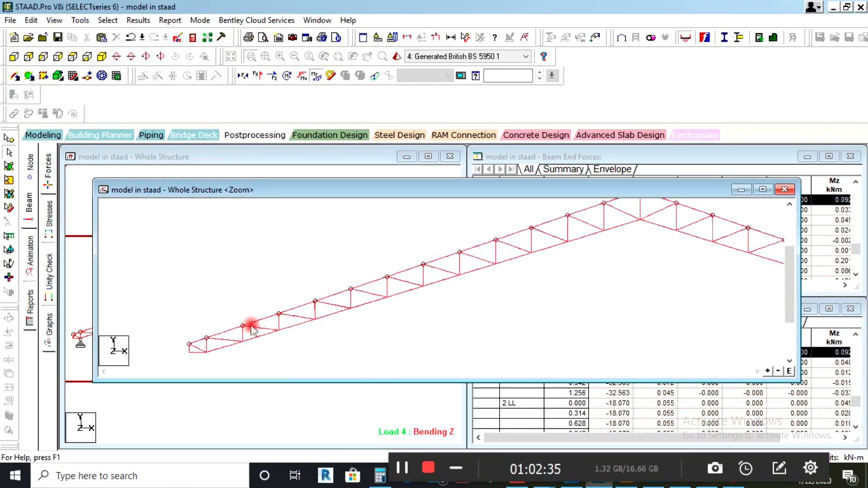
# Review the section properties and steel design results of the vertical member above the left support, and close its details.
pyautogui.click(193, 353)
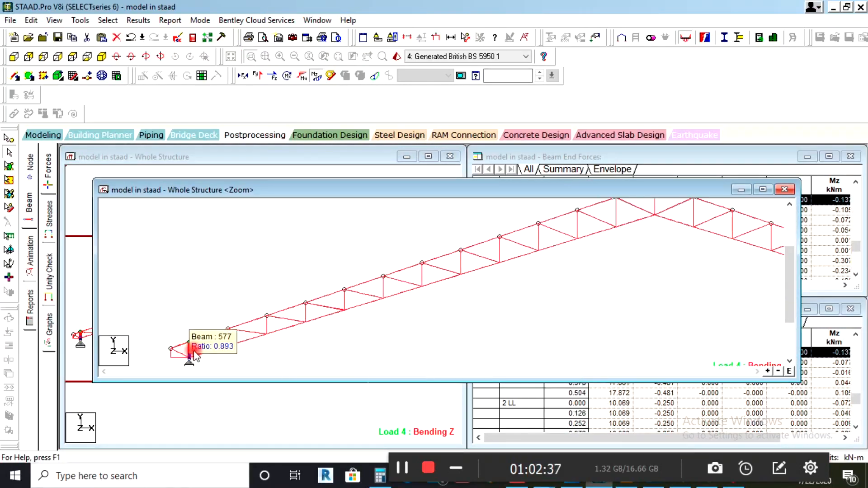
pyautogui.doubleClick(190, 354)
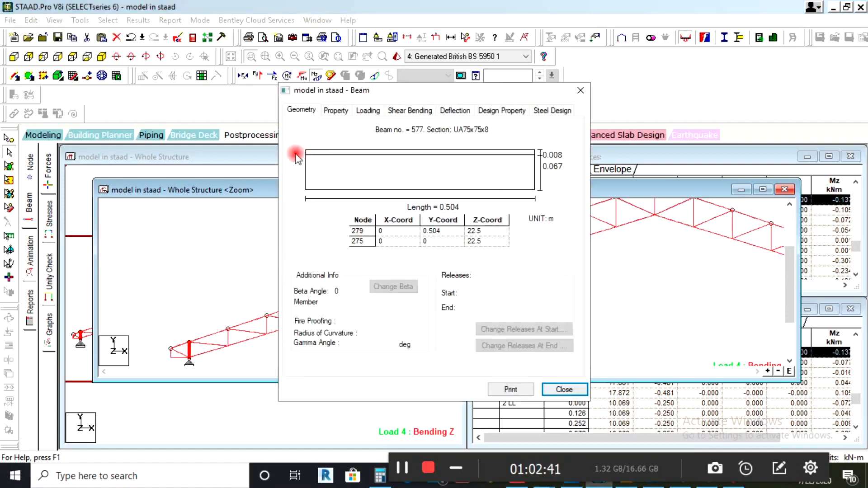
pyautogui.click(329, 110)
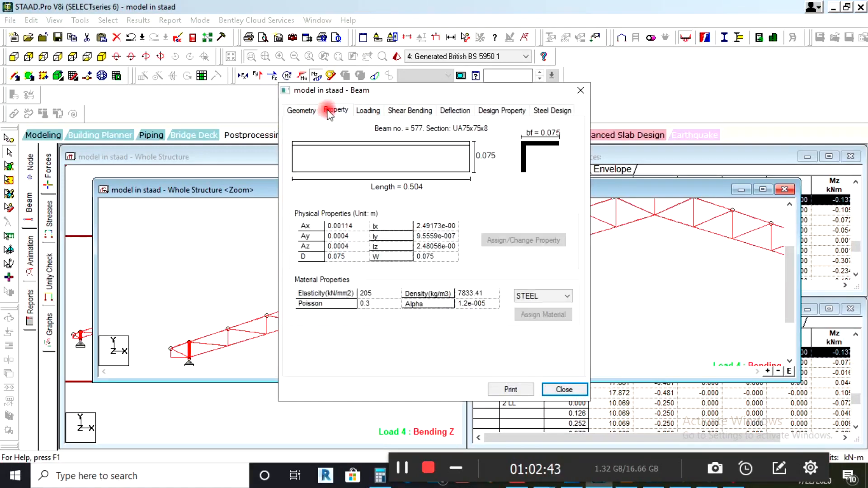
pyautogui.click(544, 111)
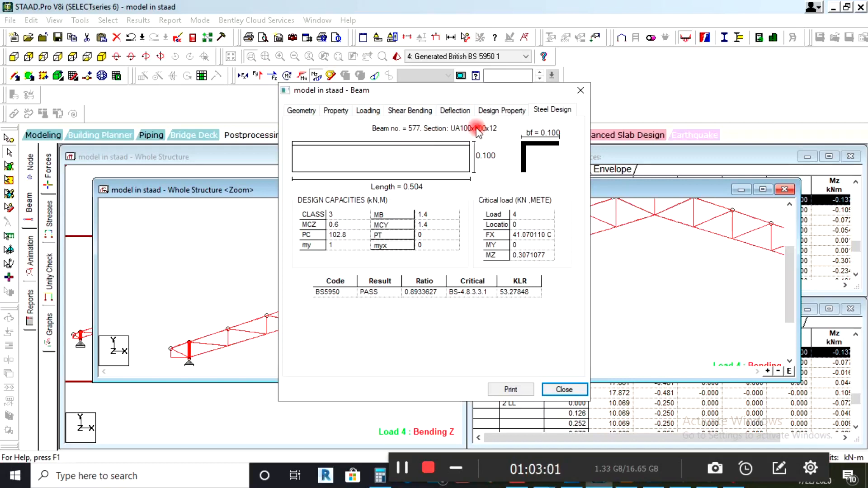
pyautogui.click(581, 90)
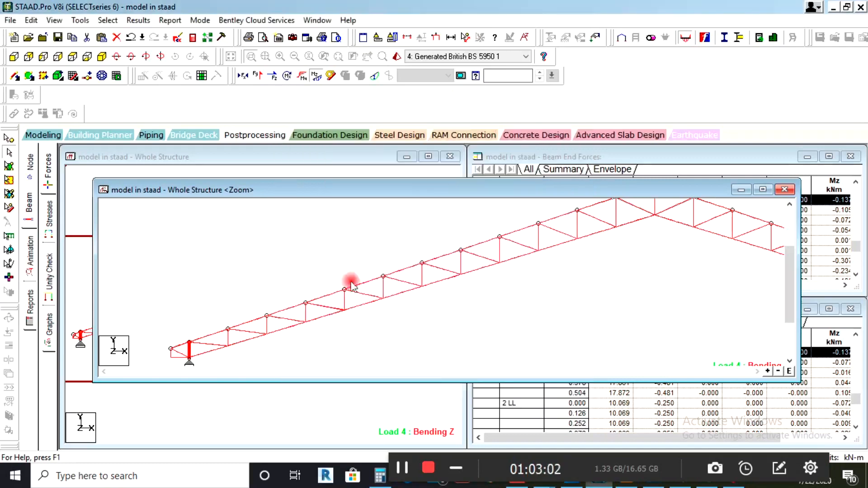
# Check the section geometry of the first diagonal inside the left support and the vertical above that support, closing each member's details.
pyautogui.click(208, 348)
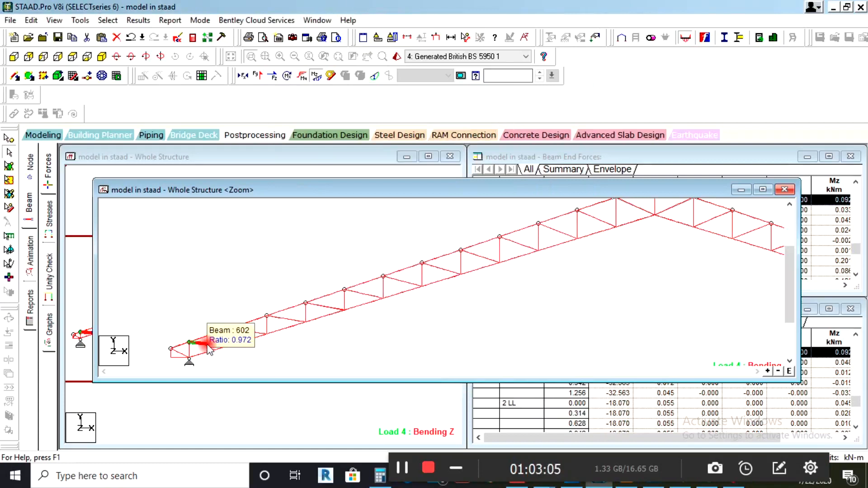
pyautogui.doubleClick(208, 348)
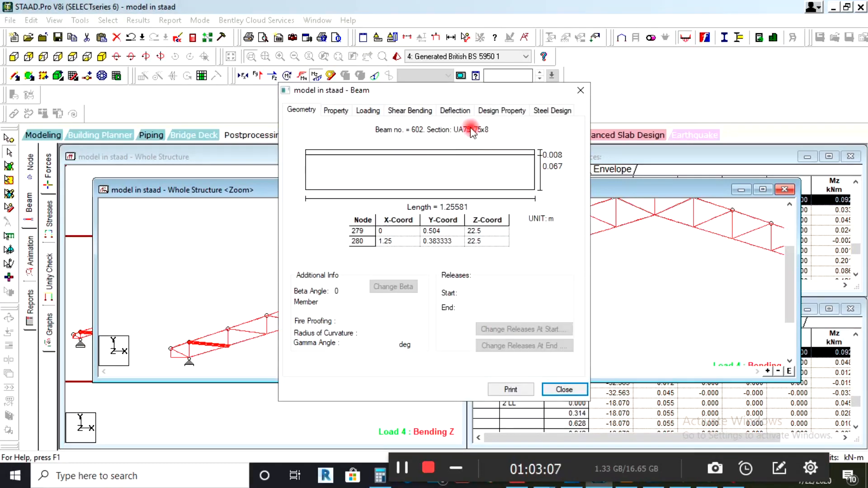
pyautogui.click(580, 90)
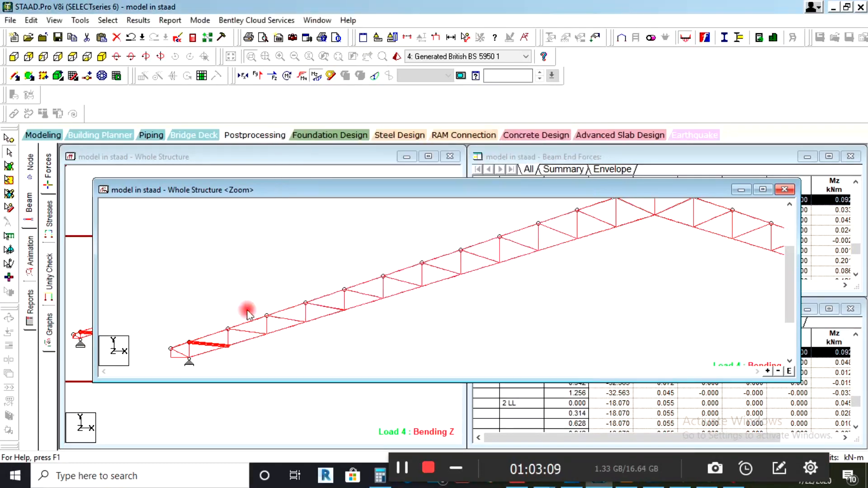
pyautogui.click(188, 352)
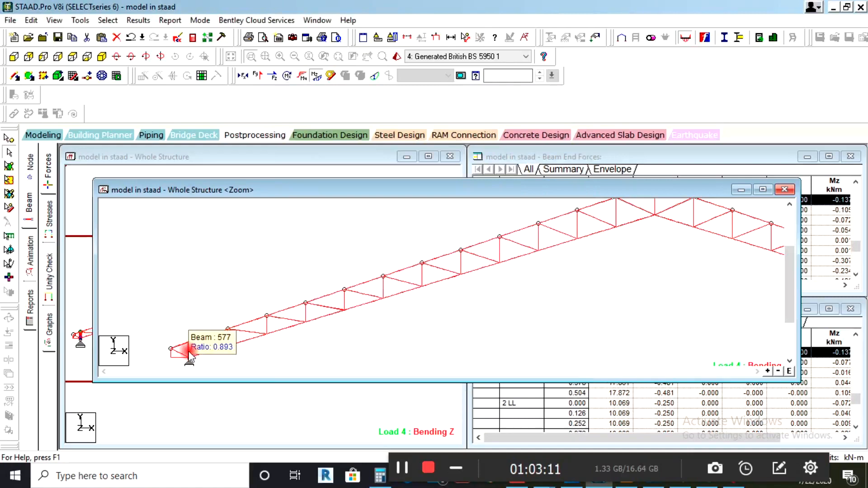
pyautogui.doubleClick(188, 353)
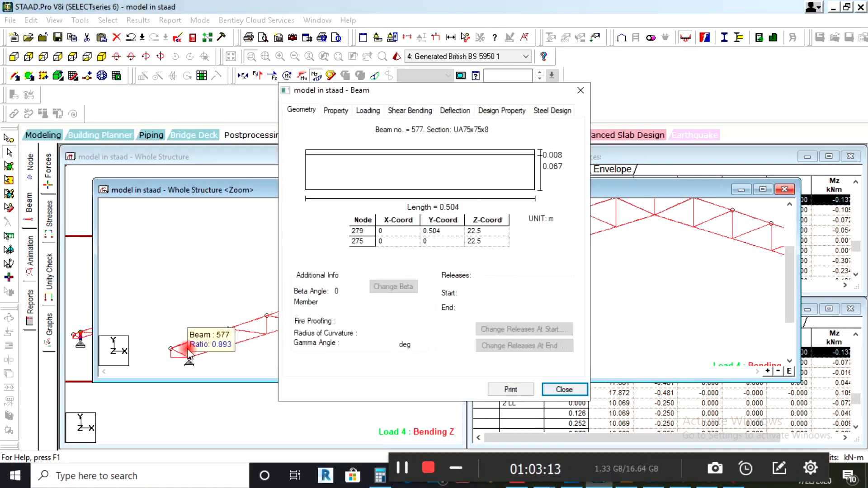
pyautogui.click(581, 91)
# View the section and geometry of the diagonal in the overhang outside the left support, and close its details.
pyautogui.click(177, 353)
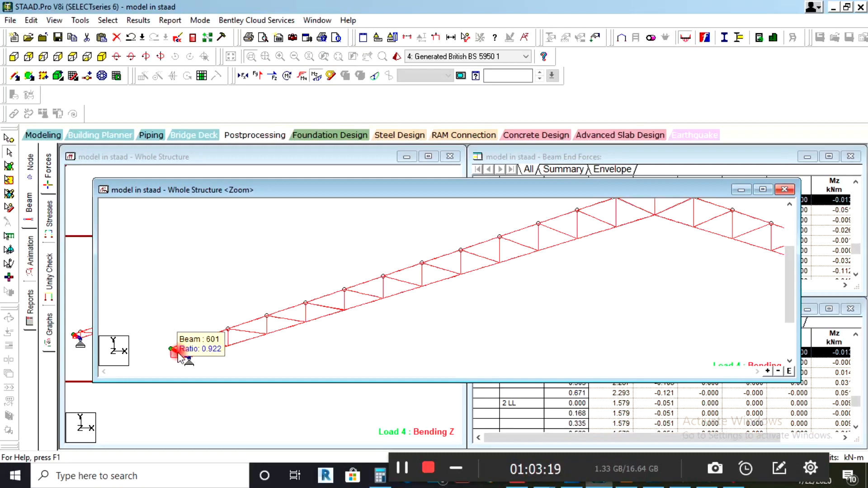
pyautogui.doubleClick(181, 354)
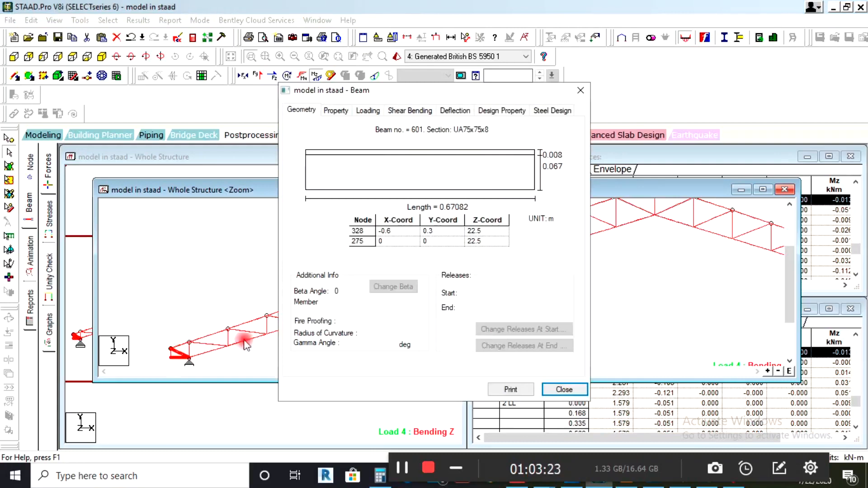
pyautogui.click(581, 90)
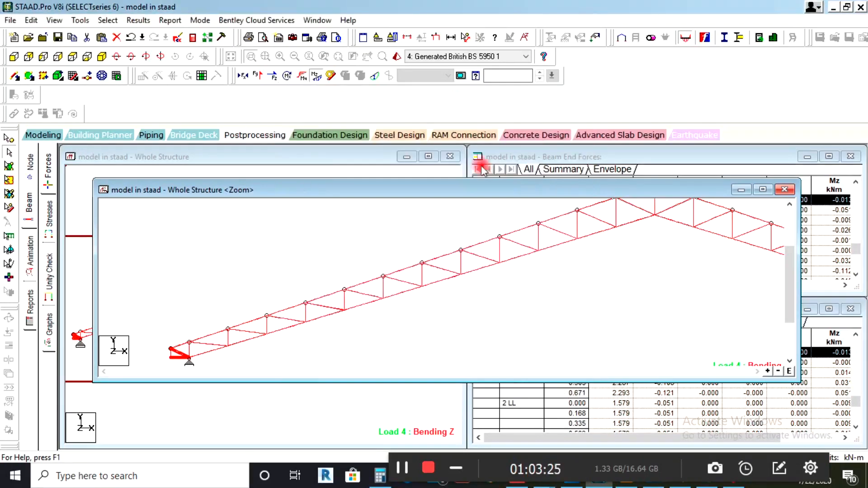
# Check the section geometry of the second vertical inside the left support, and close its details.
pyautogui.click(250, 333)
pyautogui.doubleClick(266, 326)
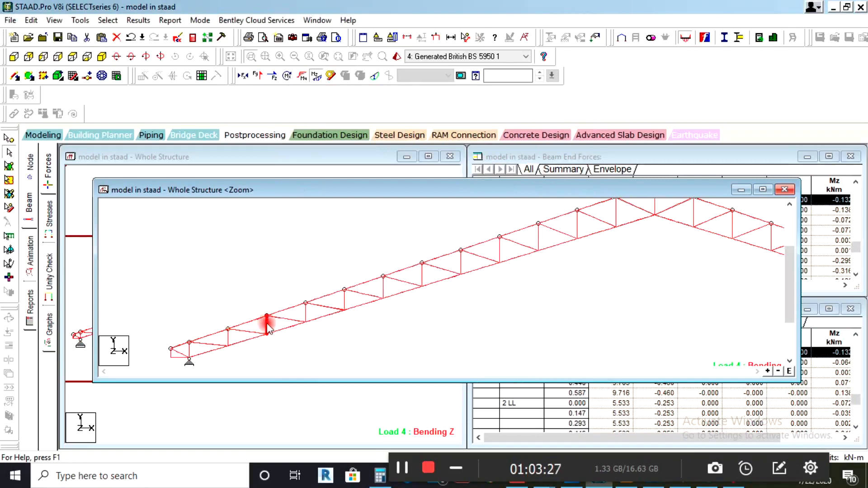
pyautogui.click(532, 111)
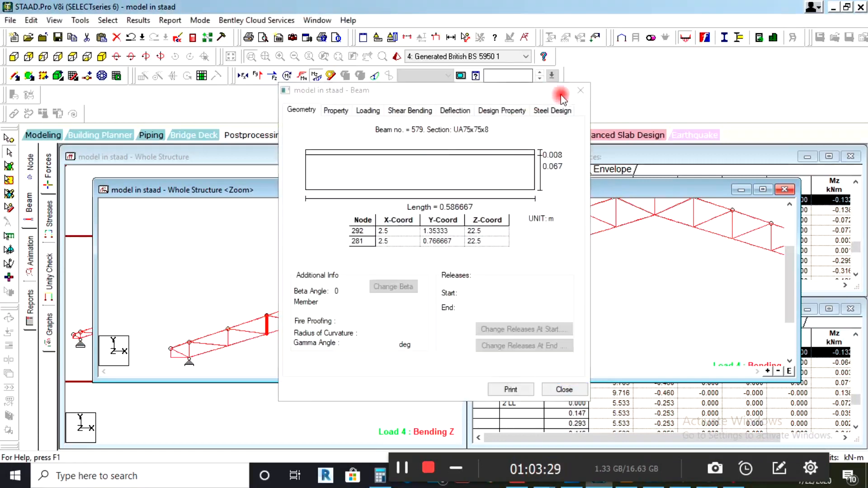
pyautogui.click(580, 90)
# Compare the geometry section of diagonal beam 604 with its steel design results, and close its details.
pyautogui.doubleClick(290, 322)
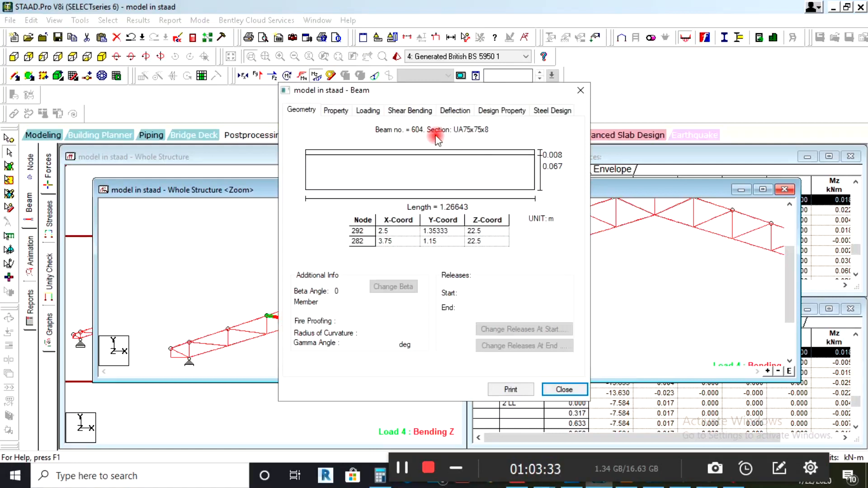
pyautogui.click(555, 111)
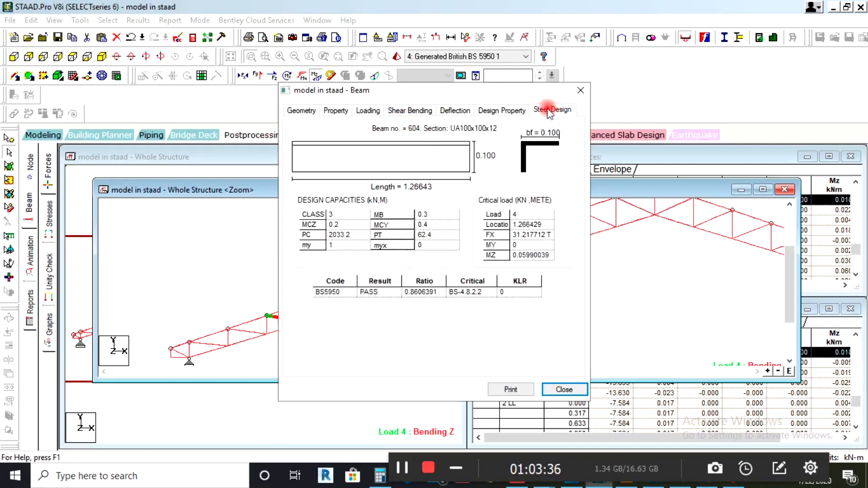
pyautogui.click(301, 110)
pyautogui.click(554, 111)
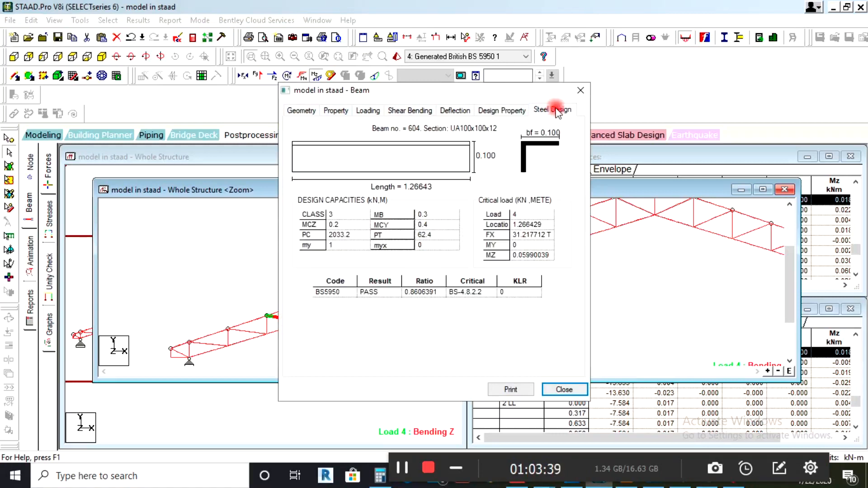
pyautogui.click(581, 90)
# Review the steel design results of the third vertical inside the left support, and close its details.
pyautogui.click(304, 313)
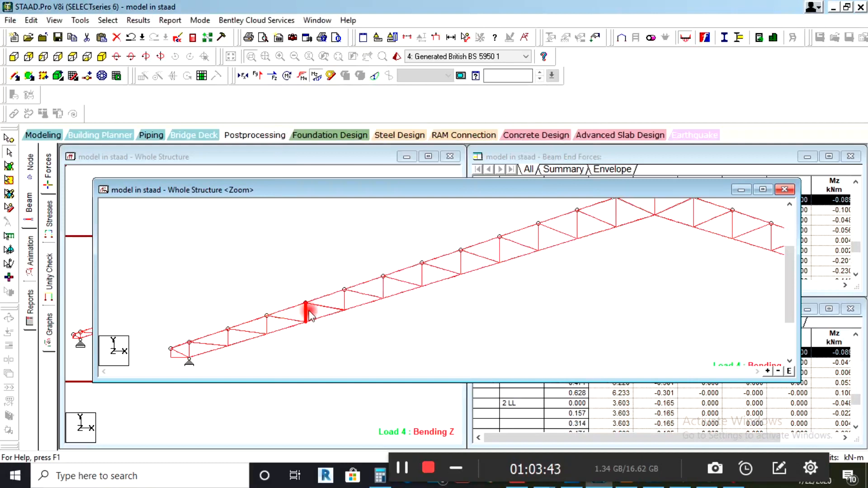
pyautogui.doubleClick(307, 312)
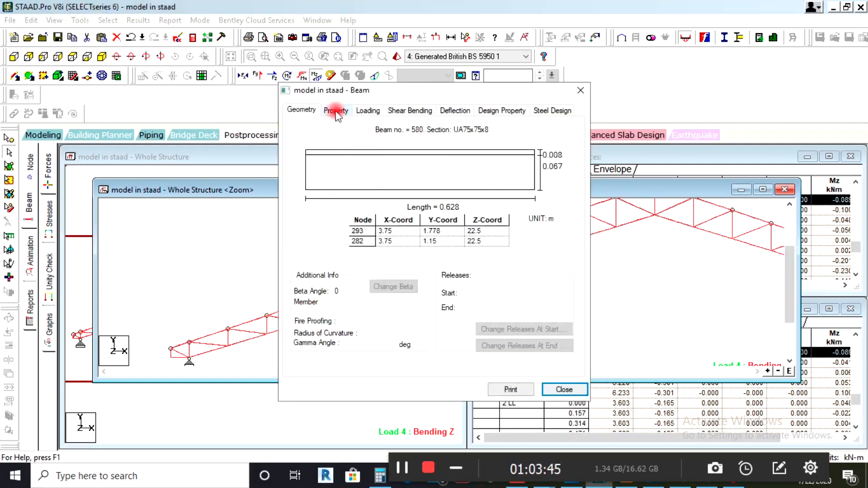
pyautogui.click(547, 110)
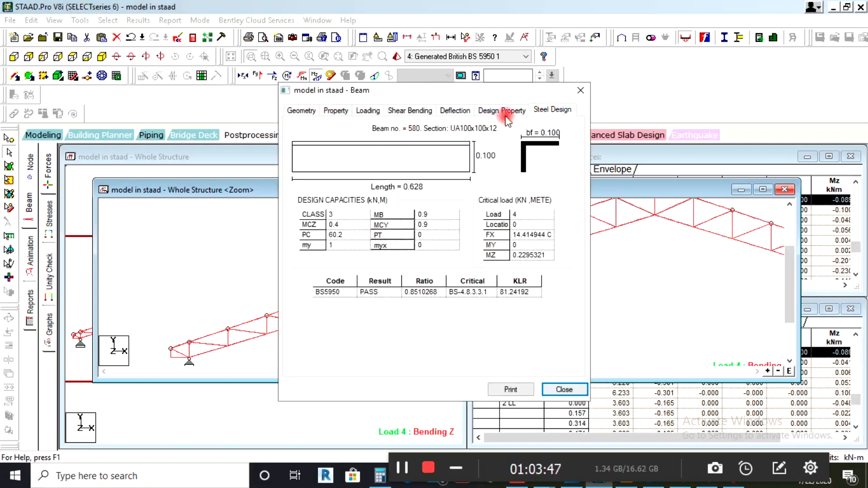
pyautogui.click(579, 92)
# View the section geometry of diagonal beam 605 and the steel design results of the next diagonal up the slope, closing both.
pyautogui.click(331, 308)
pyautogui.doubleClick(332, 307)
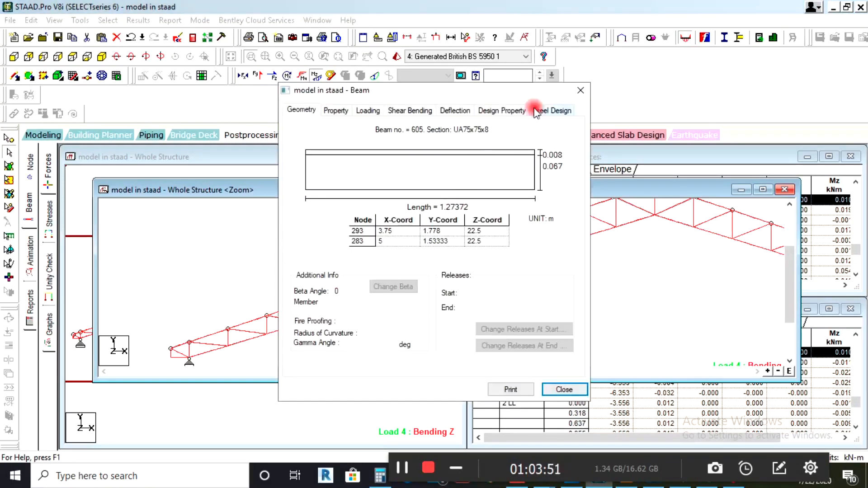
pyautogui.click(580, 90)
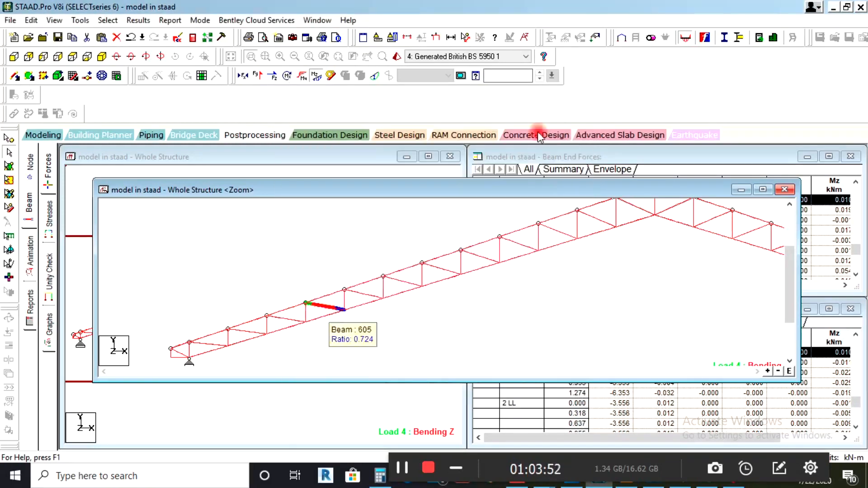
pyautogui.doubleClick(358, 293)
pyautogui.click(563, 111)
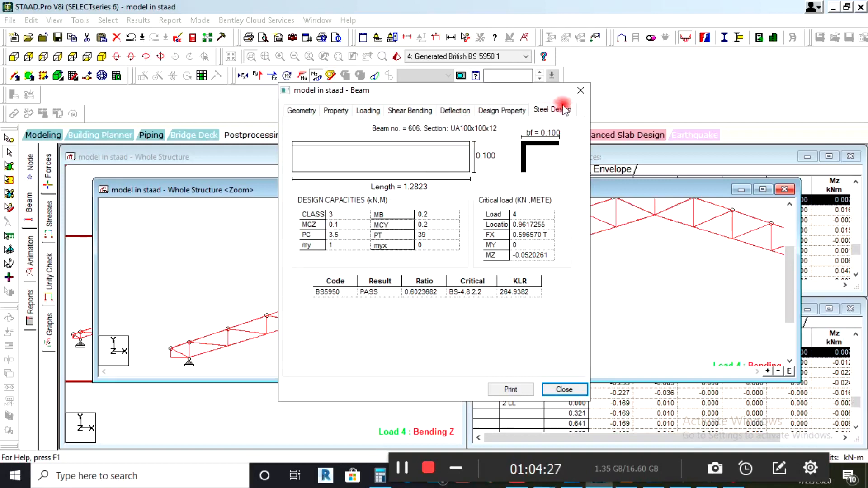
pyautogui.click(580, 90)
# Review the section and steel design results of diagonal beam 607 on the left slope, and close its details.
pyautogui.scroll(-3, 252, 334)
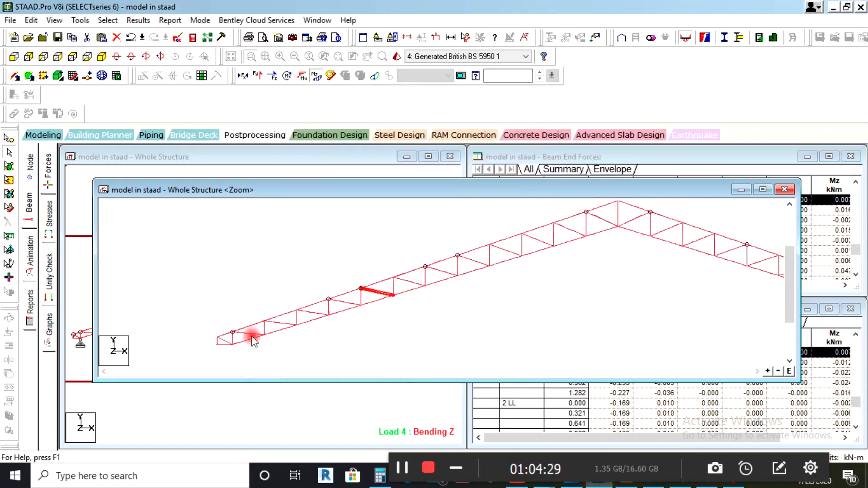
pyautogui.doubleClick(418, 285)
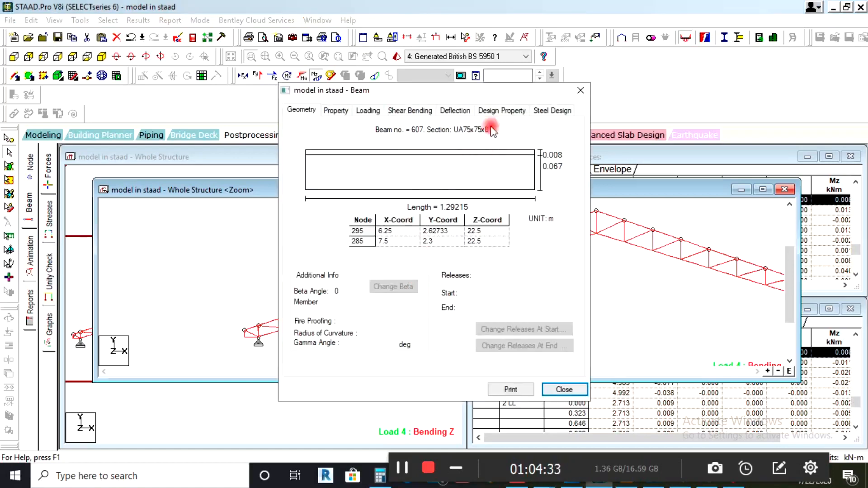
pyautogui.click(543, 110)
pyautogui.click(581, 91)
# Review the steel design results of the adjacent diagonals 609 and 610 on the left slope, closing each one's details.
pyautogui.doubleClick(465, 261)
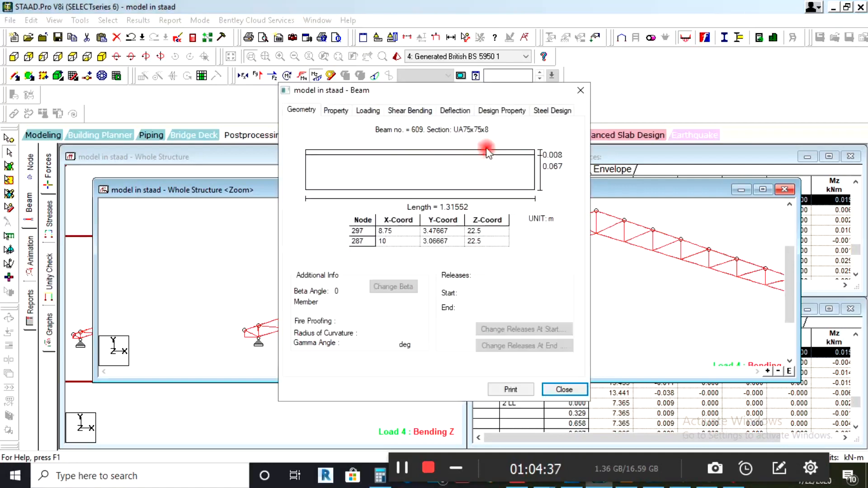
pyautogui.click(552, 110)
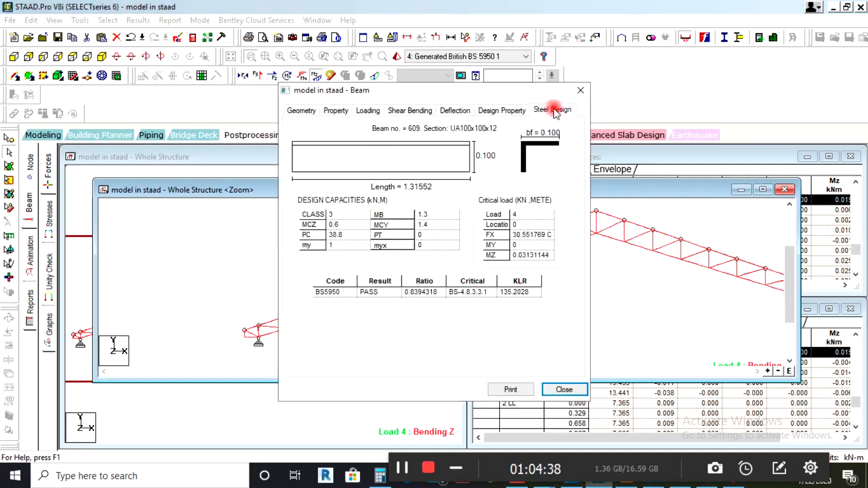
pyautogui.click(580, 91)
pyautogui.doubleClick(500, 257)
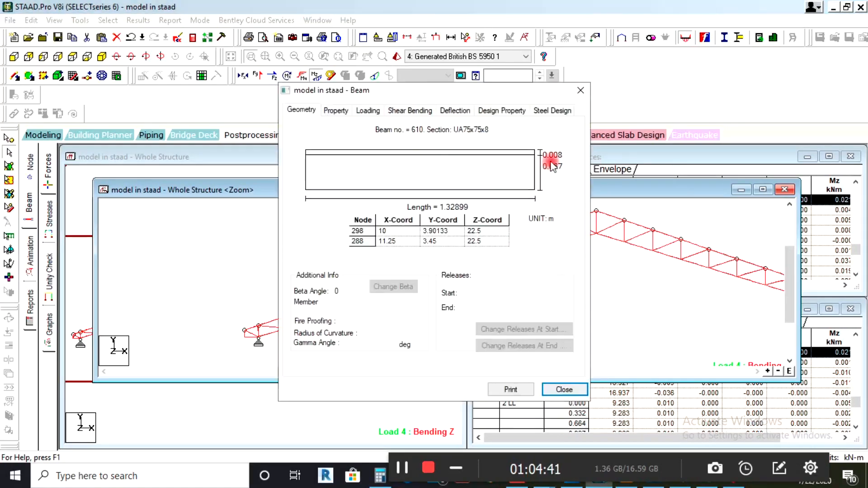
pyautogui.click(551, 111)
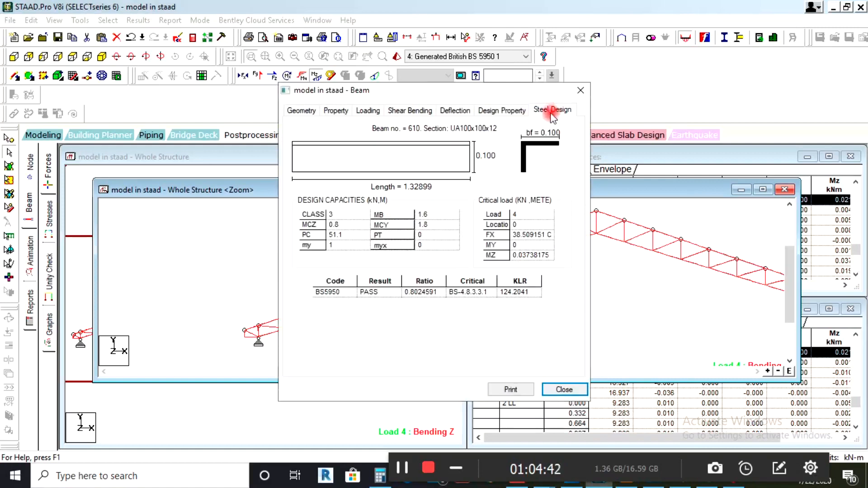
pyautogui.click(580, 91)
# Review the steel design results of the last two diagonals before the ridge on the left slope, closing each one's details.
pyautogui.doubleClick(552, 231)
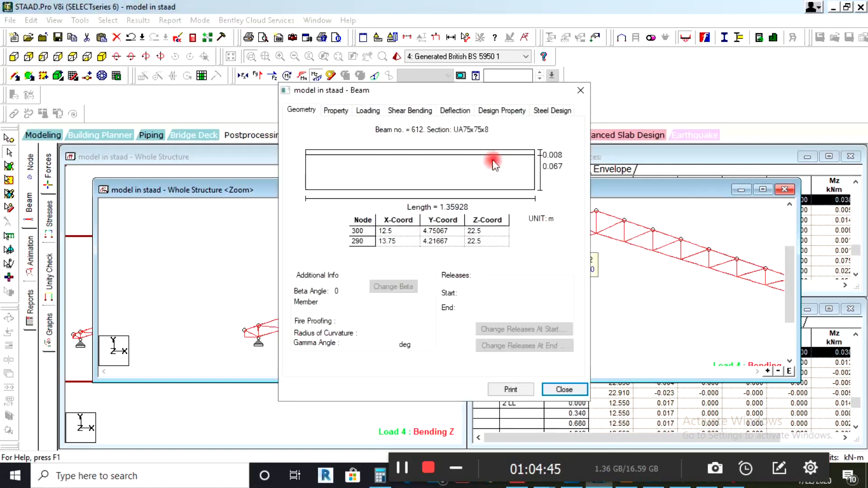
pyautogui.click(552, 110)
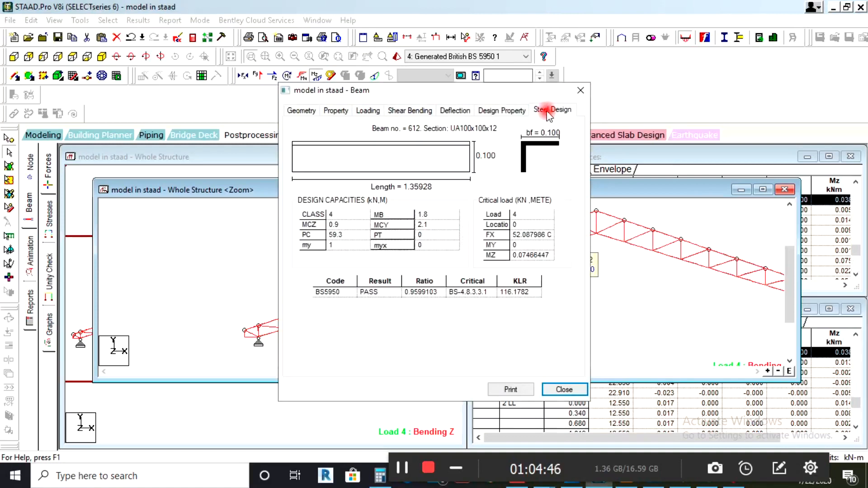
pyautogui.click(581, 90)
pyautogui.doubleClick(576, 227)
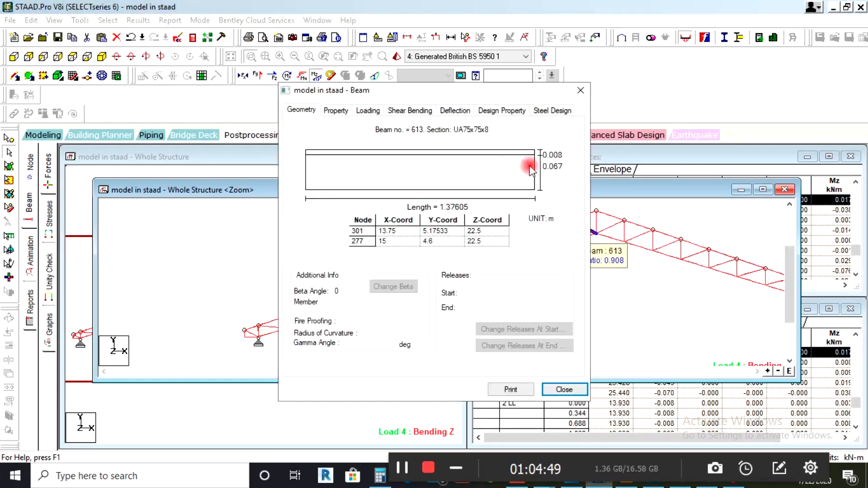
pyautogui.click(536, 109)
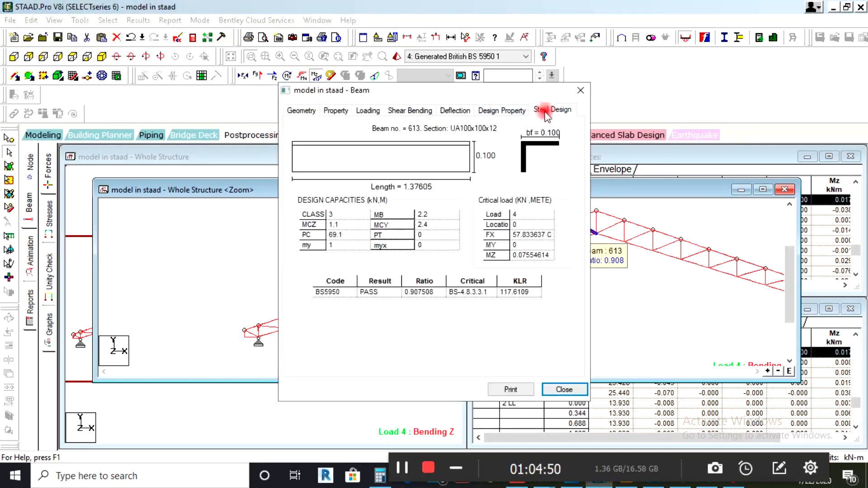
pyautogui.click(581, 91)
# Review the steel design results of the ridge vertical, recheck those of the diagonal on its left, and close the details.
pyautogui.doubleClick(596, 221)
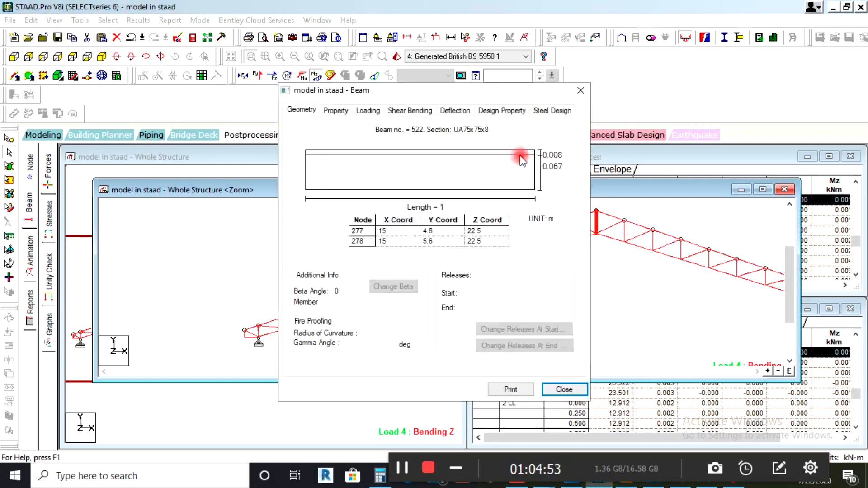
pyautogui.click(544, 110)
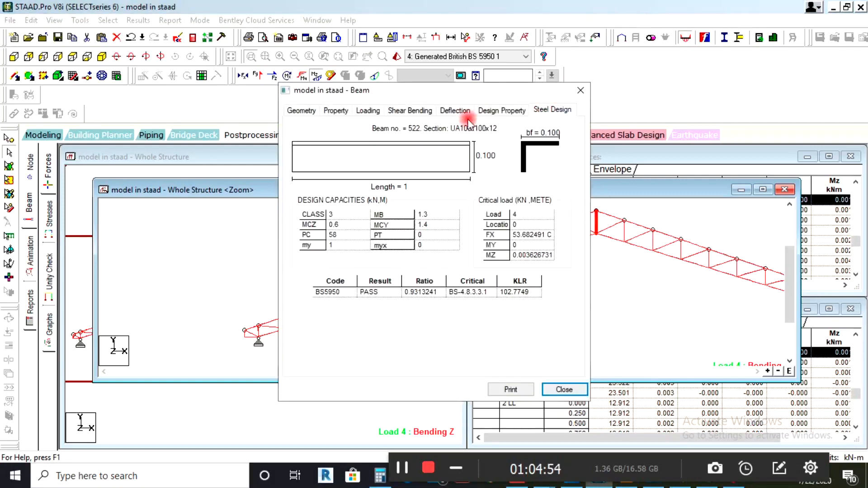
pyautogui.click(578, 92)
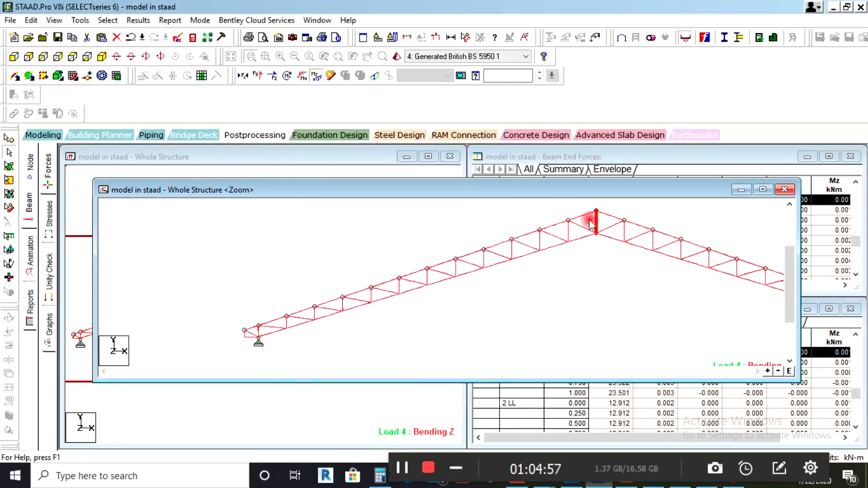
pyautogui.doubleClick(580, 231)
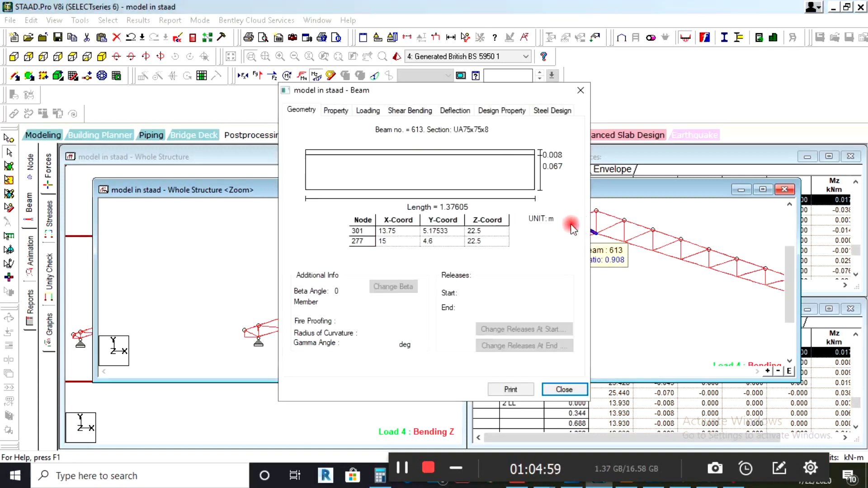
pyautogui.click(539, 113)
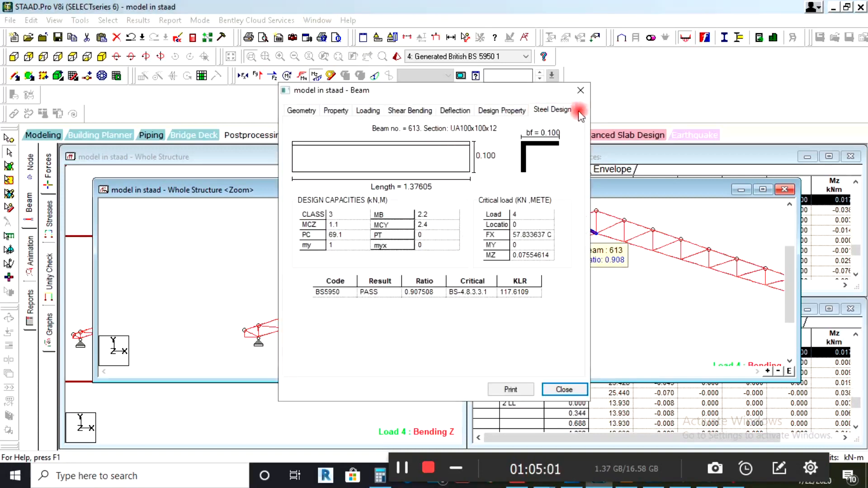
pyautogui.click(581, 90)
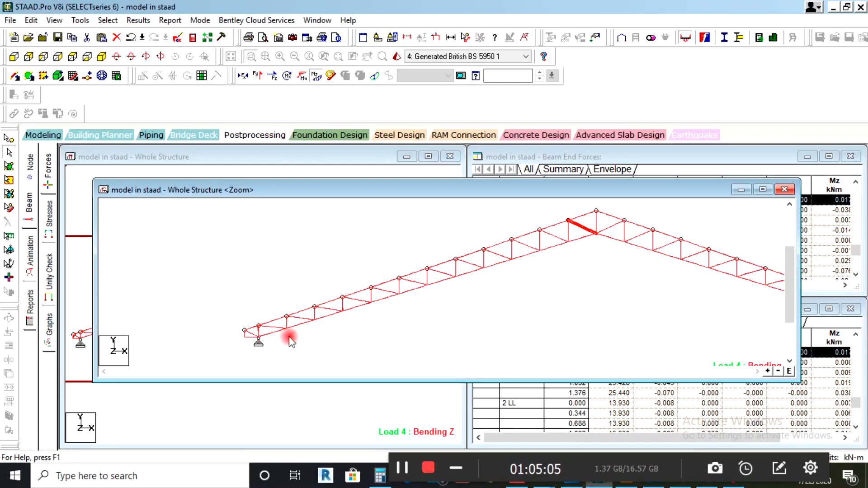
# Review the steel design results of bottom chord beam 526 near the left support, and close its details.
pyautogui.click(328, 322)
pyautogui.doubleClick(329, 322)
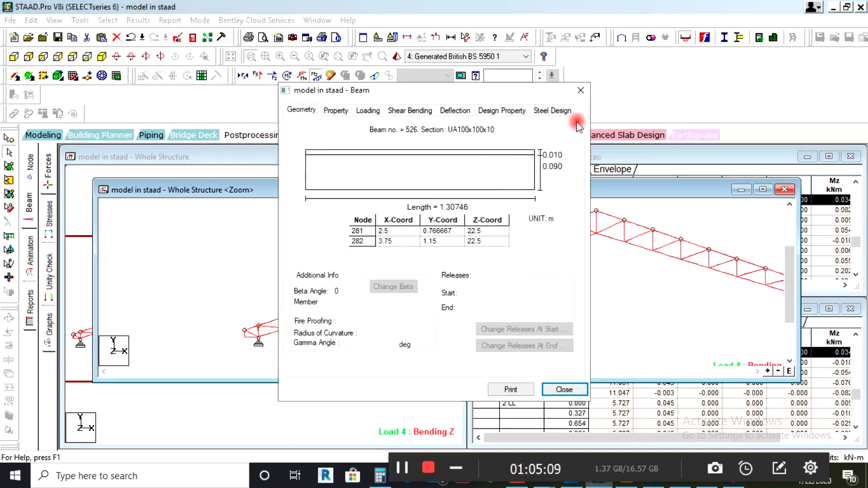
pyautogui.click(560, 110)
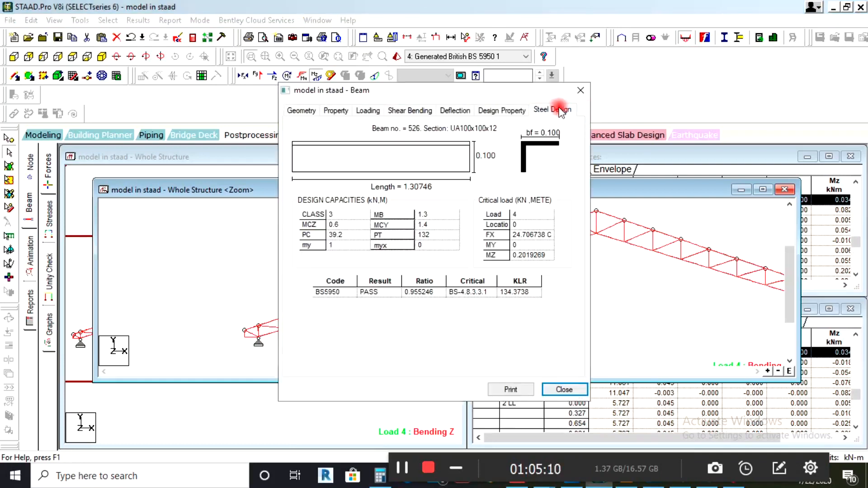
pyautogui.click(580, 90)
# Review the steel design results of top chord beam 539 on the left slope, and close its details.
pyautogui.doubleClick(387, 285)
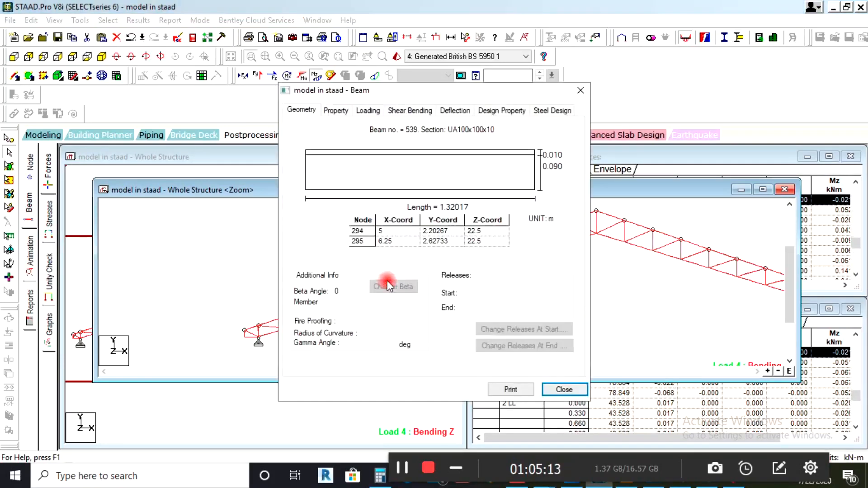
pyautogui.click(577, 92)
pyautogui.click(552, 111)
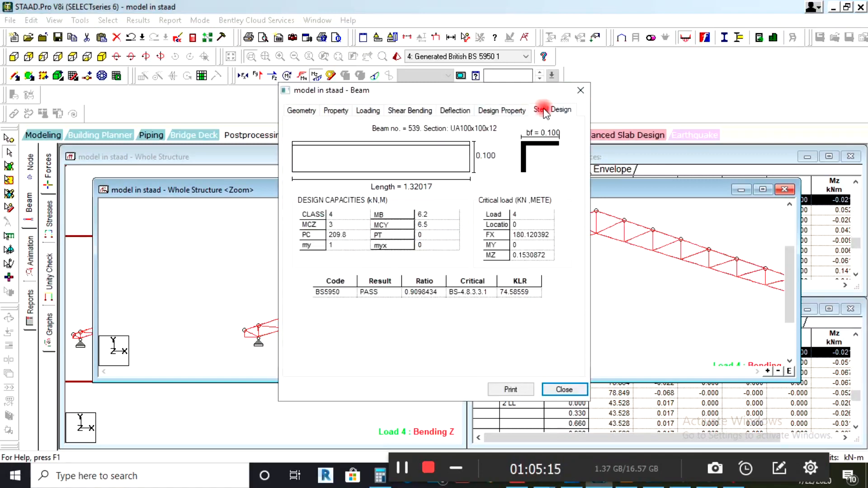
pyautogui.click(581, 90)
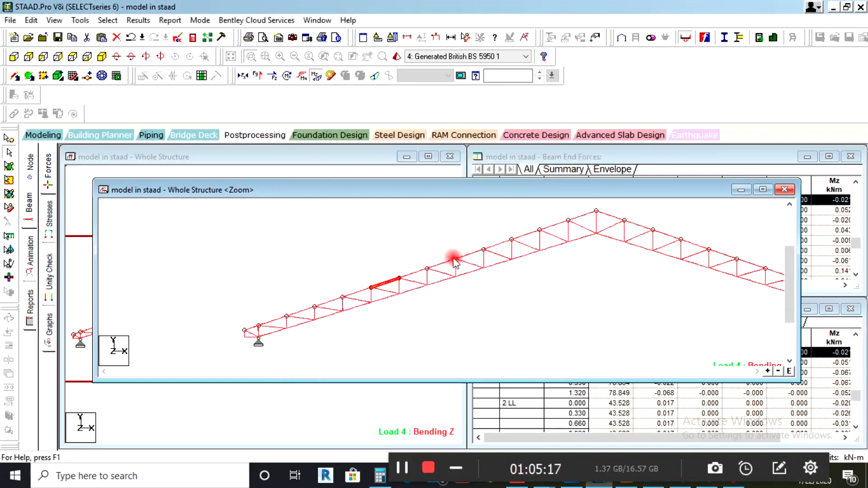
# Review the steel design results of the next two top chord members up the left slope, beams 540 and 541, closing each one's details.
pyautogui.doubleClick(416, 272)
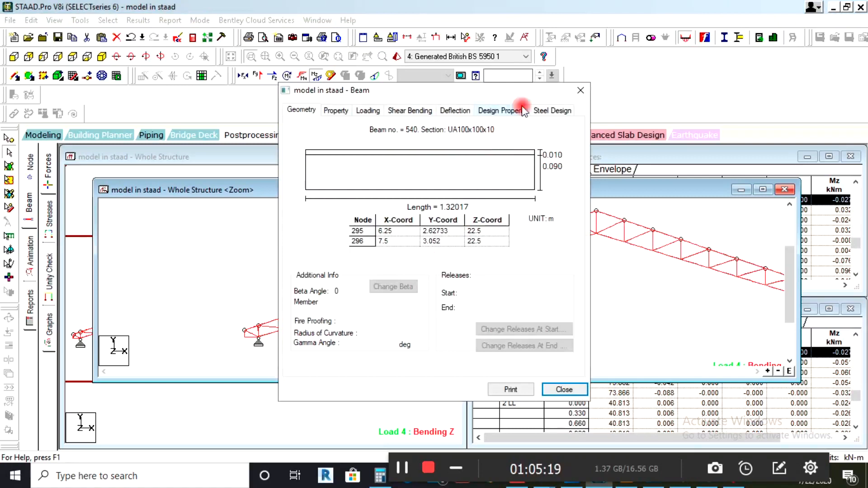
pyautogui.click(547, 110)
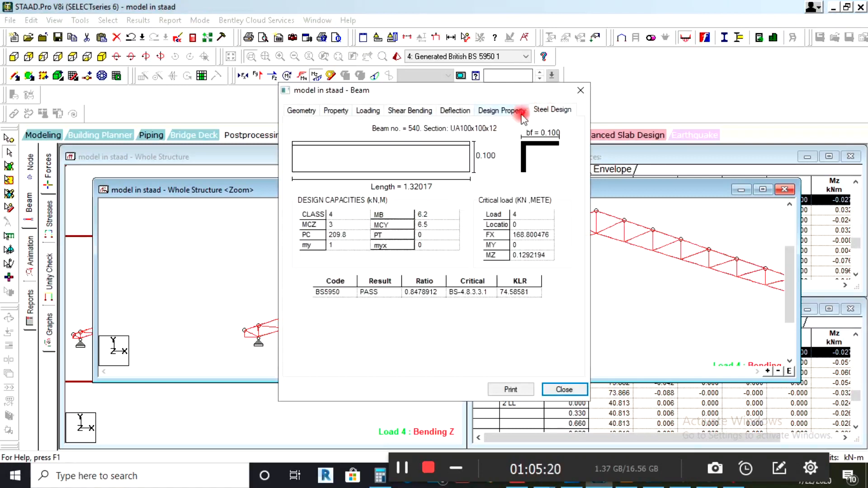
pyautogui.click(581, 90)
pyautogui.doubleClick(442, 266)
pyautogui.click(542, 110)
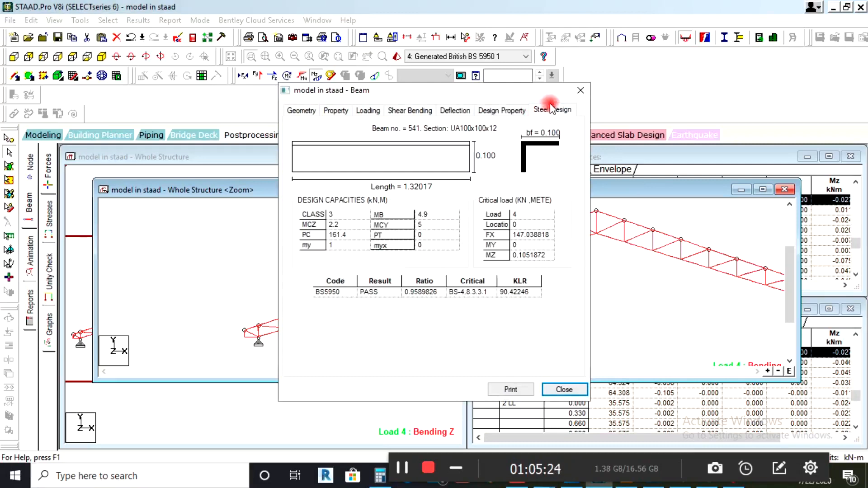
pyautogui.click(581, 90)
# Review the steel design results of top chord beam 538, lower on the left slope, and close its details.
pyautogui.click(357, 293)
pyautogui.doubleClick(357, 293)
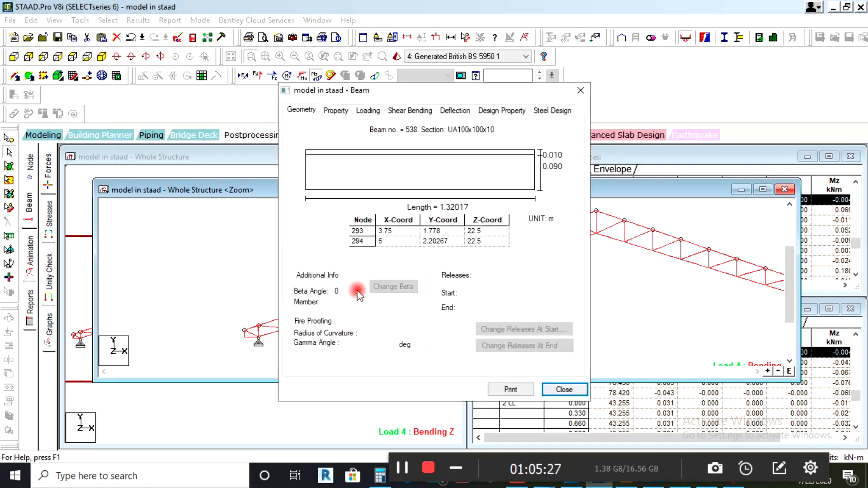
pyautogui.click(543, 110)
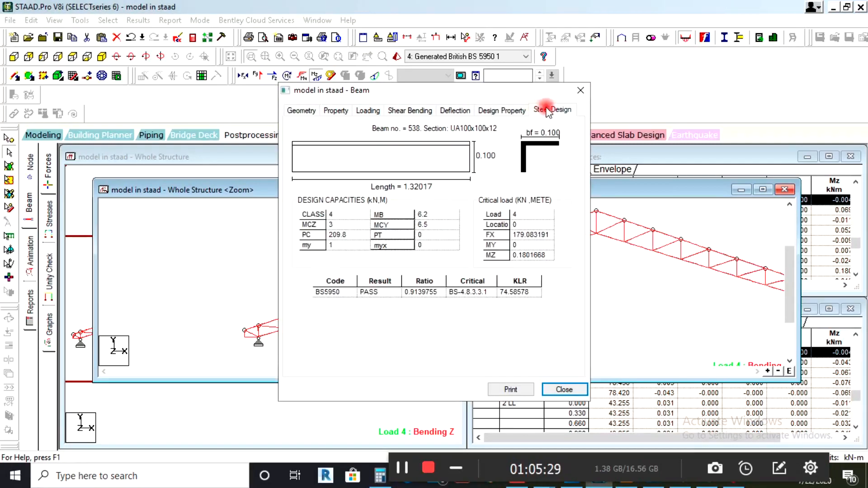
pyautogui.click(580, 90)
# Review the design properties and steel design results of top chord beam 543 on the left slope, and close its details.
pyautogui.click(499, 245)
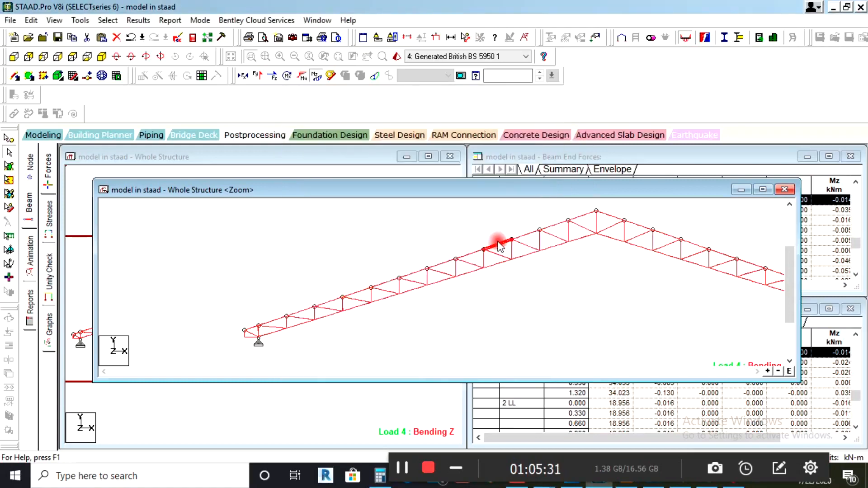
pyautogui.doubleClick(499, 245)
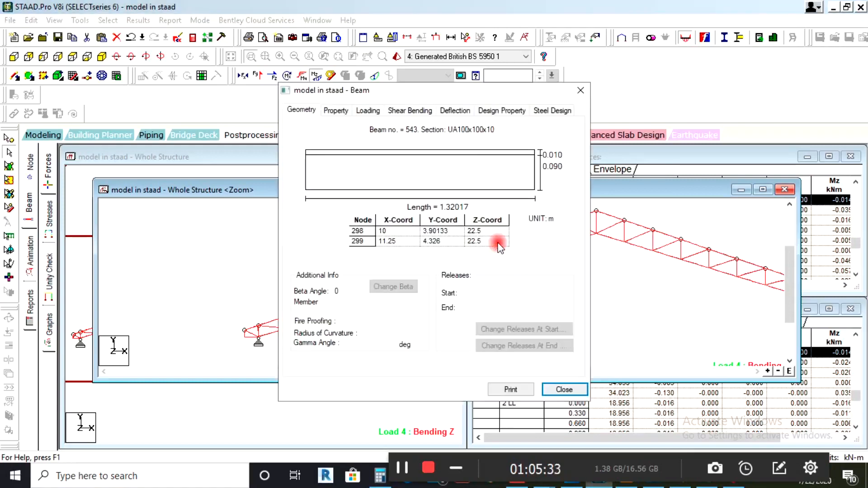
pyautogui.click(498, 110)
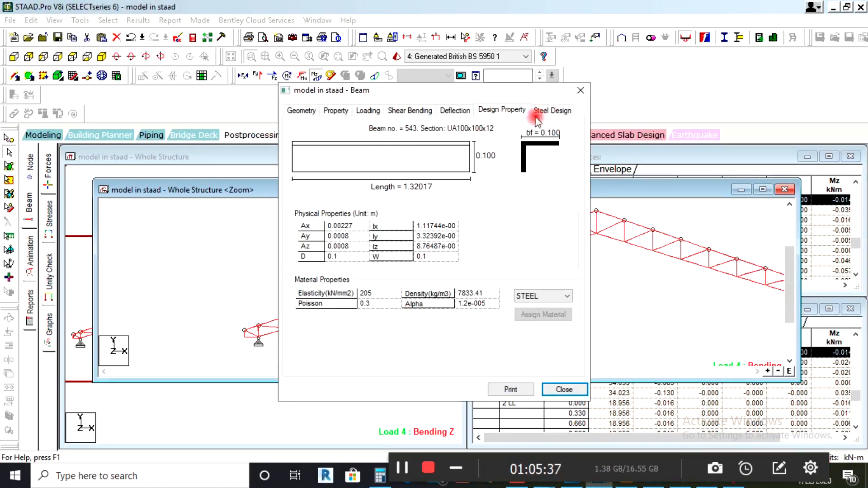
pyautogui.click(550, 111)
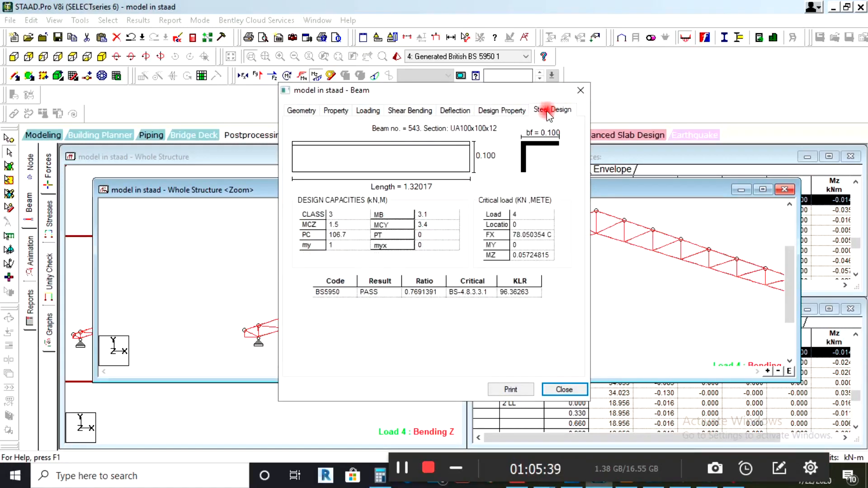
pyautogui.click(582, 91)
# Review the steel design results of top chord beams 544 and 545 towards the ridge, closing each one's details.
pyautogui.doubleClick(529, 237)
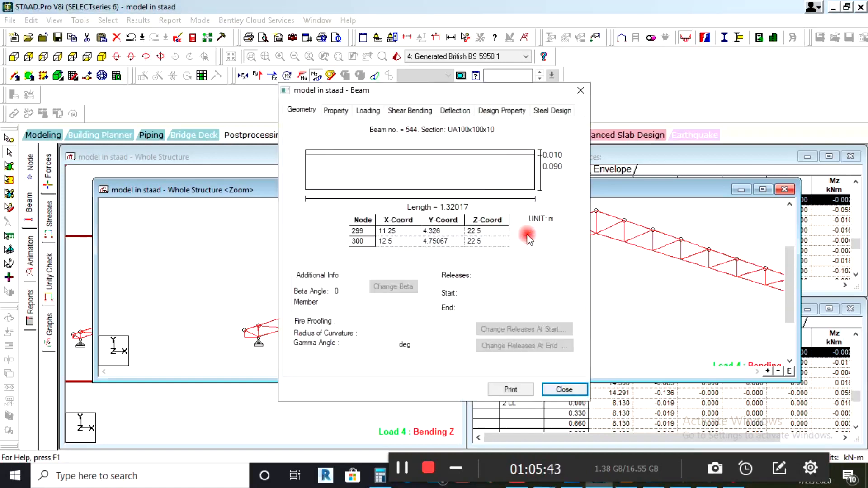
pyautogui.click(547, 110)
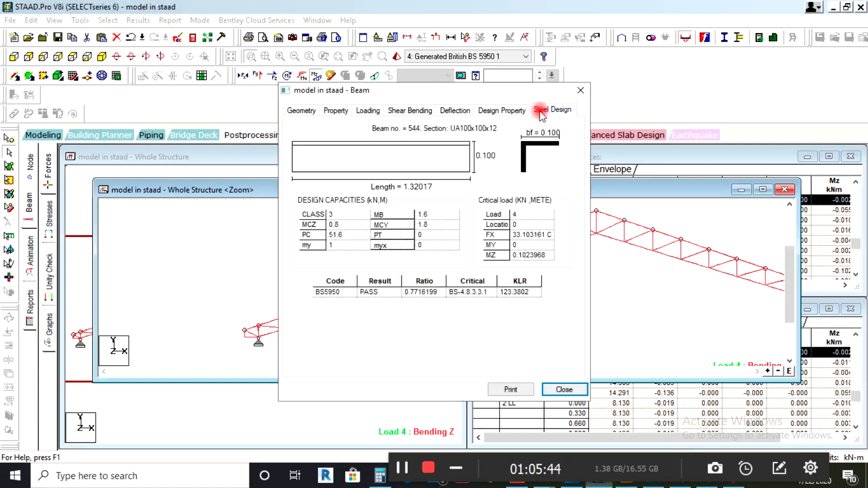
pyautogui.click(580, 92)
pyautogui.doubleClick(554, 226)
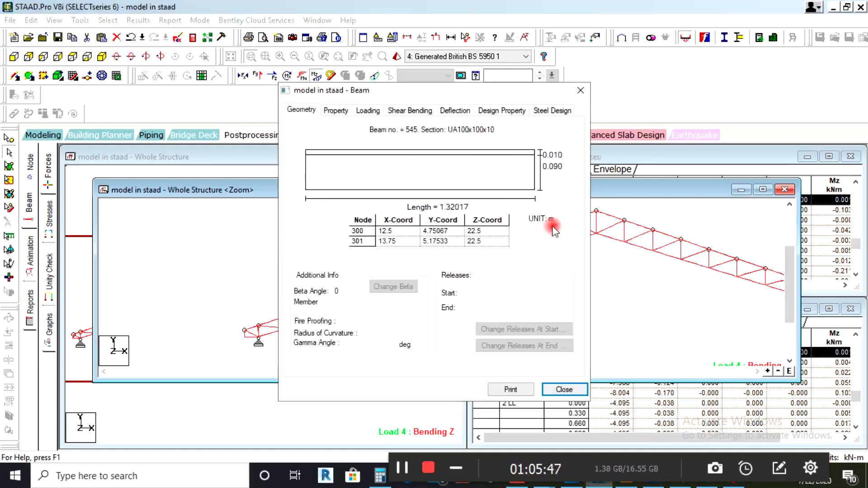
pyautogui.click(547, 110)
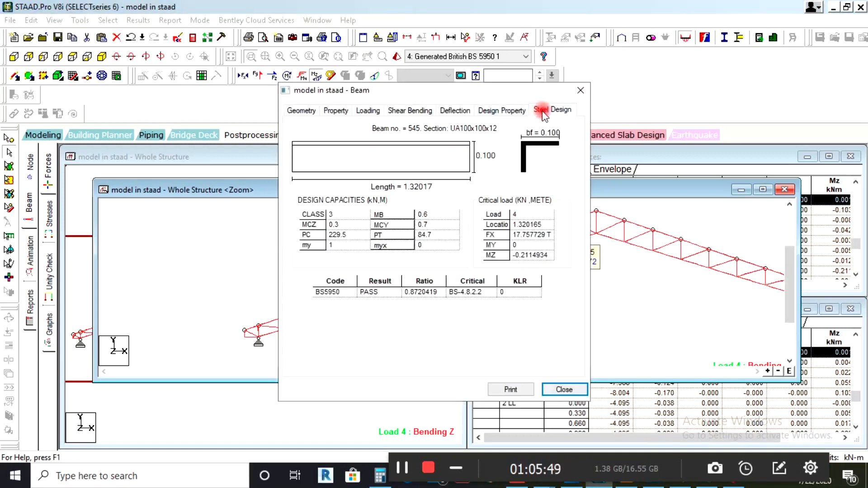
pyautogui.click(513, 112)
pyautogui.click(548, 109)
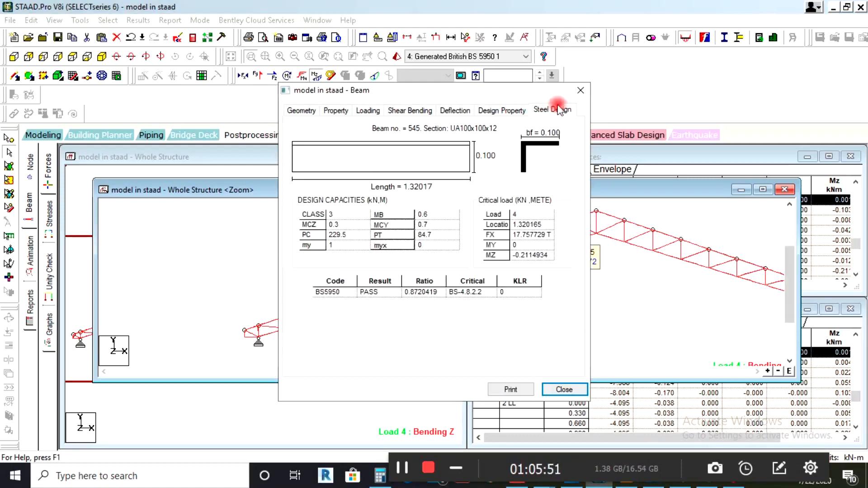
pyautogui.click(581, 90)
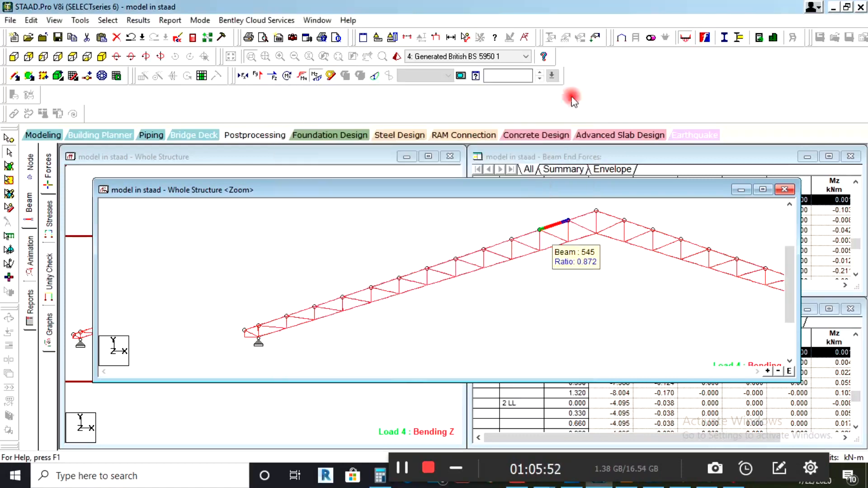
# Show the structure in isometric view and review the steel design results of top chord beam 337 on an interior truss, then close its details.
pyautogui.click(103, 57)
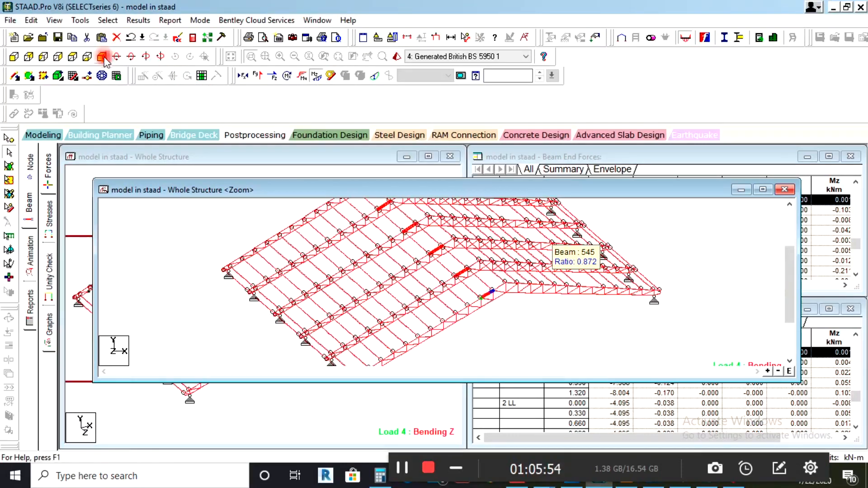
pyautogui.click(445, 265)
pyautogui.click(434, 253)
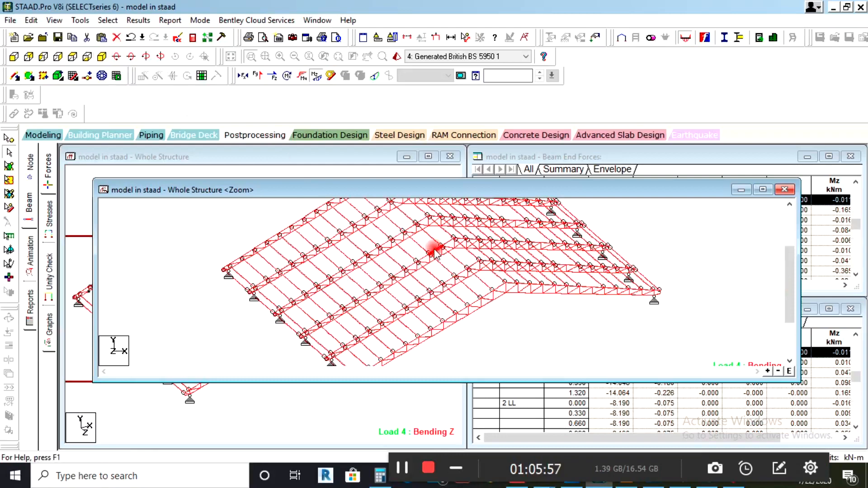
pyautogui.doubleClick(435, 252)
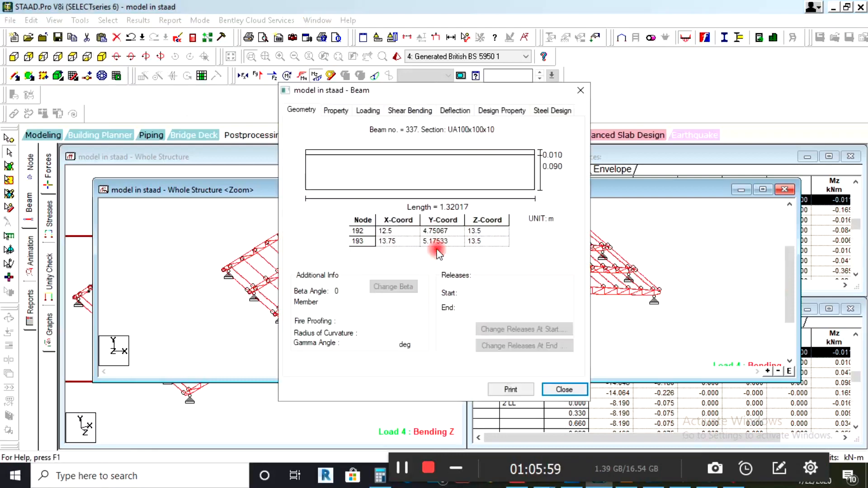
pyautogui.click(538, 110)
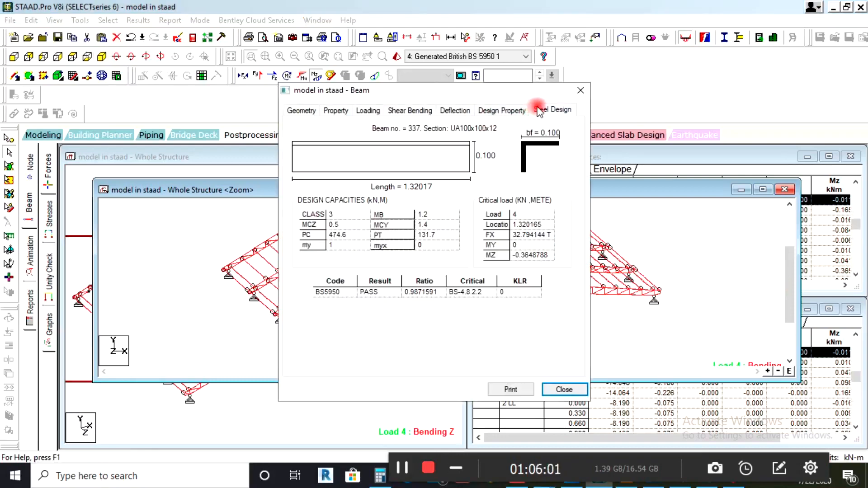
pyautogui.click(577, 94)
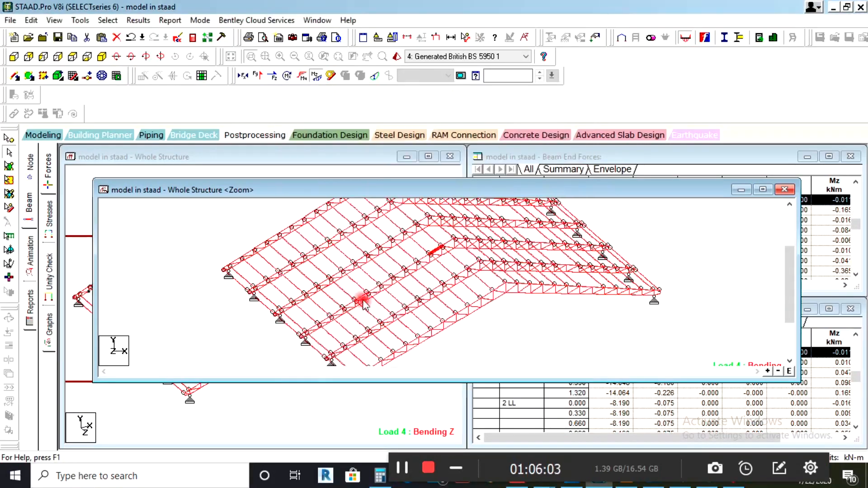
# Review the steel design results of beam 333 and the geometry of beam 335 on the same interior truss, closing each one's details.
pyautogui.doubleClick(386, 281)
pyautogui.click(546, 110)
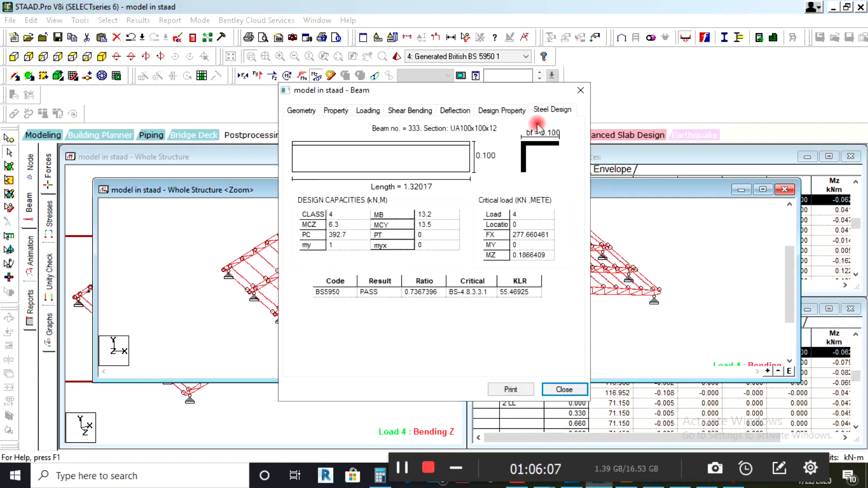
pyautogui.click(577, 92)
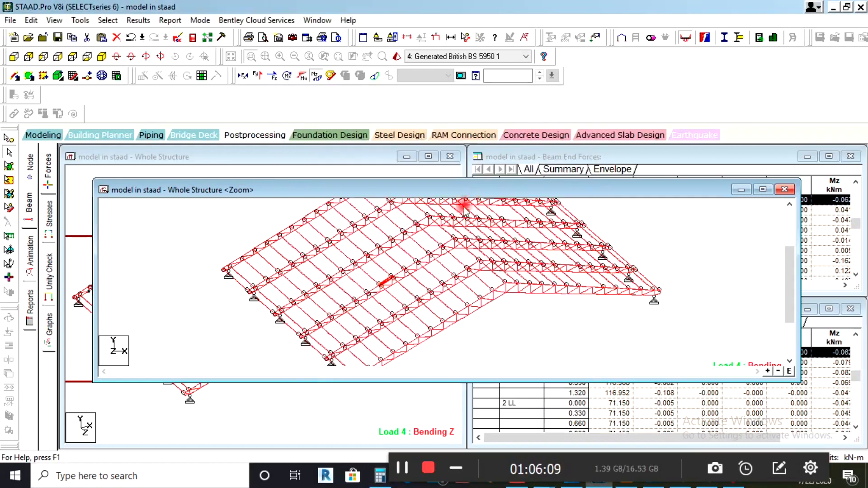
pyautogui.doubleClick(410, 268)
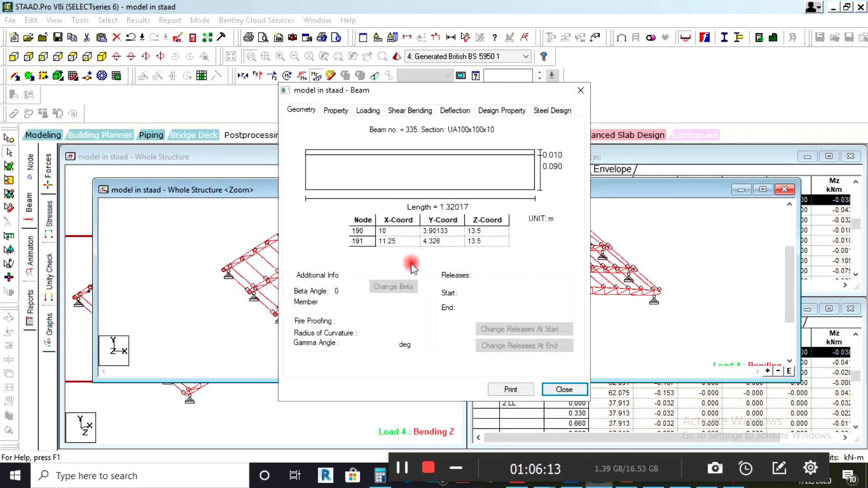
pyautogui.click(581, 90)
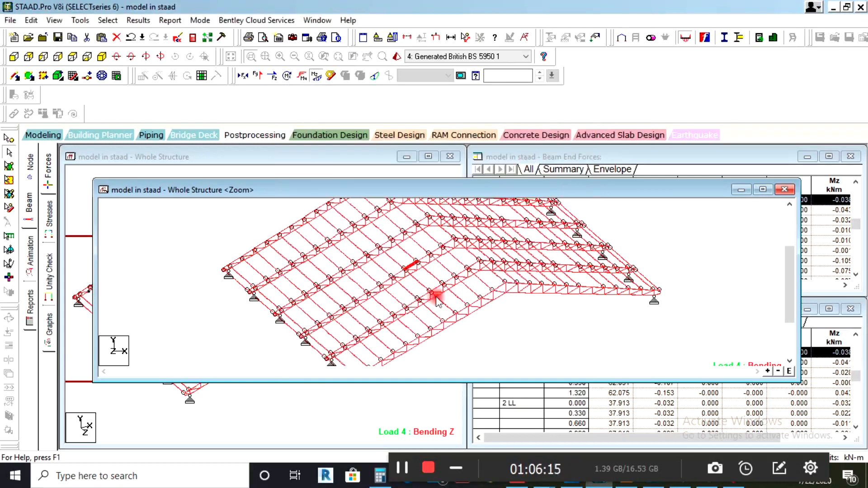
# Move the zoomed structure window clear of the beam force tables and examine the Beam Force Detail values by beam and load case.
pyautogui.moveTo(408, 190); pyautogui.dragTo(323, 145)
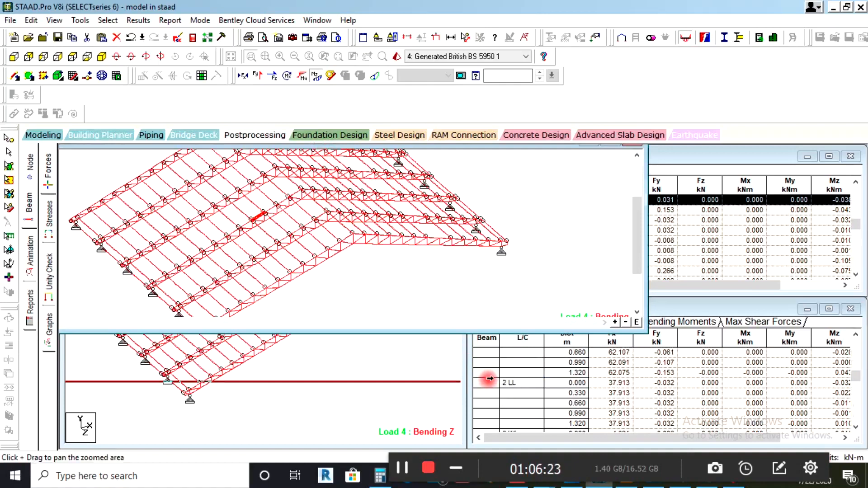
pyautogui.scroll(-5, 490, 374)
pyautogui.scroll(1, 490, 373)
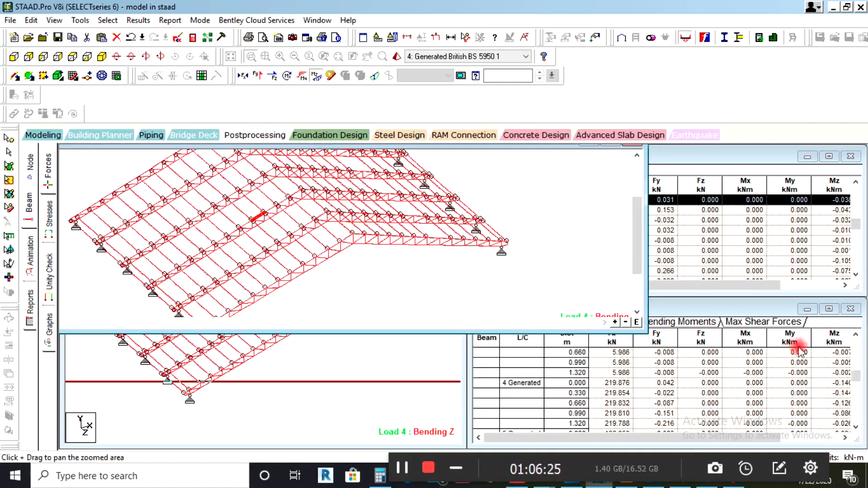
pyautogui.moveTo(856, 375); pyautogui.dragTo(859, 374)
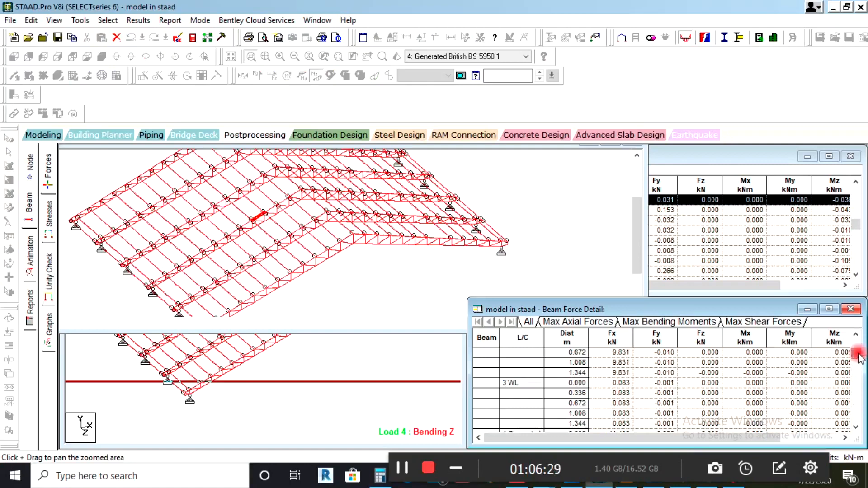
pyautogui.scroll(3, 560, 381)
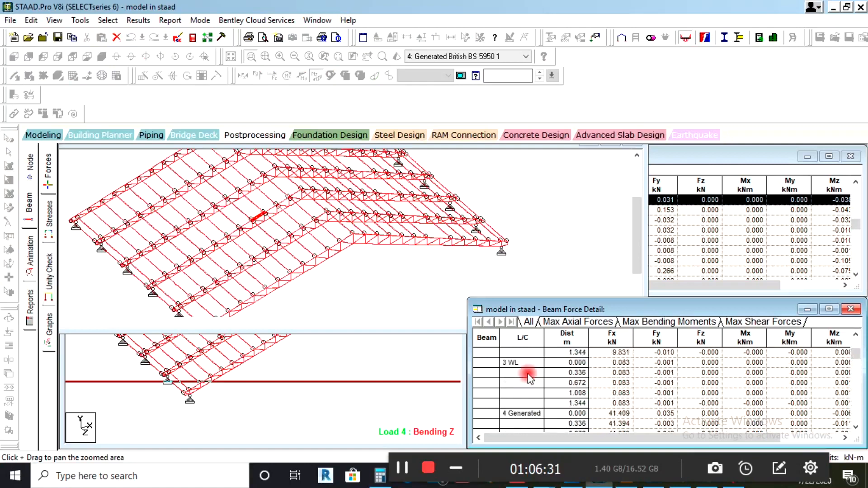
pyautogui.scroll(-3, 530, 387)
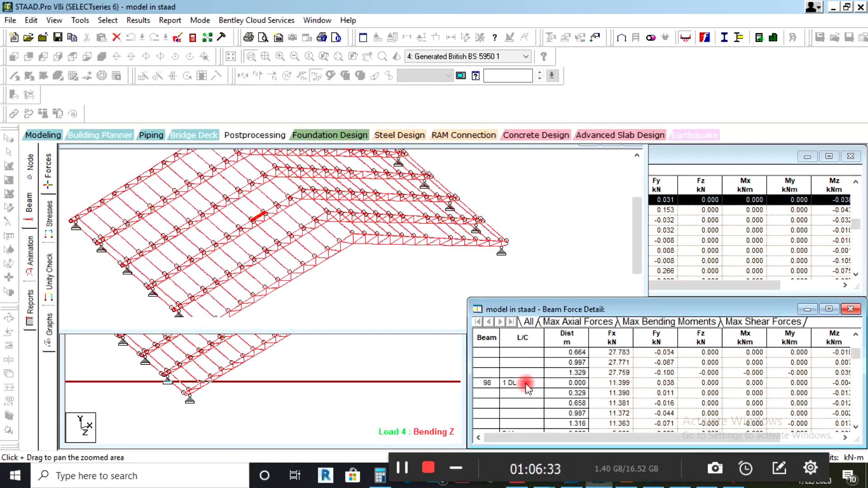
pyautogui.scroll(-9, 496, 391)
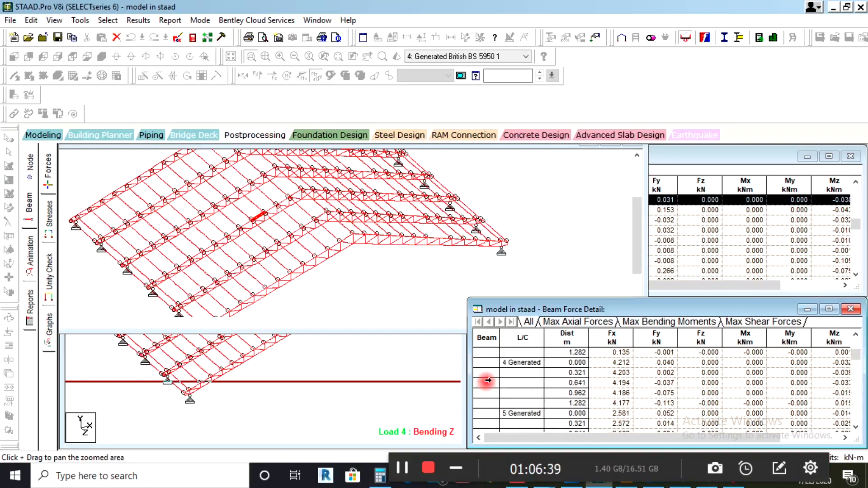
# Examine the Beam Force Detail values for the beams up to 111, comparing the axial forces by load case.
pyautogui.scroll(-3, 488, 381)
pyautogui.scroll(-3, 489, 383)
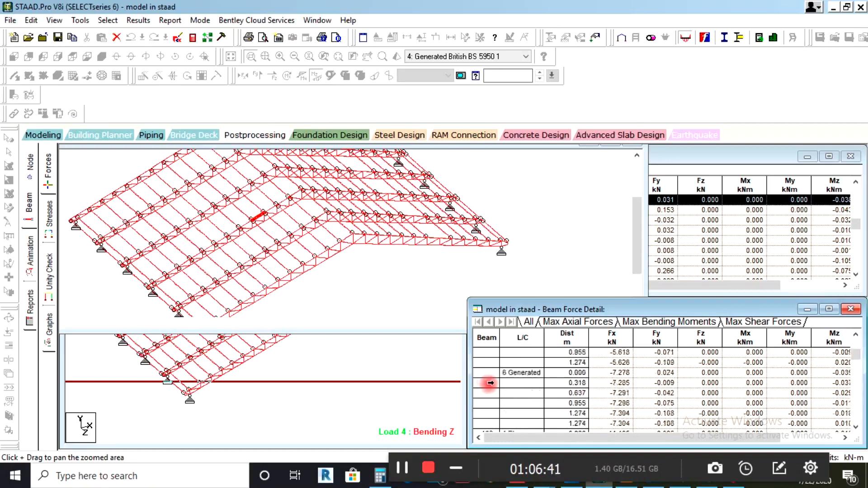
pyautogui.scroll(-3, 491, 389)
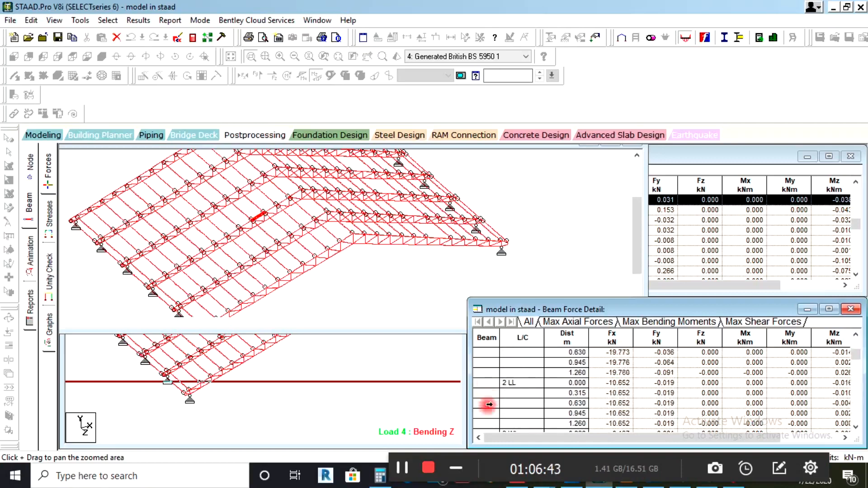
pyautogui.scroll(-3, 489, 410)
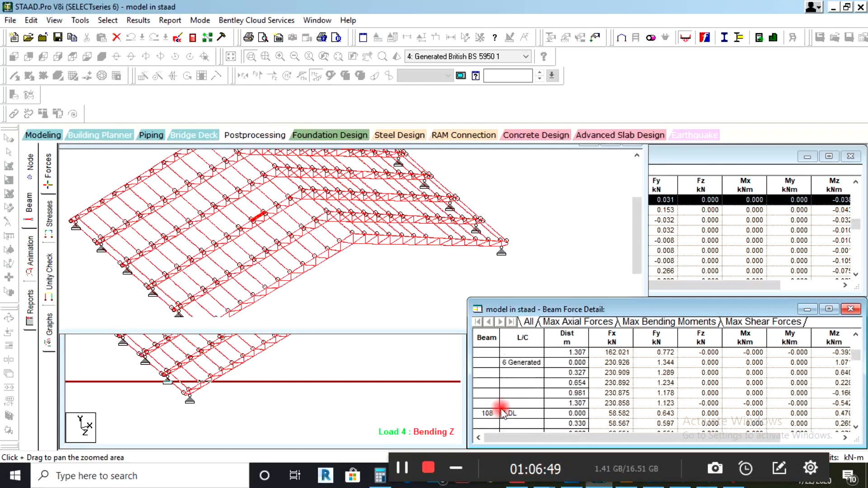
pyautogui.scroll(5, 508, 388)
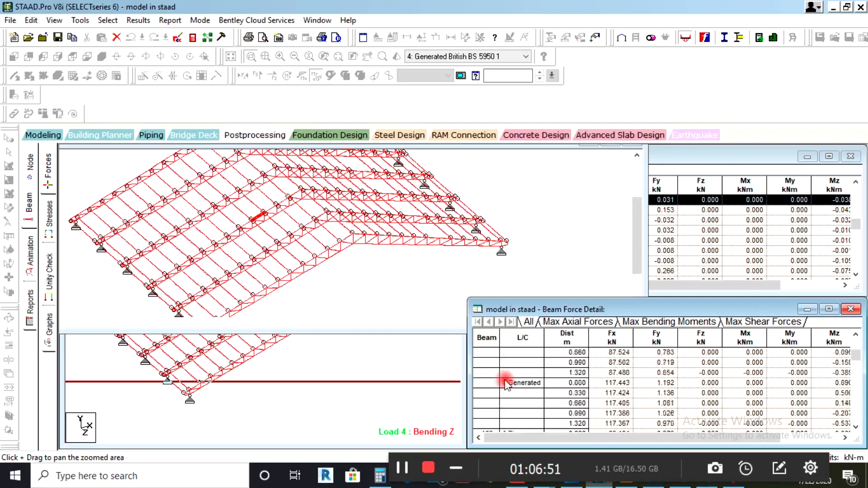
pyautogui.scroll(-14, 488, 383)
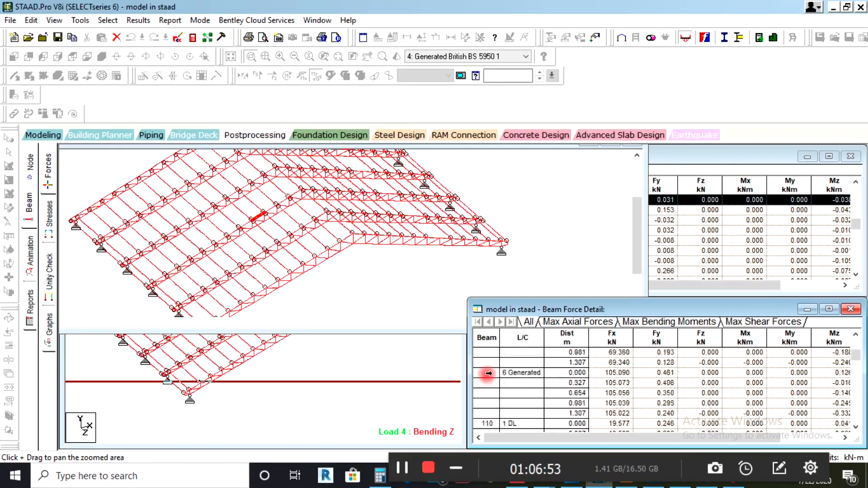
pyautogui.scroll(-5, 493, 373)
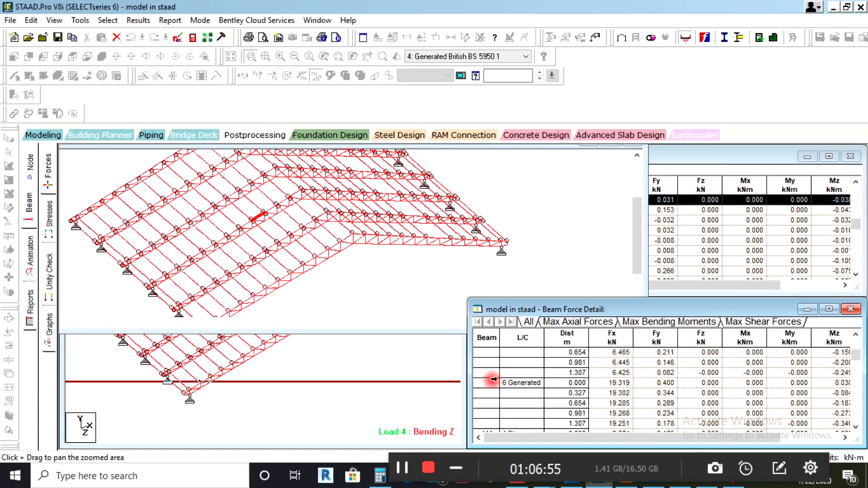
pyautogui.scroll(-6, 545, 386)
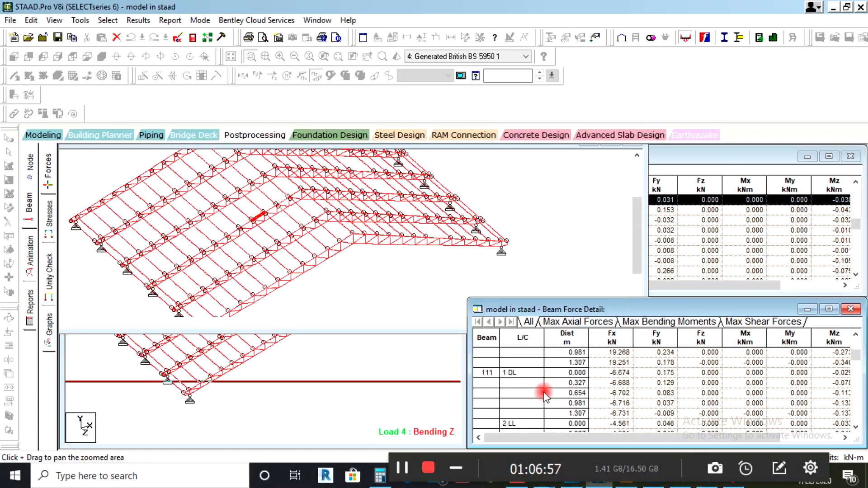
pyautogui.scroll(-2, 518, 396)
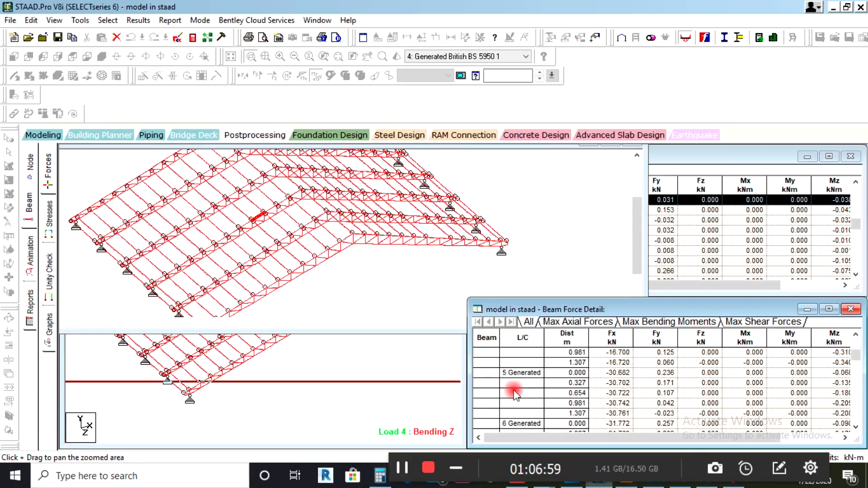
pyautogui.scroll(-6, 515, 395)
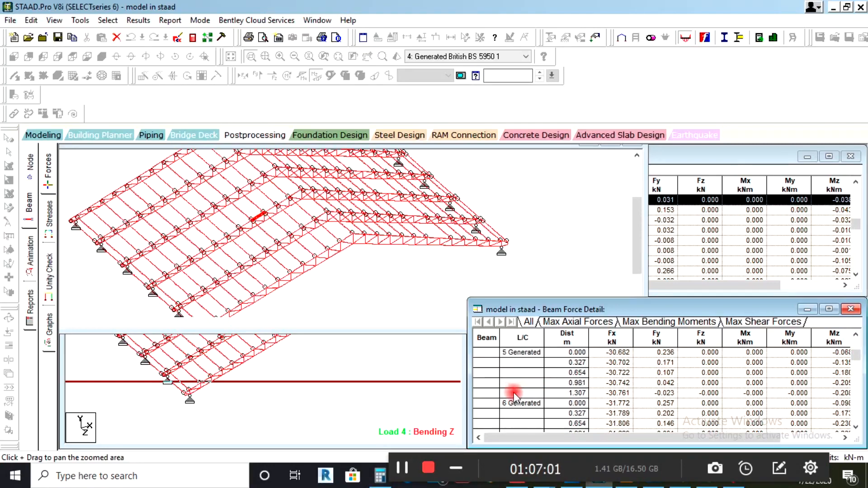
# Read the Beam Force Detail values onward to beam 118 and highlight its 1 DL row to locate the member.
pyautogui.scroll(-6, 515, 404)
pyautogui.scroll(-10, 501, 401)
pyautogui.scroll(-2, 500, 394)
pyautogui.scroll(-6, 502, 397)
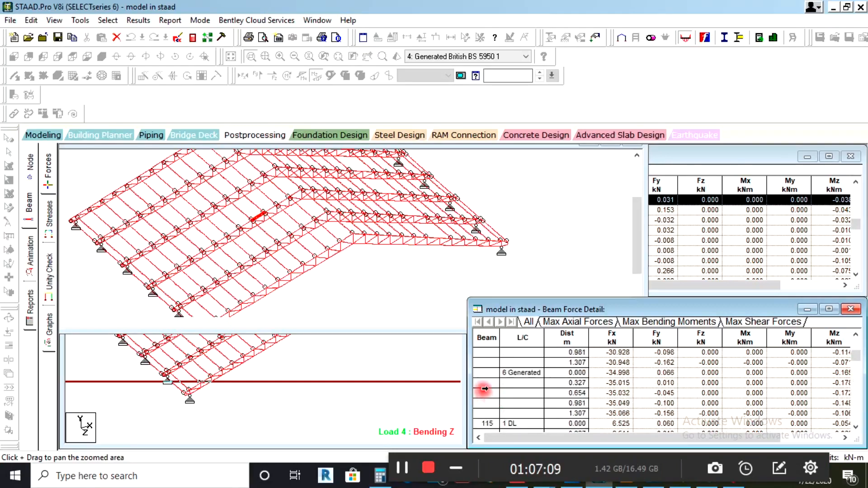
pyautogui.scroll(-6, 484, 394)
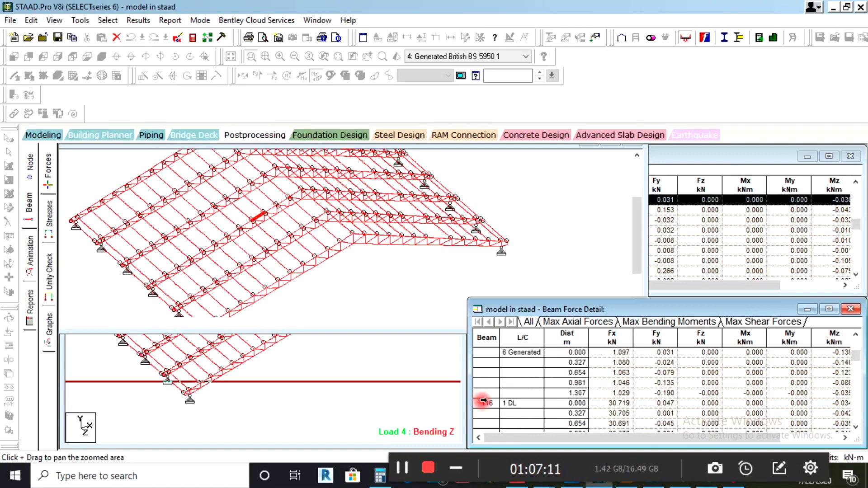
pyautogui.scroll(-4, 483, 397)
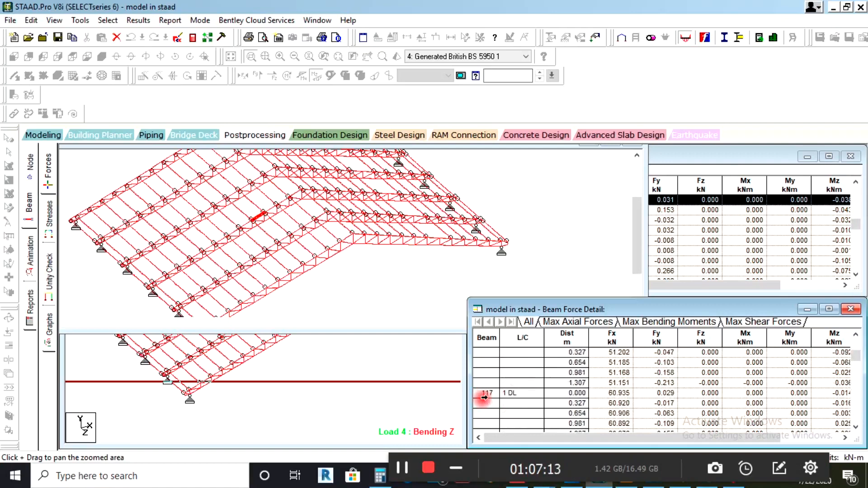
pyautogui.scroll(-8, 483, 397)
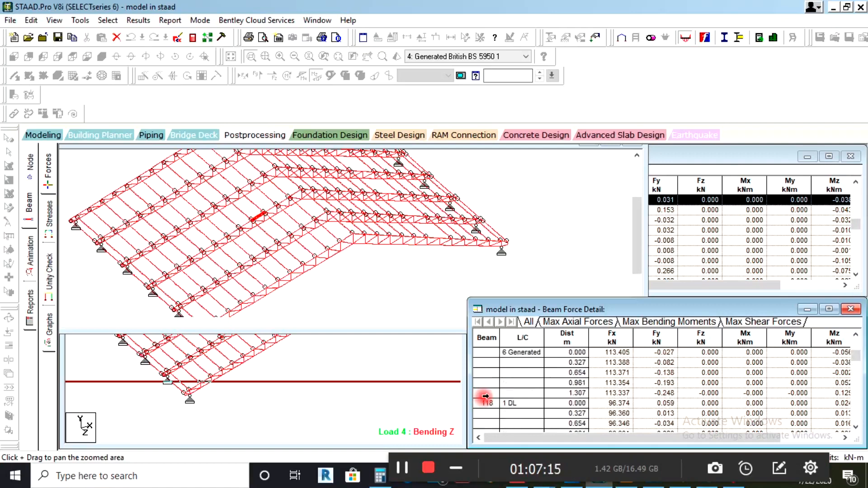
pyautogui.scroll(1, 484, 394)
pyautogui.click(486, 373)
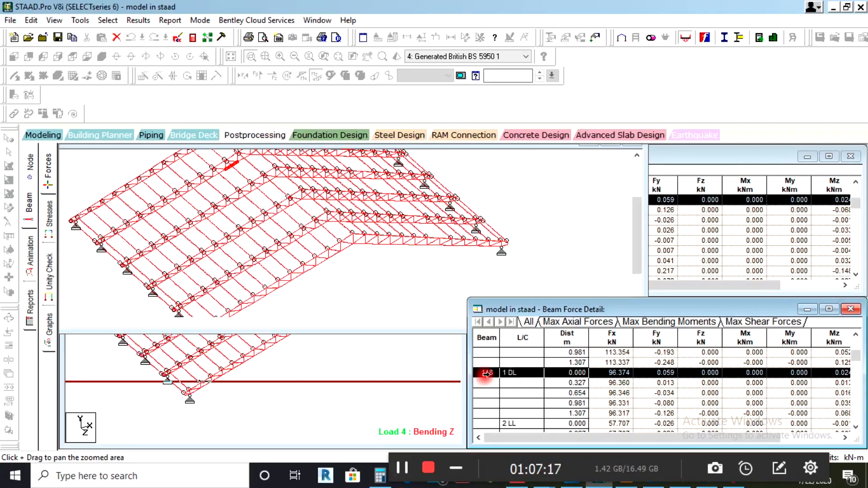
# Read the force values of the following beams and highlight beam 123's 1 DL row to locate the member.
pyautogui.scroll(-3, 486, 373)
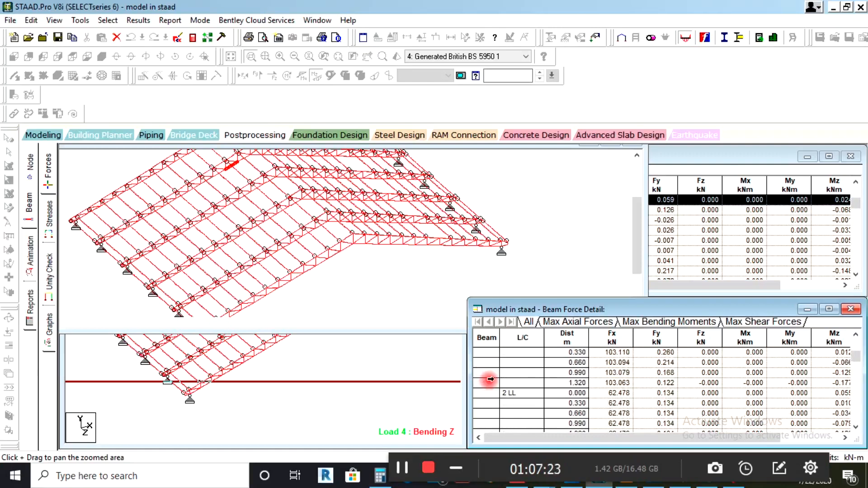
pyautogui.scroll(-8, 492, 382)
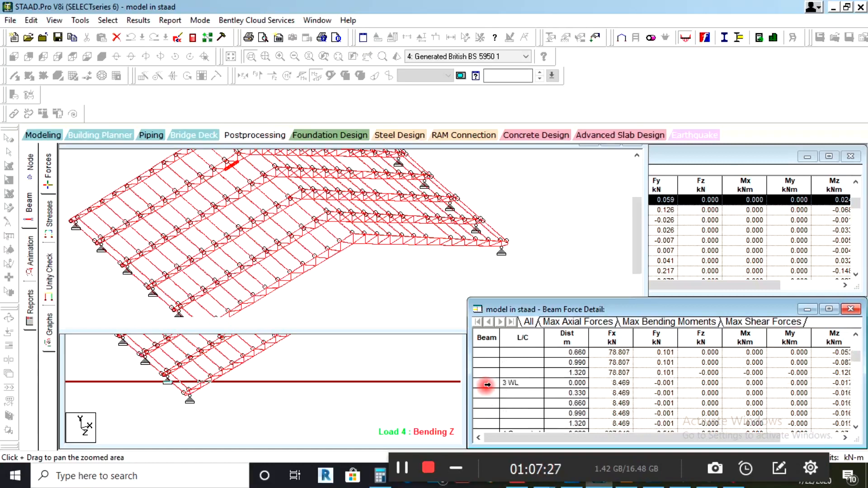
pyautogui.scroll(-8, 487, 384)
pyautogui.scroll(-8, 487, 384)
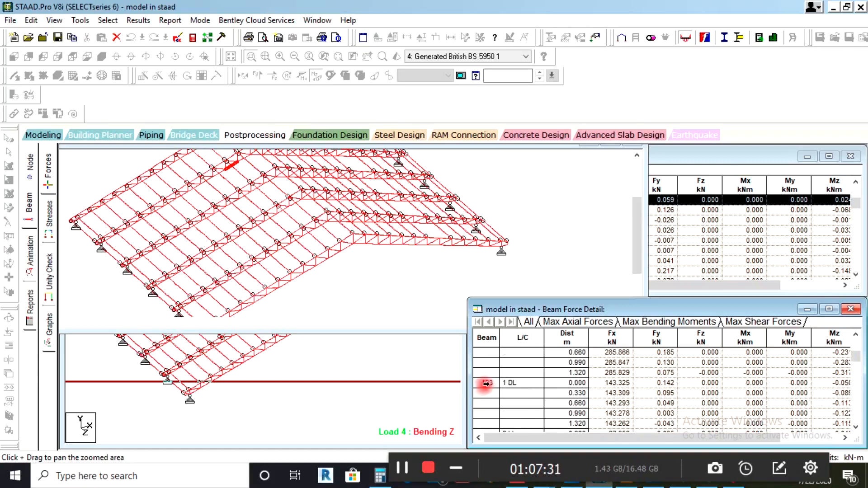
pyautogui.click(487, 383)
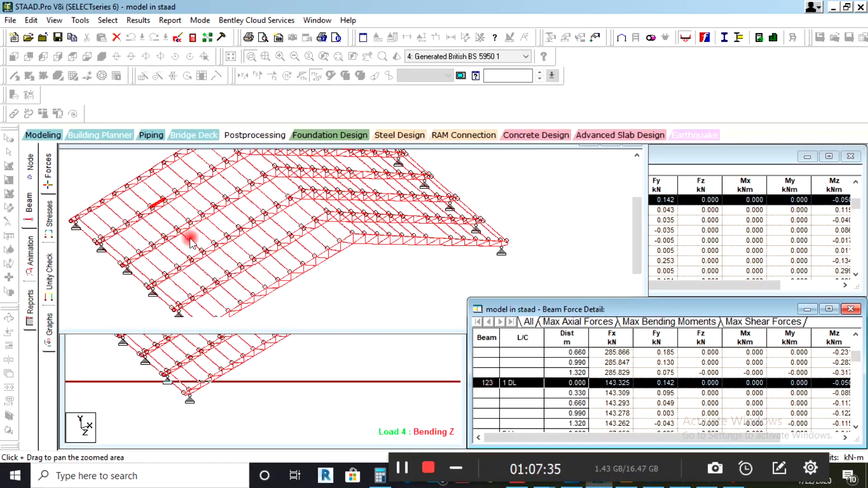
# Open the details of top chord beam 123 and compare the section in its steel design results with its geometry.
pyautogui.click(160, 203)
pyautogui.doubleClick(160, 206)
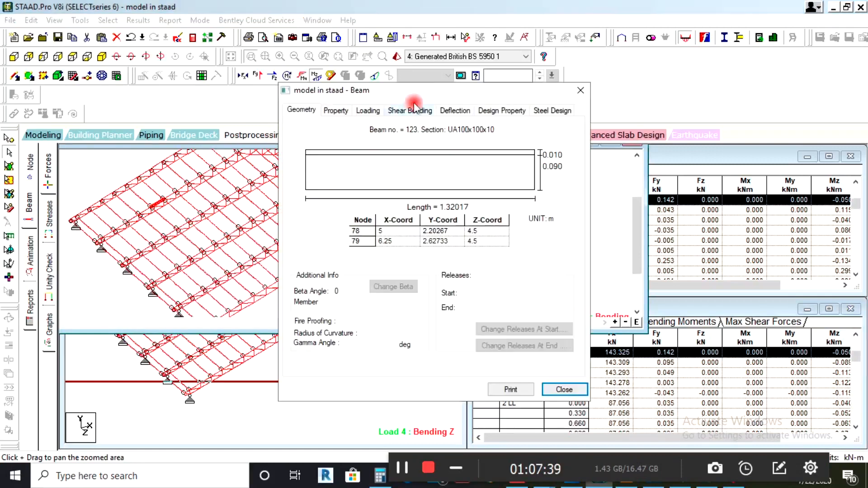
pyautogui.click(552, 110)
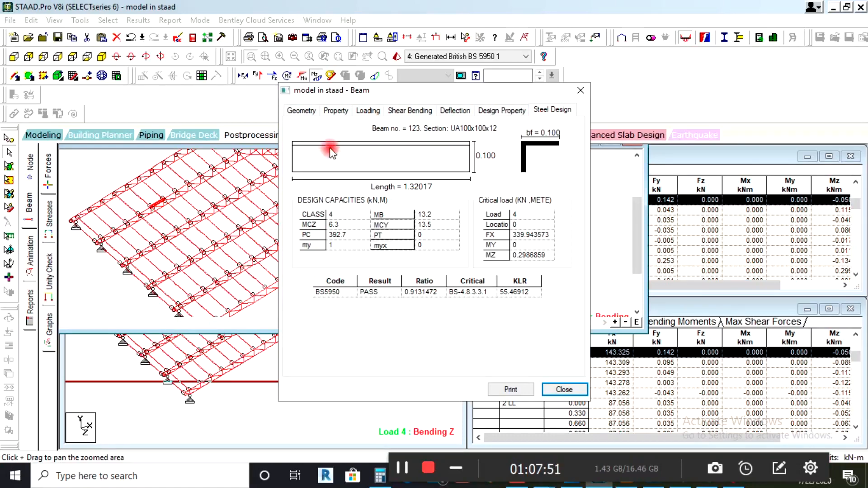
pyautogui.click(302, 111)
pyautogui.click(336, 110)
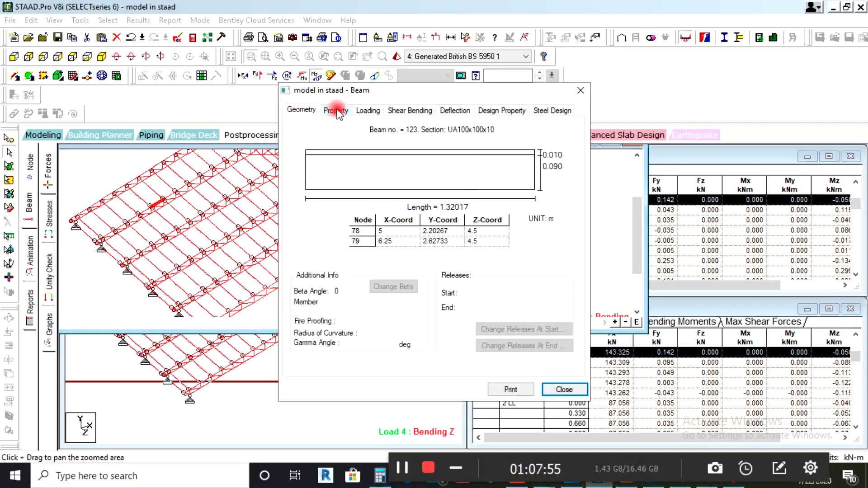
# Check beam 123's loading for load case 2:LL, then switch back to 1:DL.
pyautogui.click(367, 110)
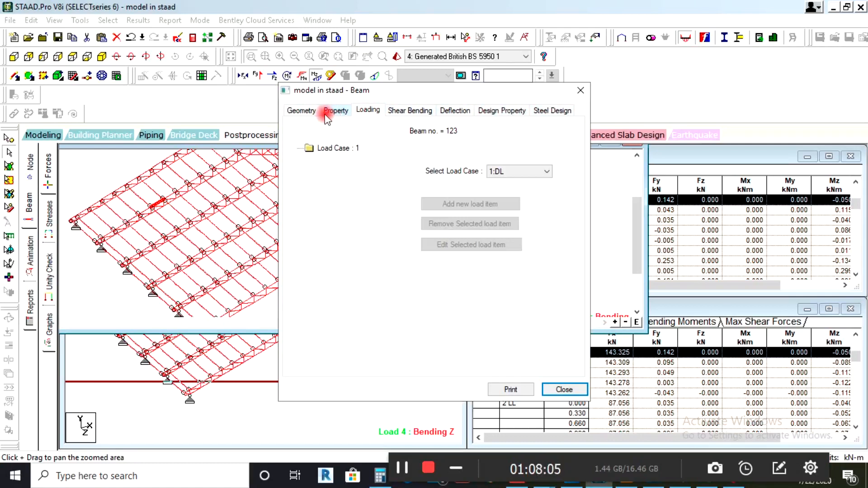
pyautogui.click(499, 171)
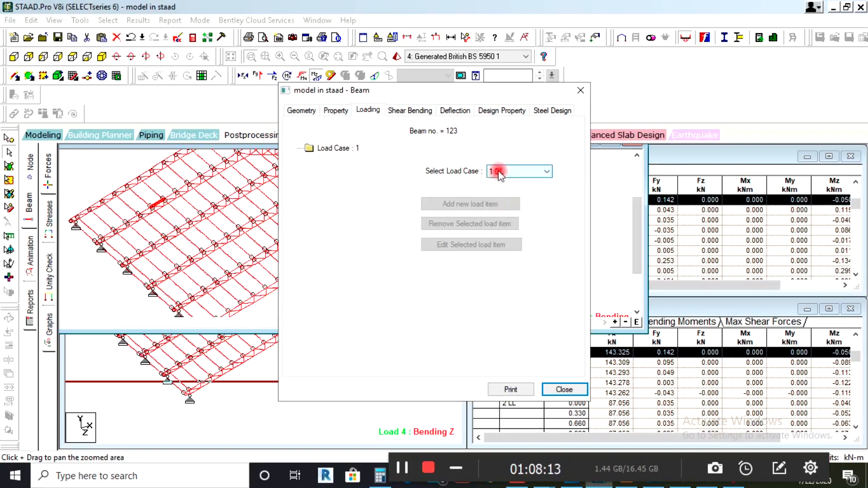
pyautogui.click(499, 172)
pyautogui.click(500, 176)
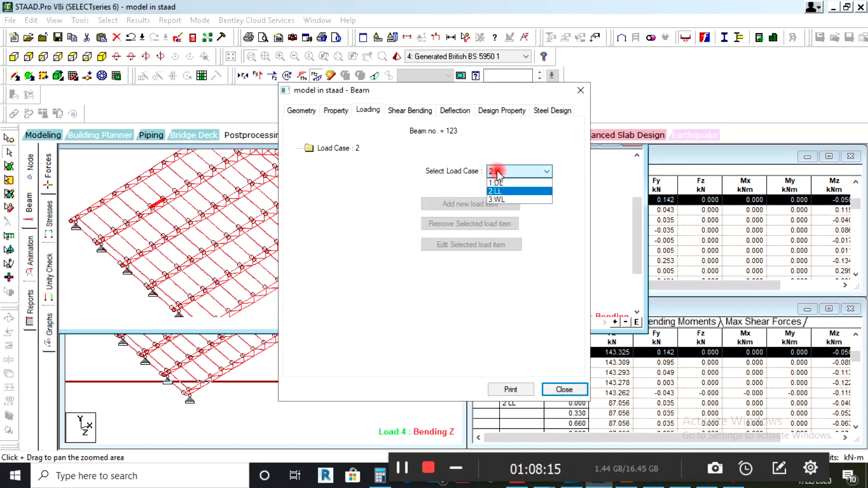
pyautogui.click(496, 180)
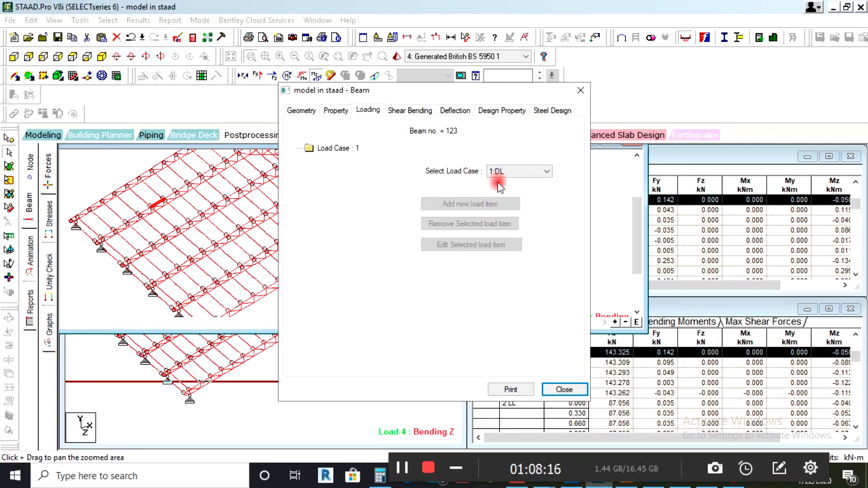
# Review beam 123's shear and bending, deflection, design property and steel design results, then close its details.
pyautogui.click(399, 112)
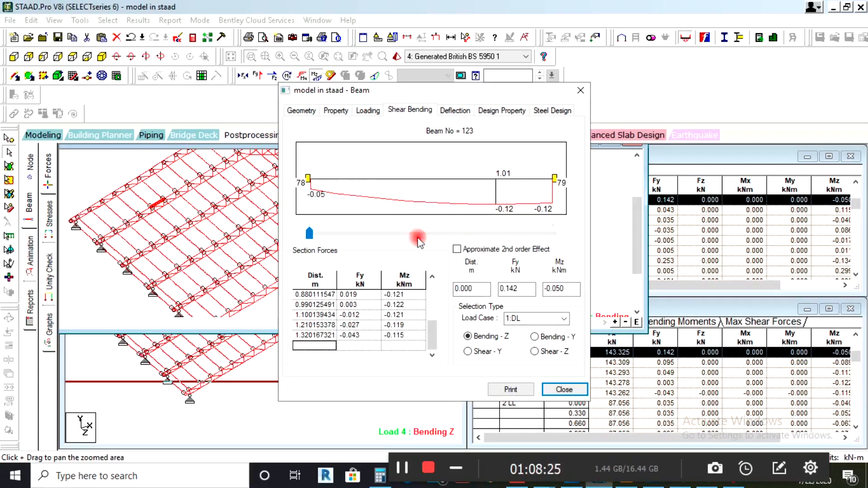
pyautogui.click(448, 112)
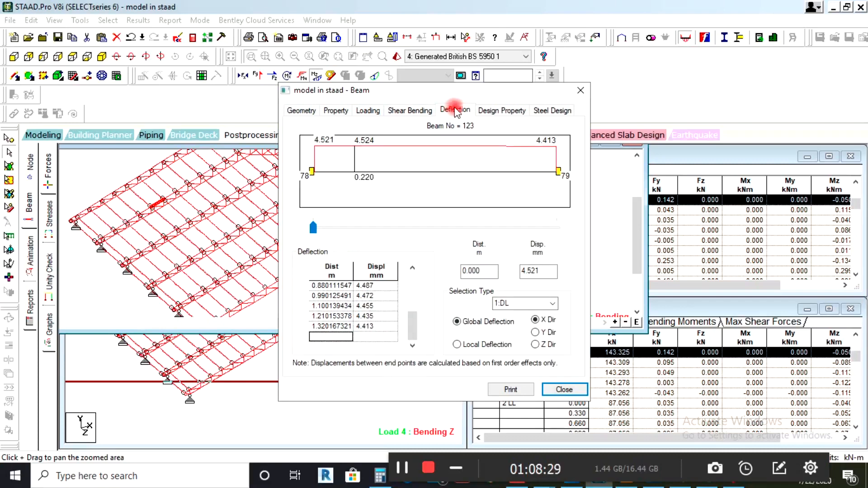
pyautogui.click(490, 112)
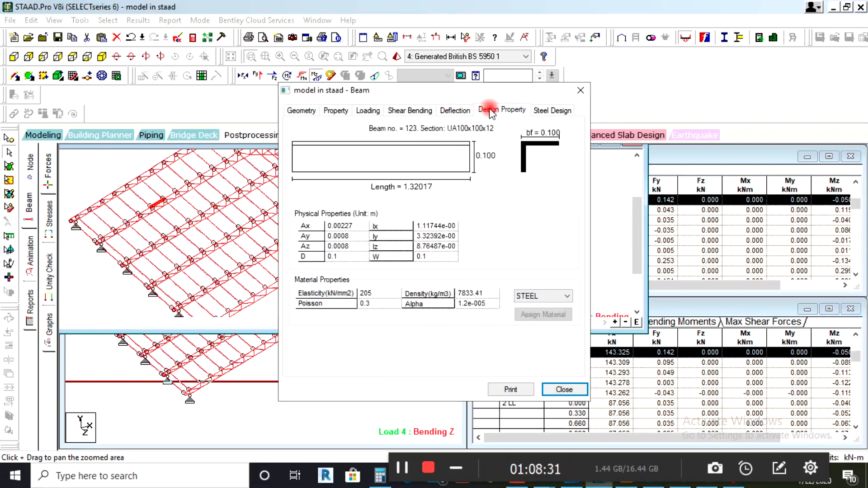
pyautogui.click(543, 110)
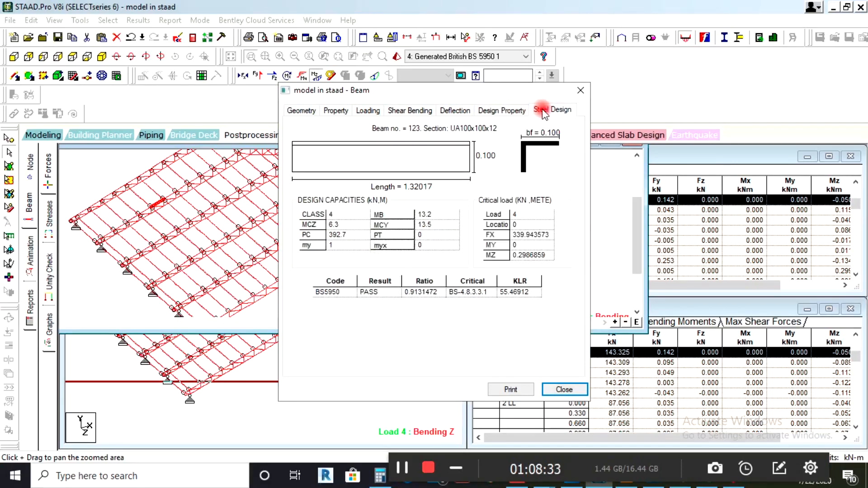
pyautogui.click(507, 112)
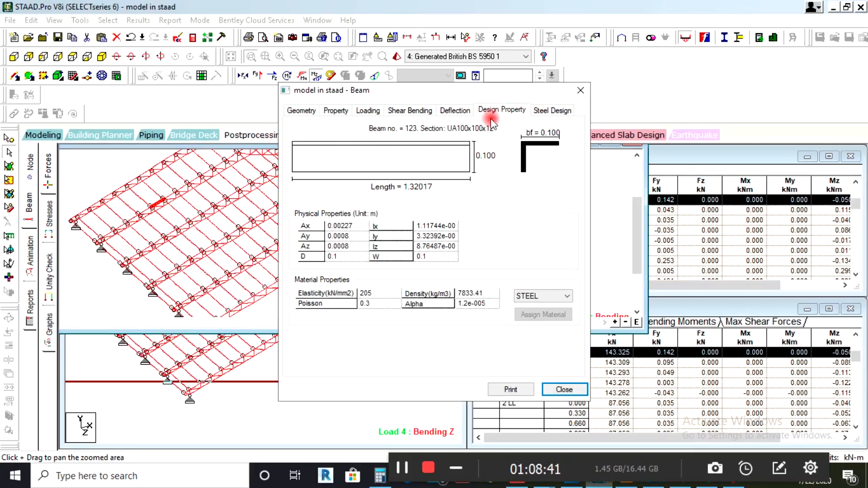
pyautogui.click(576, 90)
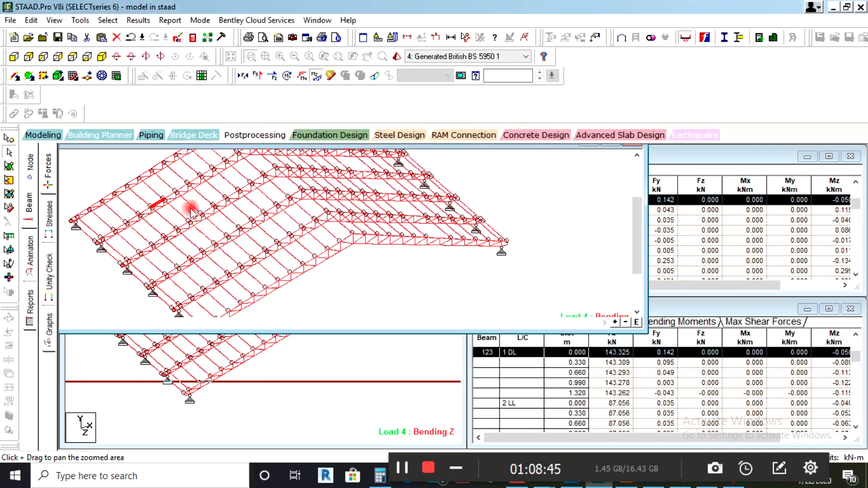
# Open the details of the next top chord members up the slope, beams 125 and 126, and check their sections.
pyautogui.click(158, 205)
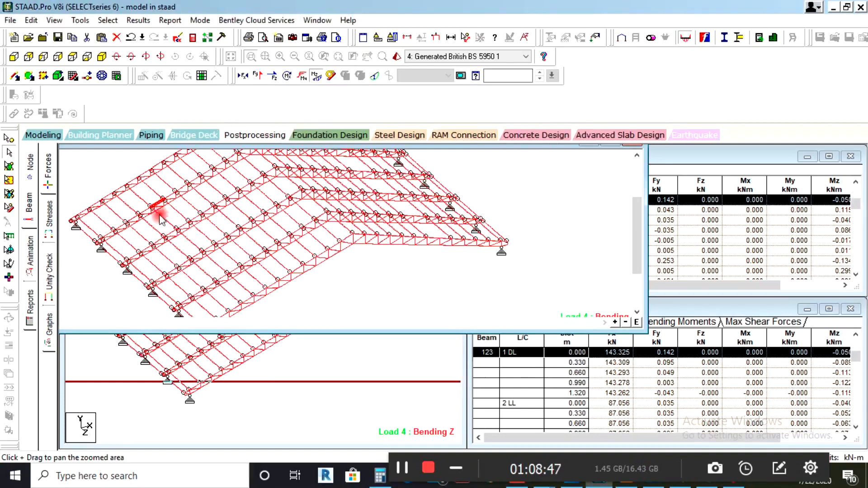
pyautogui.scroll(1, 151, 211)
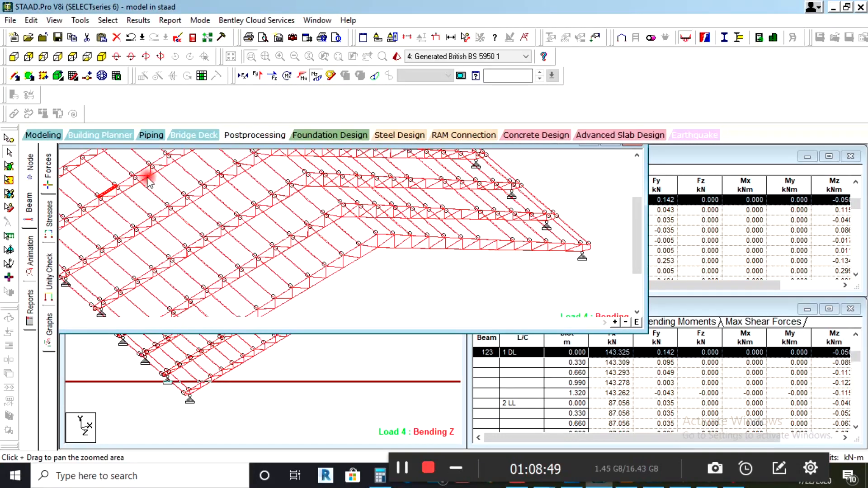
pyautogui.doubleClick(144, 177)
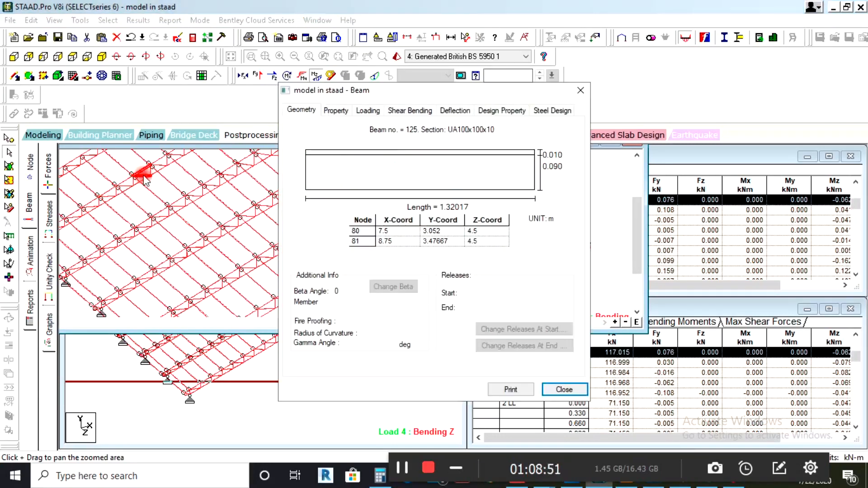
pyautogui.click(162, 166)
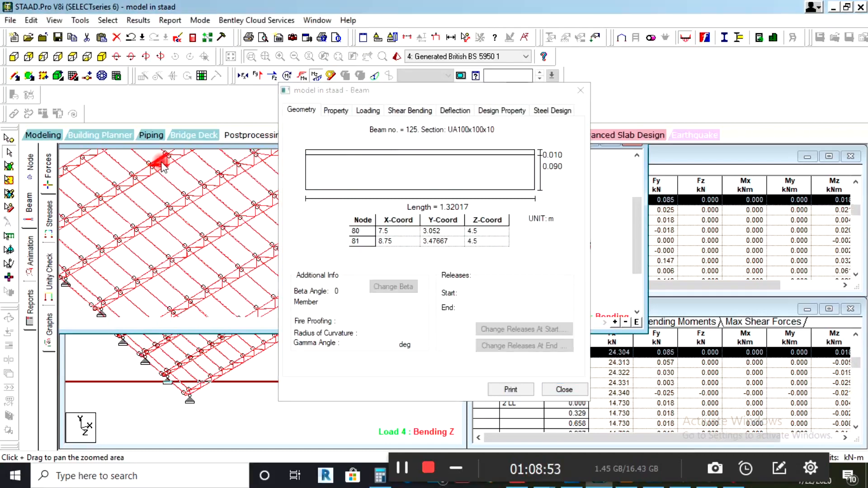
pyautogui.doubleClick(162, 166)
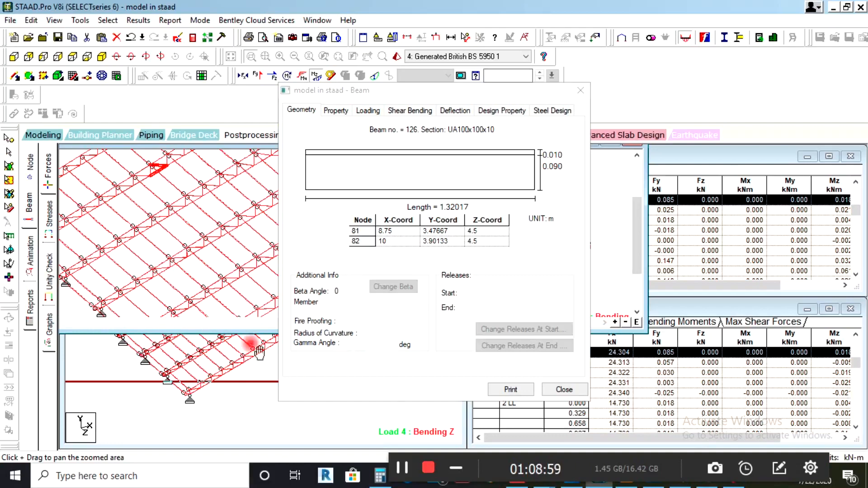
pyautogui.click(403, 468)
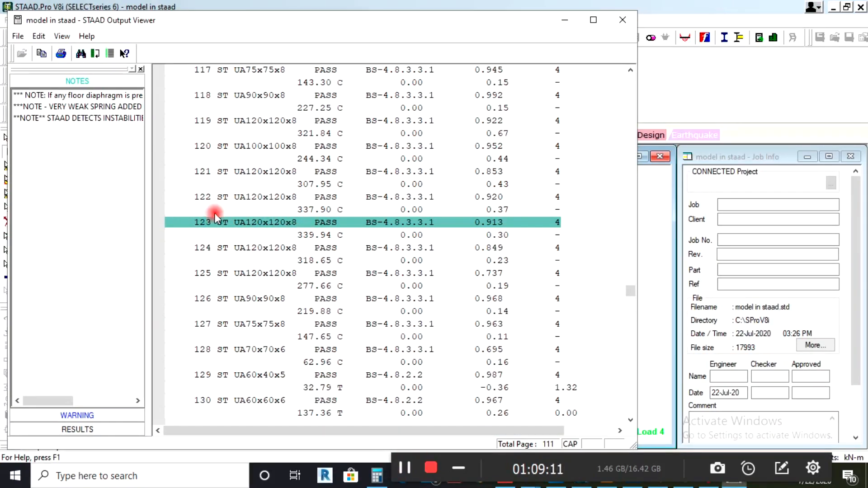
# Compare the assigned angle sections of beams 117 to 132 in the output file's steel design results and highlight beam 124's row.
pyautogui.scroll(-5, 342, 208)
pyautogui.scroll(7, 316, 195)
pyautogui.scroll(-7, 279, 181)
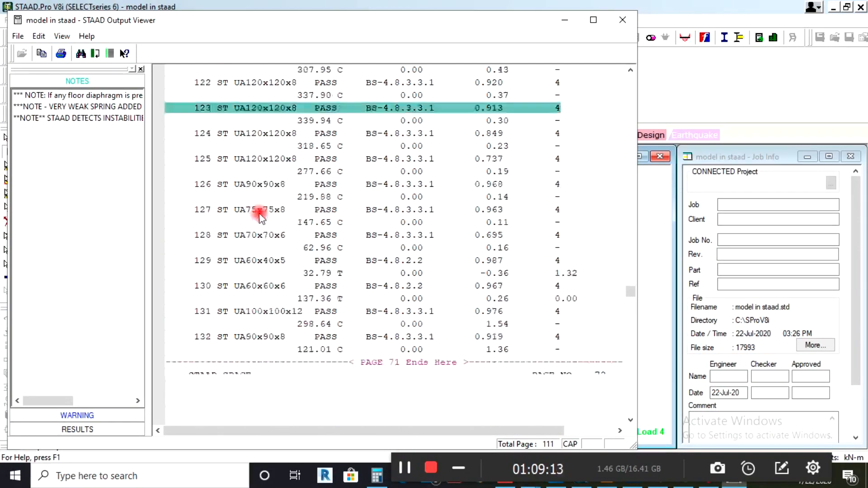
pyautogui.scroll(4, 246, 194)
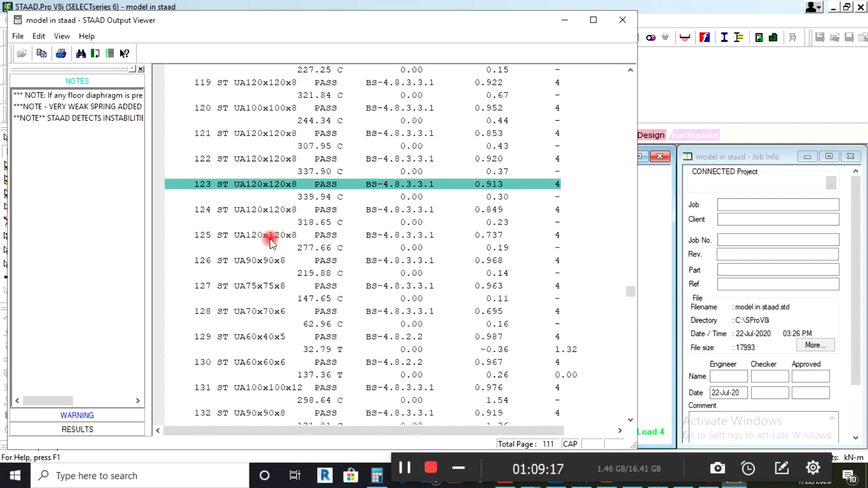
pyautogui.click(249, 214)
pyautogui.scroll(-3, 255, 219)
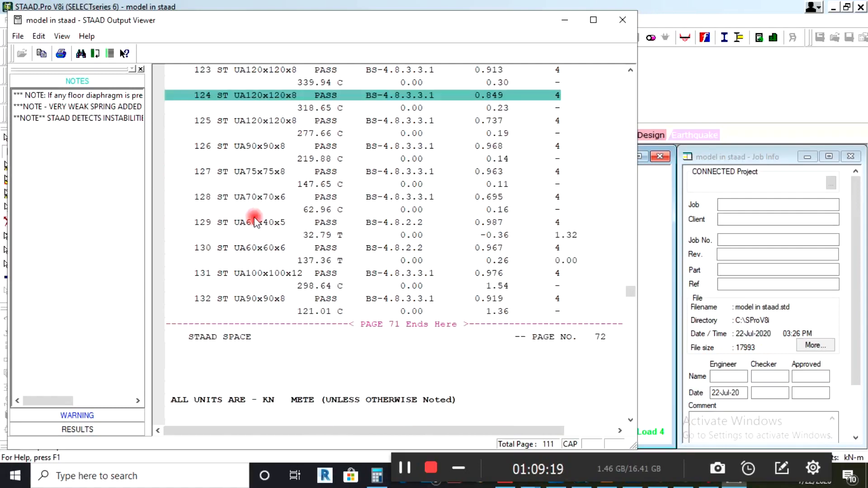
pyautogui.click(404, 471)
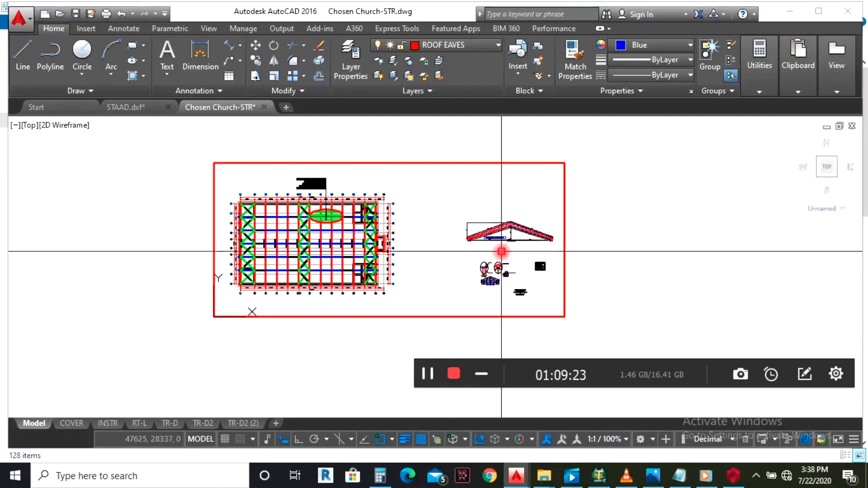
# Switch to AutoCAD and examine the eaves end of the typical truss in Chosen Church-STR.dwg, including its gusset plates and member size note.
pyautogui.scroll(5, 496, 248)
pyautogui.scroll(6, 415, 203)
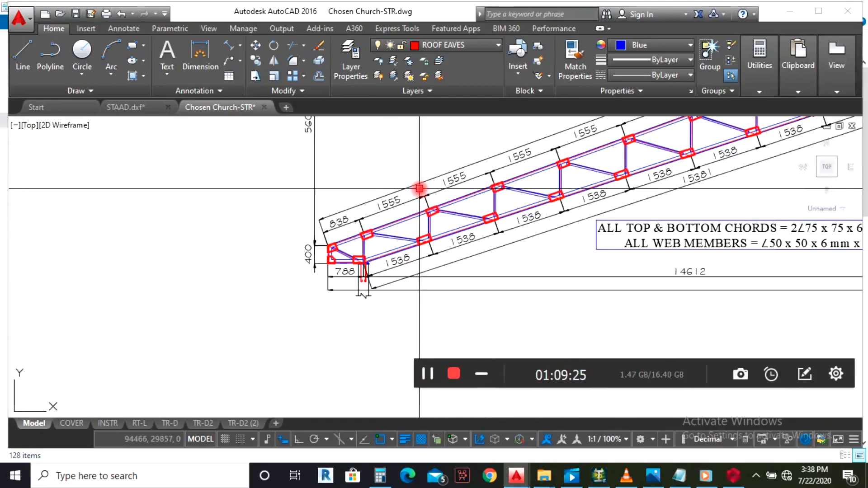
pyautogui.scroll(-5, 354, 300)
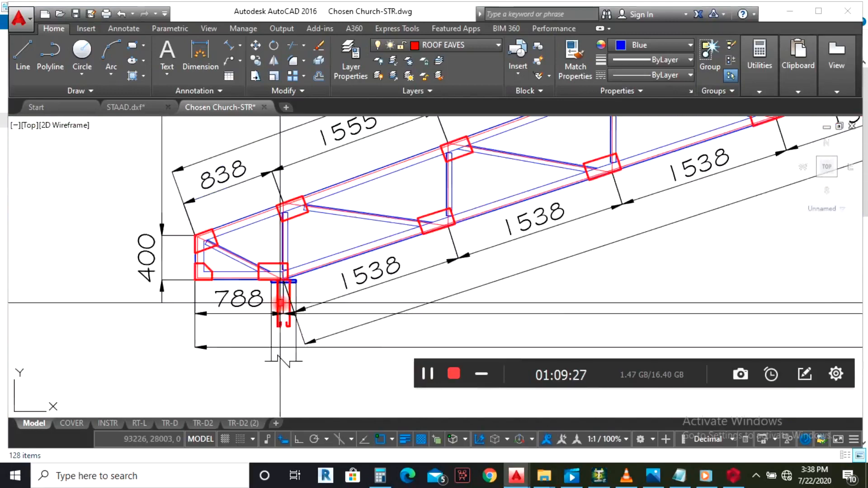
pyautogui.scroll(8, 267, 254)
pyautogui.scroll(3, 165, 246)
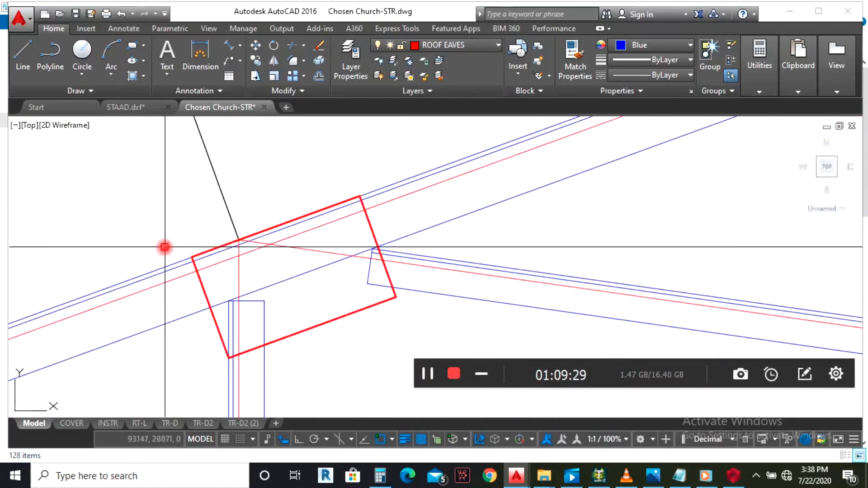
pyautogui.scroll(-8, 178, 239)
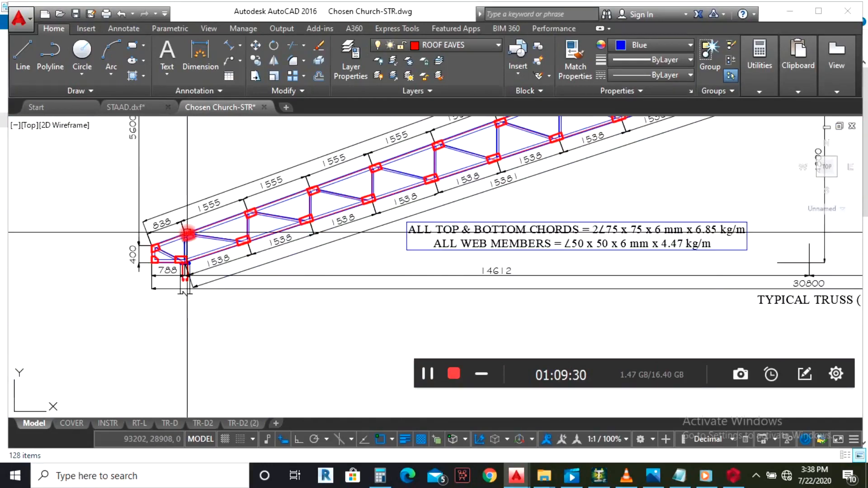
# In the STAAD.dxf drawing, erase the long vertical construction lines crossing the right half of the truss.
pyautogui.click(137, 107)
pyautogui.scroll(-4, 254, 231)
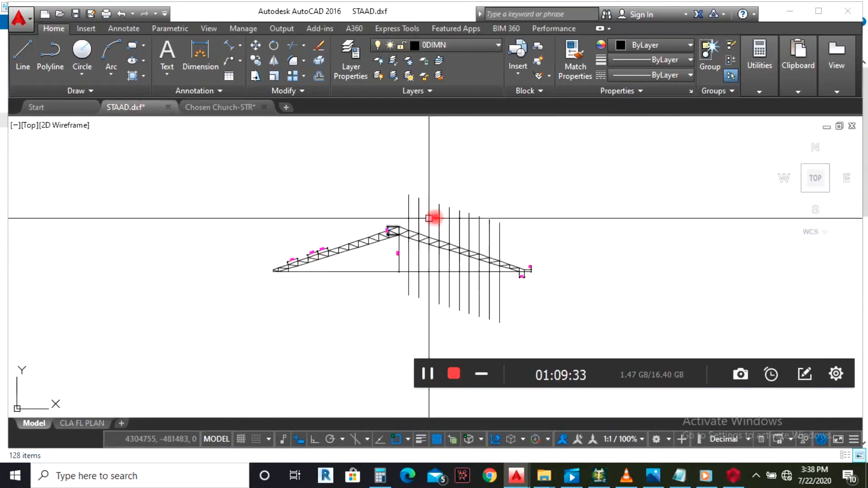
pyautogui.click(532, 231)
pyautogui.click(433, 166)
pyautogui.click(382, 175)
pyautogui.click(548, 215)
pyautogui.click(549, 215)
pyautogui.rightClick(396, 166)
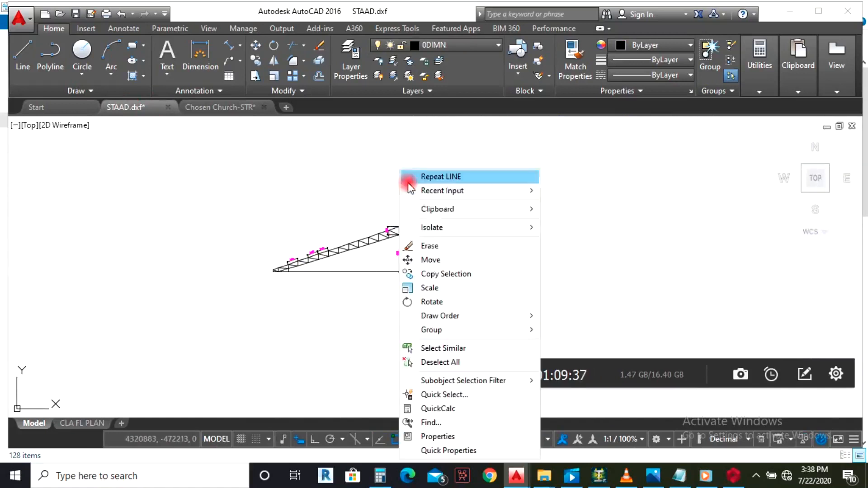
pyautogui.click(428, 244)
# Copy the entire STAAD.dxf truss with its dimensions to the clipboard.
pyautogui.click(192, 172)
pyautogui.click(516, 273)
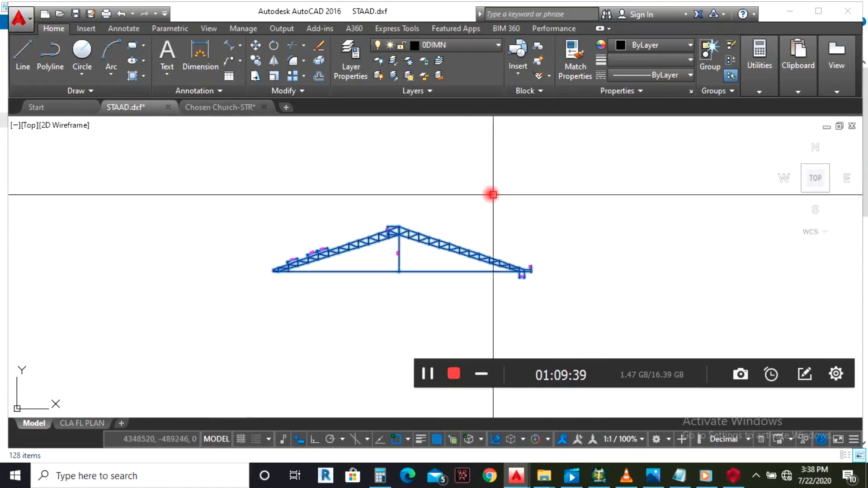
pyautogui.rightClick(493, 192)
pyautogui.moveTo(606, 211)
pyautogui.click(651, 228)
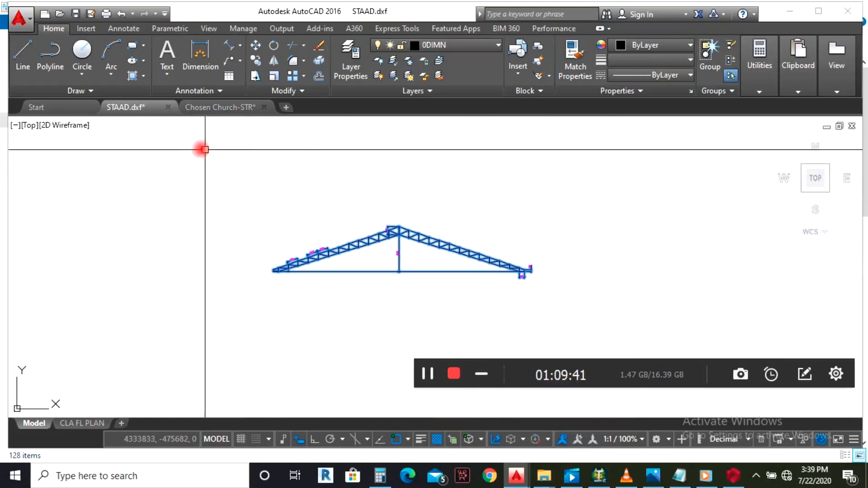
# Paste the copied truss into the Chosen Church-STR drawing, in the empty space just right of the red frame.
pyautogui.click(216, 109)
pyautogui.scroll(-5, 226, 229)
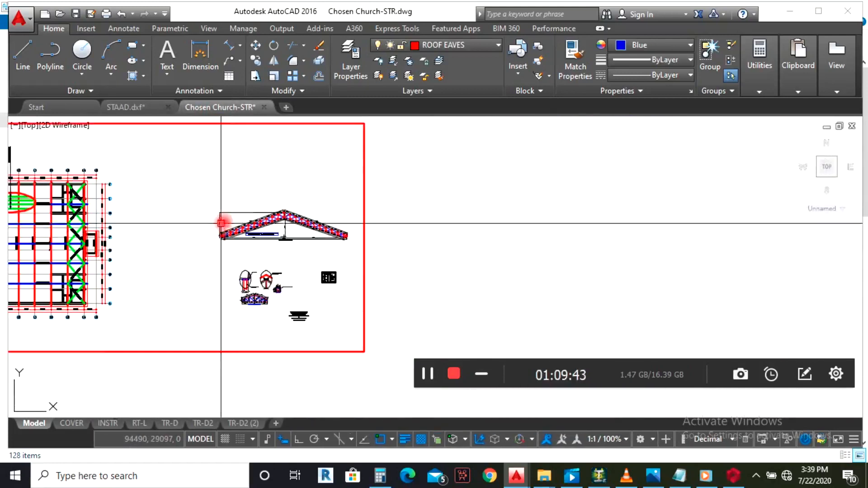
pyautogui.rightClick(397, 224)
pyautogui.moveTo(554, 247)
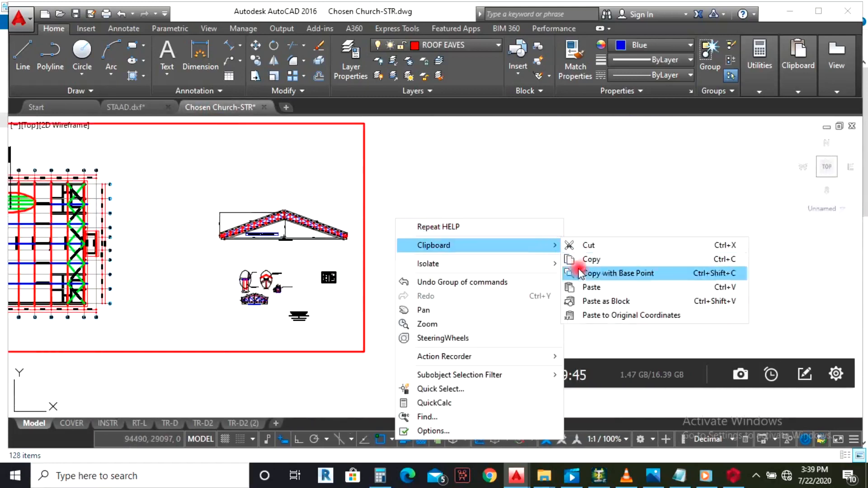
pyautogui.click(584, 285)
pyautogui.scroll(3, 388, 254)
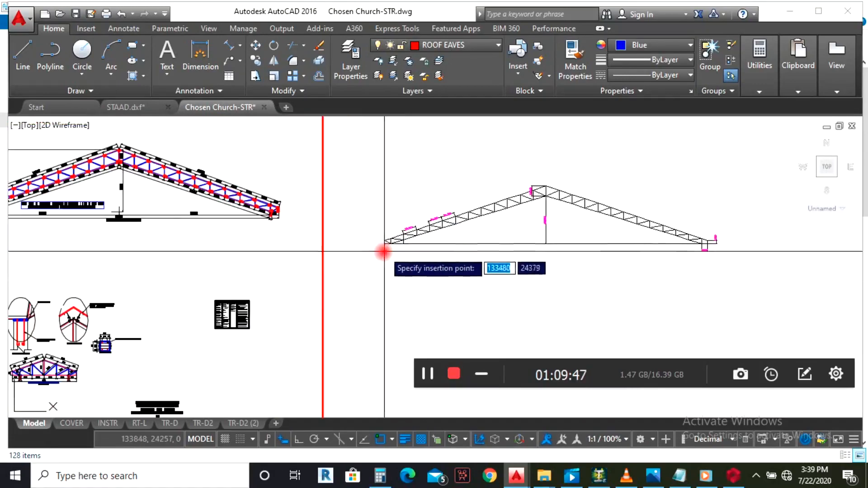
pyautogui.click(357, 247)
# Erase the three 1320 dimensions along the left top chord of the pasted truss.
pyautogui.scroll(5, 330, 243)
pyautogui.click(371, 210)
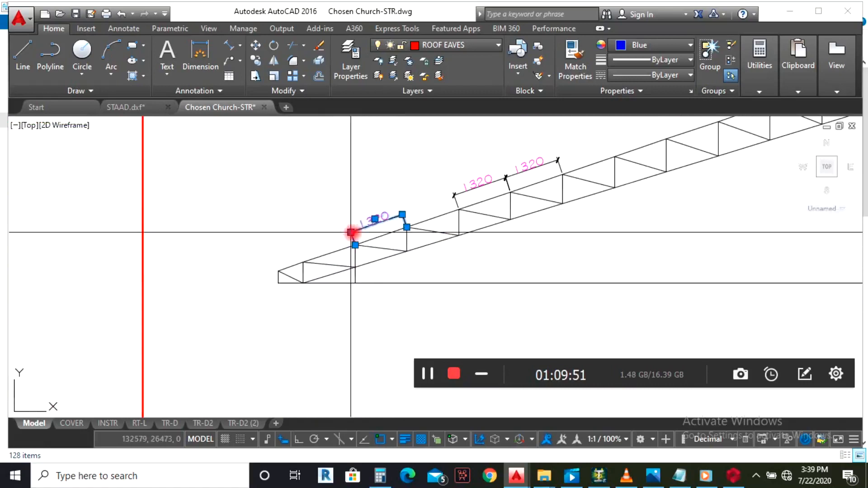
pyautogui.click(354, 233)
pyautogui.click(477, 187)
pyautogui.click(529, 169)
pyautogui.rightClick(413, 158)
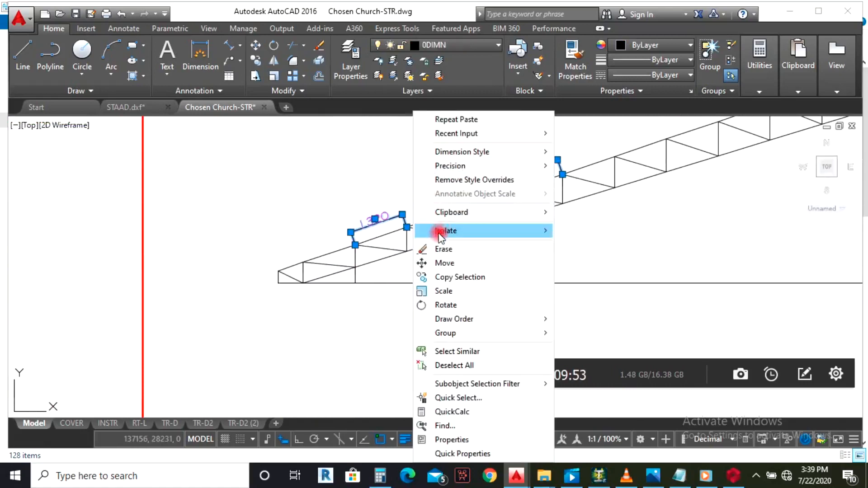
pyautogui.click(436, 248)
# Compare the pasted line truss with the detailed truss's right end, checking the red member centrelines at the gusset plates.
pyautogui.scroll(4, 323, 260)
pyautogui.scroll(-6, 344, 262)
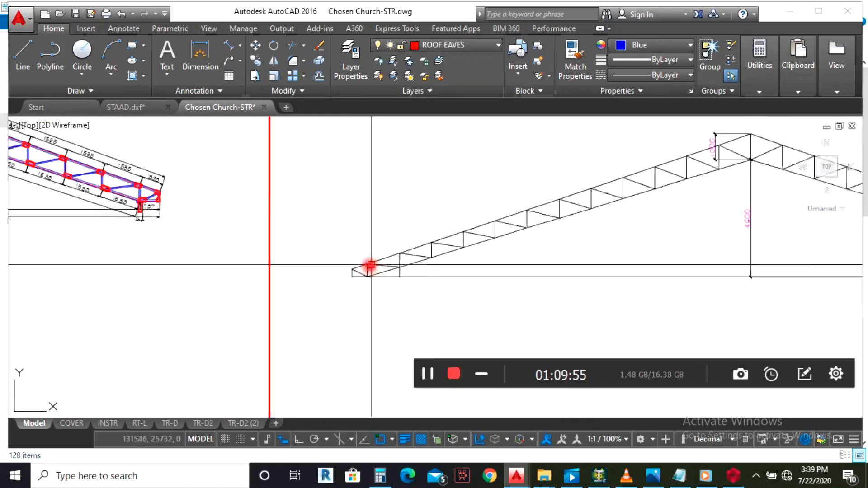
pyautogui.scroll(10, 326, 253)
pyautogui.scroll(-5, 355, 170)
pyautogui.scroll(5, 297, 206)
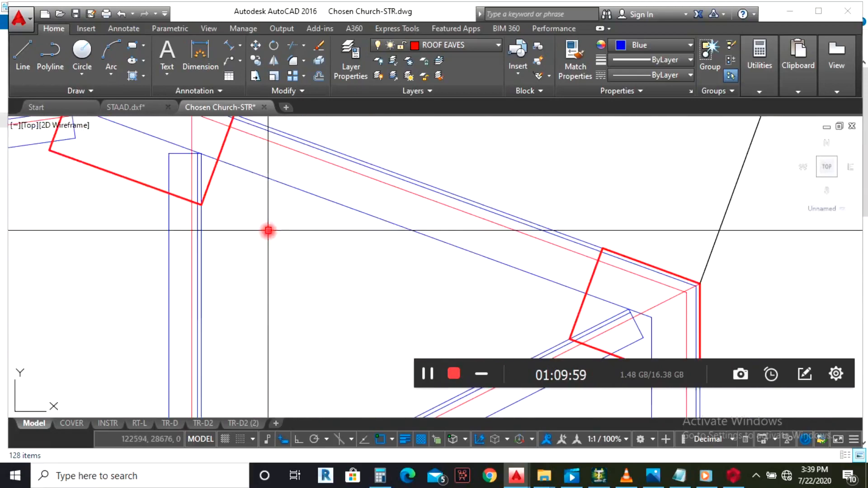
pyautogui.scroll(-2, 155, 176)
pyautogui.scroll(1, 226, 187)
pyautogui.scroll(-5, 348, 265)
pyautogui.scroll(6, 259, 236)
pyautogui.scroll(-2, 208, 245)
pyautogui.scroll(2, 208, 245)
pyautogui.click(223, 242)
pyautogui.scroll(-4, 151, 238)
pyautogui.scroll(-4, 345, 275)
pyautogui.scroll(6, 476, 310)
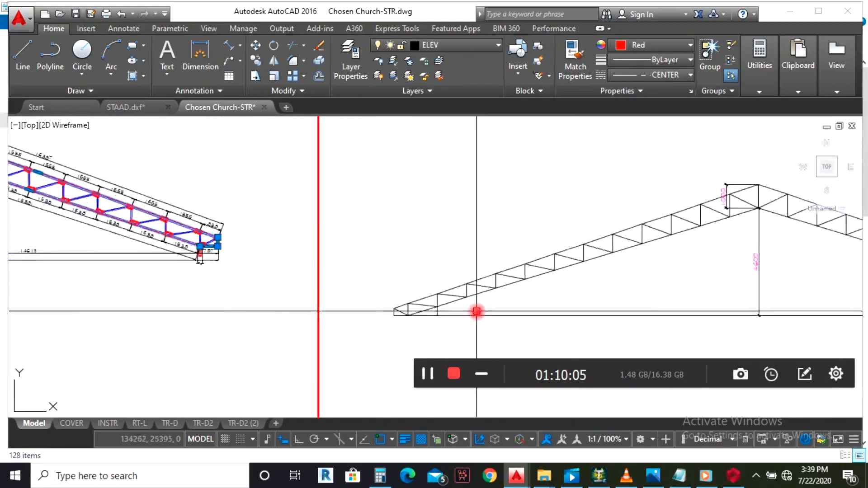
pyautogui.scroll(-6, 459, 277)
pyautogui.scroll(3, 239, 217)
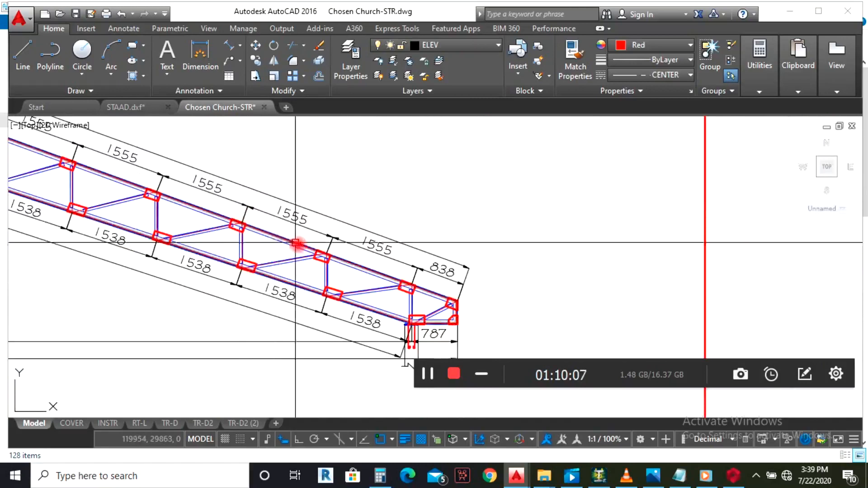
pyautogui.scroll(4, 298, 244)
pyautogui.press('Escape')
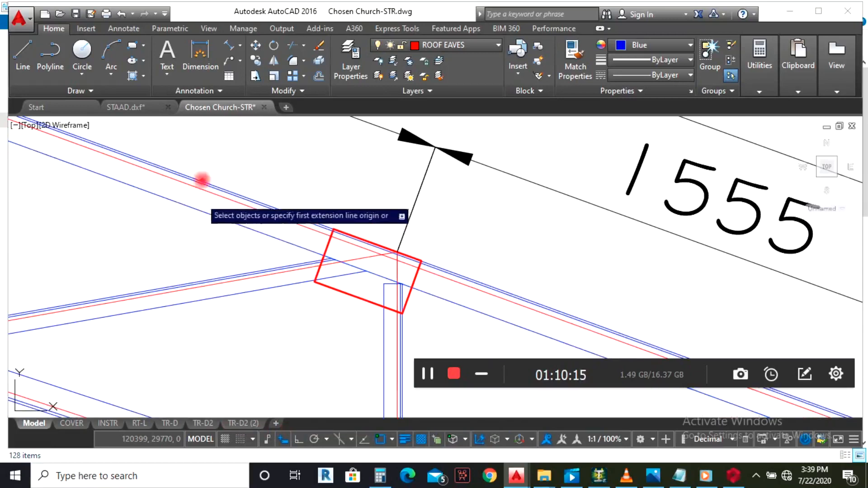
# Dimension the top chord's depth at the gusset plate near the detailed truss's right end, placing the dimension farther up along the chord.
pyautogui.scroll(4, 309, 254)
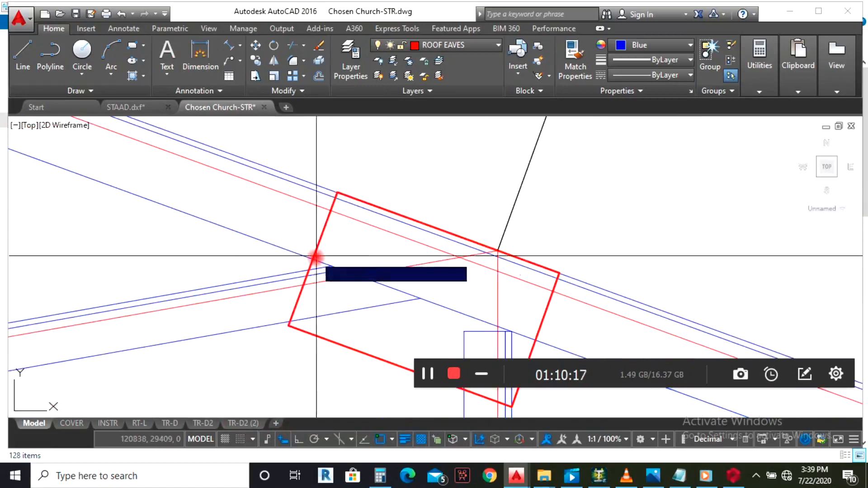
pyautogui.click(312, 259)
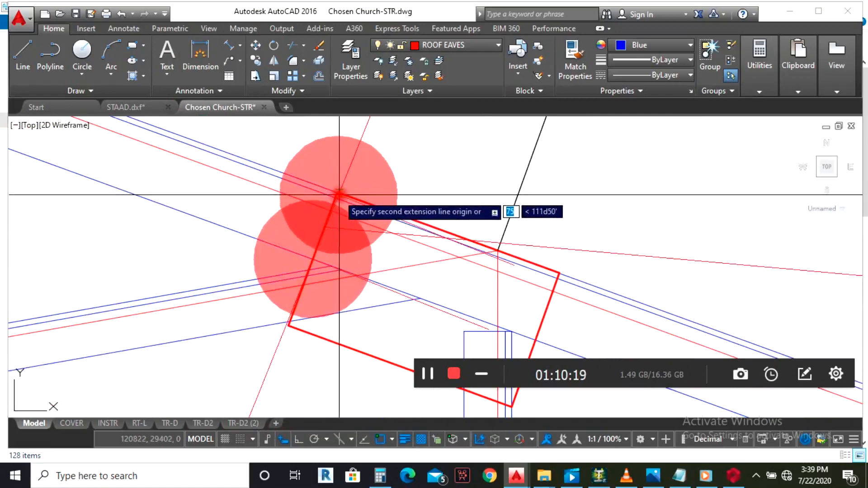
pyautogui.click(337, 193)
pyautogui.scroll(6, 371, 271)
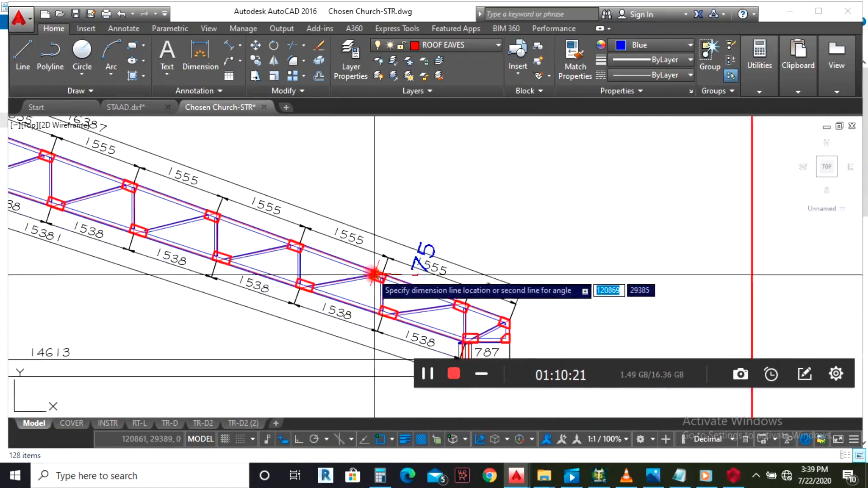
pyautogui.scroll(-4, 305, 286)
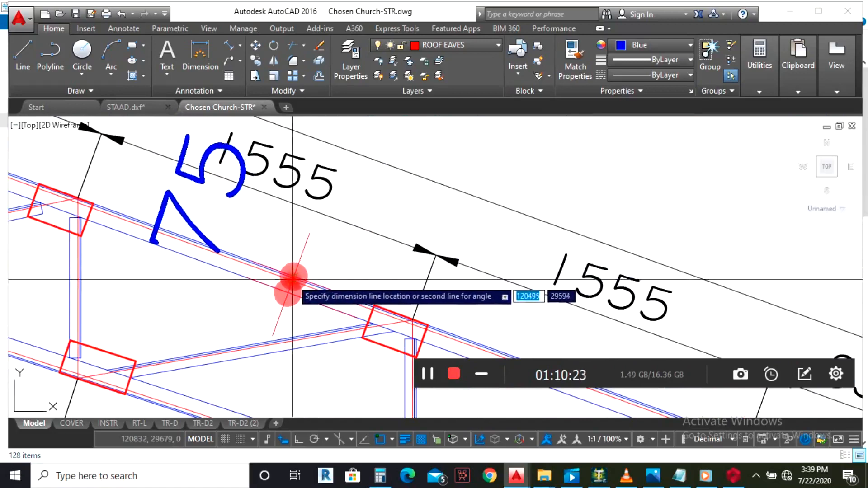
pyautogui.scroll(-2, 266, 278)
pyautogui.scroll(4, 258, 290)
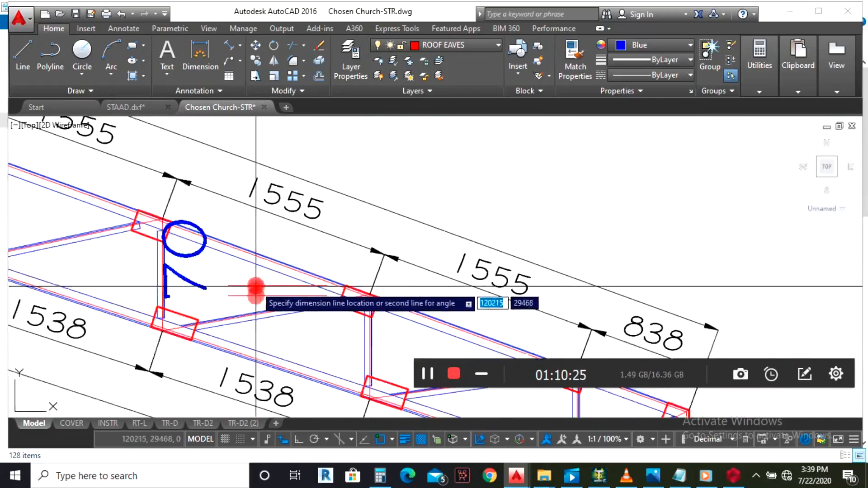
pyautogui.scroll(-2, 293, 249)
pyautogui.scroll(-3, 299, 245)
pyautogui.scroll(5, 299, 244)
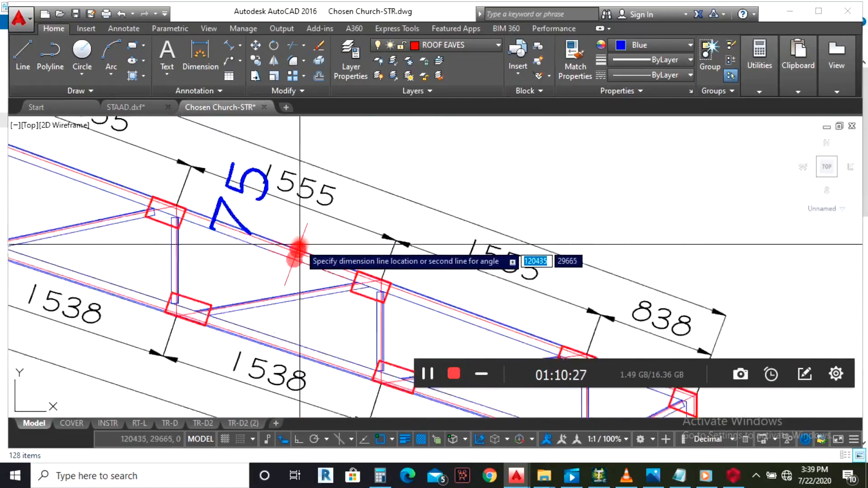
pyautogui.scroll(-8, 300, 245)
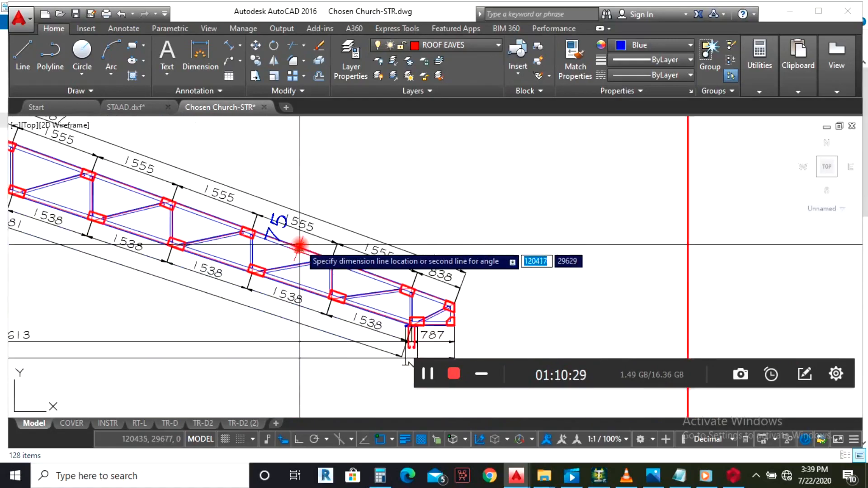
pyautogui.scroll(8, 271, 258)
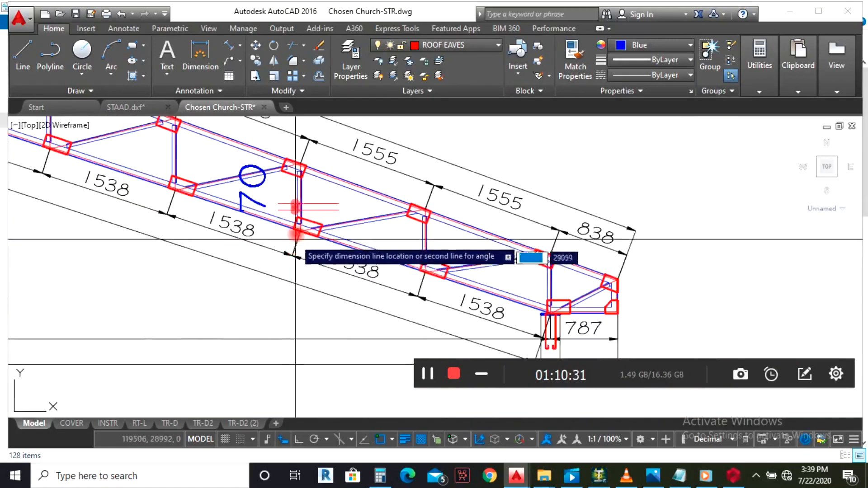
pyautogui.scroll(-2, 329, 164)
pyautogui.scroll(3, 373, 249)
pyautogui.scroll(-4, 328, 178)
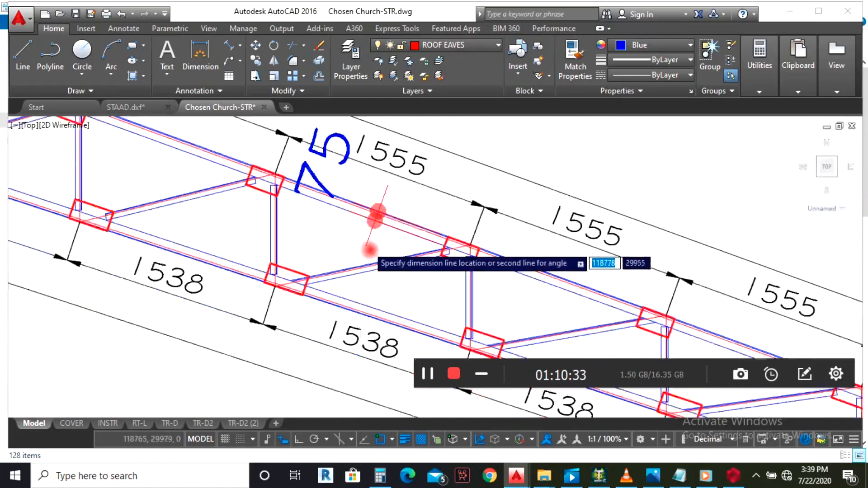
pyautogui.scroll(5, 359, 233)
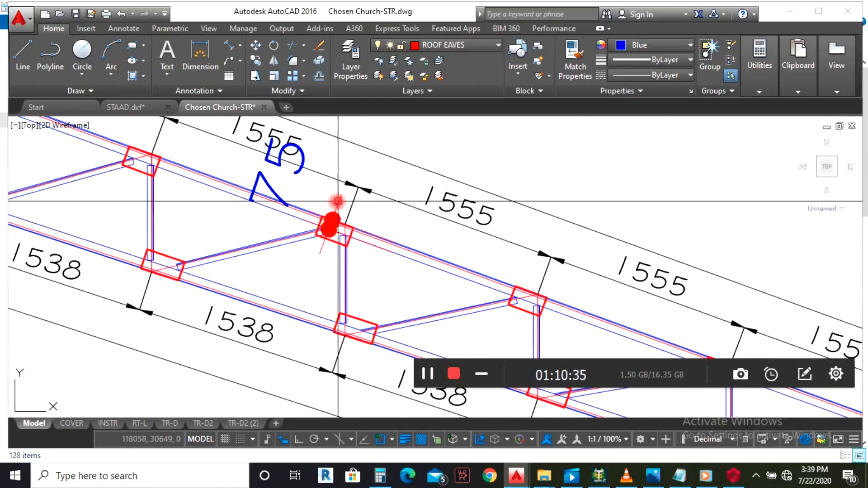
# Examine the purlin connection detail with its zed purlin and cleat note, and the bearing plate in the anchorage connection detail.
pyautogui.scroll(-5, 339, 204)
pyautogui.scroll(6, 261, 250)
pyautogui.scroll(-5, 261, 250)
pyautogui.scroll(2, 267, 219)
pyautogui.scroll(-2, 281, 237)
pyautogui.scroll(2, 266, 243)
pyautogui.scroll(-2, 316, 221)
pyautogui.scroll(4, 369, 229)
pyautogui.scroll(-4, 374, 272)
pyautogui.scroll(4, 369, 229)
pyautogui.scroll(6, 355, 209)
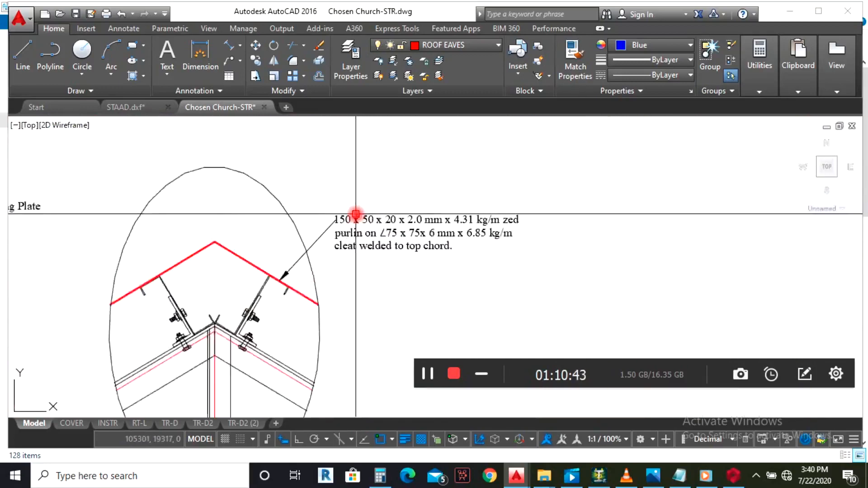
pyautogui.scroll(-4, 330, 219)
pyautogui.scroll(4, 355, 205)
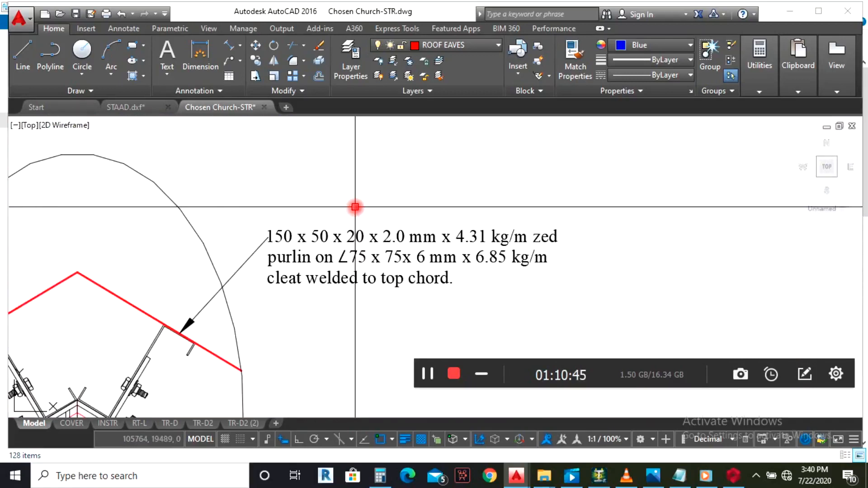
pyautogui.scroll(-2, 367, 204)
pyautogui.scroll(-2, 372, 223)
pyautogui.scroll(4, 335, 210)
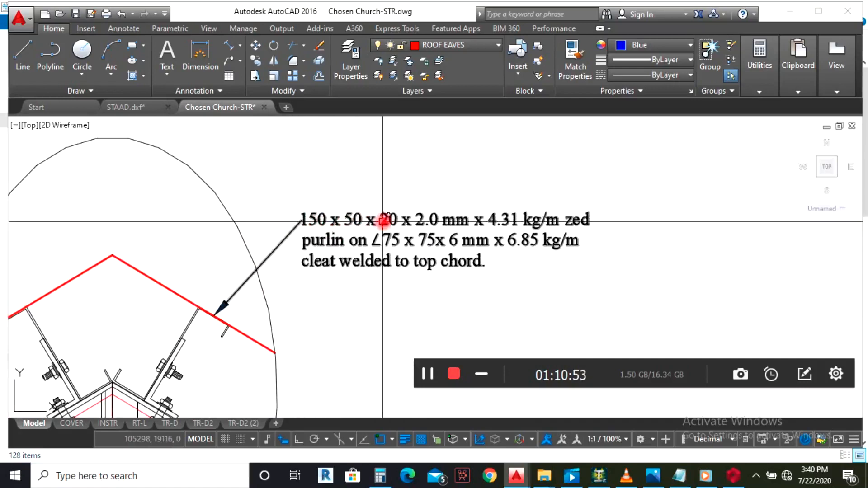
pyautogui.scroll(-4, 352, 209)
pyautogui.scroll(5, 382, 268)
pyautogui.scroll(-3, 386, 248)
pyautogui.scroll(3, 444, 301)
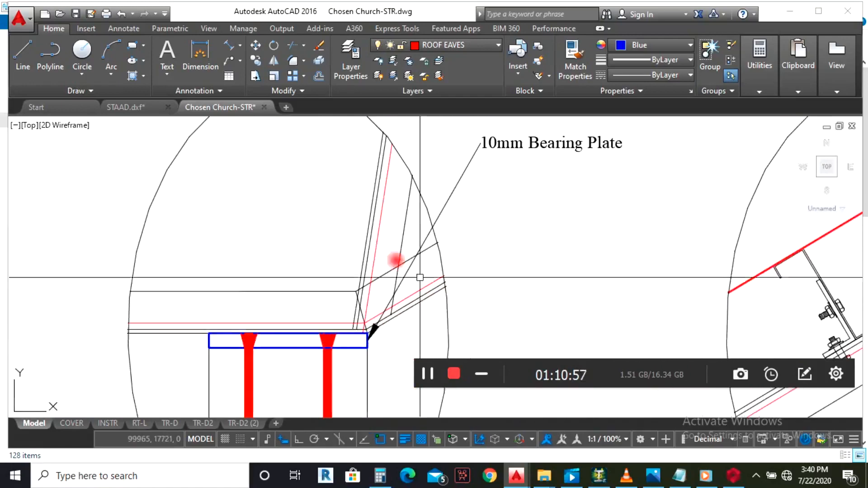
pyautogui.scroll(-4, 351, 274)
pyautogui.scroll(6, 500, 191)
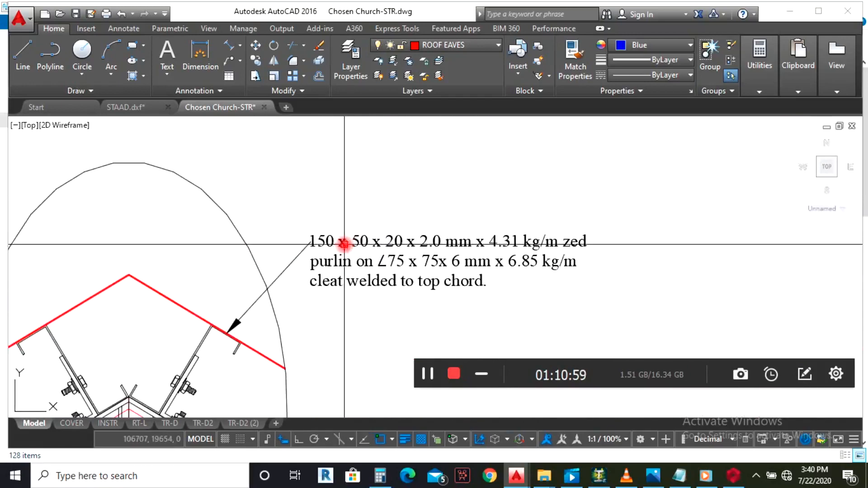
pyautogui.scroll(-4, 383, 223)
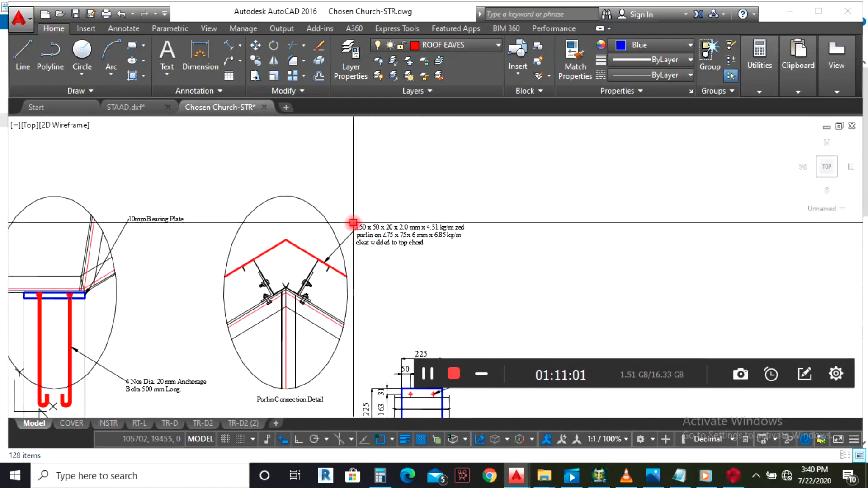
pyautogui.scroll(3, 354, 227)
pyautogui.scroll(-3, 358, 223)
pyautogui.scroll(-2, 397, 214)
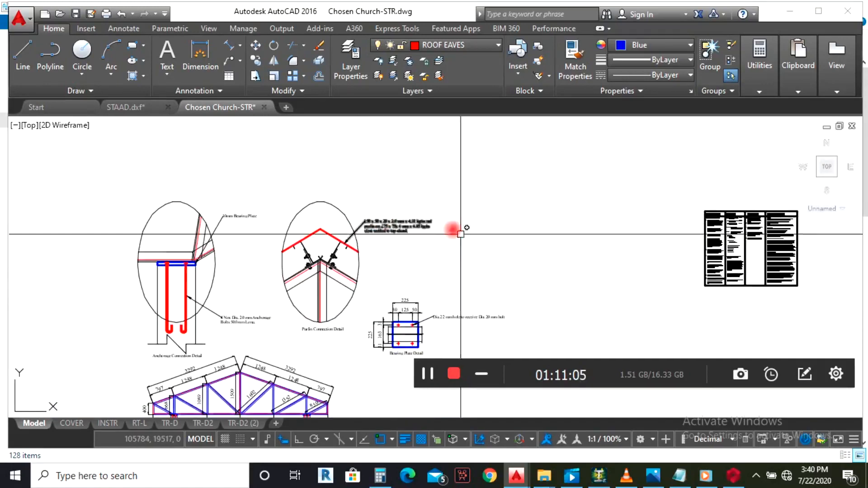
# Review the overall drawing layout and read the typical truss's note on chord and web member sections.
pyautogui.scroll(-3, 461, 234)
pyautogui.scroll(3, 266, 278)
pyautogui.scroll(-3, 317, 280)
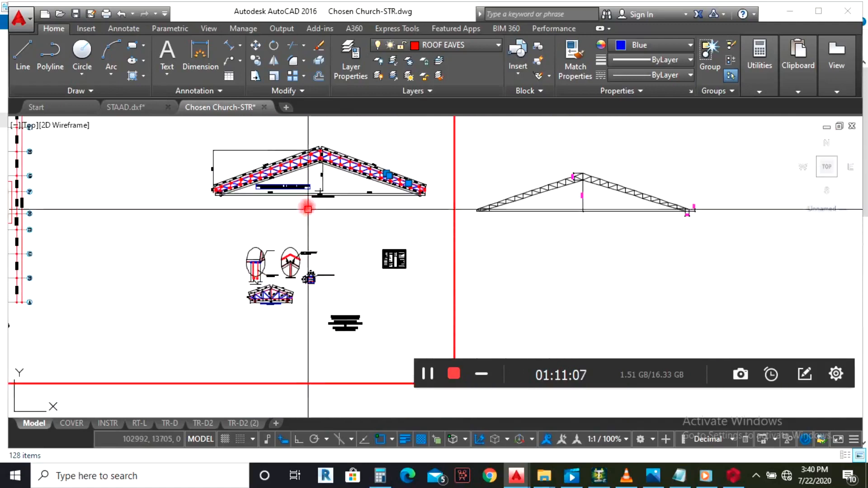
pyautogui.scroll(1, 286, 156)
pyautogui.scroll(-5, 382, 293)
pyautogui.scroll(2, 311, 257)
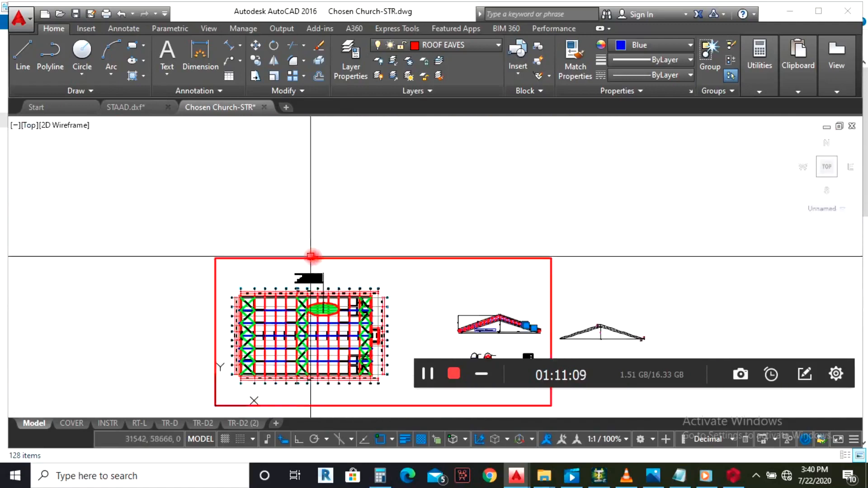
pyautogui.scroll(5, 493, 346)
pyautogui.scroll(-4, 384, 243)
pyautogui.scroll(4, 423, 285)
pyautogui.scroll(-4, 407, 285)
pyautogui.scroll(5, 323, 314)
pyautogui.scroll(-5, 271, 308)
pyautogui.scroll(4, 312, 294)
pyautogui.scroll(-5, 355, 317)
pyautogui.scroll(5, 357, 266)
pyautogui.scroll(-5, 301, 281)
pyautogui.scroll(4, 235, 291)
pyautogui.scroll(-2, 249, 271)
pyautogui.scroll(4, 145, 291)
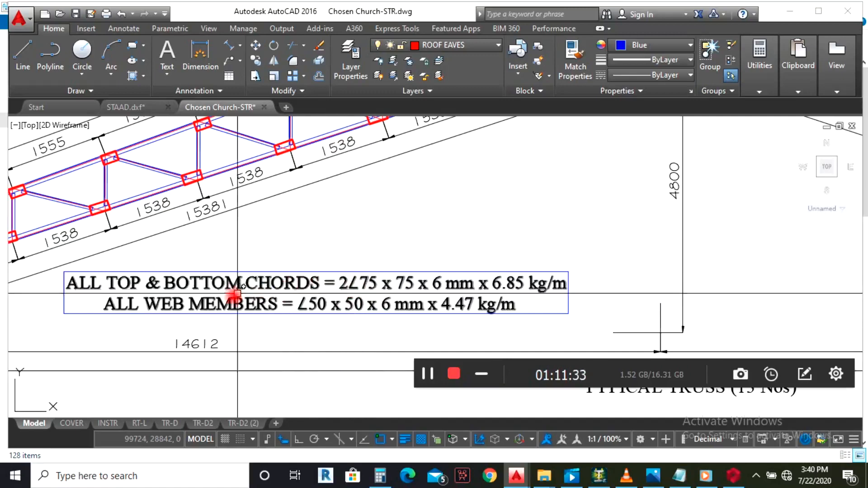
# Examine the detailed truss from ridge to right support, including gusset plates and anchor bolts, alongside the pasted line truss.
pyautogui.scroll(-3, 252, 298)
pyautogui.scroll(5, 427, 180)
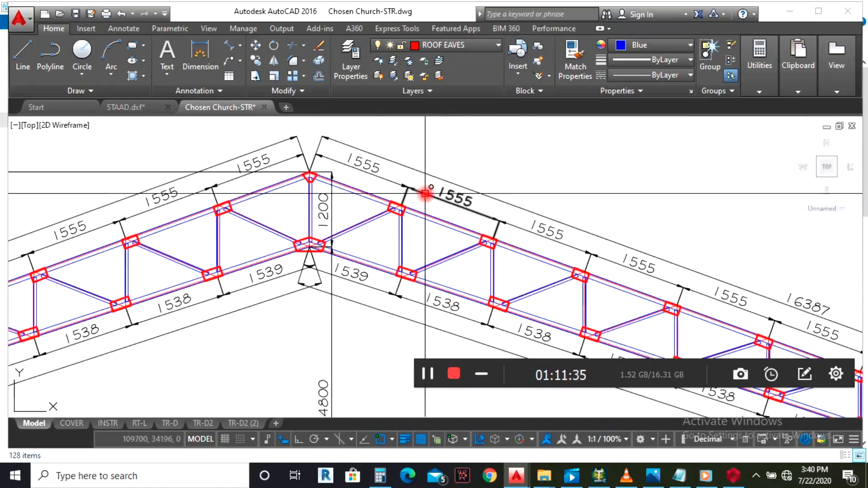
pyautogui.scroll(-3, 425, 193)
pyautogui.scroll(4, 379, 239)
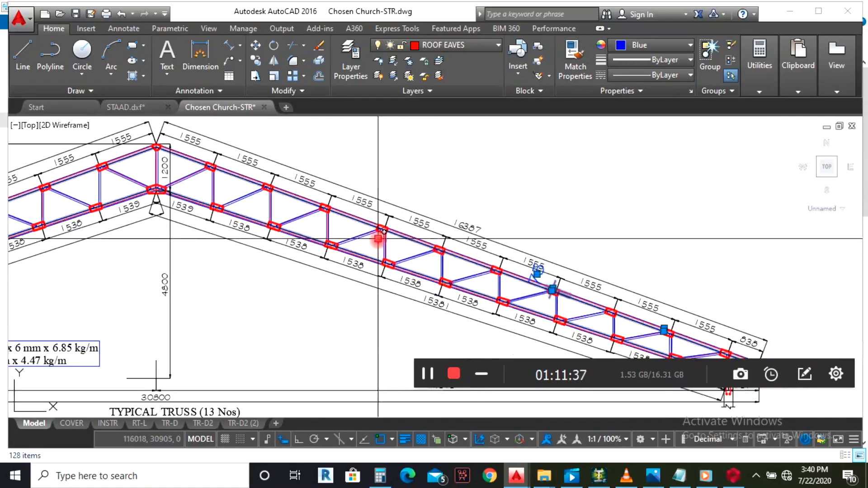
pyautogui.scroll(-5, 379, 239)
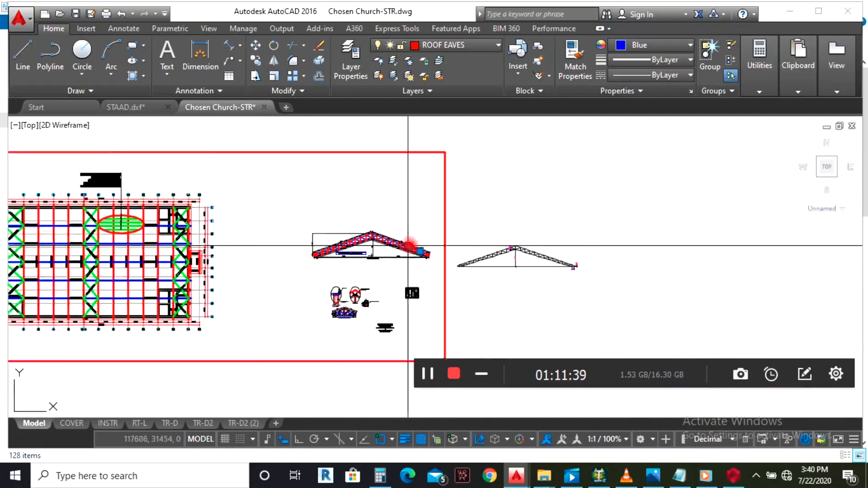
pyautogui.scroll(3, 573, 248)
pyautogui.scroll(4, 583, 295)
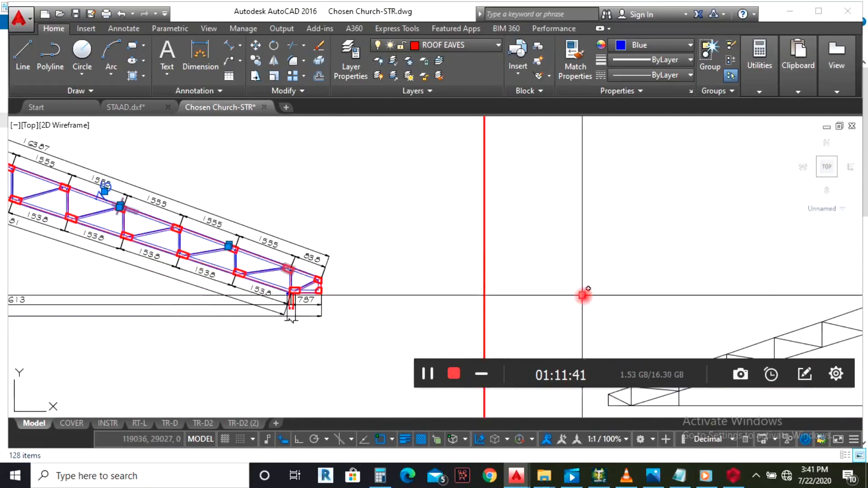
pyautogui.scroll(4, 285, 297)
pyautogui.scroll(-2, 276, 271)
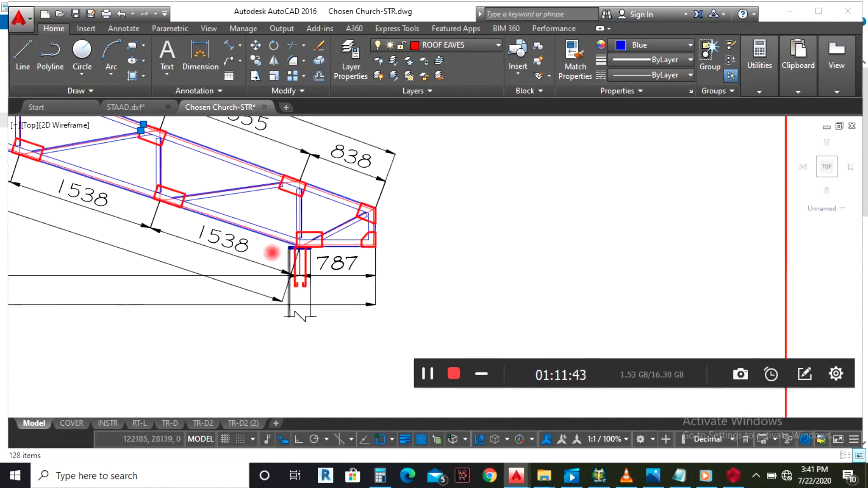
pyautogui.scroll(3, 272, 252)
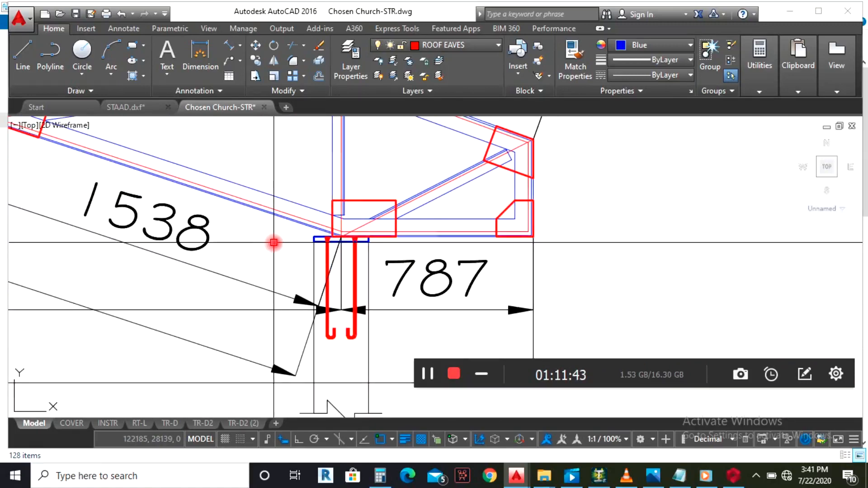
pyautogui.click(269, 176)
pyautogui.scroll(-1, 305, 218)
pyautogui.press('Escape')
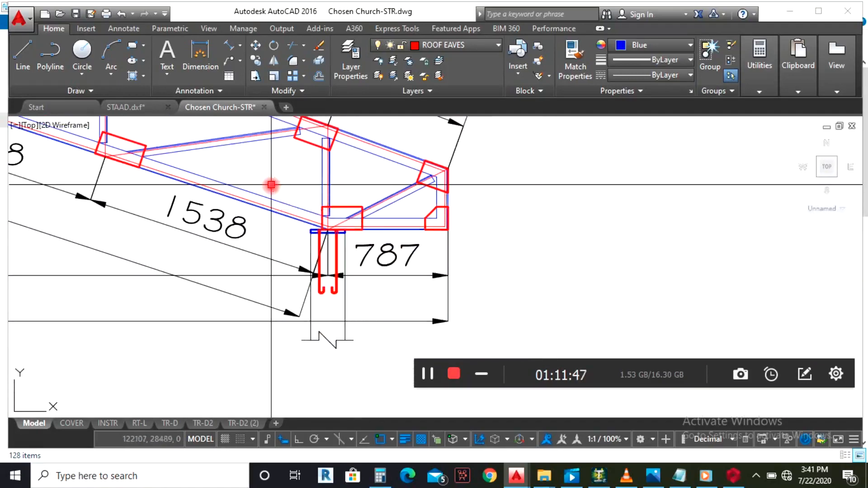
pyautogui.scroll(3, 271, 185)
pyautogui.scroll(-8, 297, 200)
pyautogui.scroll(-3, 407, 262)
pyautogui.scroll(6, 375, 217)
pyautogui.scroll(-10, 350, 178)
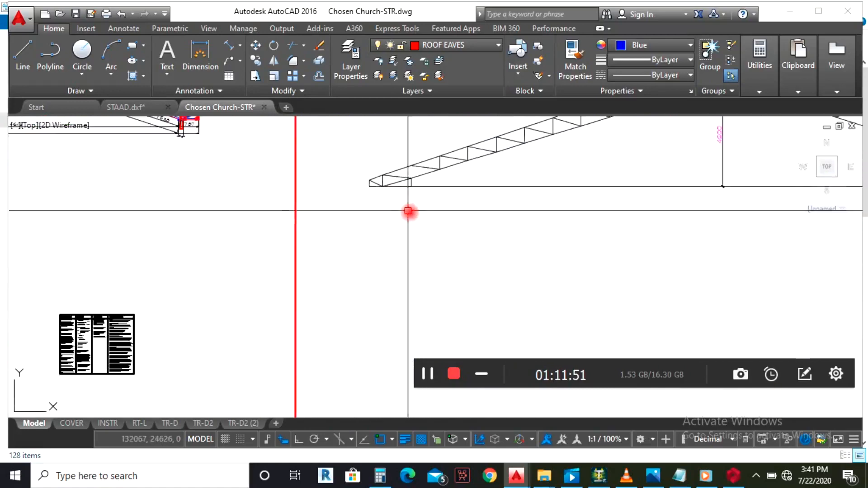
pyautogui.scroll(4, 284, 211)
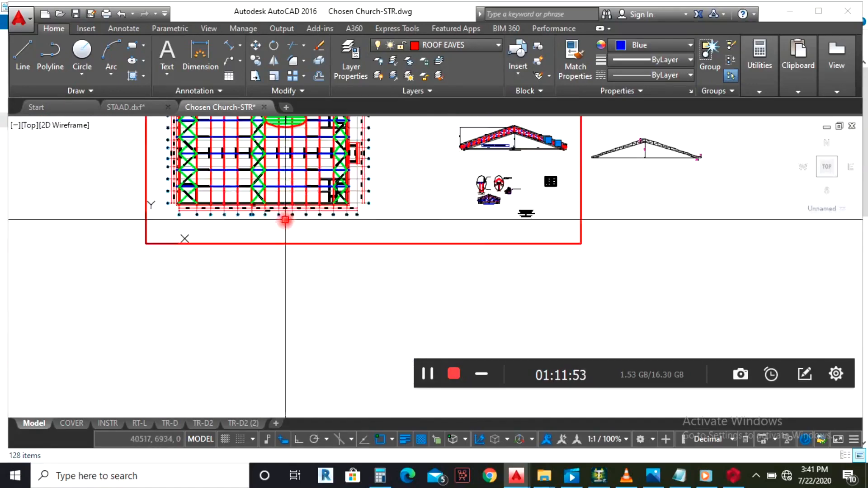